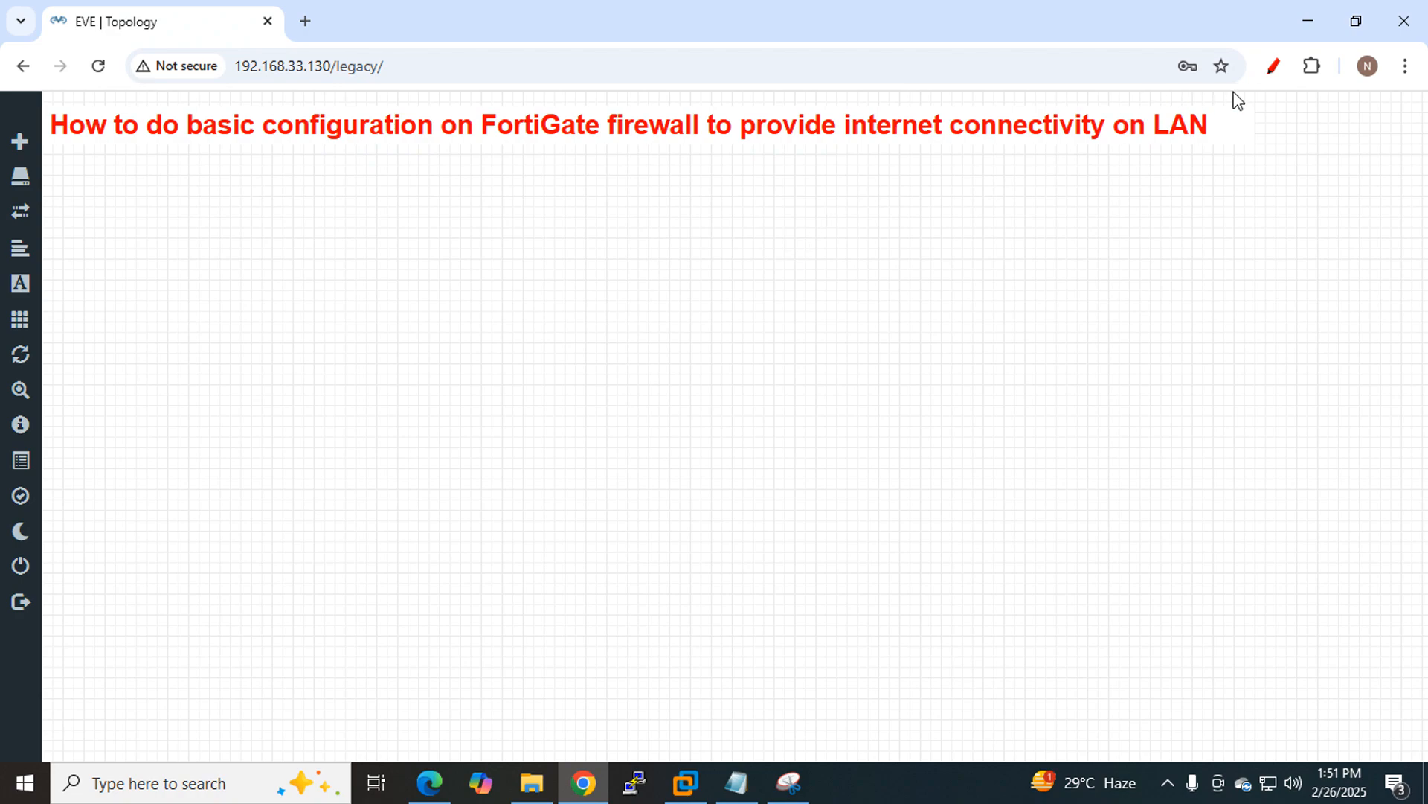
Underline the lab title in red with the screen annotation tool, then clear it.
{"action": "left_click", "coordinate": [1262, 69]}
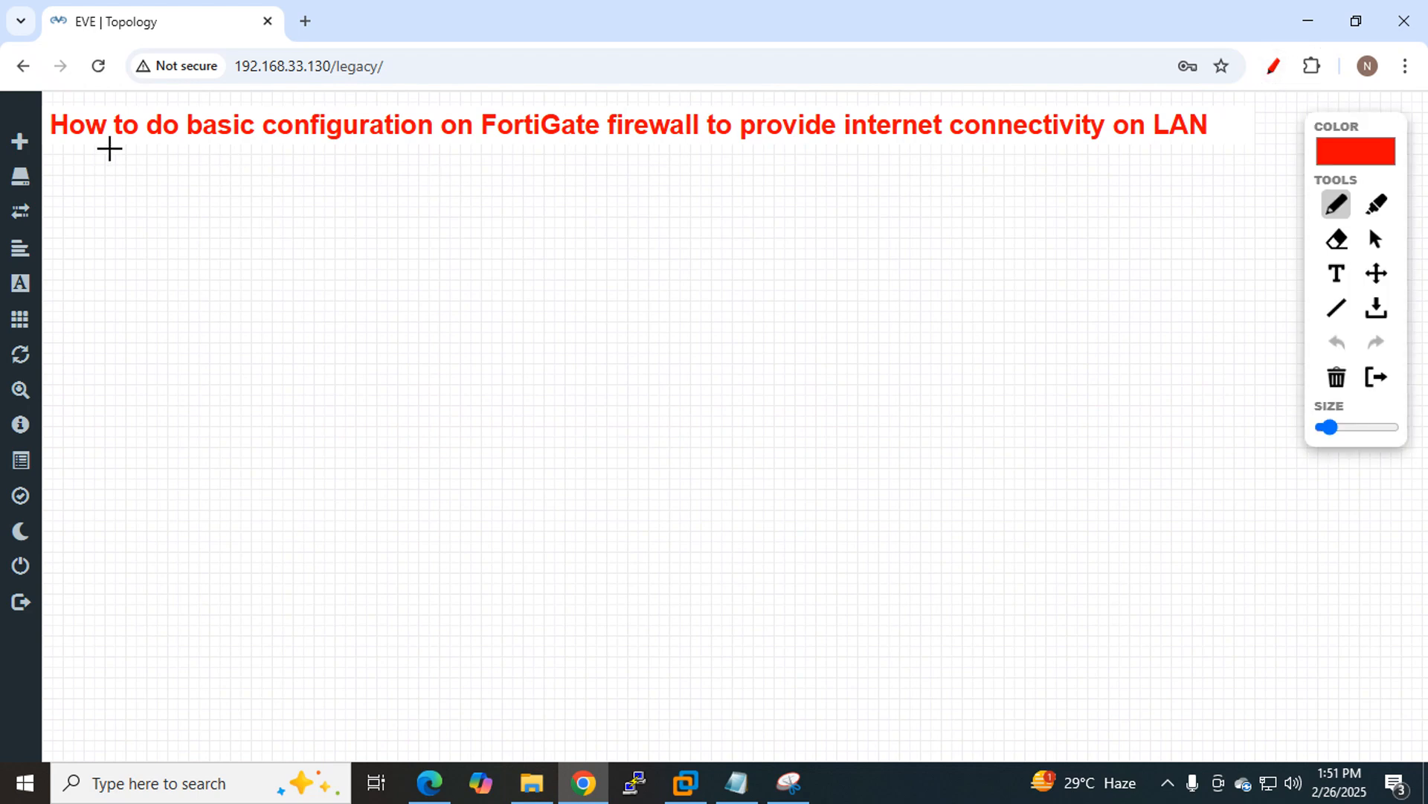
{"action": "left_click_drag", "start_coordinate": [54, 163], "coordinate": [1231, 174]}
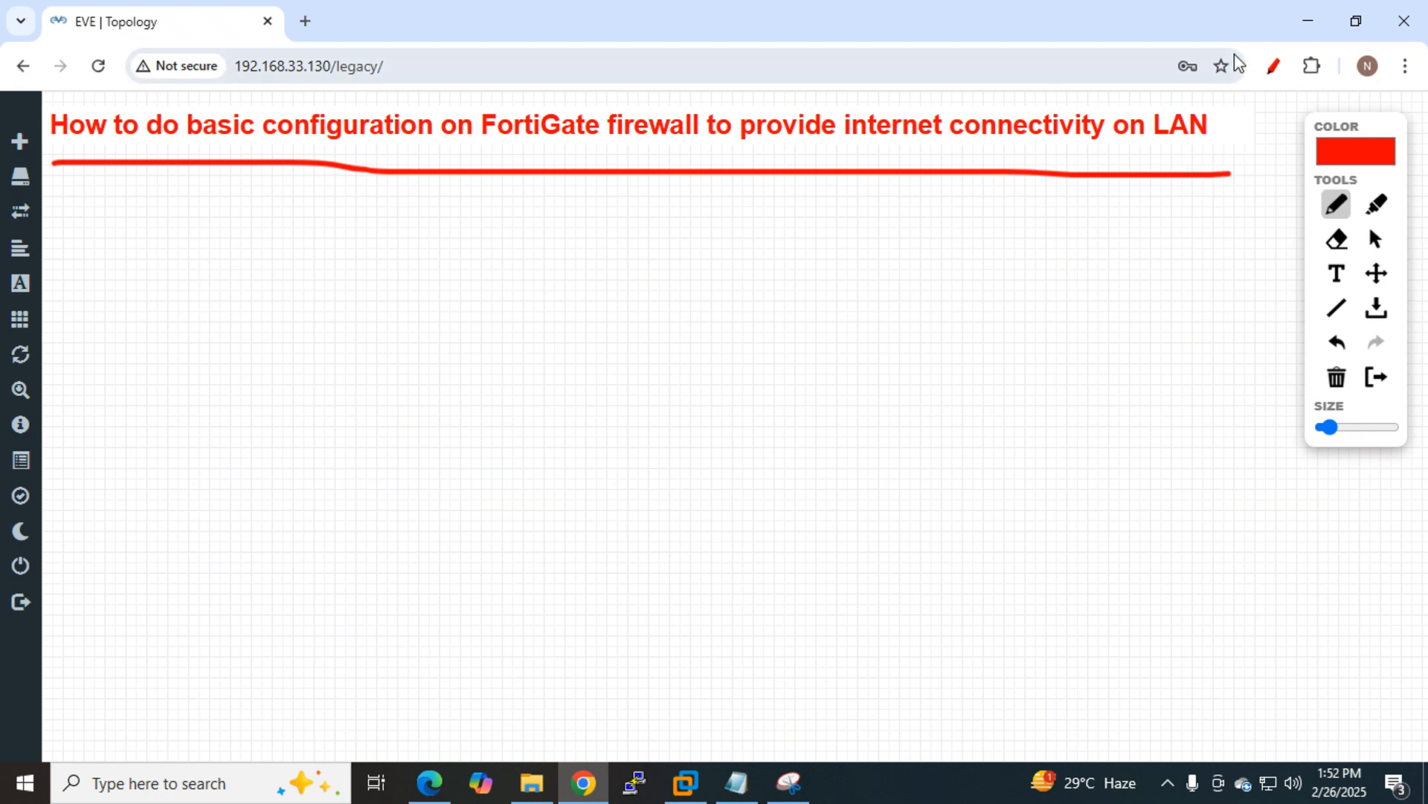
{"action": "left_click", "coordinate": [1274, 64]}
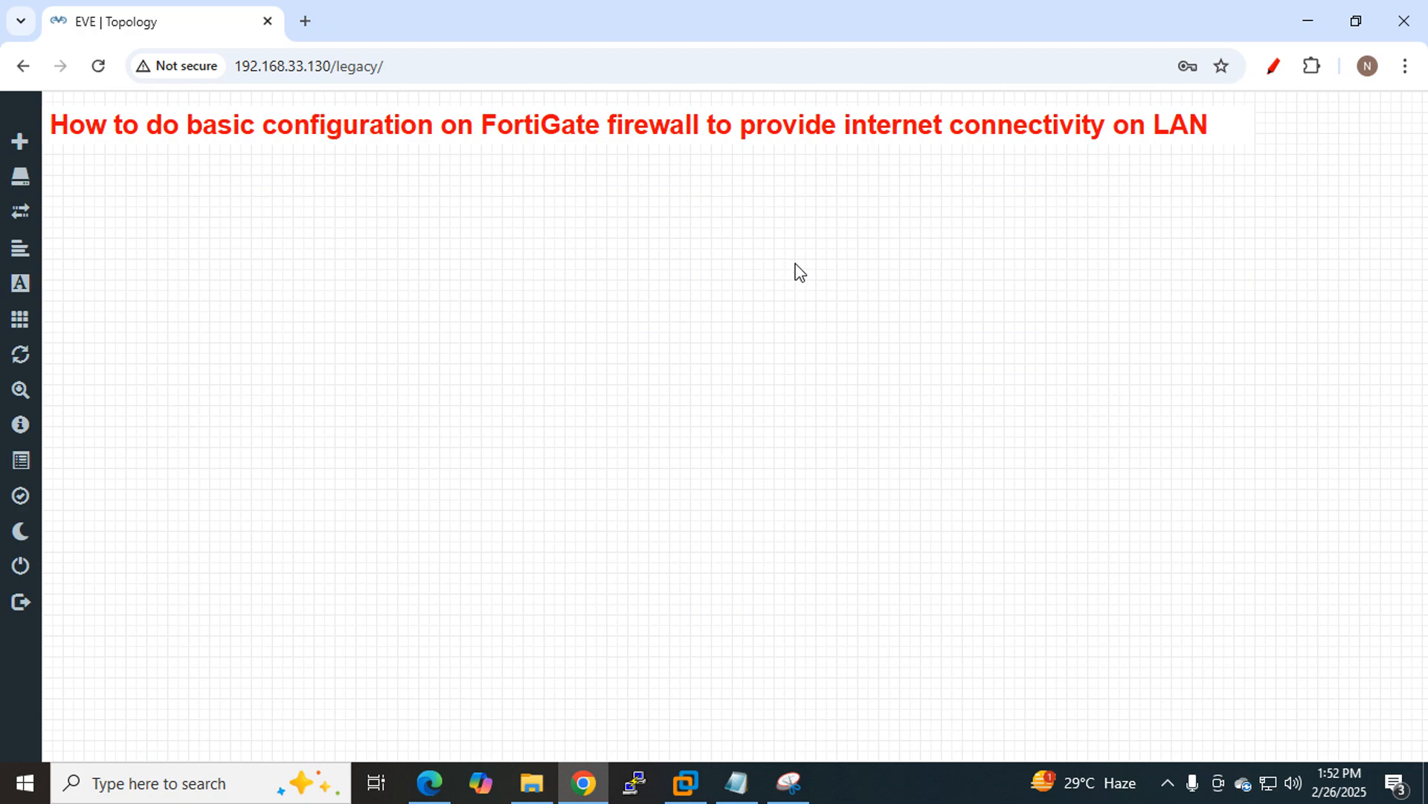
Add a new Windows node to the canvas and name it LAN_PC.
{"action": "right_click", "coordinate": [286, 248]}
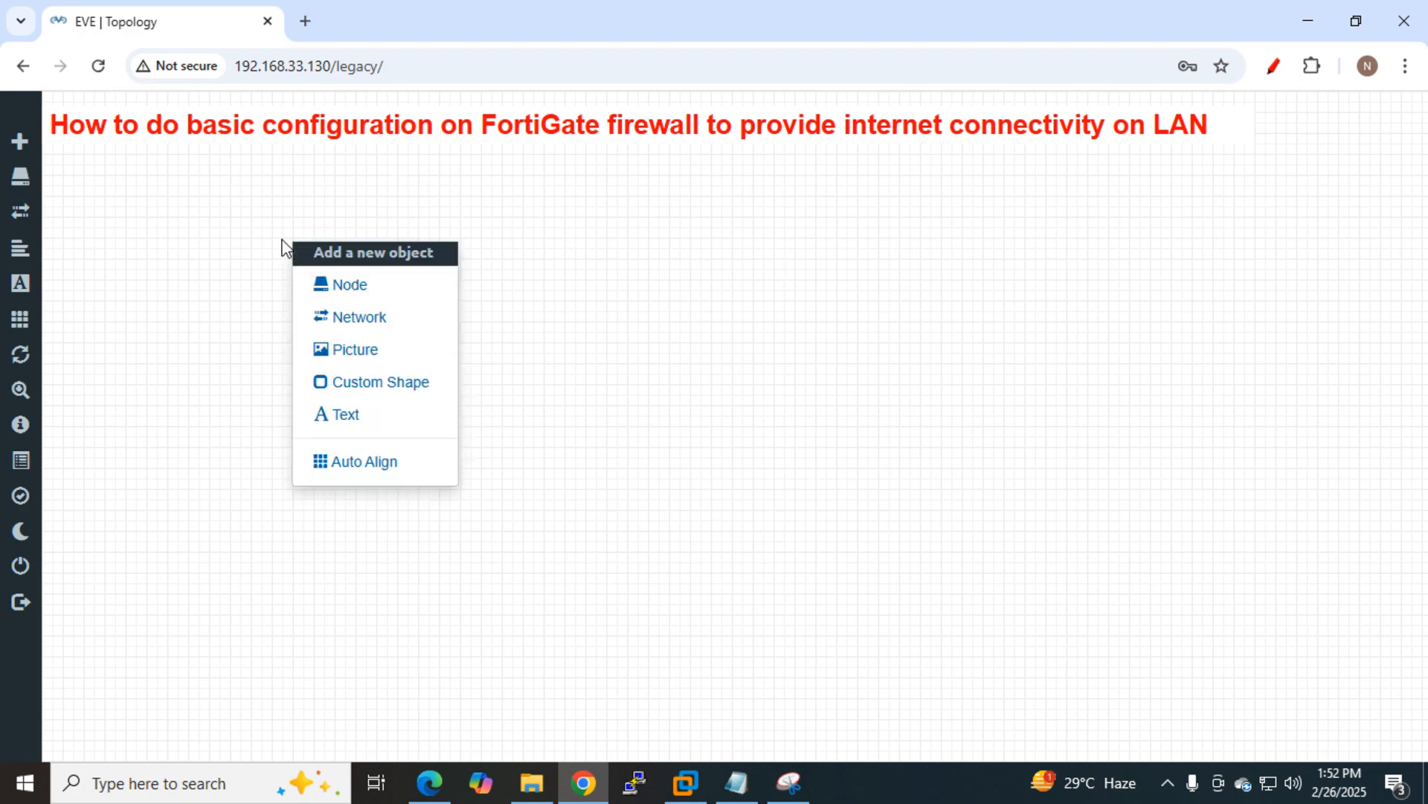
{"action": "left_click", "coordinate": [347, 285]}
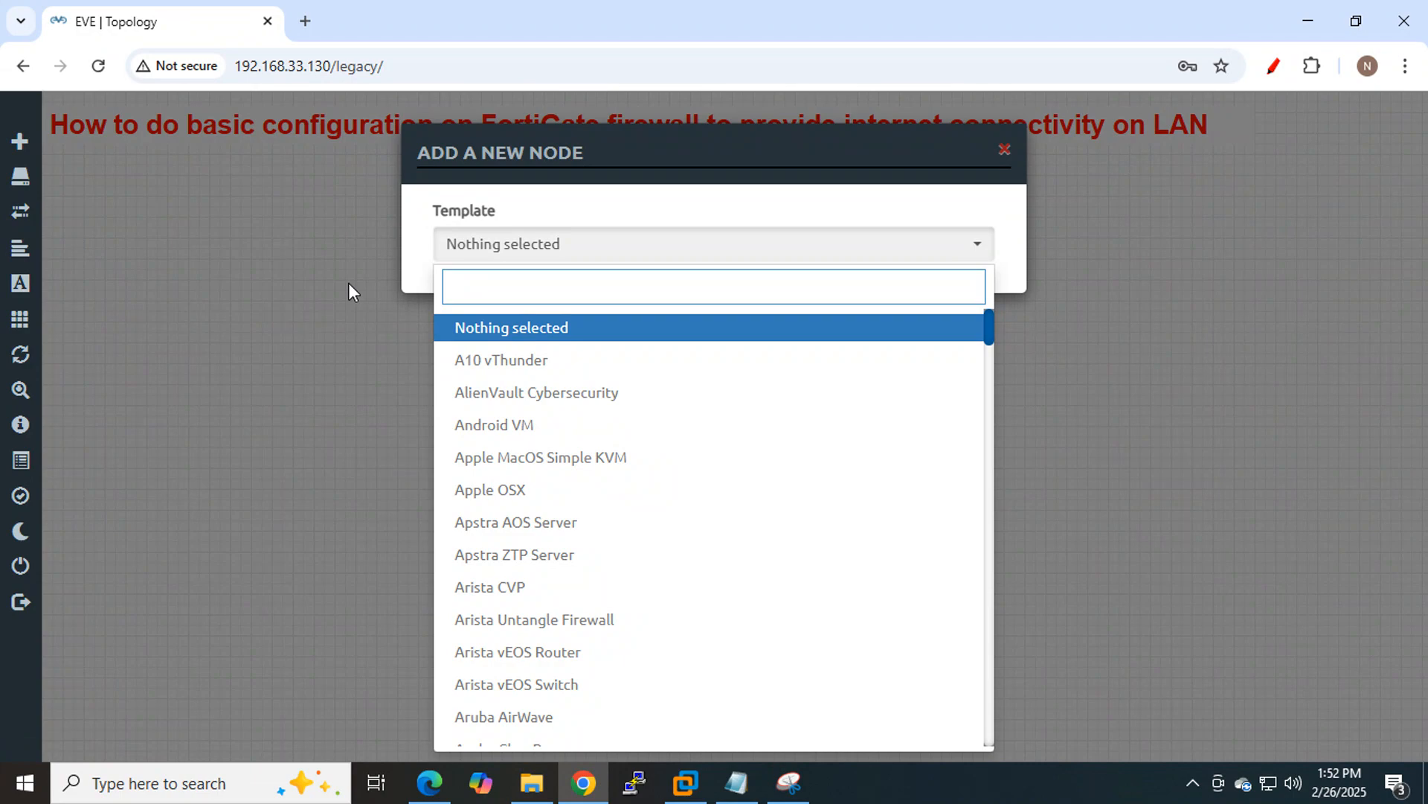
{"action": "type", "text": "win"}
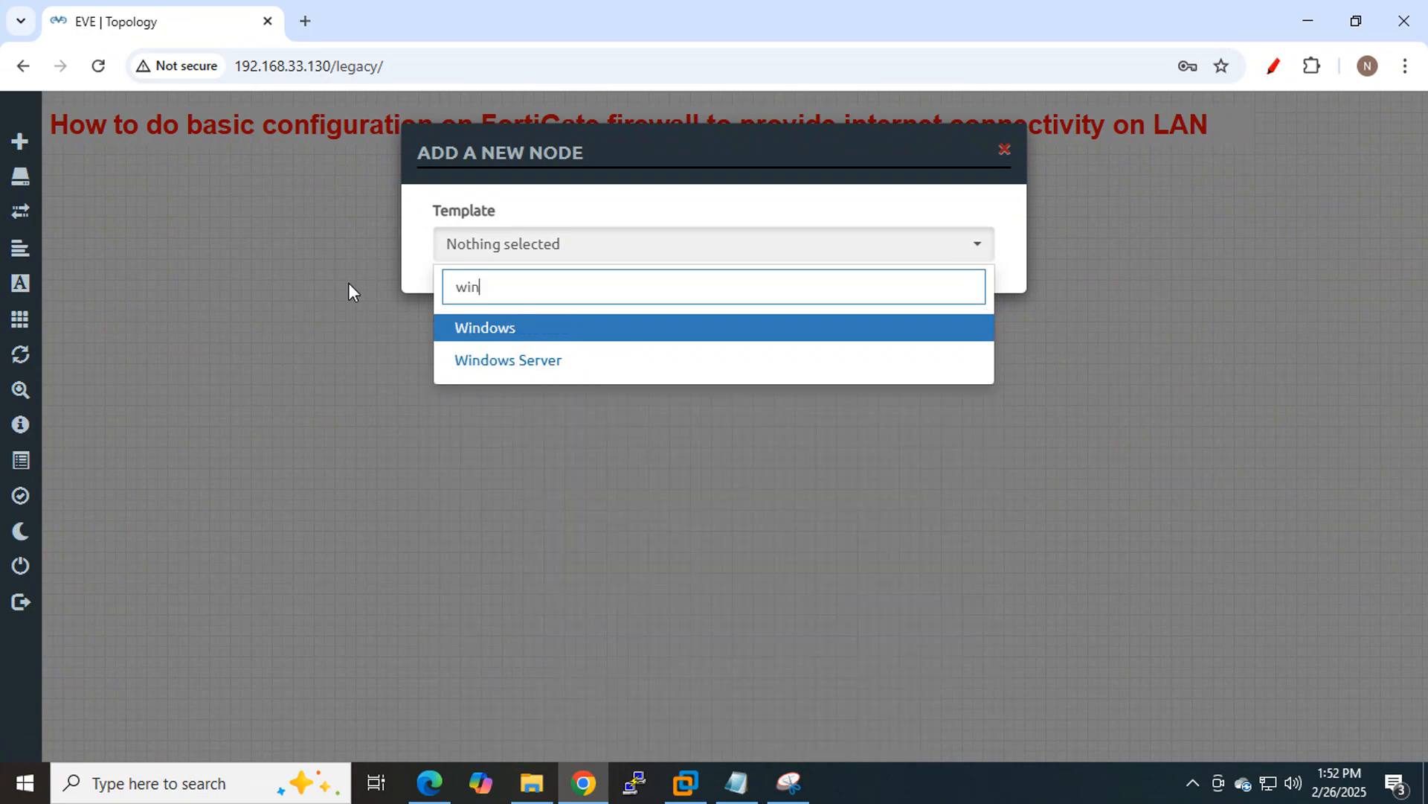
{"action": "left_click", "coordinate": [490, 332]}
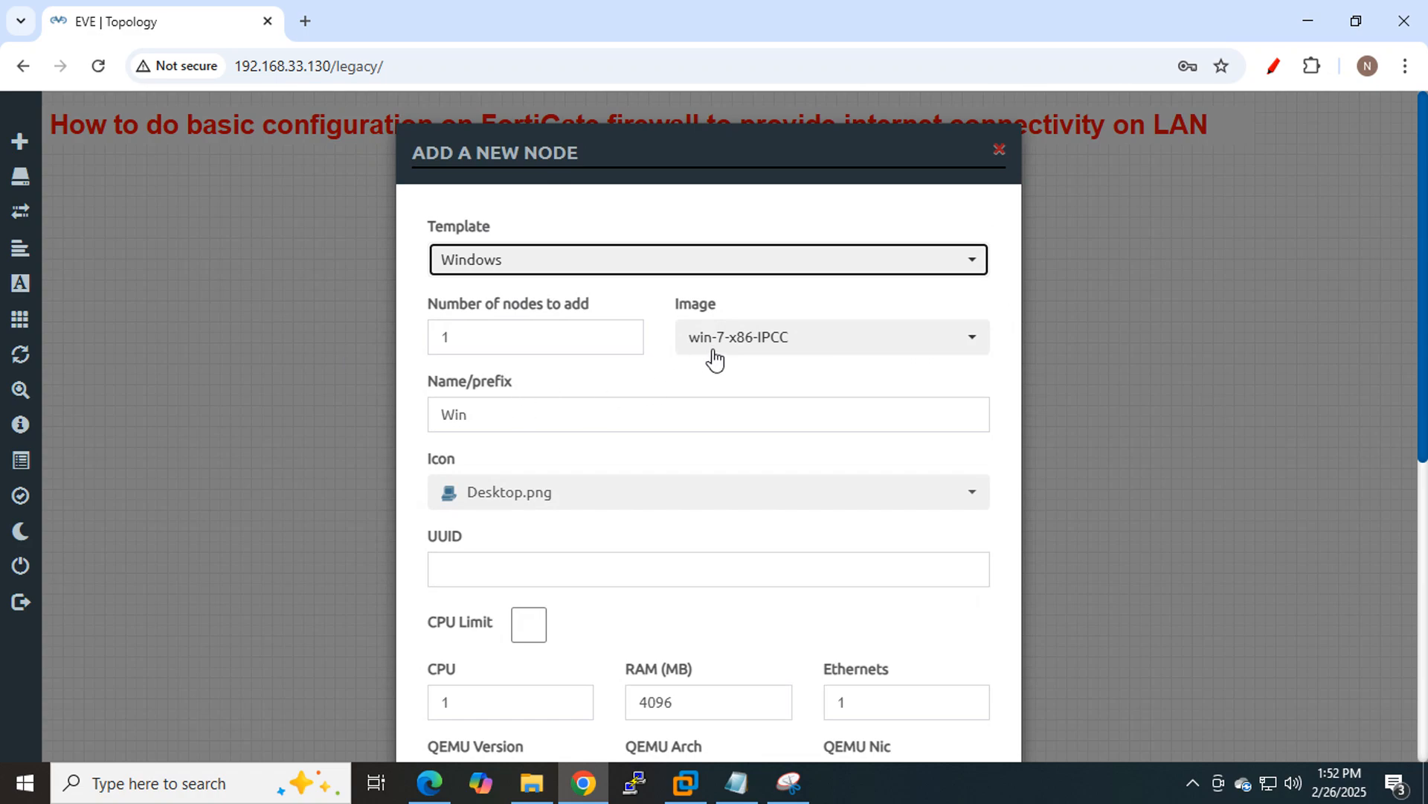
{"action": "double_click", "coordinate": [530, 413]}
{"action": "type", "text": "LA"}
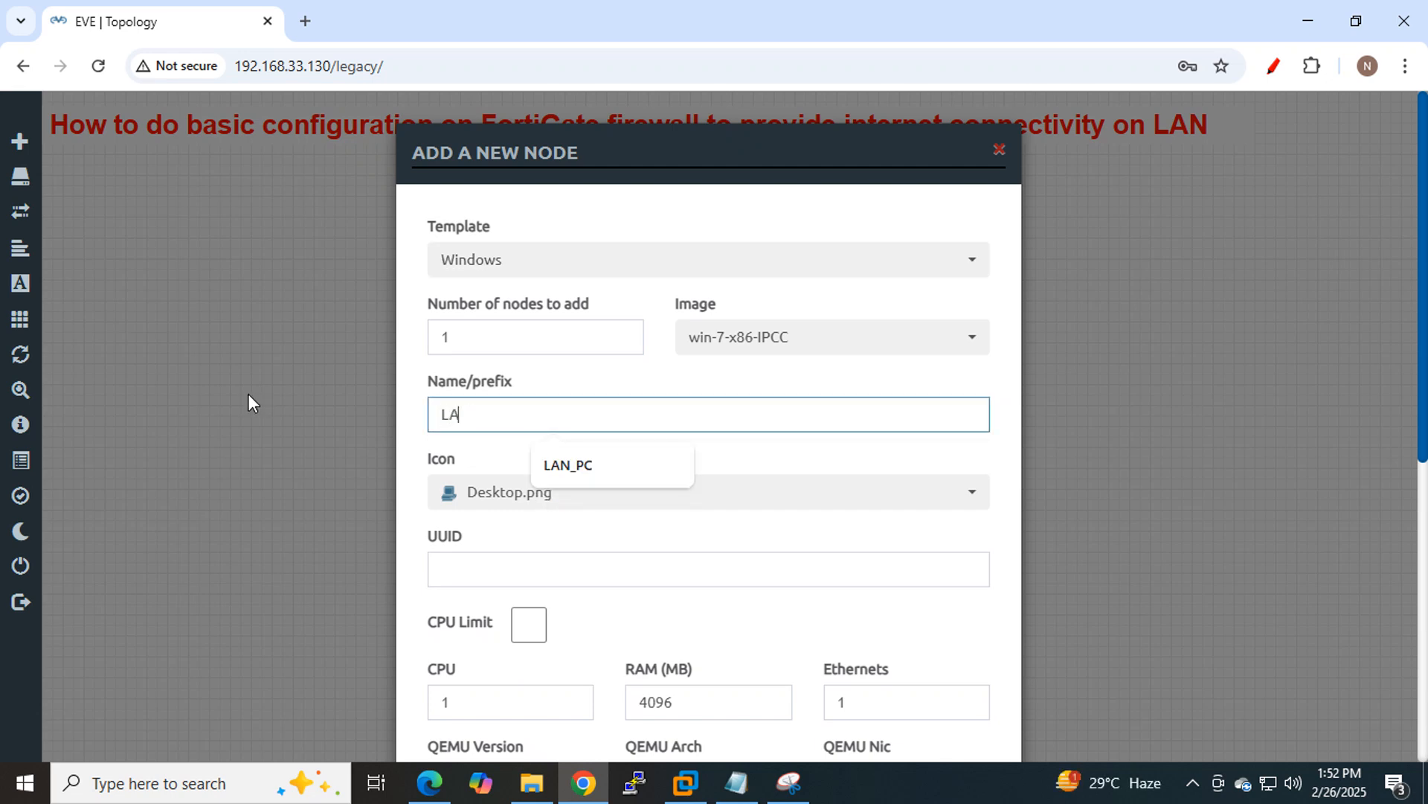
{"action": "left_click", "coordinate": [586, 465]}
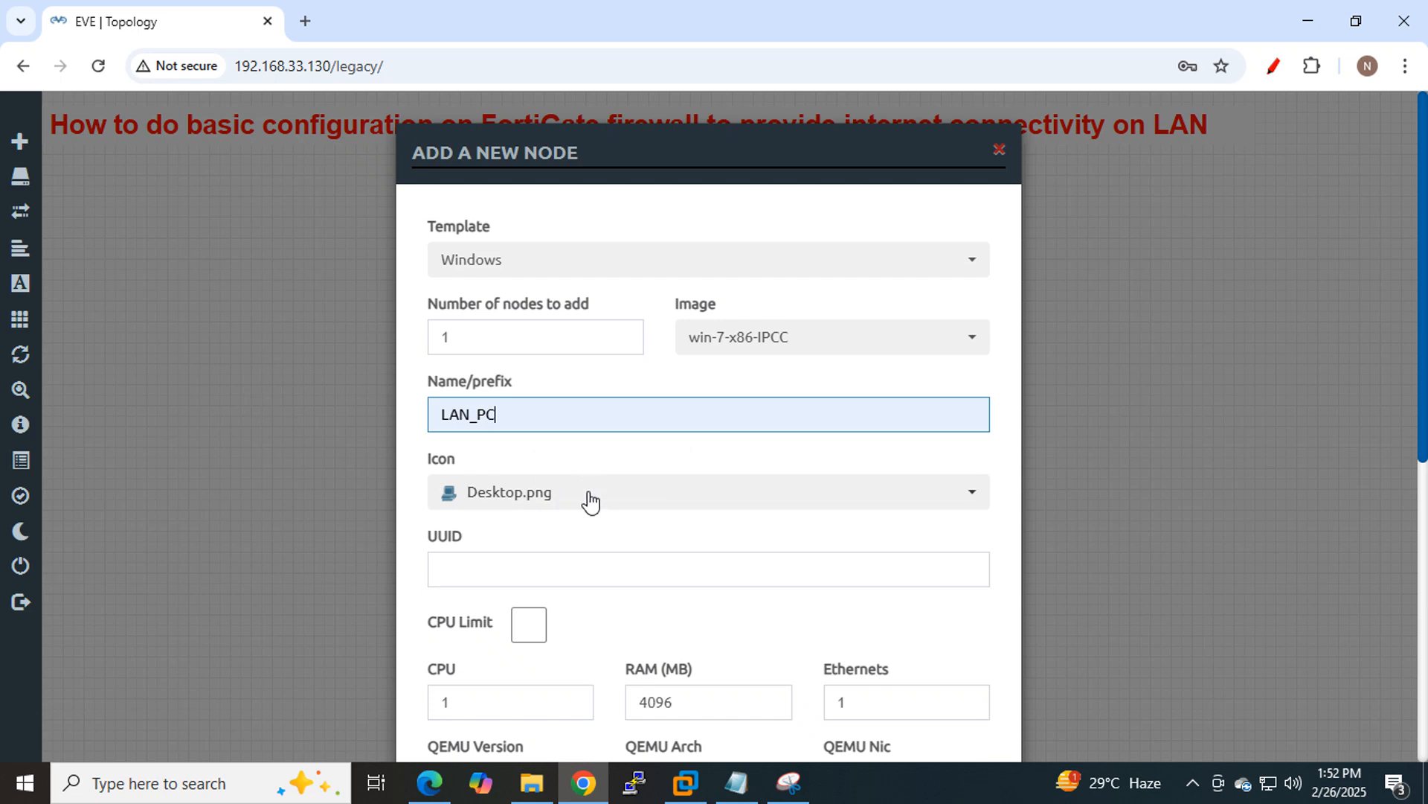
Give the node the Desktop4 icon, save it, and position LAN_PC on the canvas.
{"action": "left_click", "coordinate": [584, 493]}
{"action": "scroll", "coordinate": [577, 428], "scroll_direction": "down", "scroll_amount": 2}
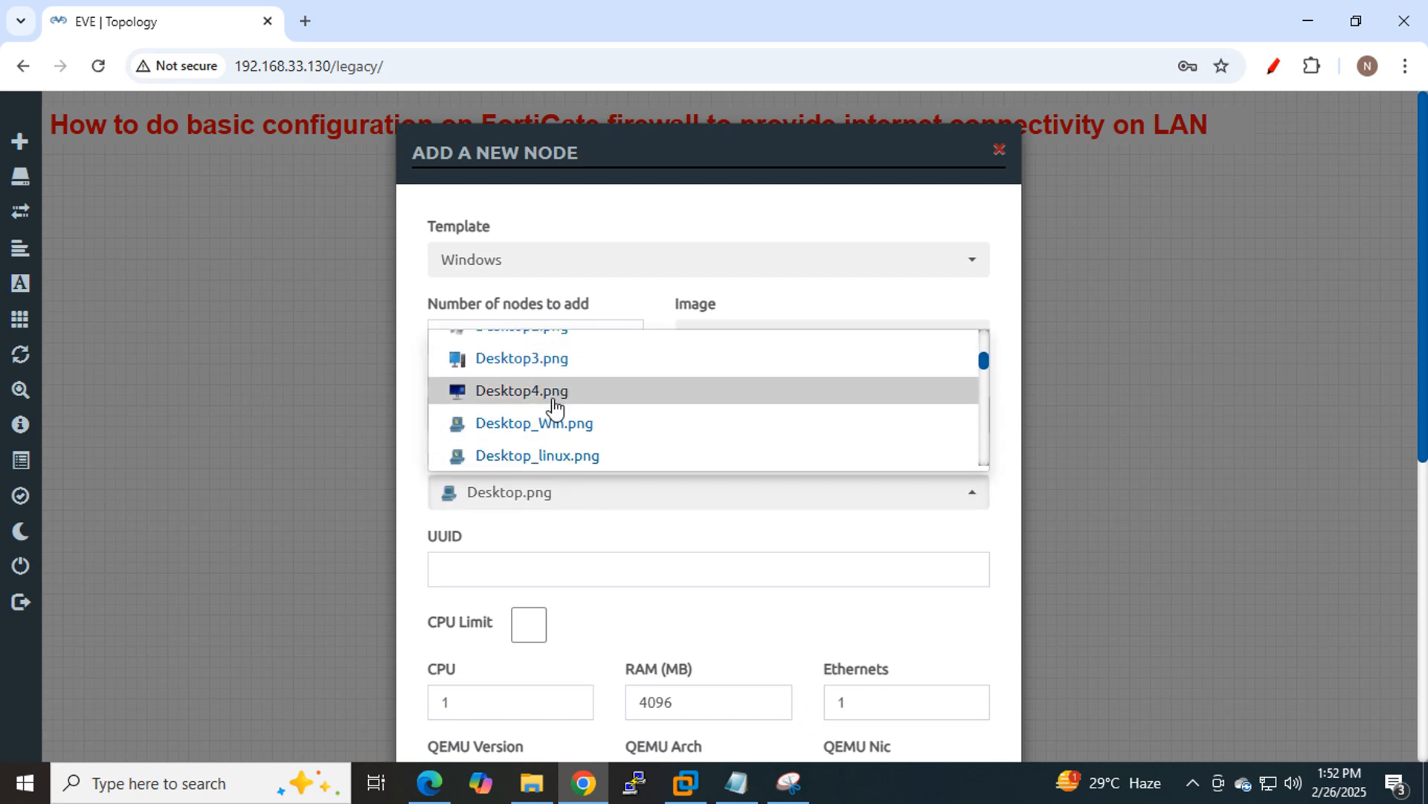
{"action": "left_click", "coordinate": [550, 395]}
{"action": "scroll", "coordinate": [699, 446], "scroll_direction": "down", "scroll_amount": 6}
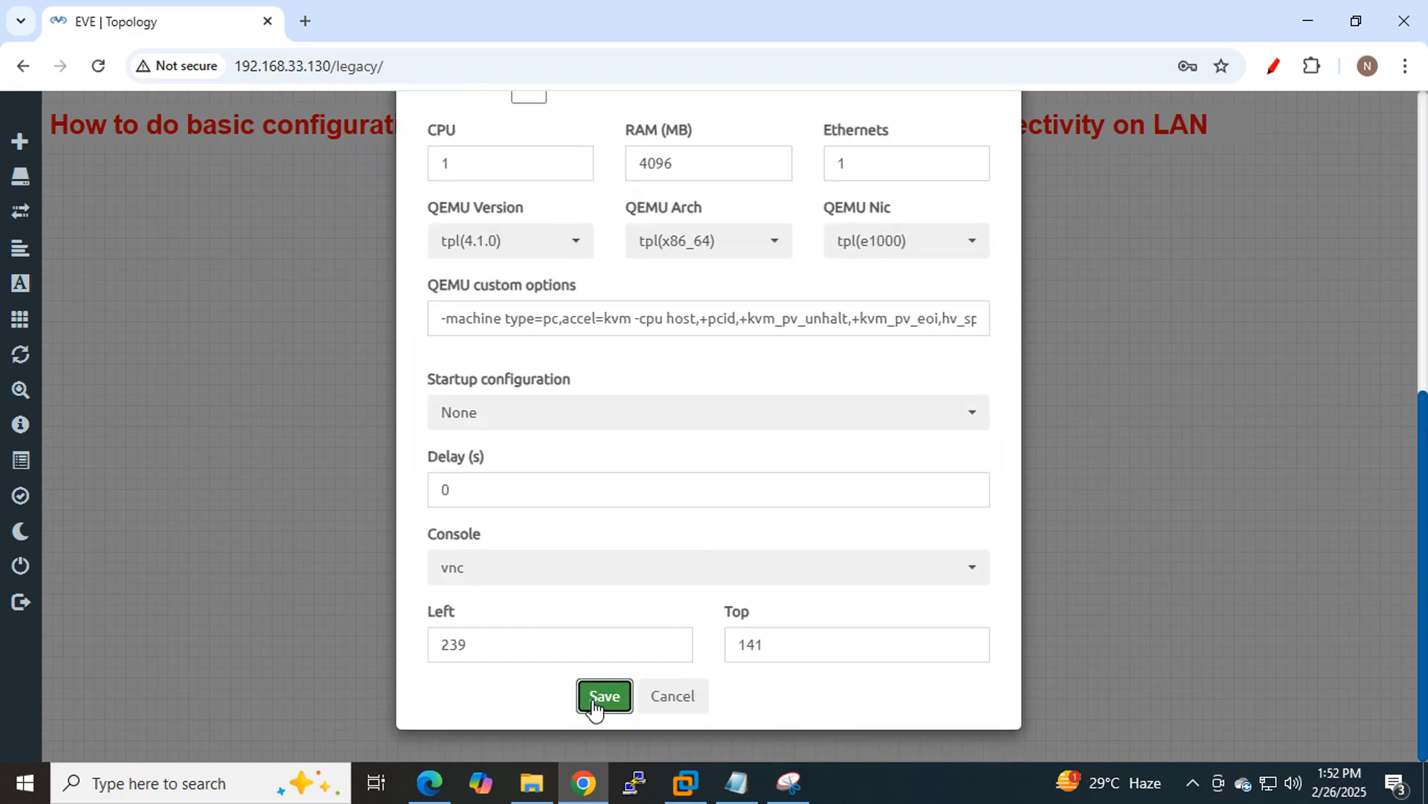
{"action": "left_click", "coordinate": [597, 698]}
{"action": "left_click_drag", "start_coordinate": [320, 276], "coordinate": [299, 320]}
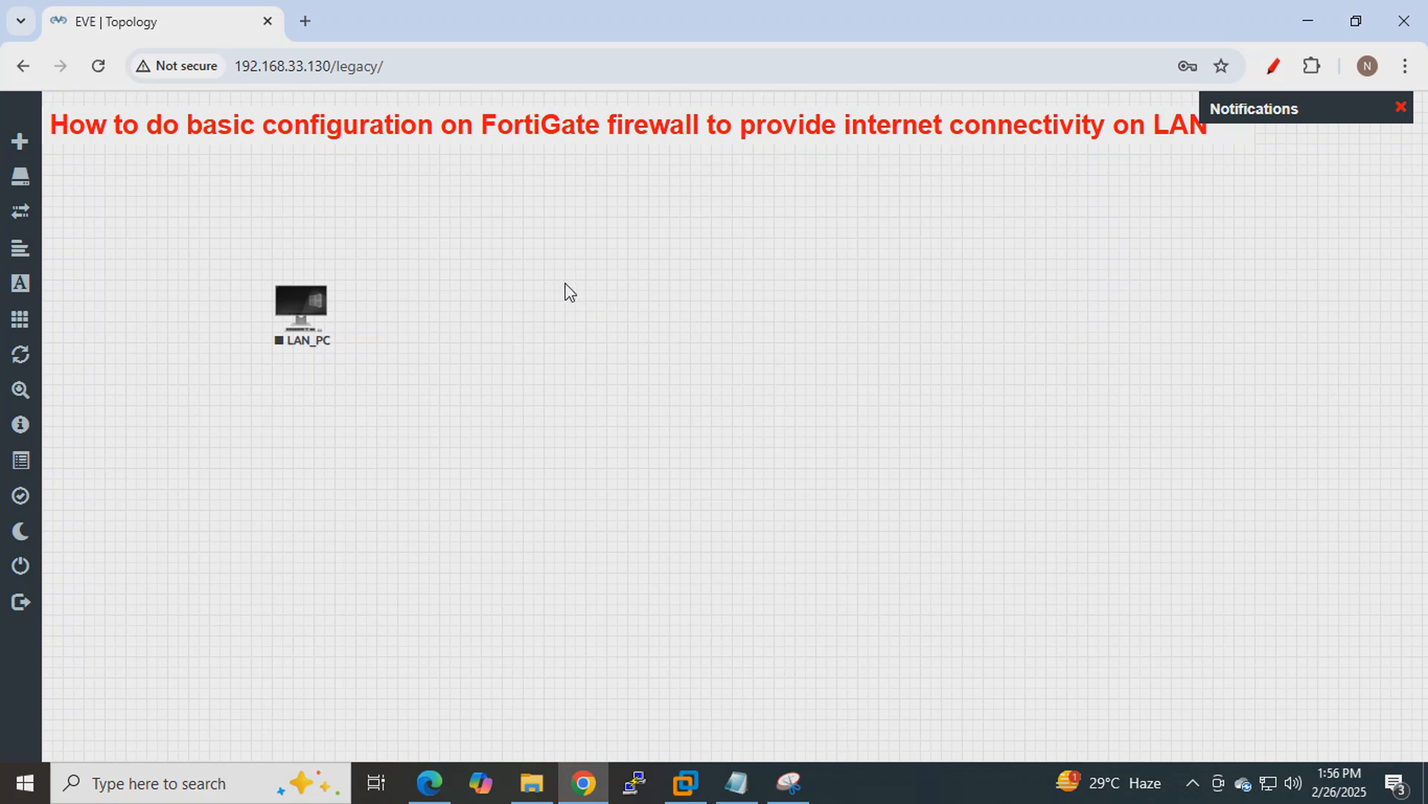
Add a Fortinet FortiGate node with the fortinet-Firewall7.0.12 image and 4 Ethernet ports beside LAN_PC.
{"action": "right_click", "coordinate": [521, 287]}
{"action": "left_click", "coordinate": [587, 336]}
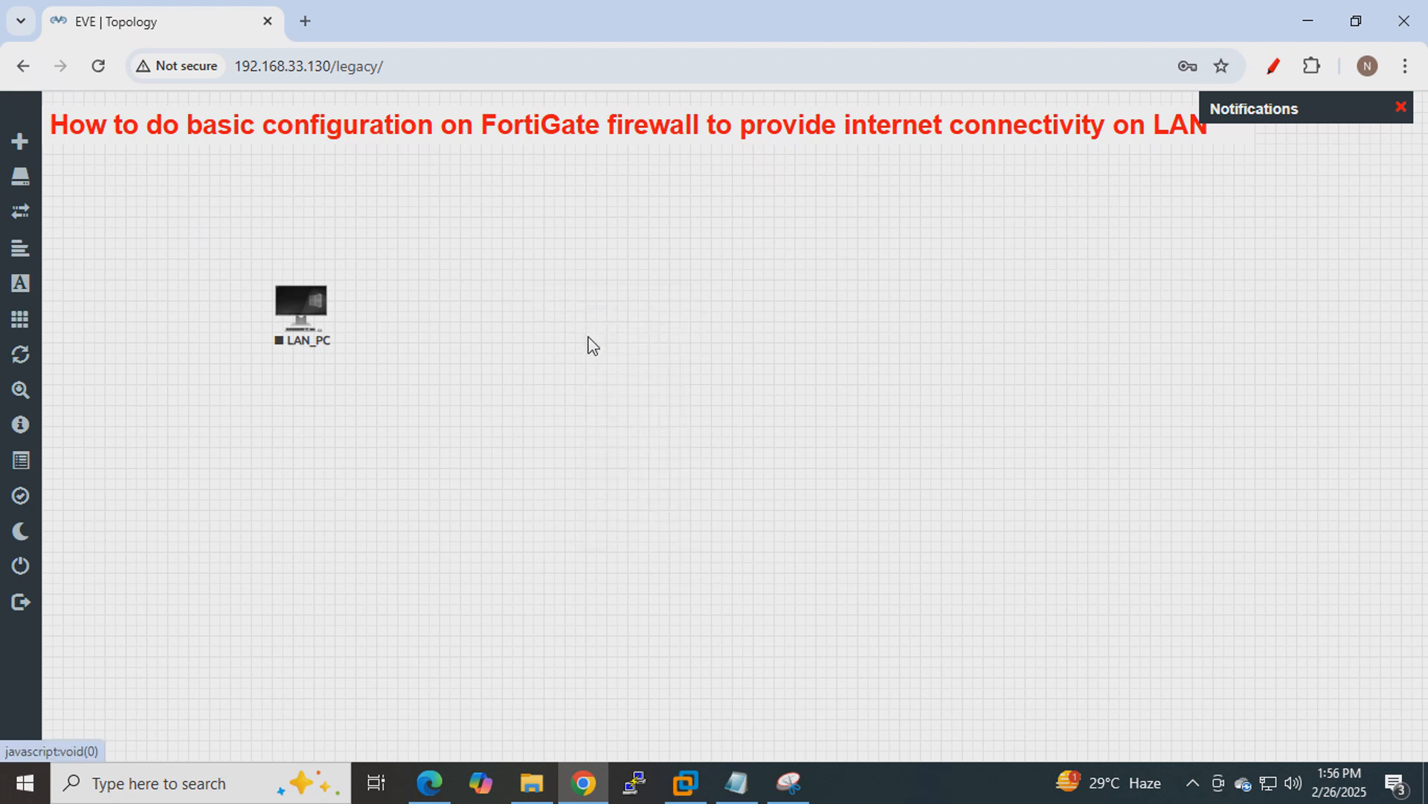
{"action": "type", "text": "for"}
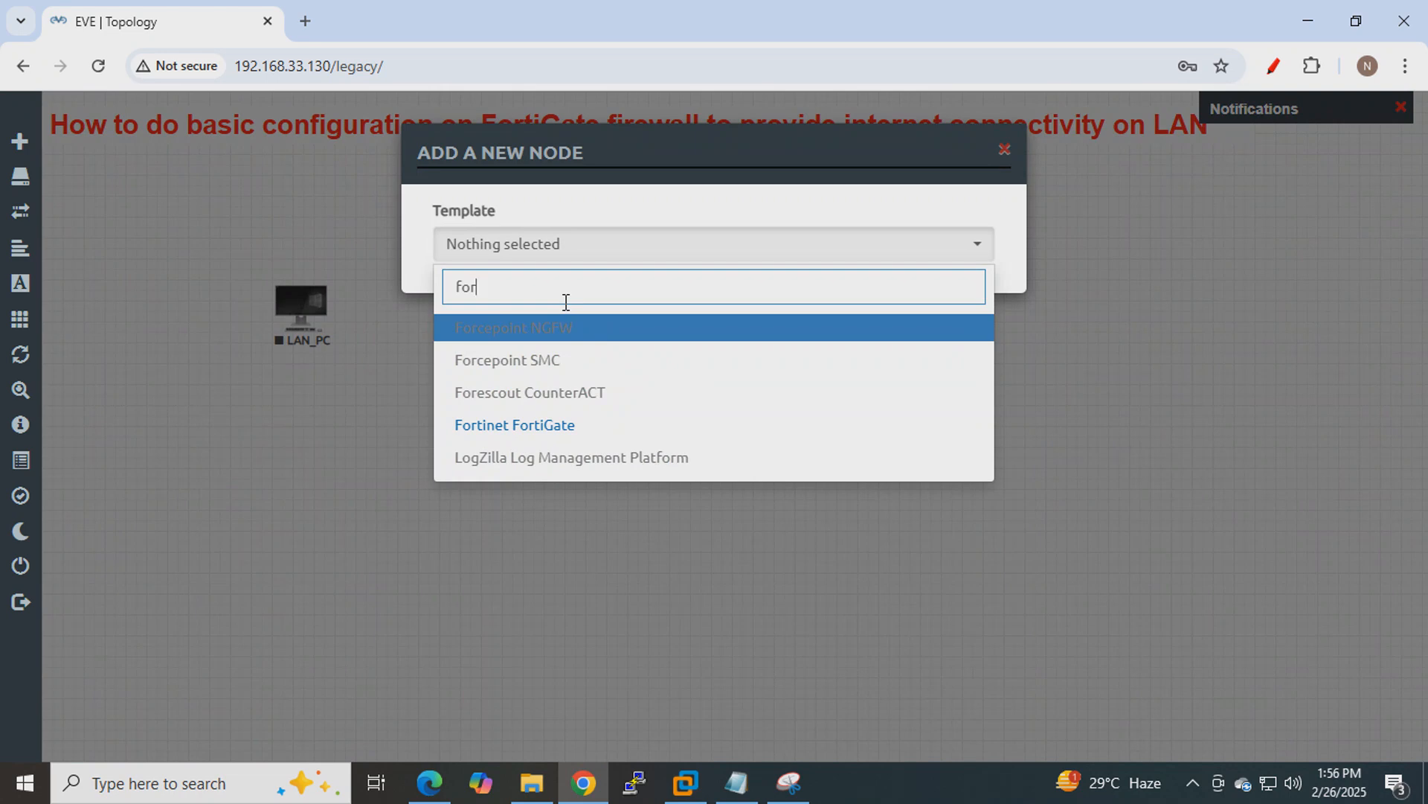
{"action": "left_click", "coordinate": [520, 430]}
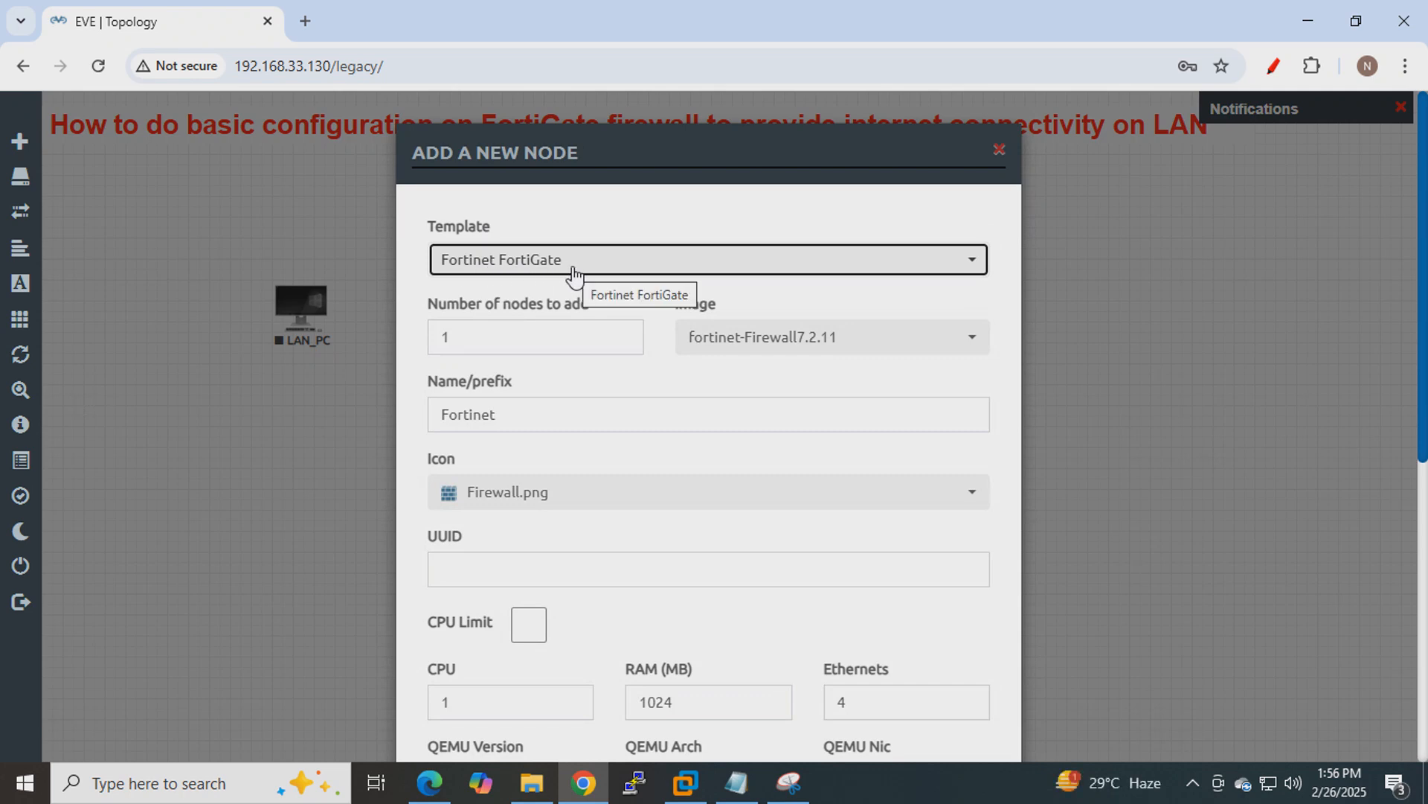
{"action": "left_click", "coordinate": [841, 343]}
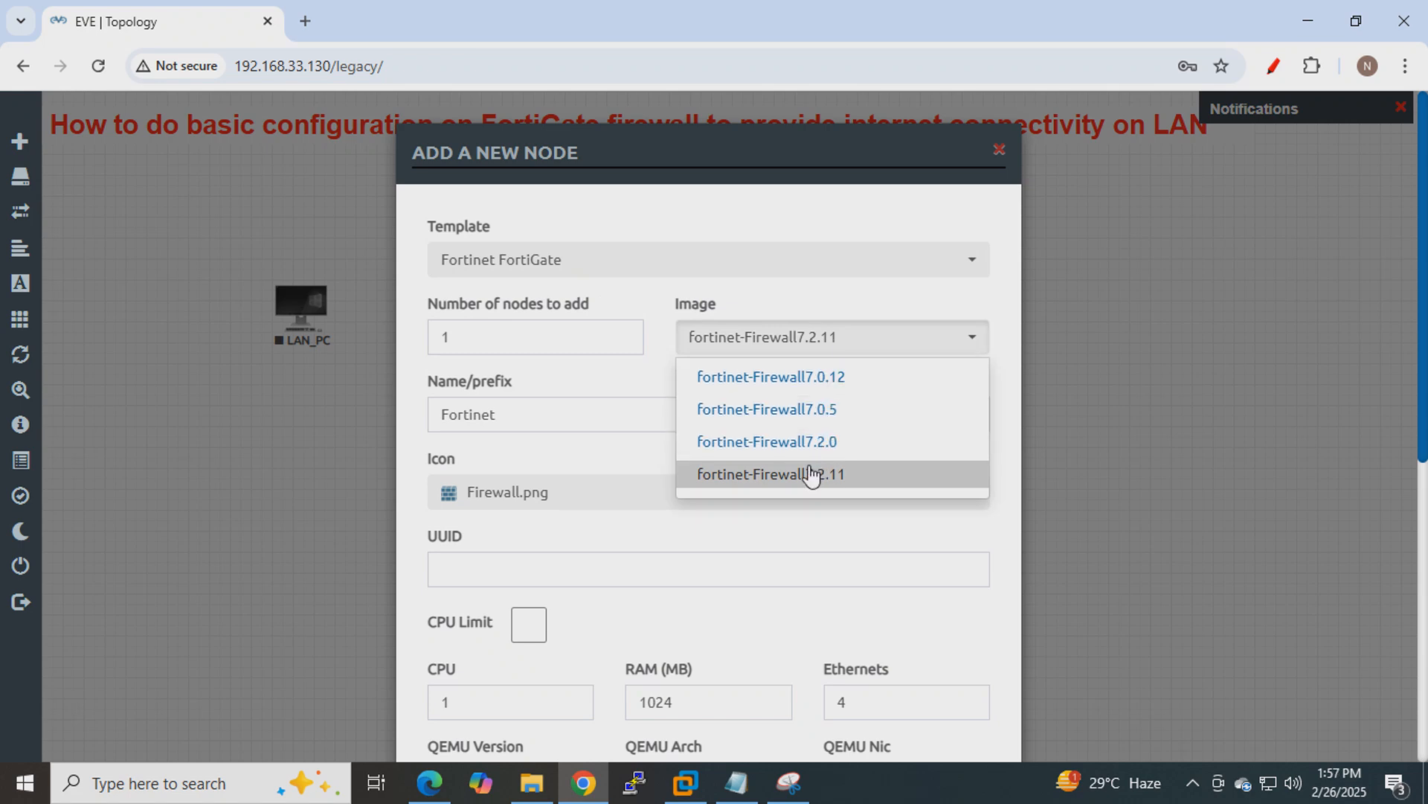
{"action": "left_click", "coordinate": [828, 389]}
{"action": "scroll", "coordinate": [763, 391], "scroll_direction": "down", "scroll_amount": 5}
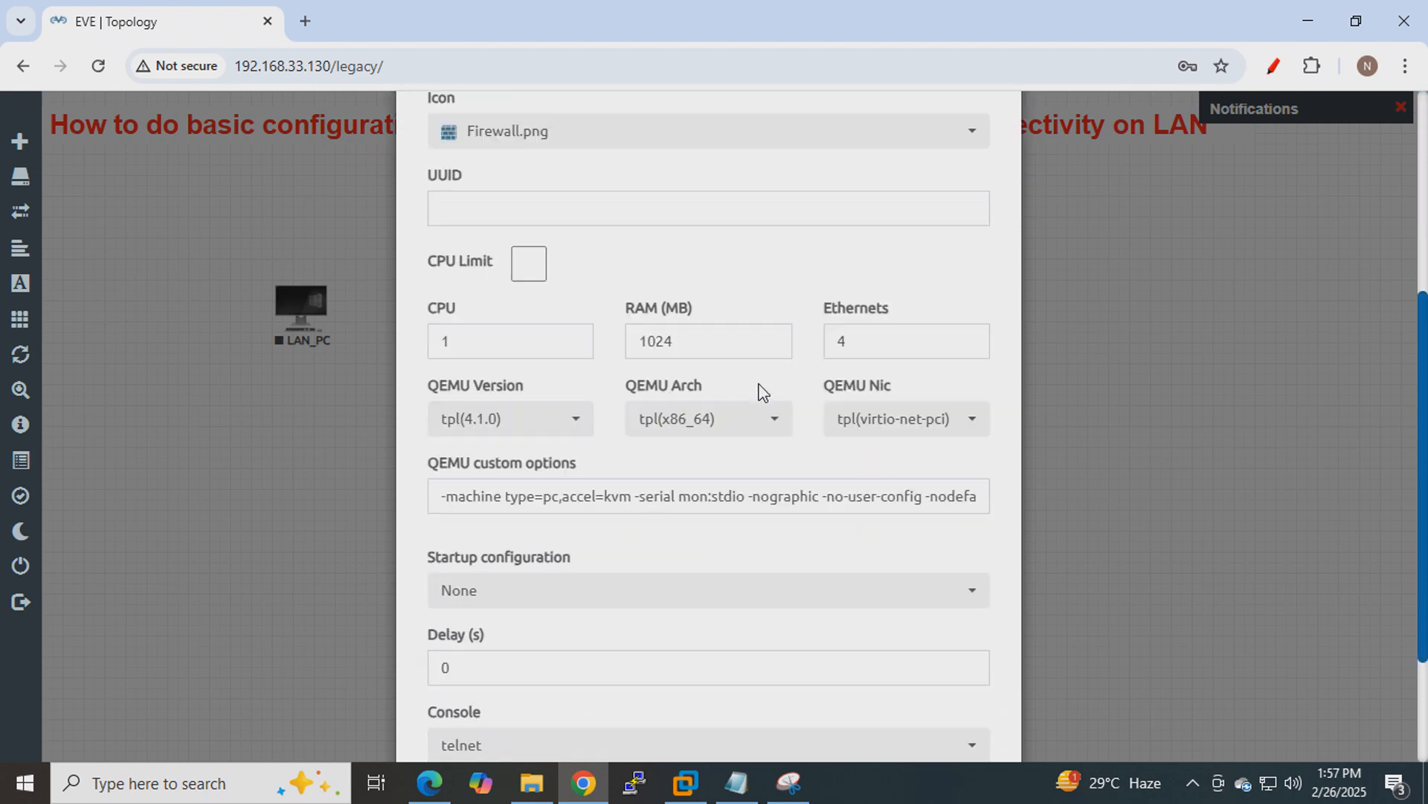
{"action": "scroll", "coordinate": [763, 392], "scroll_direction": "down", "scroll_amount": 2}
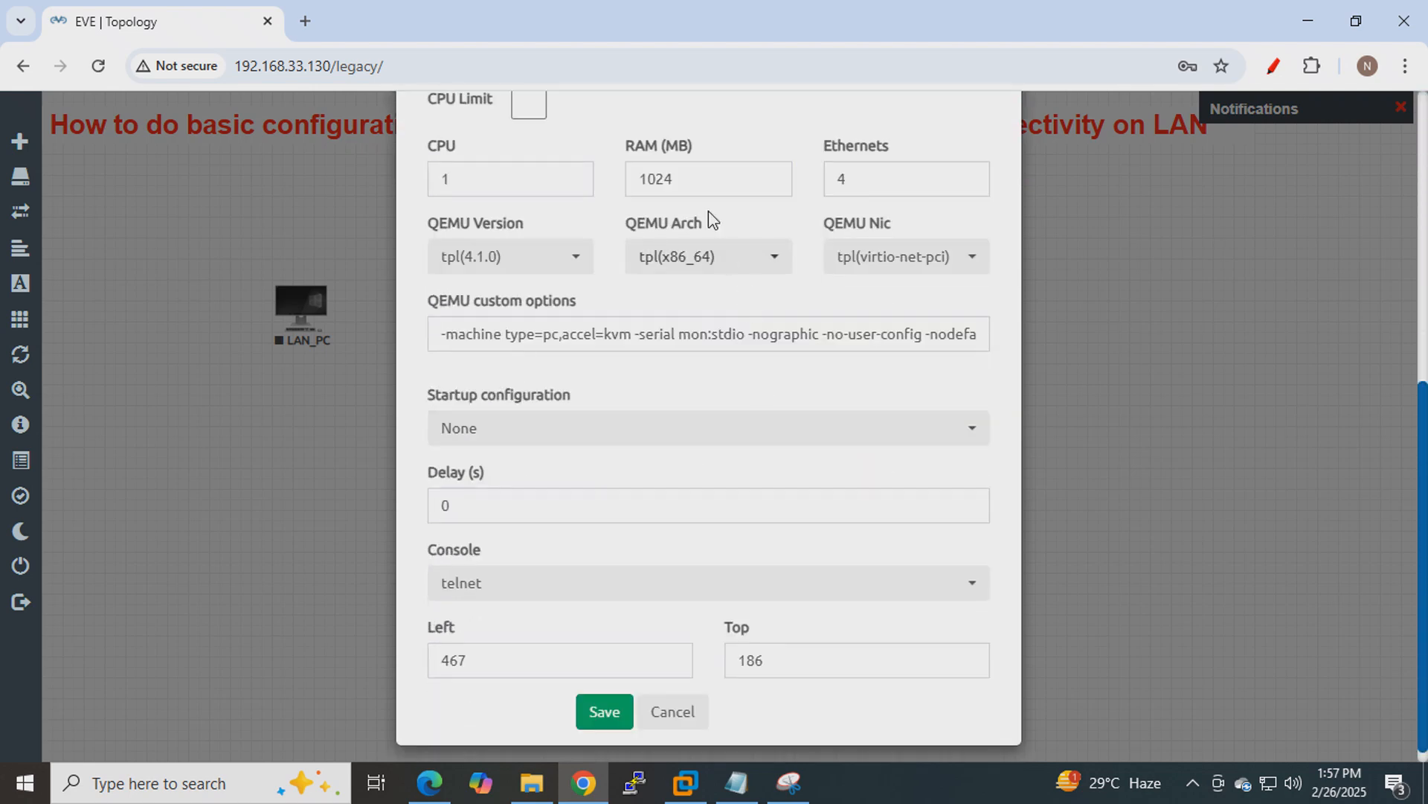
{"action": "double_click", "coordinate": [856, 181]}
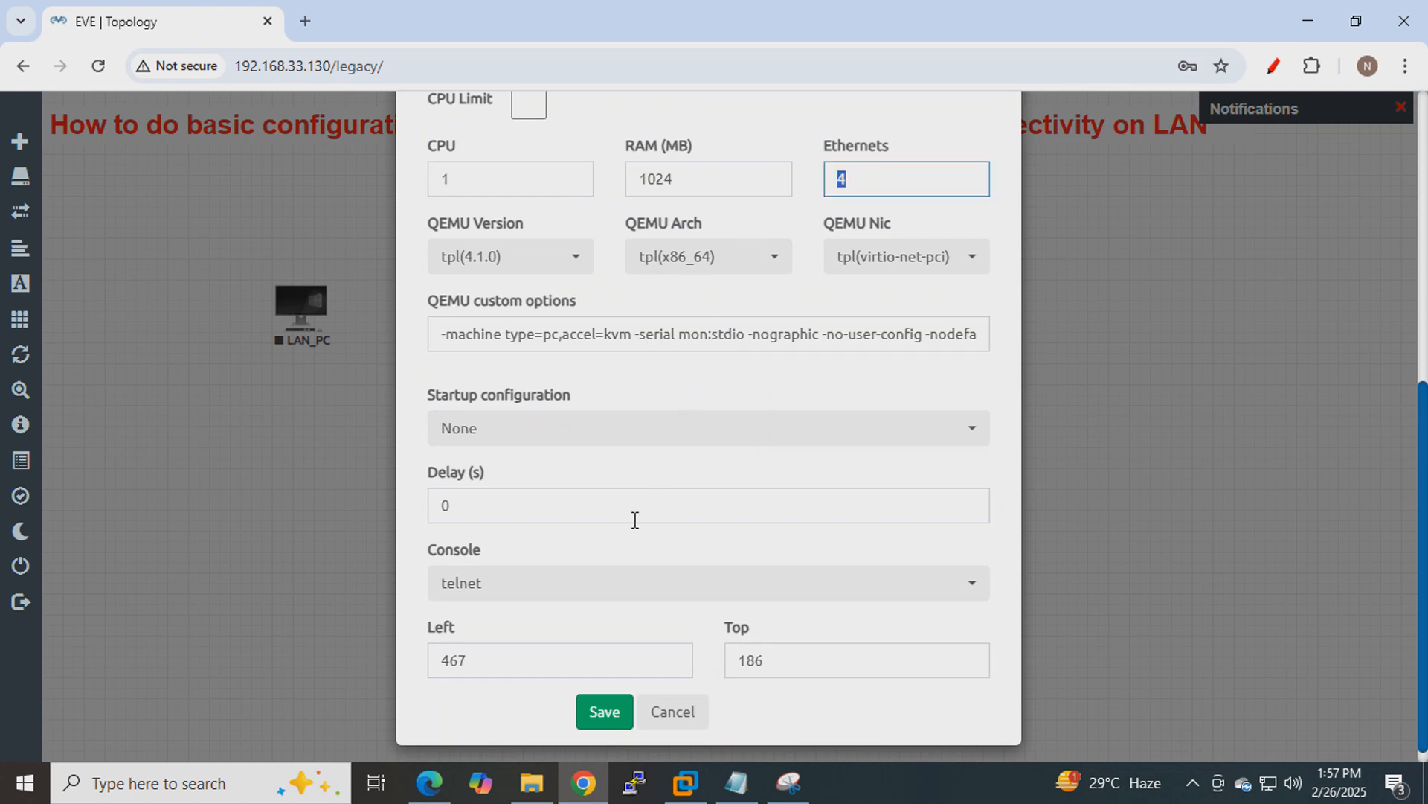
{"action": "left_click", "coordinate": [607, 713]}
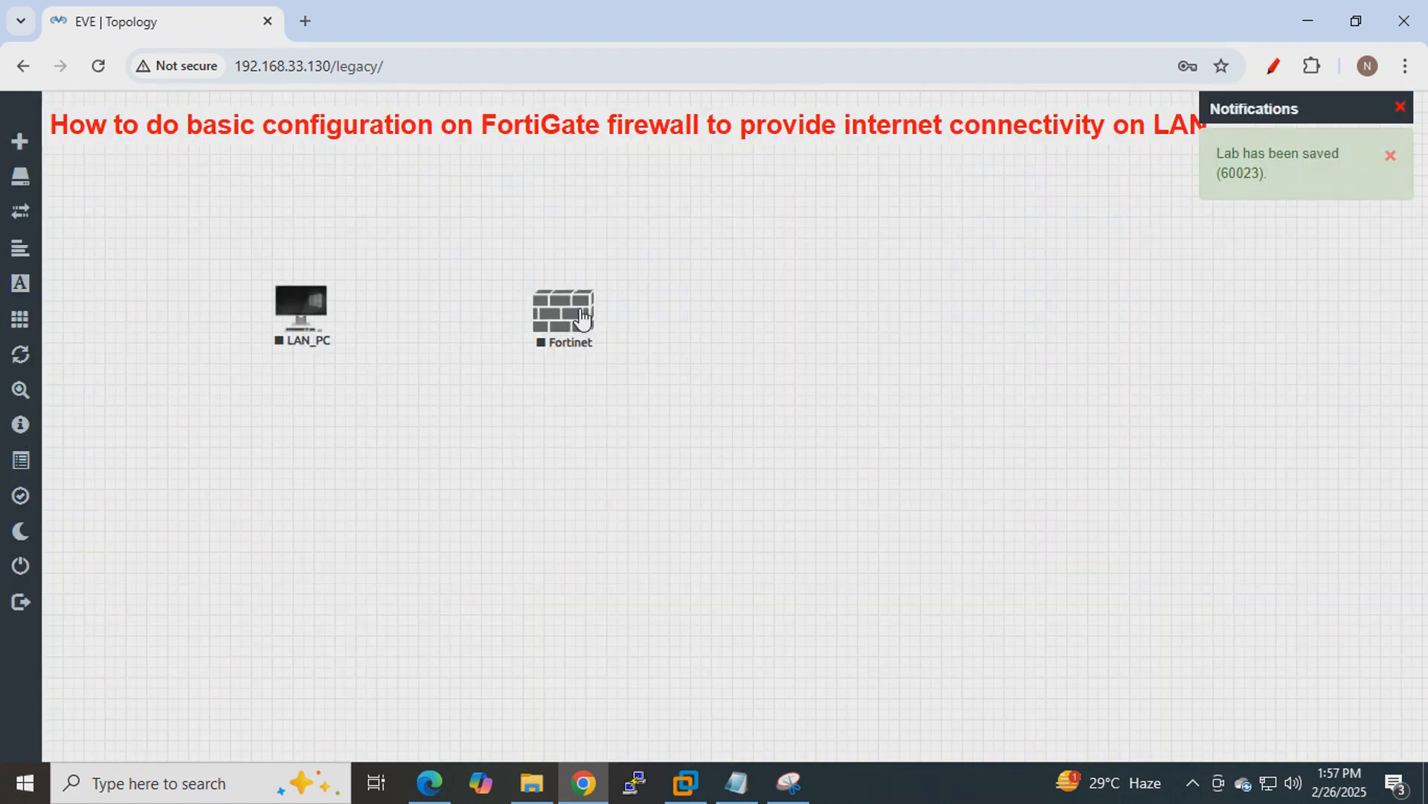
{"action": "left_click_drag", "start_coordinate": [565, 322], "coordinate": [531, 311]}
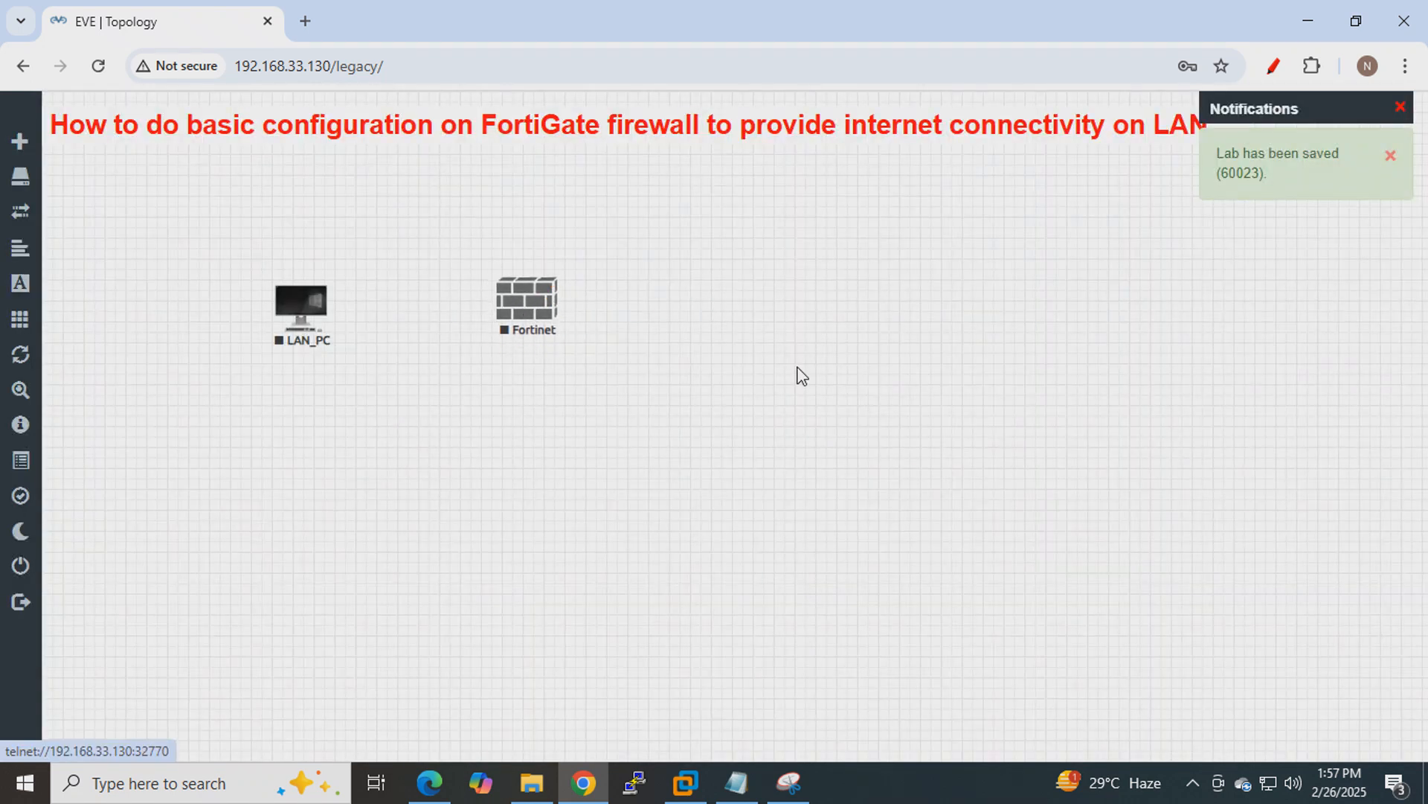
Start adding a new network and set its type to Management(Cloud0).
{"action": "right_click", "coordinate": [767, 299]}
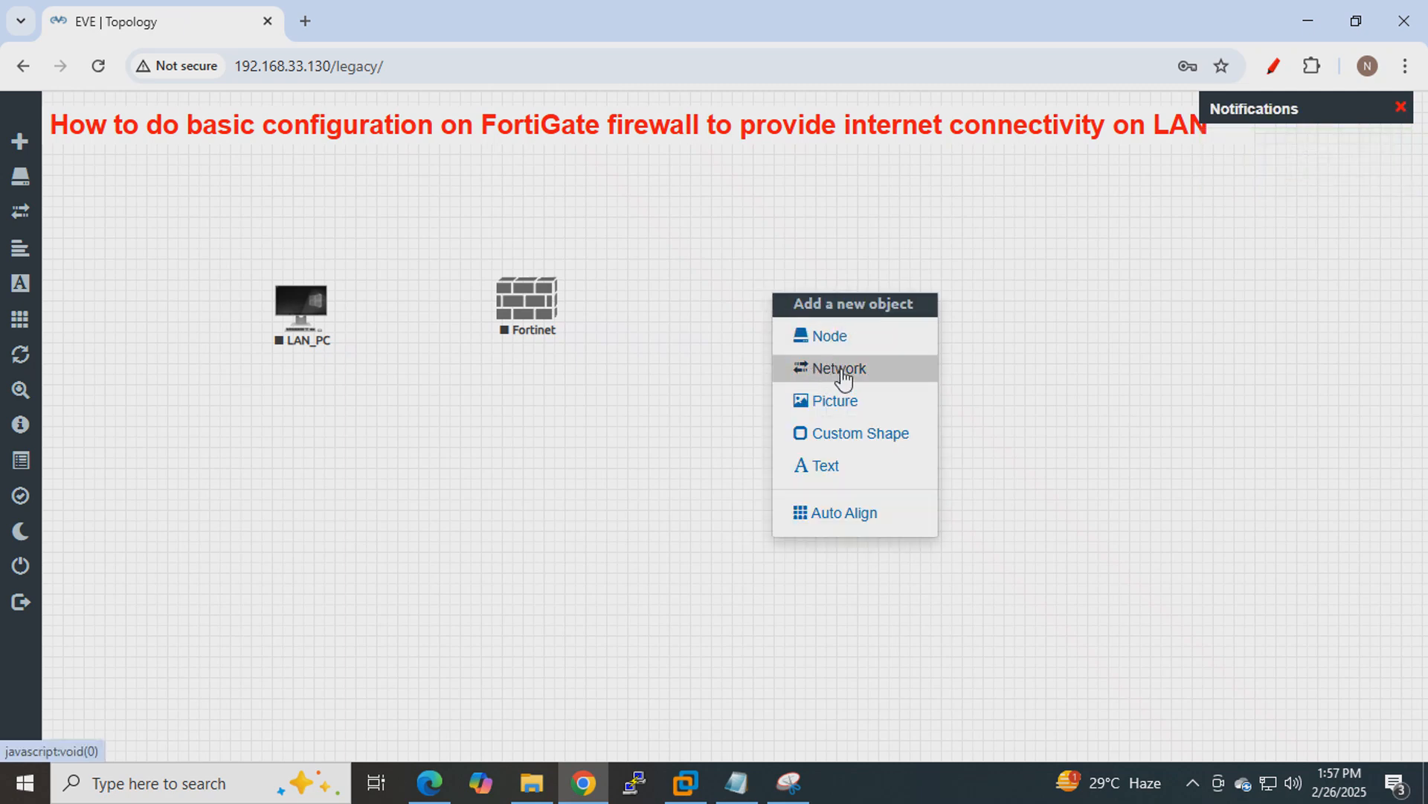
{"action": "left_click", "coordinate": [1106, 361]}
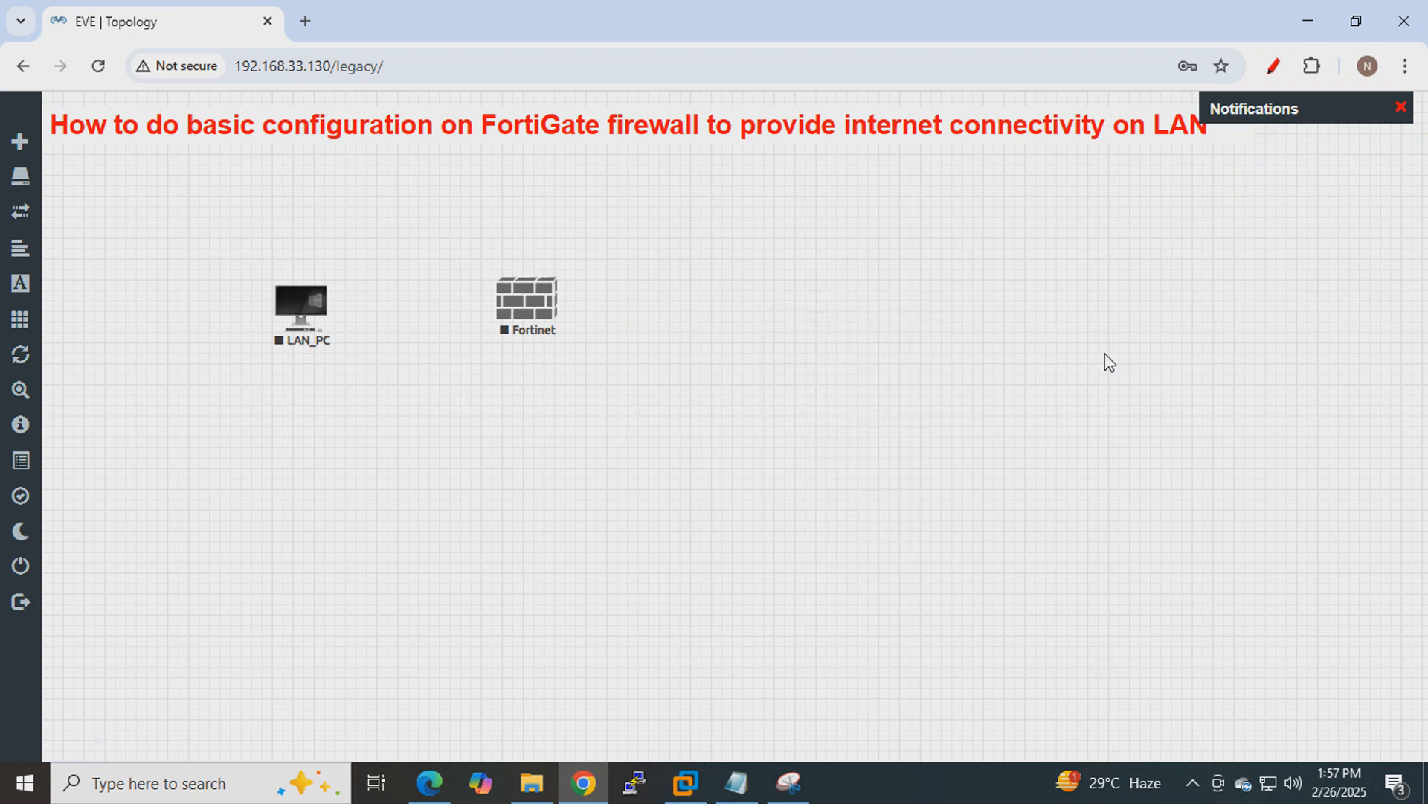
{"action": "right_click", "coordinate": [771, 287]}
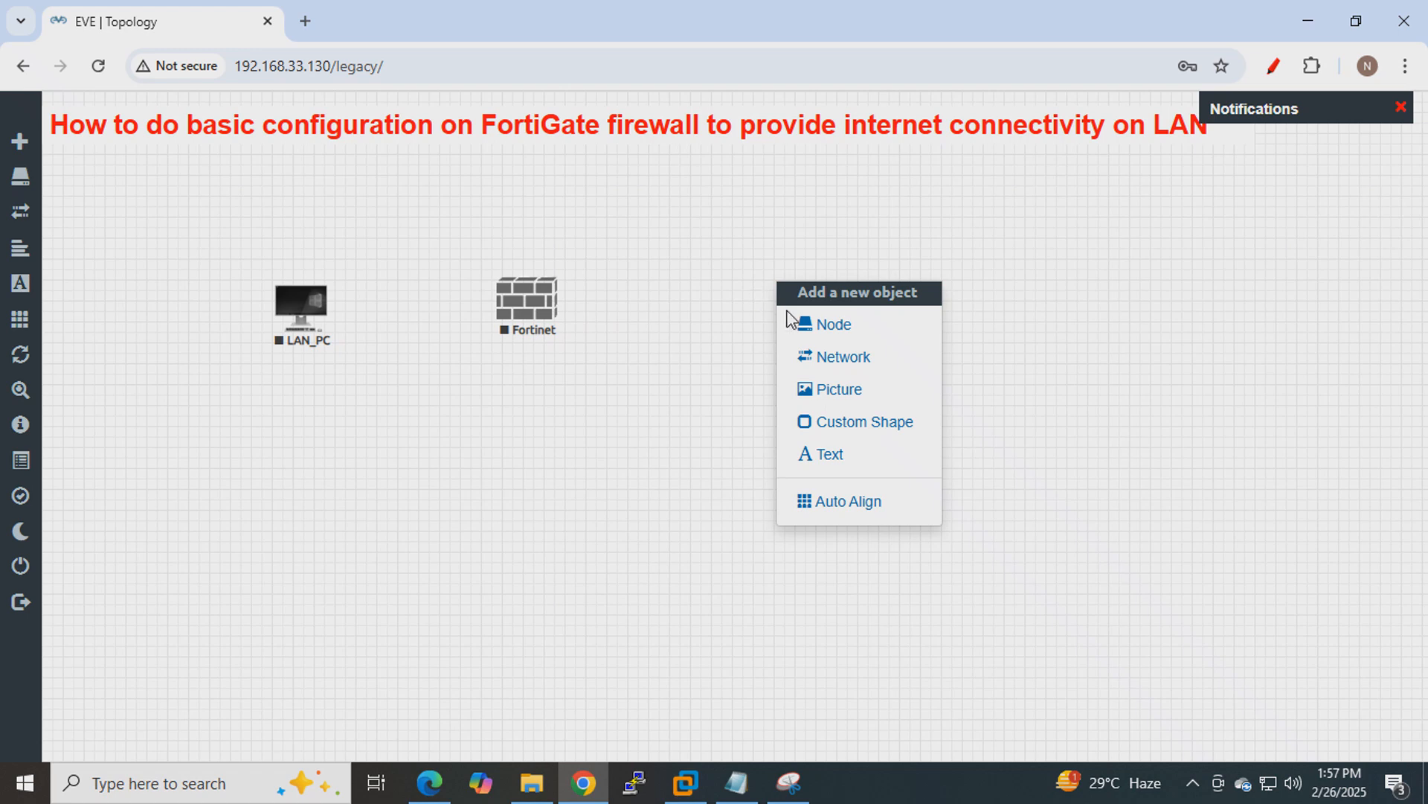
{"action": "left_click", "coordinate": [831, 357]}
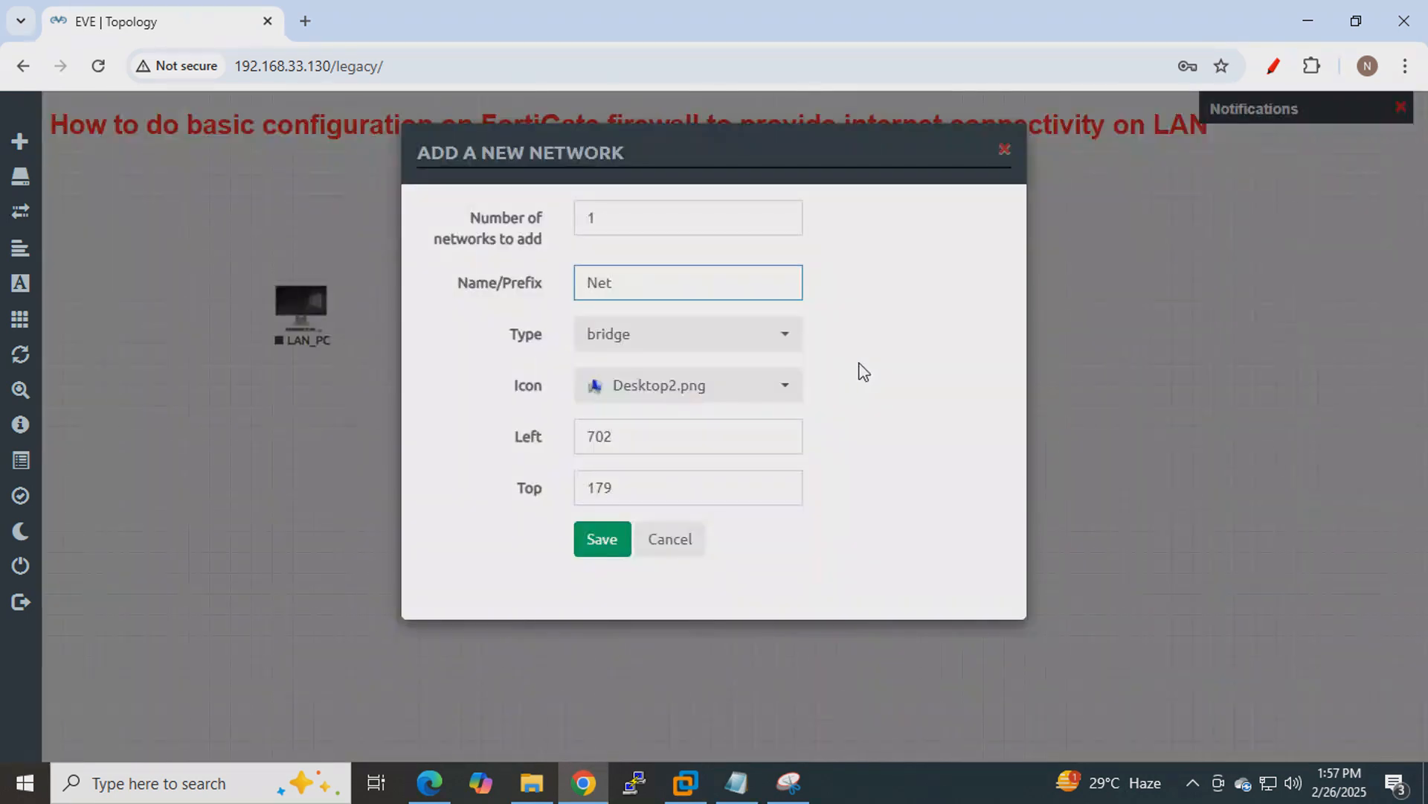
{"action": "left_click_drag", "start_coordinate": [727, 145], "coordinate": [959, 172]}
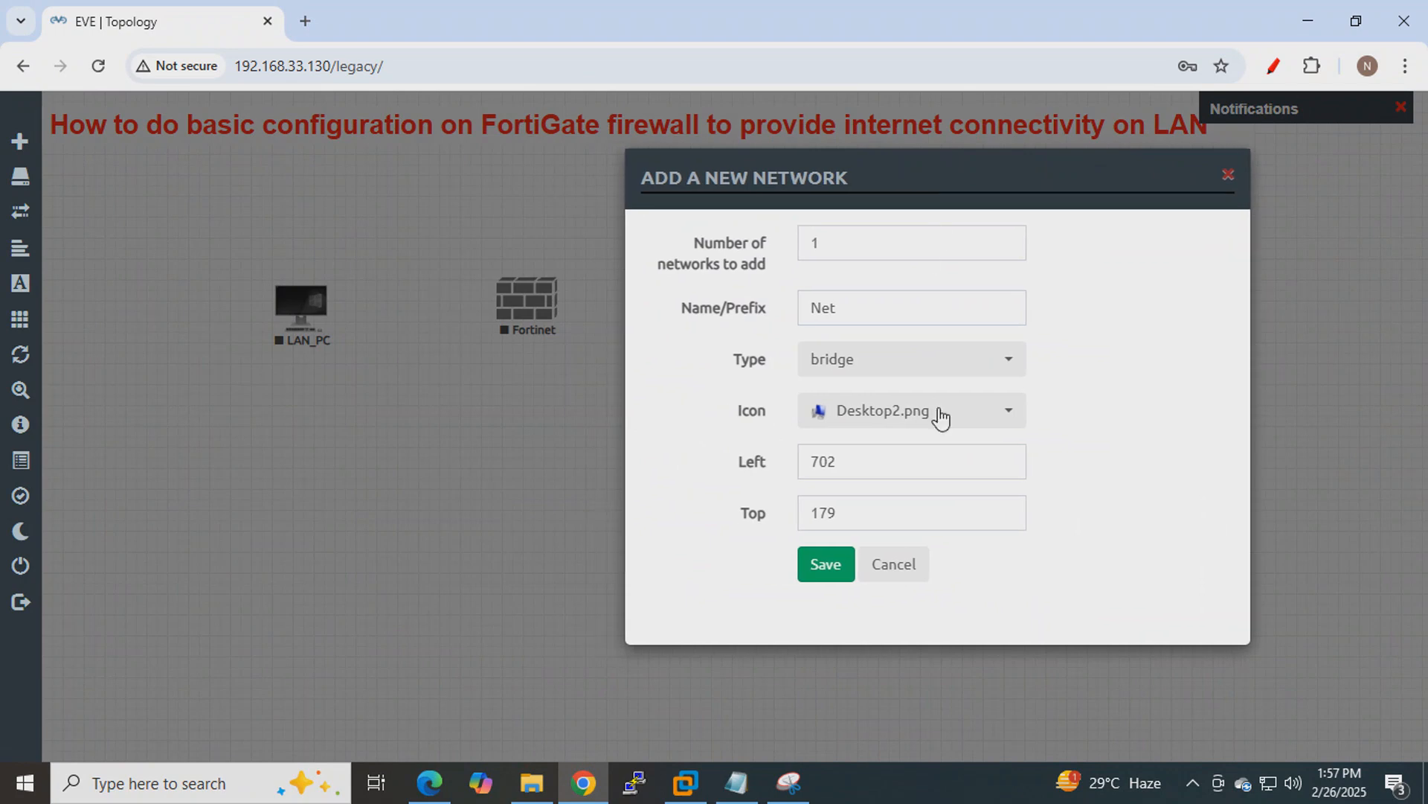
{"action": "left_click", "coordinate": [989, 360]}
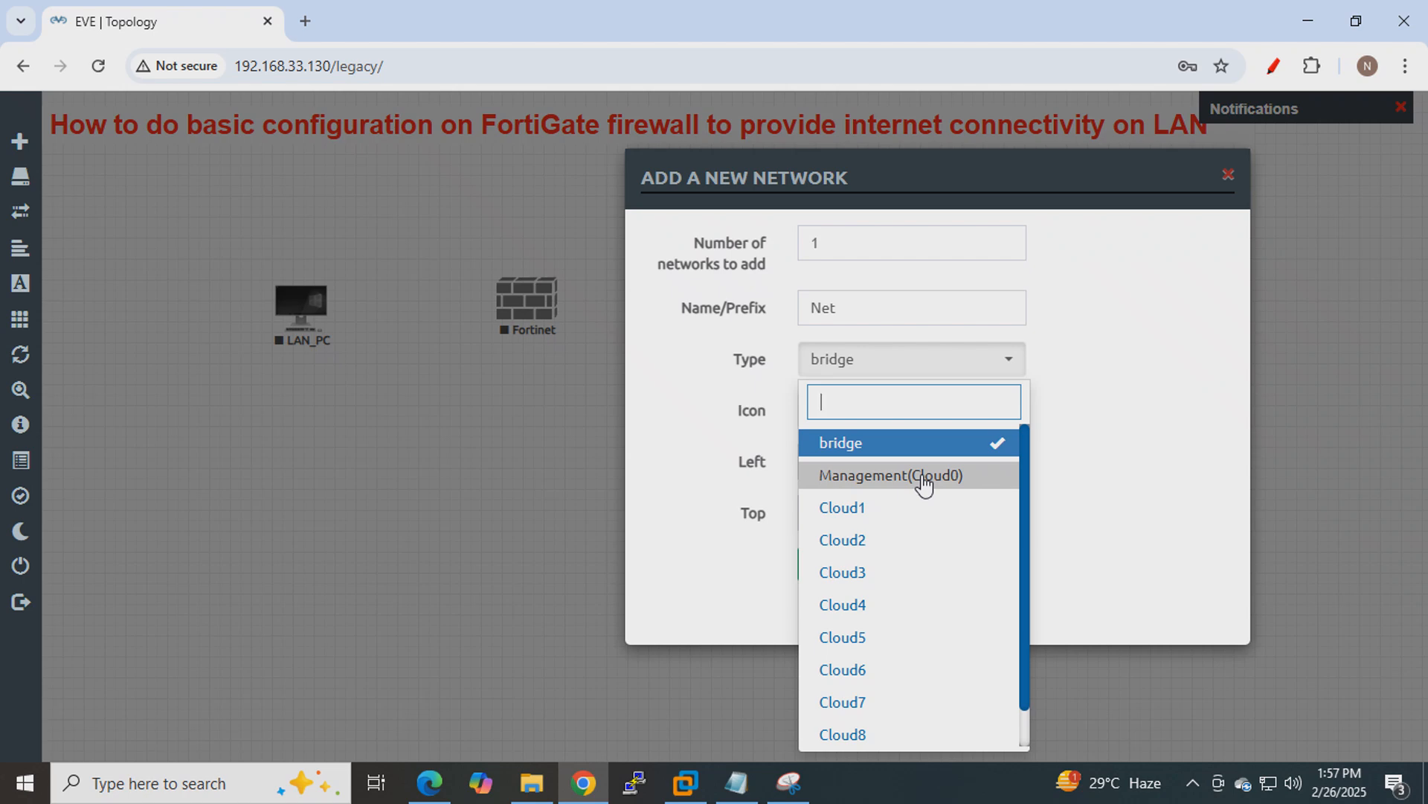
{"action": "left_click", "coordinate": [924, 481]}
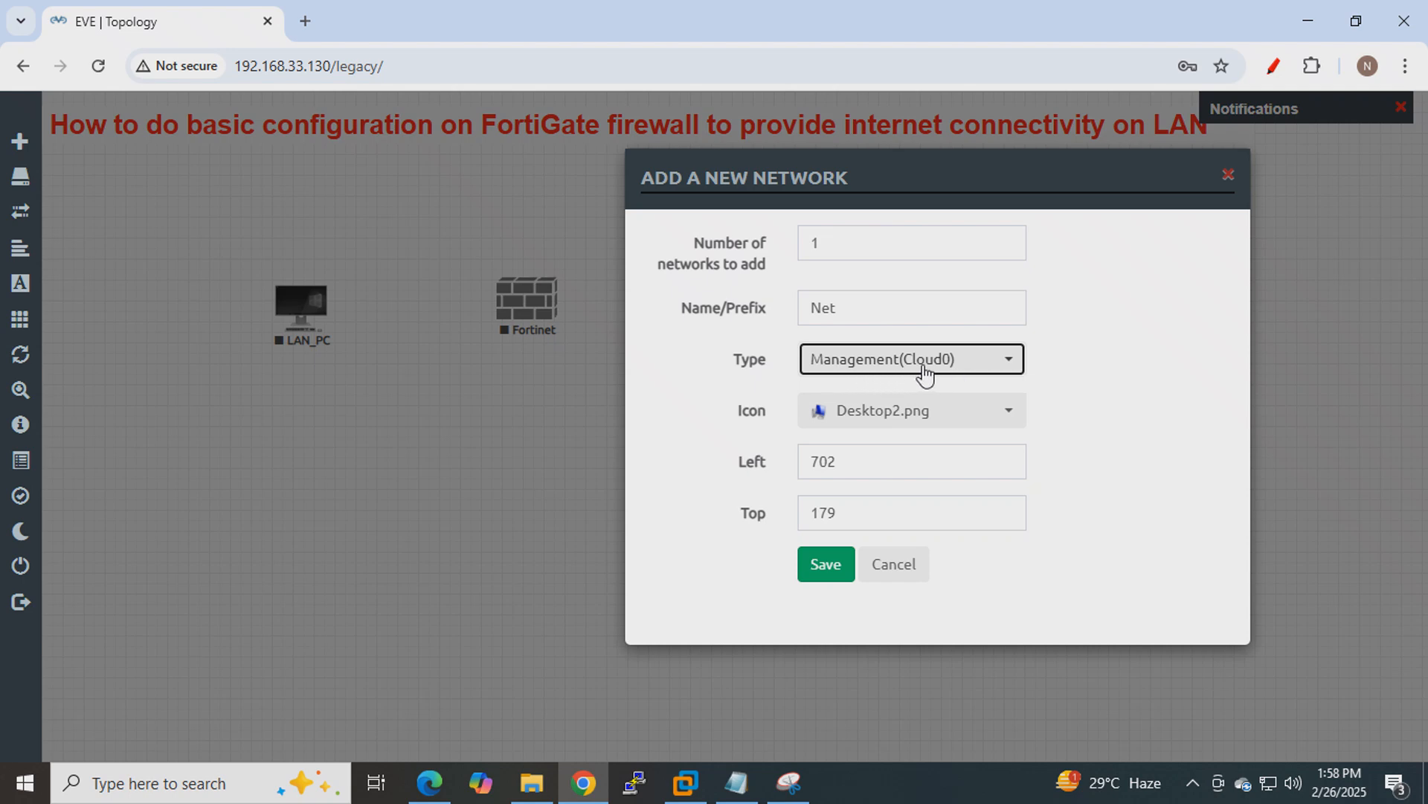
Replace the default name Net with Internet+Mgmt and save the network.
{"action": "left_click_drag", "start_coordinate": [861, 302], "coordinate": [754, 307]}
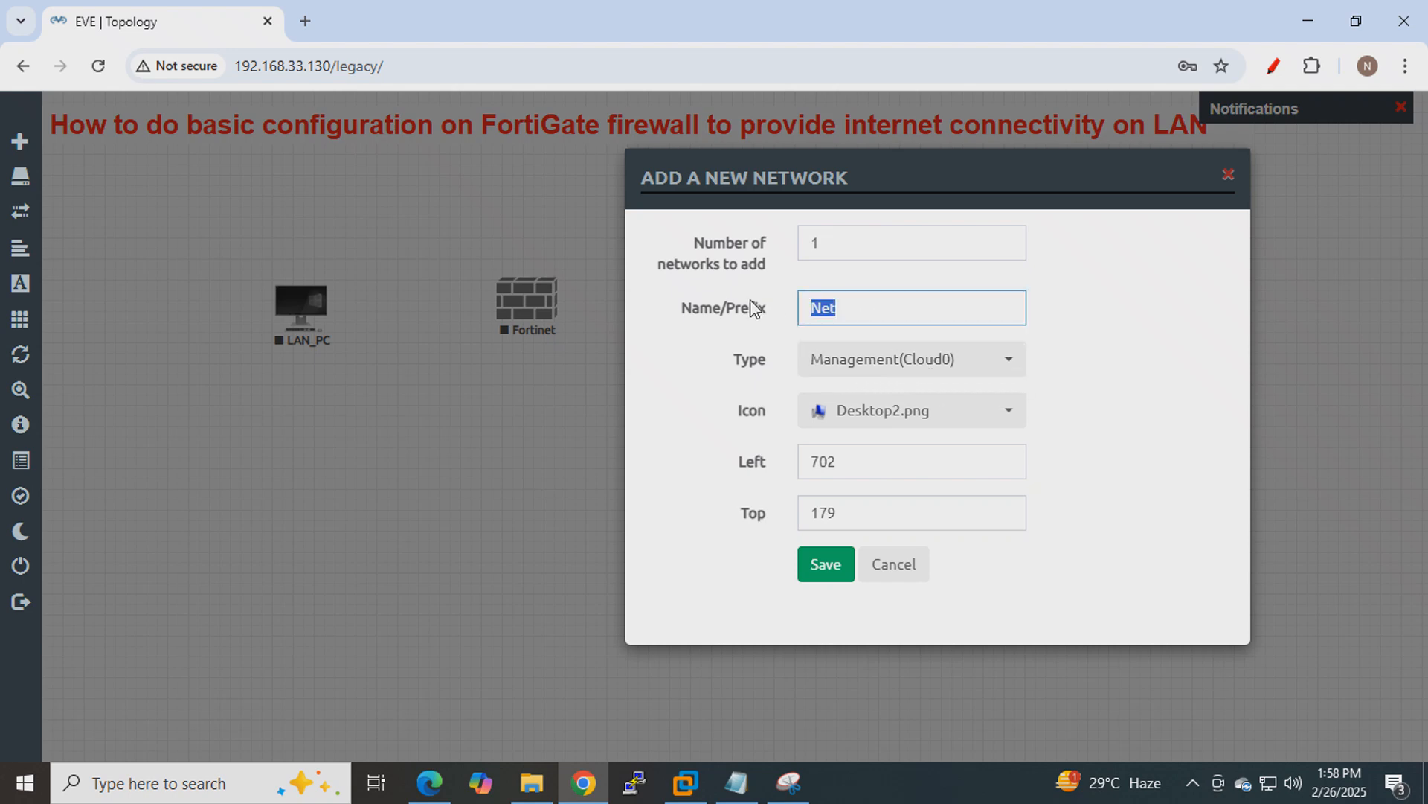
{"action": "key", "text": "BackSpace"}
{"action": "type", "text": "i"}
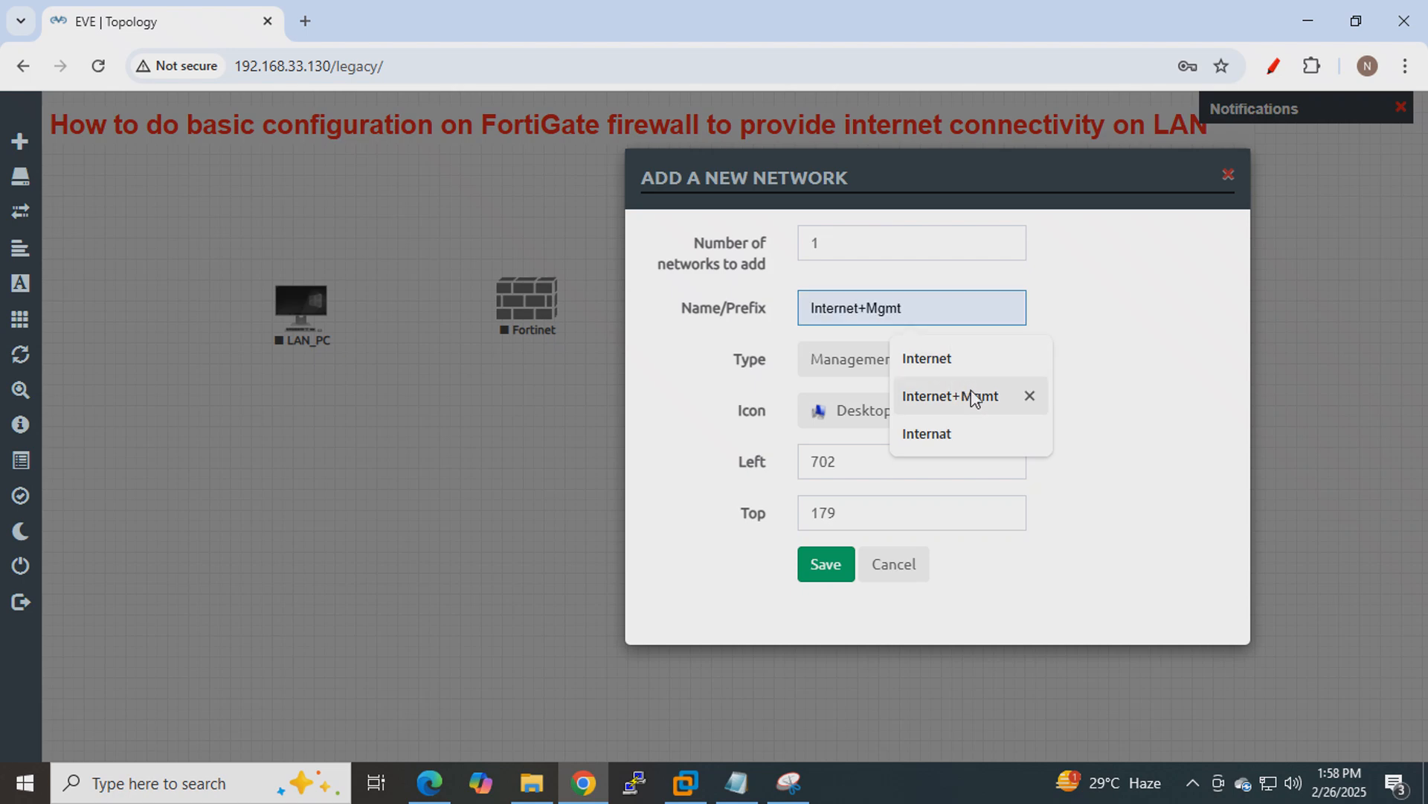
{"action": "left_click", "coordinate": [971, 395]}
{"action": "left_click_drag", "start_coordinate": [933, 293], "coordinate": [787, 296]}
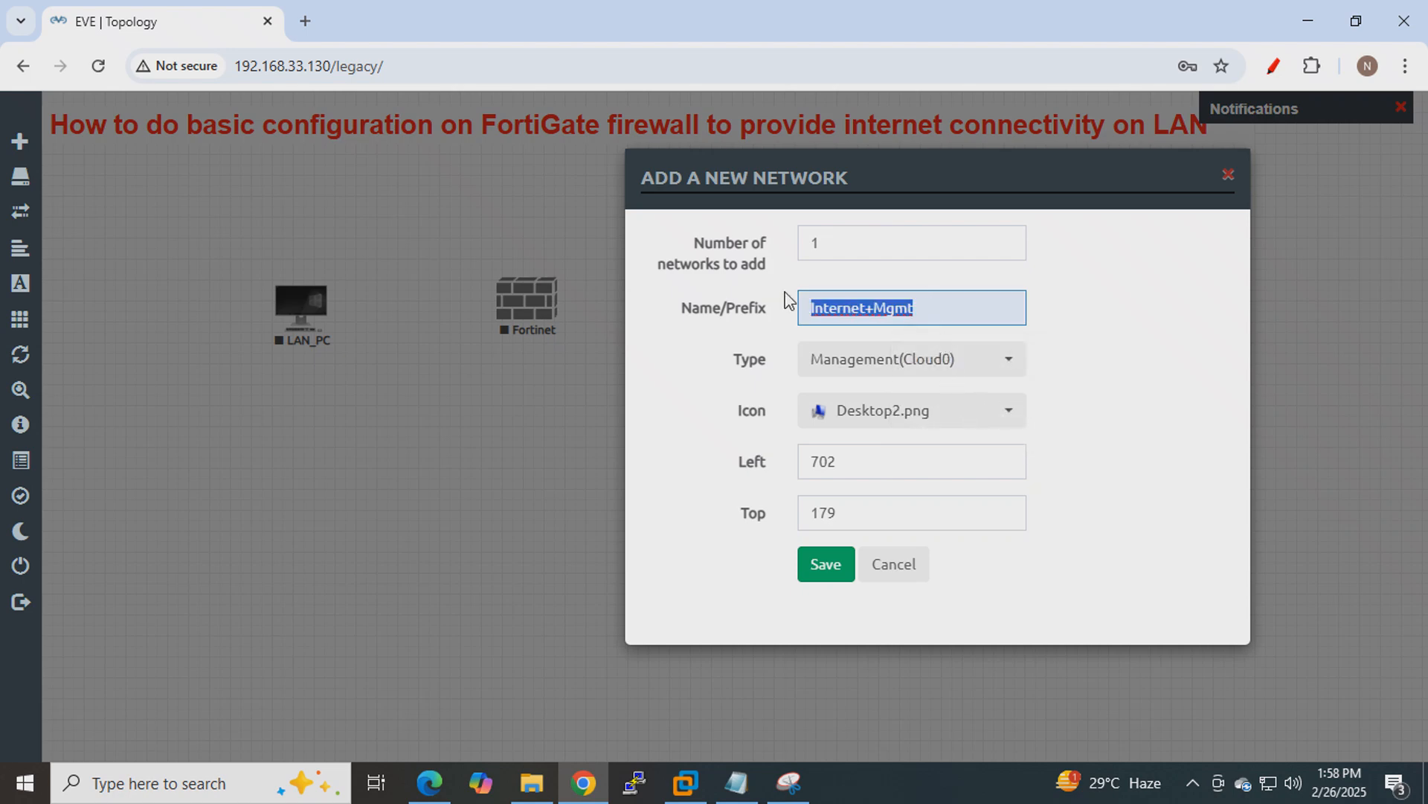
{"action": "left_click", "coordinate": [810, 572]}
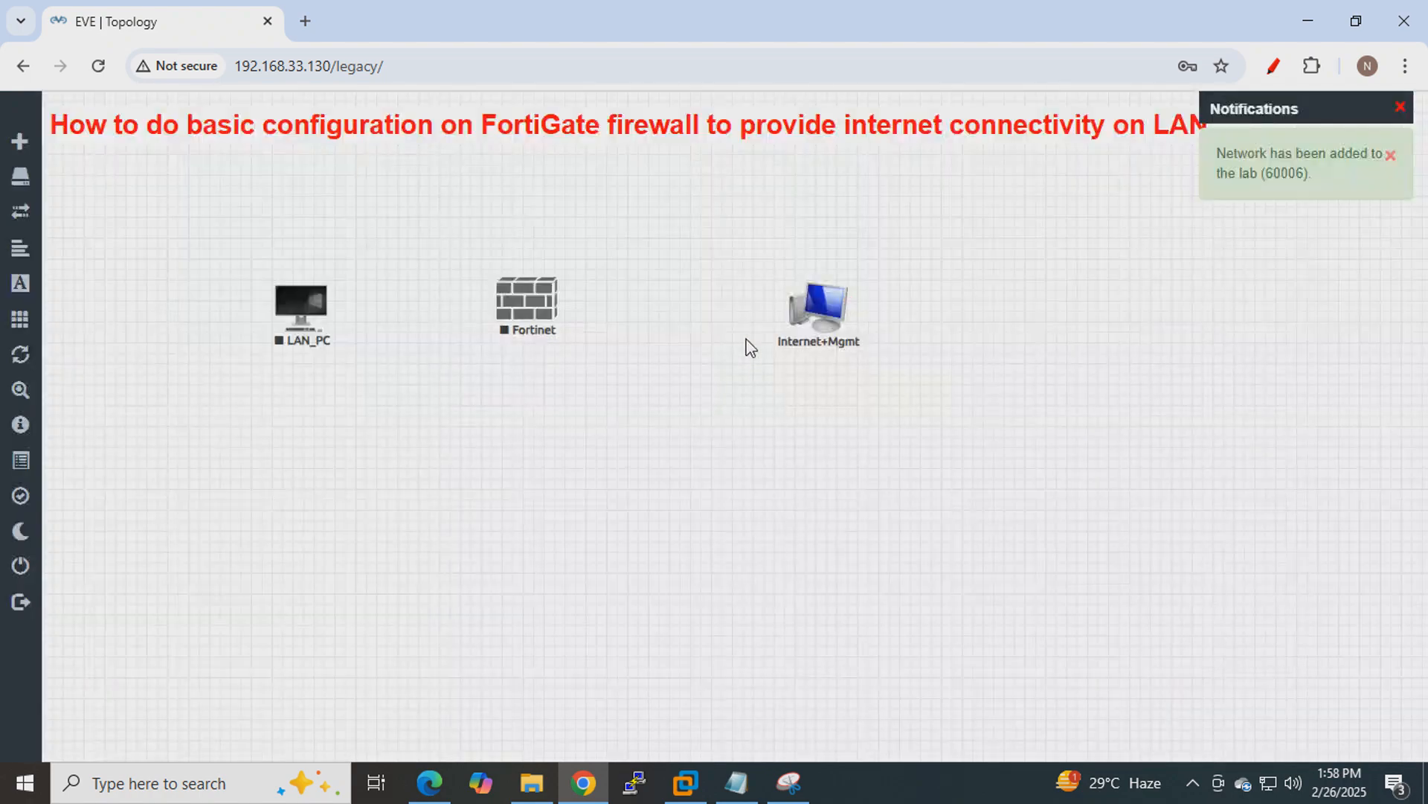
Switch the Internet+Mgmt network's icon to cloud_sm.png and nudge the cloud slightly left.
{"action": "right_click", "coordinate": [824, 318]}
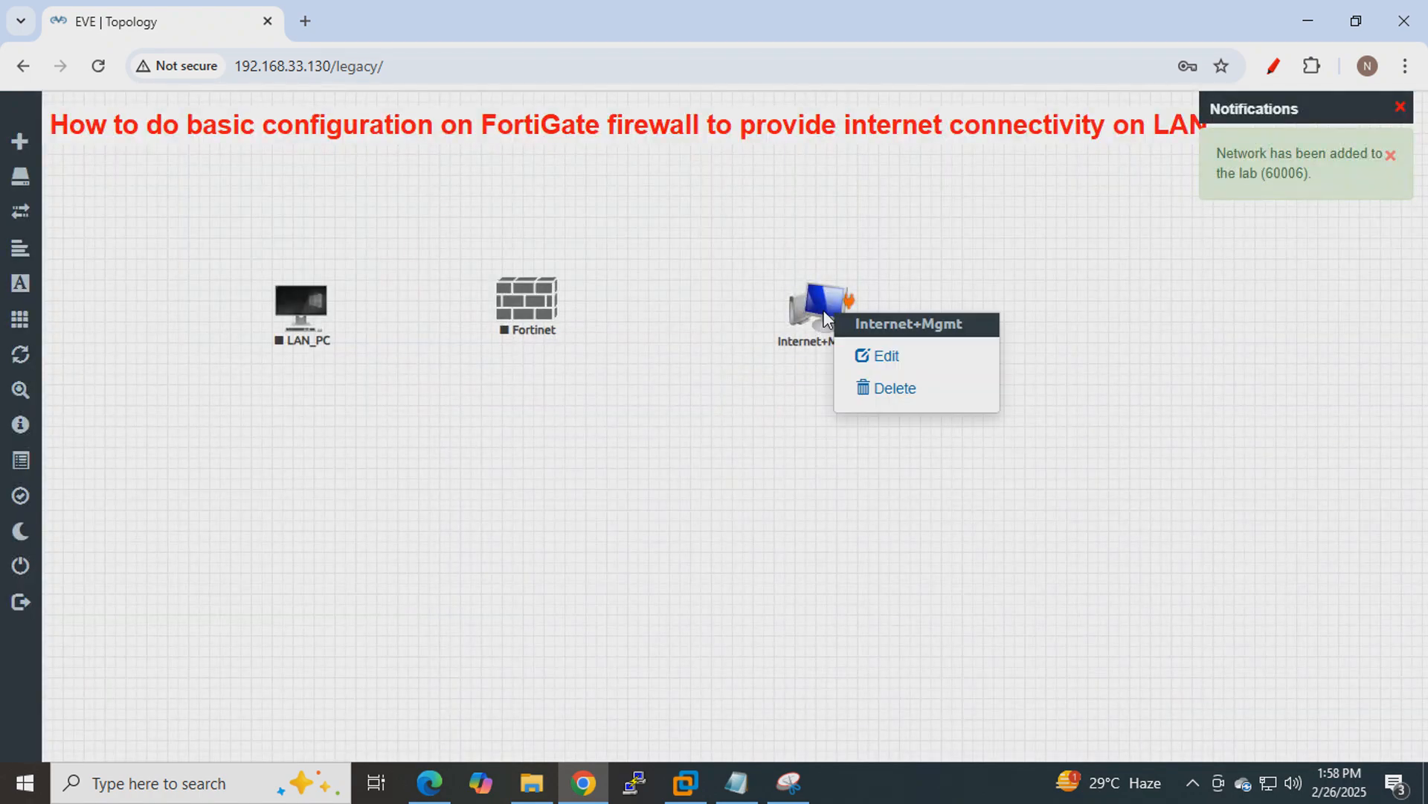
{"action": "left_click", "coordinate": [865, 354]}
{"action": "left_click", "coordinate": [744, 376]}
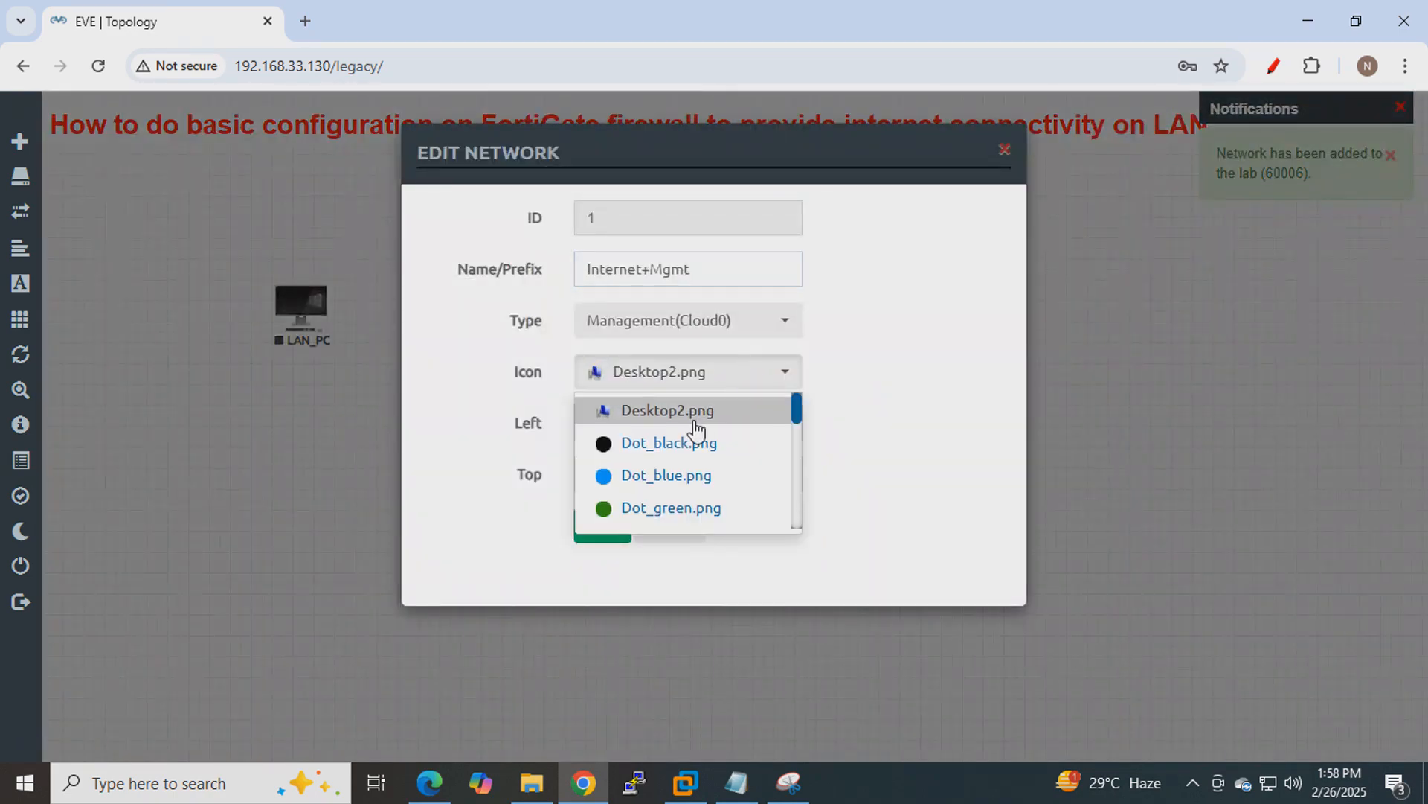
{"action": "scroll", "coordinate": [695, 421], "scroll_direction": "down", "scroll_amount": 3}
{"action": "left_click", "coordinate": [664, 455]}
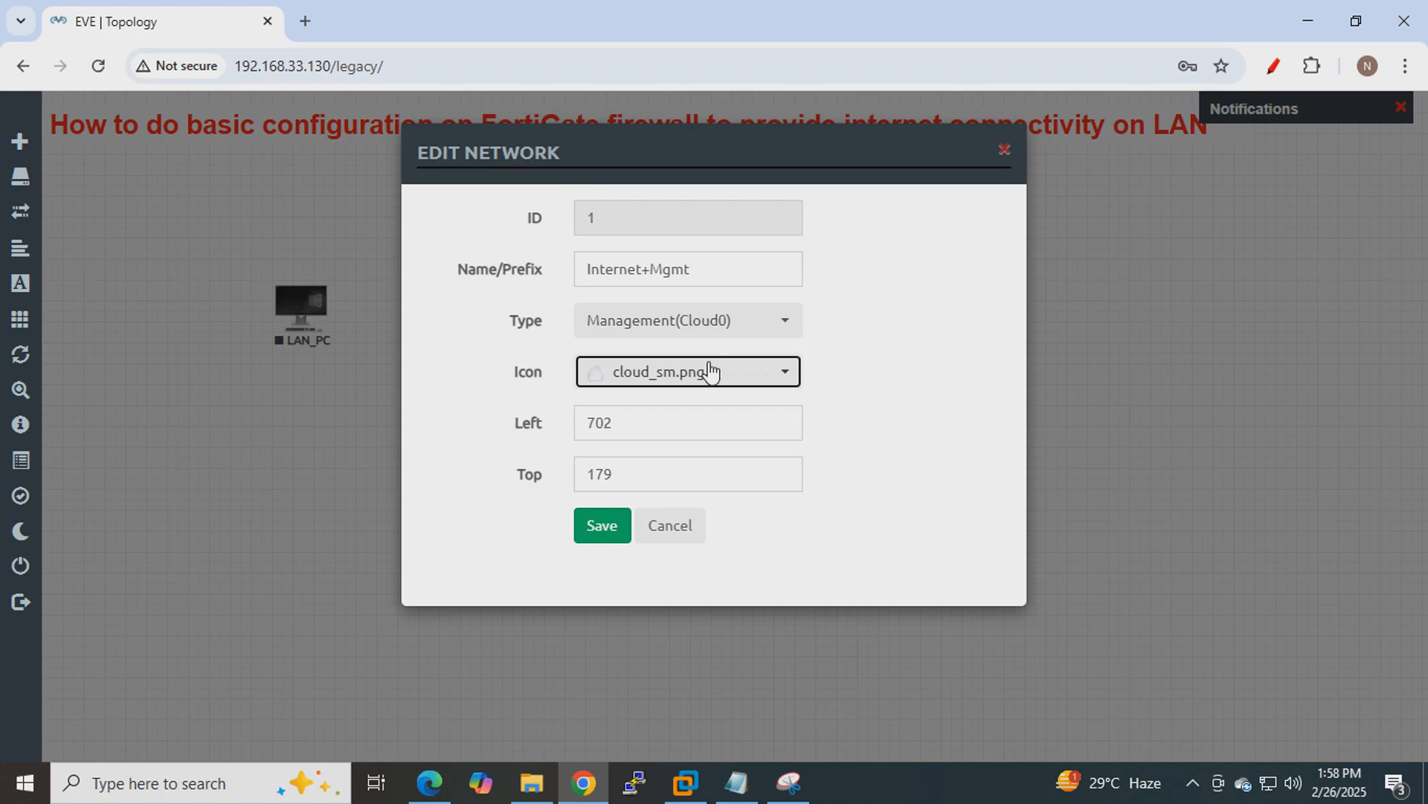
{"action": "left_click", "coordinate": [603, 532]}
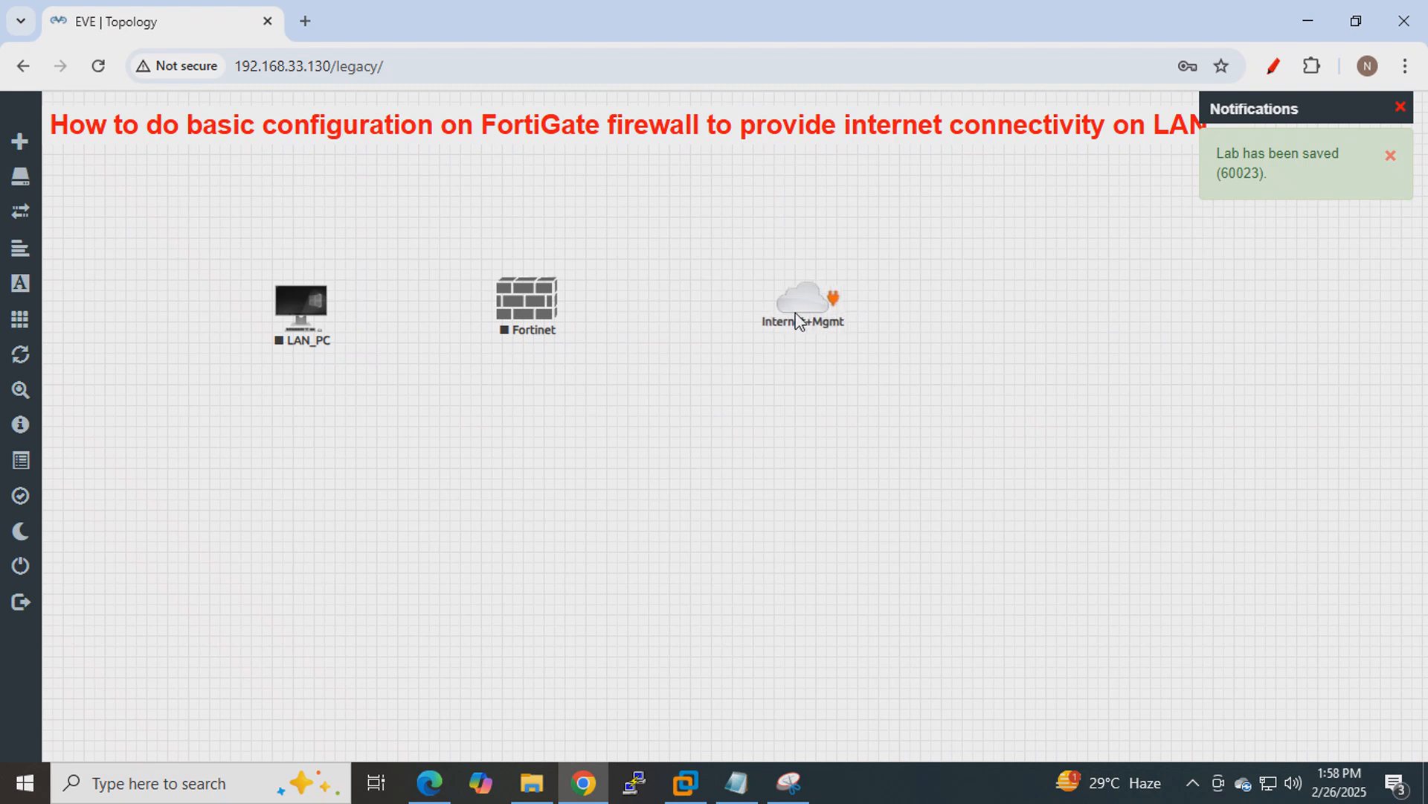
{"action": "left_click_drag", "start_coordinate": [813, 316], "coordinate": [785, 323]}
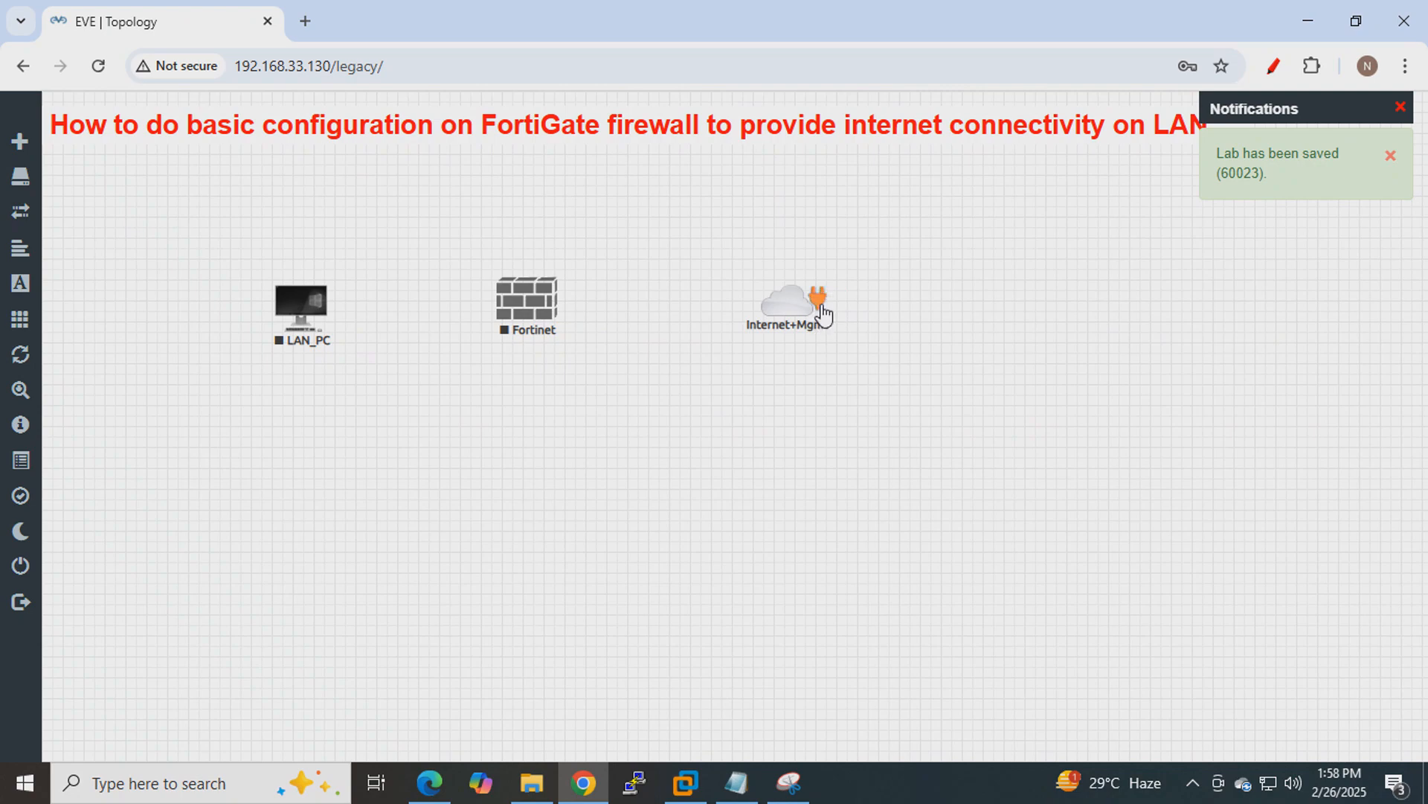
Draw a link from Internet+Mgmt to Fortinet with port1 selected, moving the connection form aside.
{"action": "left_click_drag", "start_coordinate": [823, 312], "coordinate": [555, 320]}
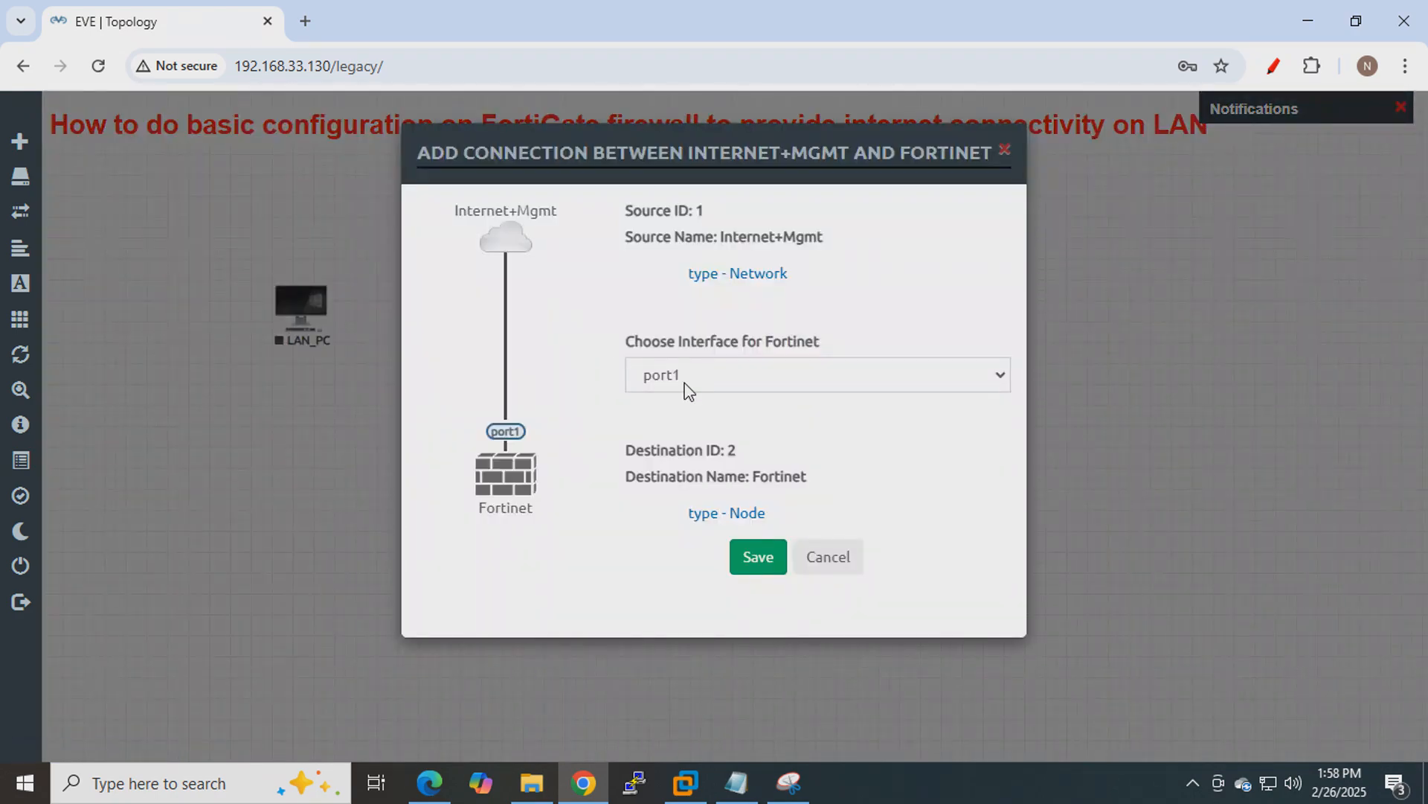
{"action": "left_click_drag", "start_coordinate": [623, 164], "coordinate": [1038, 157]}
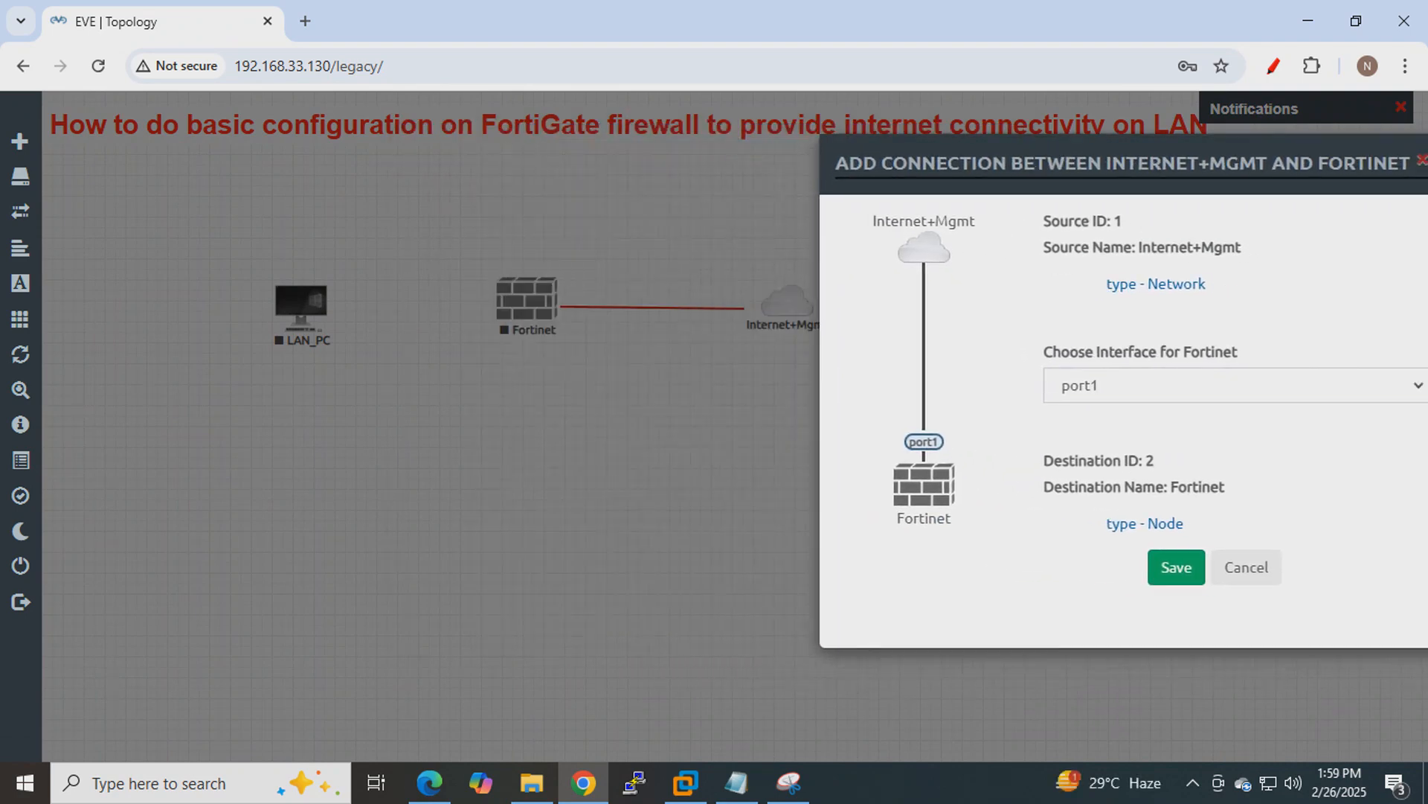
{"action": "left_click", "coordinate": [789, 783]}
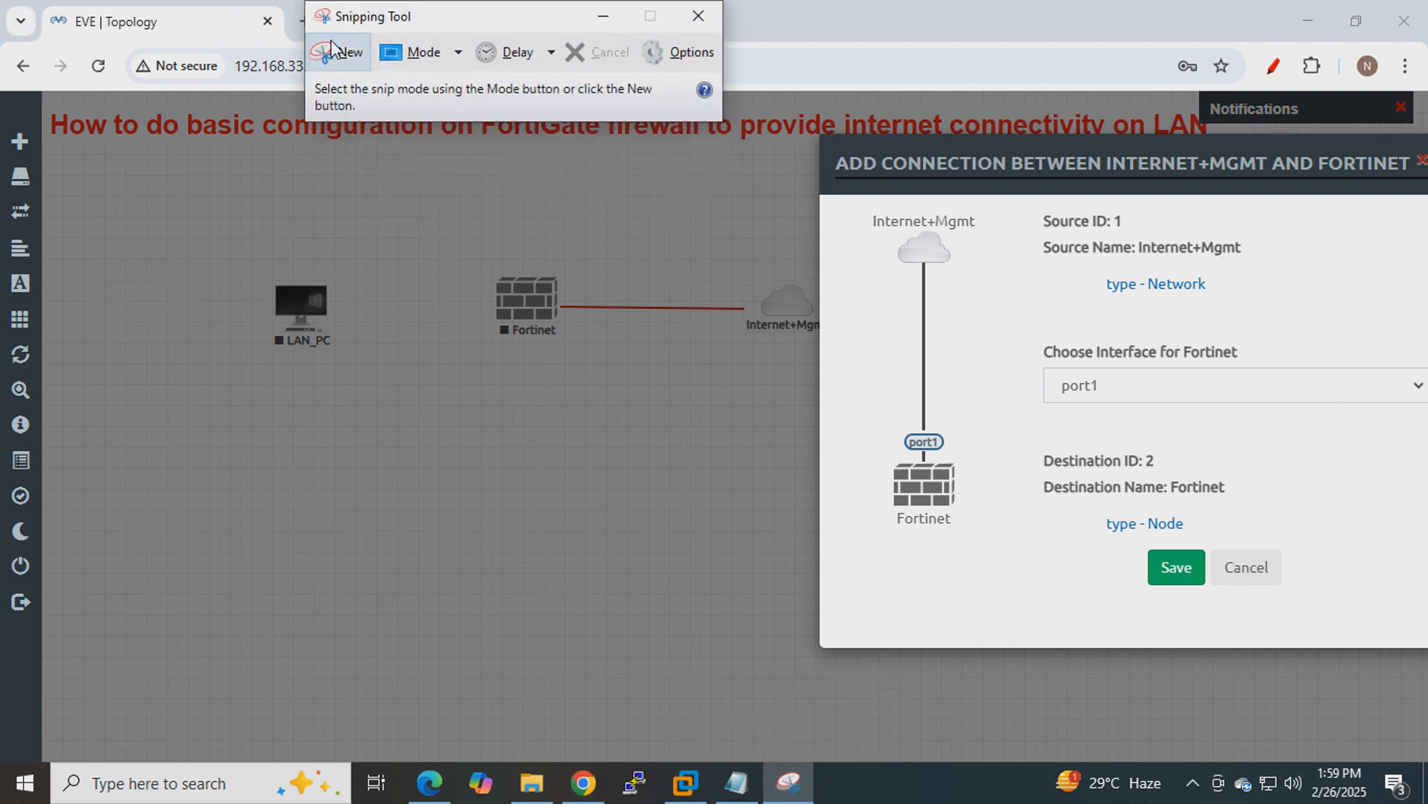
Snip the browser area and circle the Fortinet link end and the port1 choice in blue.
{"action": "left_click", "coordinate": [333, 49]}
{"action": "left_click_drag", "start_coordinate": [130, 134], "coordinate": [1425, 684]}
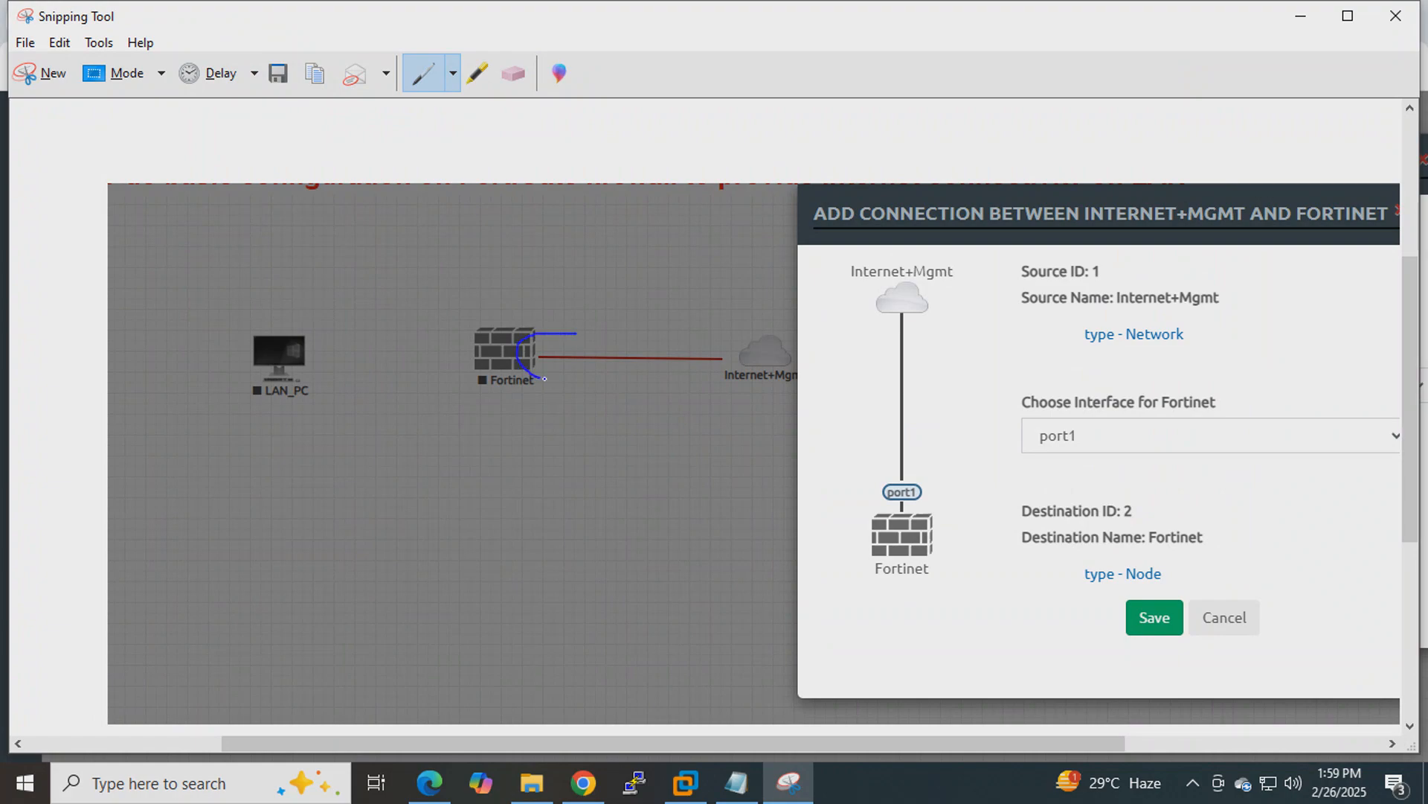
{"action": "left_click_drag", "start_coordinate": [544, 378], "coordinate": [570, 333]}
{"action": "mouse_move", "coordinate": [1047, 402]}
{"action": "left_mouse_down"}
{"action": "mouse_move", "coordinate": [1018, 476]}
{"action": "mouse_move", "coordinate": [1075, 444]}
{"action": "left_mouse_up"}
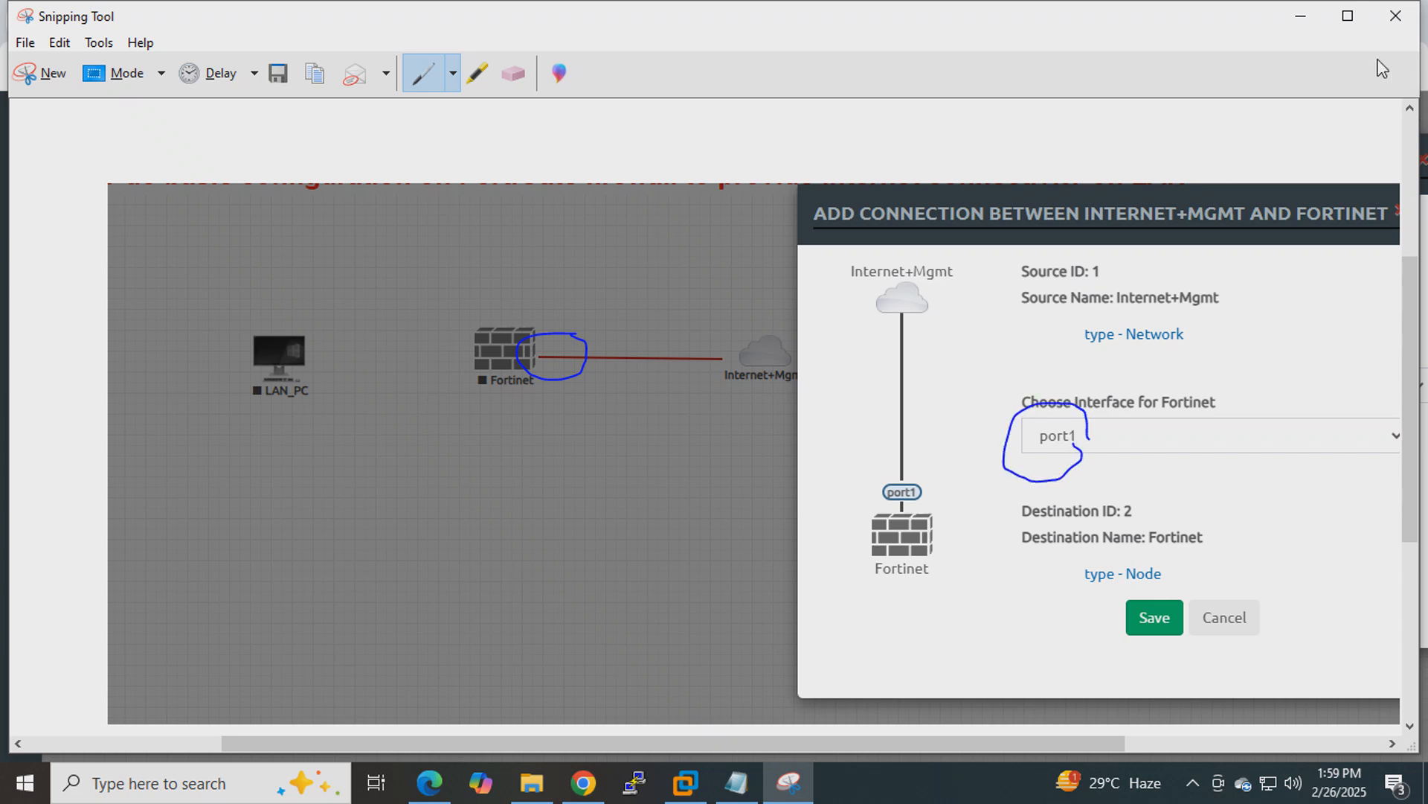
{"action": "left_click", "coordinate": [1302, 21]}
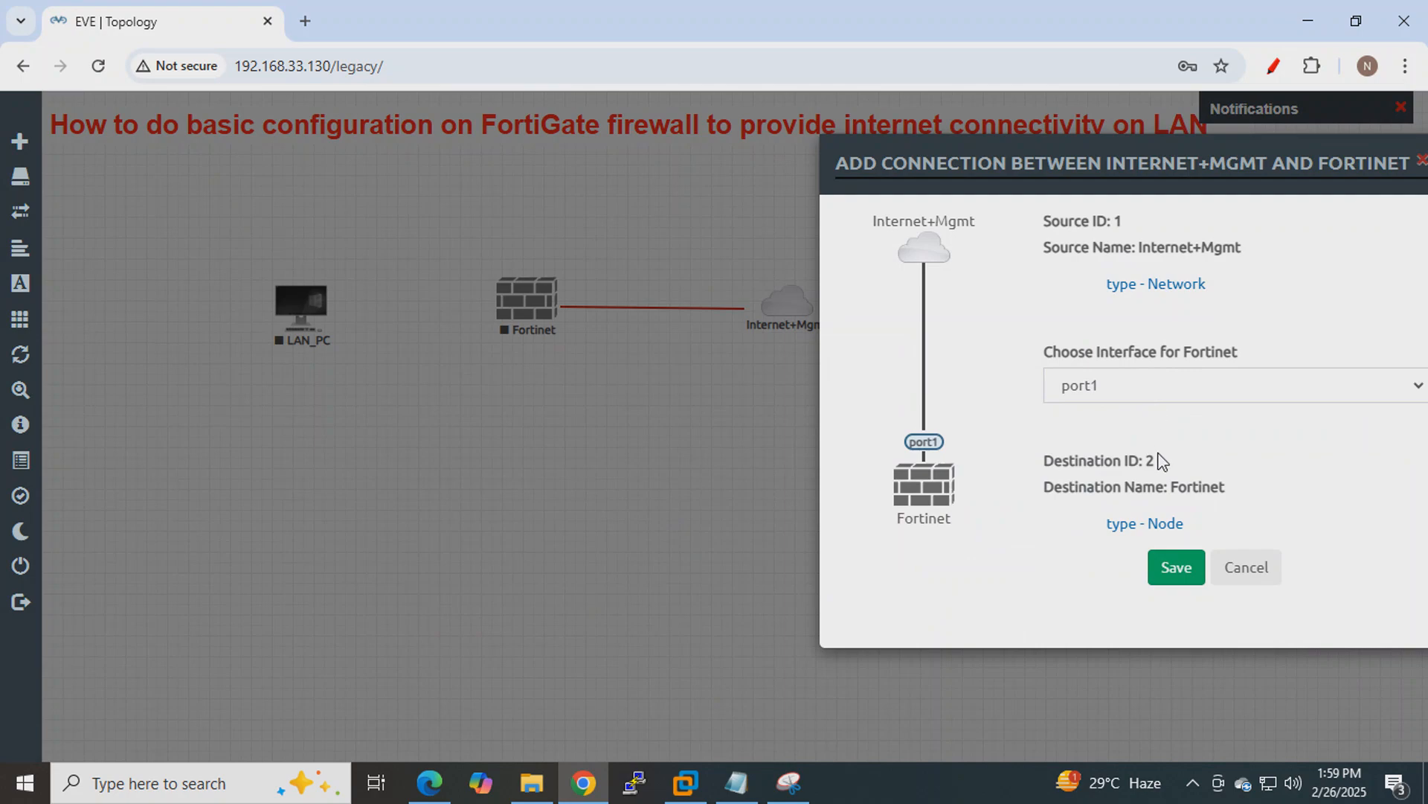
Save the Fortinet port1 link to Internet+Mgmt and tidy the cloud's position.
{"action": "left_click", "coordinate": [1174, 569]}
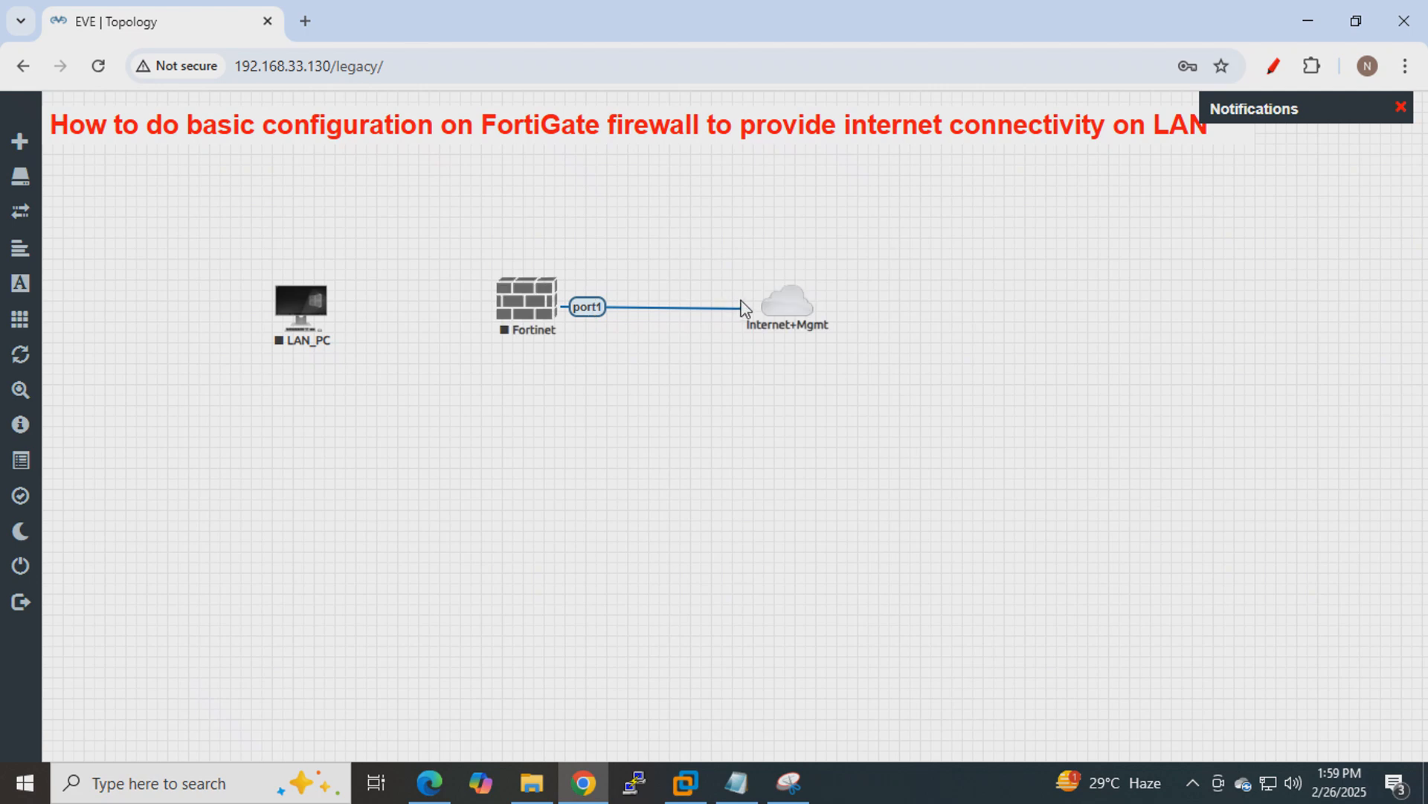
{"action": "left_click_drag", "start_coordinate": [779, 314], "coordinate": [779, 309]}
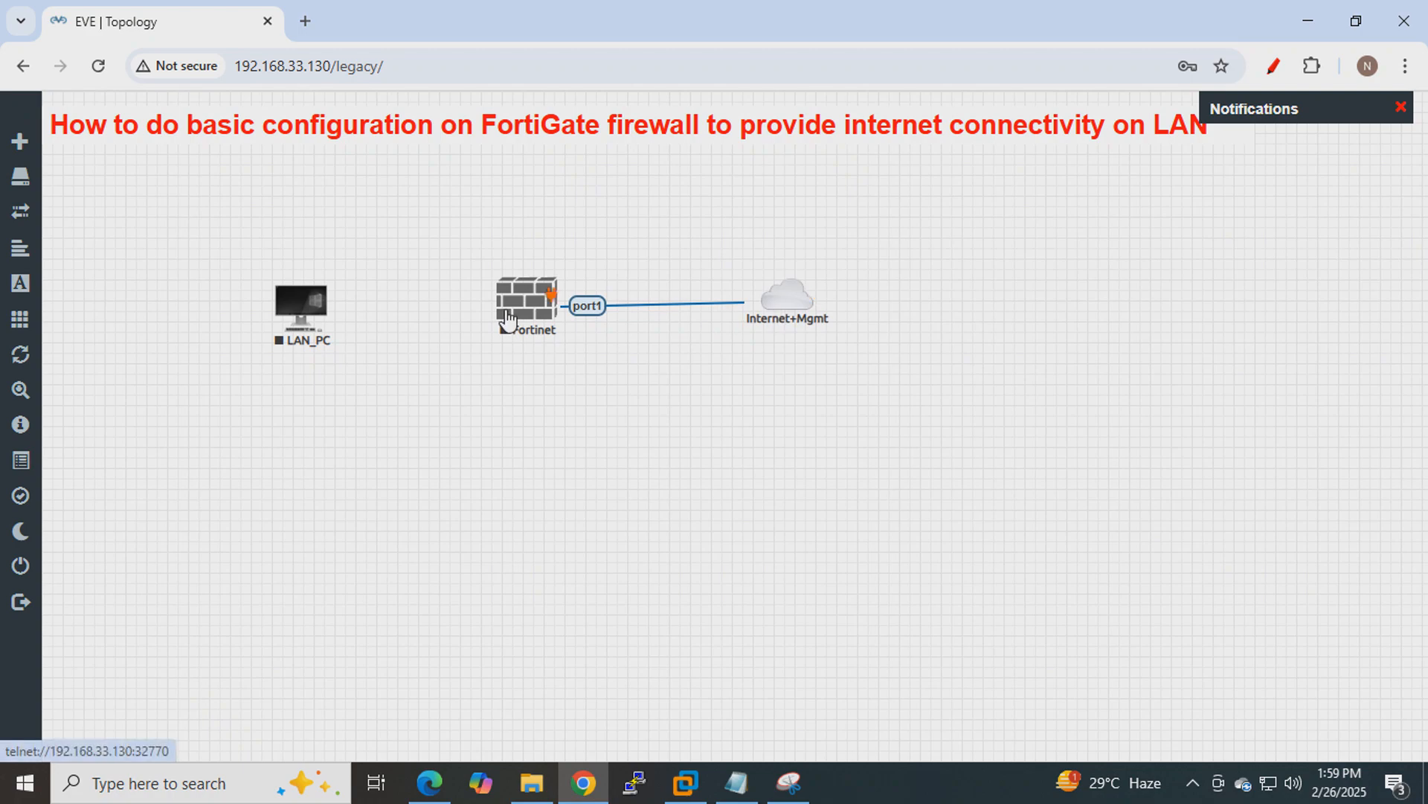
{"action": "left_click_drag", "start_coordinate": [783, 293], "coordinate": [784, 300]}
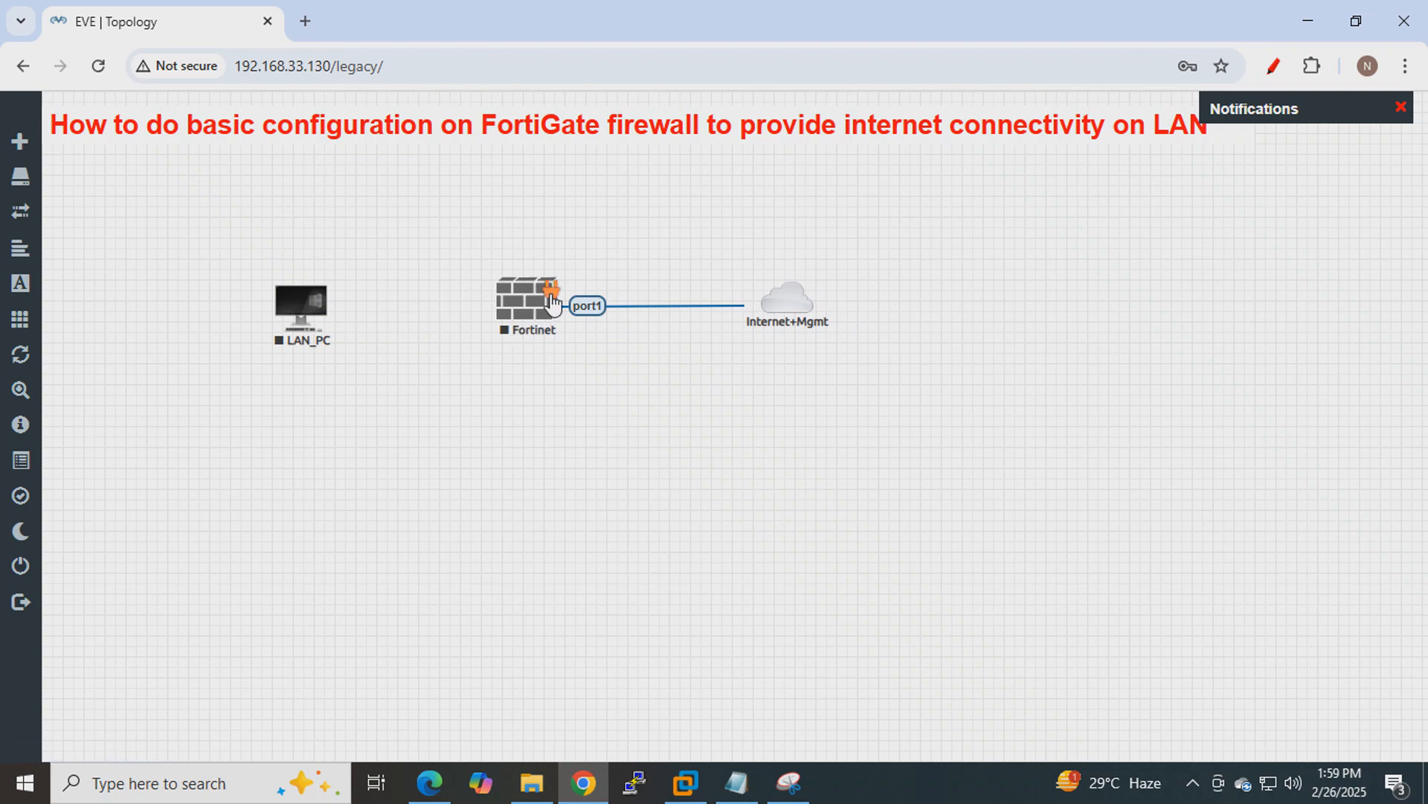
Link Fortinet port2 to LAN_PC e0 and shift the Fortinet node slightly.
{"action": "left_click_drag", "start_coordinate": [546, 290], "coordinate": [325, 305]}
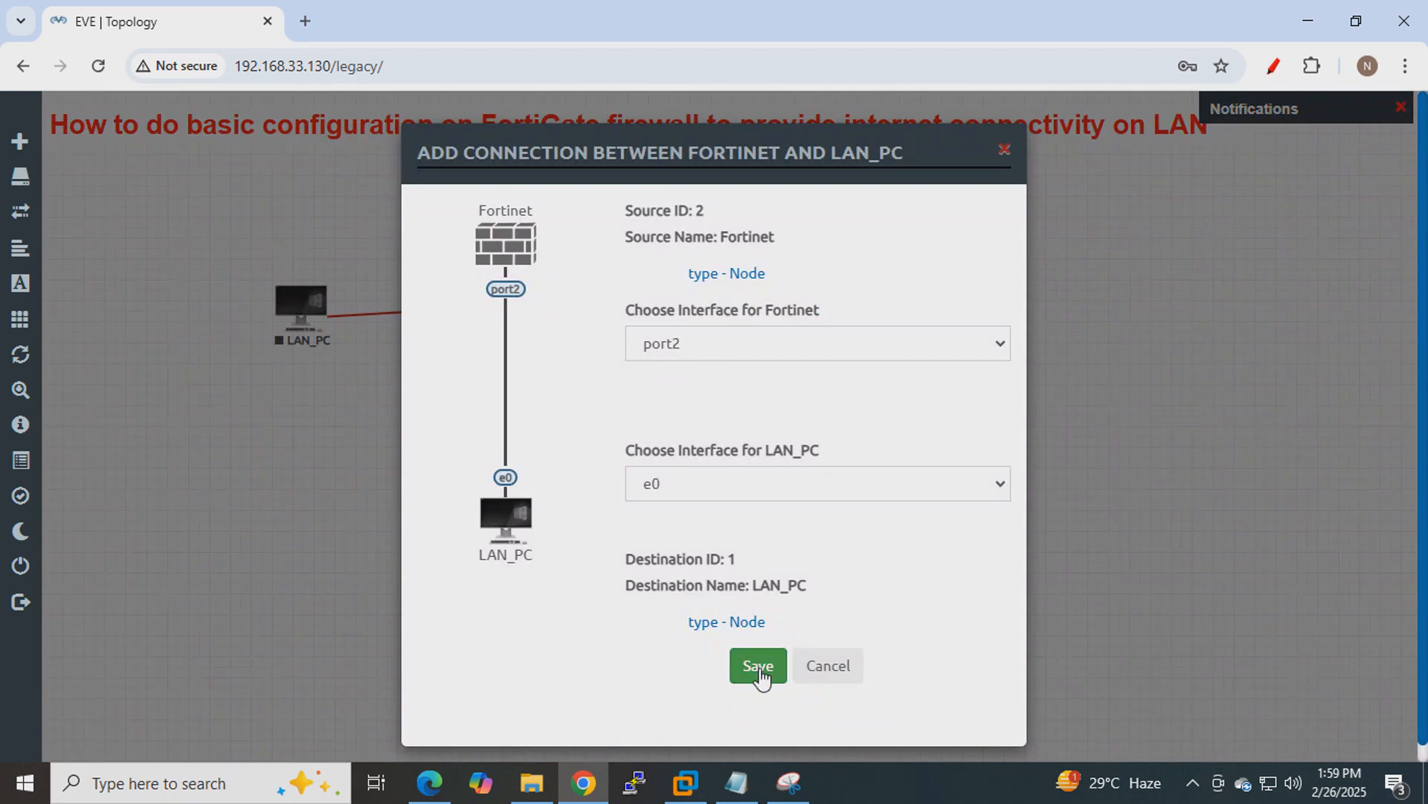
{"action": "left_click", "coordinate": [759, 674]}
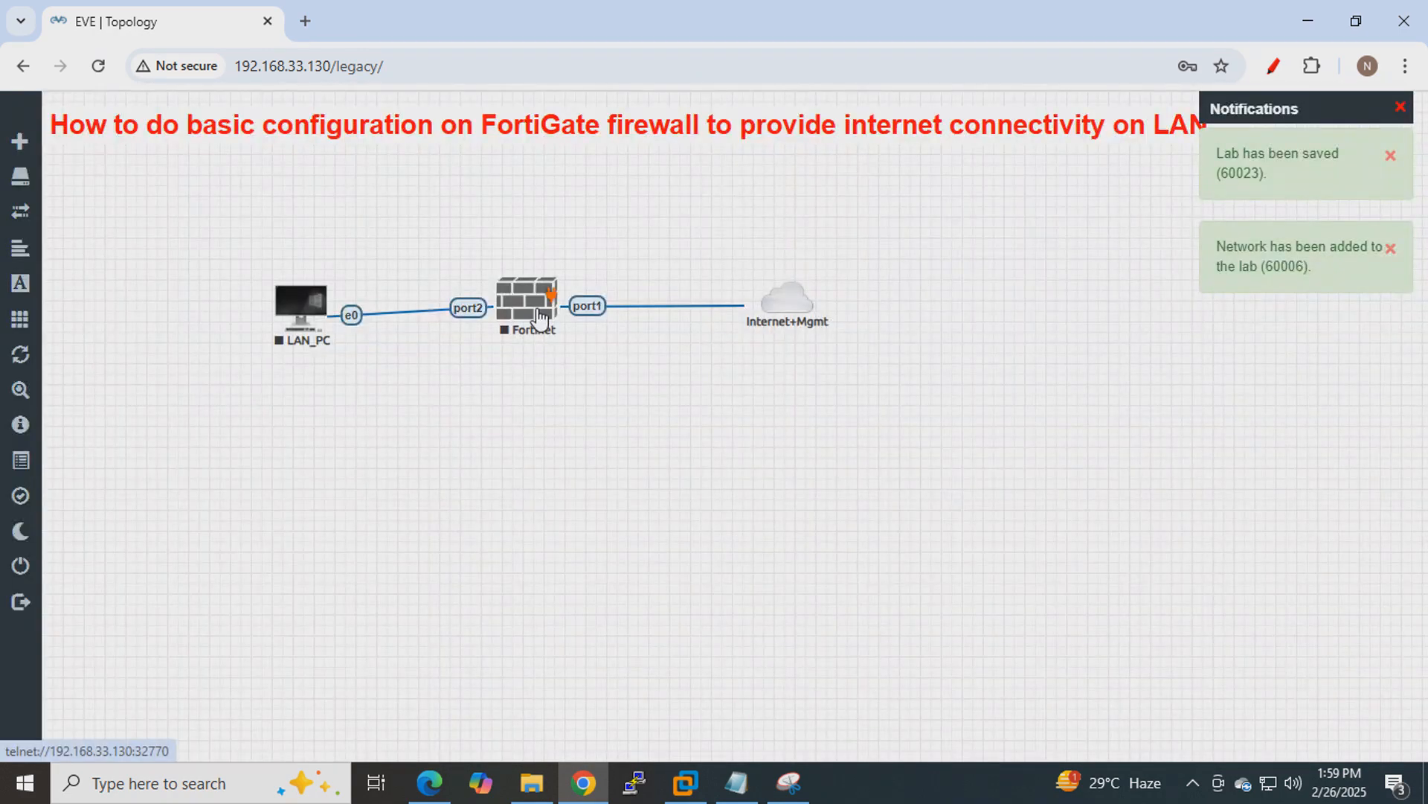
{"action": "left_click_drag", "start_coordinate": [550, 329], "coordinate": [554, 325]}
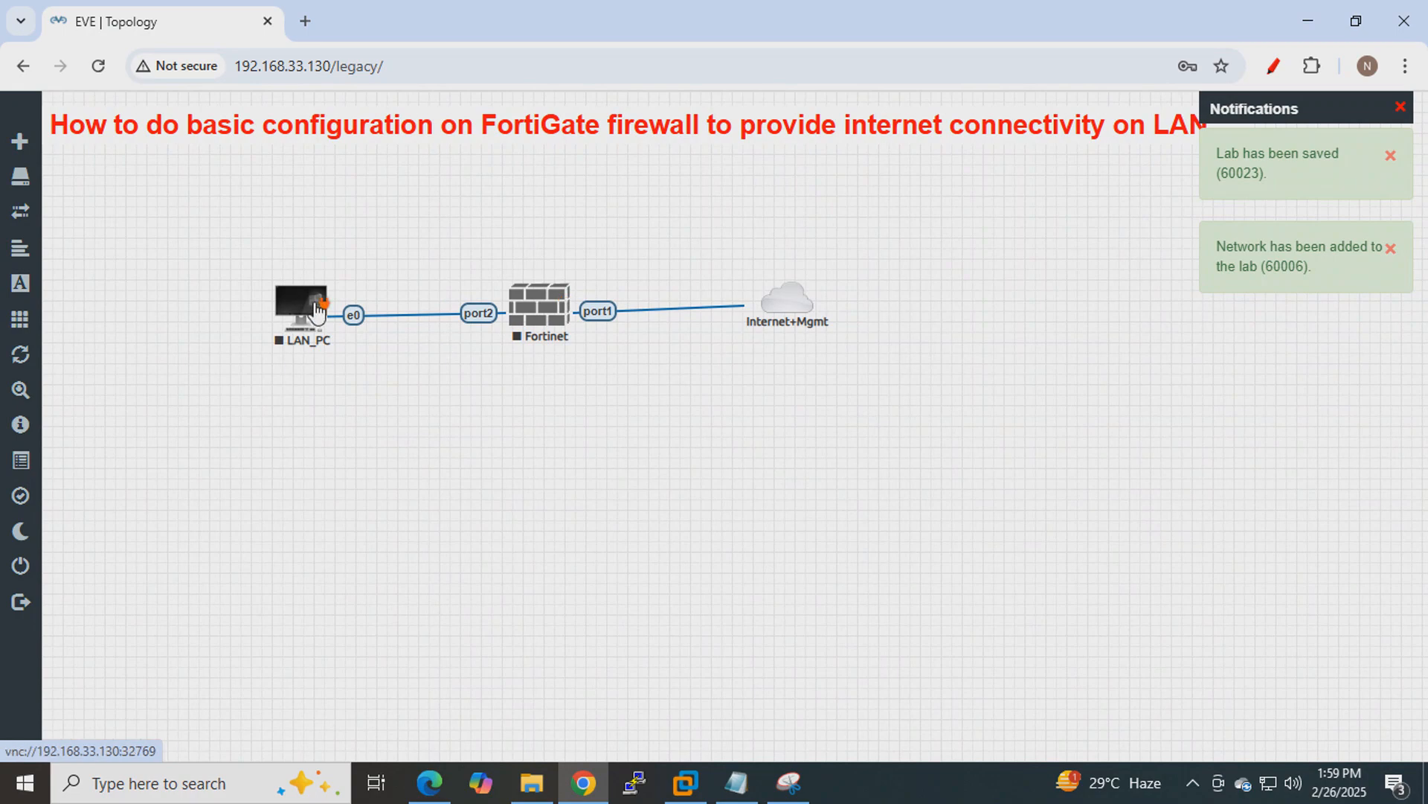
Start the LAN_PC and Fortinet nodes, then nudge the Internet+Mgmt cloud right.
{"action": "right_click", "coordinate": [309, 335]}
{"action": "left_click", "coordinate": [356, 351]}
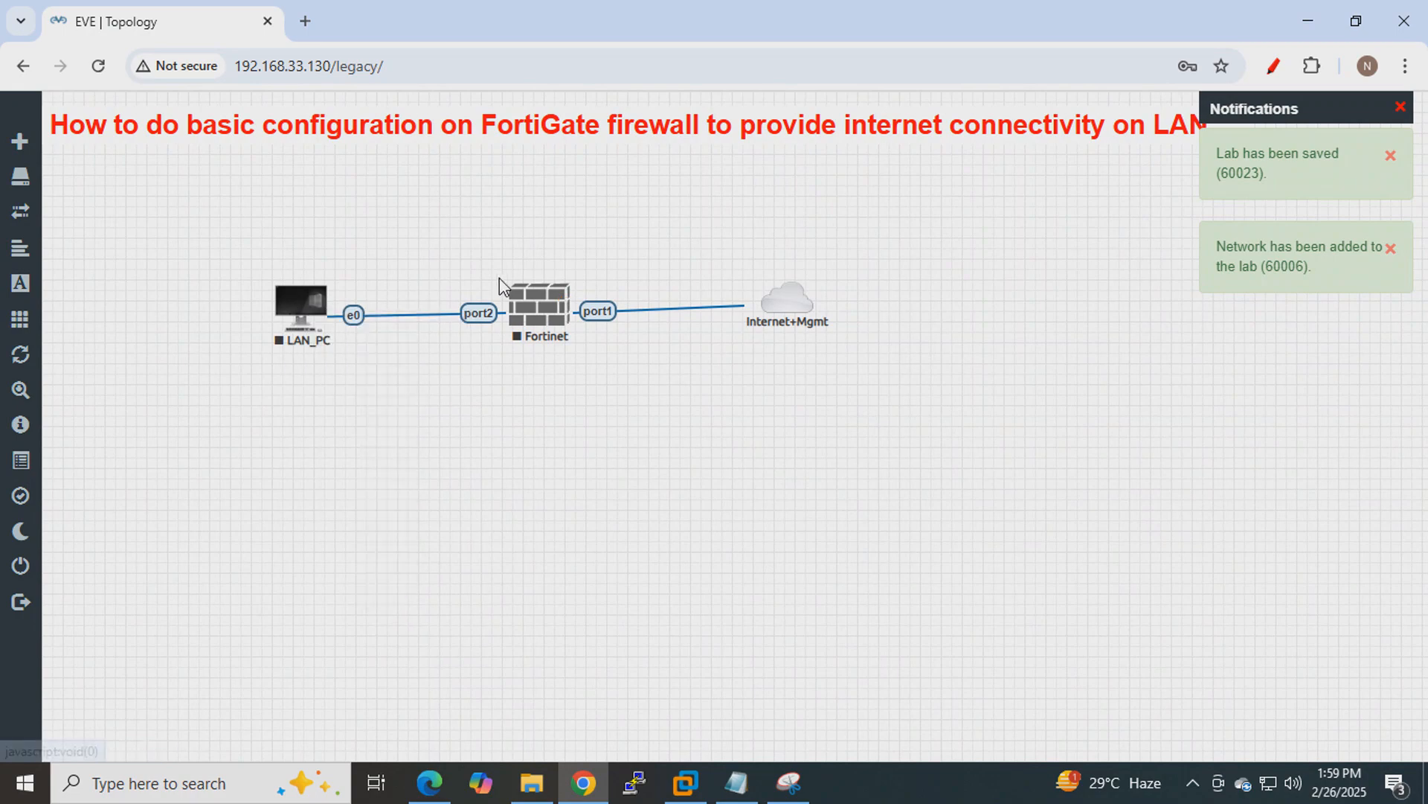
{"action": "right_click", "coordinate": [520, 315]}
{"action": "left_click", "coordinate": [577, 350]}
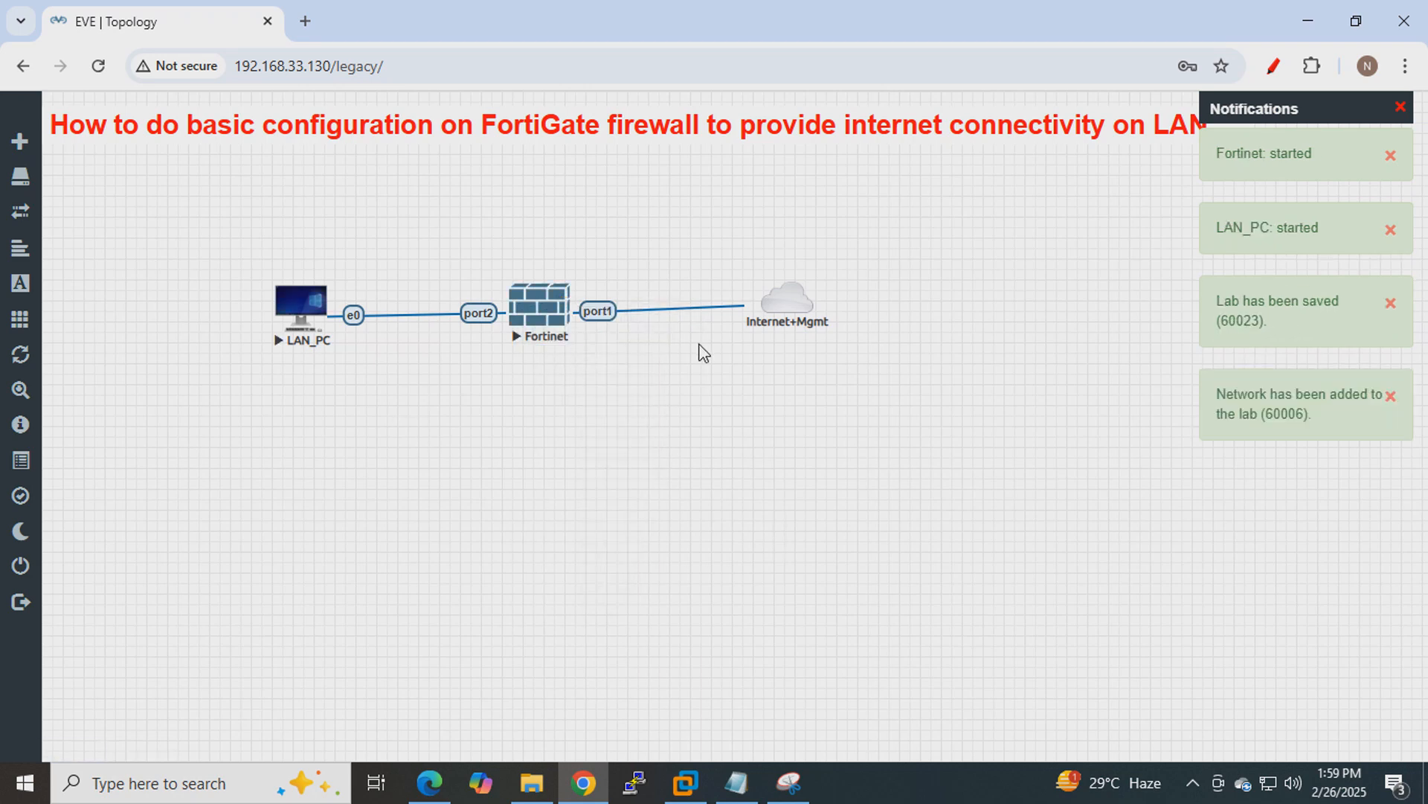
{"action": "left_click_drag", "start_coordinate": [793, 301], "coordinate": [796, 305]}
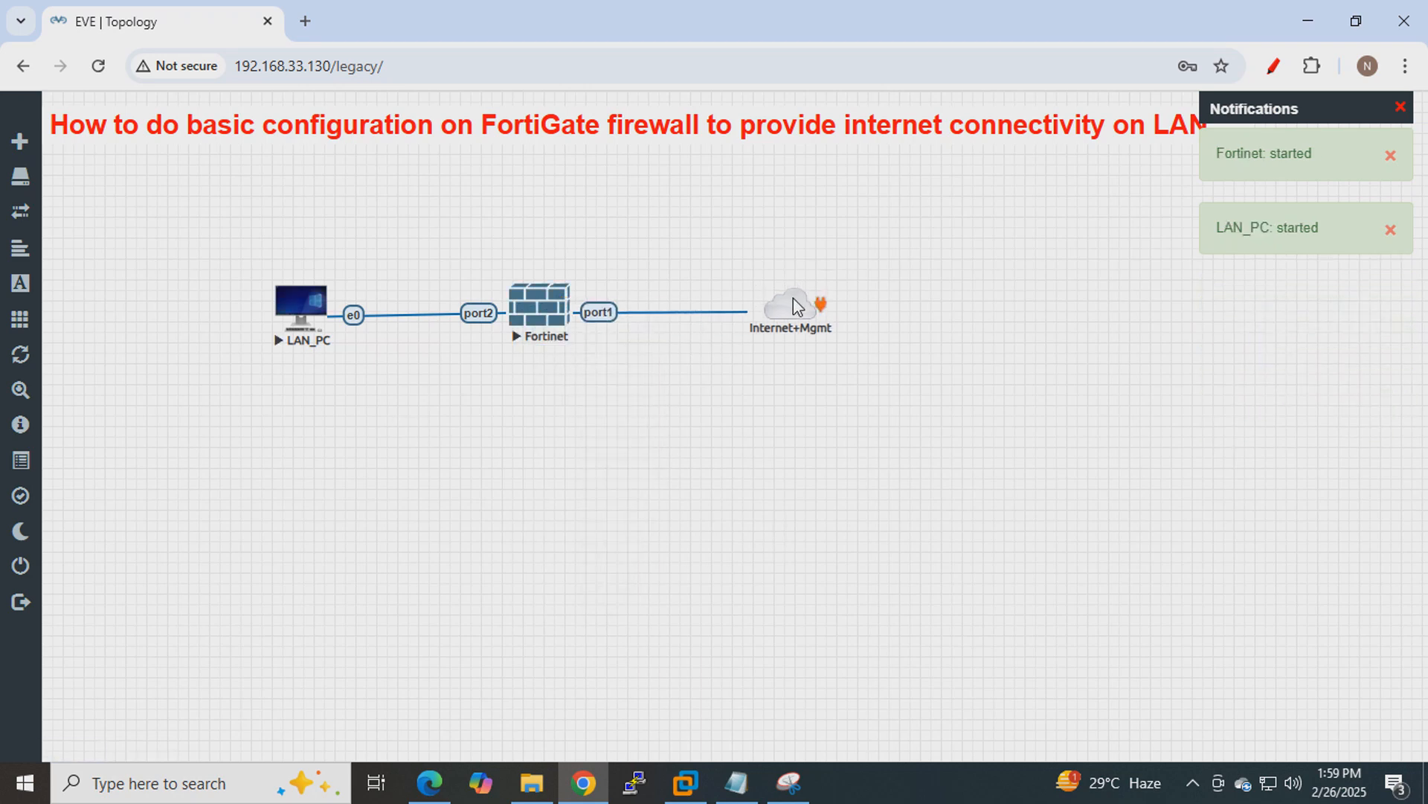
Add a bold red 10.10.10.0/24 text label above the LAN_PC–Fortinet link.
{"action": "right_click", "coordinate": [354, 406]}
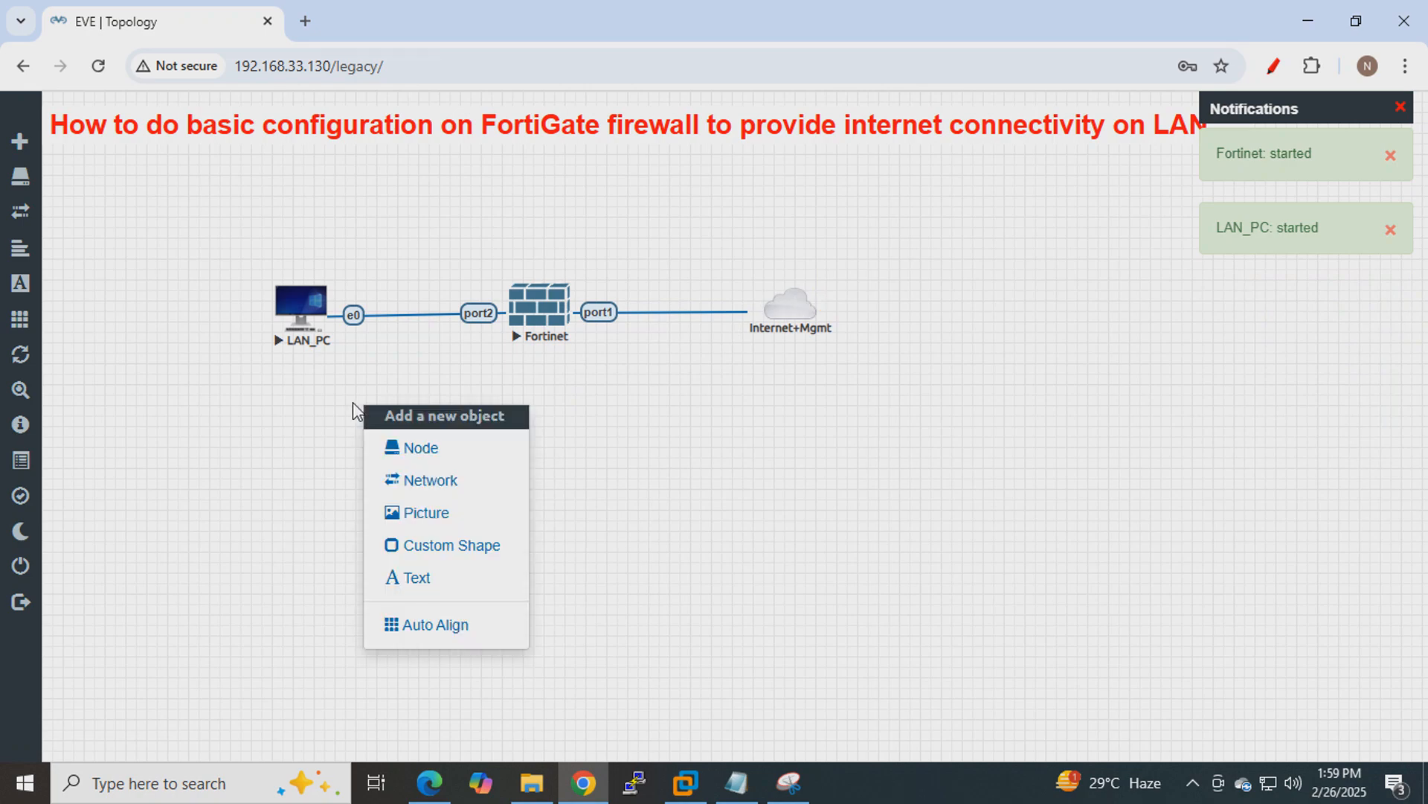
{"action": "left_click", "coordinate": [439, 581]}
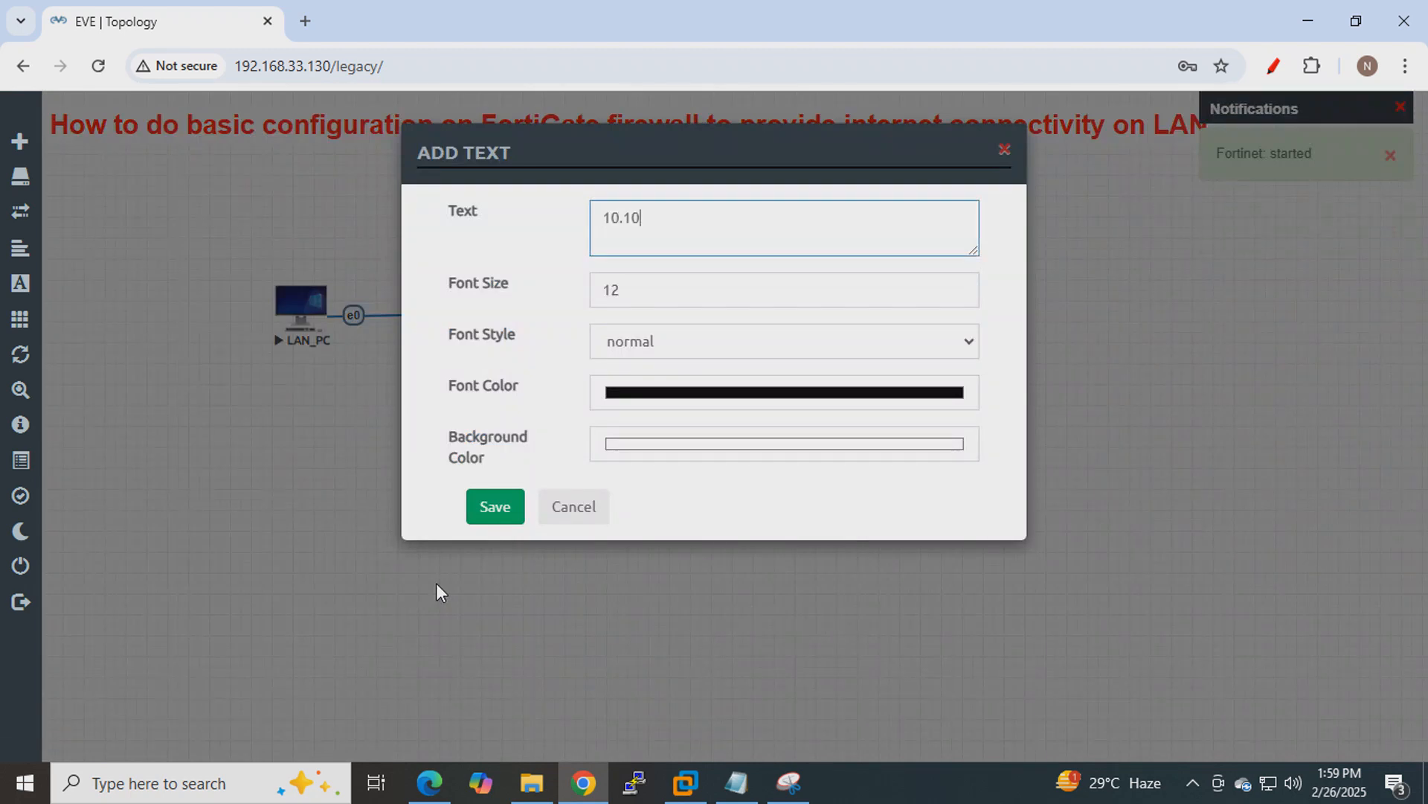
{"action": "type", "text": "10.10.10.0/24"}
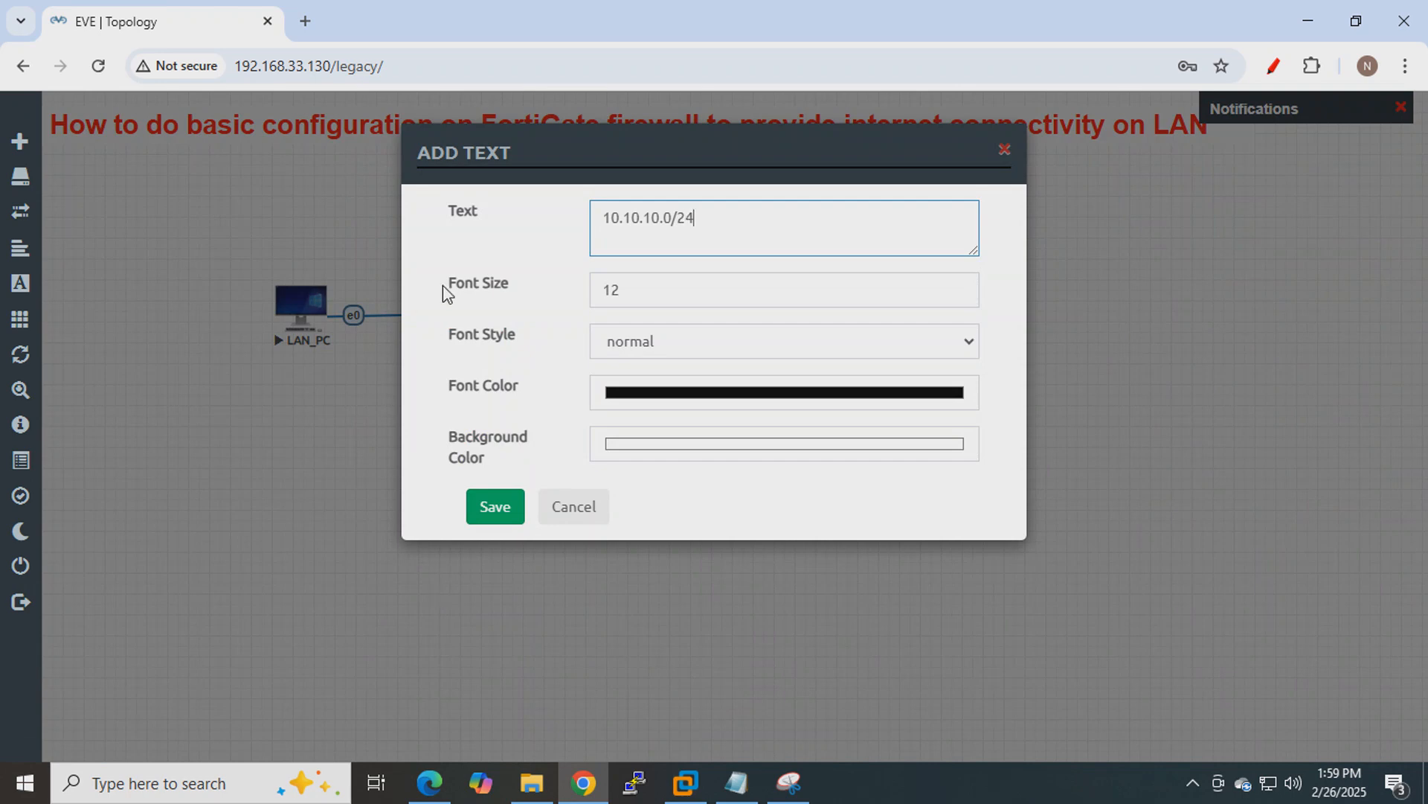
{"action": "left_click_drag", "start_coordinate": [699, 219], "coordinate": [561, 214]}
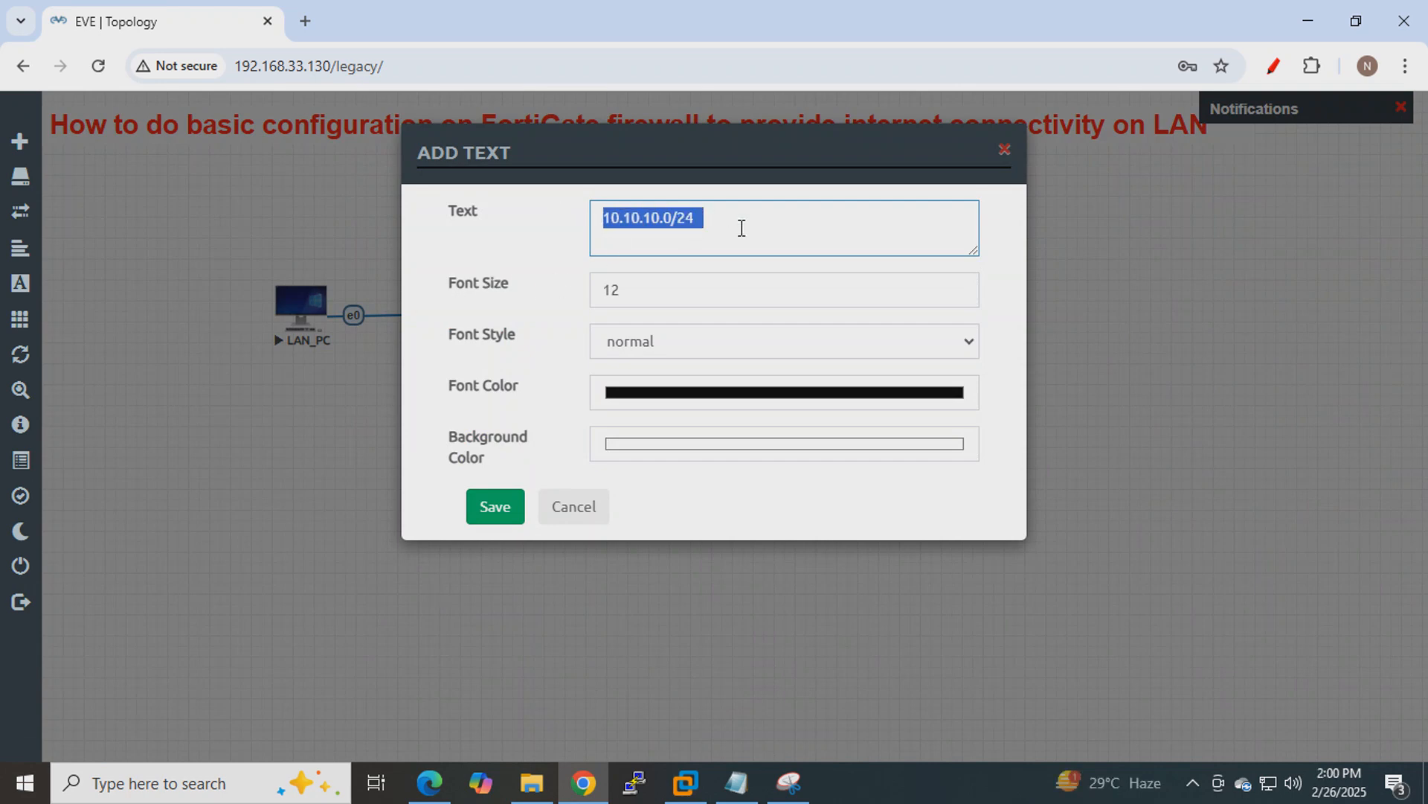
{"action": "left_click", "coordinate": [699, 339]}
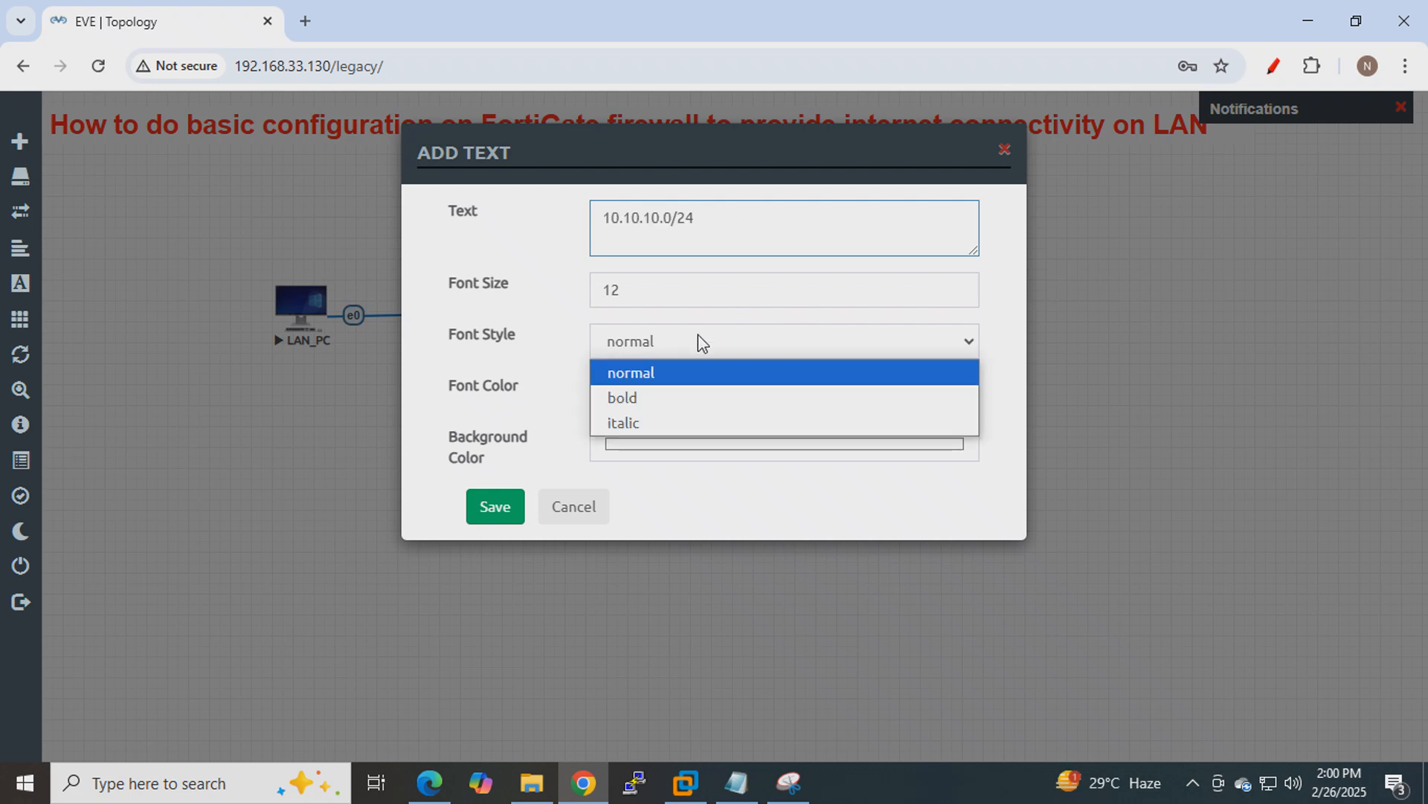
{"action": "left_click", "coordinate": [670, 399]}
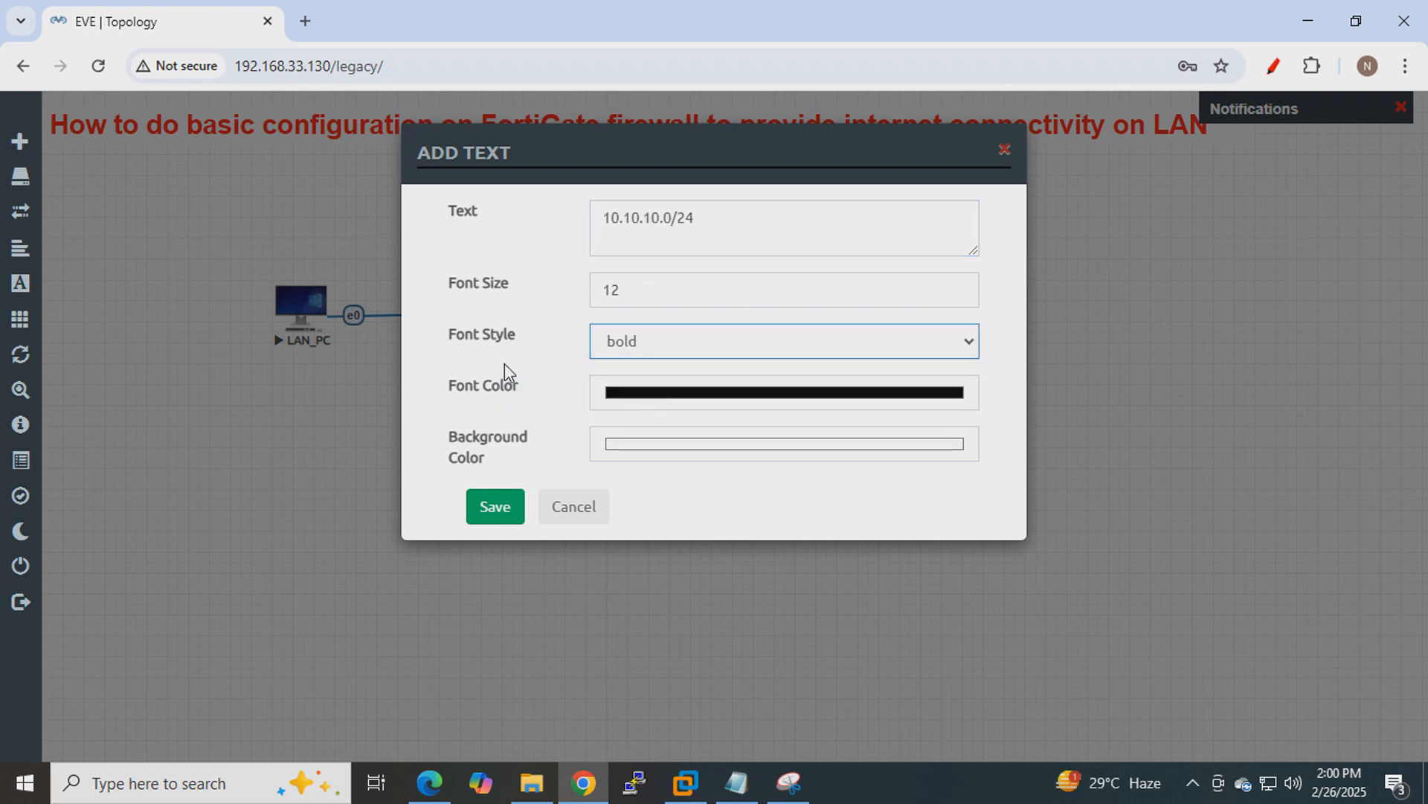
{"action": "left_click", "coordinate": [807, 399]}
{"action": "left_click", "coordinate": [822, 424]}
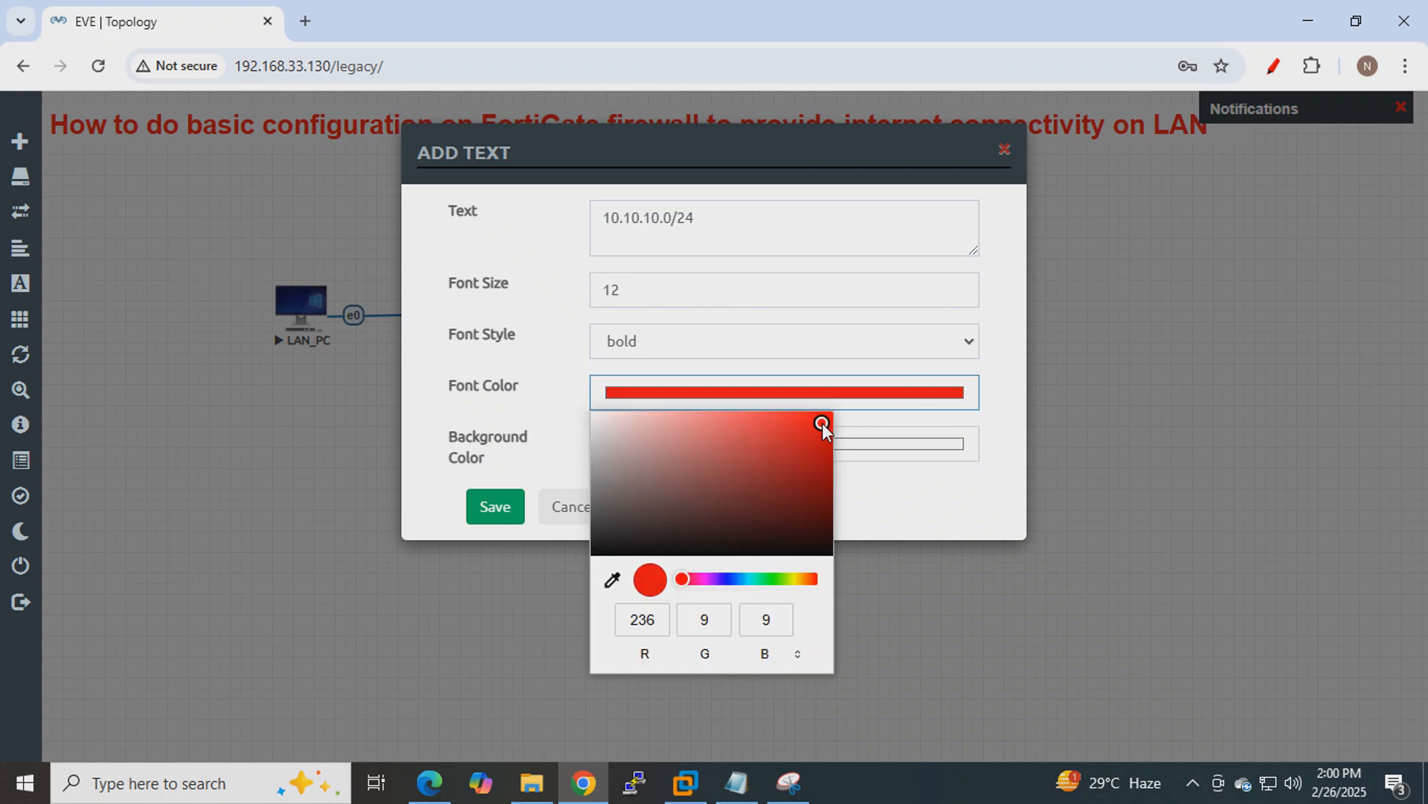
{"action": "left_click", "coordinate": [497, 509]}
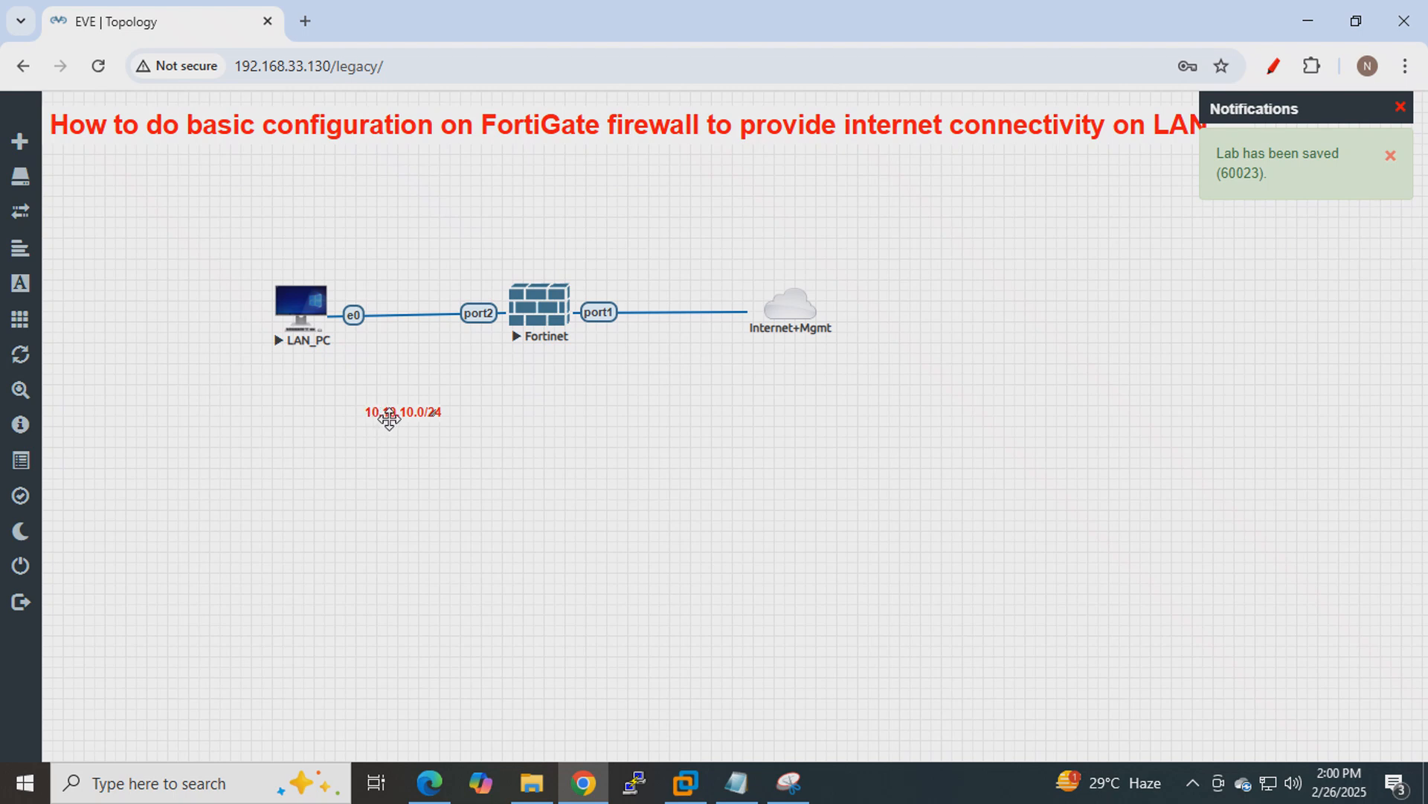
{"action": "left_click_drag", "start_coordinate": [389, 419], "coordinate": [406, 267]}
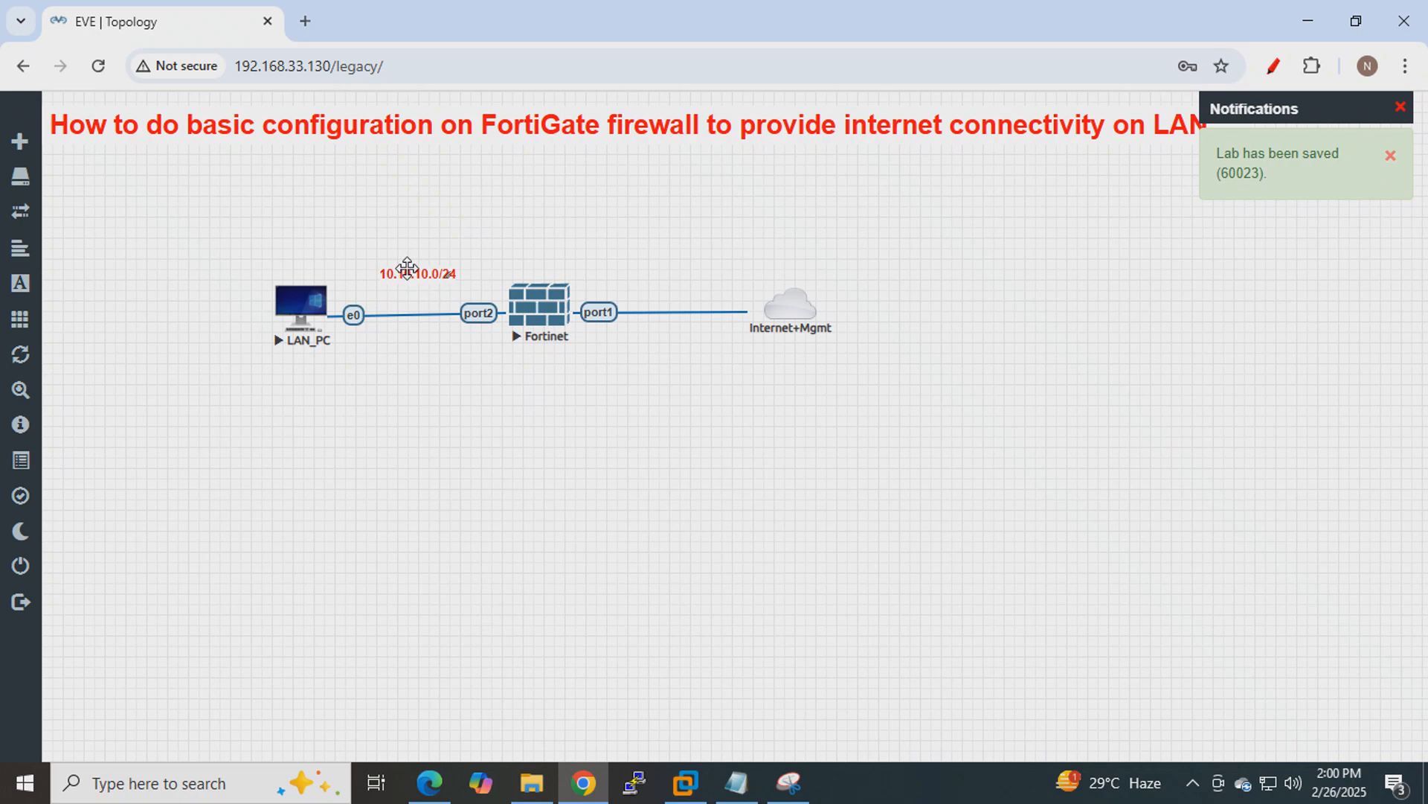
Duplicate the label as 10.10.10.10/24 beside LAN_PC, then duplicate that label again.
{"action": "right_click", "coordinate": [407, 273]}
{"action": "left_click", "coordinate": [446, 317]}
{"action": "left_click_drag", "start_coordinate": [435, 313], "coordinate": [208, 313]}
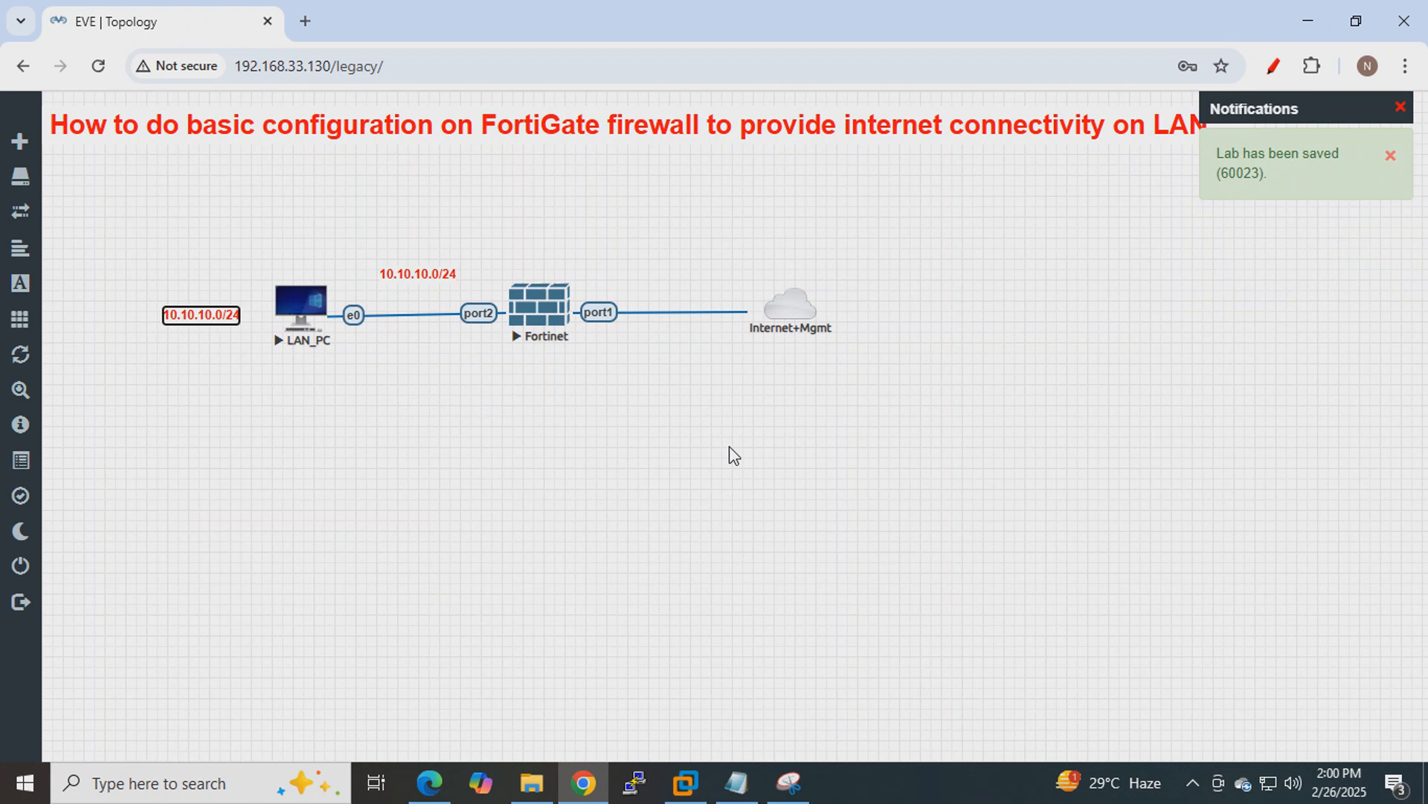
{"action": "type", "text": "1"}
{"action": "left_click", "coordinate": [430, 451]}
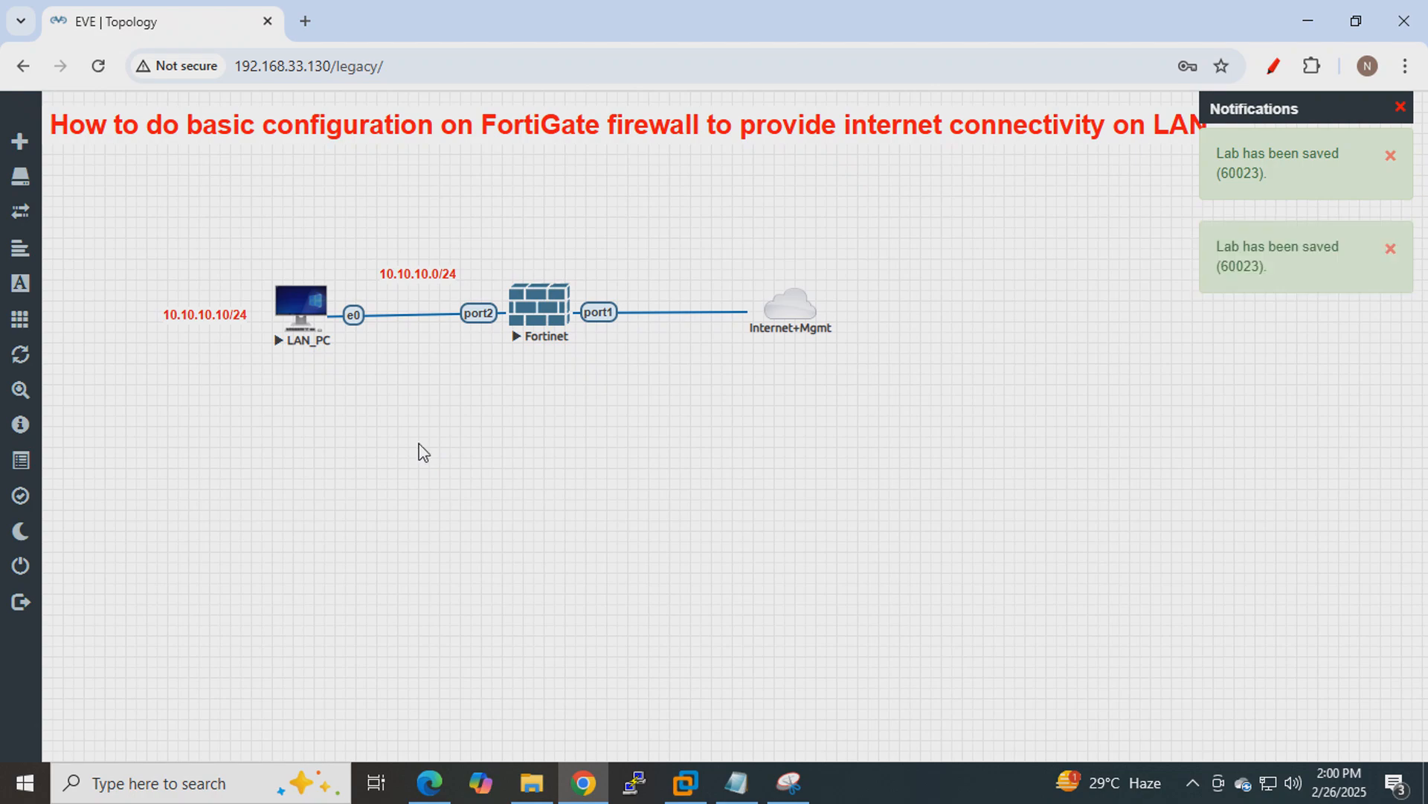
{"action": "right_click", "coordinate": [187, 309]}
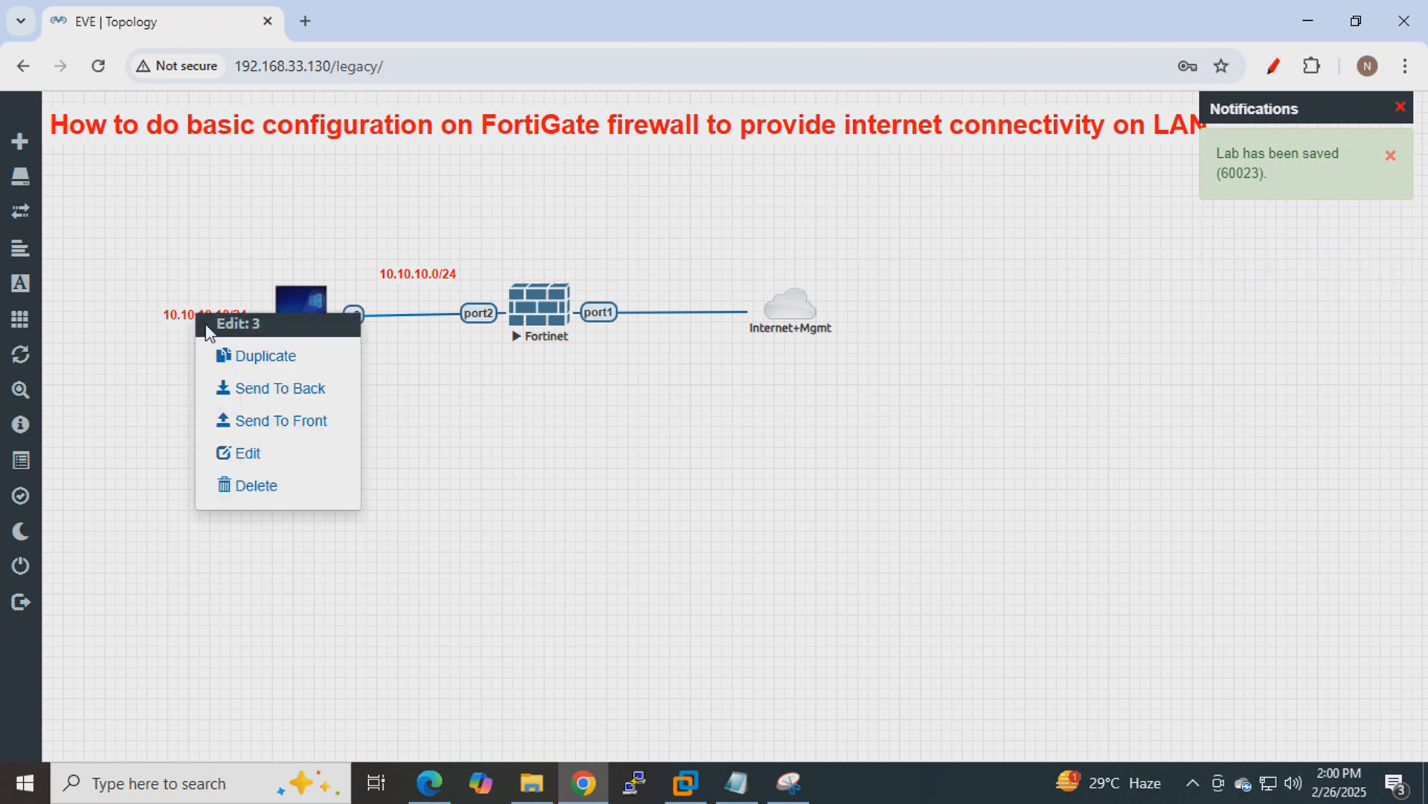
{"action": "left_click", "coordinate": [217, 350]}
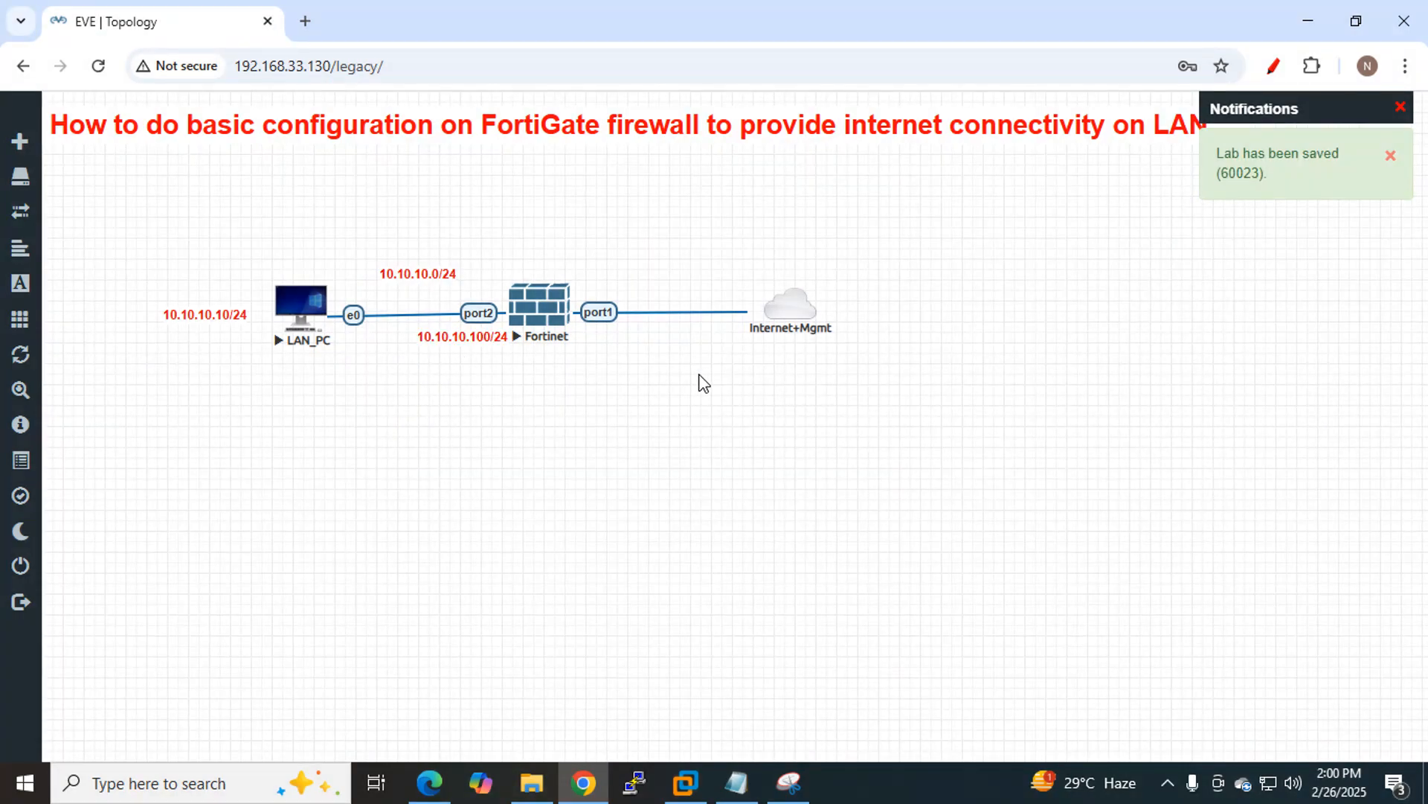
Snip the labelled topology and loop the Fortinet port1 link to Internet+Mgmt in blue.
{"action": "left_click", "coordinate": [789, 783]}
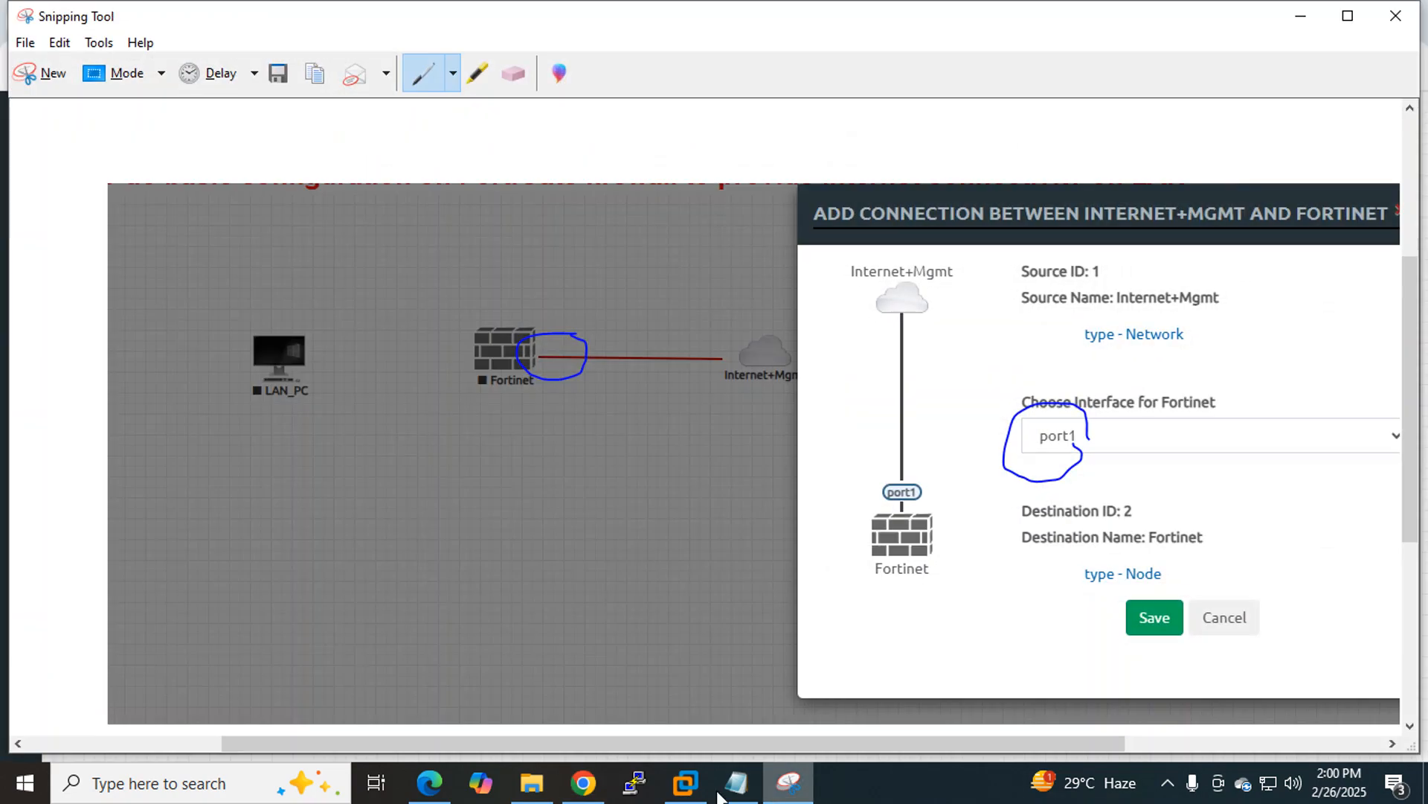
{"action": "left_click", "coordinate": [38, 71]}
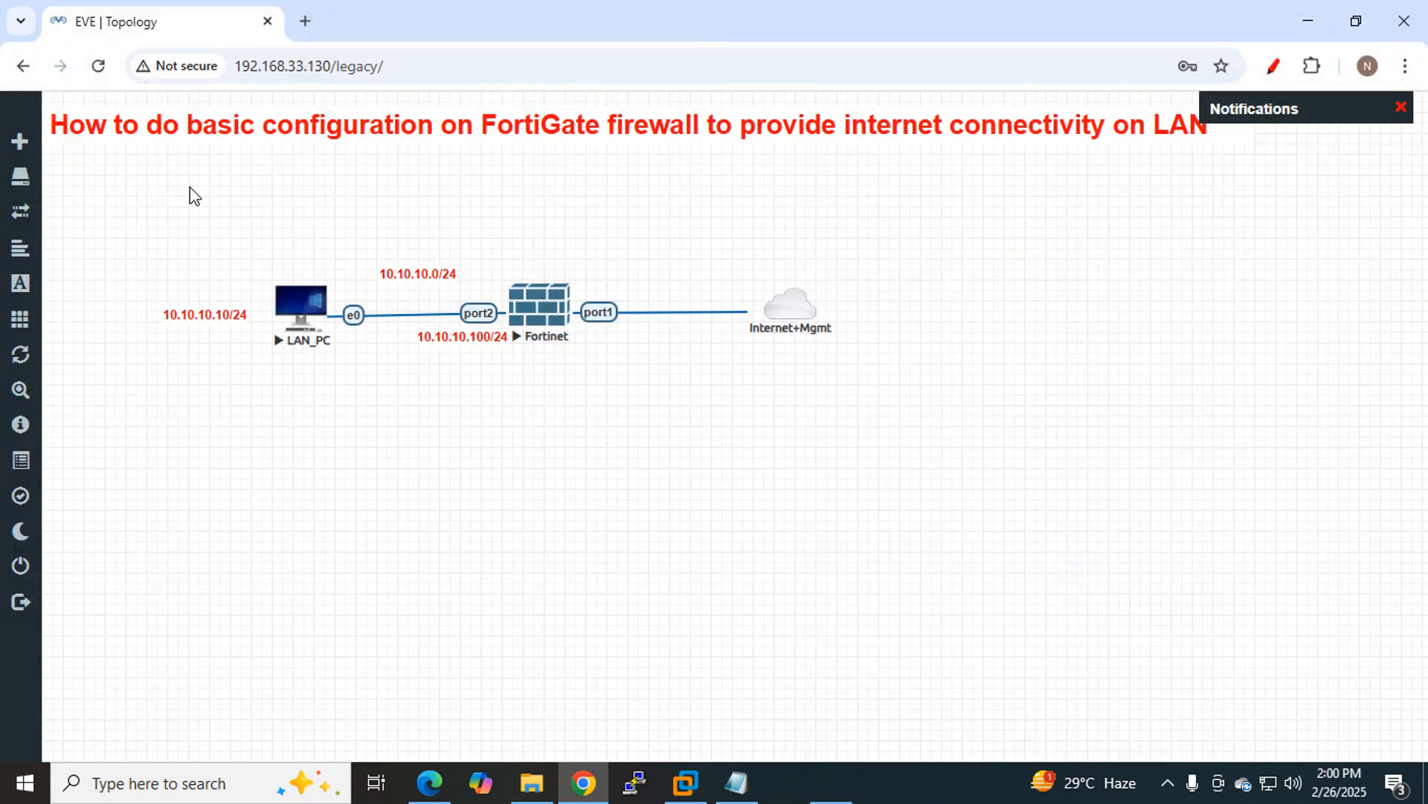
{"action": "left_click_drag", "start_coordinate": [101, 182], "coordinate": [925, 456]}
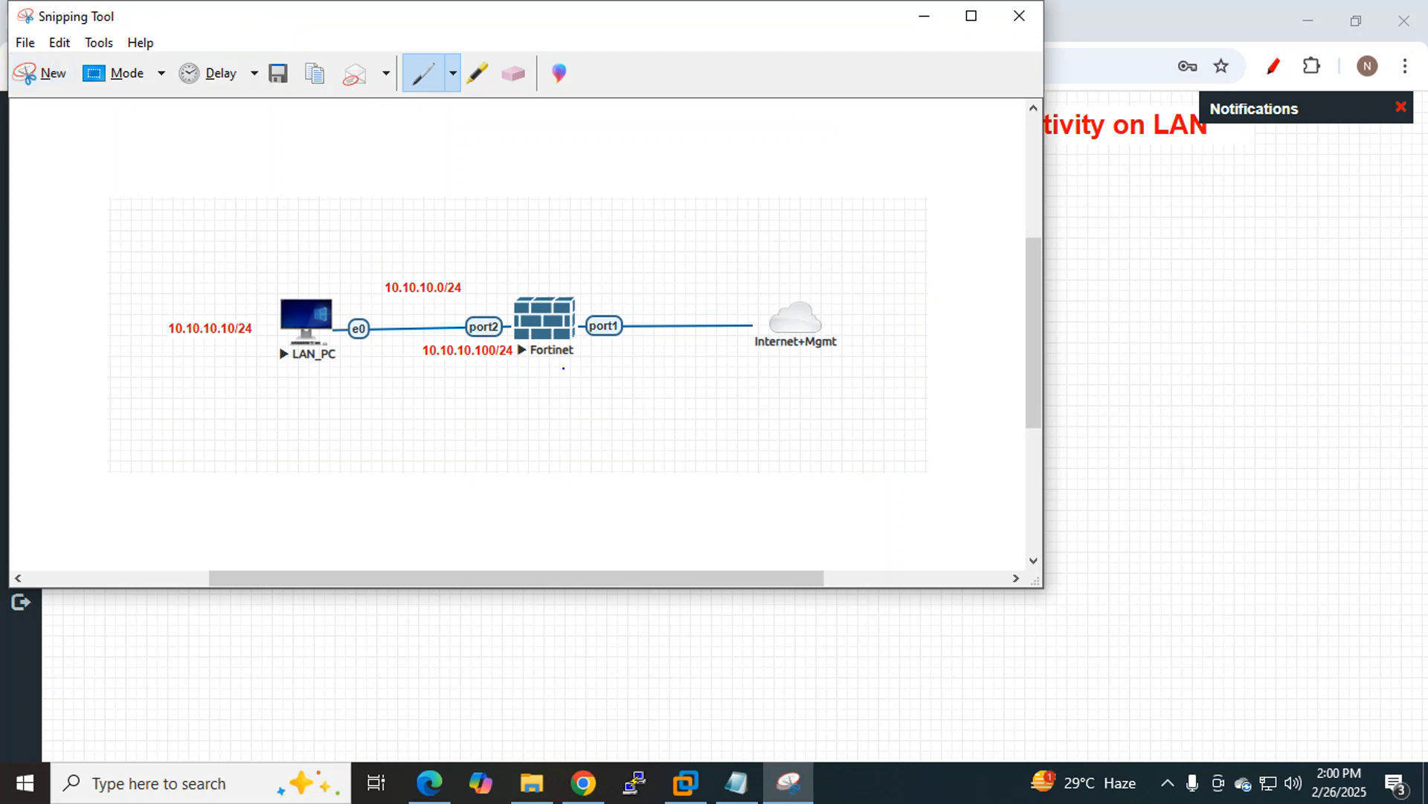
{"action": "mouse_move", "coordinate": [551, 366]}
{"action": "left_mouse_down"}
{"action": "mouse_move", "coordinate": [705, 357]}
{"action": "mouse_move", "coordinate": [902, 317]}
{"action": "mouse_move", "coordinate": [764, 245]}
{"action": "mouse_move", "coordinate": [581, 303]}
{"action": "left_mouse_up"}
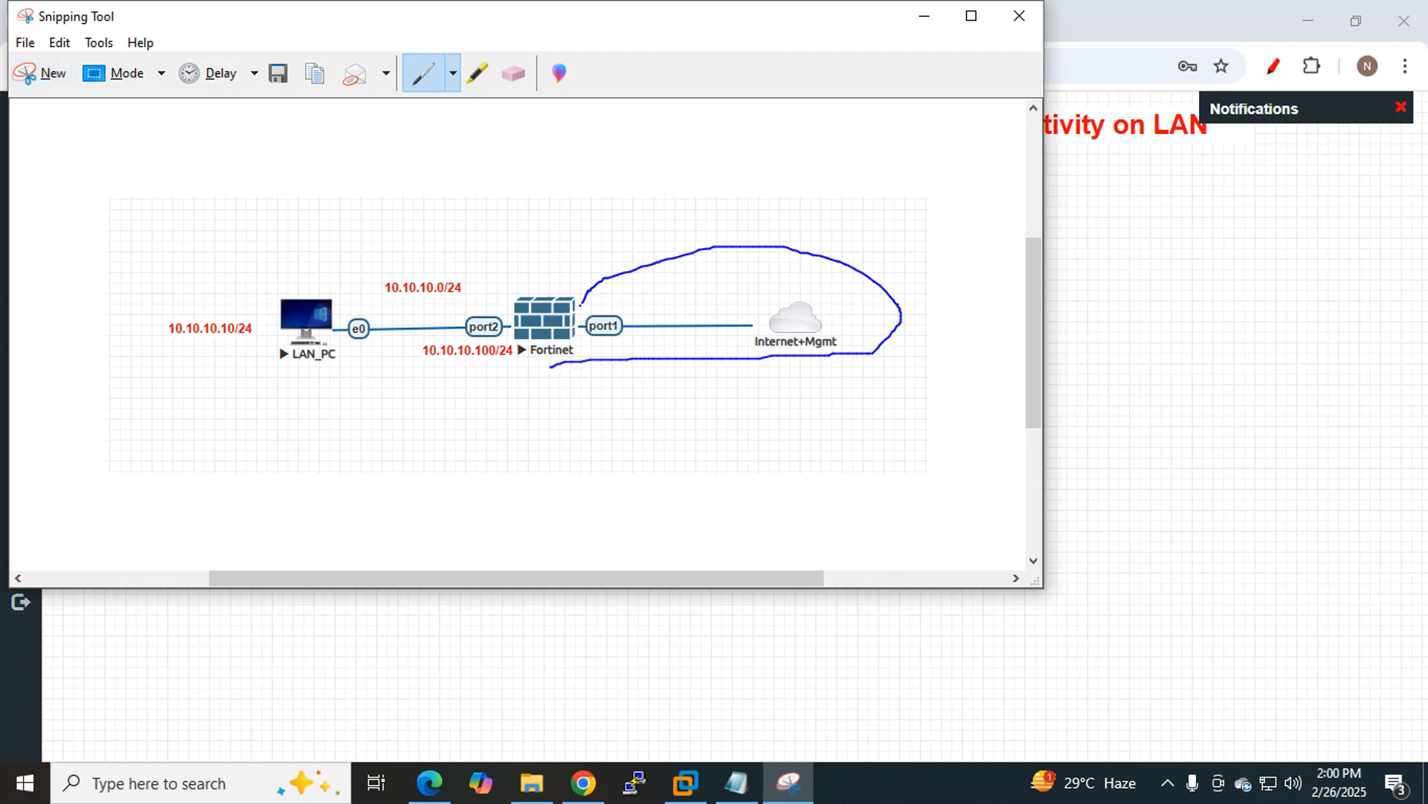
{"action": "left_click_drag", "start_coordinate": [596, 361], "coordinate": [597, 361]}
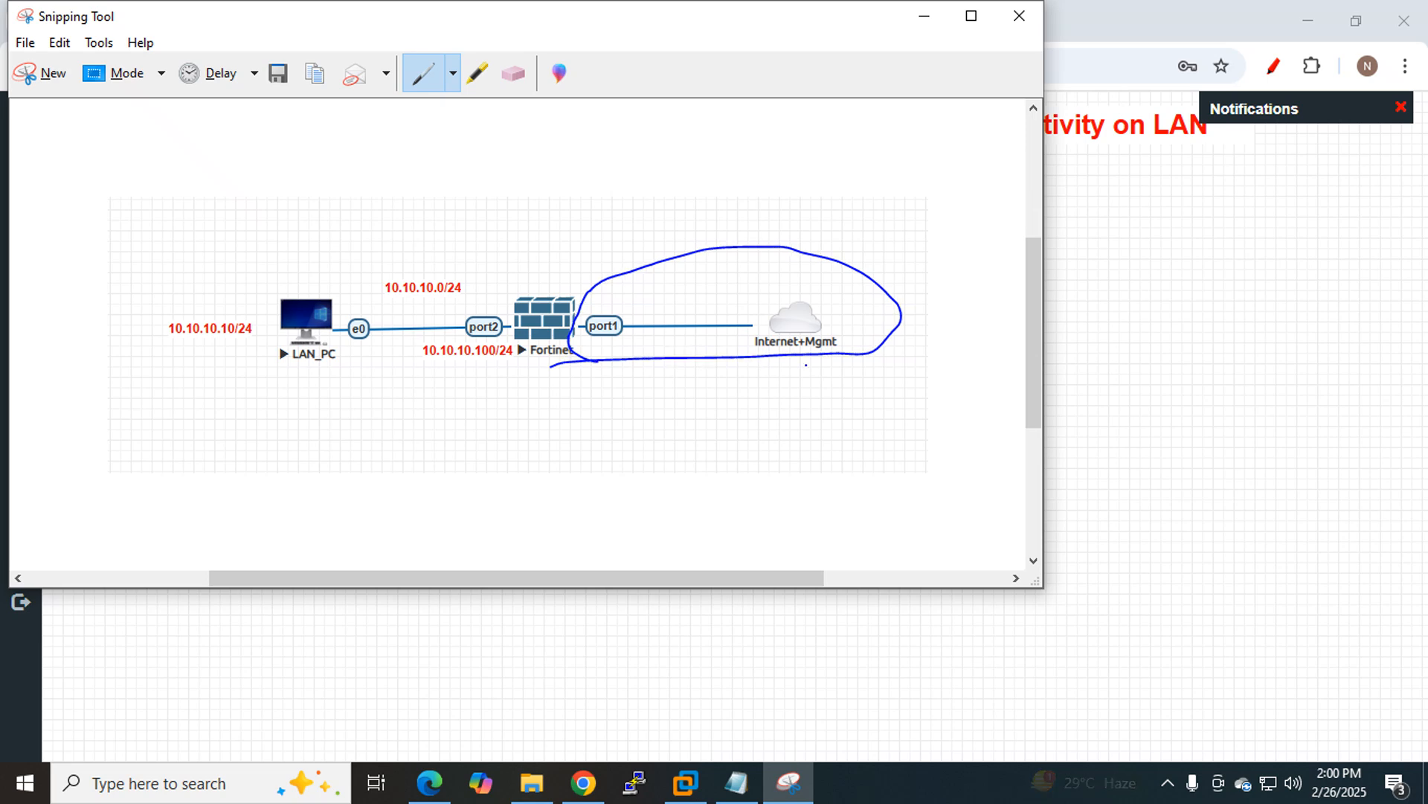
{"action": "left_click", "coordinate": [925, 21]}
Confirm the Internet+Mgmt cloud is the Management(Cloud0) type, leave it unchanged, and bring up VMware Workstation.
{"action": "right_click", "coordinate": [785, 307]}
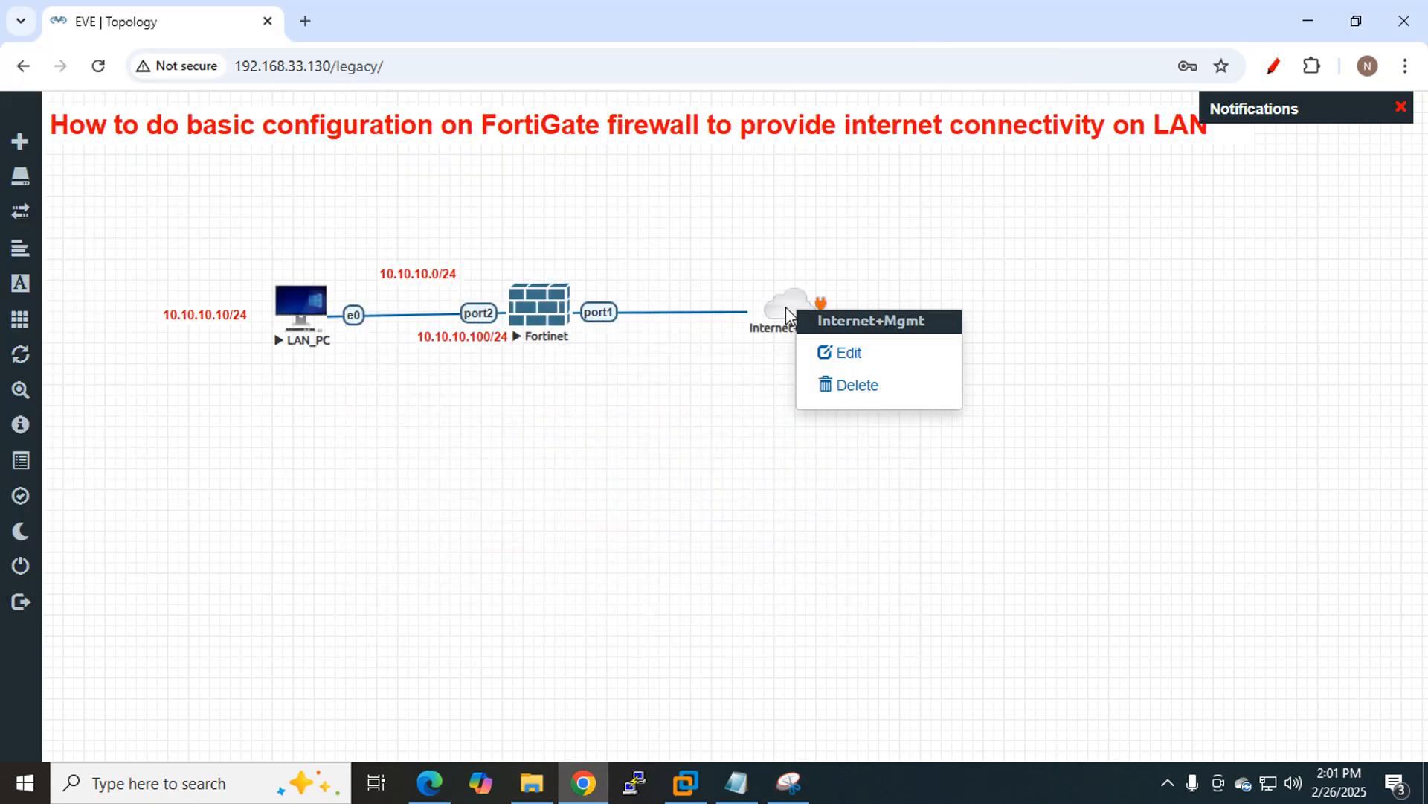
{"action": "left_click", "coordinate": [852, 364]}
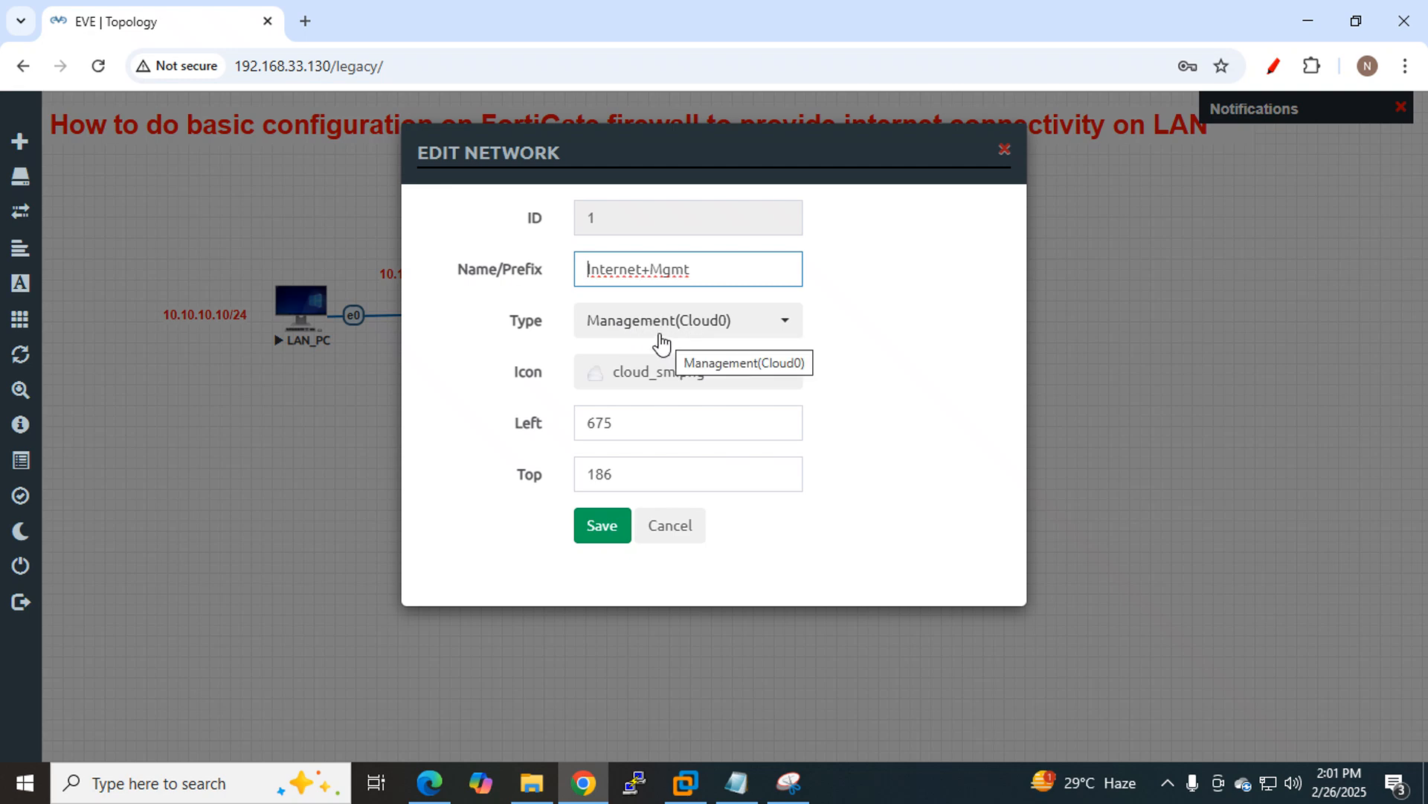
{"action": "left_click", "coordinate": [673, 530]}
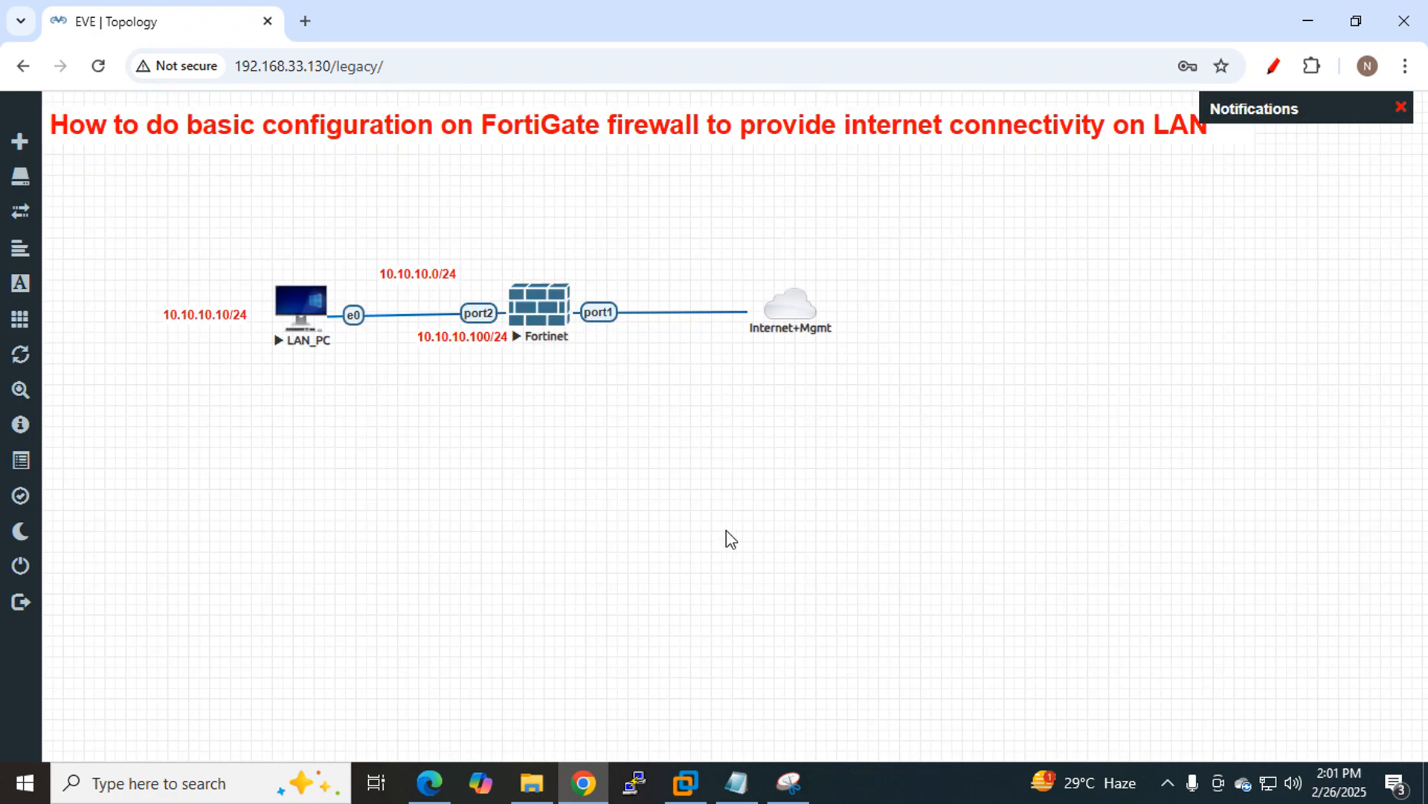
{"action": "left_click", "coordinate": [685, 782]}
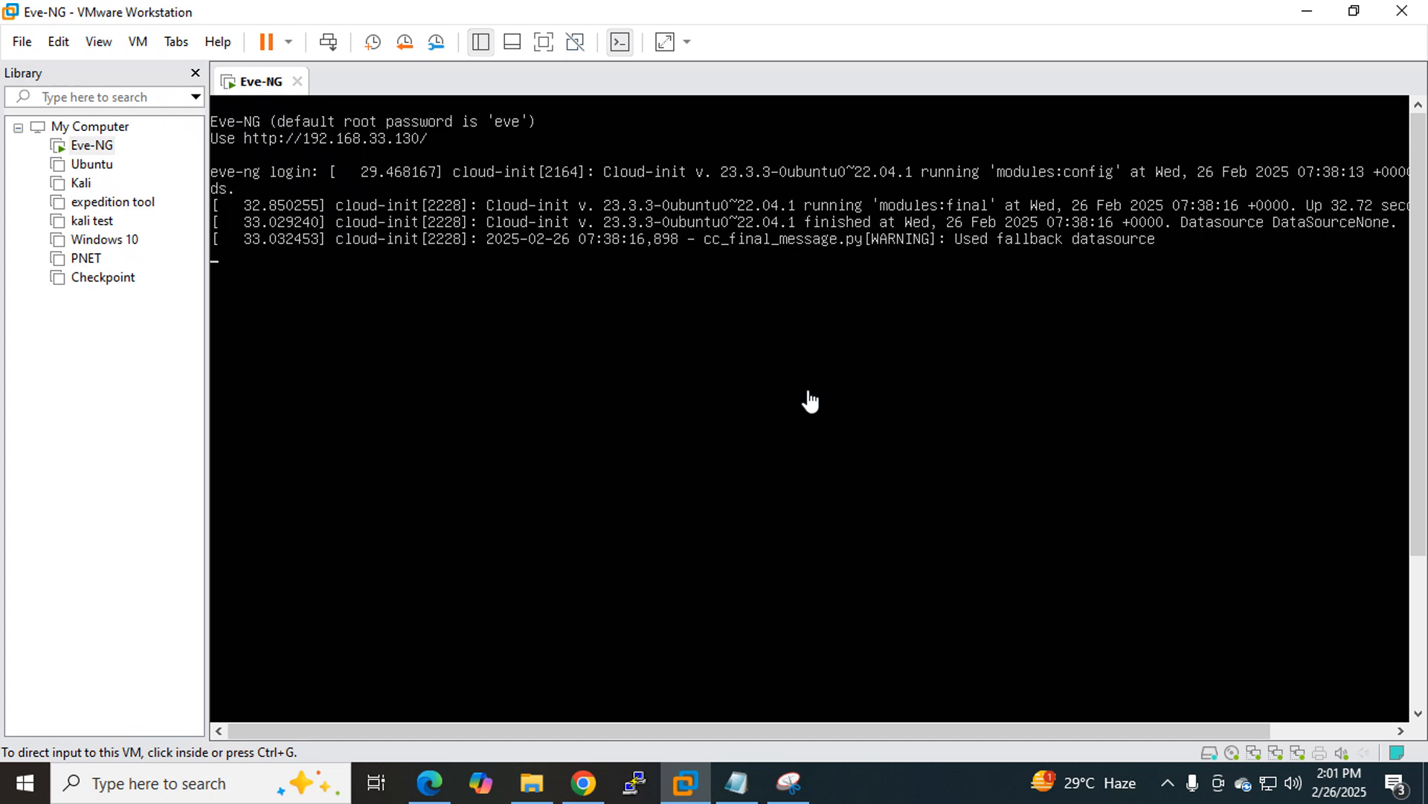
Read VMnet8's NAT subnet 192.168.33.0 with mask 255.255.255.0 in the Virtual Network Editor, then return to EVE-NG.
{"action": "left_click", "coordinate": [583, 781]}
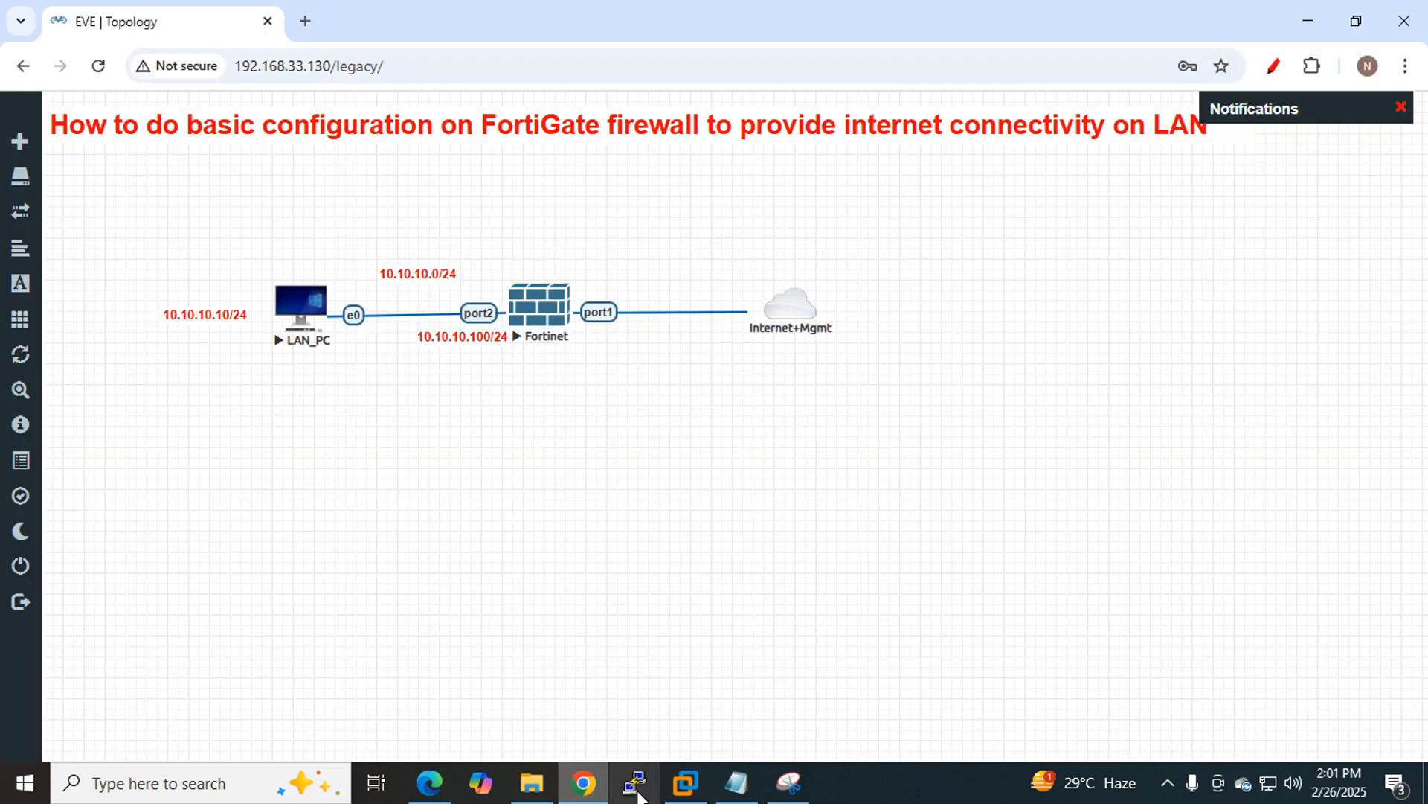
{"action": "left_click", "coordinate": [685, 783]}
{"action": "left_click", "coordinate": [62, 42]}
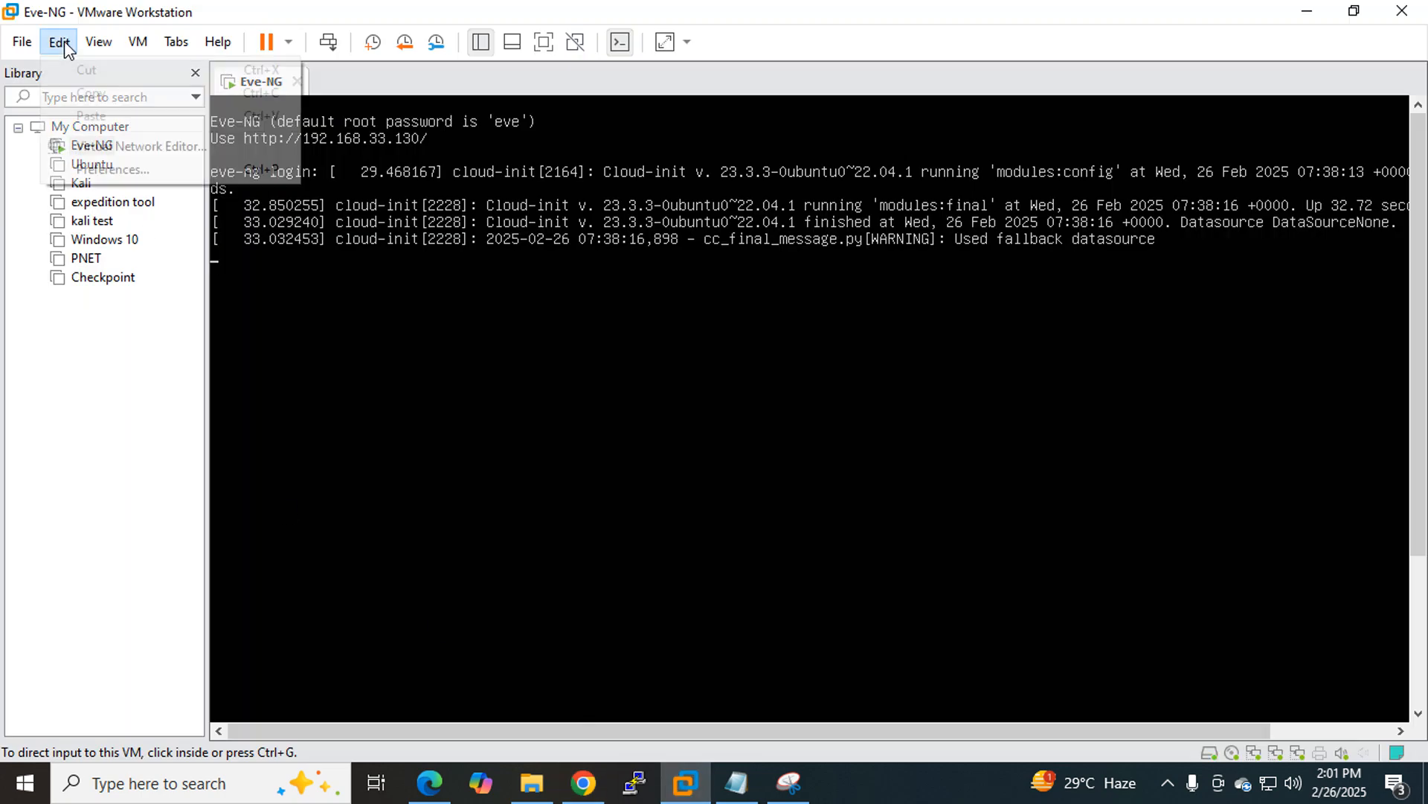
{"action": "left_click", "coordinate": [134, 154]}
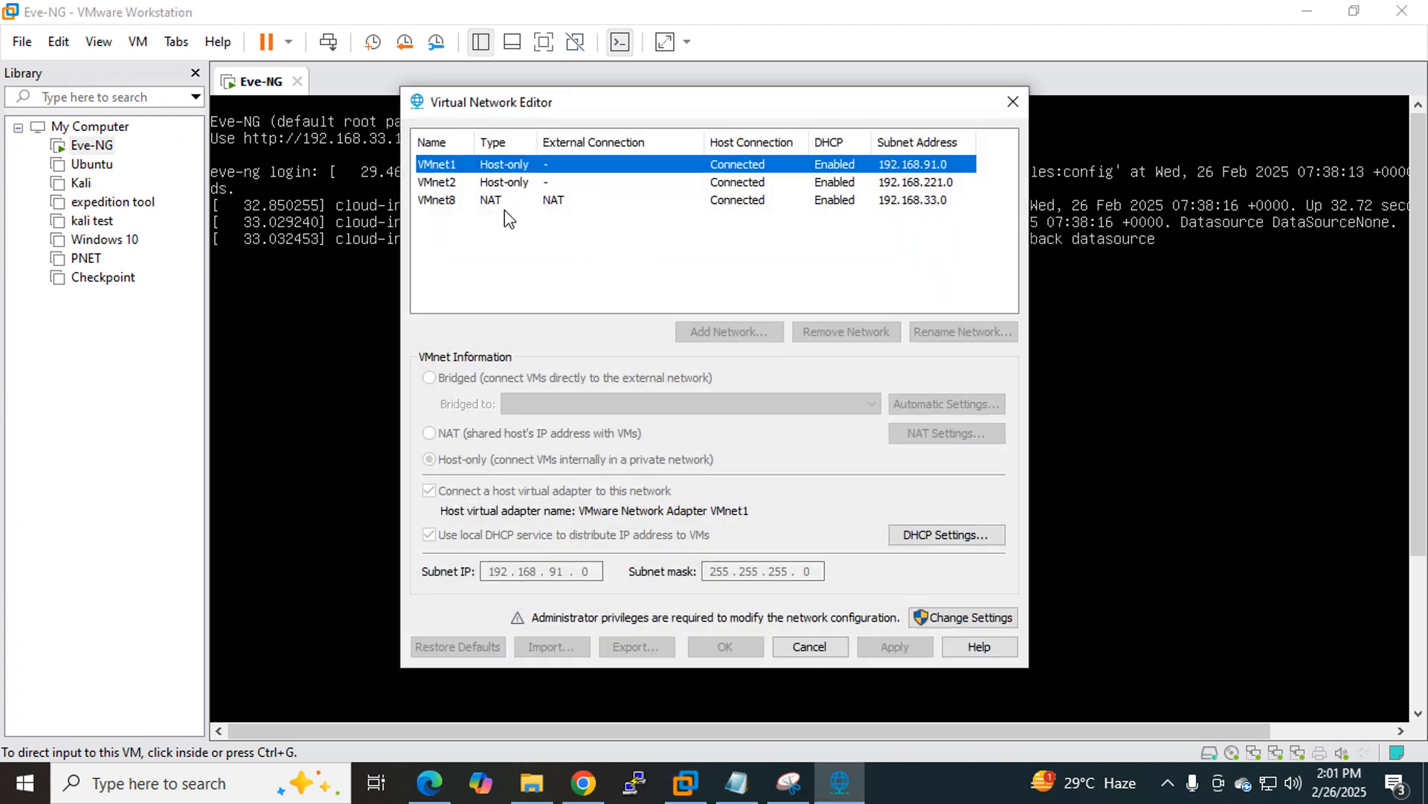
{"action": "left_click", "coordinate": [497, 205]}
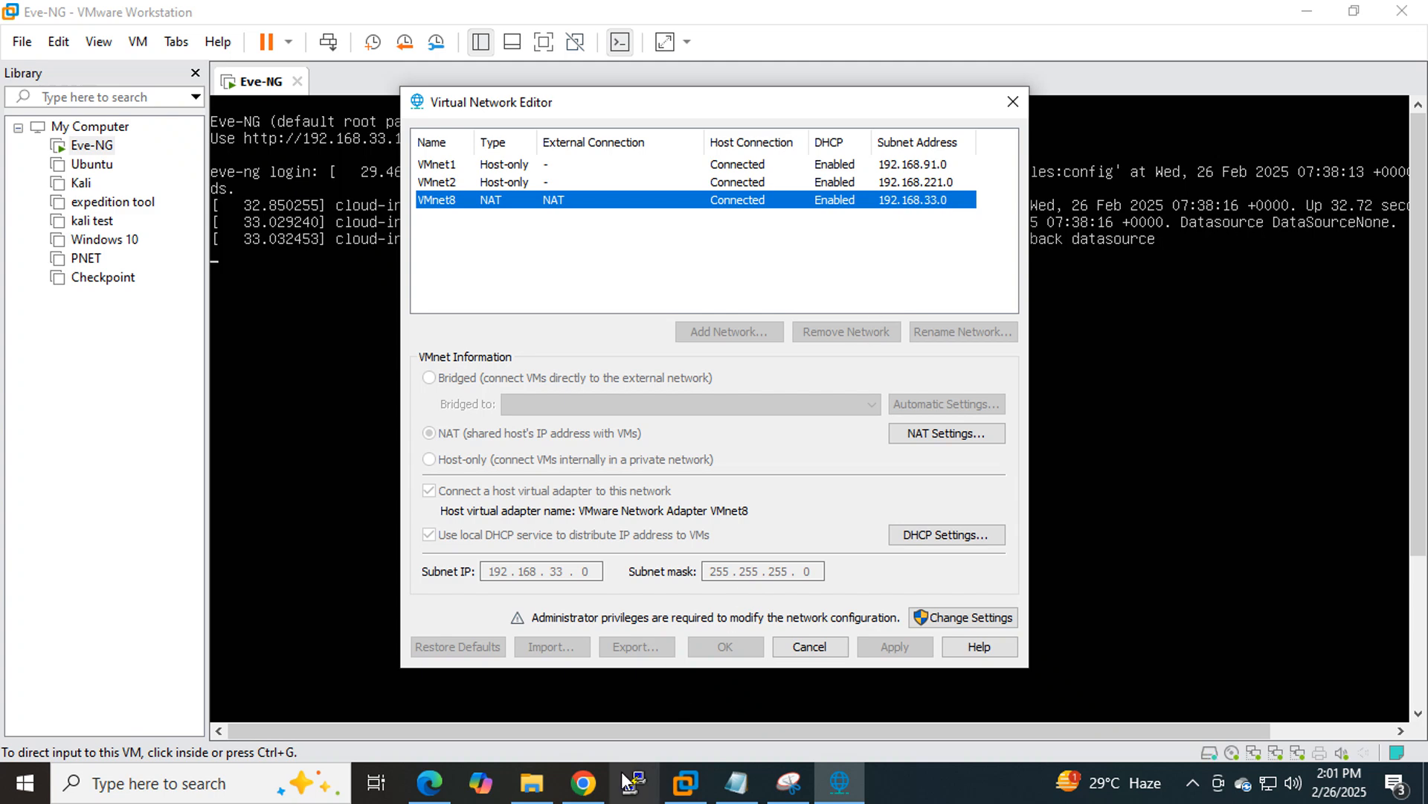
{"action": "left_click", "coordinate": [583, 782]}
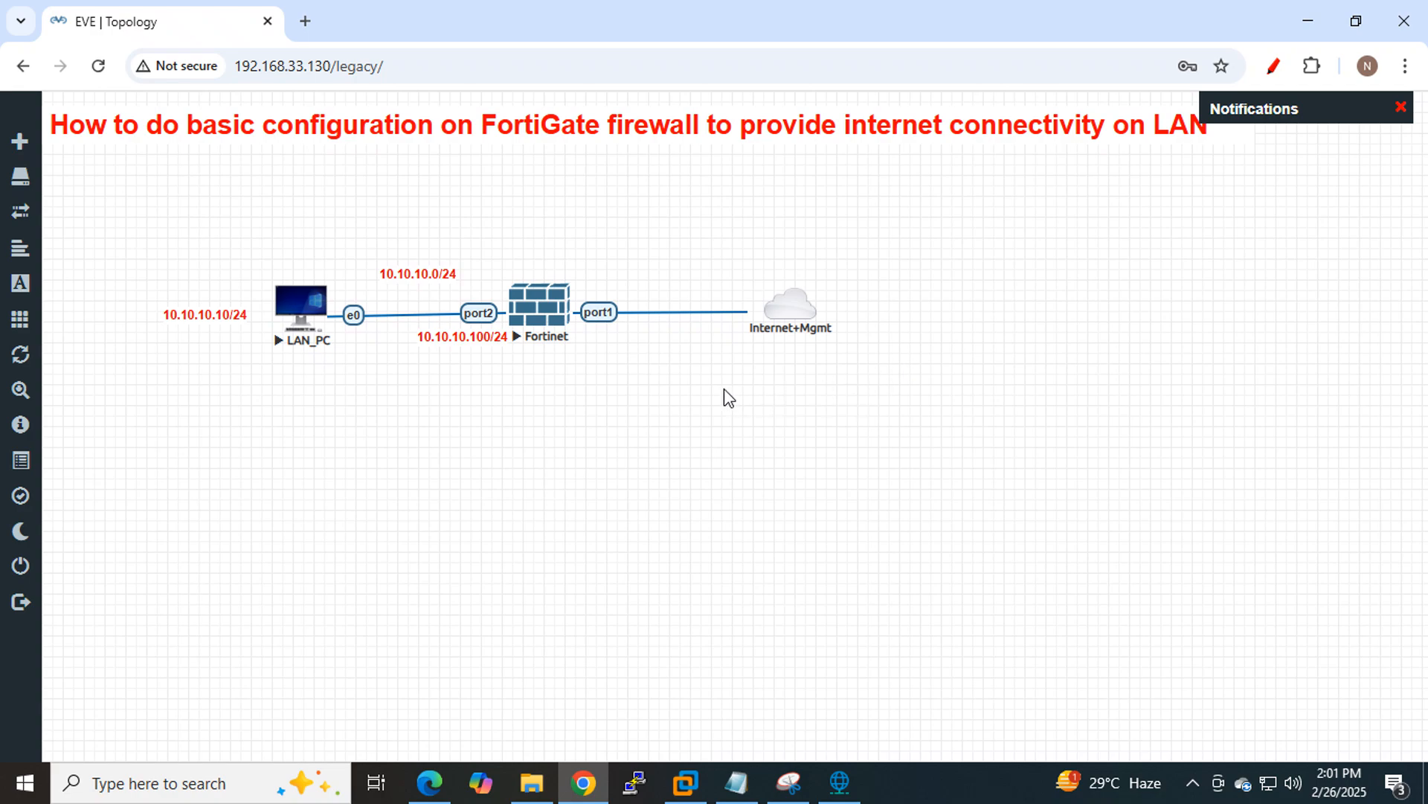
Add a bold red 192.168.33.0/24 text label and position it above the Fortinet port1 link.
{"action": "right_click", "coordinate": [655, 253]}
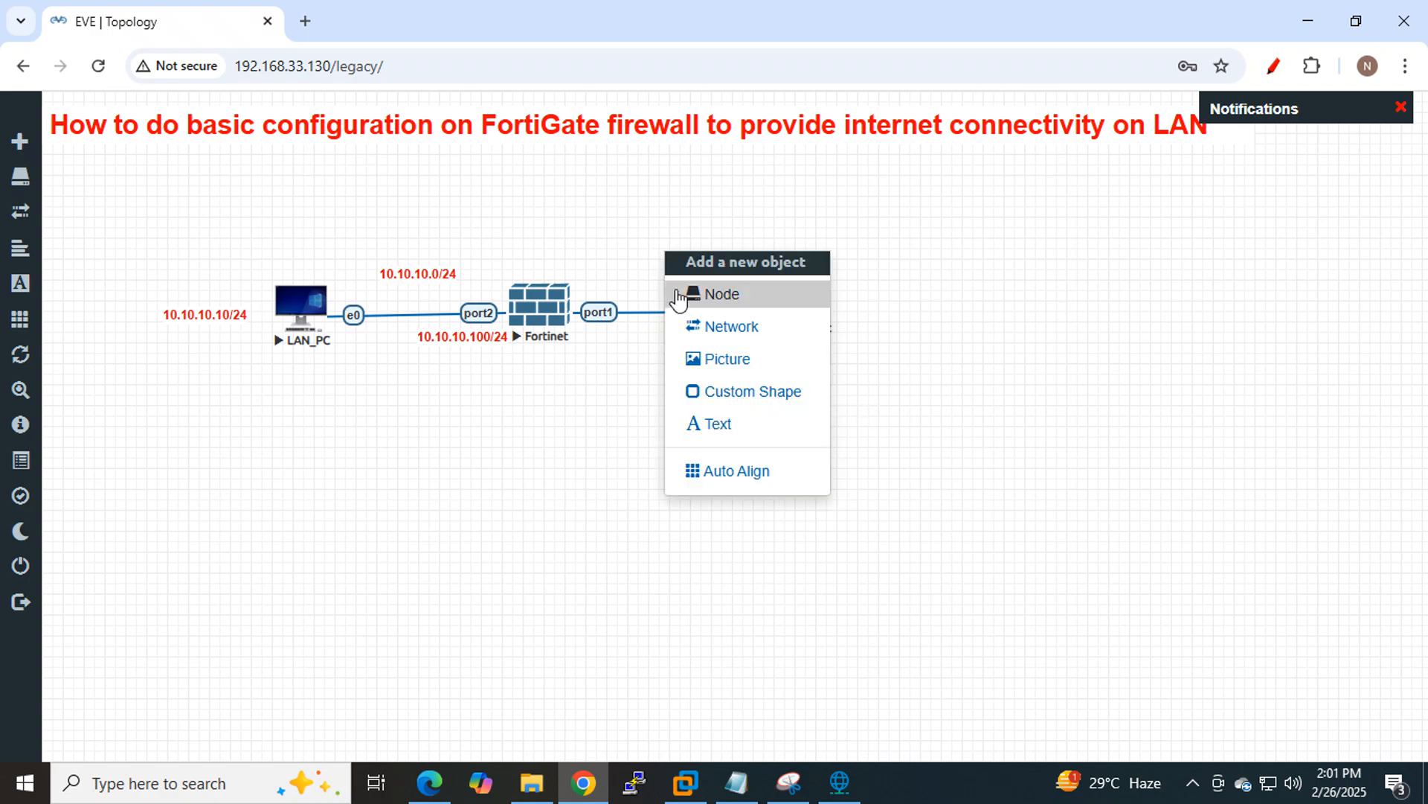
{"action": "left_click", "coordinate": [709, 424]}
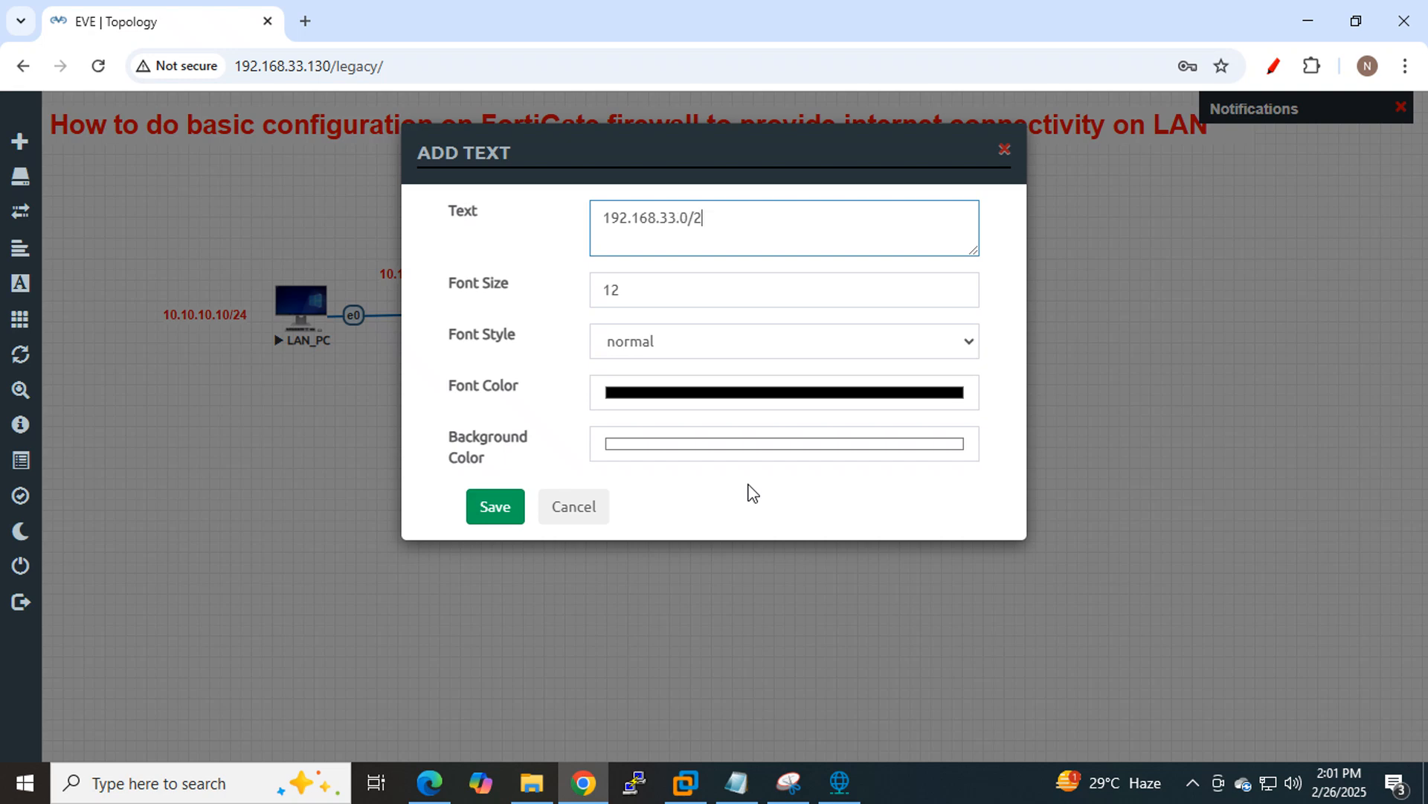
{"action": "left_click", "coordinate": [921, 350]}
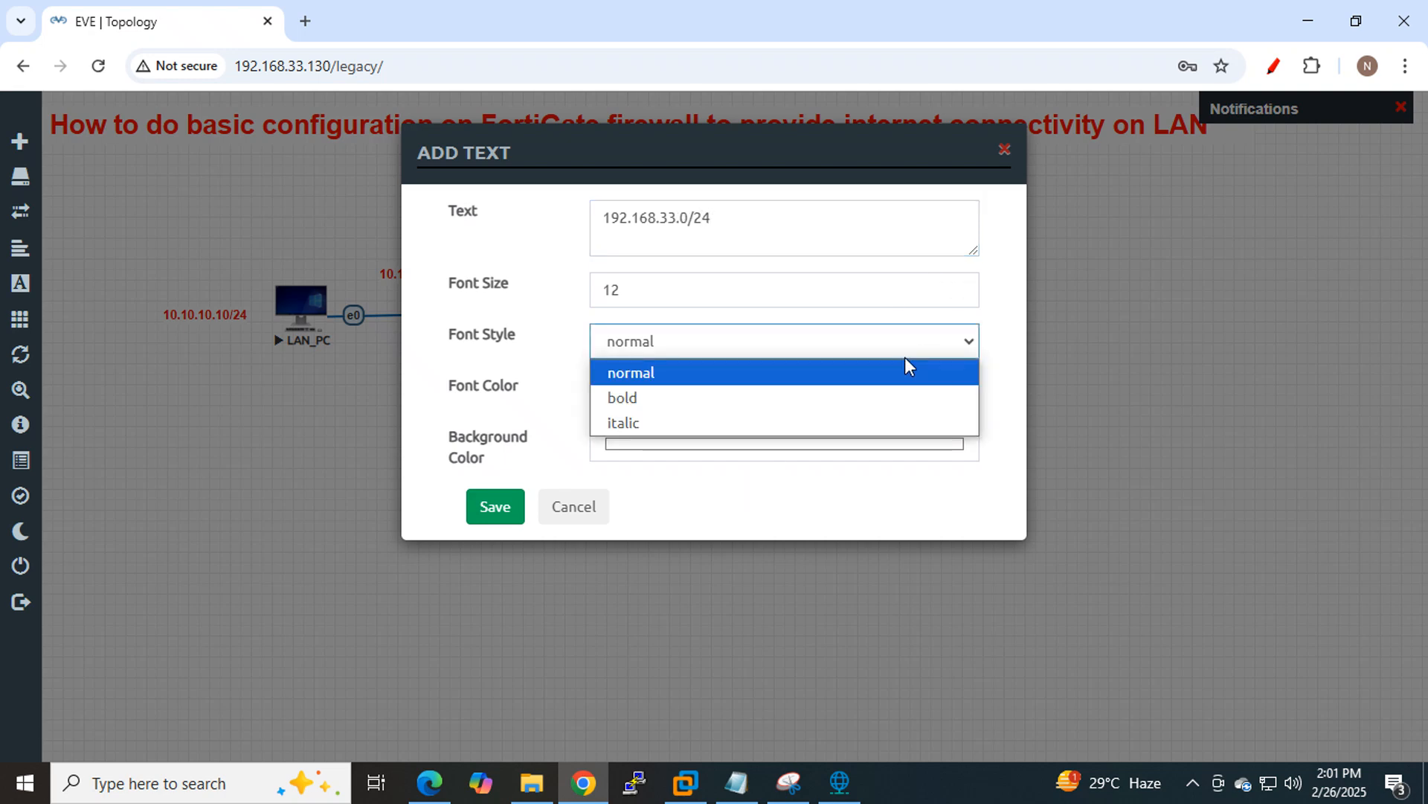
{"action": "left_click", "coordinate": [707, 399]}
{"action": "left_click", "coordinate": [882, 406]}
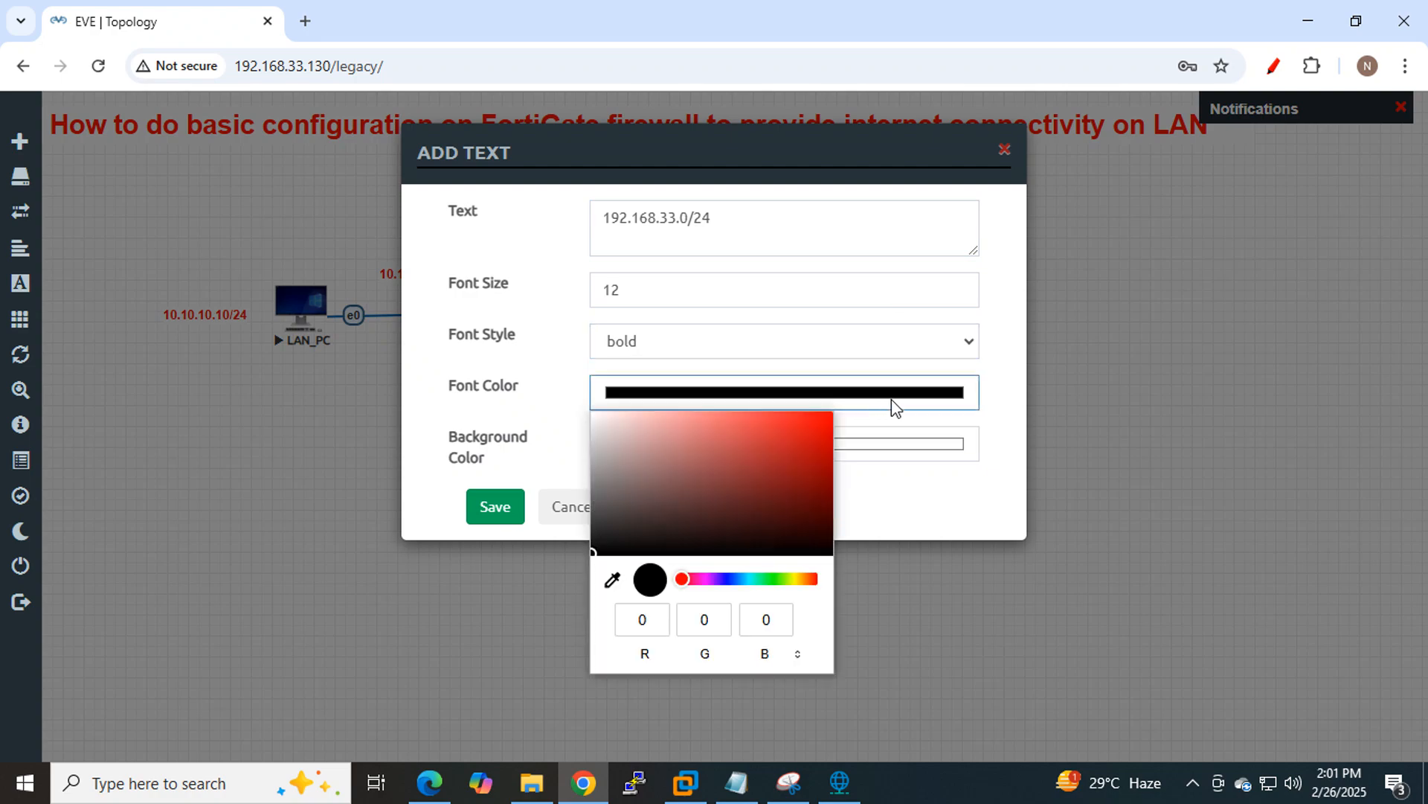
{"action": "left_click", "coordinate": [821, 422]}
{"action": "left_click", "coordinate": [500, 507]}
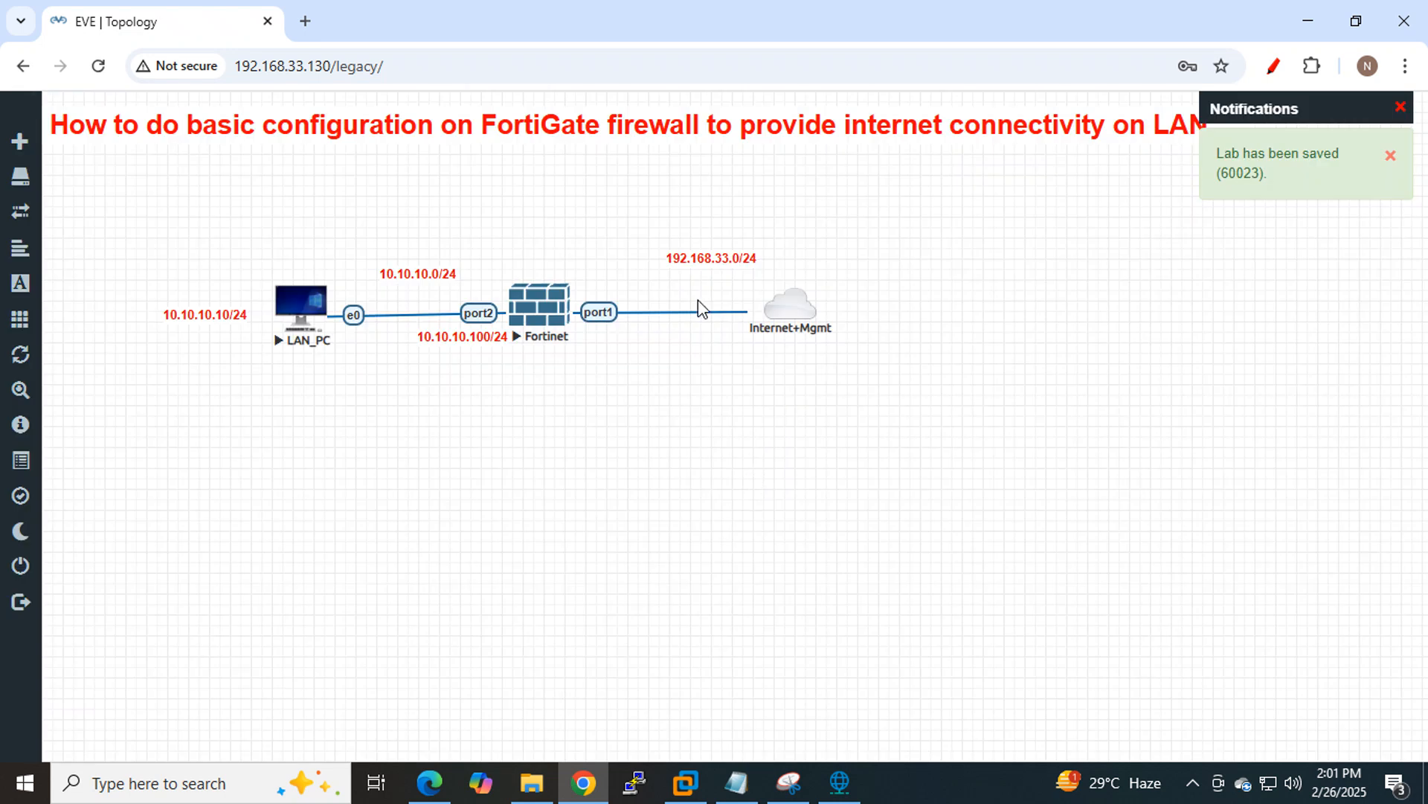
{"action": "left_click_drag", "start_coordinate": [708, 261], "coordinate": [673, 275]}
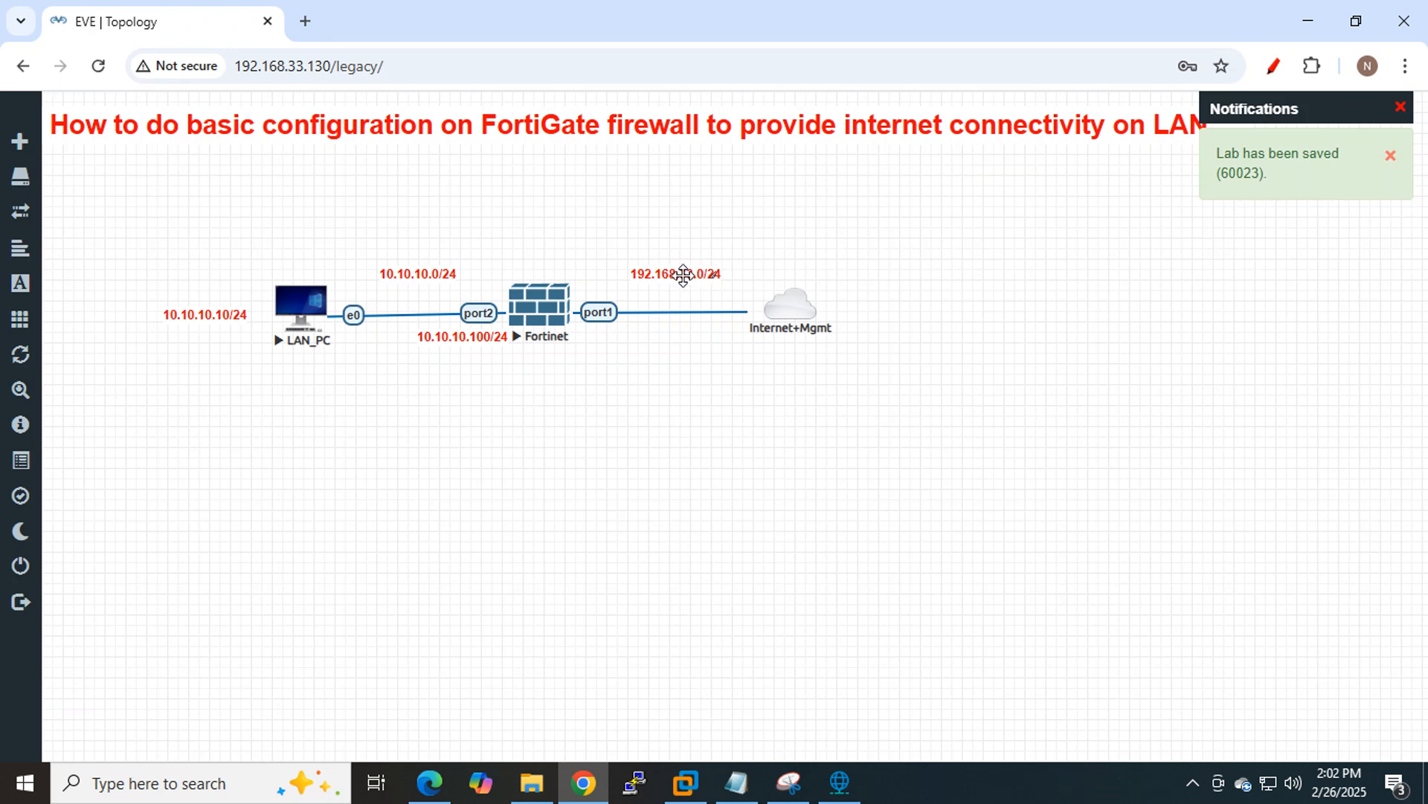
{"action": "left_click_drag", "start_coordinate": [683, 275], "coordinate": [689, 274]}
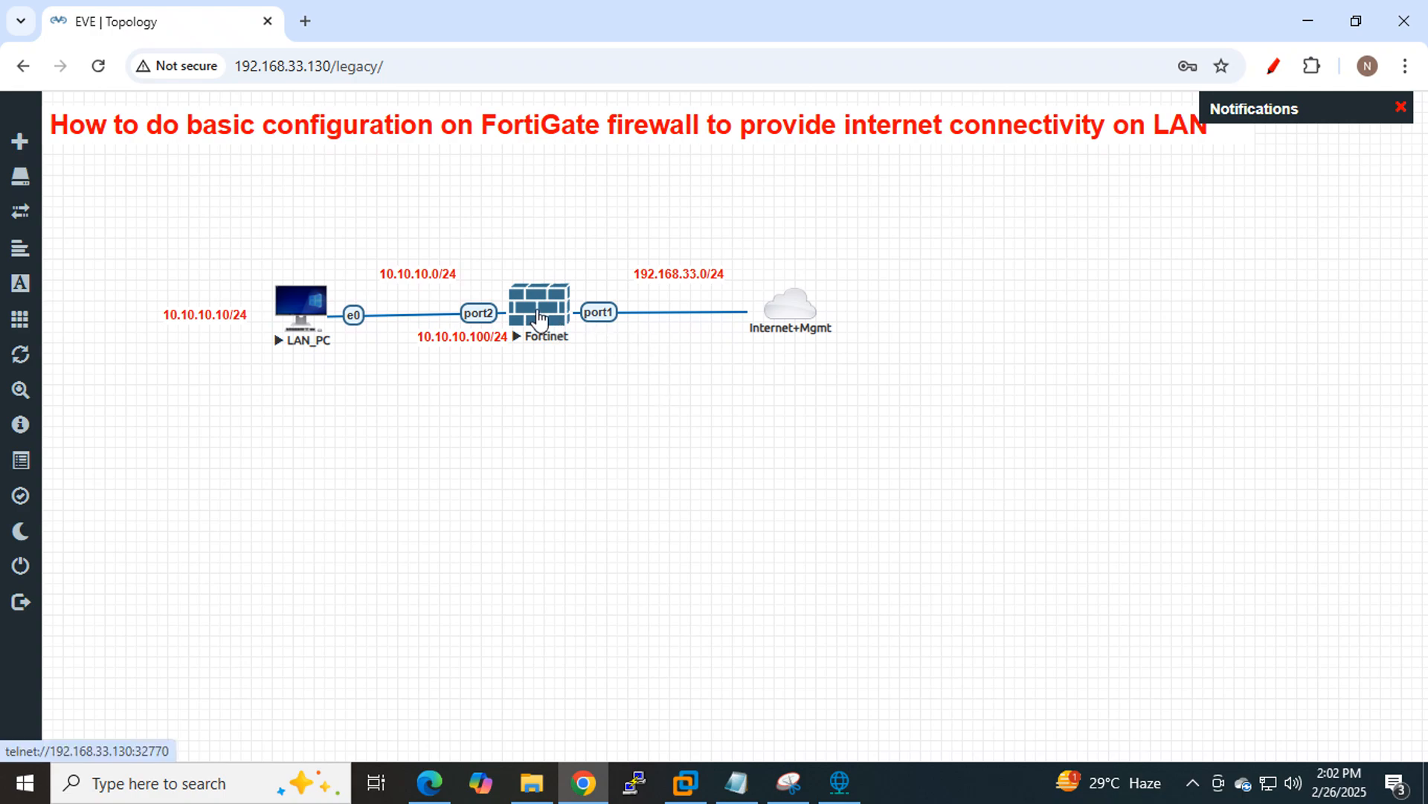
Launch a PuTTY console to the Fortinet node and move its window beside the topology.
{"action": "left_click", "coordinate": [535, 312]}
{"action": "left_click", "coordinate": [679, 225]}
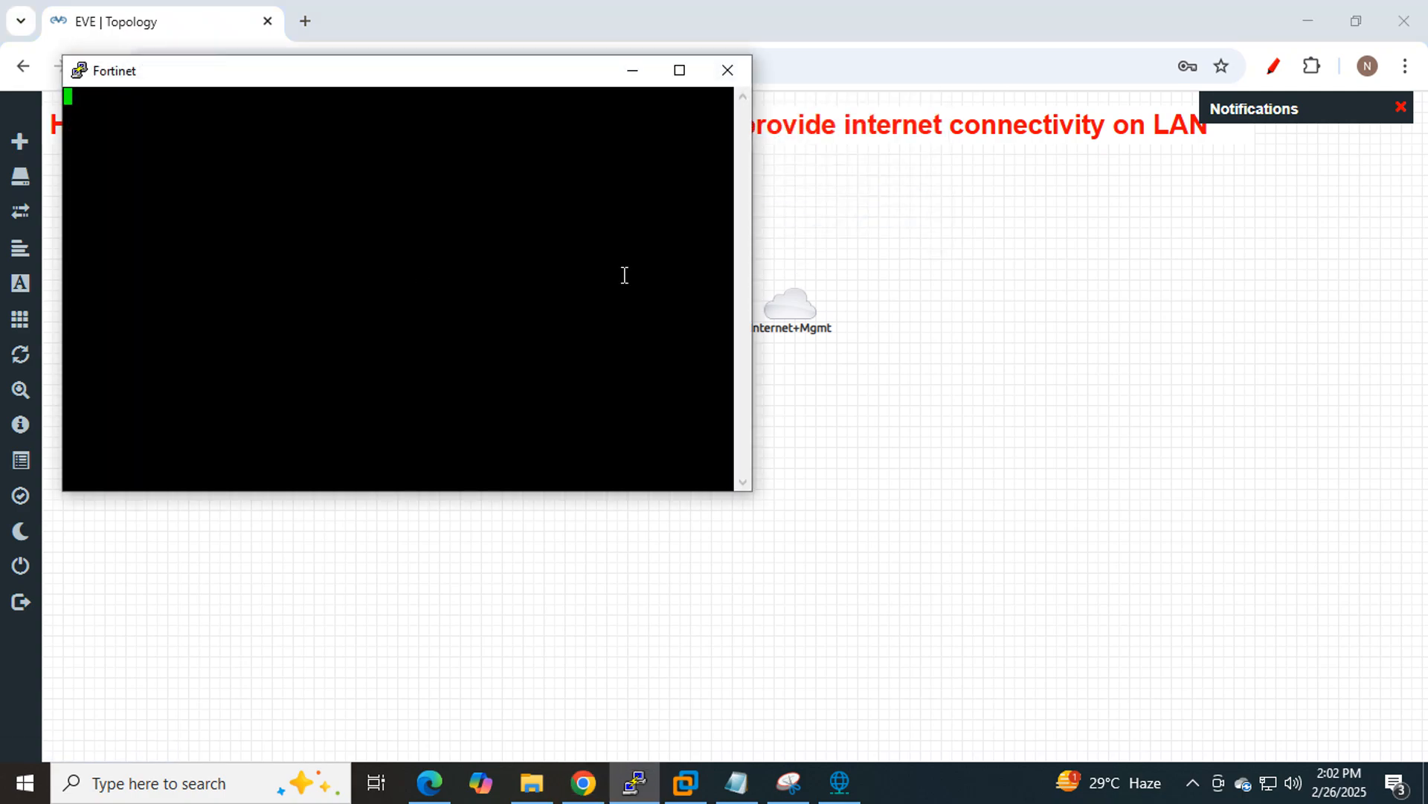
{"action": "left_click_drag", "start_coordinate": [538, 79], "coordinate": [986, 355]}
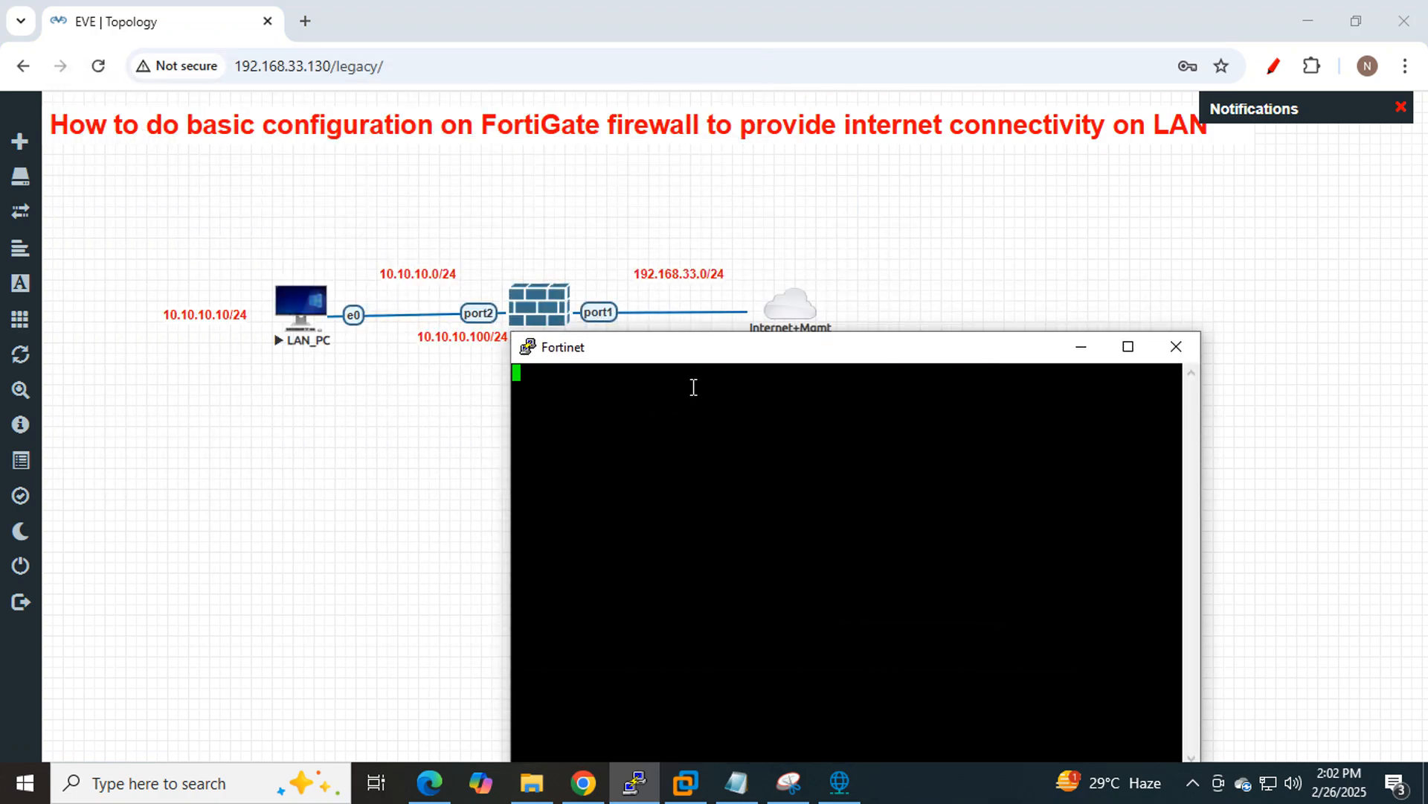
{"action": "left_click_drag", "start_coordinate": [692, 356], "coordinate": [827, 226]}
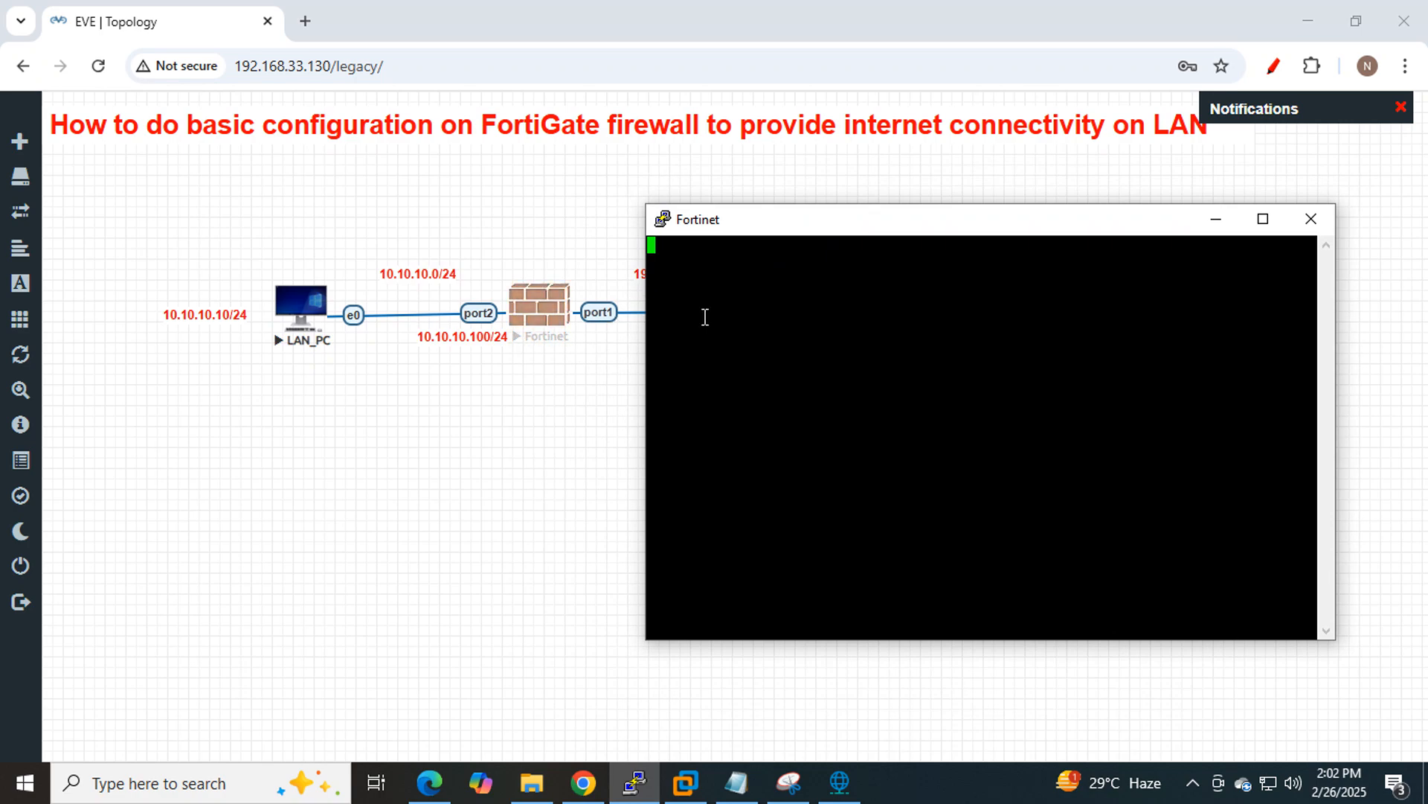
Log in as admin with a blank password, then set and confirm a new password.
{"action": "key", "text": "Return"}
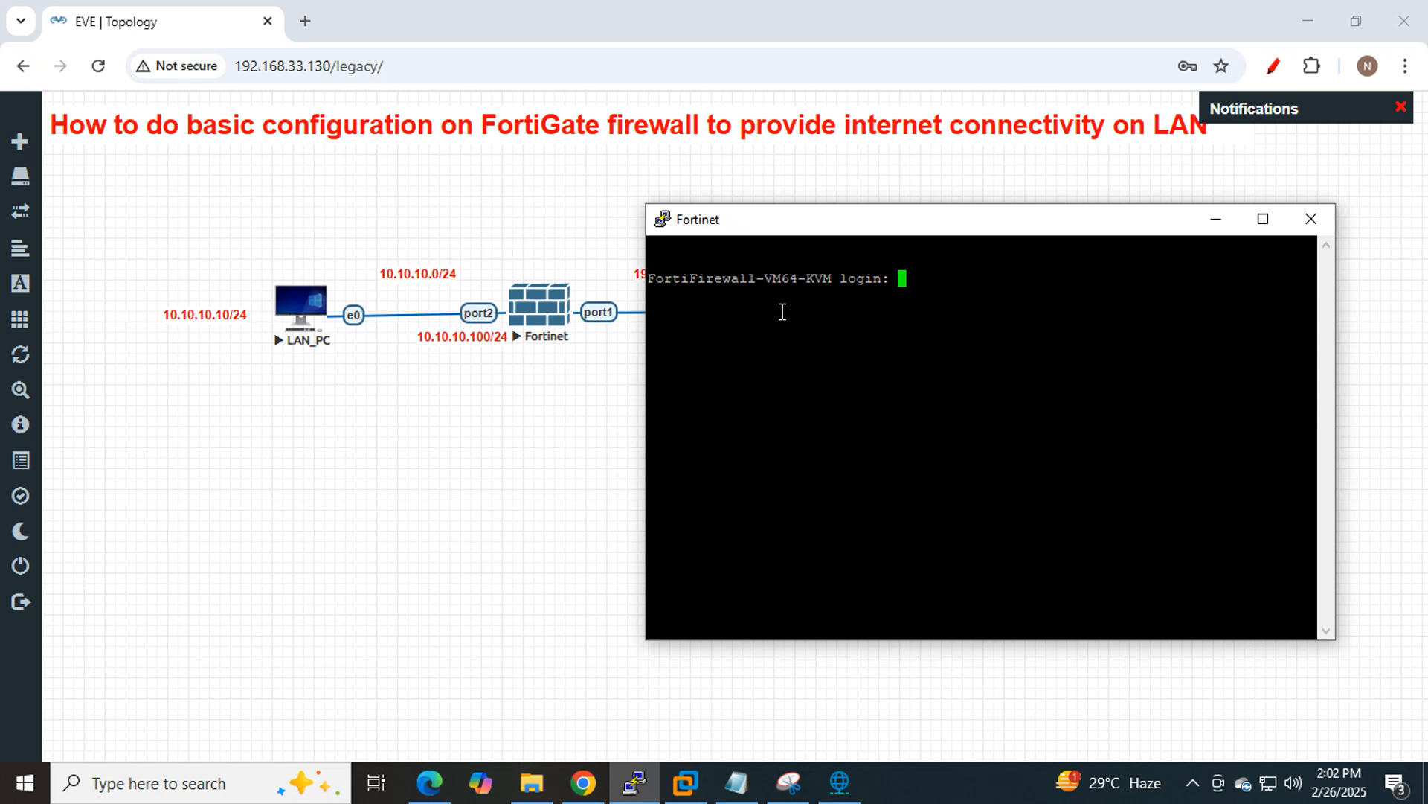
{"action": "type", "text": "admin"}
{"action": "key", "text": "Return"}
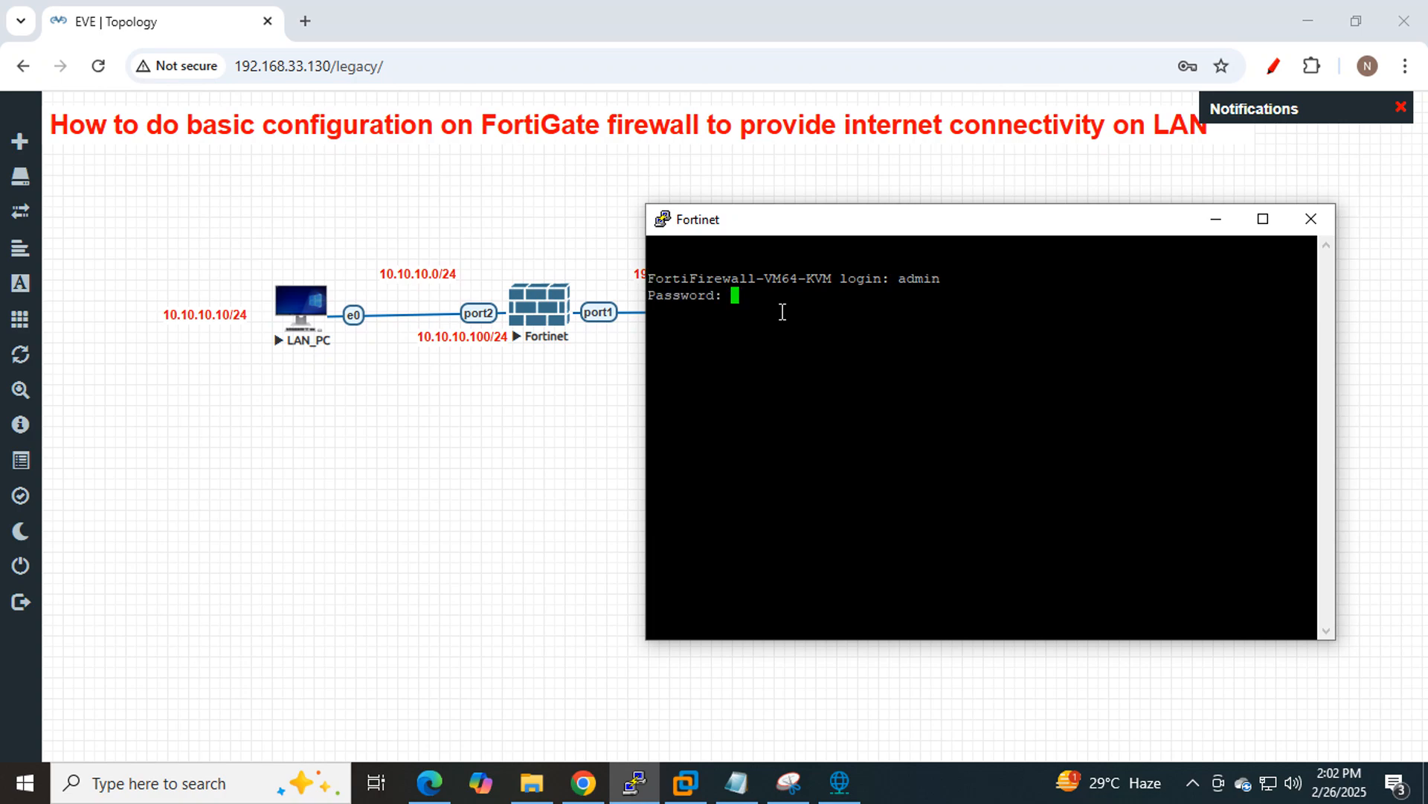
{"action": "key", "text": "Return"}
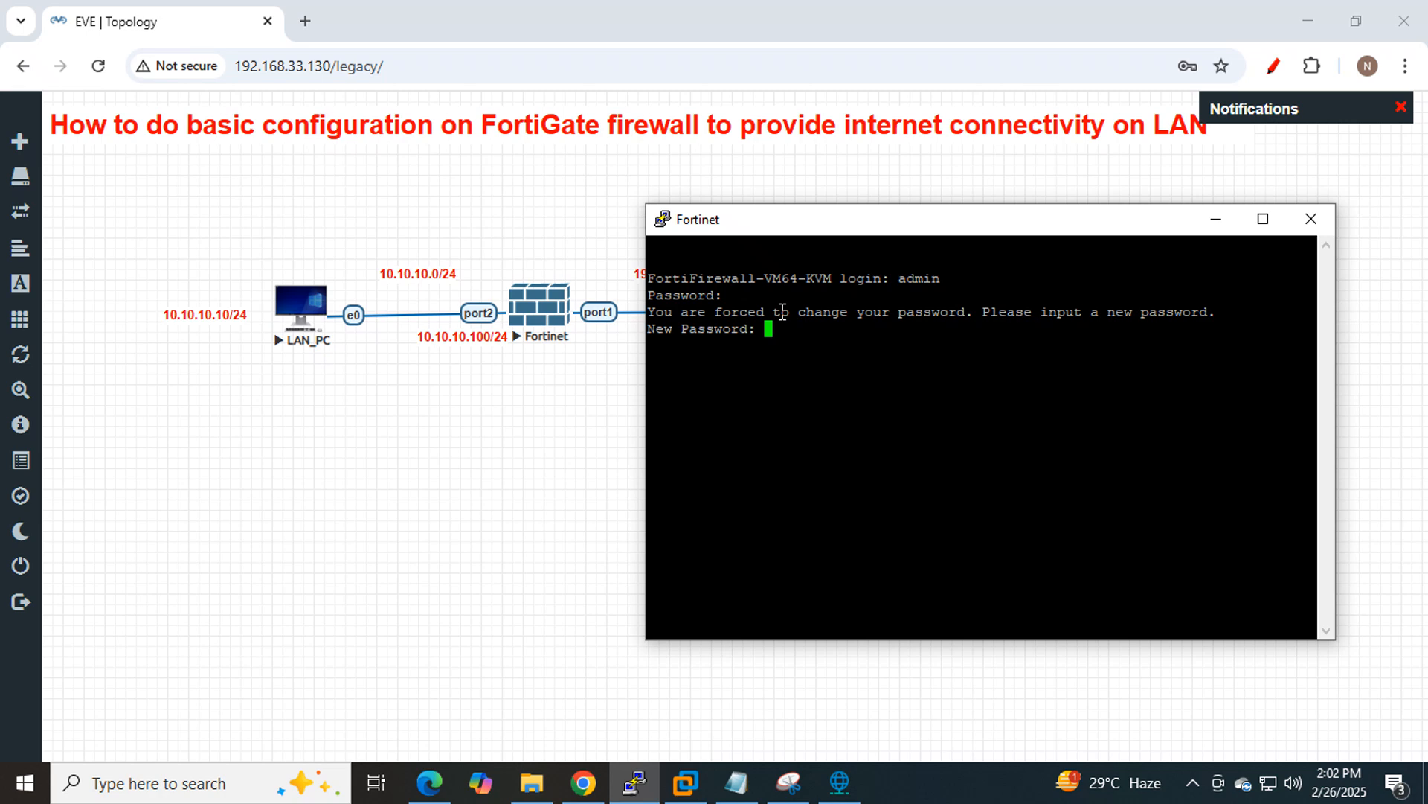
{"action": "key", "text": "Return"}
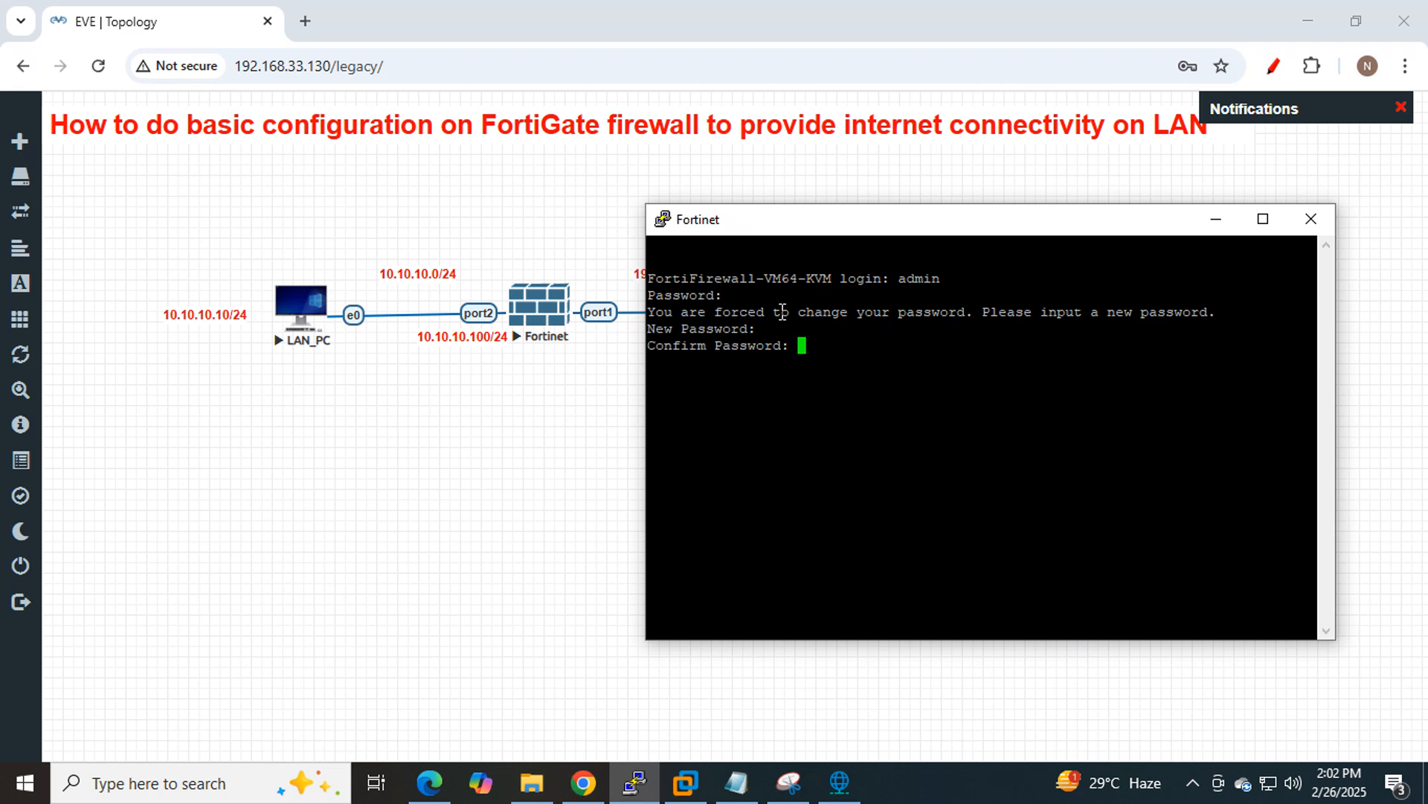
{"action": "key", "text": "Return"}
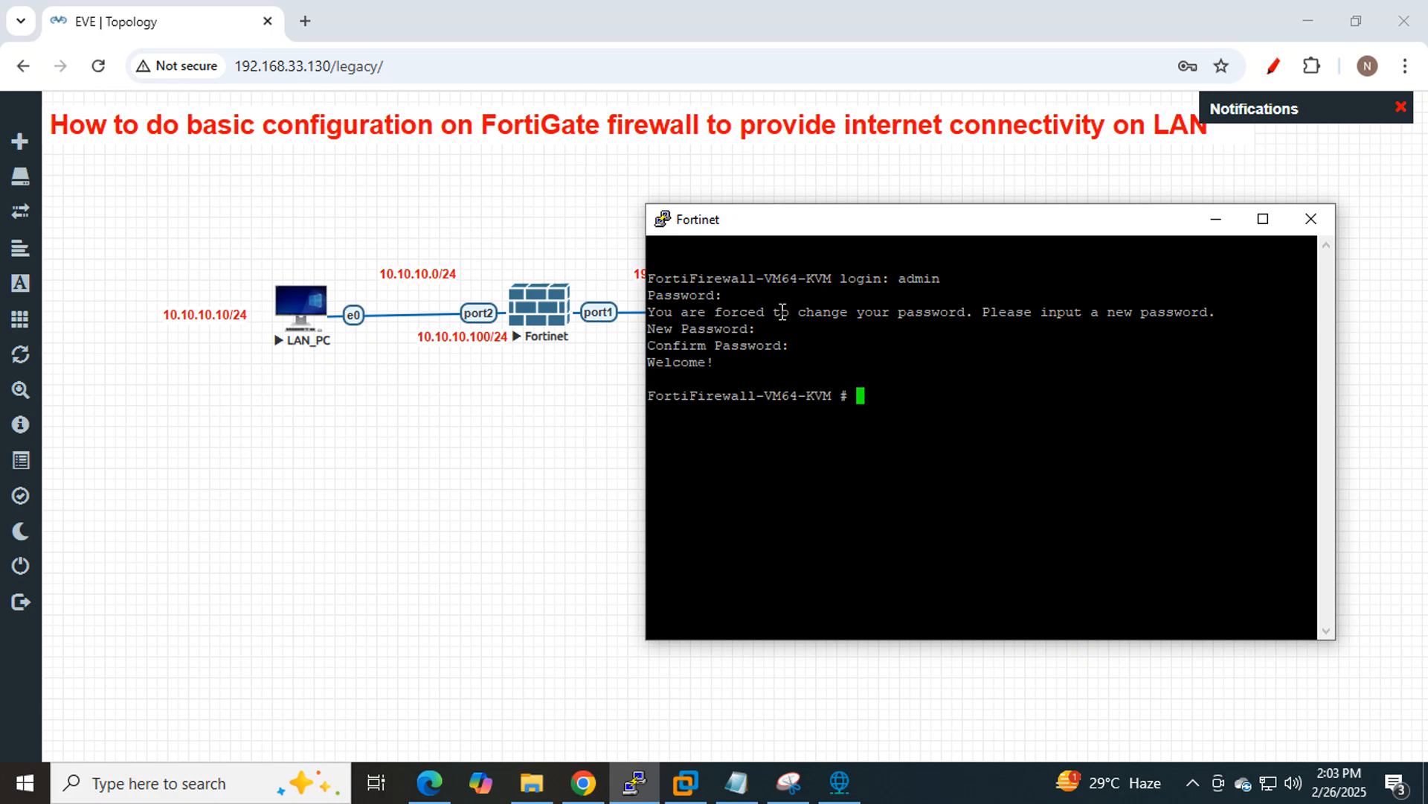
Enter 'show system interface ?' on the Fortinet CLI to list the firewall's interfaces.
{"action": "type", "text": "sys"}
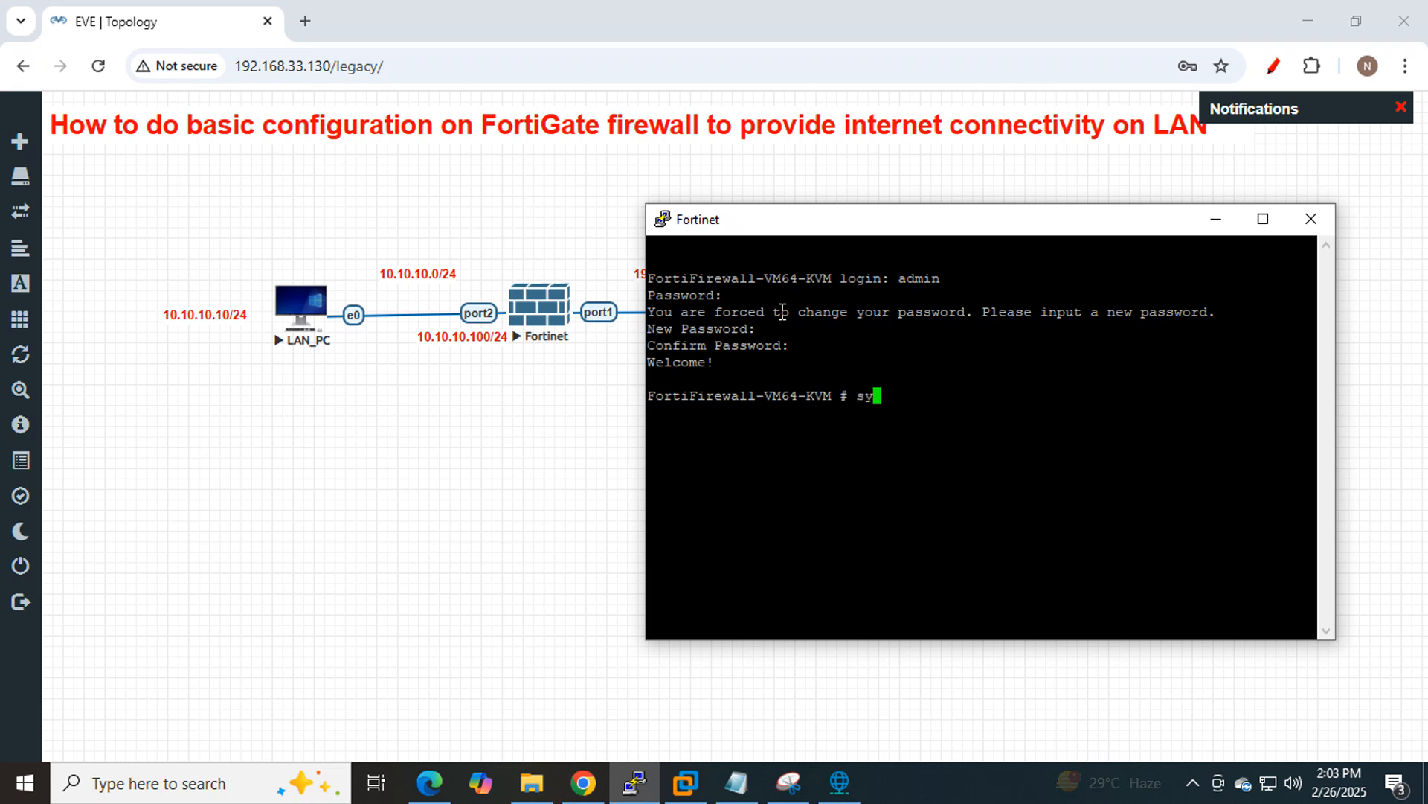
{"action": "key", "text": "BackSpace"}
{"action": "type", "text": "o"}
{"action": "key", "text": "BackSpace"}
{"action": "key", "text": "BackSpace"}
{"action": "type", "text": "how system "}
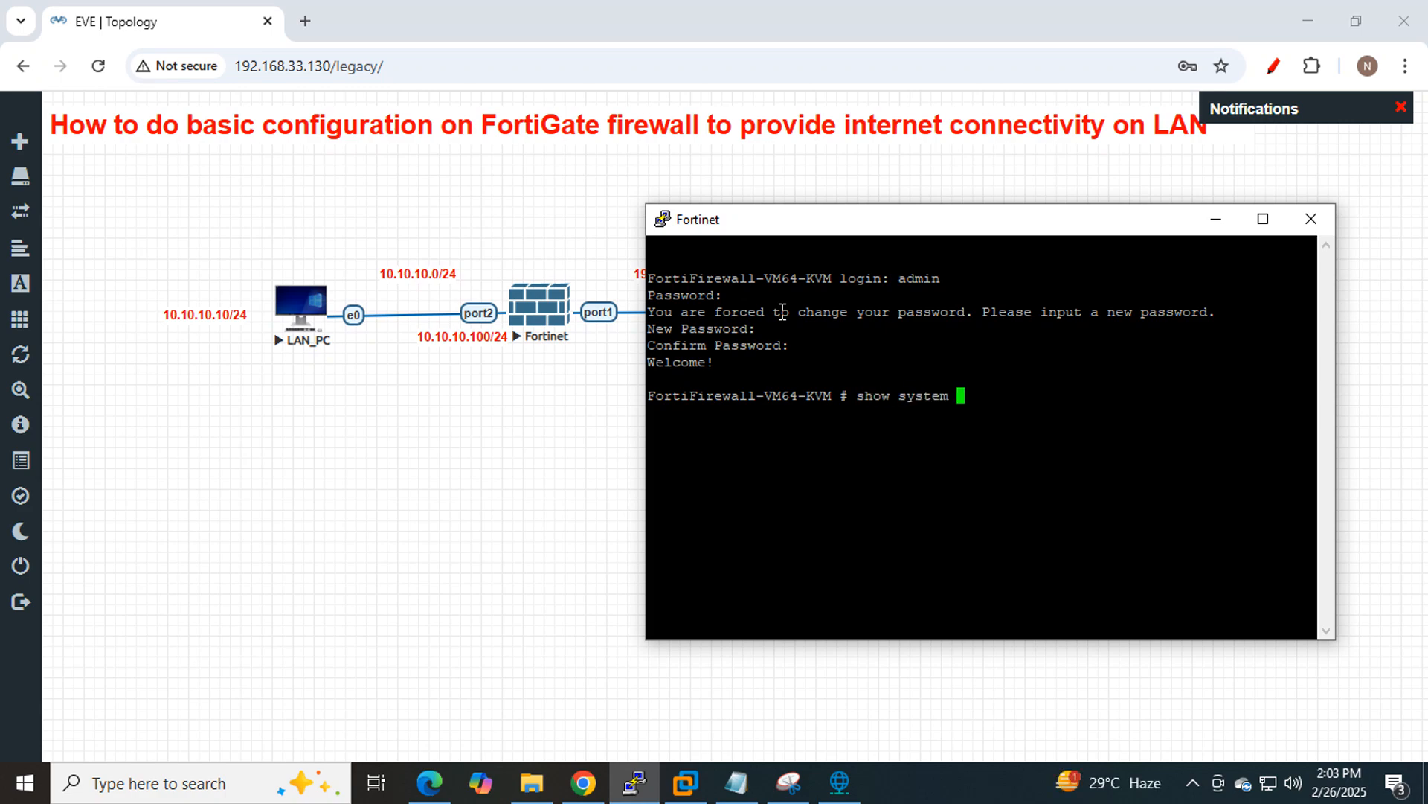
{"action": "type", "text": "interface"}
{"action": "key", "text": "question"}
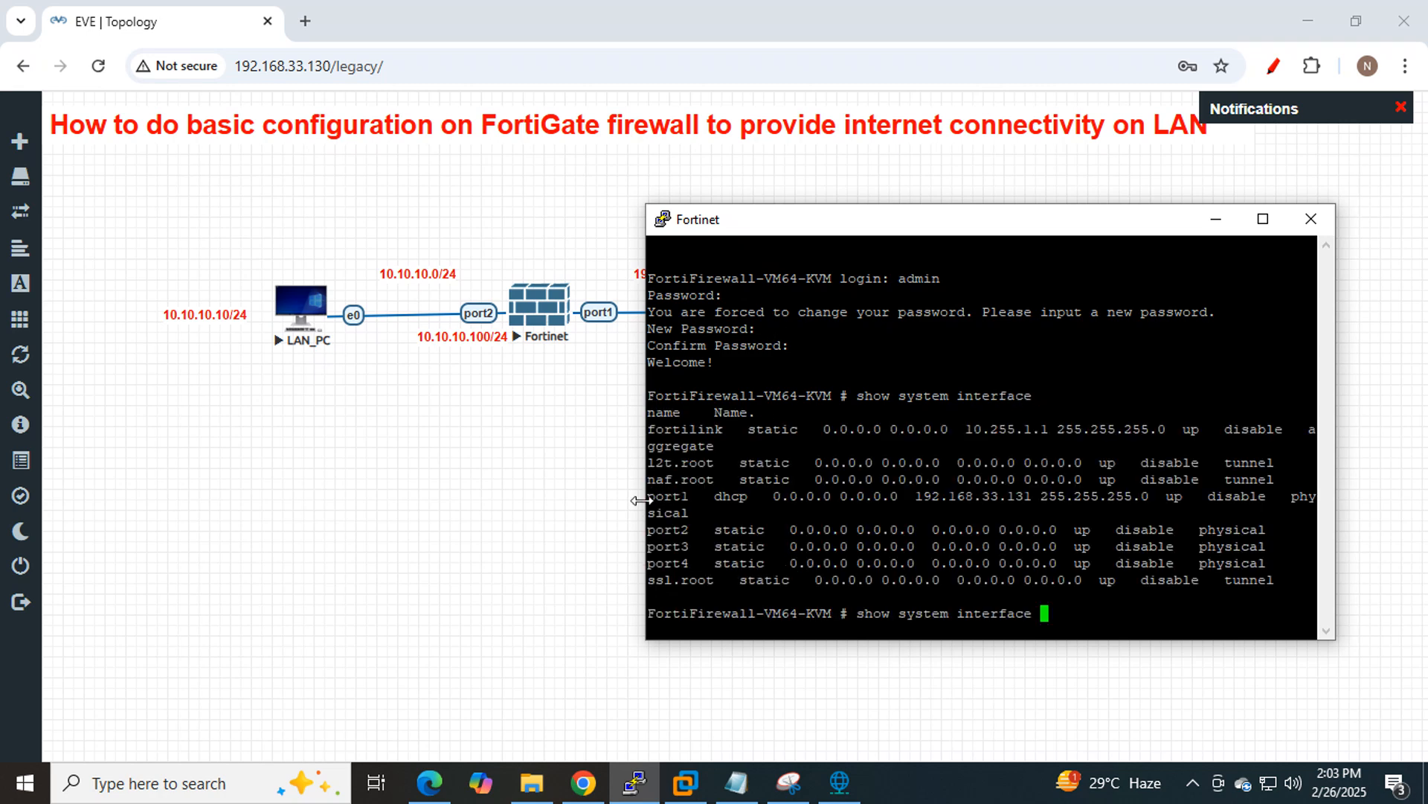
Highlight port1's DHCP line against static port2–port4, and copy port1's address 192.168.33.131.
{"action": "left_click_drag", "start_coordinate": [648, 495], "coordinate": [786, 469]}
{"action": "left_click", "coordinate": [743, 458]}
{"action": "left_click_drag", "start_coordinate": [707, 530], "coordinate": [790, 578]}
{"action": "left_click", "coordinate": [770, 549]}
{"action": "left_click_drag", "start_coordinate": [654, 503], "coordinate": [744, 497]}
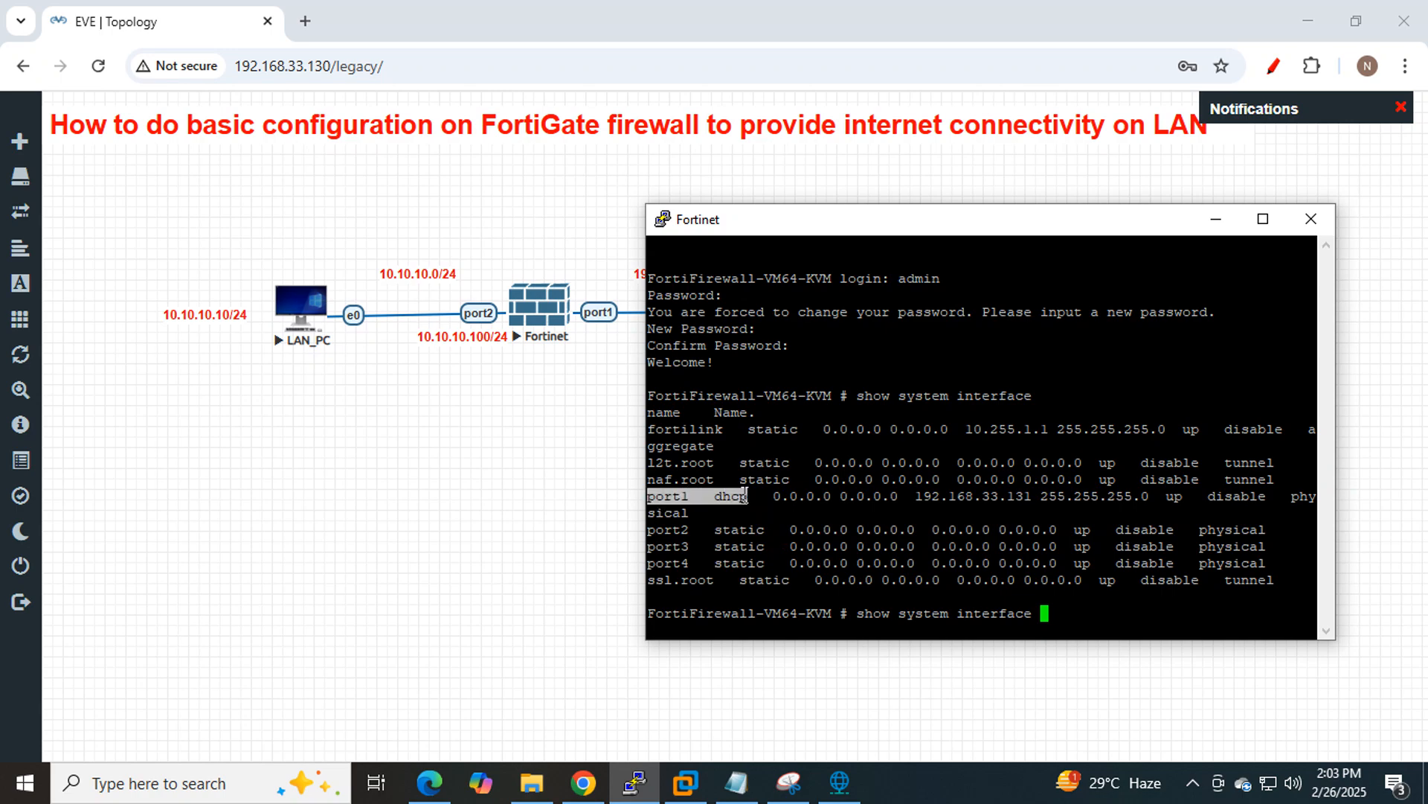
{"action": "left_click", "coordinate": [743, 496]}
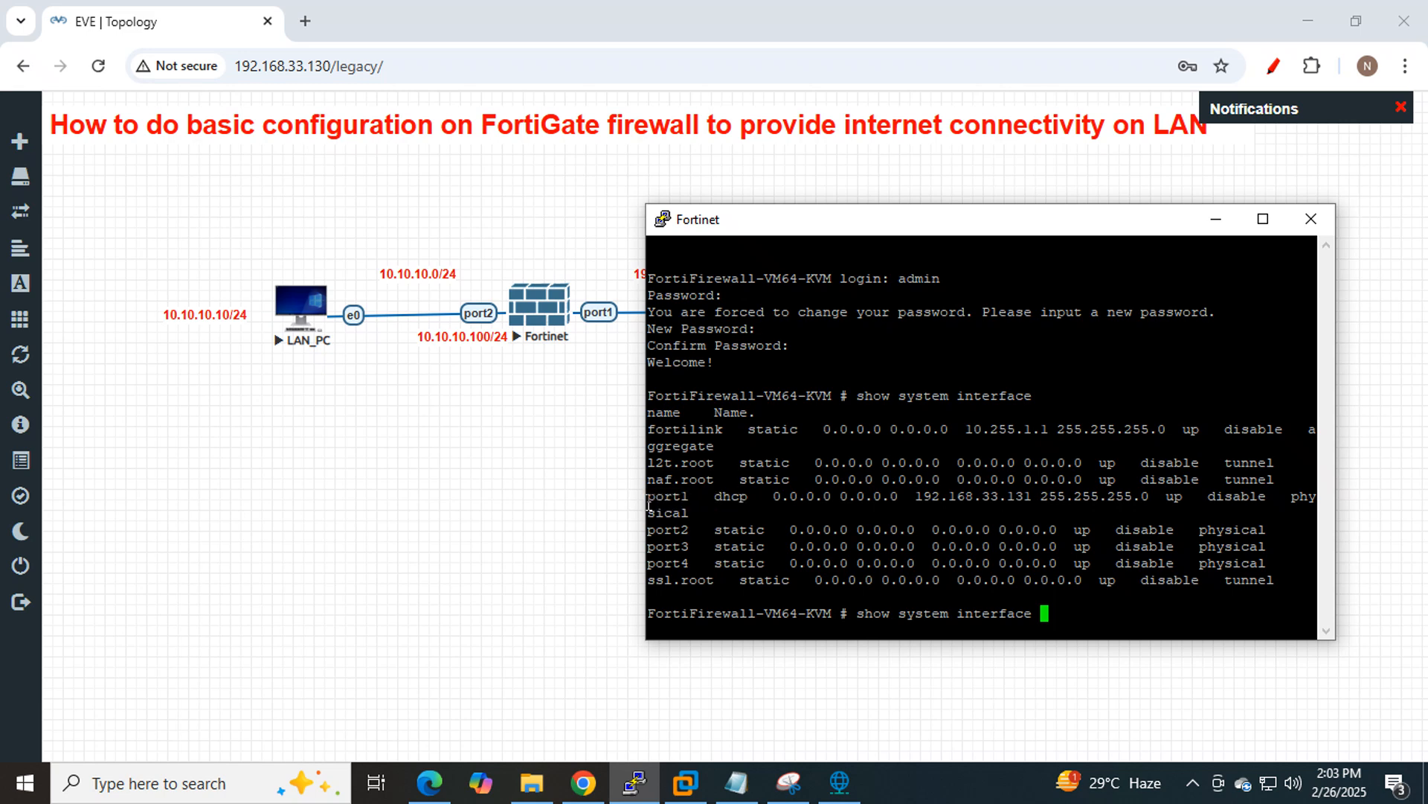
{"action": "left_click_drag", "start_coordinate": [650, 500], "coordinate": [975, 503]}
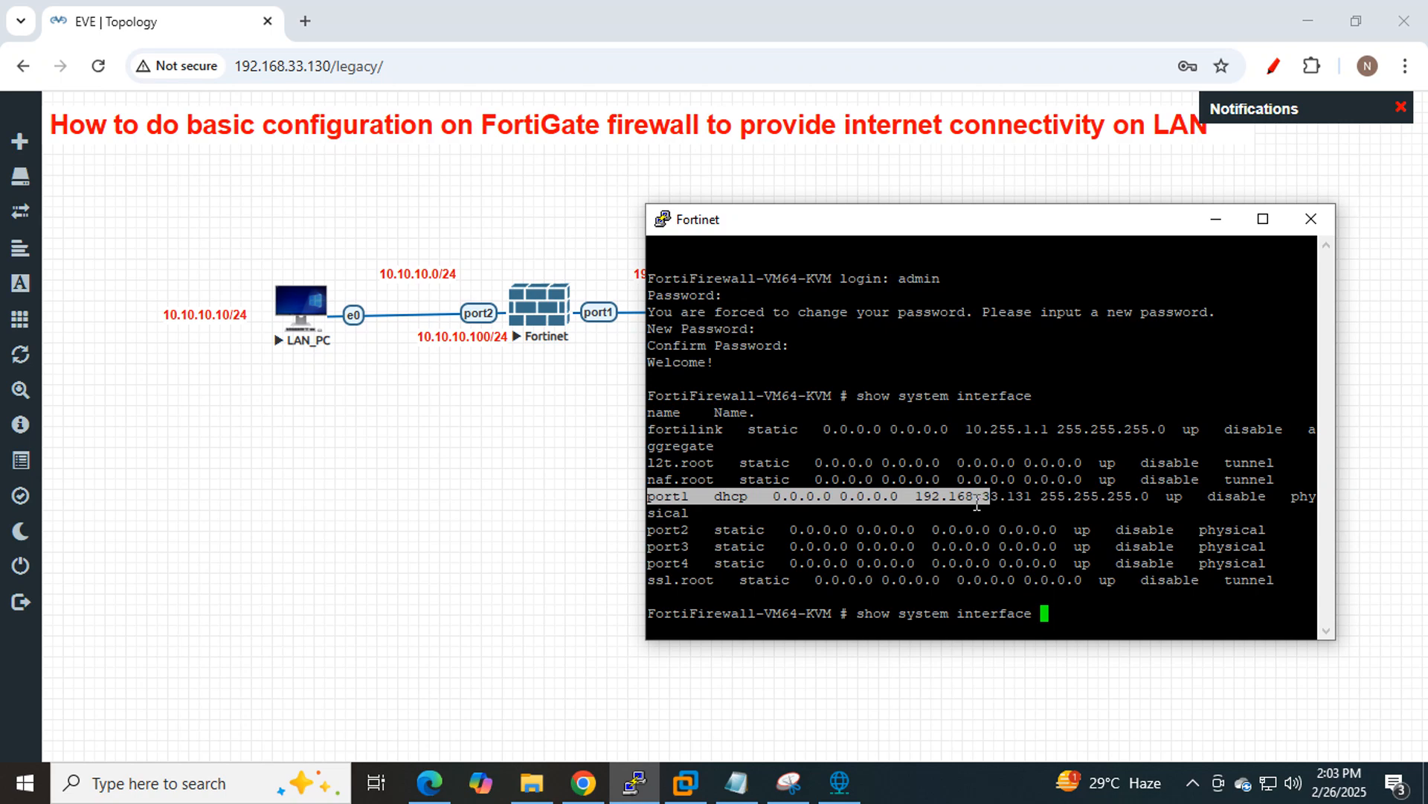
{"action": "double_click", "coordinate": [976, 500]}
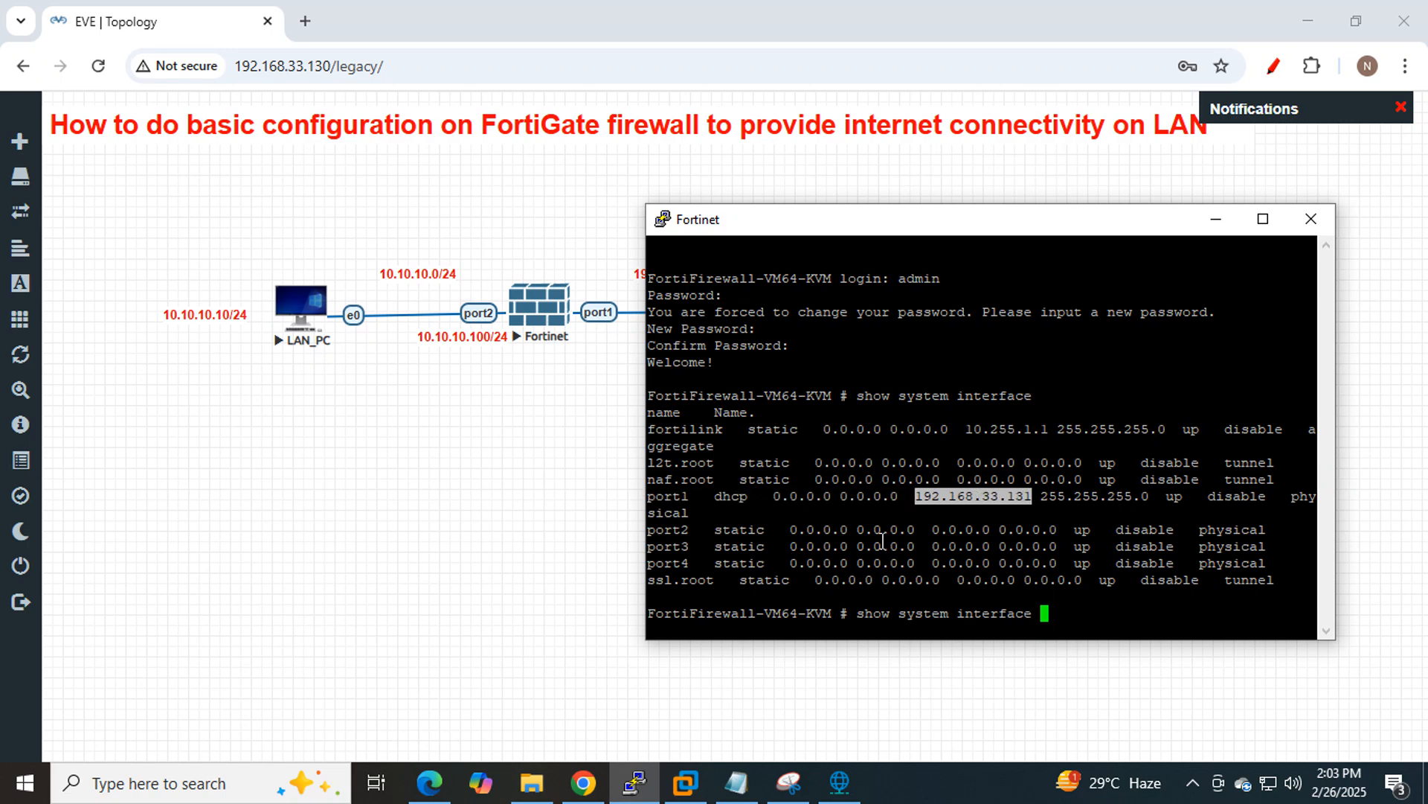
Paste 192.168.33.131 as a bold red text label and place it under the port1 link.
{"action": "right_click", "coordinate": [596, 480]}
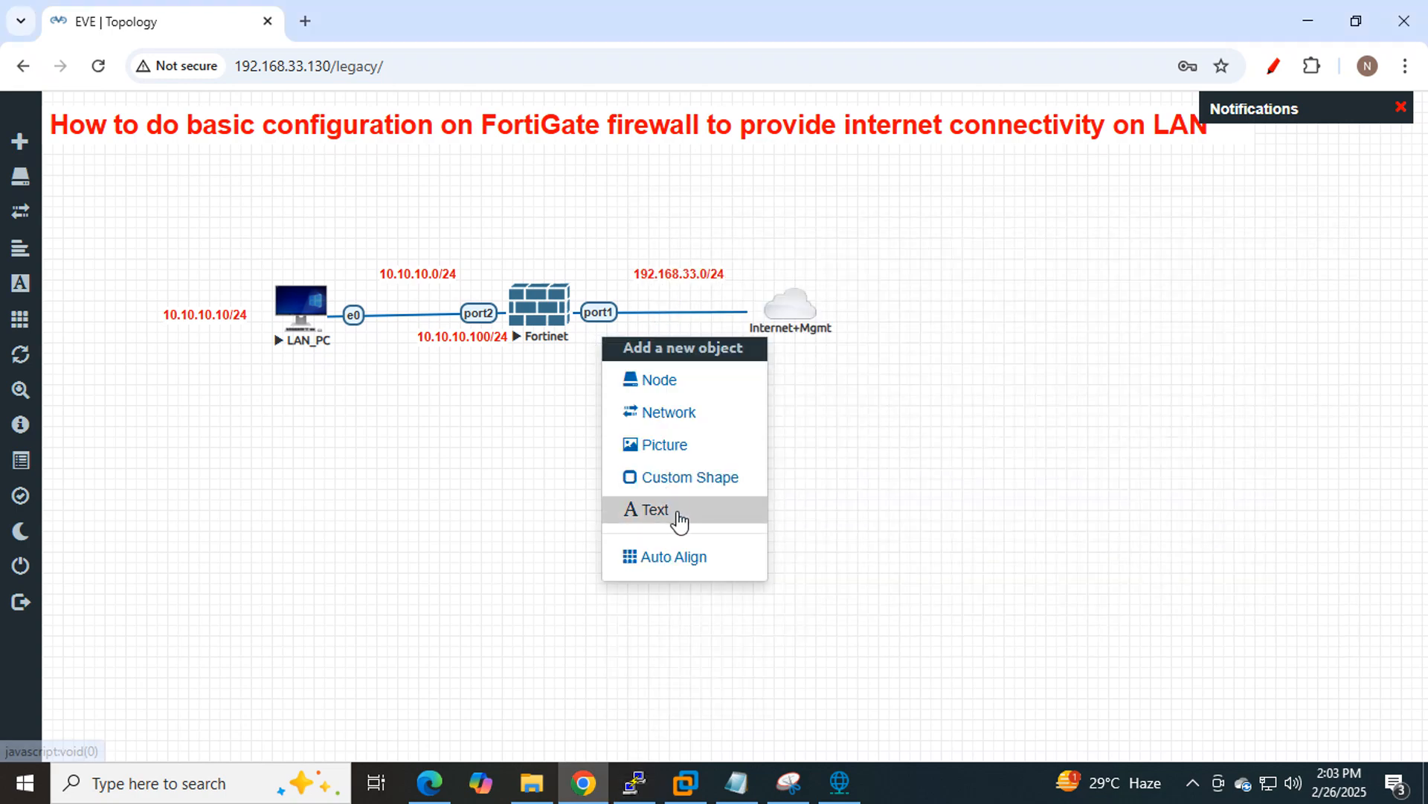
{"action": "left_click", "coordinate": [648, 508]}
{"action": "type", "text": "192.168.33.131"}
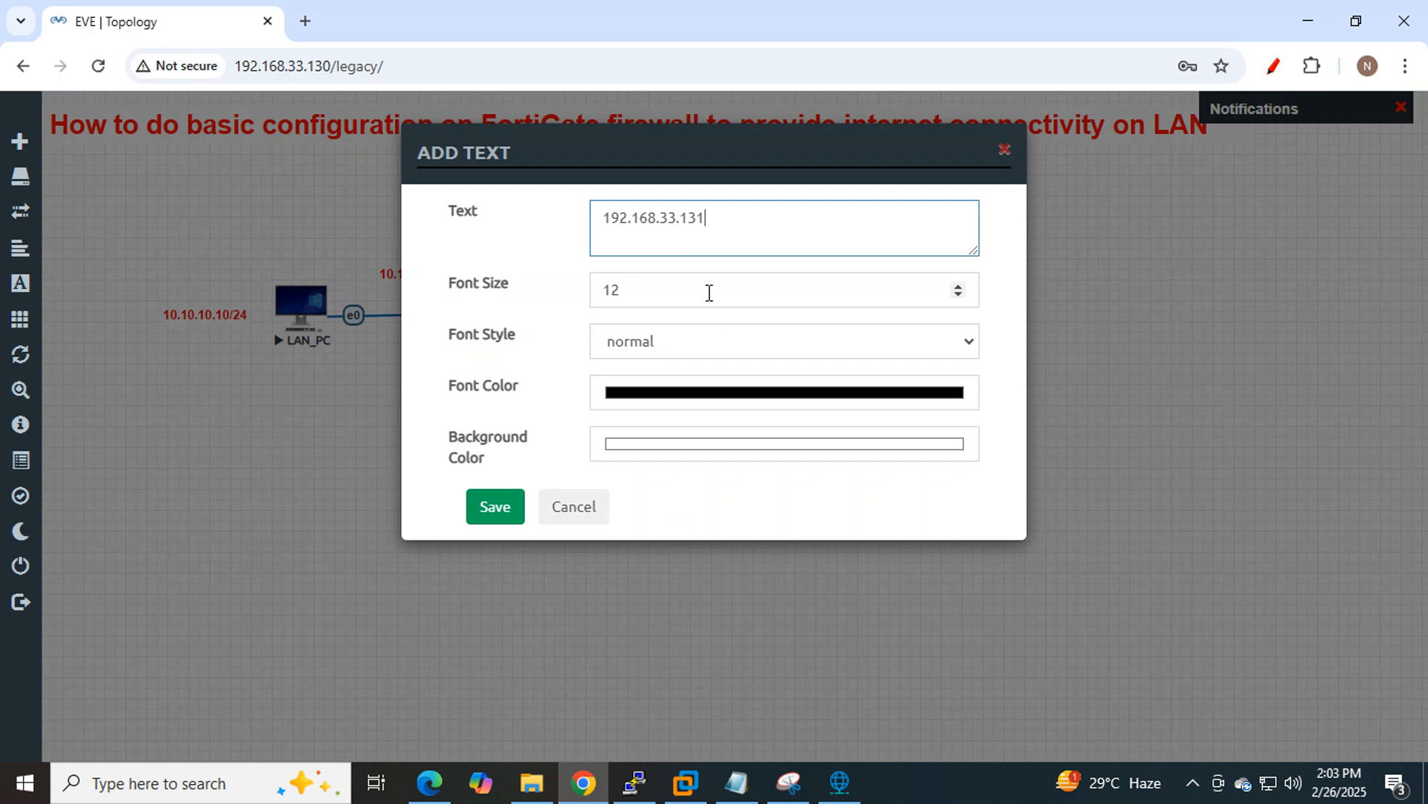
{"action": "left_click", "coordinate": [787, 343]}
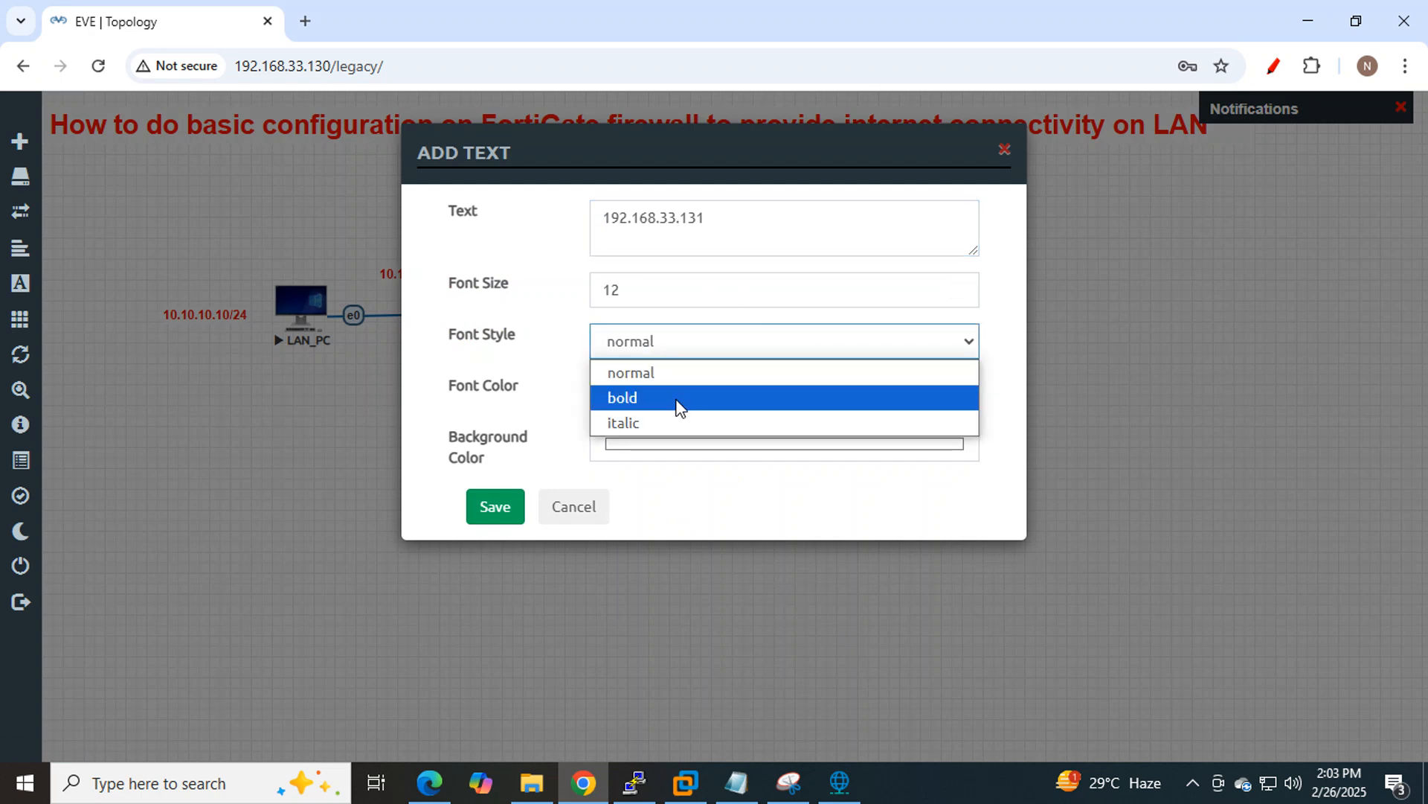
{"action": "left_click", "coordinate": [676, 398]}
{"action": "left_click", "coordinate": [890, 404]}
{"action": "left_click", "coordinate": [831, 419]}
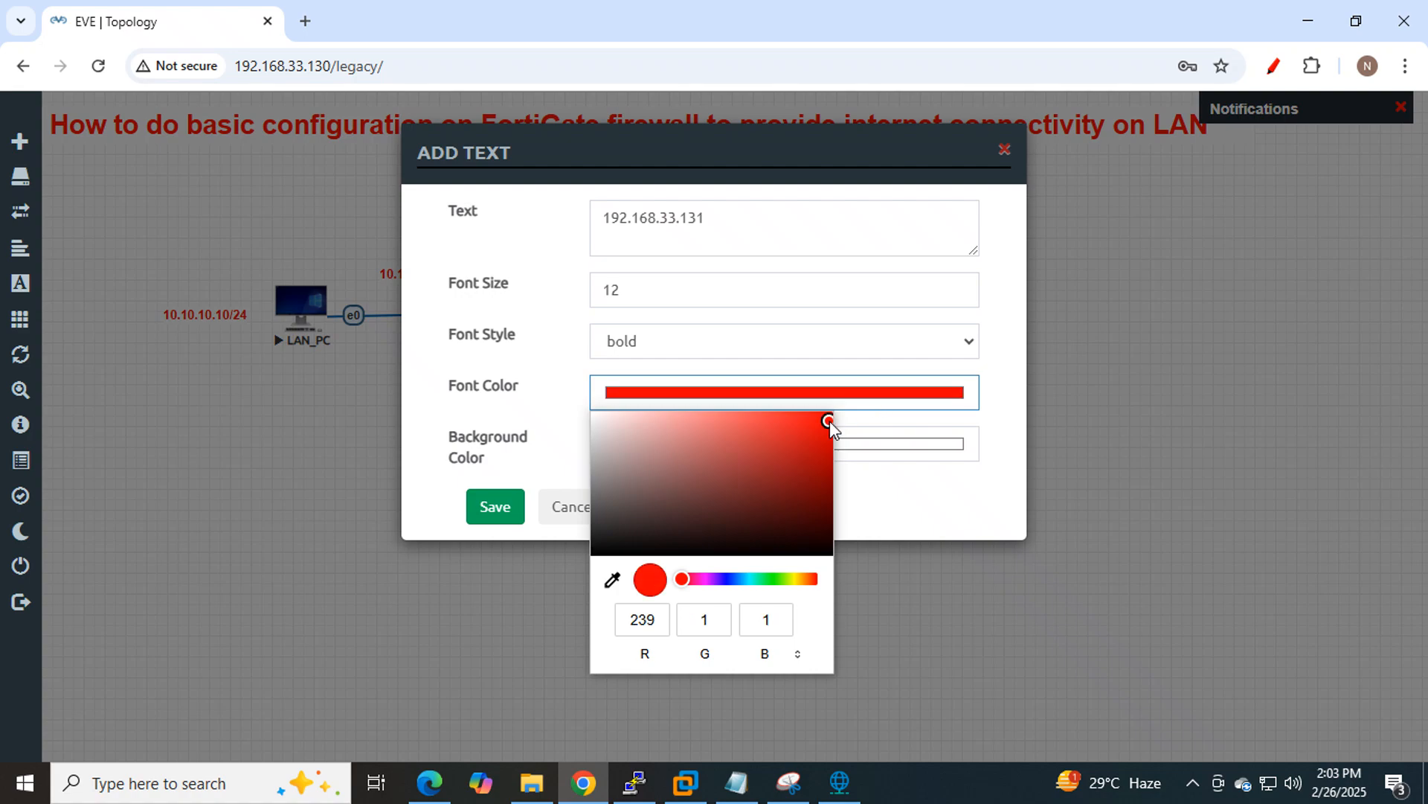
{"action": "left_click", "coordinate": [491, 506]}
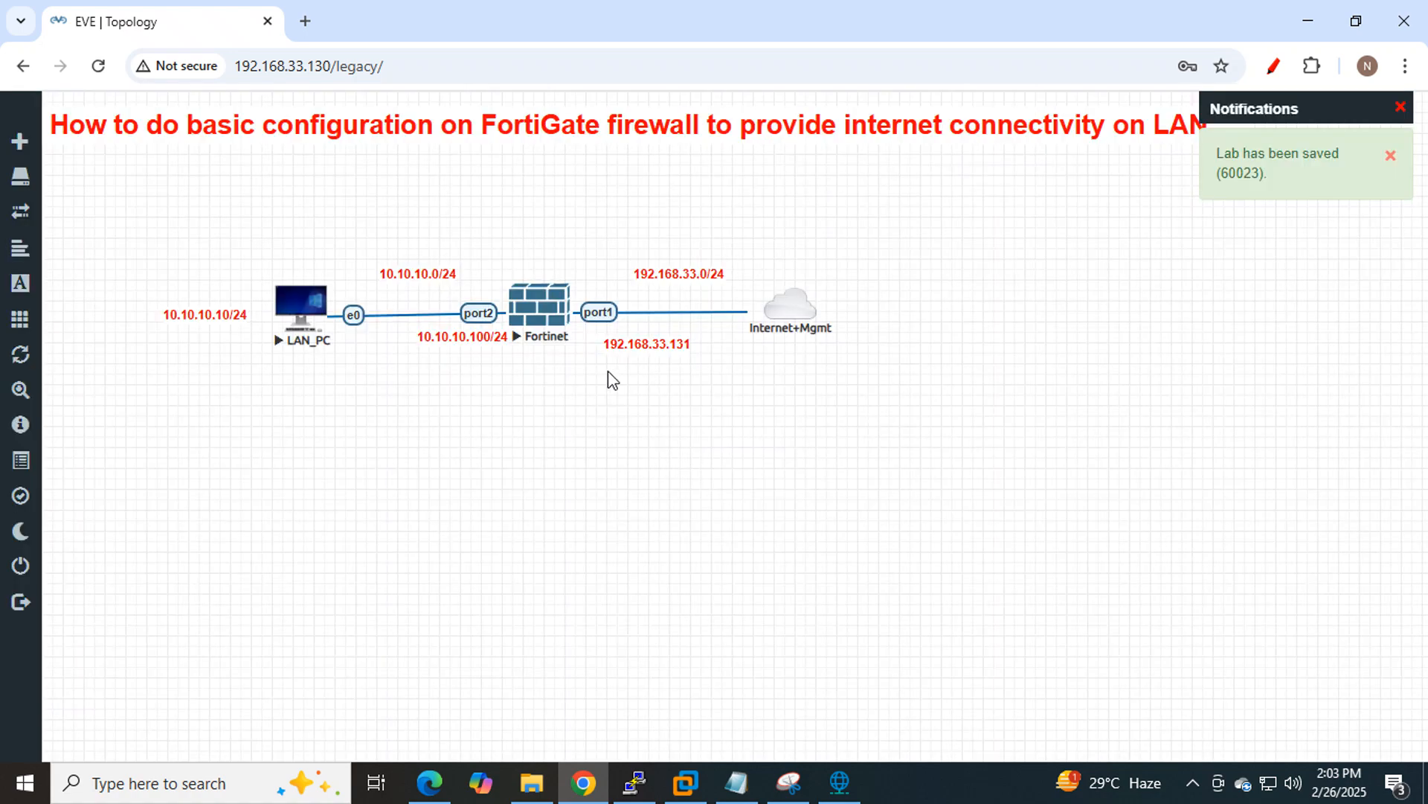
{"action": "left_click_drag", "start_coordinate": [646, 346], "coordinate": [623, 346]}
{"action": "left_click", "coordinate": [756, 778]}
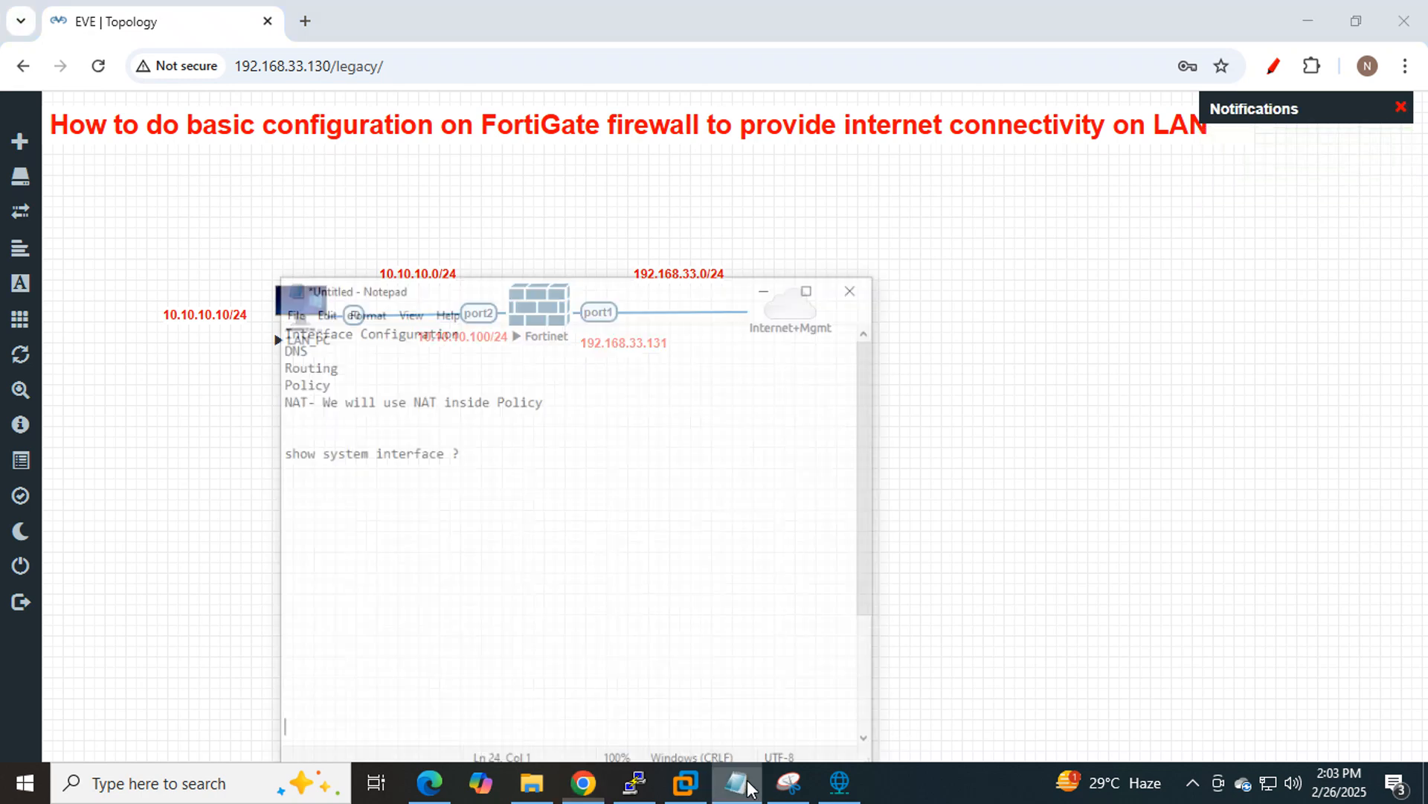
{"action": "scroll", "coordinate": [664, 450], "scroll_direction": "down", "scroll_amount": 5}
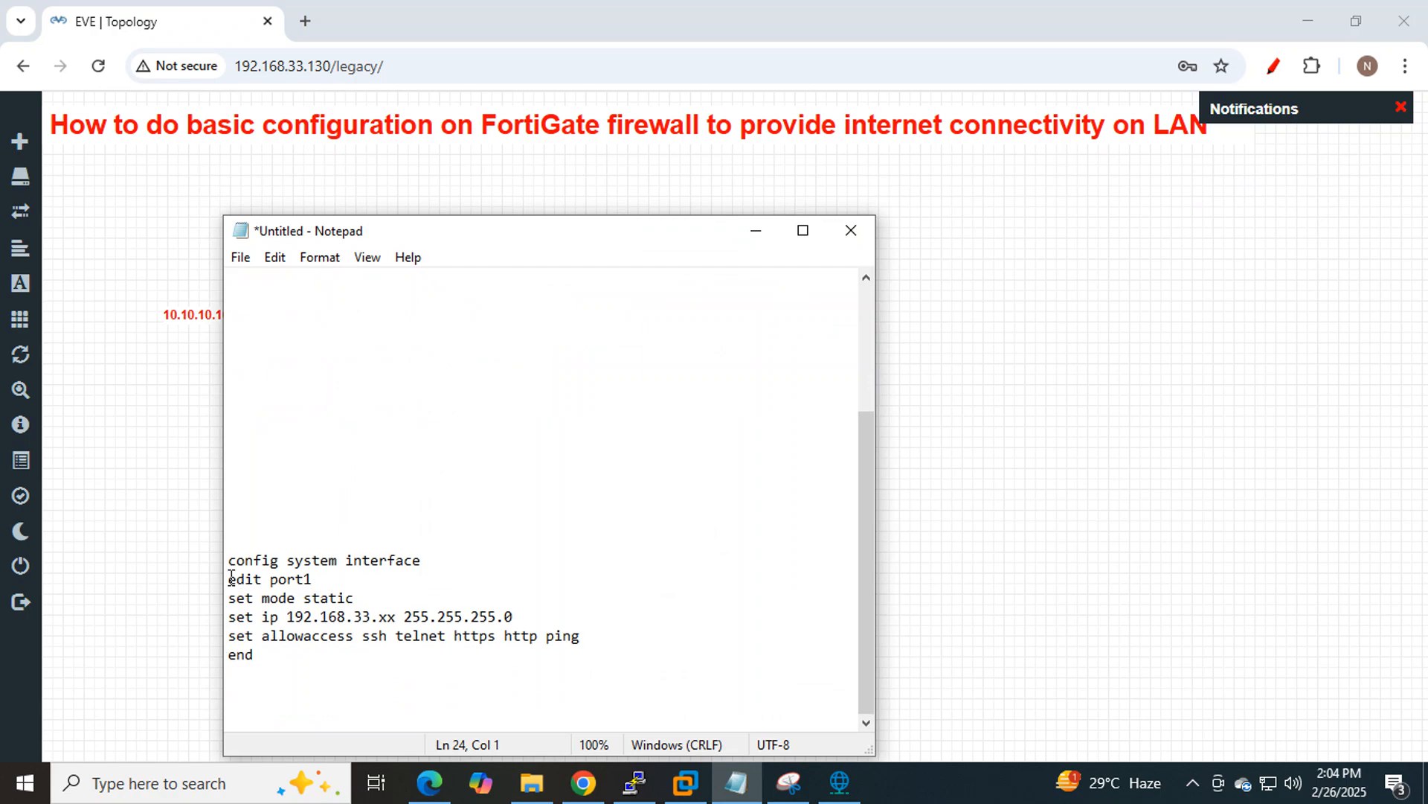
{"action": "left_click_drag", "start_coordinate": [421, 560], "coordinate": [233, 579]}
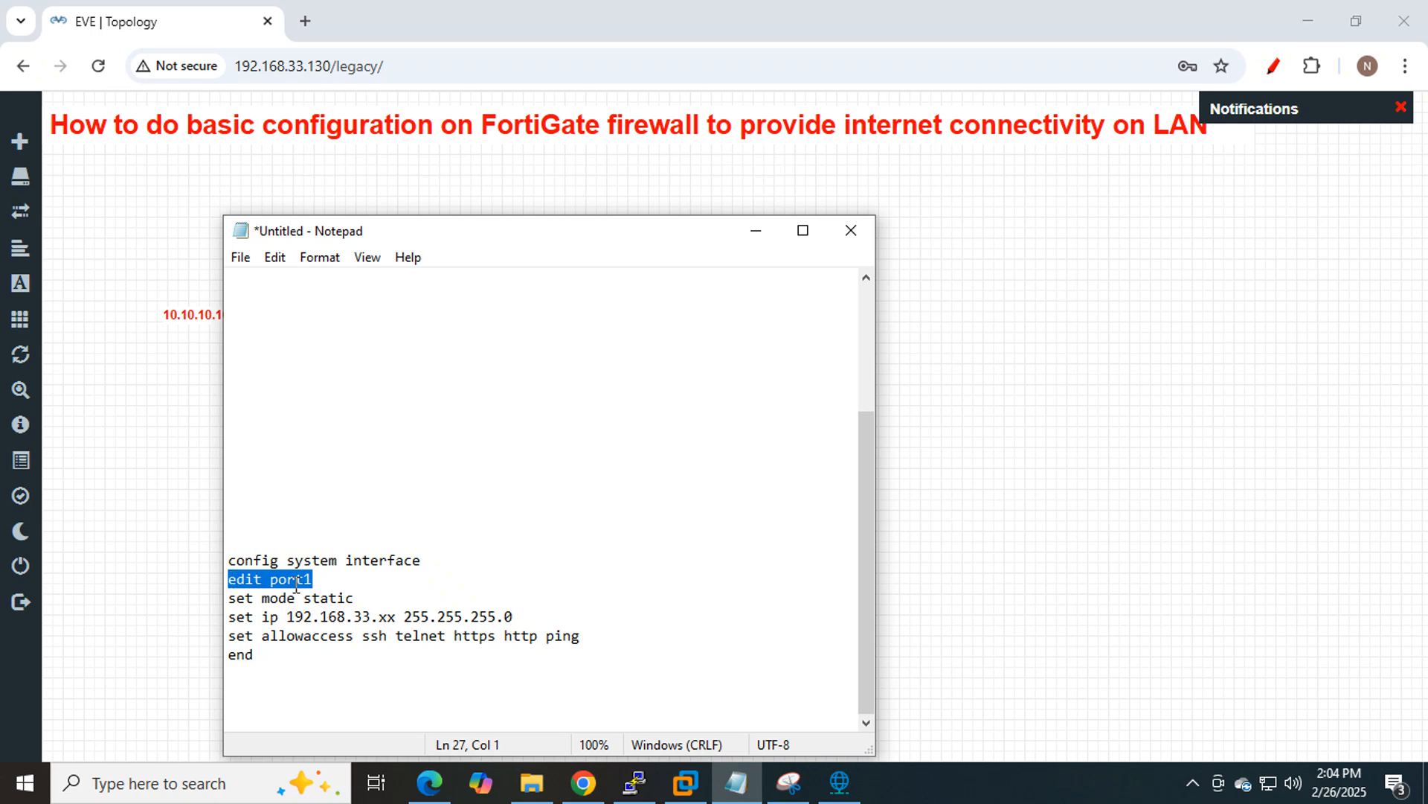
{"action": "left_click_drag", "start_coordinate": [229, 599], "coordinate": [354, 598]}
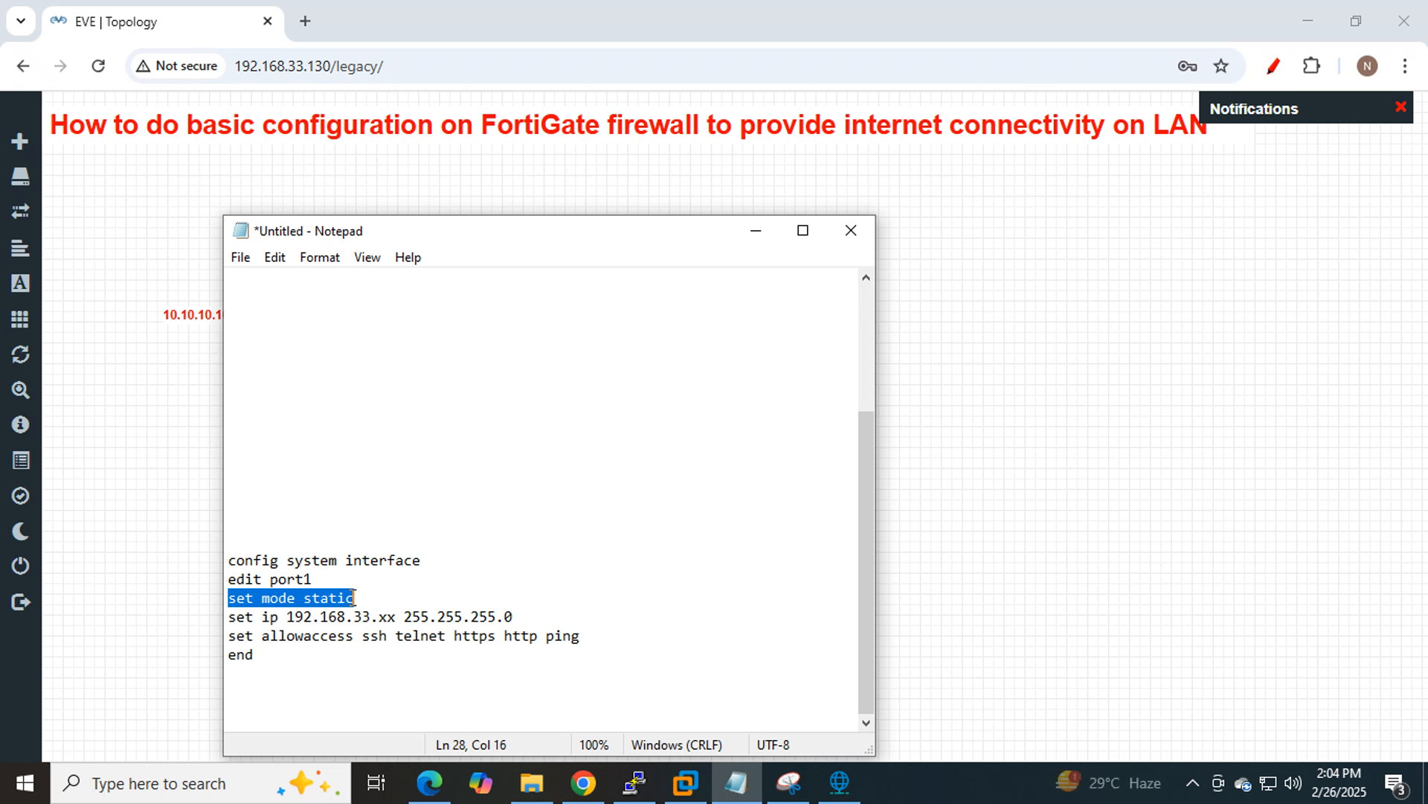
{"action": "left_click_drag", "start_coordinate": [229, 617], "coordinate": [523, 617]}
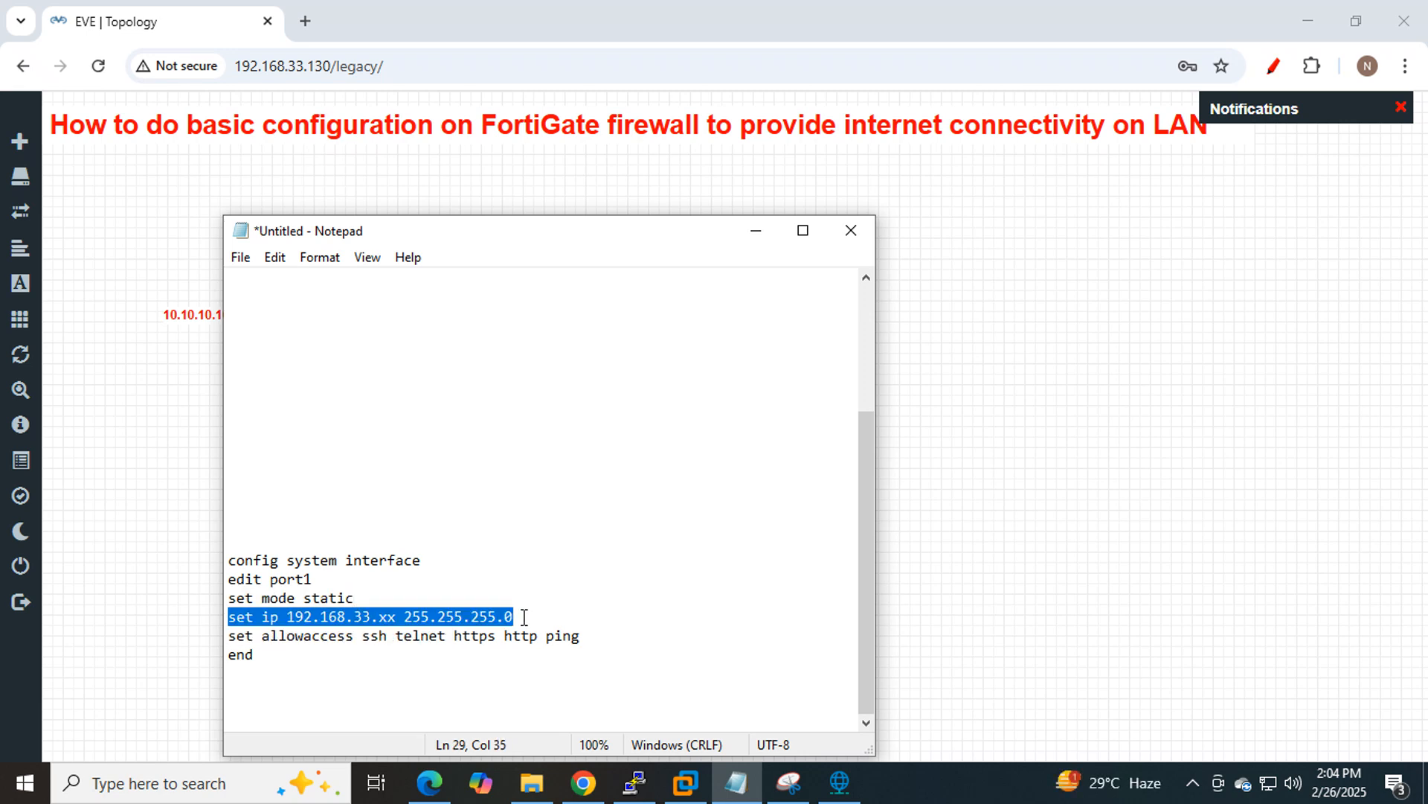
{"action": "left_click_drag", "start_coordinate": [230, 674], "coordinate": [229, 657]}
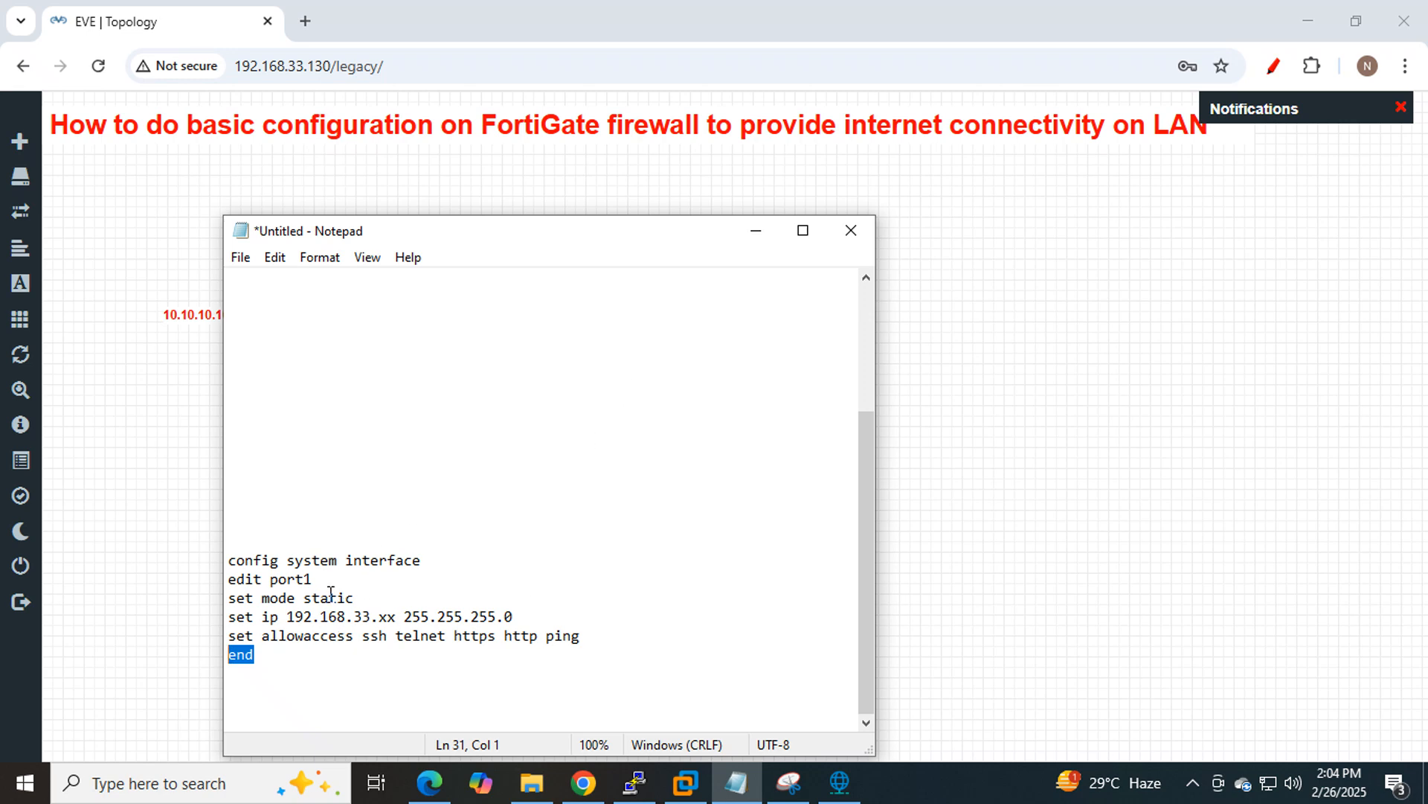
{"action": "left_click", "coordinate": [756, 230]}
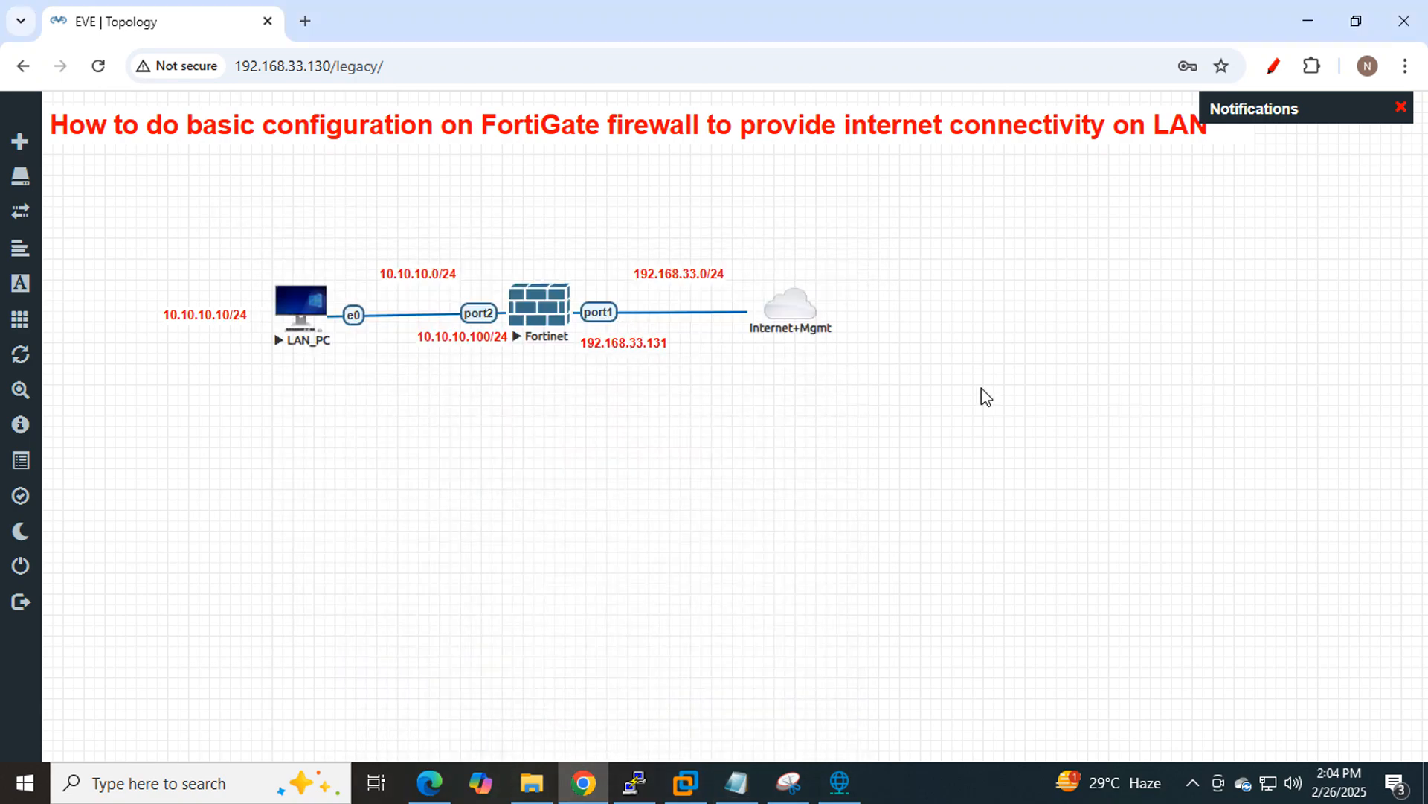
Nudge the Internet+Mgmt cloud node a little to the right.
{"action": "mouse_move", "coordinate": [788, 311]}
{"action": "left_click_drag", "start_coordinate": [802, 311], "coordinate": [827, 312]}
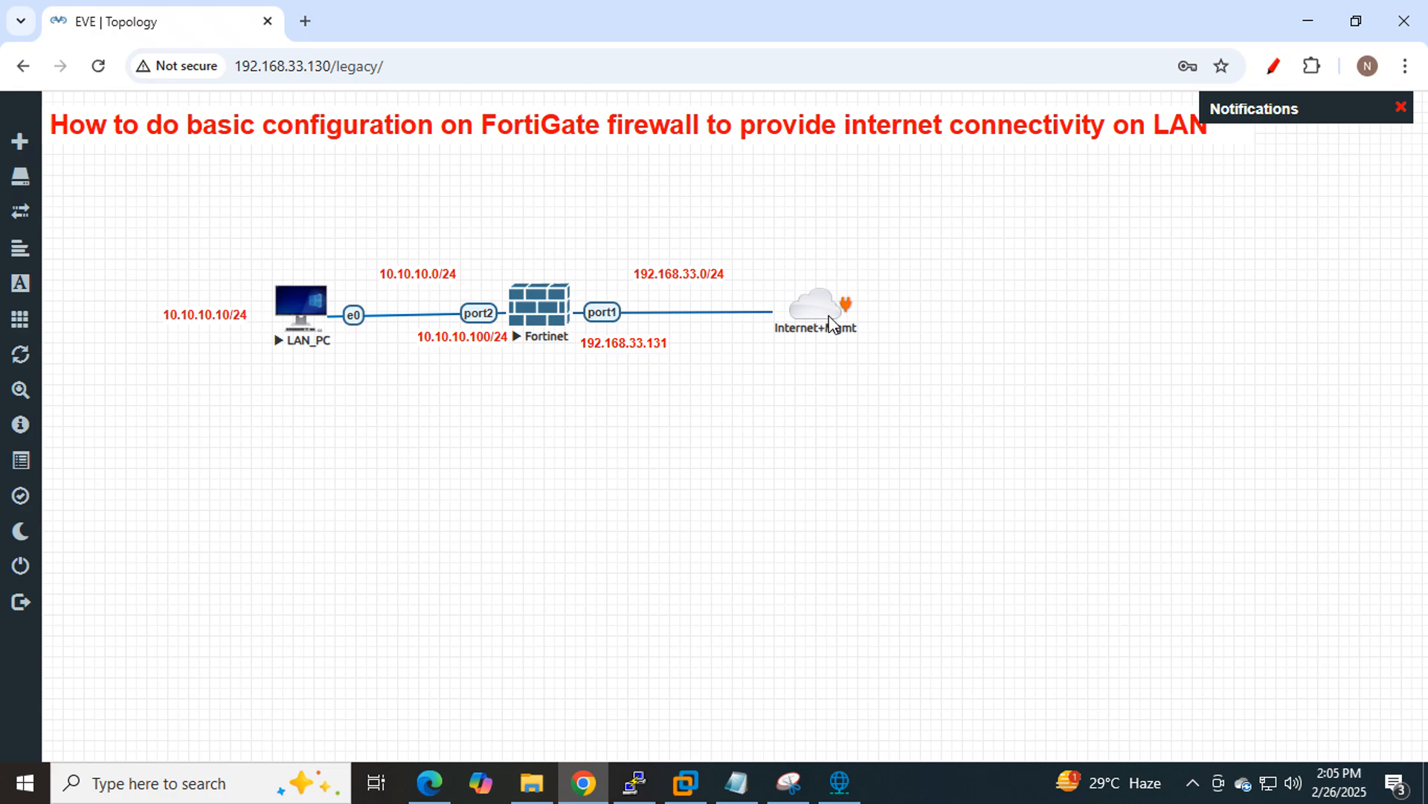
{"action": "left_click", "coordinate": [848, 789]}
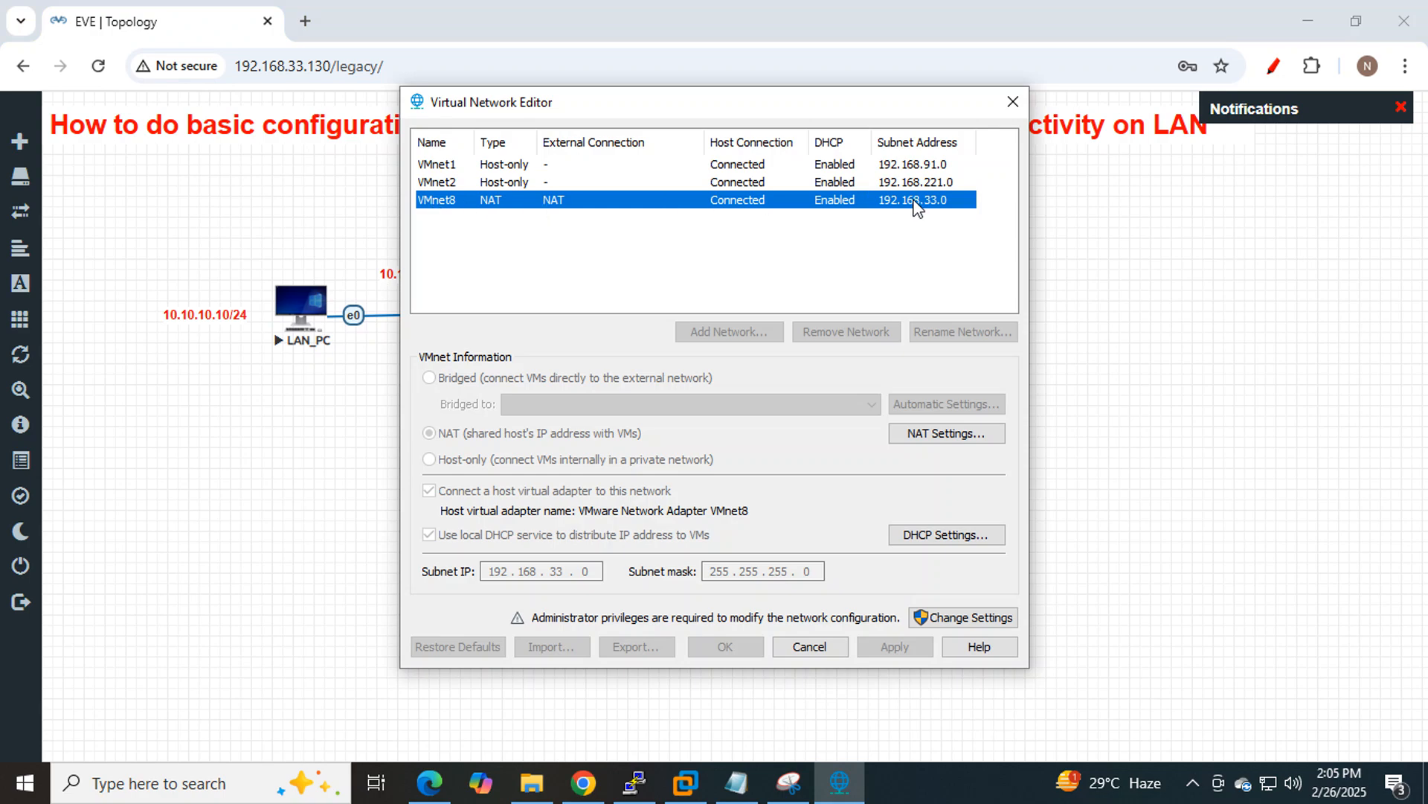
{"action": "left_click", "coordinate": [943, 433]}
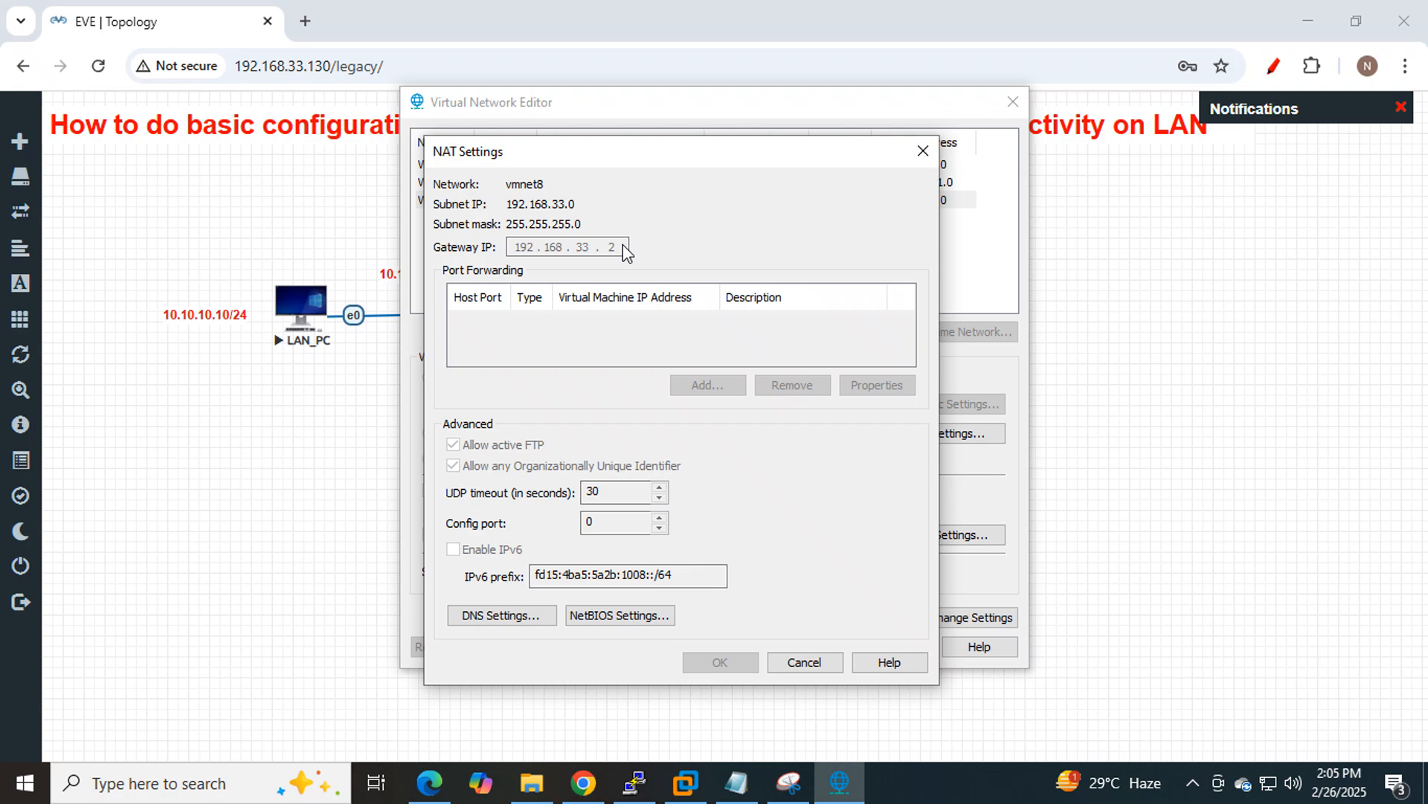
{"action": "left_click", "coordinate": [923, 151]}
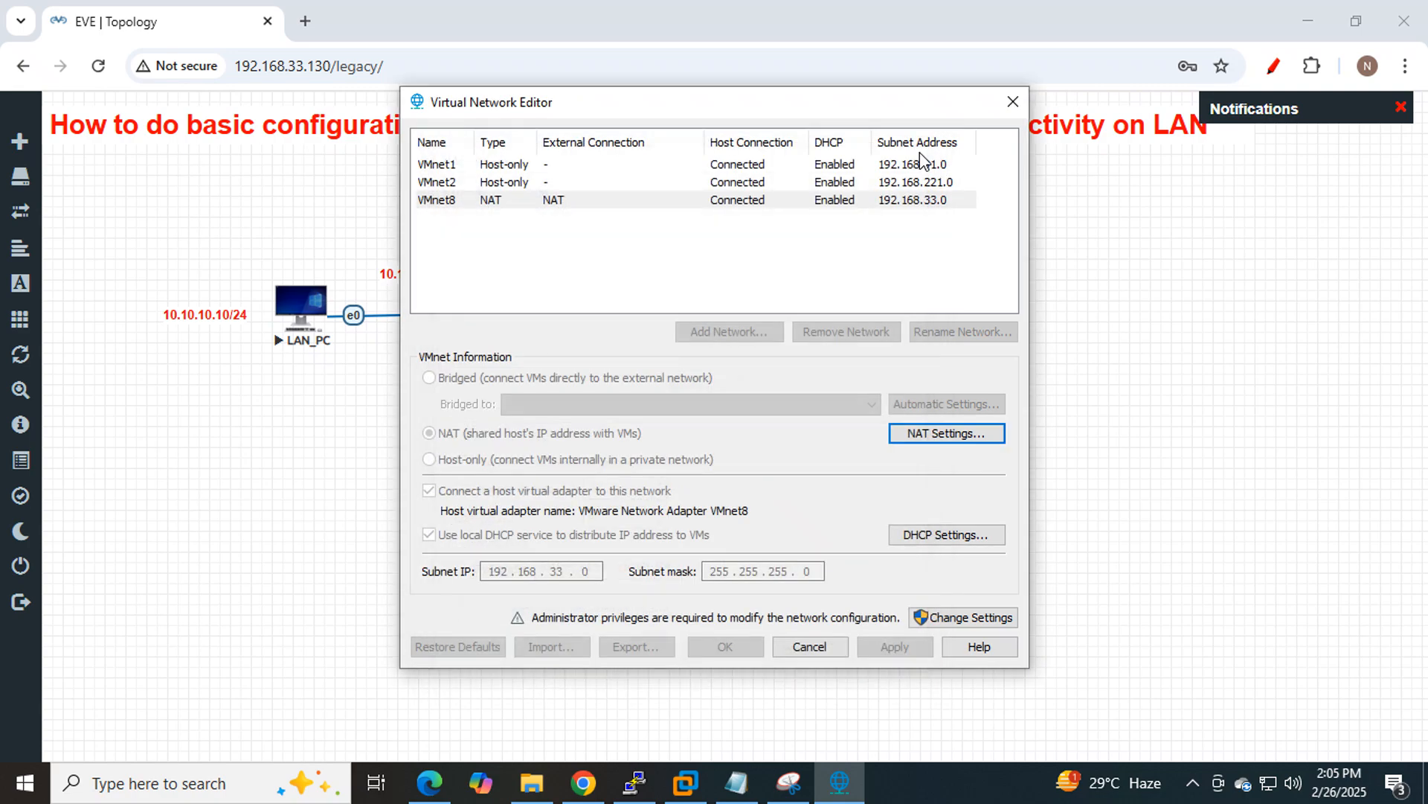
{"action": "left_click", "coordinate": [942, 433]}
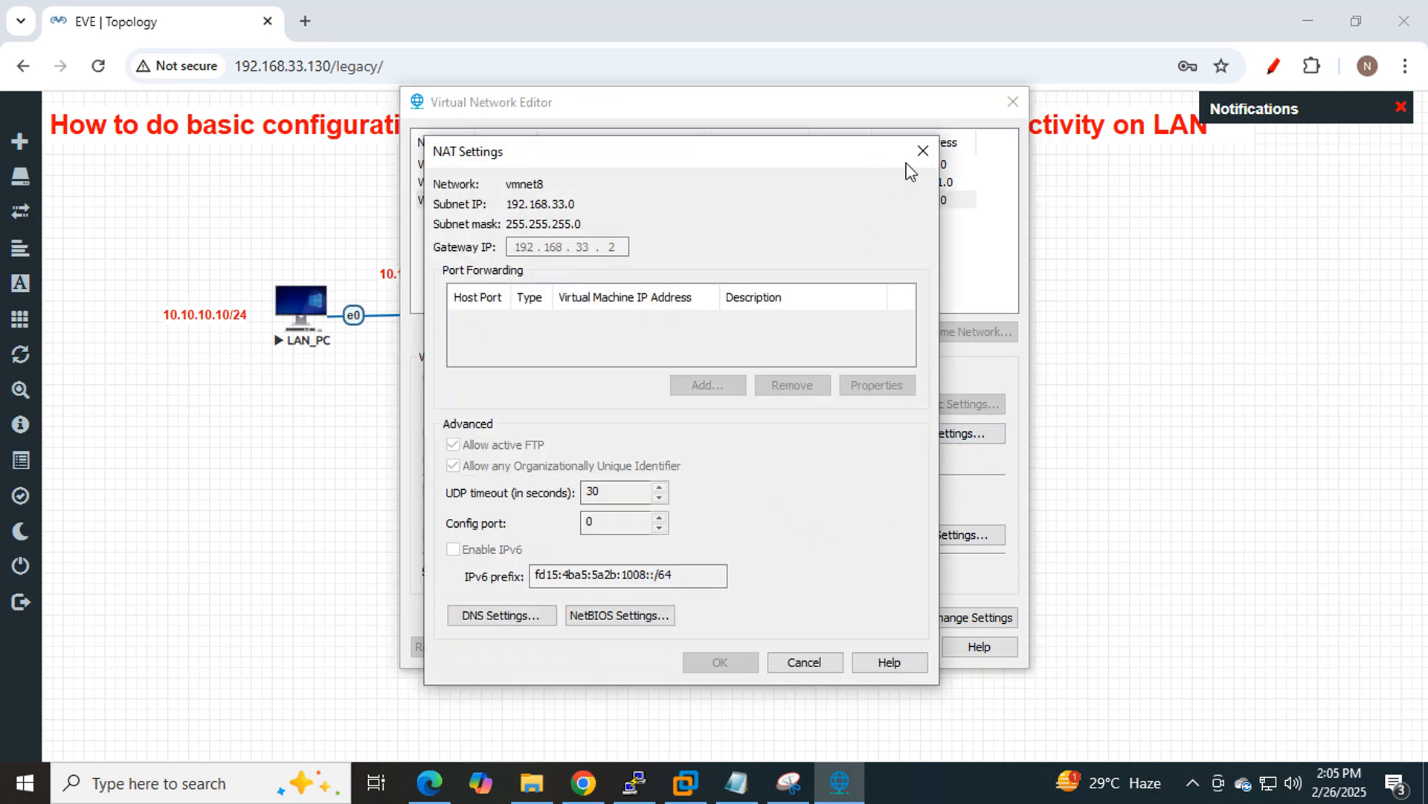
{"action": "left_click", "coordinate": [923, 151]}
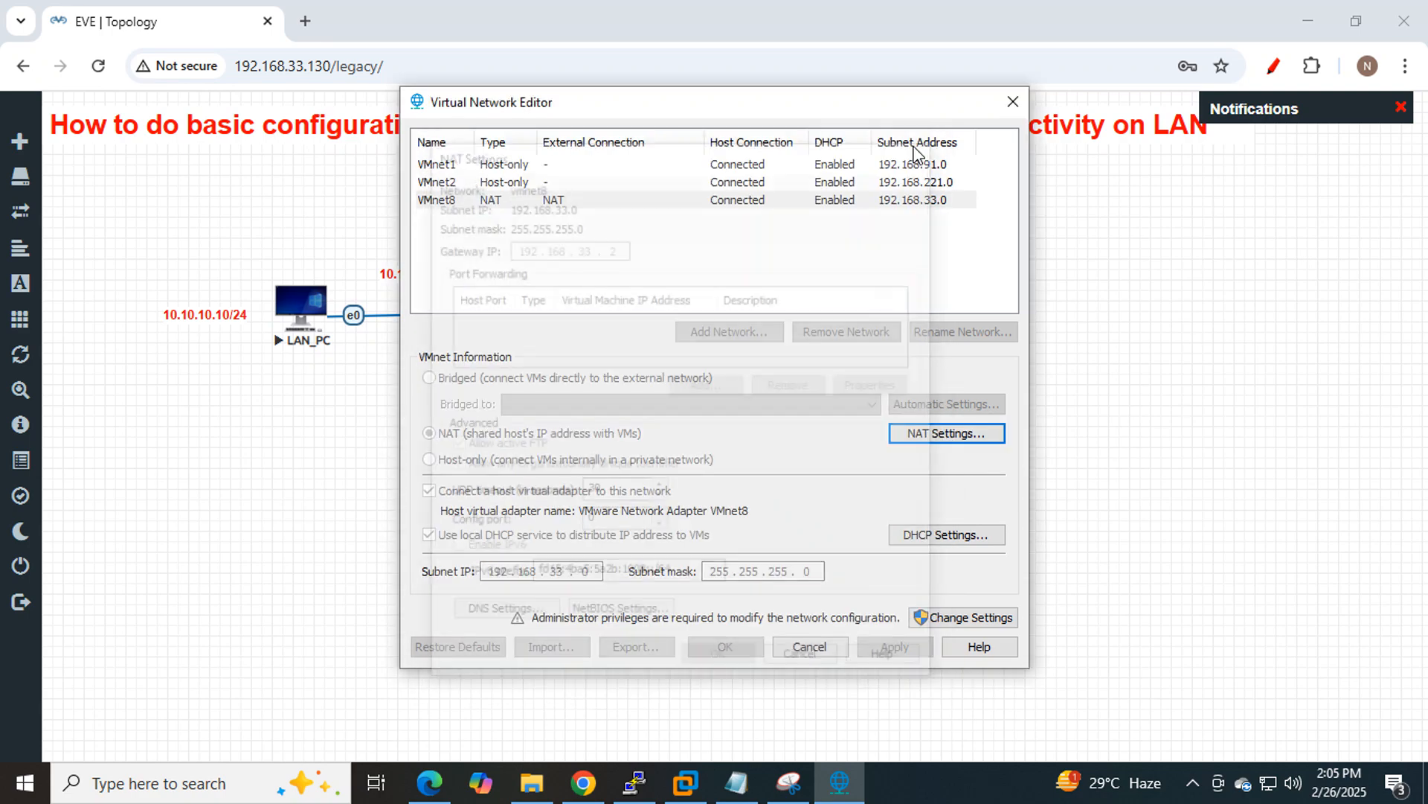
{"action": "left_click", "coordinate": [1011, 102]}
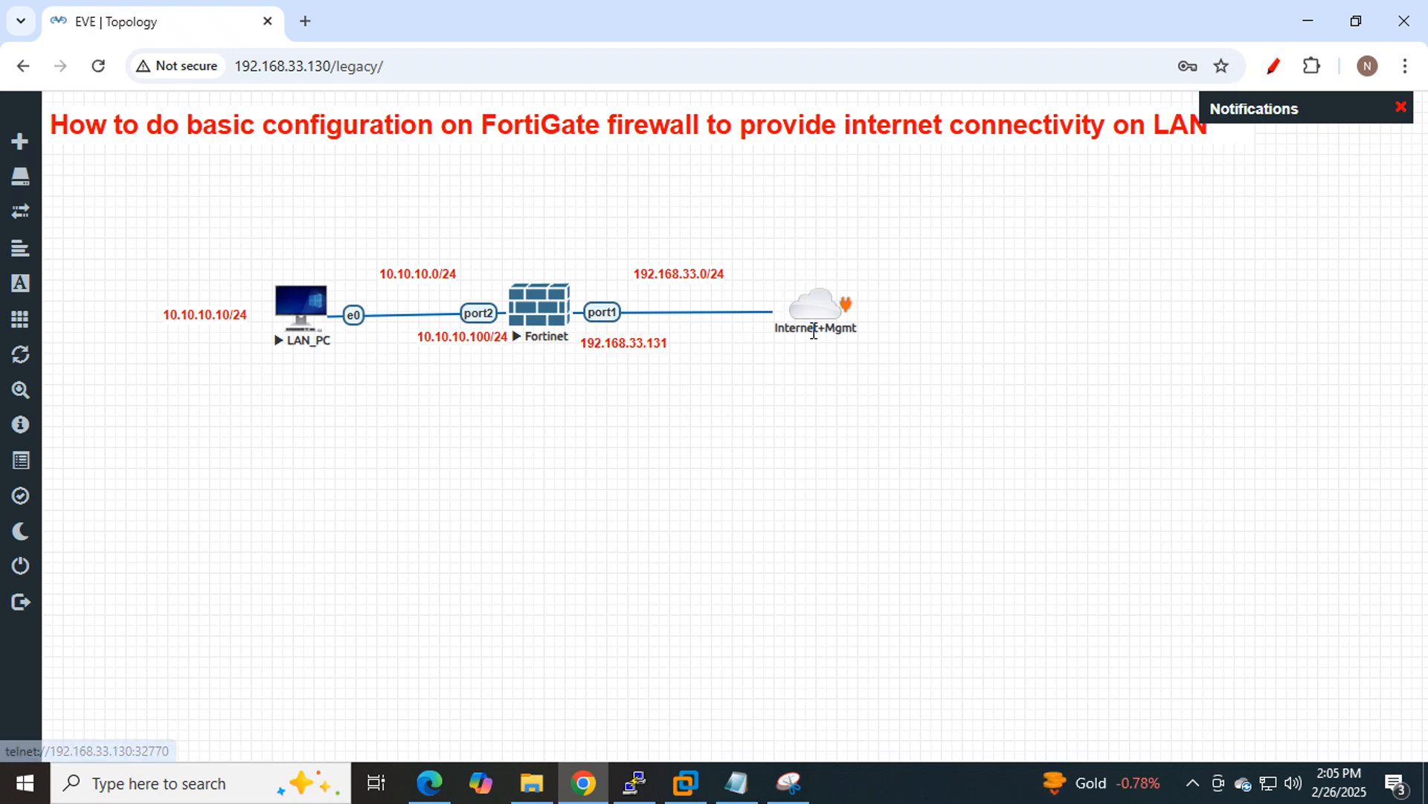
Duplicate the 192.168.33.0/24 label beside the Internet+Mgmt cloud and change it to 192.168.33.2/24.
{"action": "right_click", "coordinate": [672, 270]}
{"action": "left_click", "coordinate": [725, 316]}
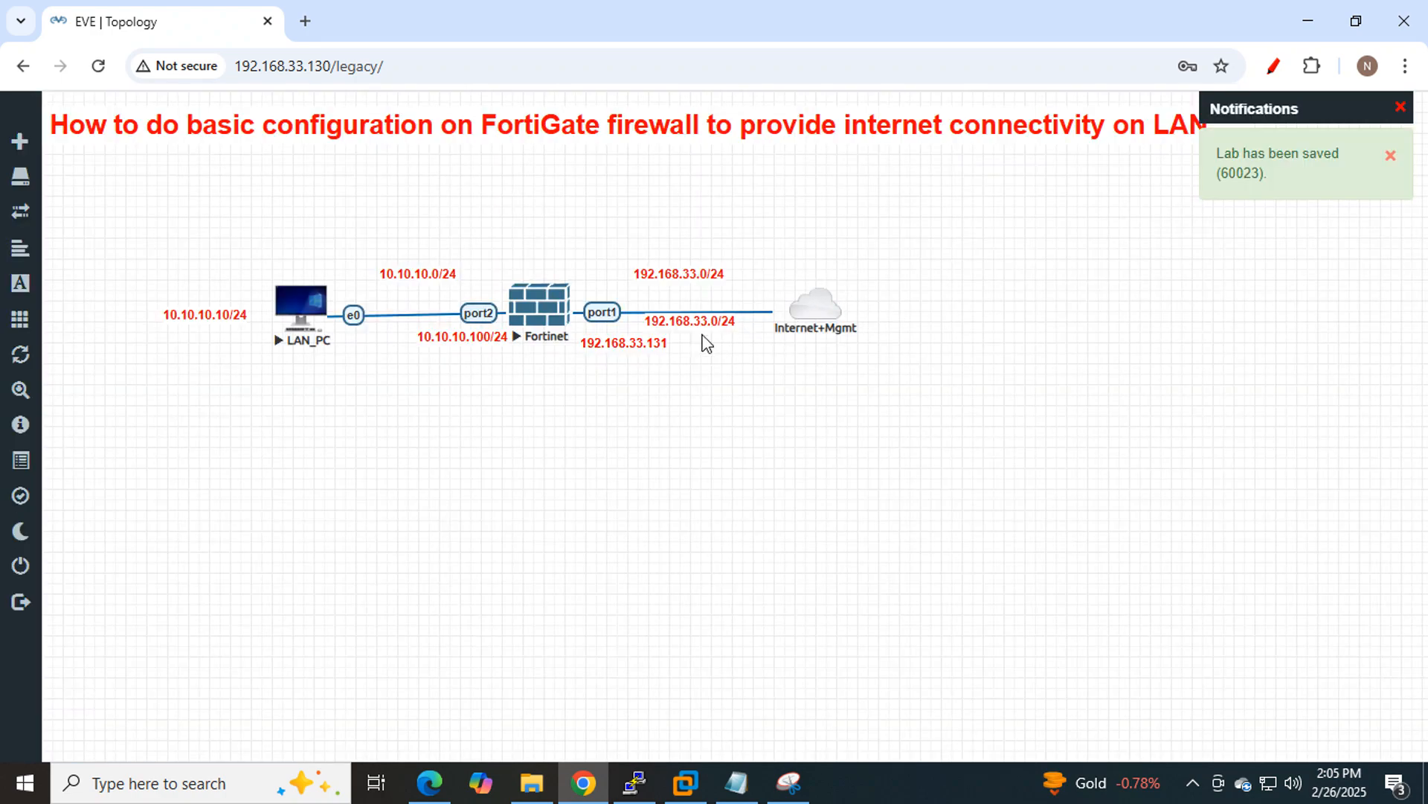
{"action": "left_click_drag", "start_coordinate": [685, 327], "coordinate": [893, 305]}
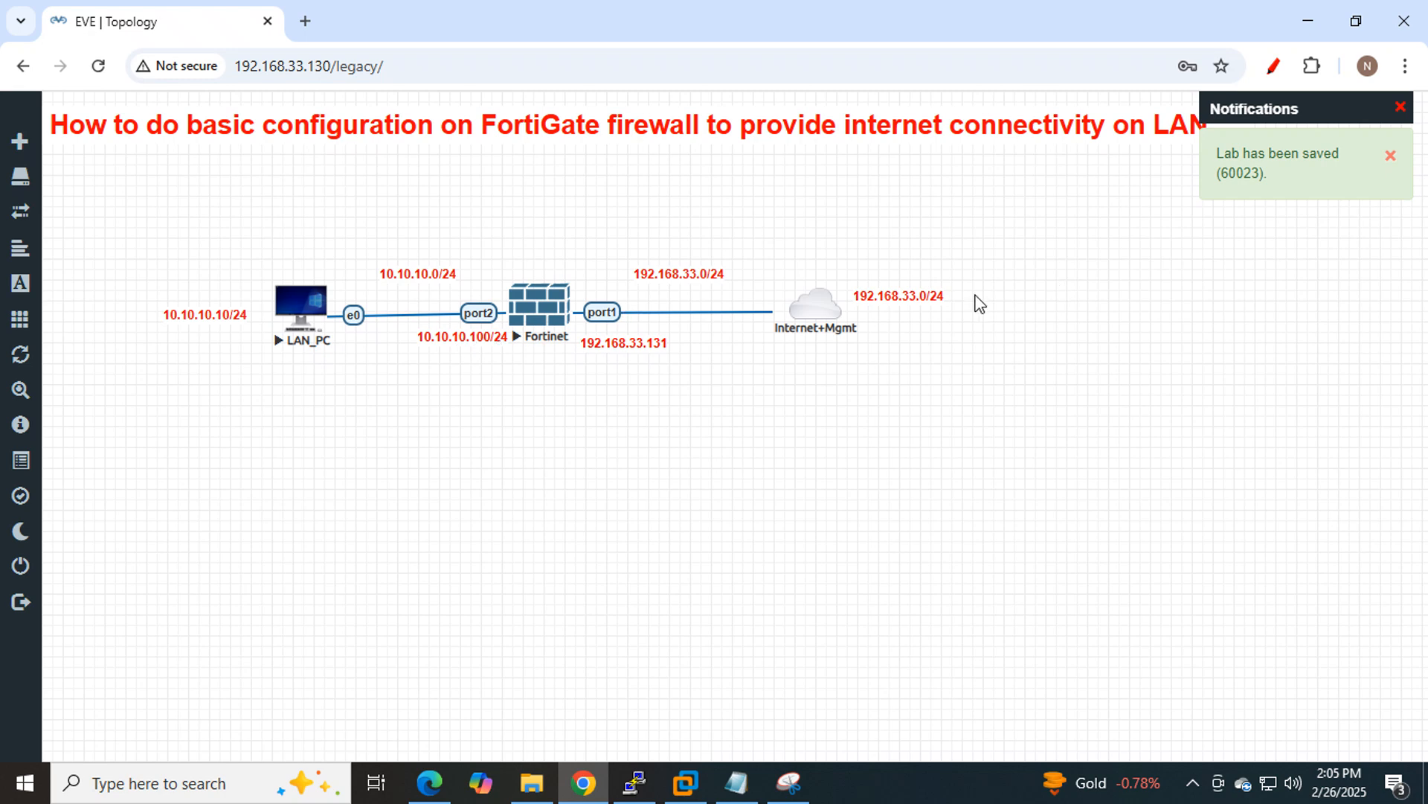
{"action": "left_click", "coordinate": [918, 296]}
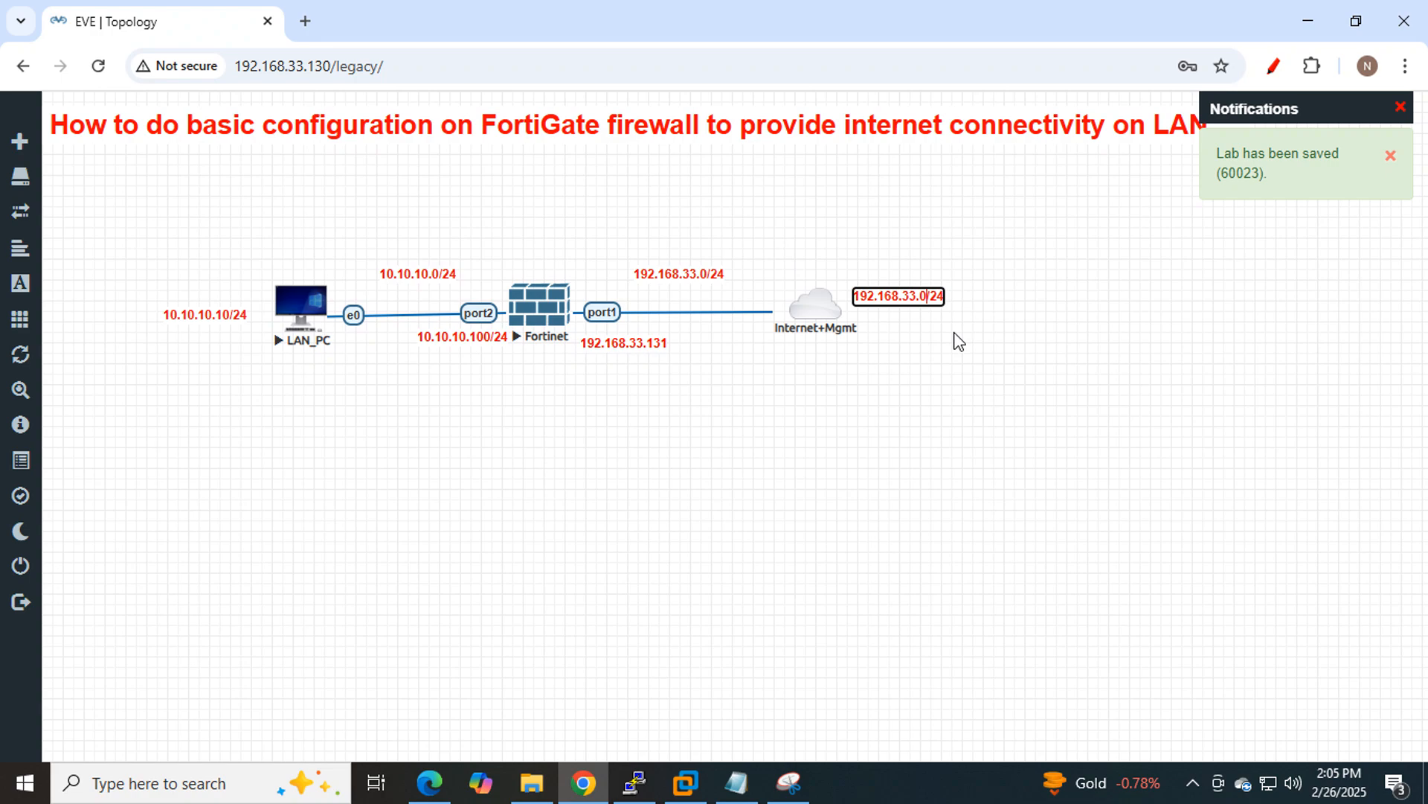
{"action": "key", "text": "BackSpace"}
{"action": "key", "text": "BackSpace"}
{"action": "key", "text": "BackSpace"}
{"action": "key", "text": "BackSpace"}
{"action": "type", "text": "2/24"}
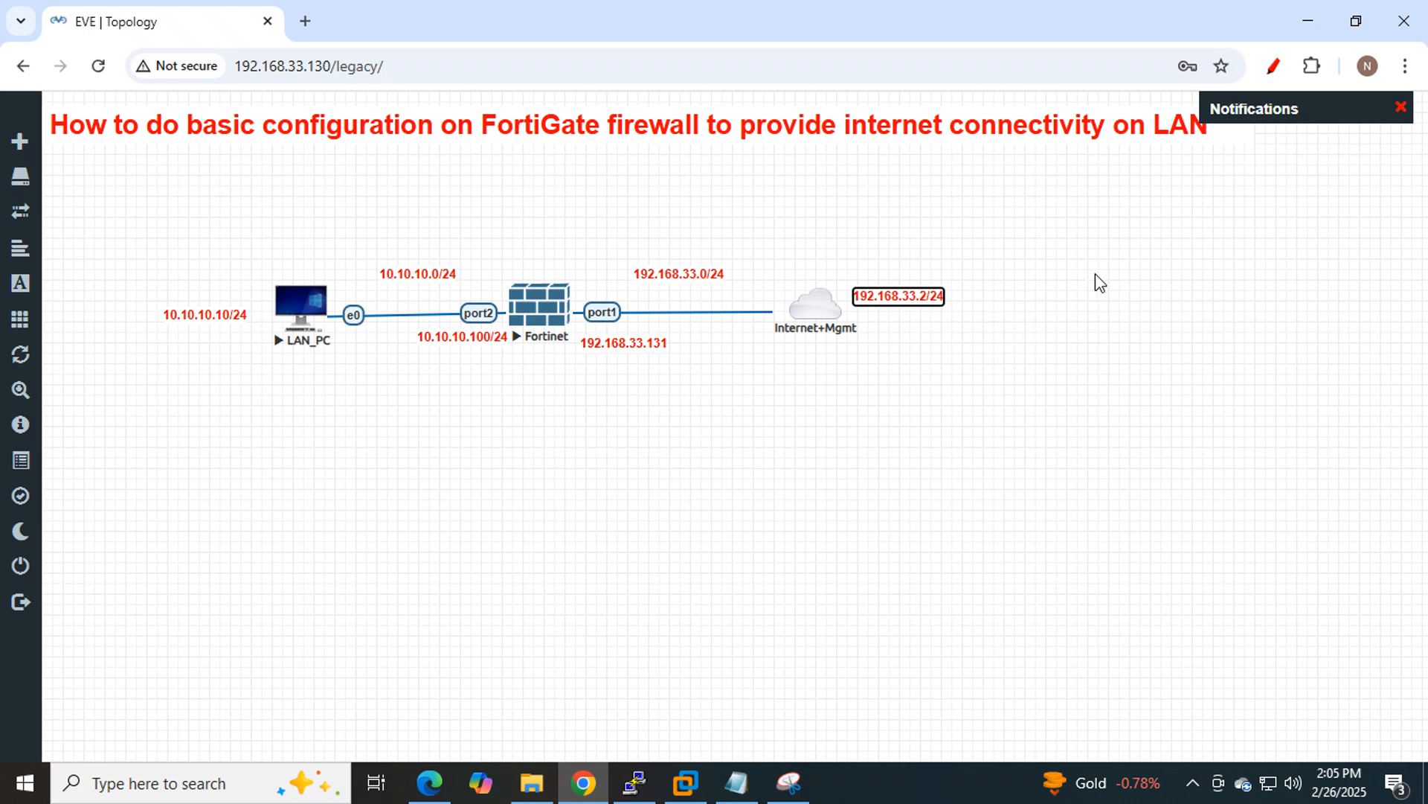
{"action": "left_click", "coordinate": [1045, 253]}
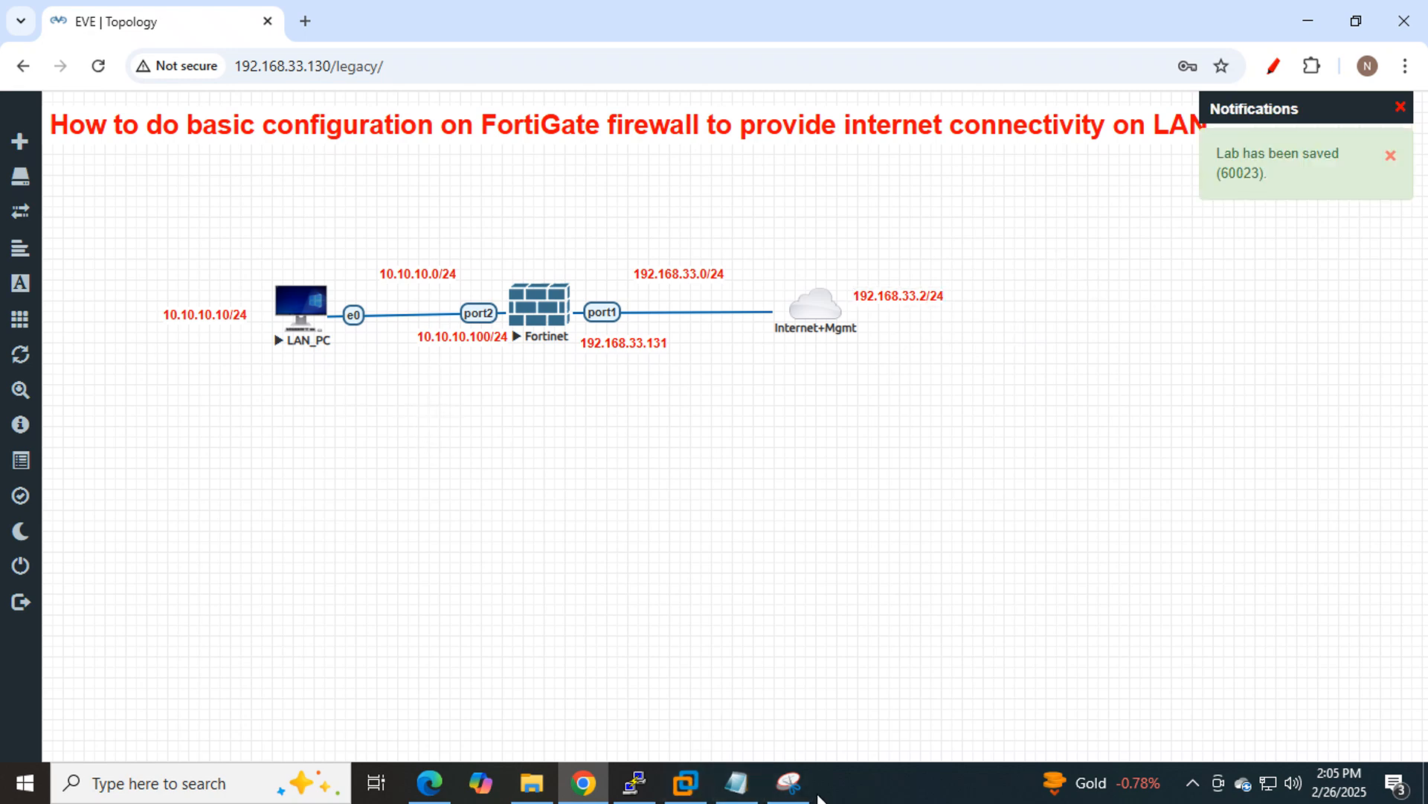
{"action": "left_click", "coordinate": [793, 785]}
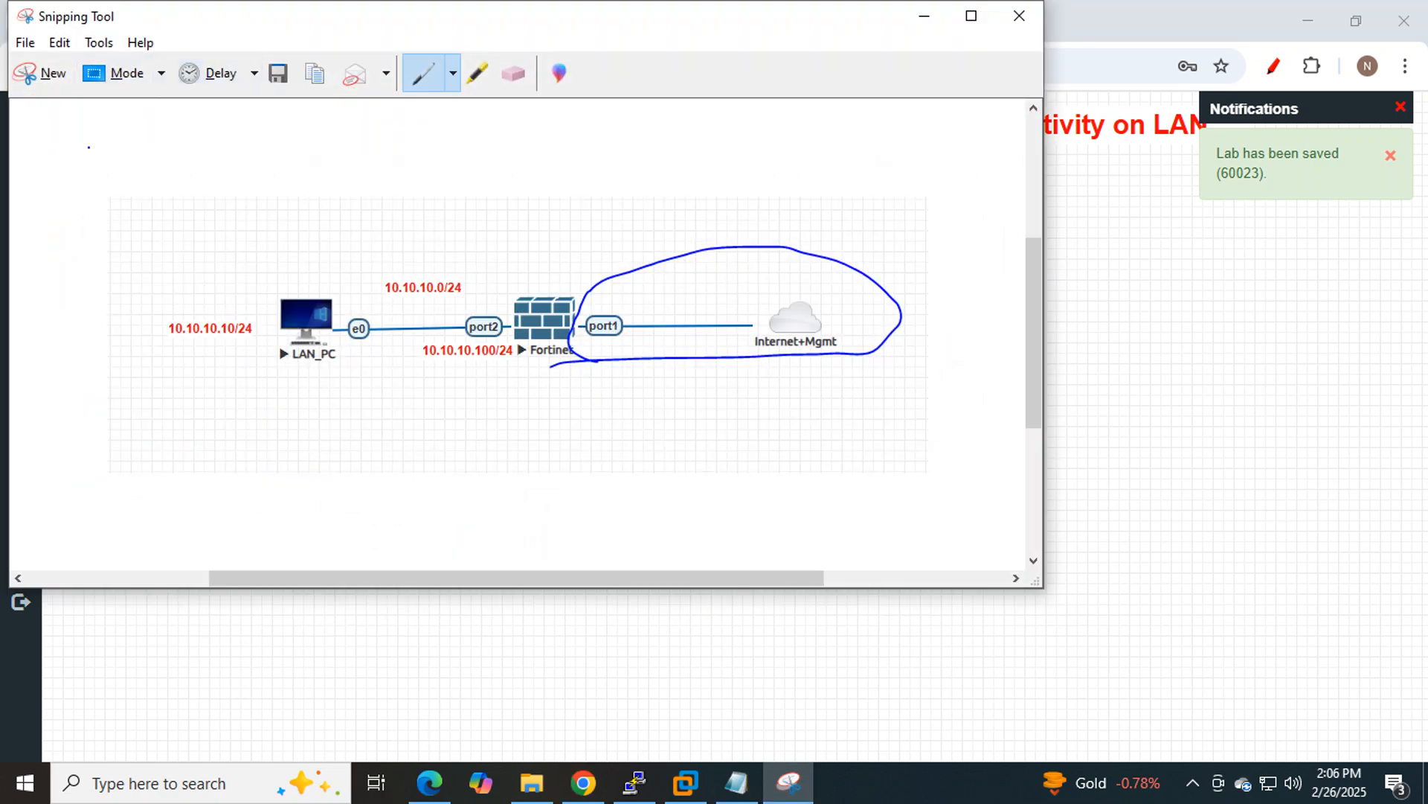
Take a new Snipping Tool capture of the updated topology diagram.
{"action": "left_click", "coordinate": [30, 75]}
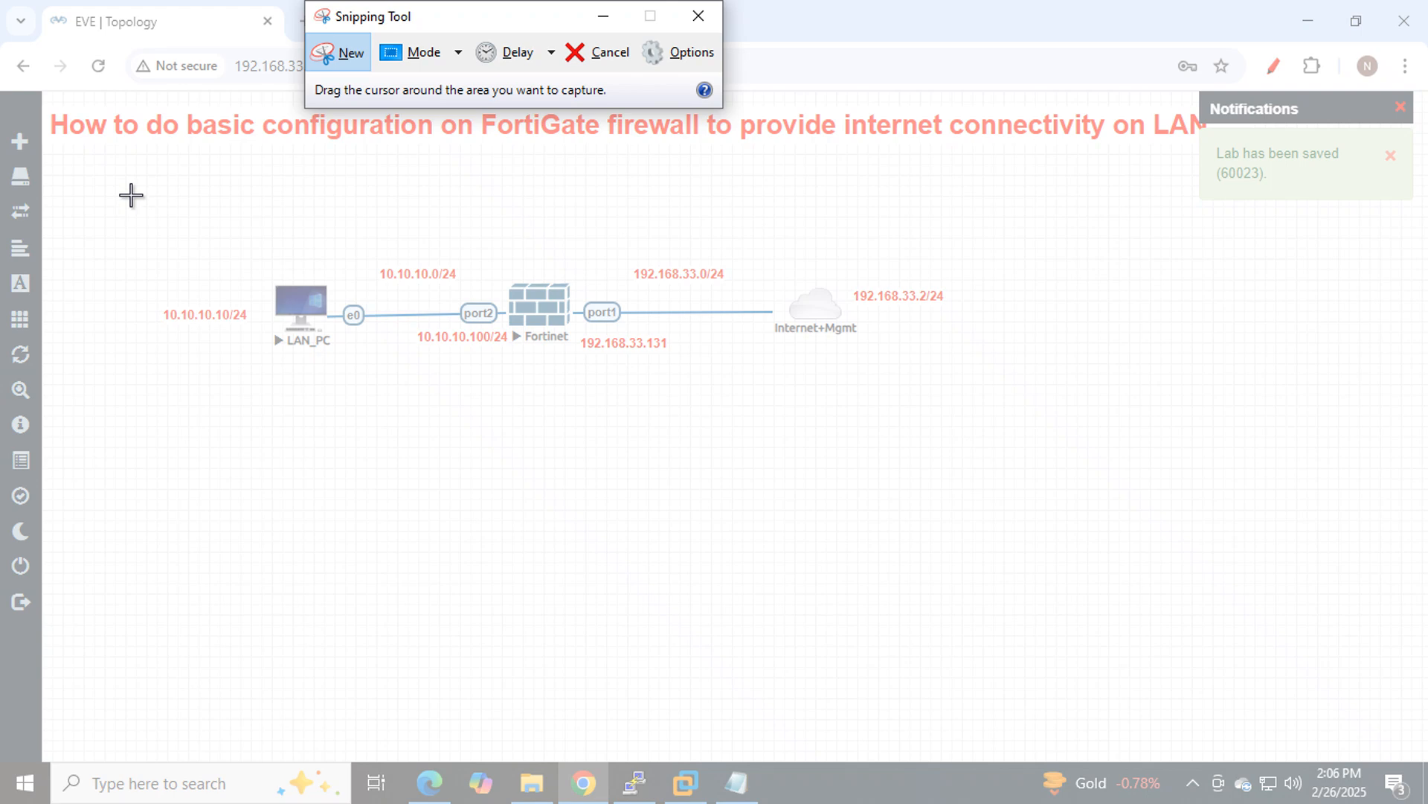
{"action": "left_click_drag", "start_coordinate": [131, 194], "coordinate": [1014, 480]}
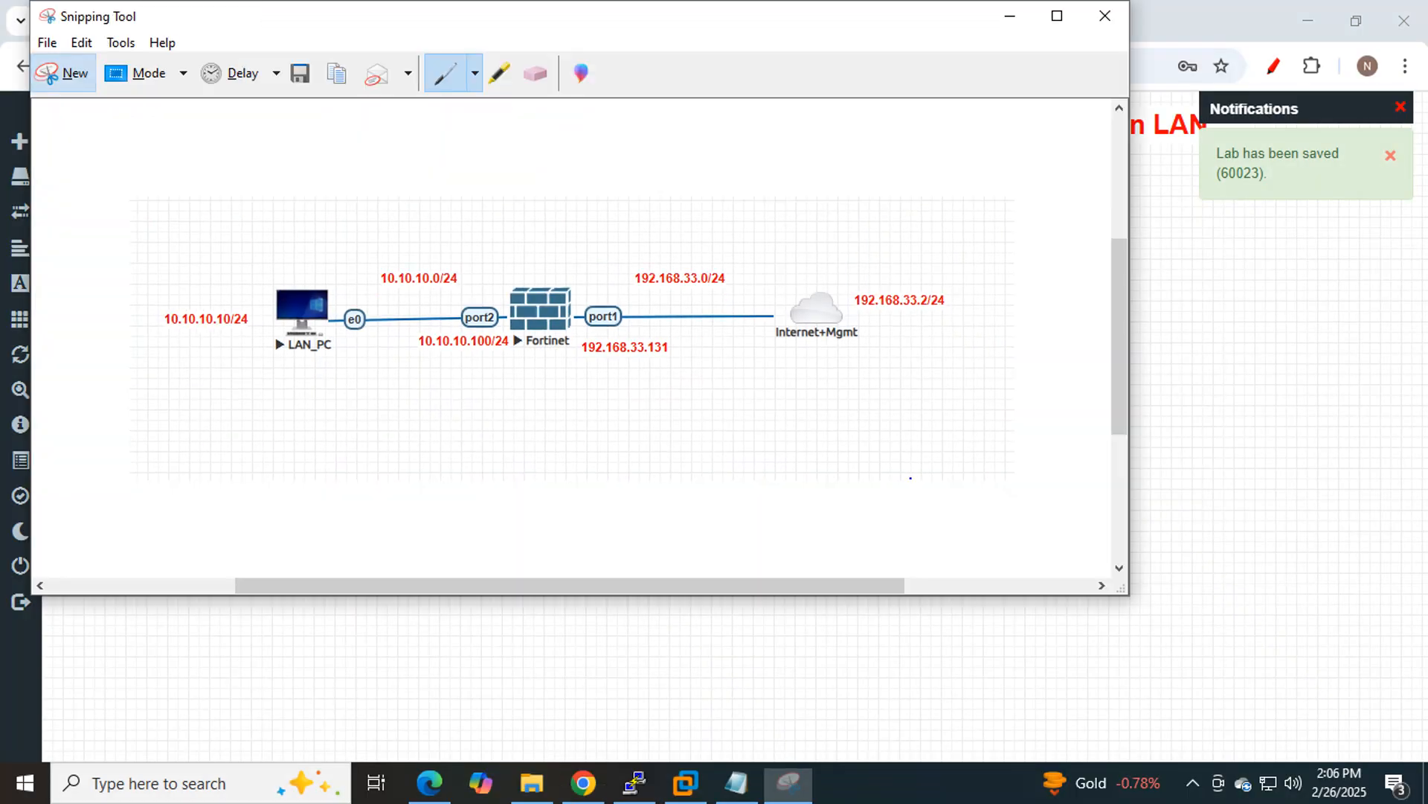
{"action": "left_click", "coordinate": [1010, 15]}
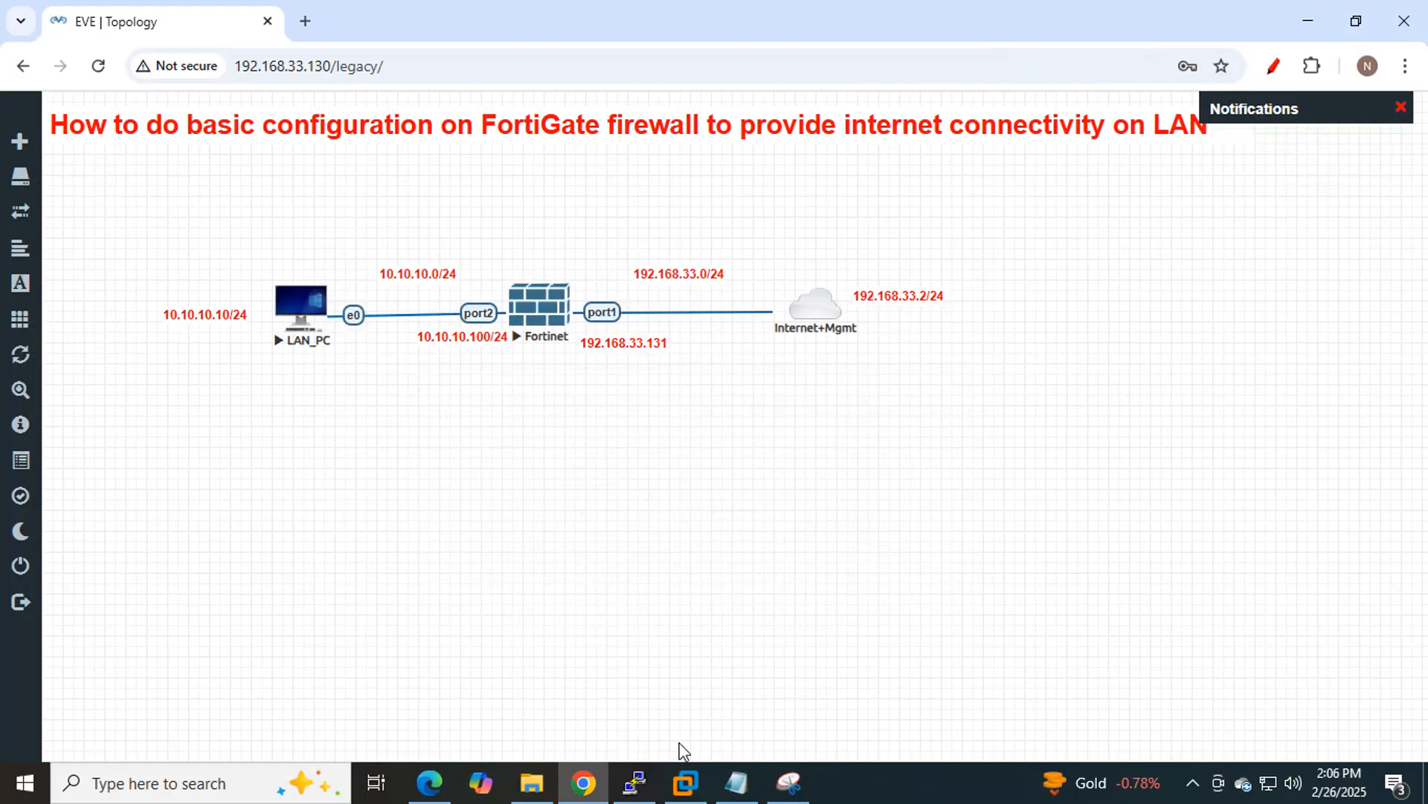
{"action": "left_click", "coordinate": [789, 783]}
Circle and underline LAN_PC and its 10.10.10.10/24 label, with an arrow to the cloud.
{"action": "mouse_move", "coordinate": [311, 401]}
{"action": "left_mouse_down"}
{"action": "mouse_move", "coordinate": [344, 380]}
{"action": "mouse_move", "coordinate": [294, 248]}
{"action": "mouse_move", "coordinate": [138, 370]}
{"action": "mouse_move", "coordinate": [328, 397]}
{"action": "left_mouse_up"}
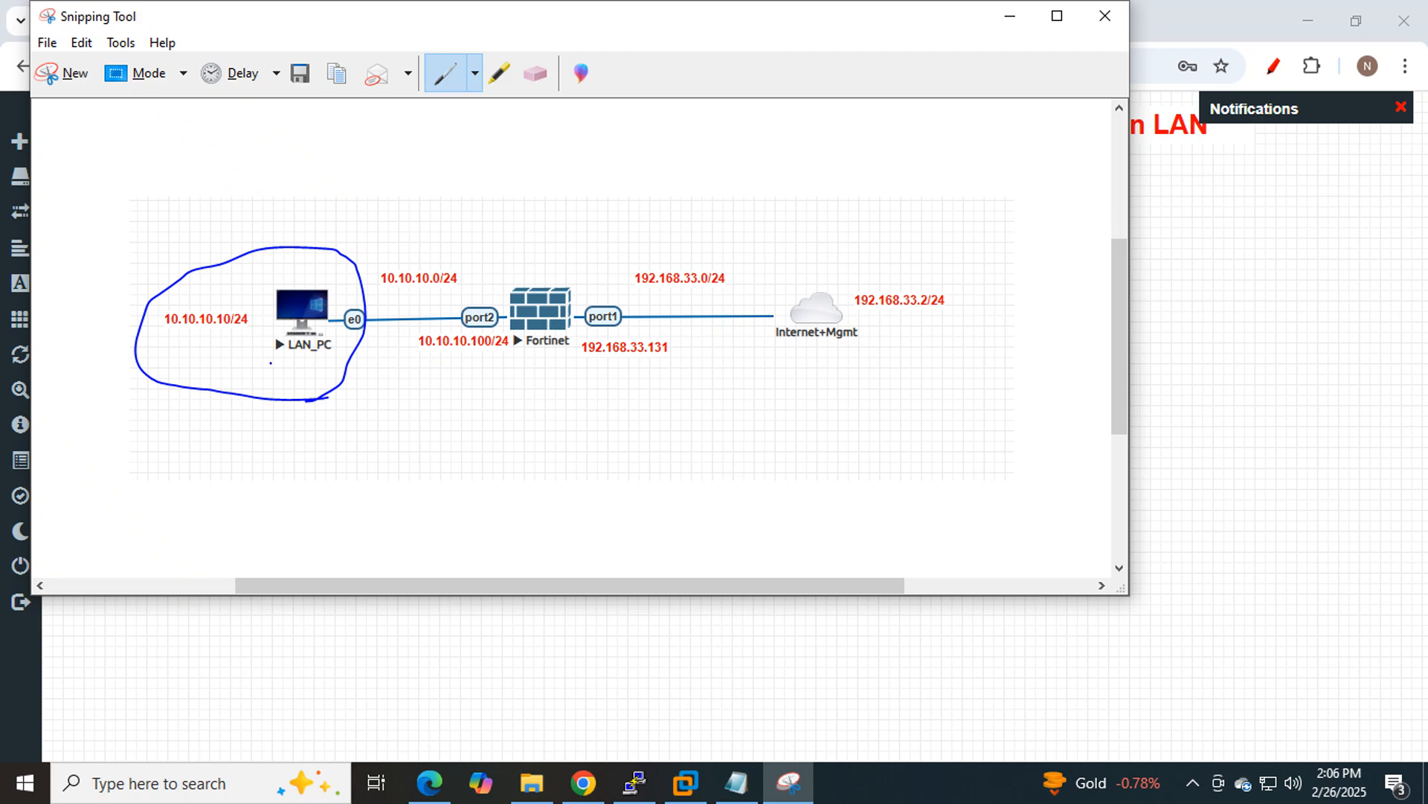
{"action": "mouse_move", "coordinate": [275, 363]}
{"action": "left_mouse_down"}
{"action": "mouse_move", "coordinate": [368, 305]}
{"action": "mouse_move", "coordinate": [748, 286]}
{"action": "mouse_move", "coordinate": [846, 305]}
{"action": "left_mouse_up"}
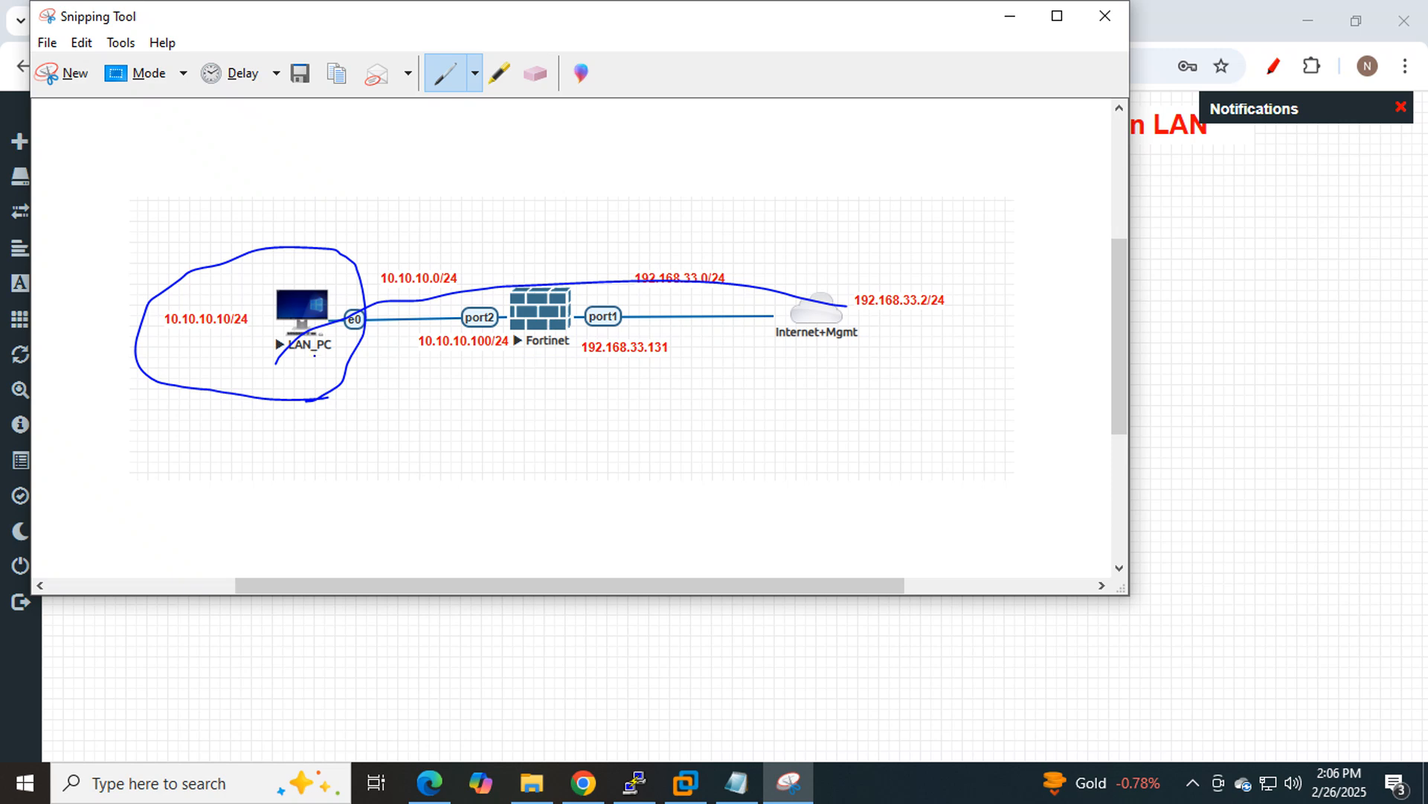
{"action": "mouse_move", "coordinate": [327, 365]}
{"action": "left_mouse_down"}
{"action": "mouse_move", "coordinate": [332, 240]}
{"action": "mouse_move", "coordinate": [256, 368]}
{"action": "mouse_move", "coordinate": [335, 358]}
{"action": "left_mouse_up"}
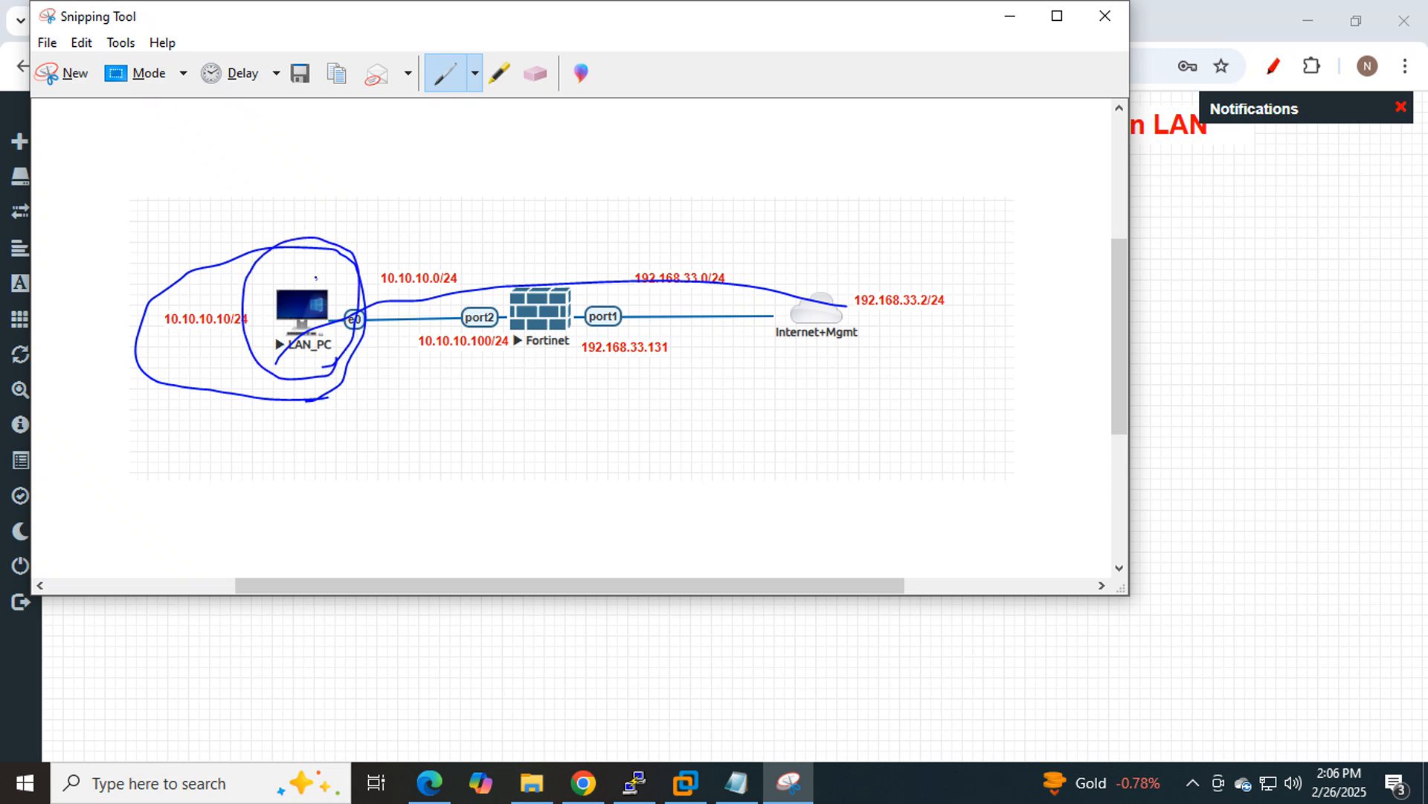
{"action": "left_click_drag", "start_coordinate": [317, 277], "coordinate": [428, 204]}
{"action": "left_click_drag", "start_coordinate": [334, 284], "coordinate": [428, 193]}
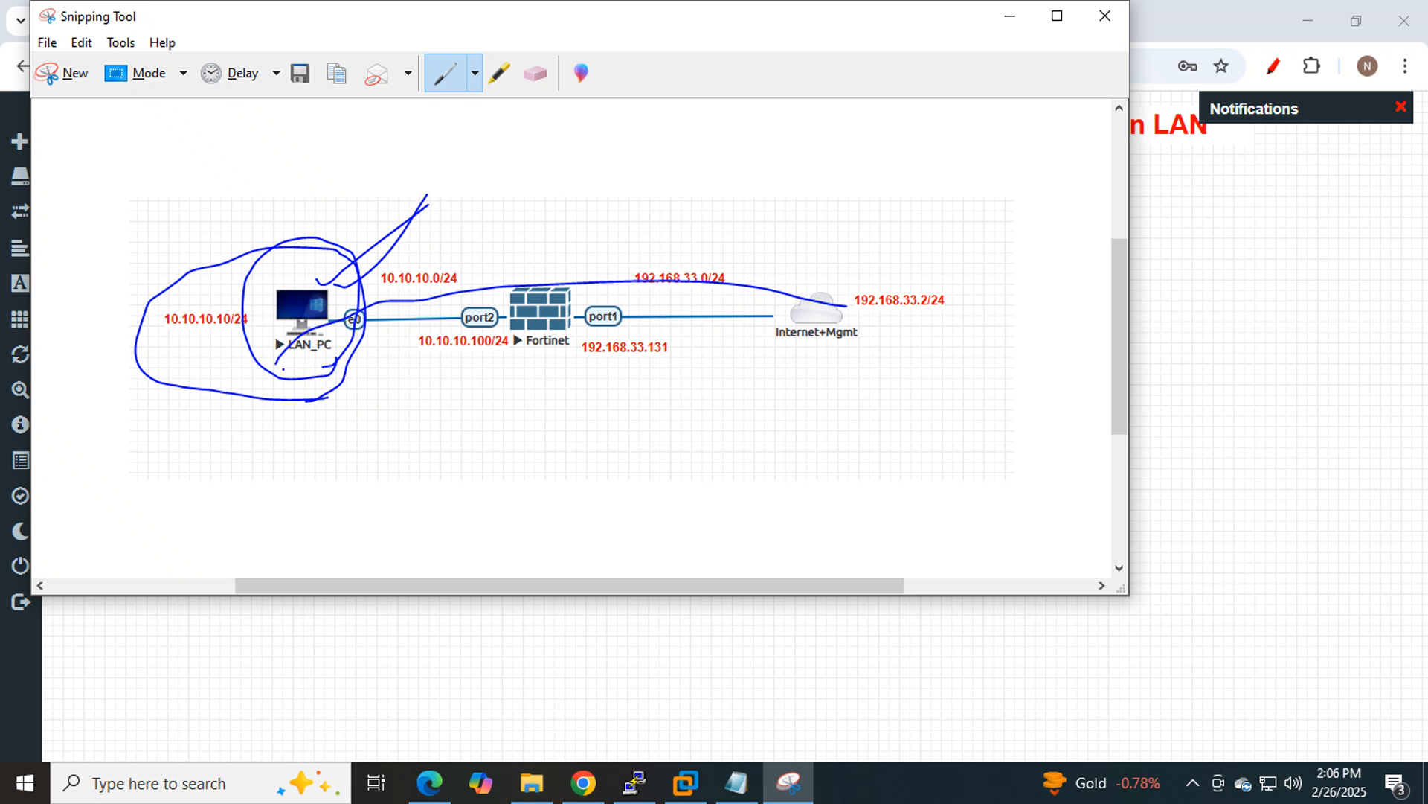
{"action": "left_click_drag", "start_coordinate": [282, 368], "coordinate": [375, 364]}
{"action": "left_click_drag", "start_coordinate": [156, 340], "coordinate": [254, 342]}
{"action": "mouse_move", "coordinate": [301, 355]}
{"action": "left_mouse_down"}
{"action": "mouse_move", "coordinate": [326, 307]}
{"action": "mouse_move", "coordinate": [790, 305]}
{"action": "mouse_move", "coordinate": [770, 325]}
{"action": "left_mouse_up"}
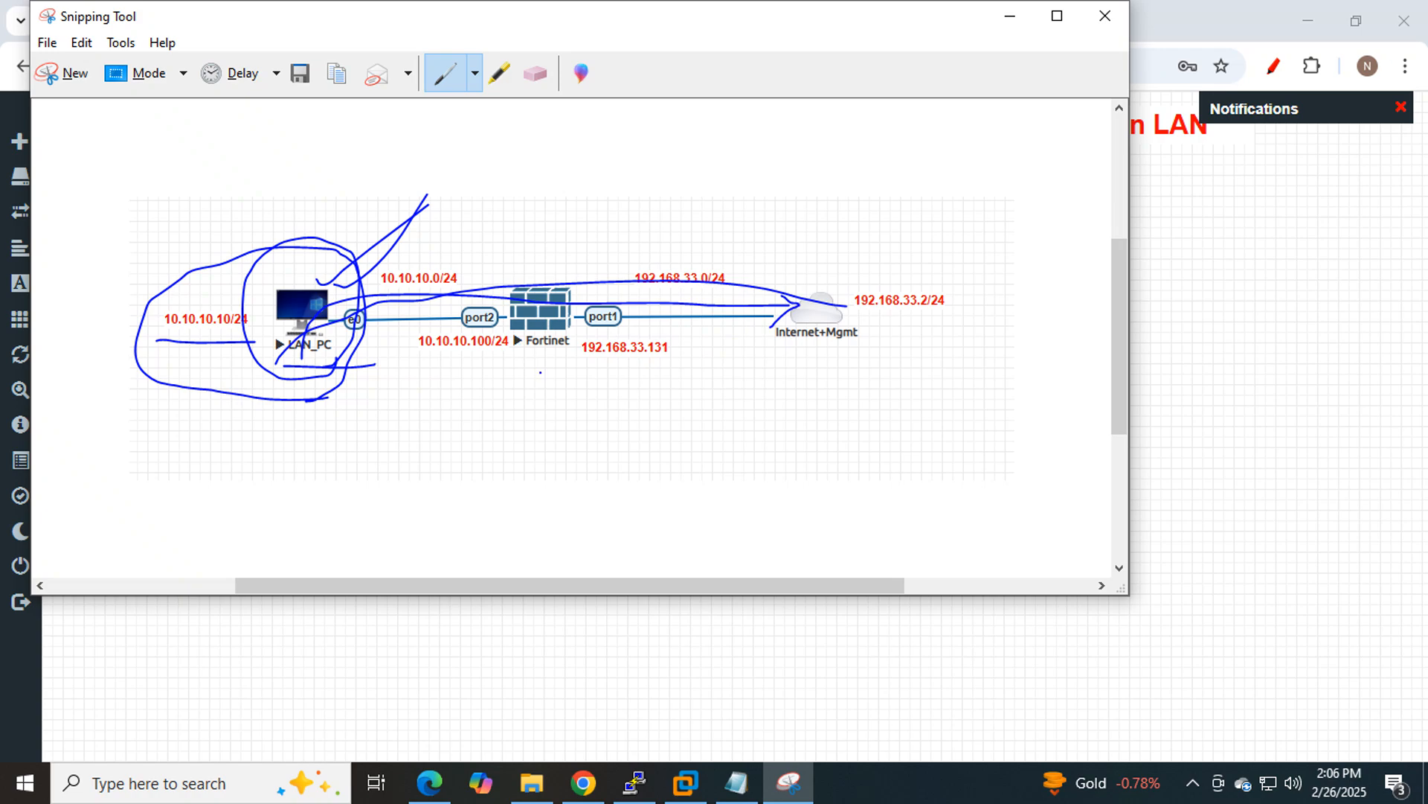
Circle the Fortinet firewall and Internet+Mgmt cloud, and add check marks above the firewall.
{"action": "mouse_move", "coordinate": [538, 382]}
{"action": "left_mouse_down"}
{"action": "mouse_move", "coordinate": [511, 376]}
{"action": "mouse_move", "coordinate": [477, 216]}
{"action": "mouse_move", "coordinate": [602, 253]}
{"action": "mouse_move", "coordinate": [525, 381]}
{"action": "left_mouse_up"}
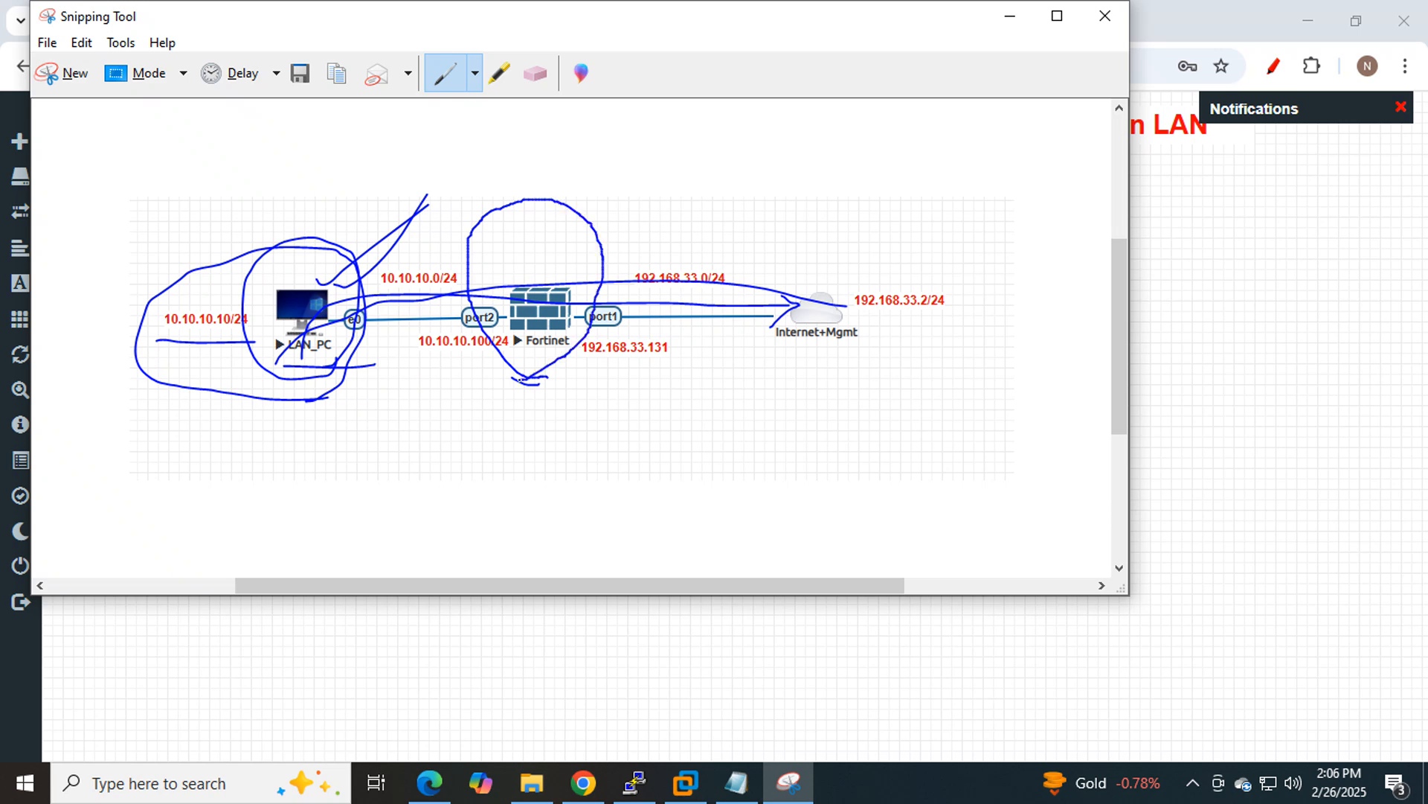
{"action": "mouse_move", "coordinate": [784, 375]}
{"action": "left_mouse_down"}
{"action": "mouse_move", "coordinate": [856, 217]}
{"action": "mouse_move", "coordinate": [834, 384]}
{"action": "mouse_move", "coordinate": [770, 381]}
{"action": "left_mouse_up"}
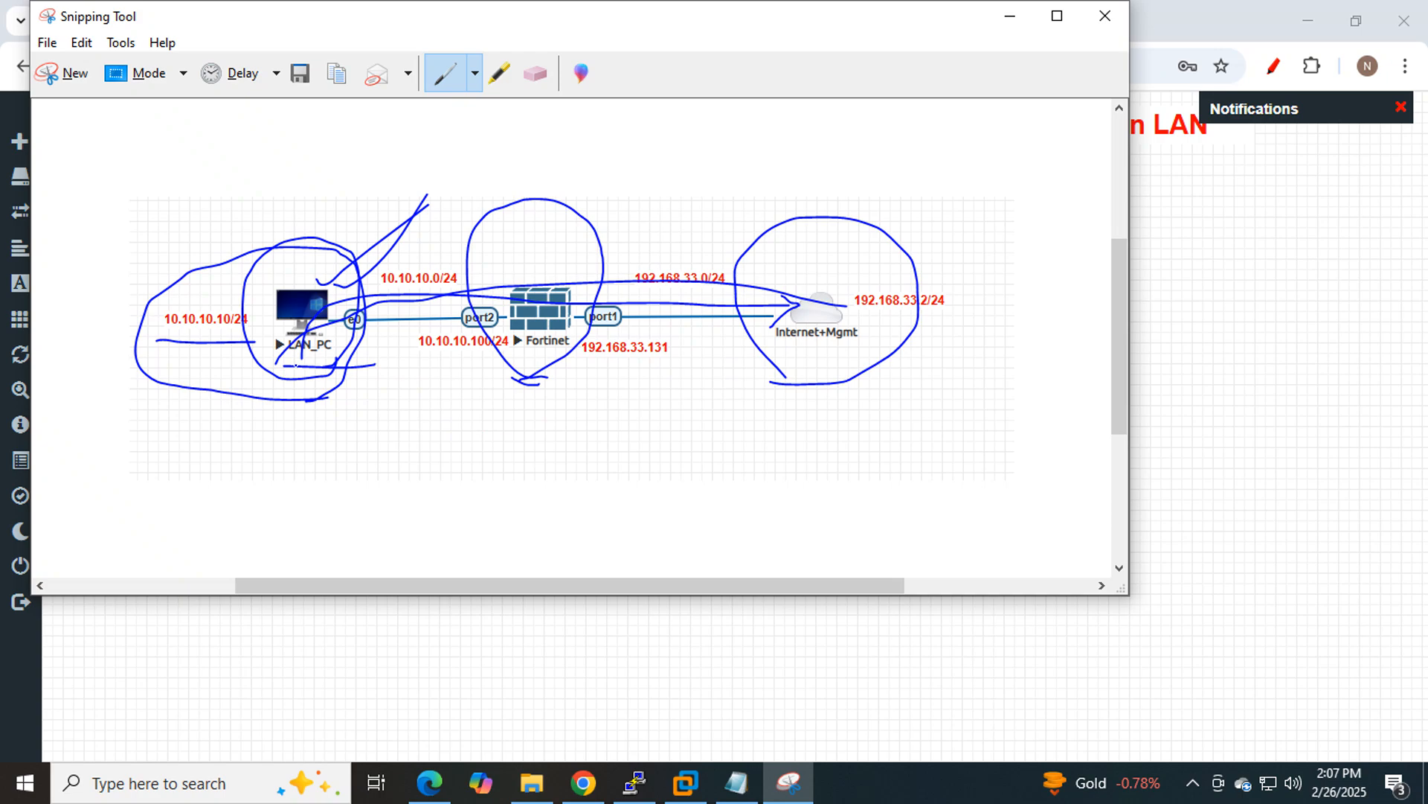
{"action": "mouse_move", "coordinate": [296, 365]}
{"action": "left_mouse_down"}
{"action": "mouse_move", "coordinate": [363, 346]}
{"action": "mouse_move", "coordinate": [268, 262]}
{"action": "mouse_move", "coordinate": [283, 338]}
{"action": "left_mouse_up"}
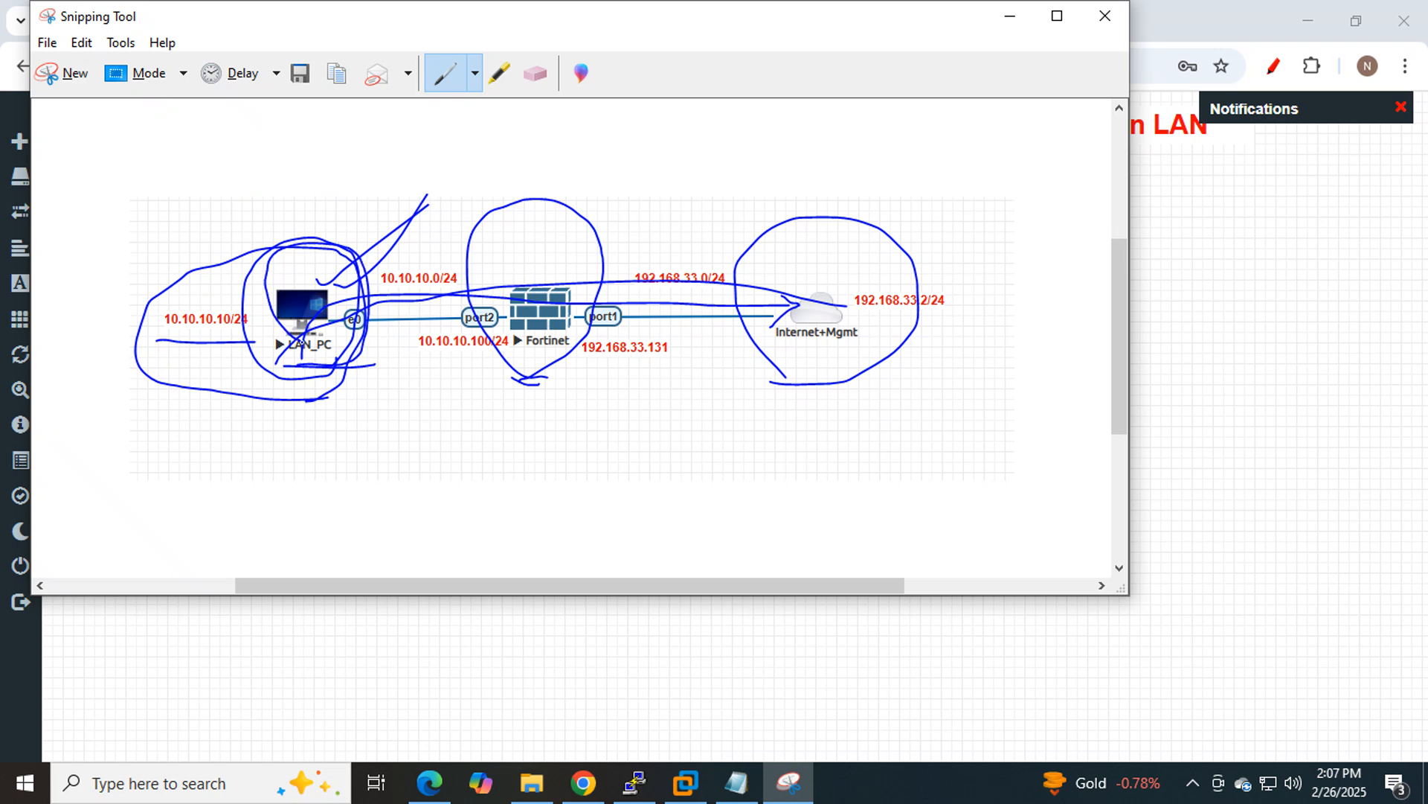
{"action": "mouse_move", "coordinate": [553, 263]}
{"action": "left_mouse_down"}
{"action": "mouse_move", "coordinate": [629, 228]}
{"action": "mouse_move", "coordinate": [665, 157]}
{"action": "left_mouse_up"}
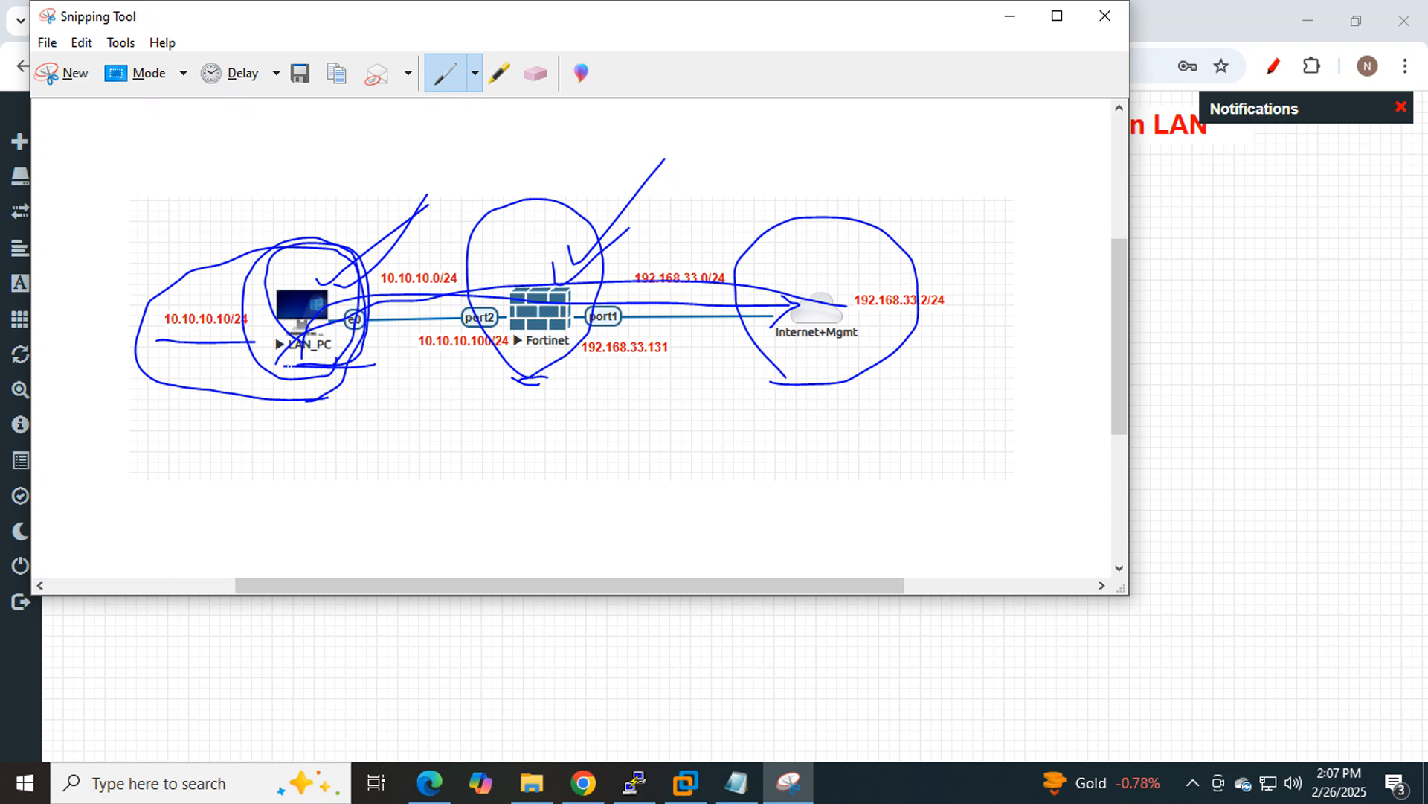
{"action": "mouse_move", "coordinate": [282, 365]}
{"action": "left_mouse_down"}
{"action": "mouse_move", "coordinate": [360, 367]}
{"action": "mouse_move", "coordinate": [271, 252]}
{"action": "mouse_move", "coordinate": [319, 358]}
{"action": "left_mouse_up"}
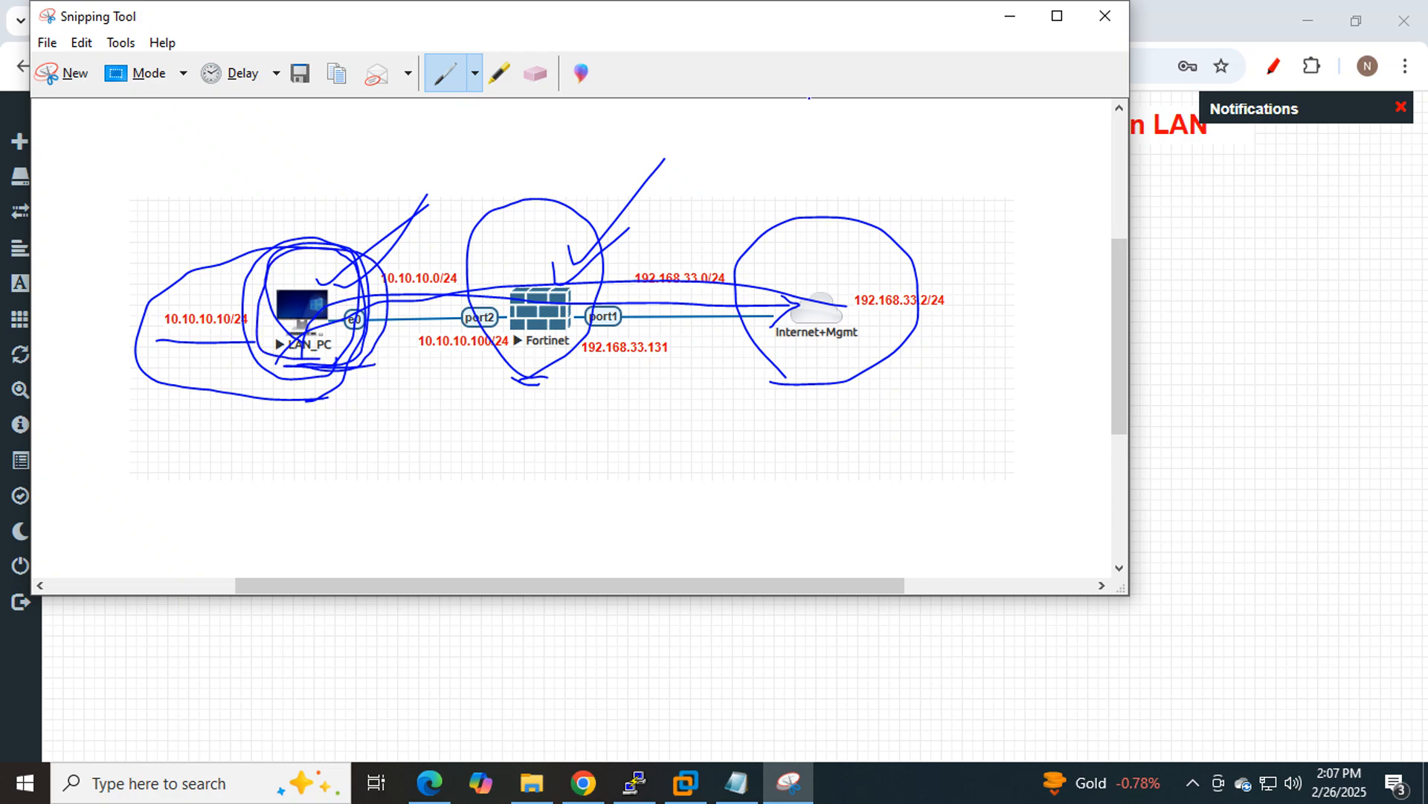
{"action": "left_click", "coordinate": [1010, 16]}
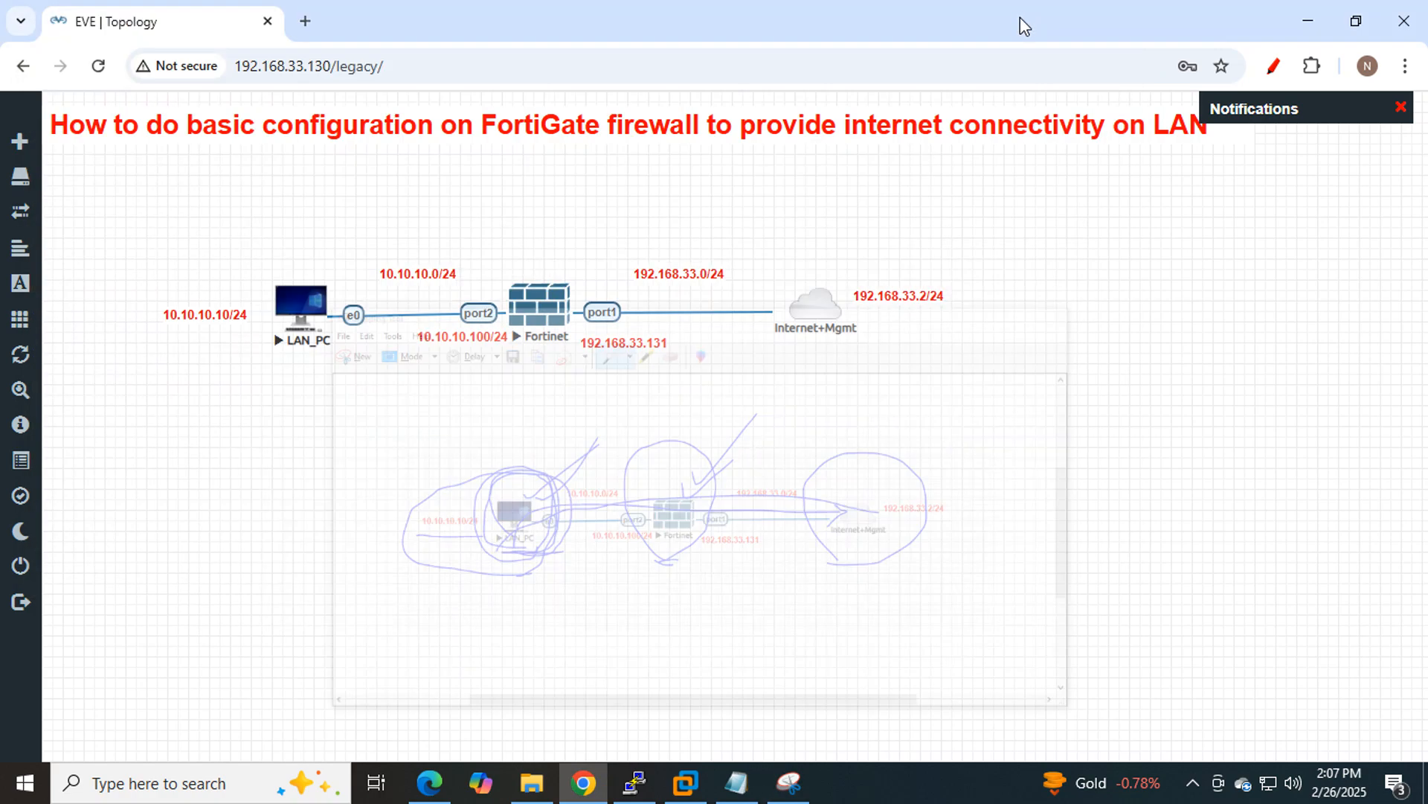
Review the Notepad task list, moving it aside and highlighting the Interface Configuration item.
{"action": "left_click", "coordinate": [737, 782]}
{"action": "scroll", "coordinate": [523, 495], "scroll_direction": "up", "scroll_amount": 5}
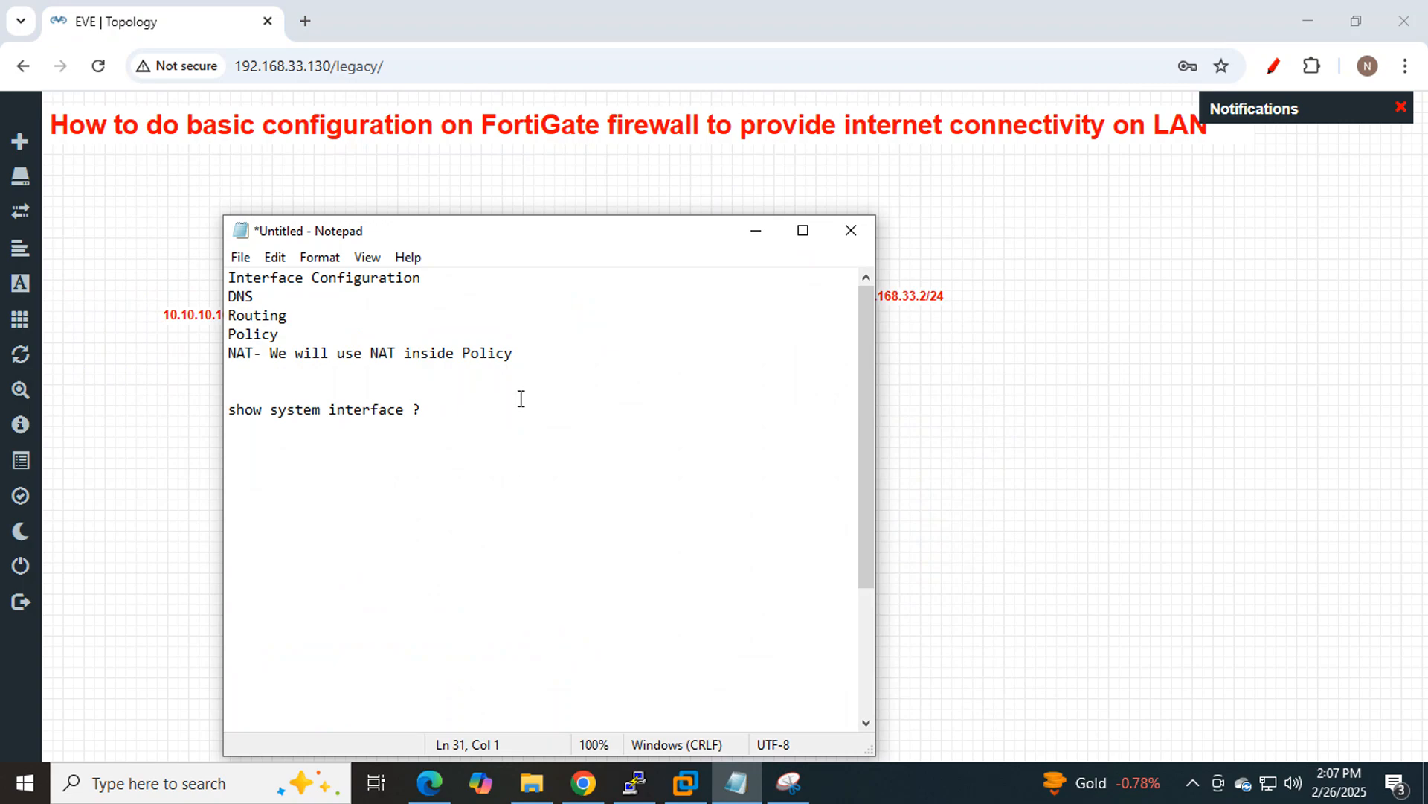
{"action": "left_click_drag", "start_coordinate": [514, 244], "coordinate": [1124, 215]}
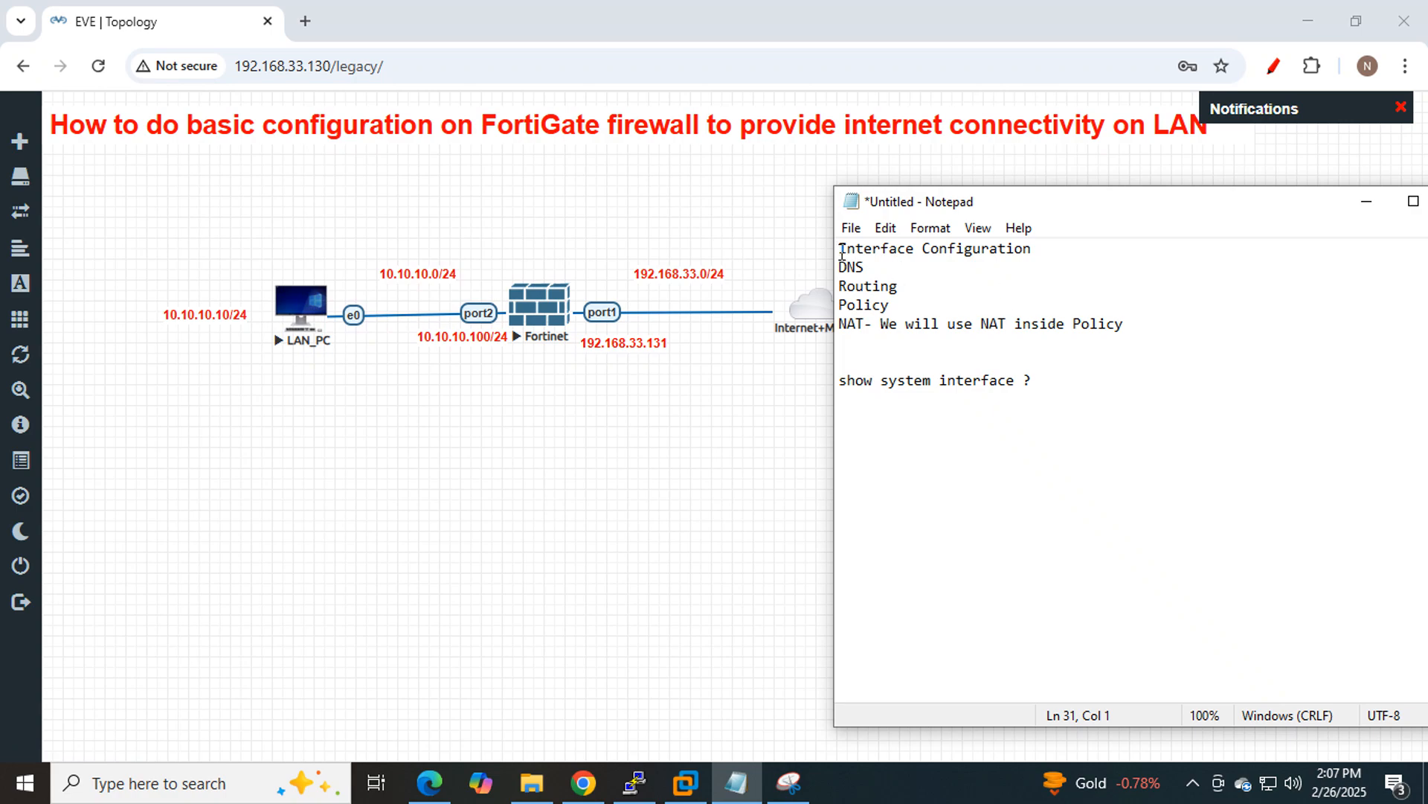
{"action": "left_click_drag", "start_coordinate": [840, 250], "coordinate": [838, 329]}
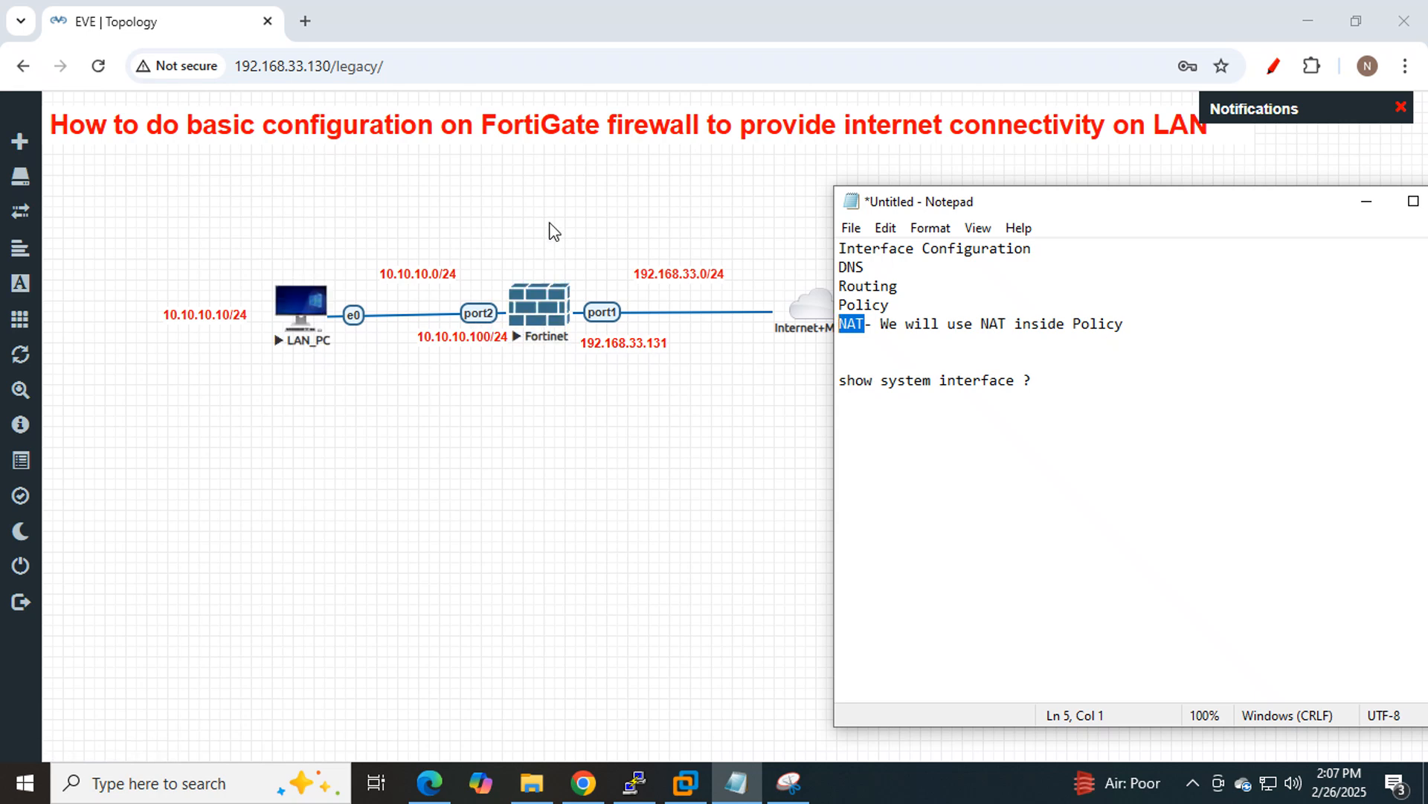
{"action": "left_click", "coordinate": [574, 405]}
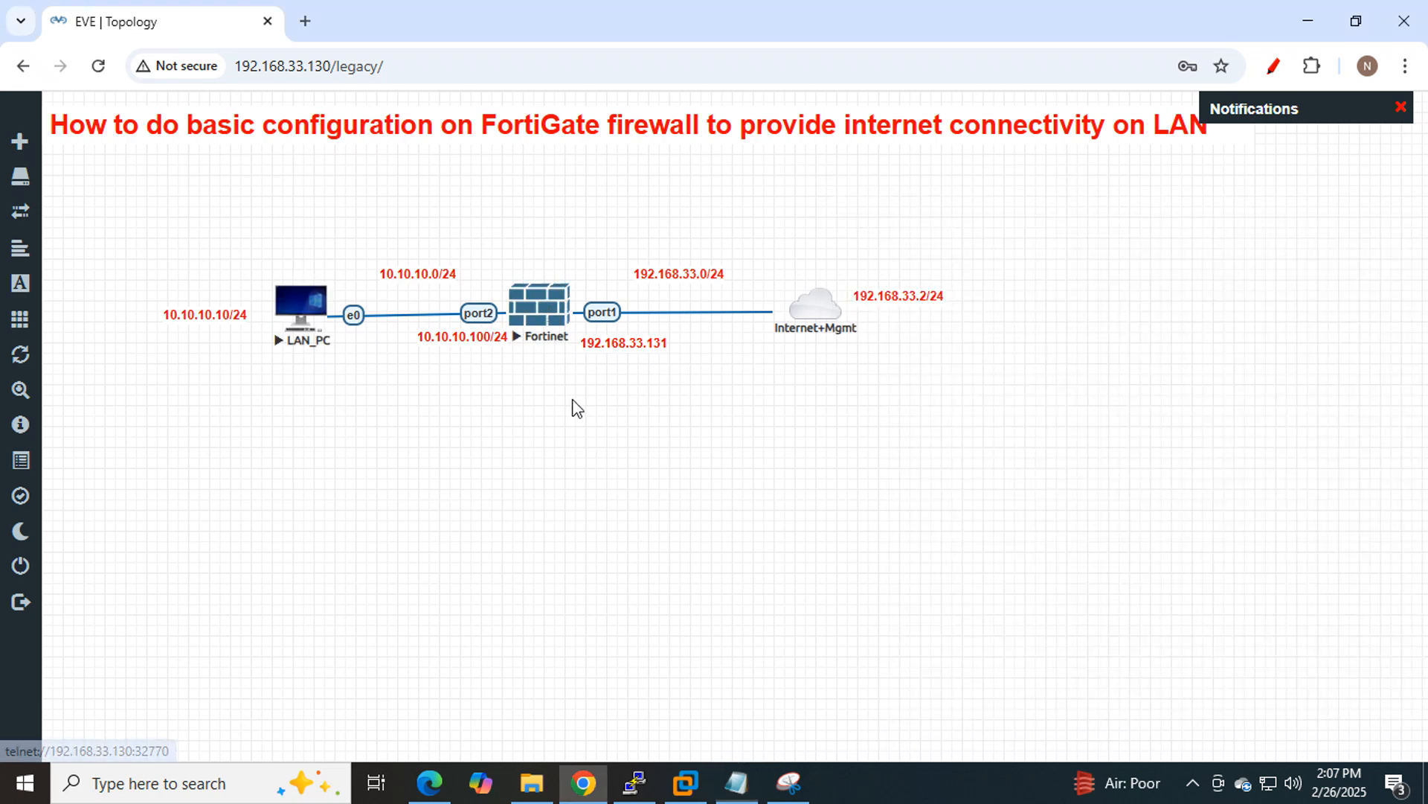
Copy port1's address 192.168.33.131 from the Fortinet console into a new browser tab.
{"action": "left_click", "coordinate": [521, 322]}
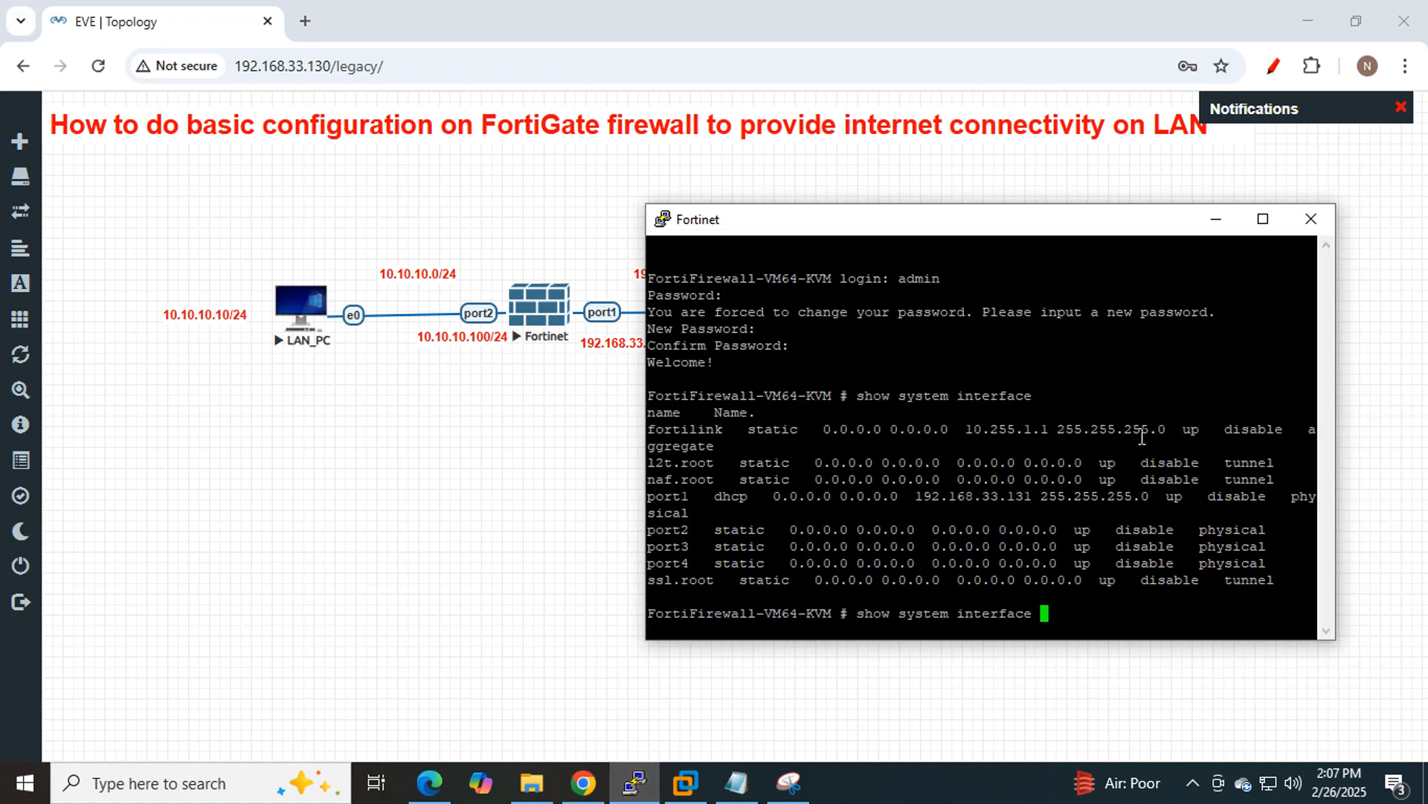
{"action": "double_click", "coordinate": [996, 493]}
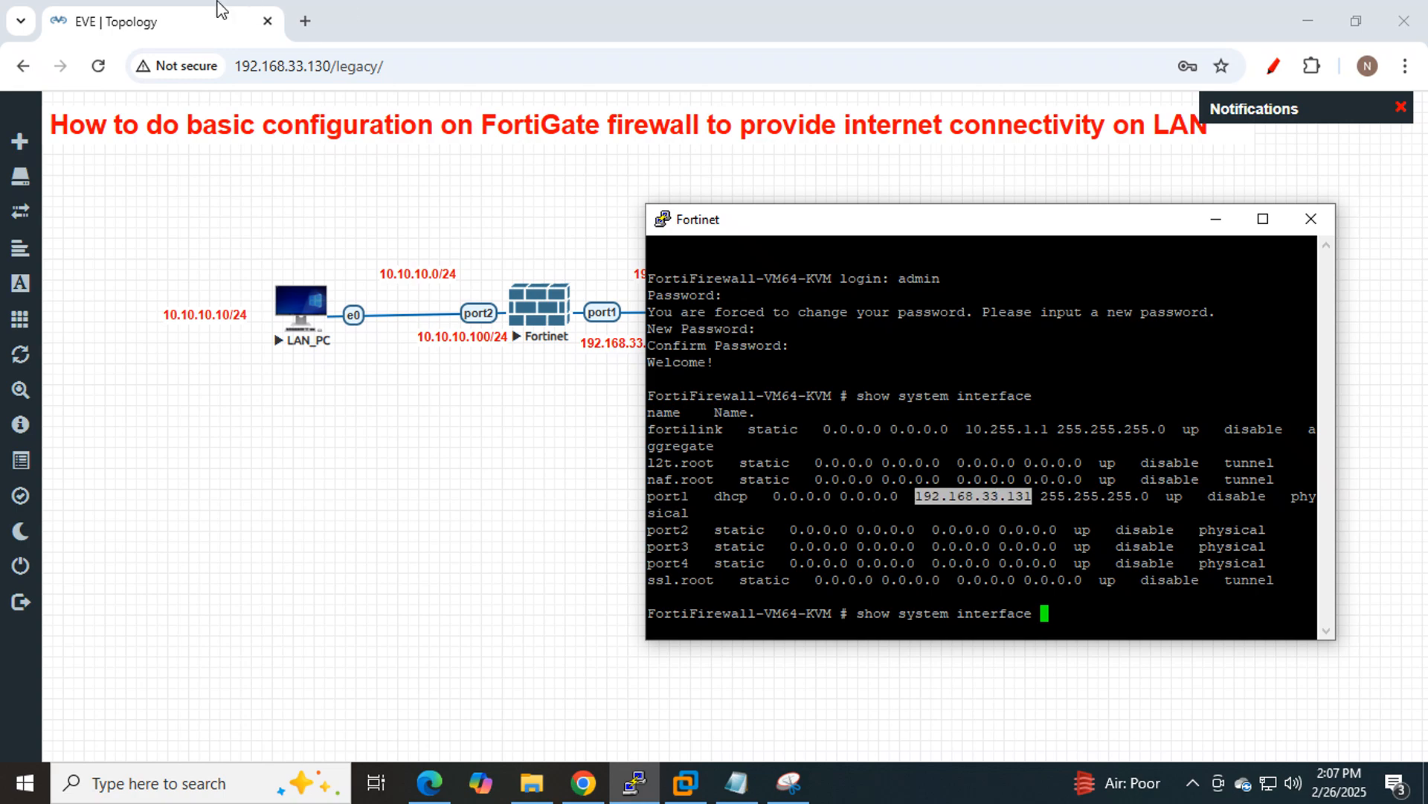
{"action": "left_click", "coordinate": [305, 21]}
{"action": "type", "text": "192.168.33.131"}
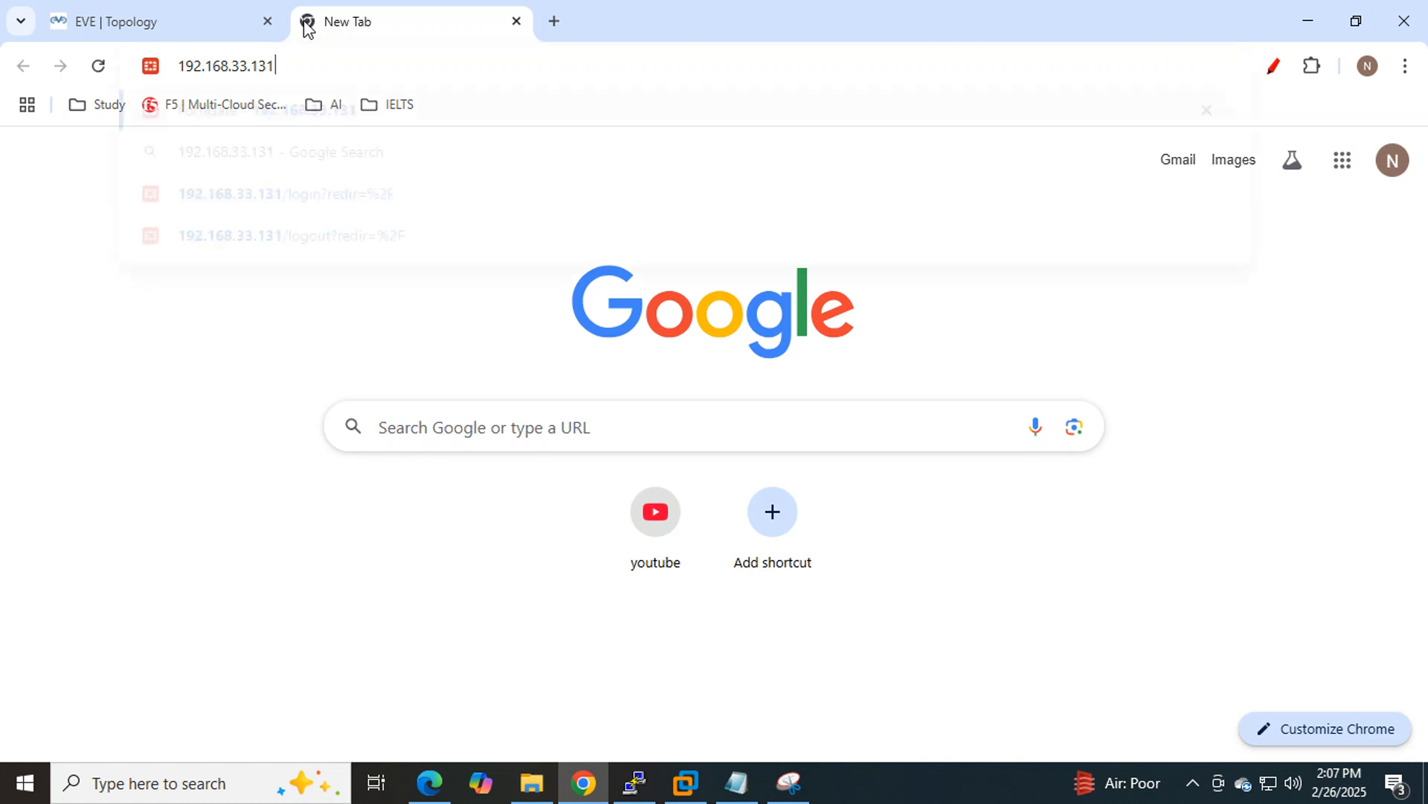
Log in to the FortiGate web GUI as admin with the administrator password, declining Chrome's password save.
{"action": "key", "text": "Return"}
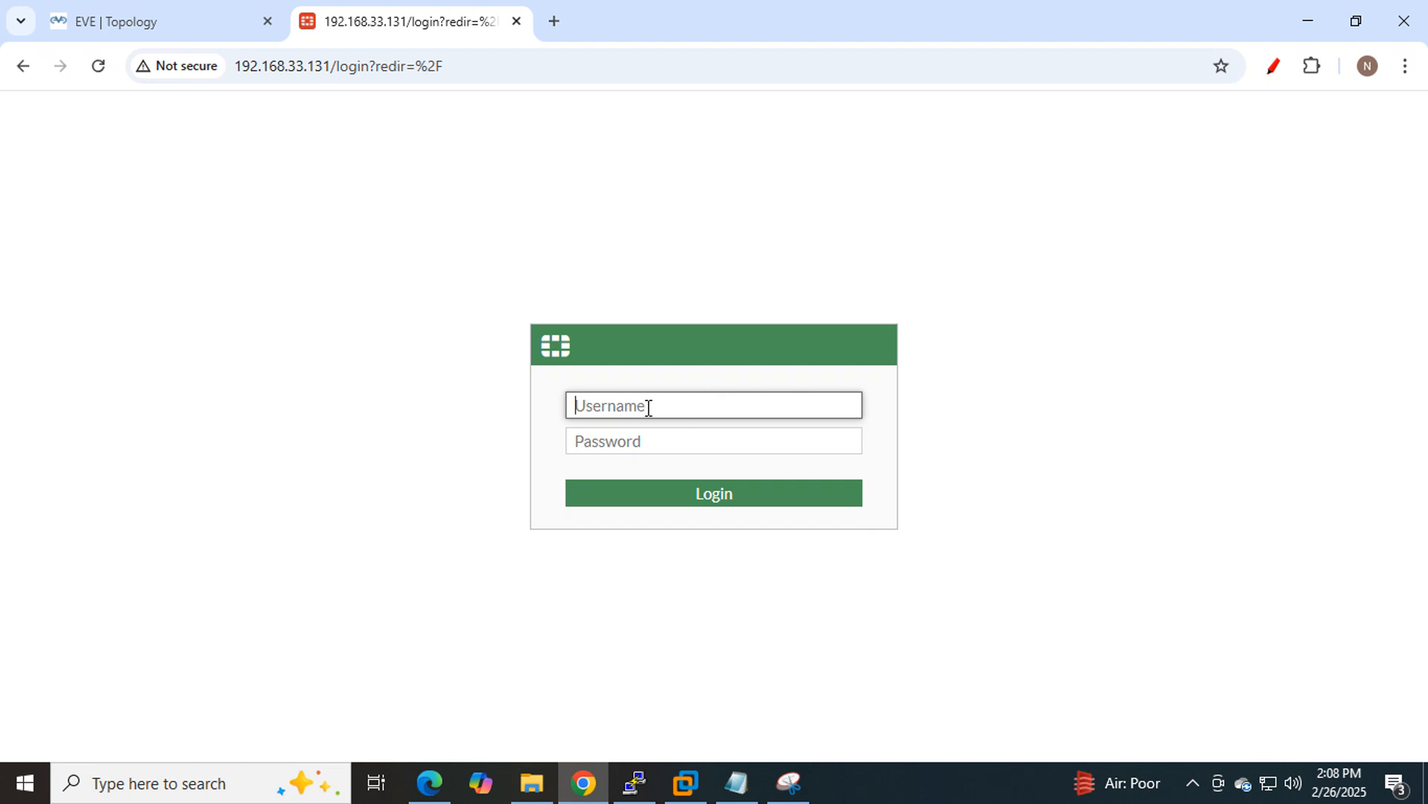
{"action": "type", "text": "admin"}
{"action": "key", "text": "Tab"}
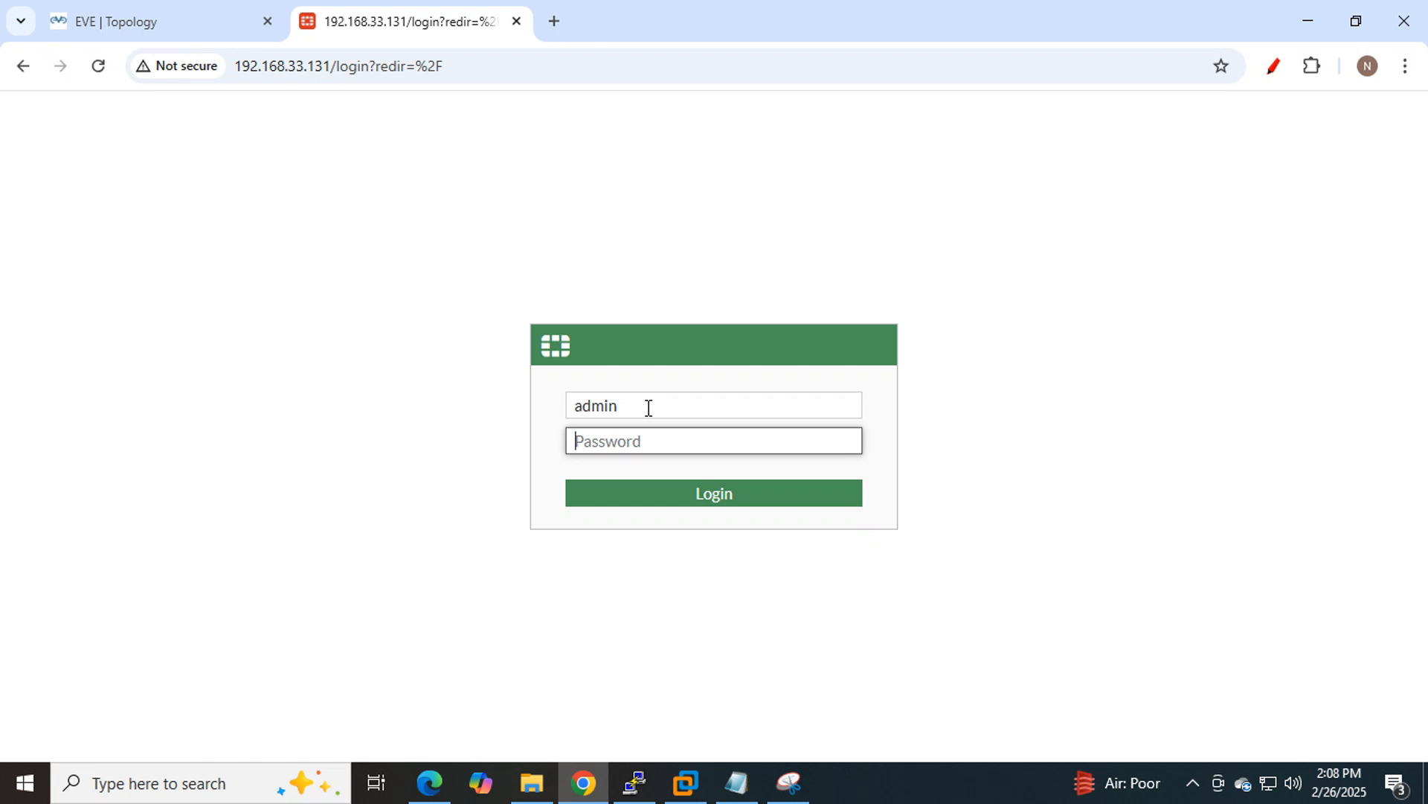
{"action": "type", "text": "admin1234"}
{"action": "key", "text": "Return"}
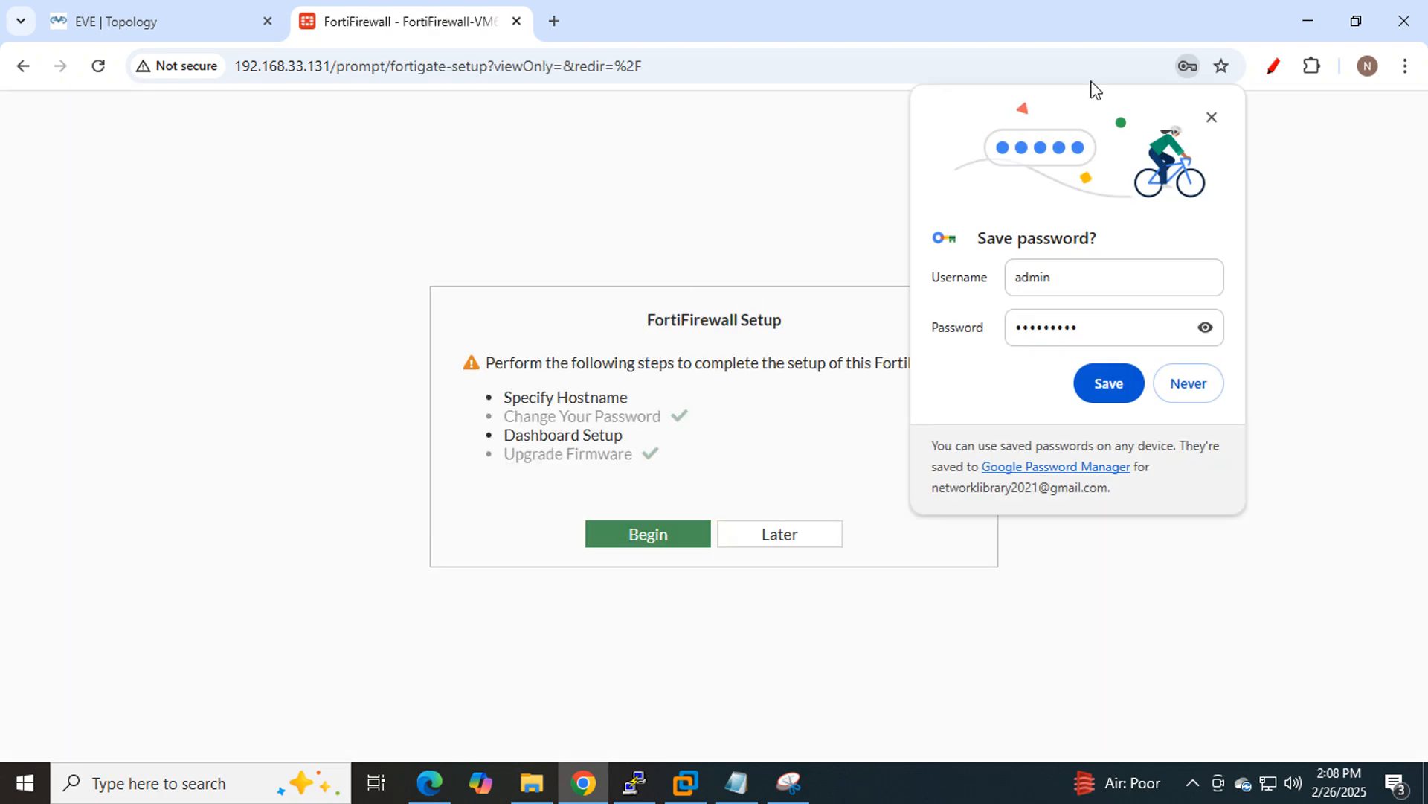
{"action": "left_click", "coordinate": [1188, 383]}
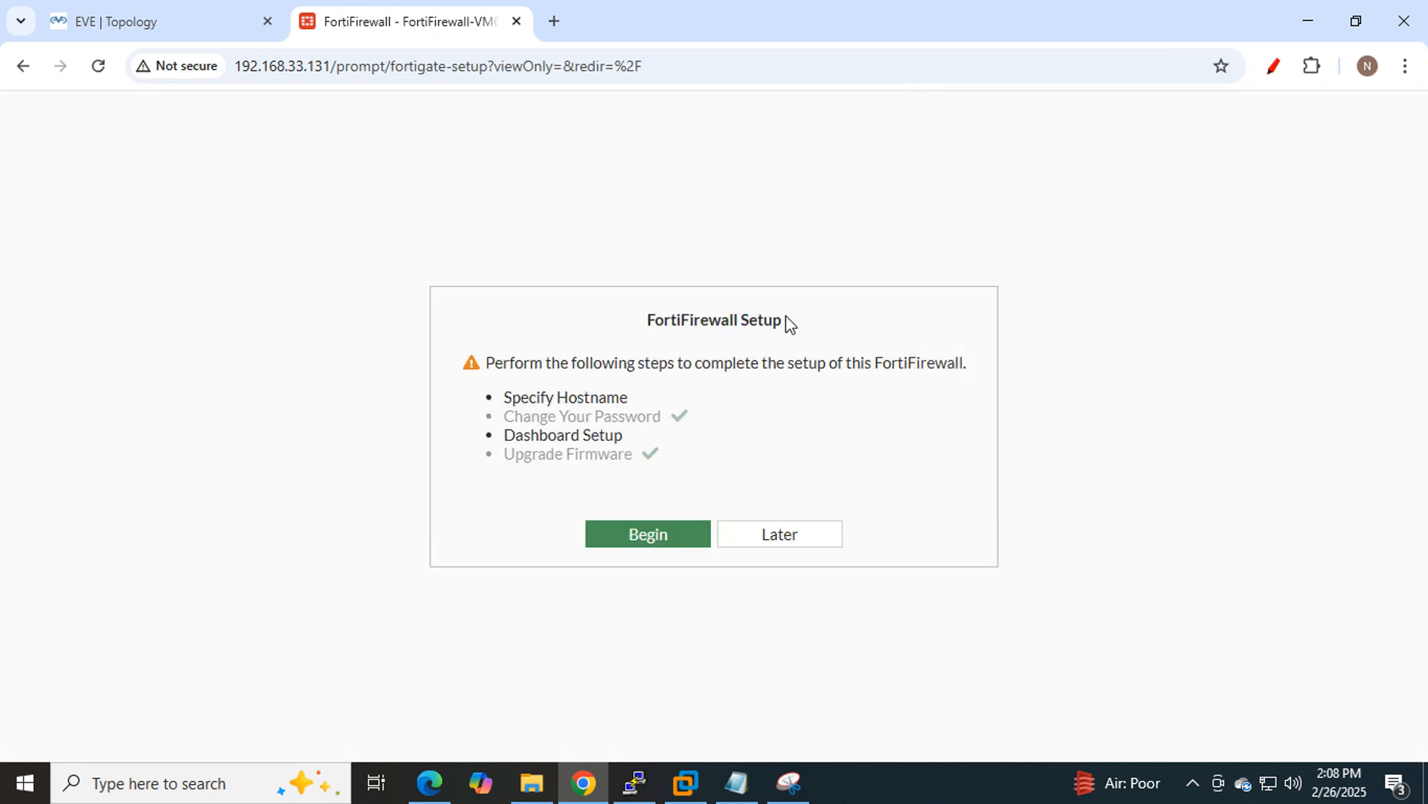
{"action": "left_click_drag", "start_coordinate": [786, 319], "coordinate": [650, 320]}
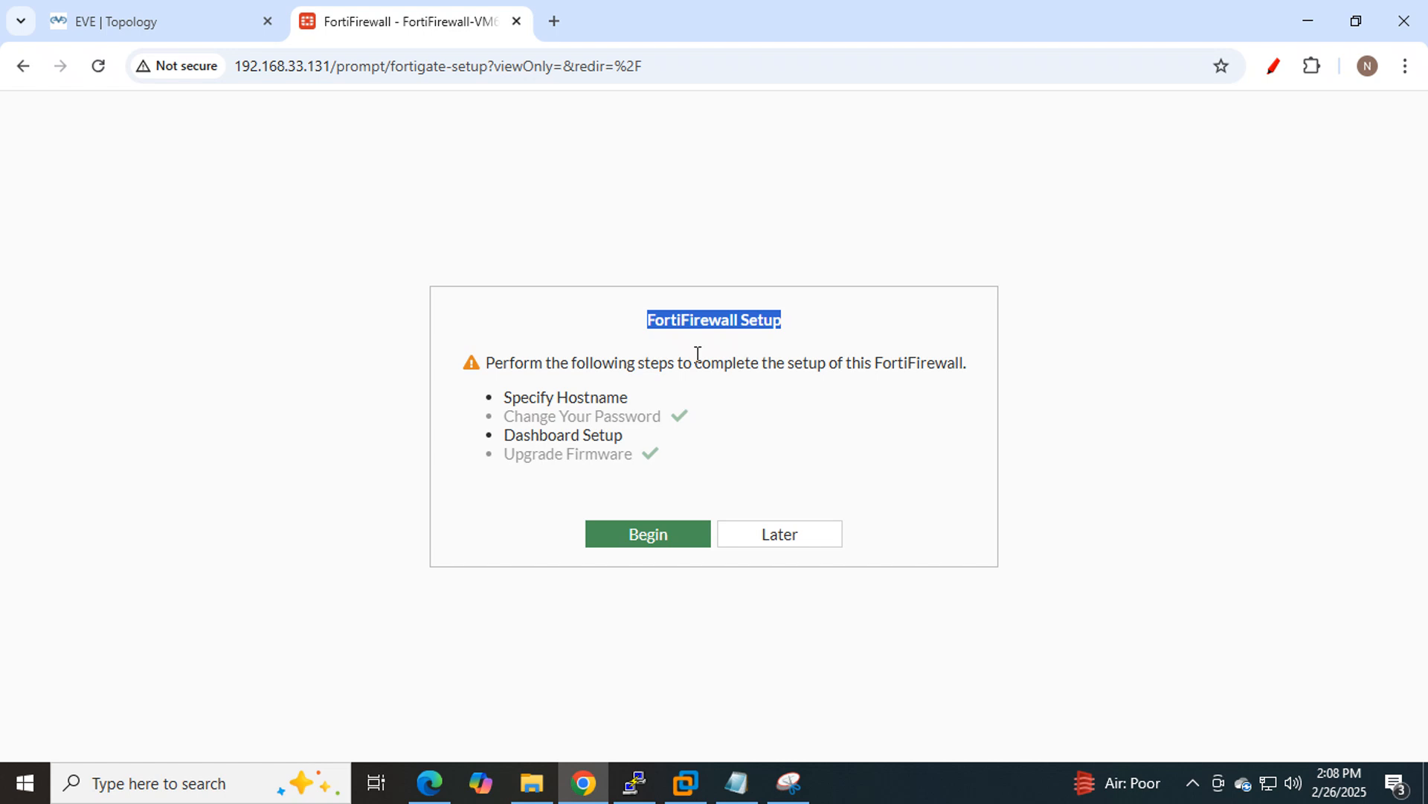
{"action": "left_click", "coordinate": [649, 535]}
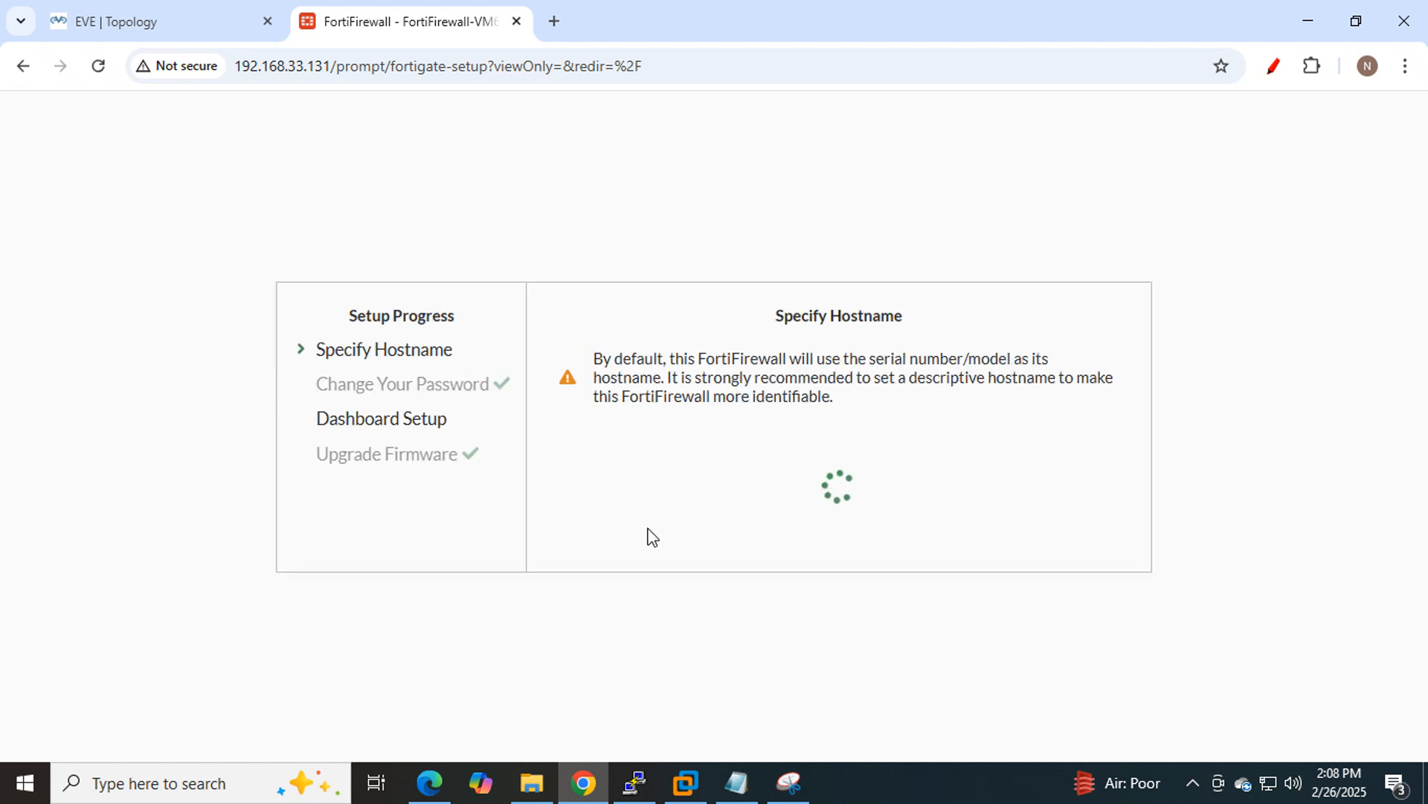
{"action": "left_click_drag", "start_coordinate": [1028, 471], "coordinate": [694, 482]}
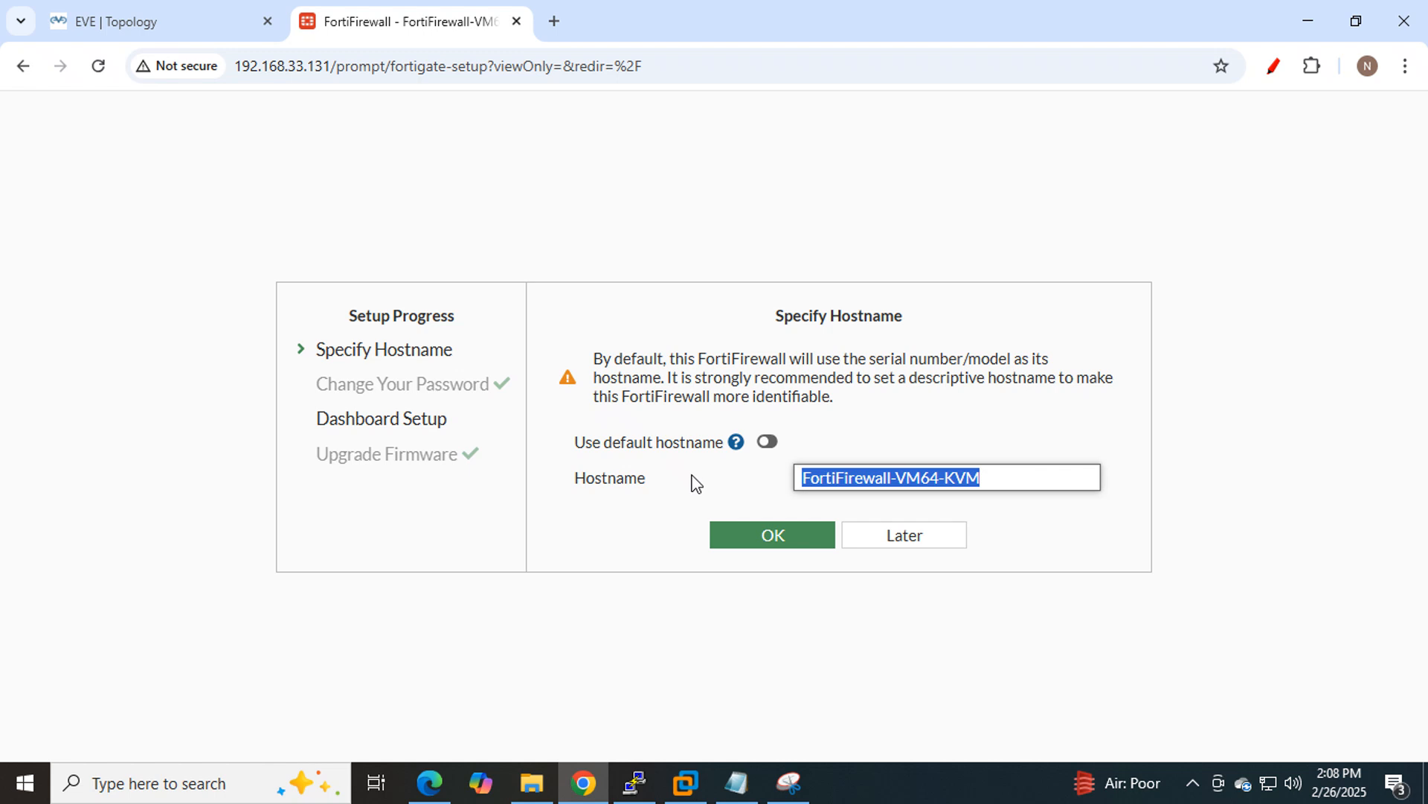
{"action": "type", "text": "FG"}
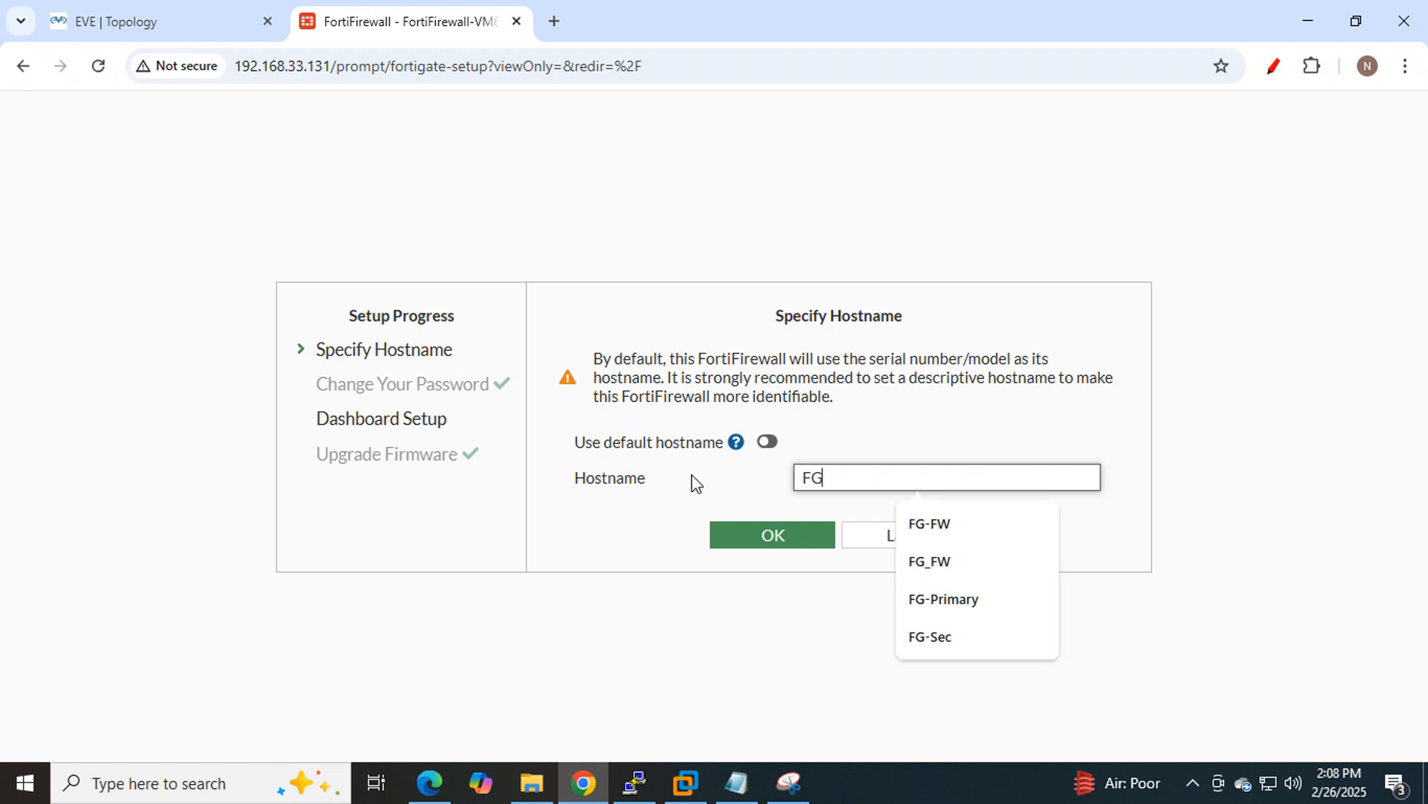
{"action": "type", "text": "-"}
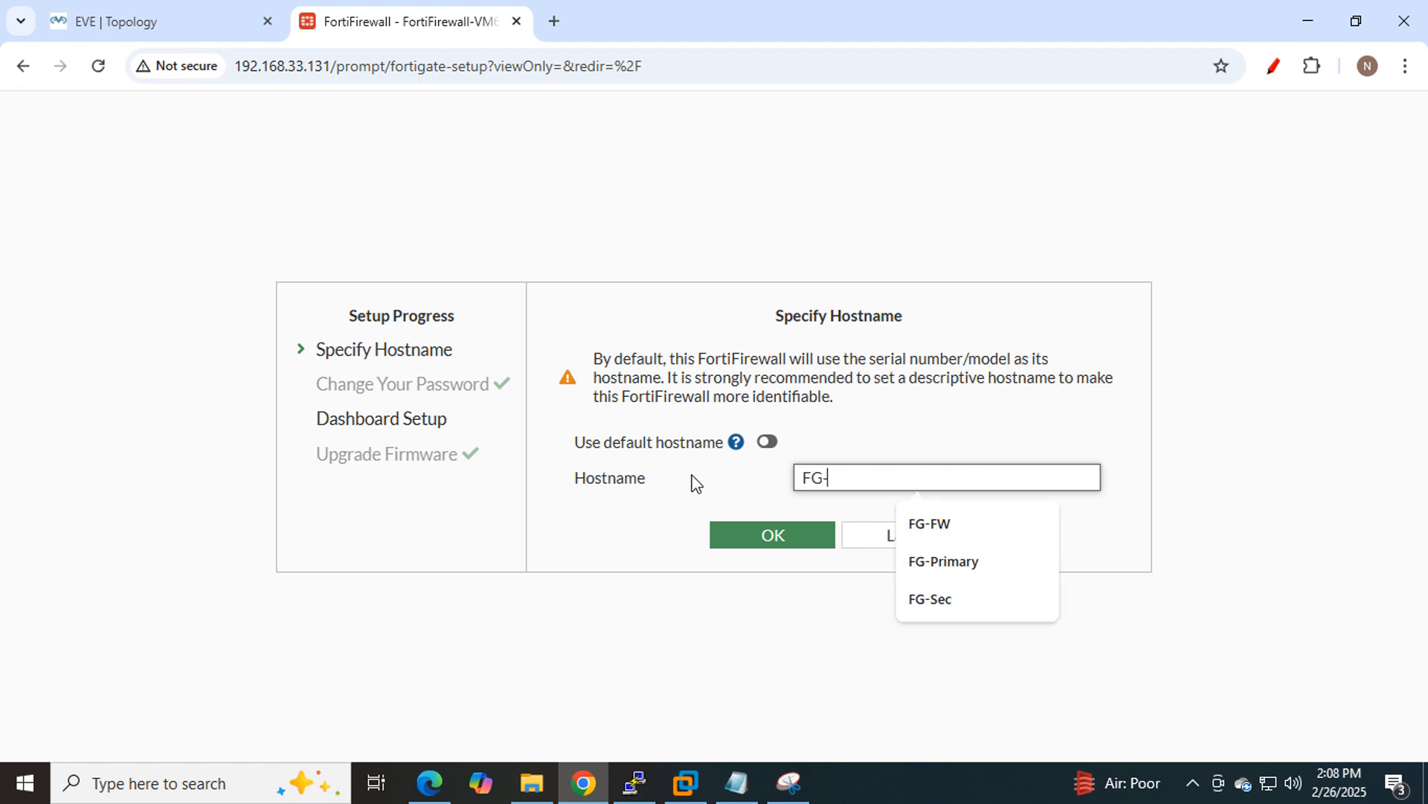
{"action": "type", "text": "FW"}
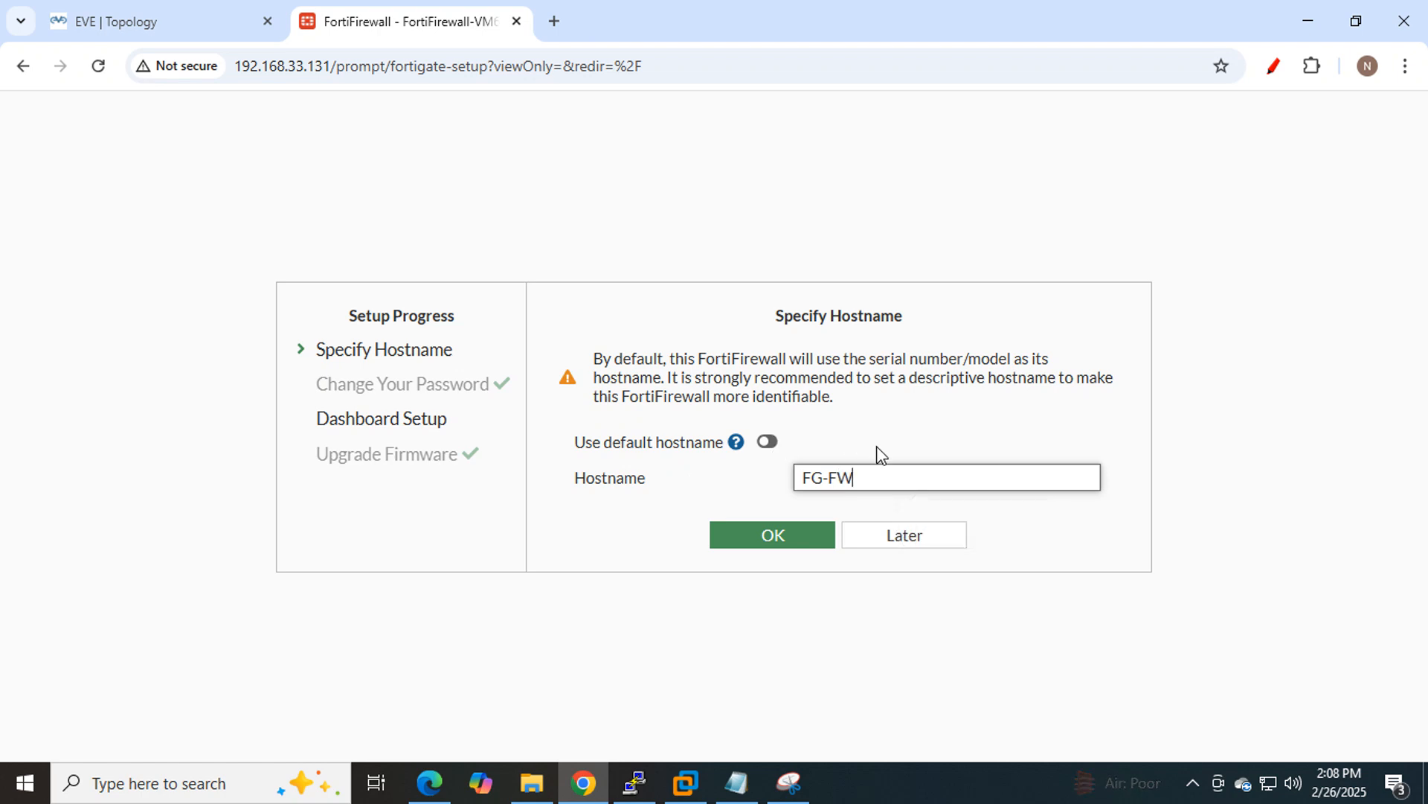
{"action": "left_click_drag", "start_coordinate": [845, 480], "coordinate": [749, 478]}
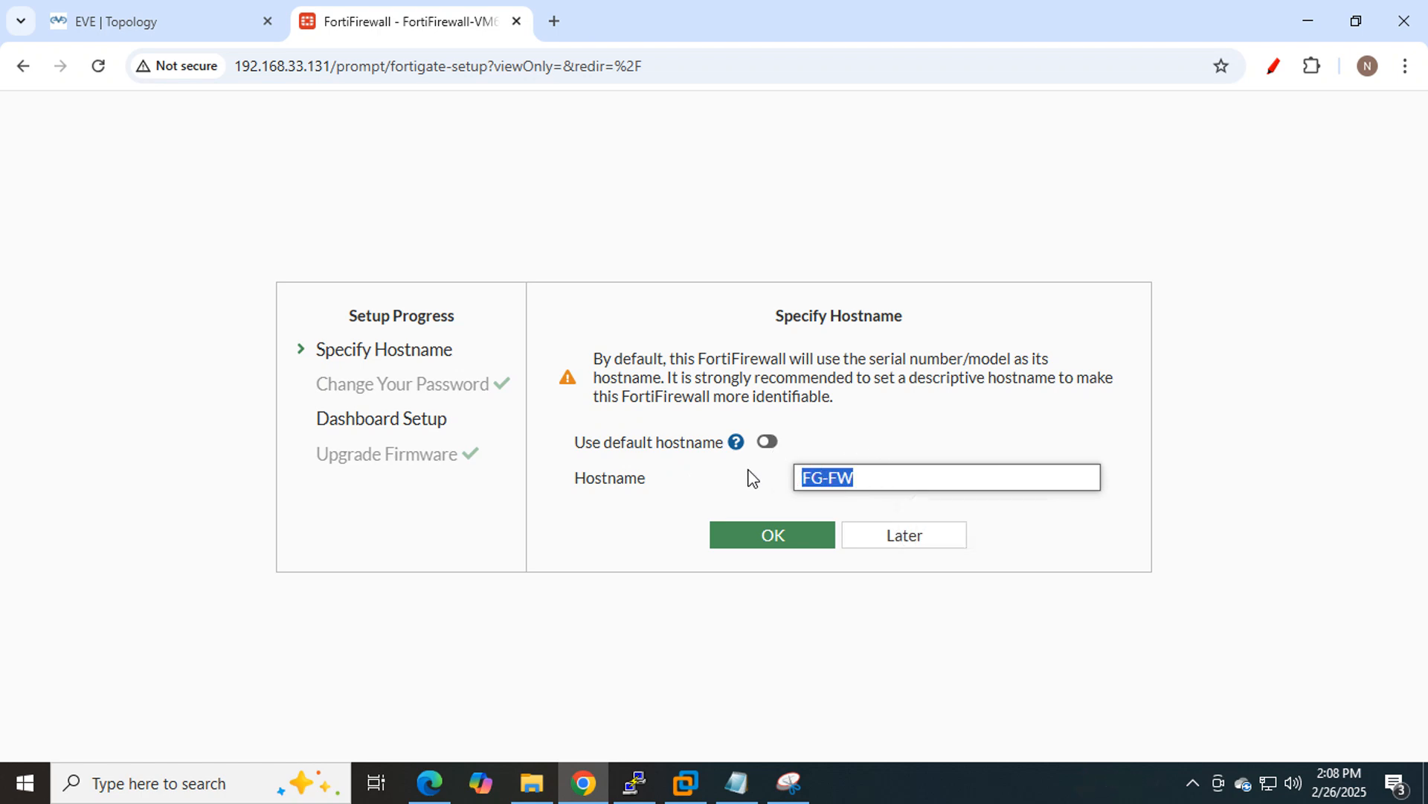
{"action": "left_click", "coordinate": [764, 545]}
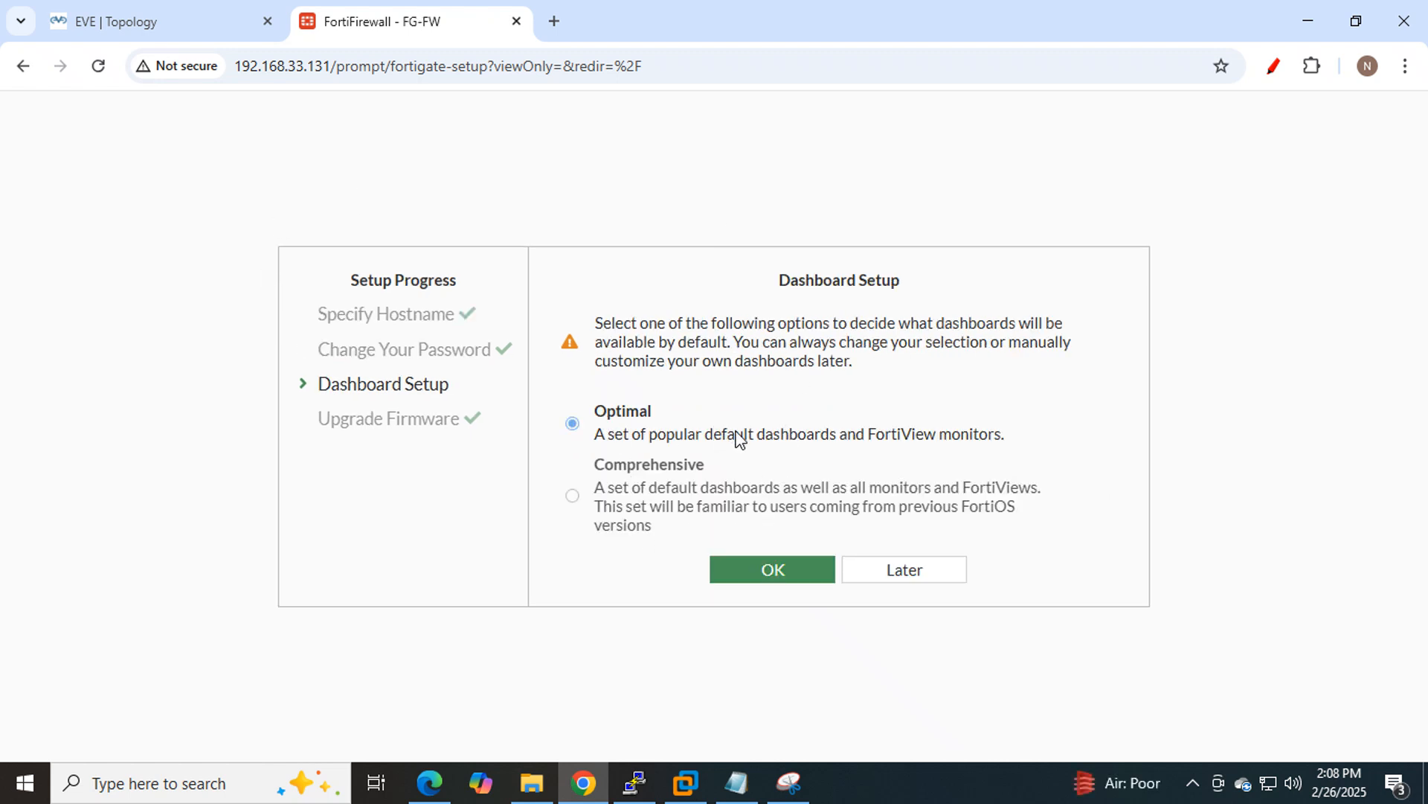
{"action": "left_click", "coordinate": [763, 572]}
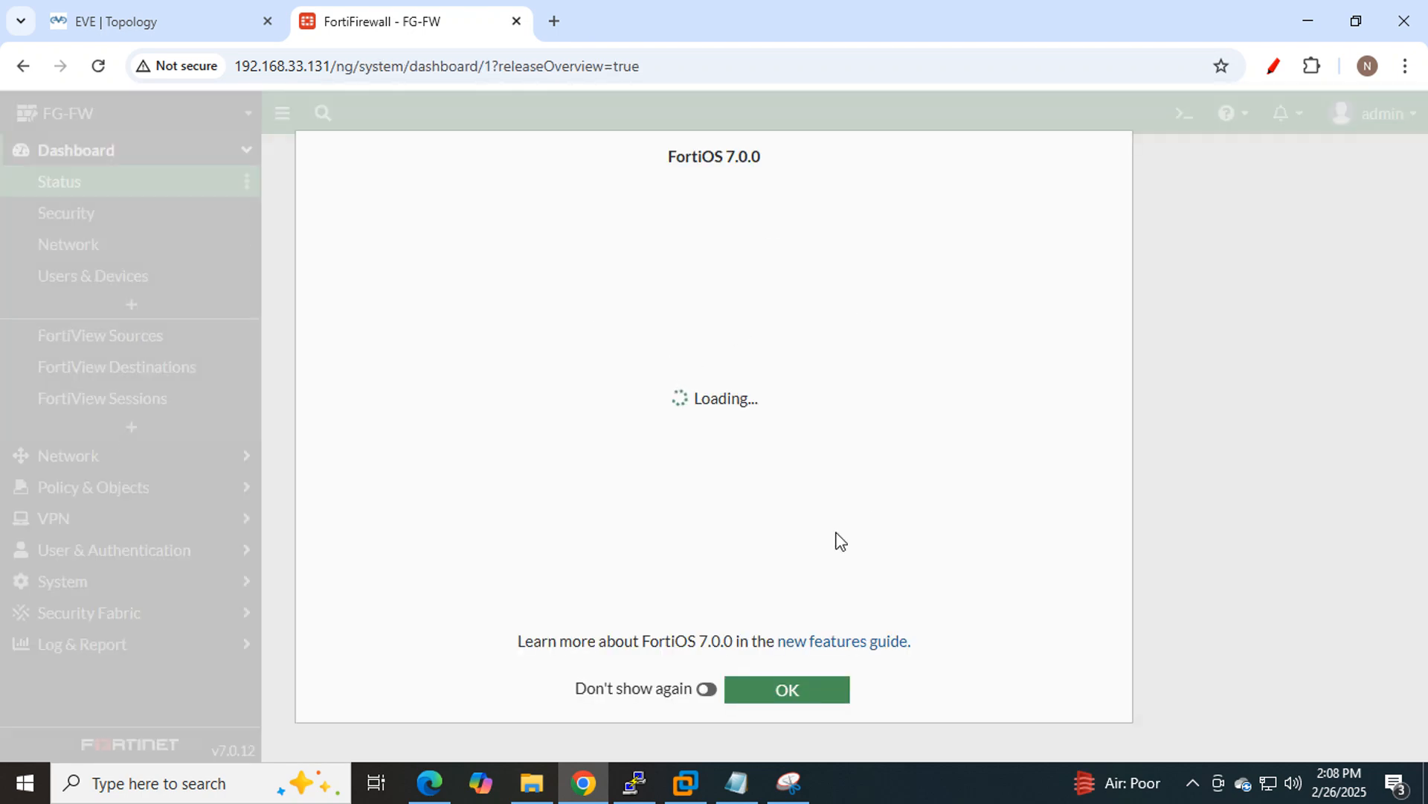
{"action": "left_click", "coordinate": [776, 701]}
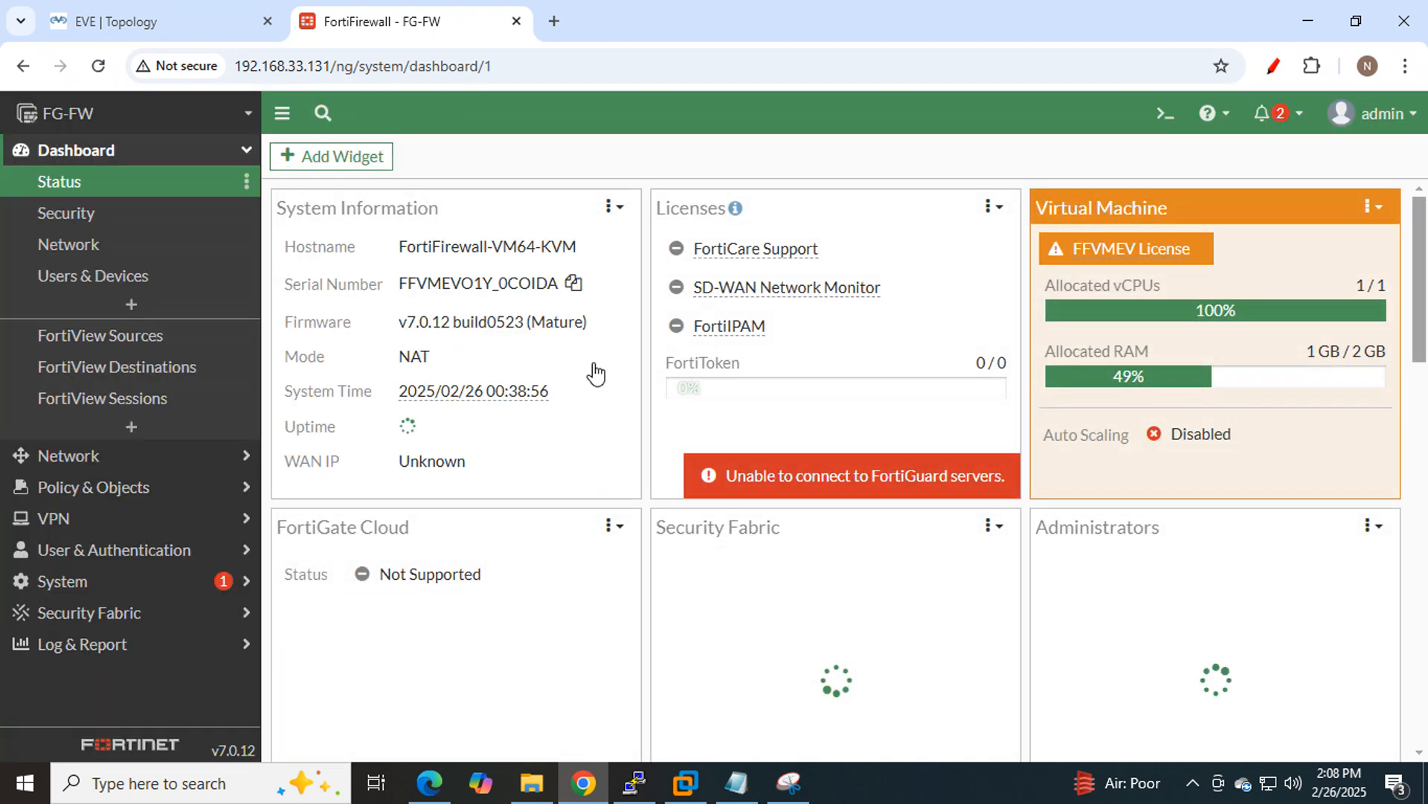
Highlight the Interface Configuration step in the notes and expand Network in the FortiGate sidebar.
{"action": "left_click", "coordinate": [736, 781]}
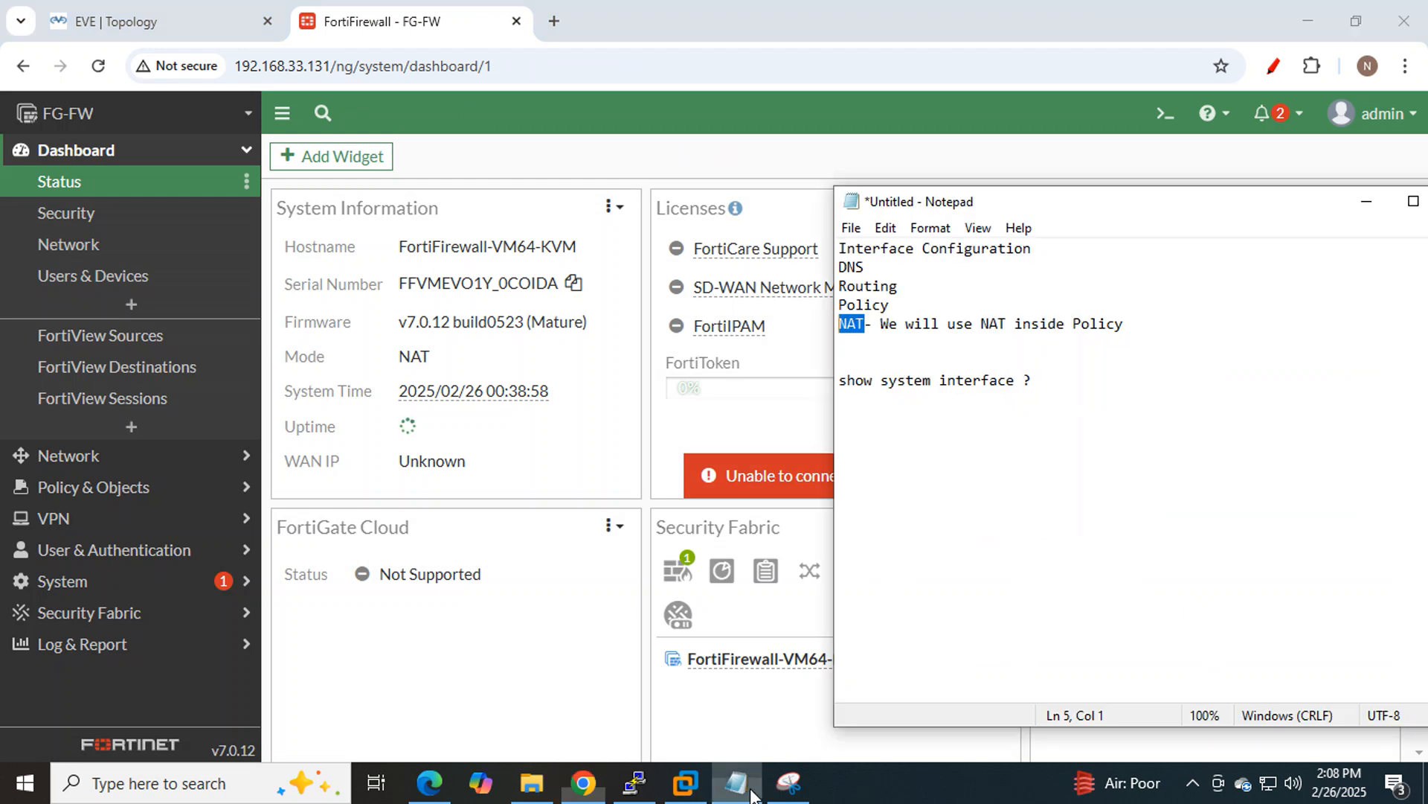
{"action": "left_click", "coordinate": [1007, 292]}
{"action": "left_click_drag", "start_coordinate": [1047, 246], "coordinate": [829, 250]}
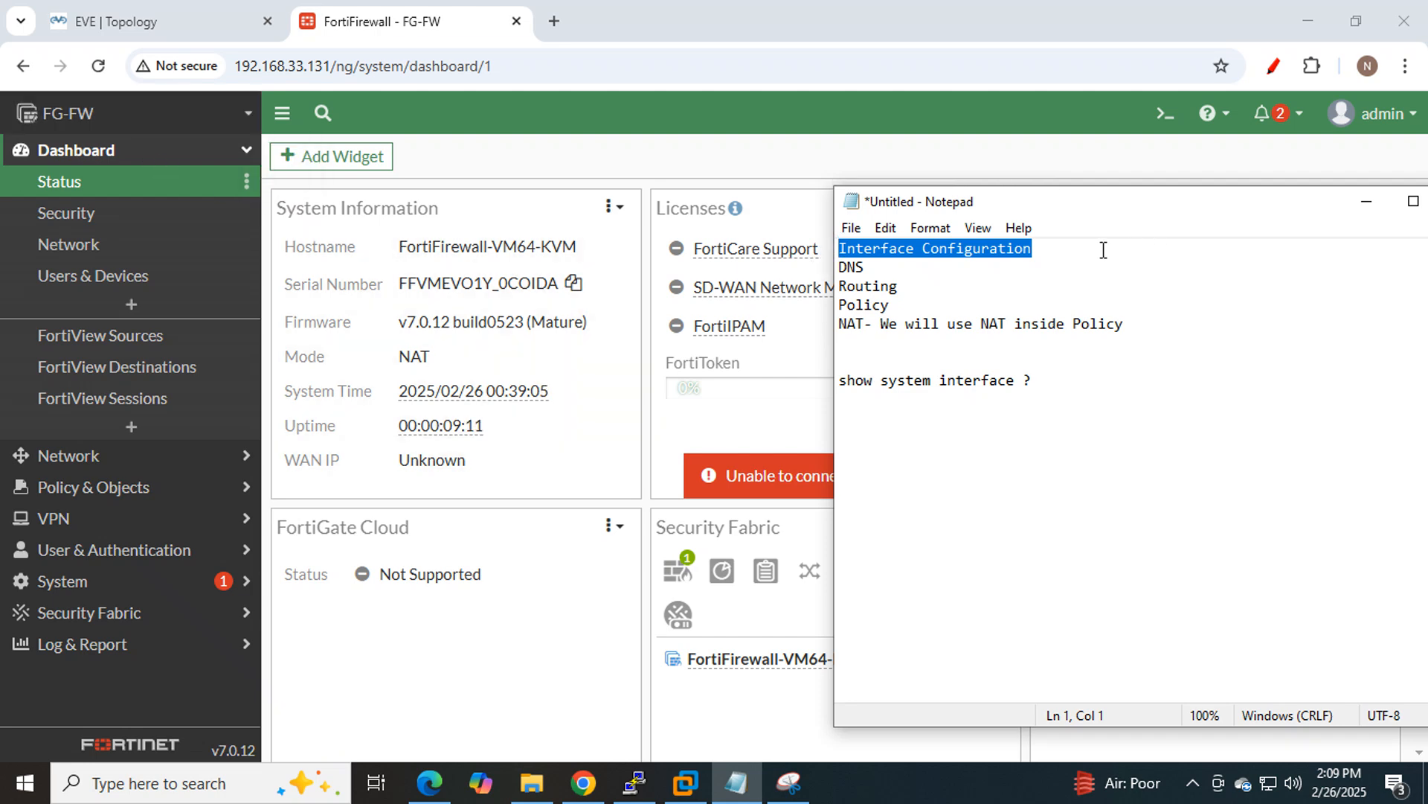
{"action": "left_click", "coordinate": [239, 455]}
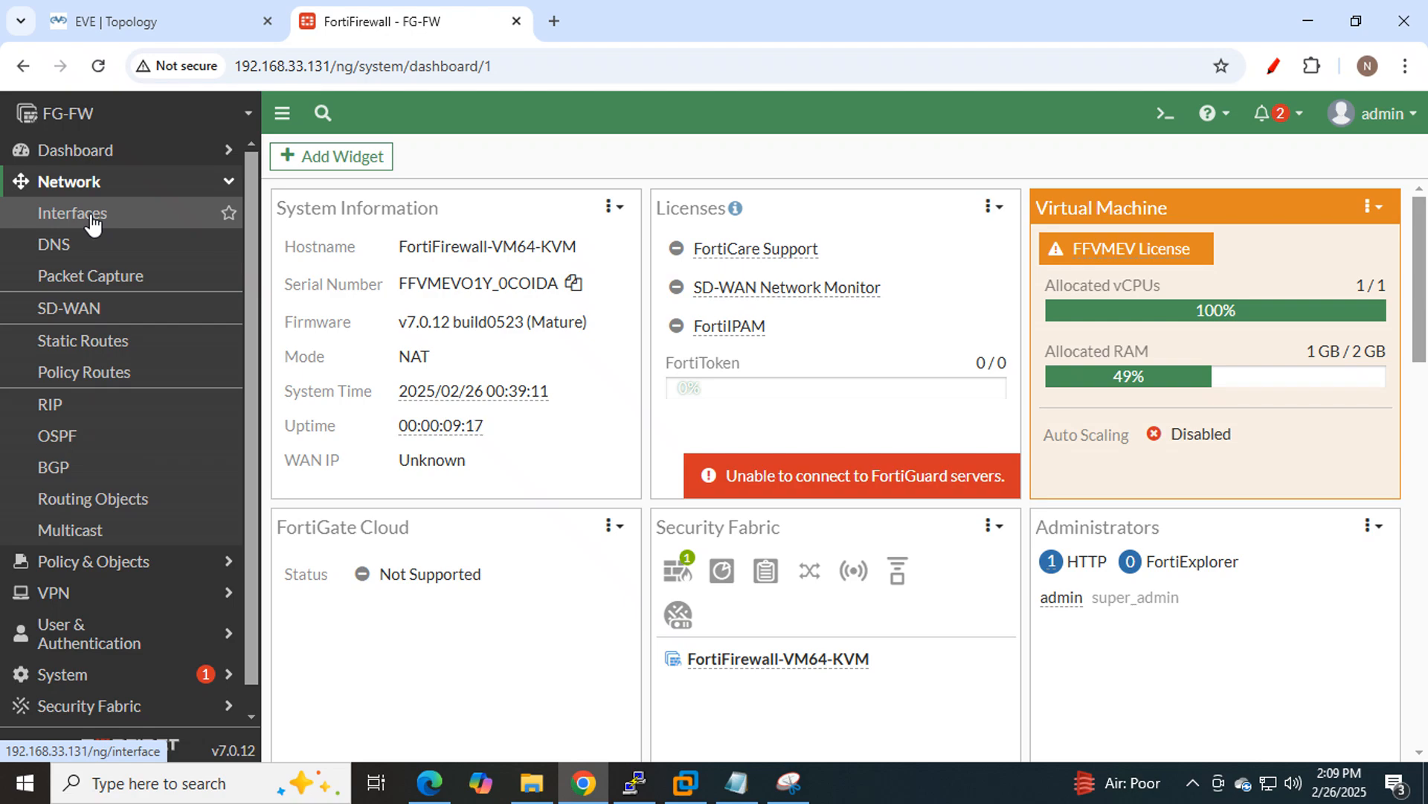
Snip the firewall menu, circle Network and underline Interfaces, then open the Interfaces page.
{"action": "left_click", "coordinate": [789, 782]}
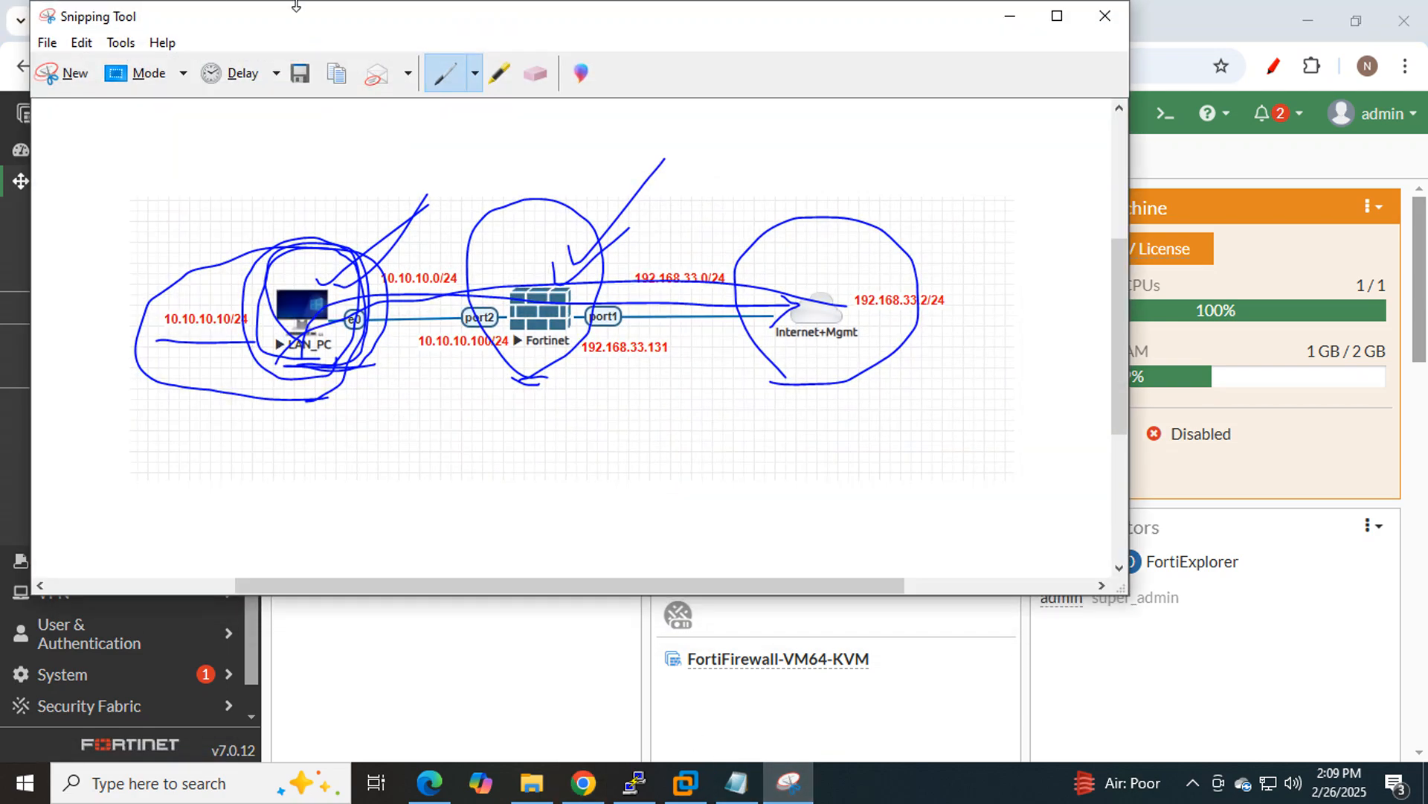
{"action": "left_click", "coordinate": [52, 72]}
{"action": "left_click_drag", "start_coordinate": [2, 107], "coordinate": [1326, 720]}
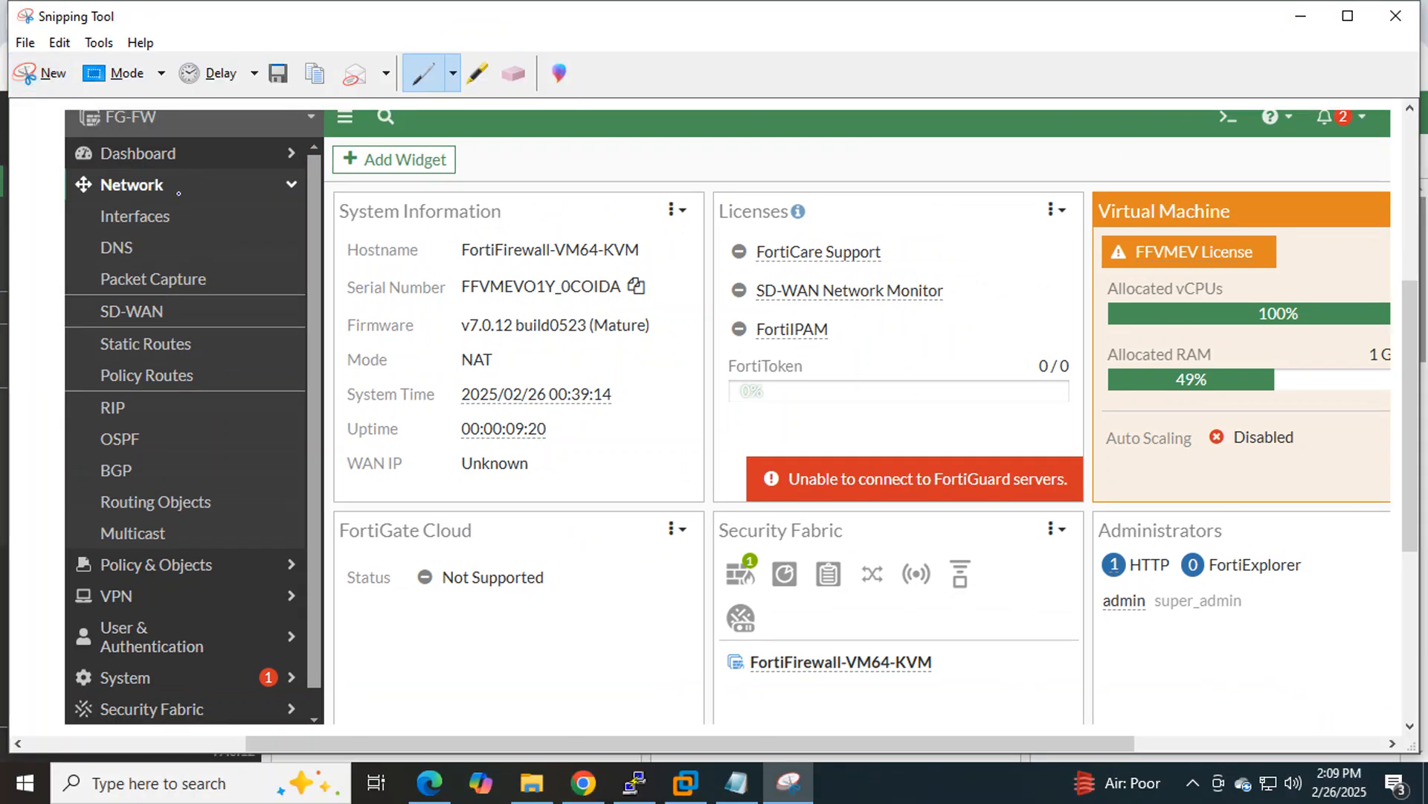
{"action": "mouse_move", "coordinate": [179, 192]}
{"action": "left_mouse_down"}
{"action": "mouse_move", "coordinate": [121, 156]}
{"action": "mouse_move", "coordinate": [75, 203]}
{"action": "left_mouse_up"}
{"action": "left_click_drag", "start_coordinate": [169, 207], "coordinate": [176, 201]}
{"action": "left_click_drag", "start_coordinate": [106, 232], "coordinate": [177, 232]}
{"action": "left_click", "coordinate": [1300, 16]}
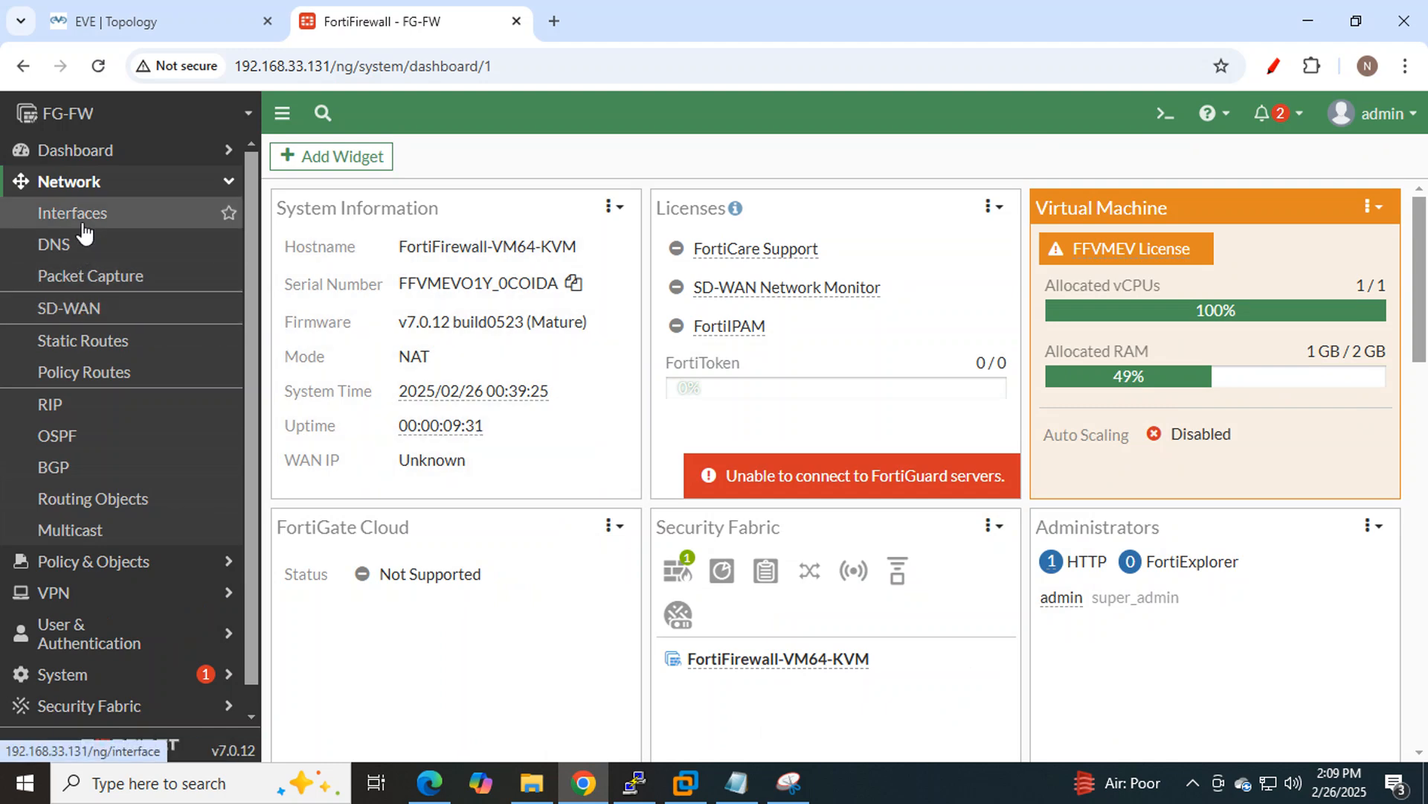
{"action": "left_click", "coordinate": [82, 224]}
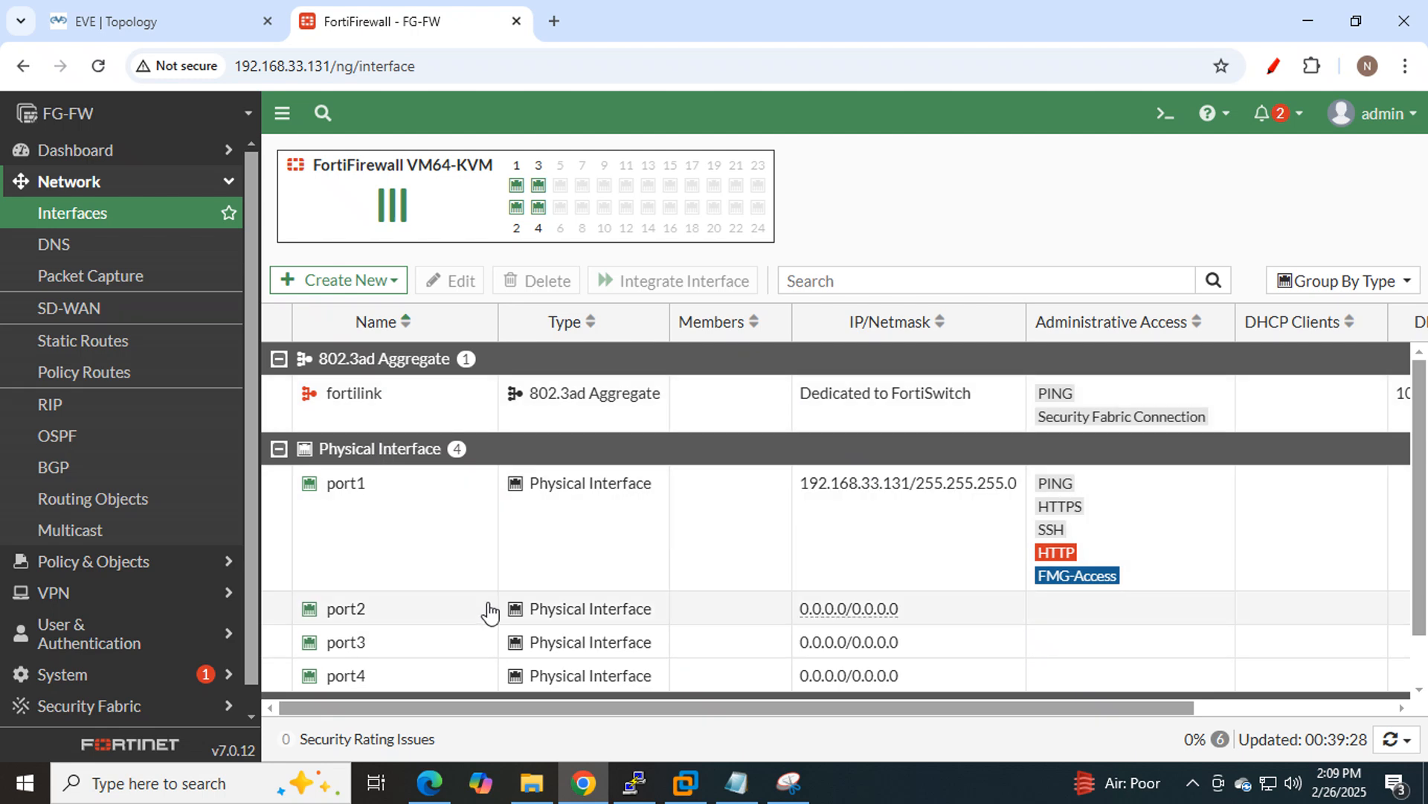
Select port1 (192.168.33.131/255.255.255.0) and compare it against the EVE lab topology.
{"action": "left_click", "coordinate": [351, 521]}
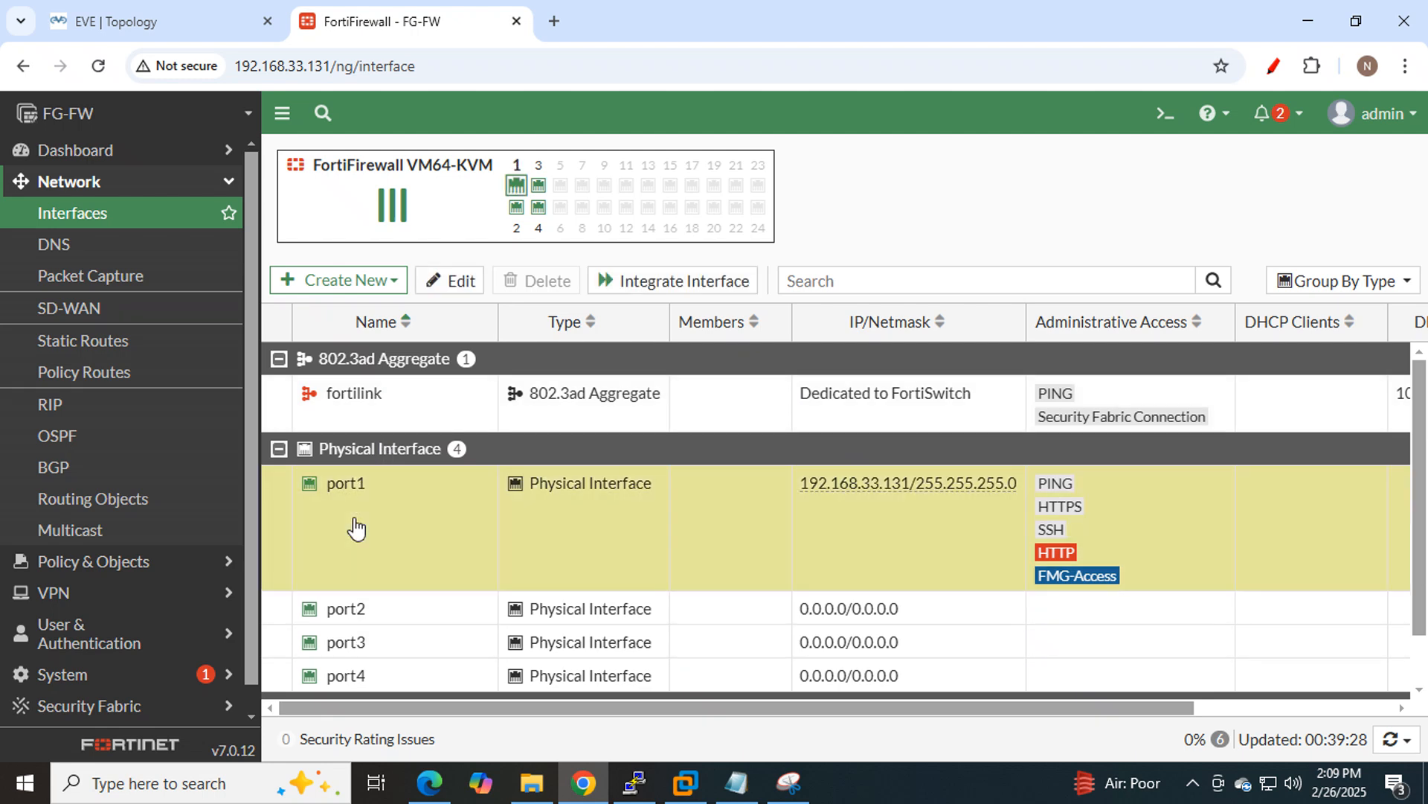
{"action": "left_click", "coordinate": [107, 20]}
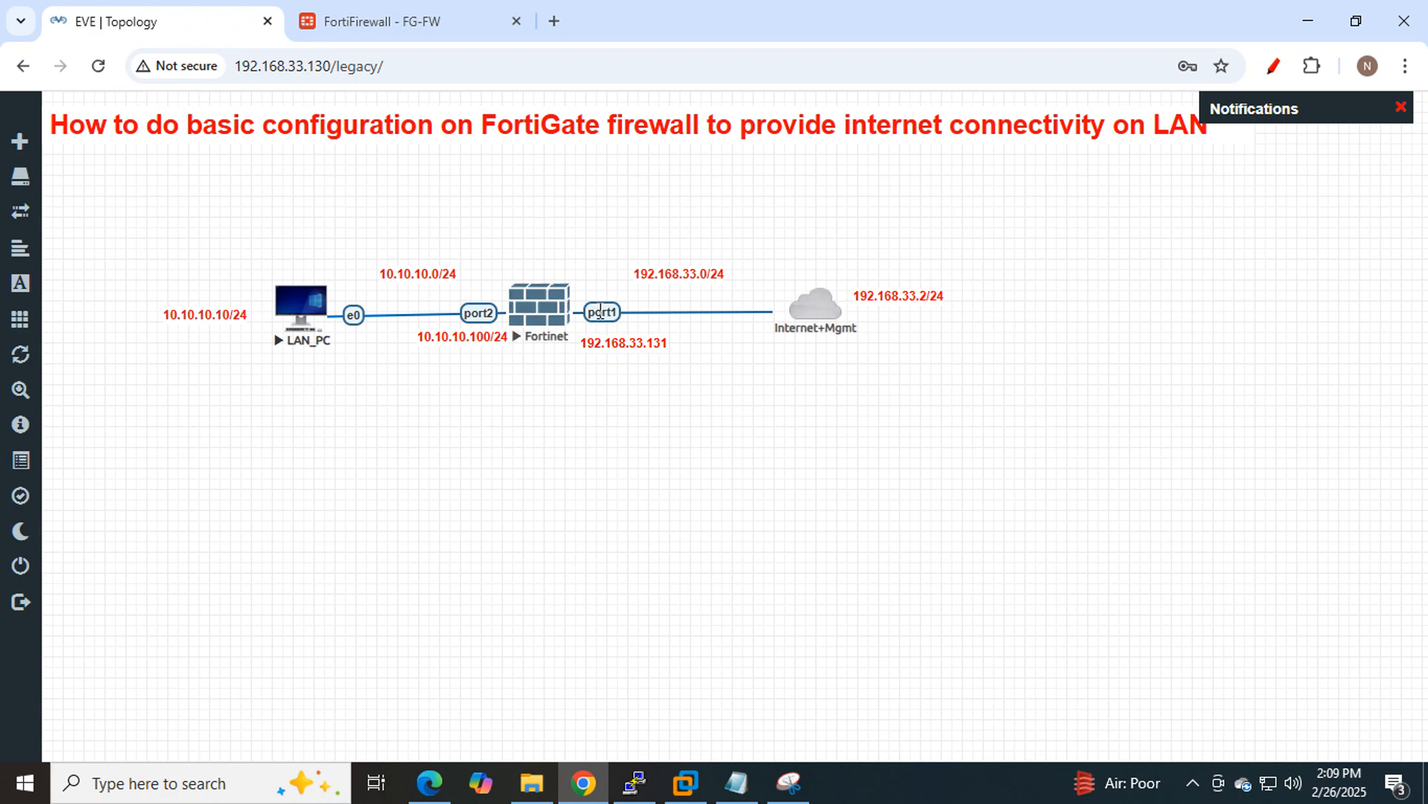
{"action": "left_click", "coordinate": [420, 20]}
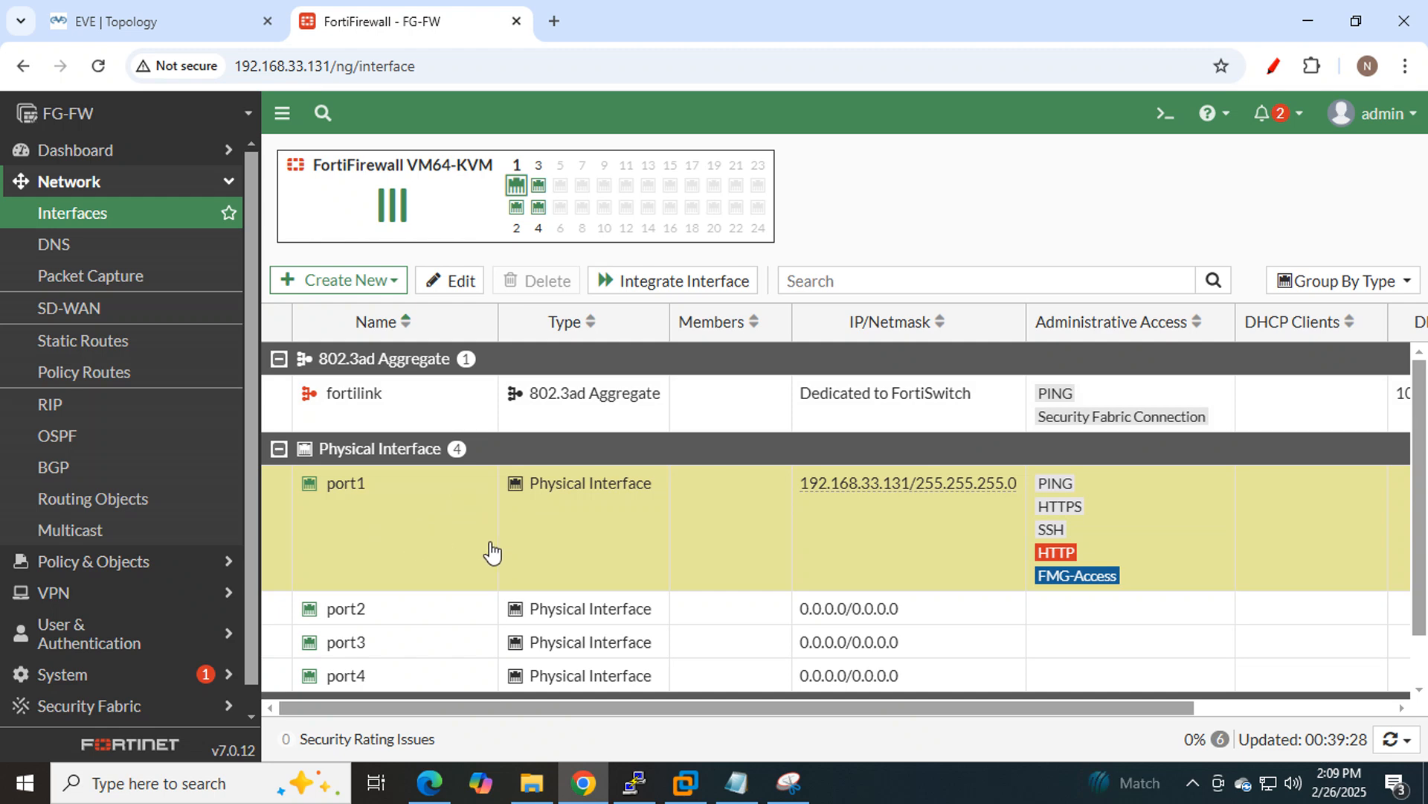
Open port1's interface editor and enter the alias WAN.
{"action": "double_click", "coordinate": [350, 521]}
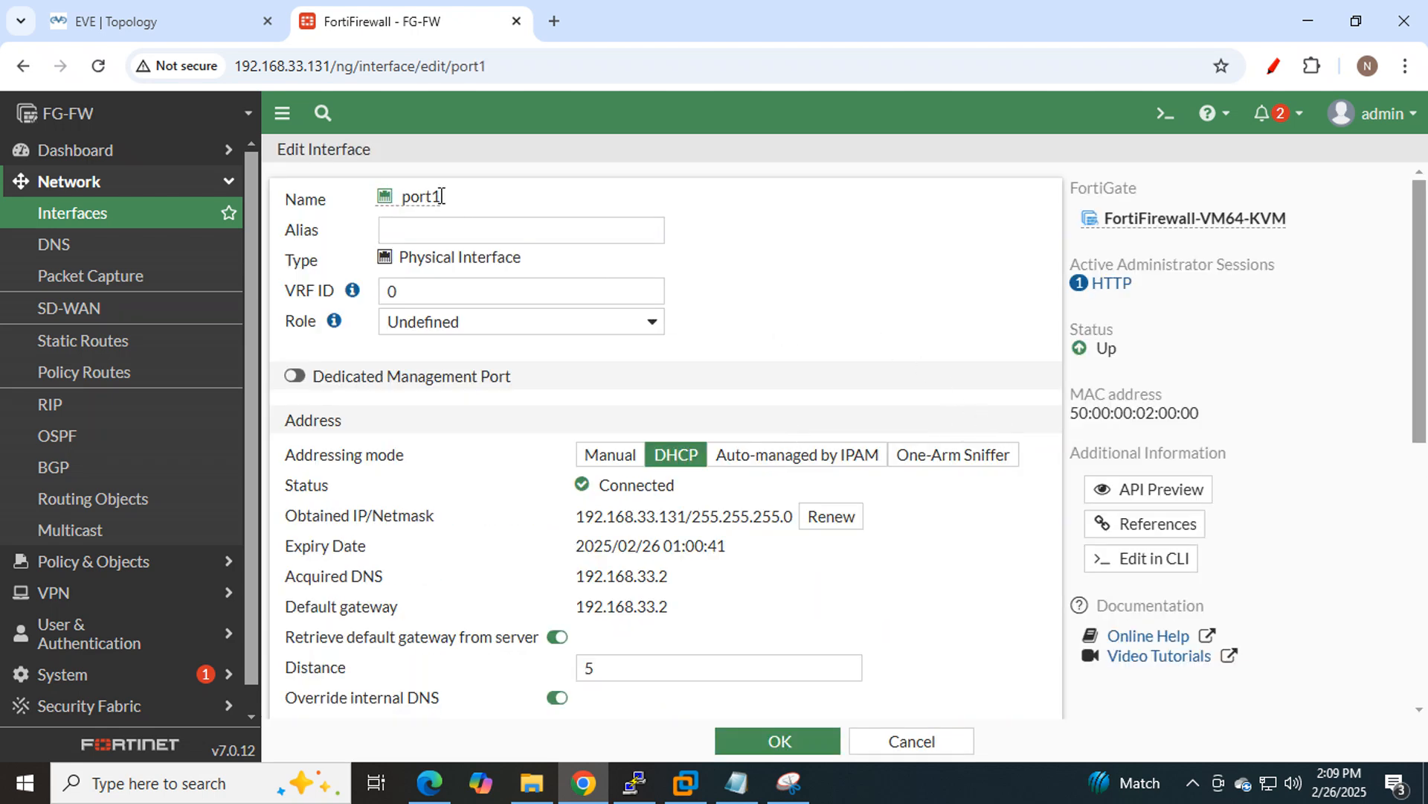
{"action": "left_click_drag", "start_coordinate": [440, 195], "coordinate": [397, 198]}
{"action": "left_click", "coordinate": [848, 275]}
{"action": "left_click", "coordinate": [546, 235]}
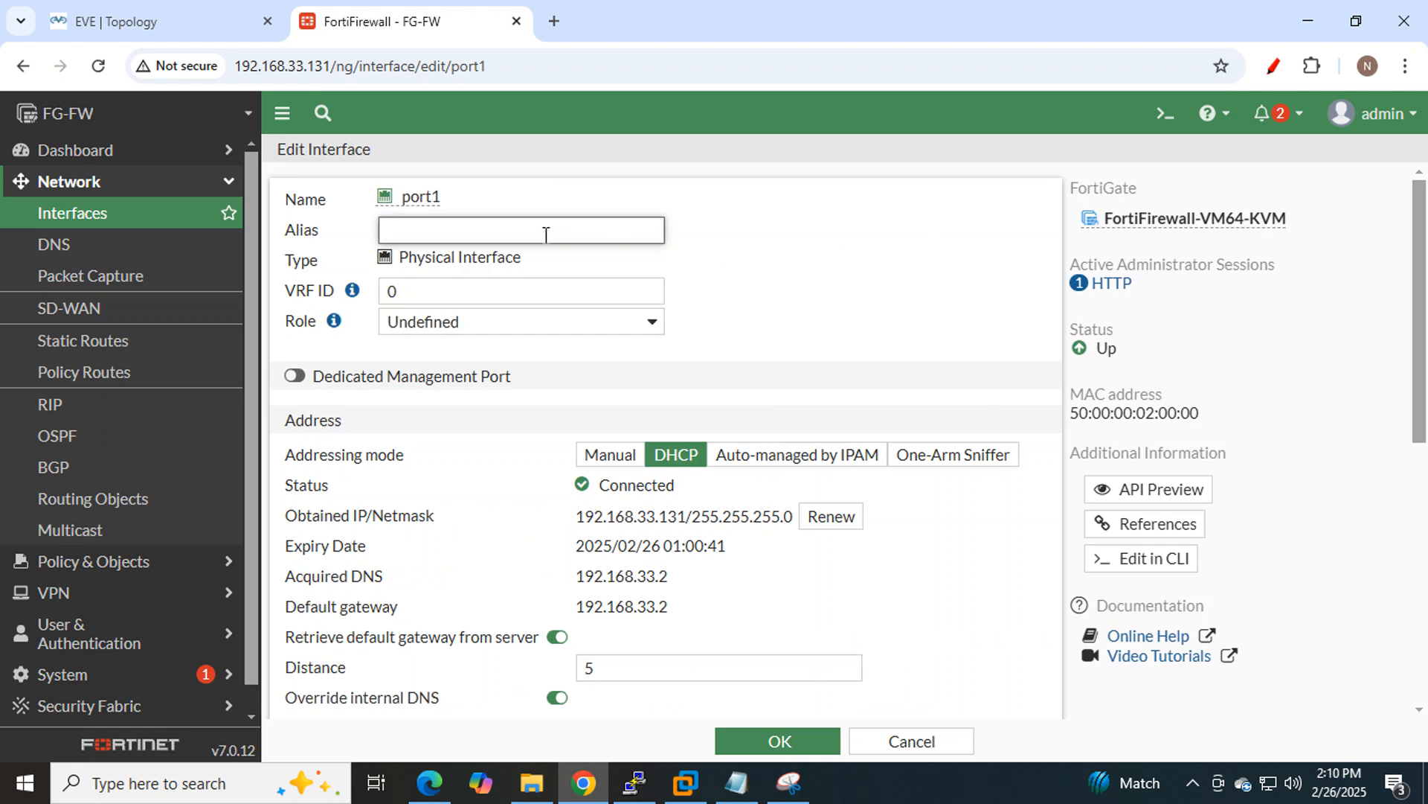
{"action": "type", "text": "WAN"}
{"action": "left_click_drag", "start_coordinate": [451, 231], "coordinate": [372, 232]}
{"action": "left_click", "coordinate": [794, 263]}
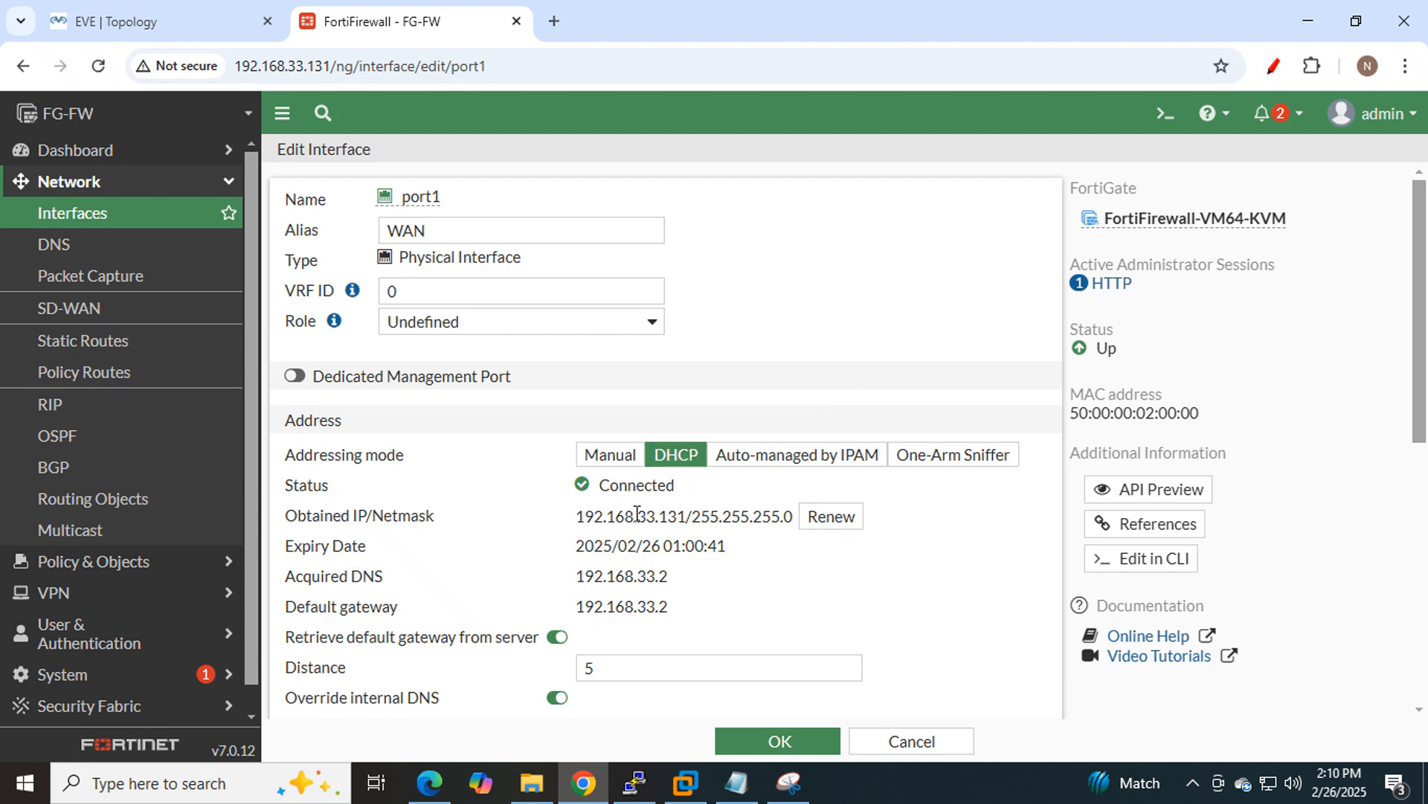
Review port1's DHCP-obtained address, save the WAN alias, and view the lab topology.
{"action": "left_click_drag", "start_coordinate": [577, 515], "coordinate": [679, 516]}
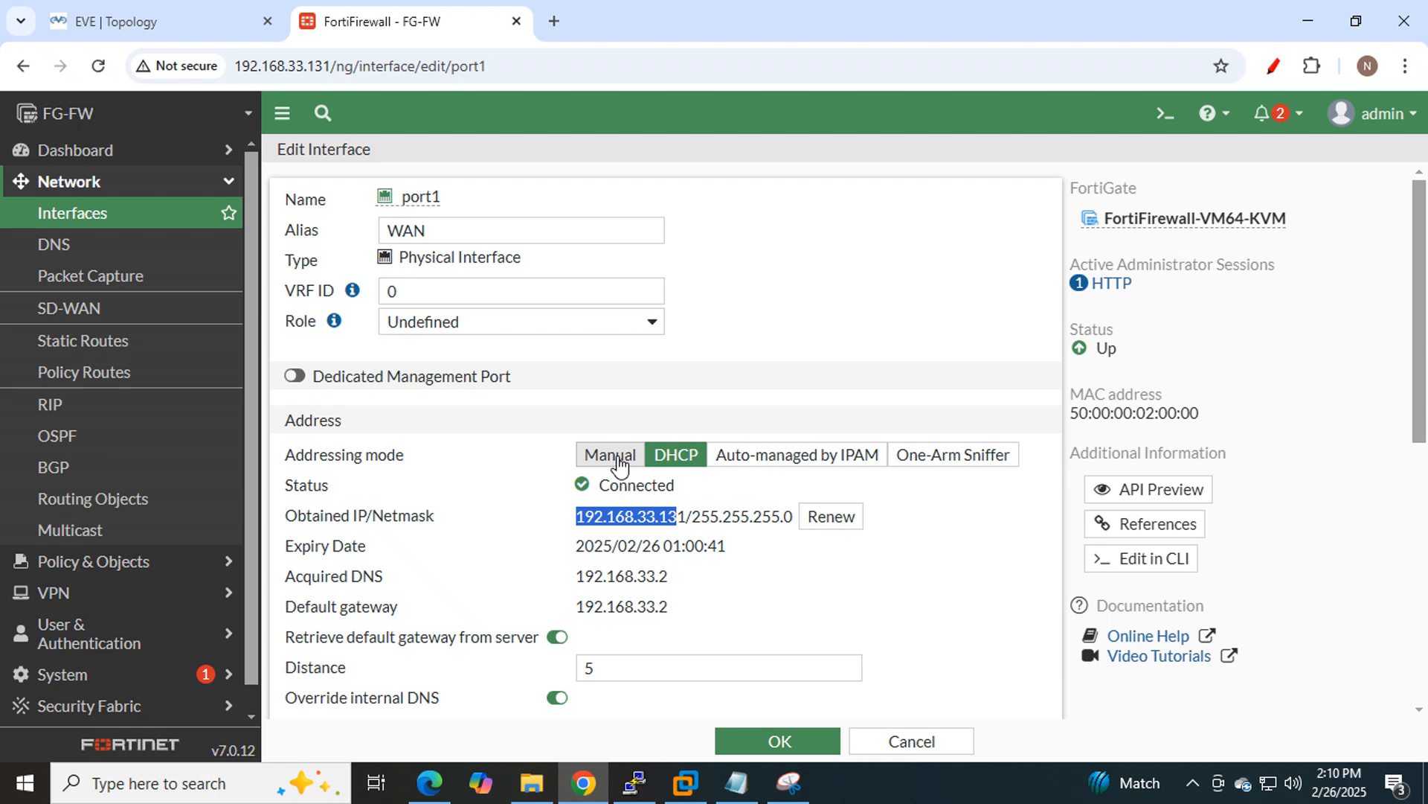
{"action": "scroll", "coordinate": [937, 537], "scroll_direction": "down", "scroll_amount": 3}
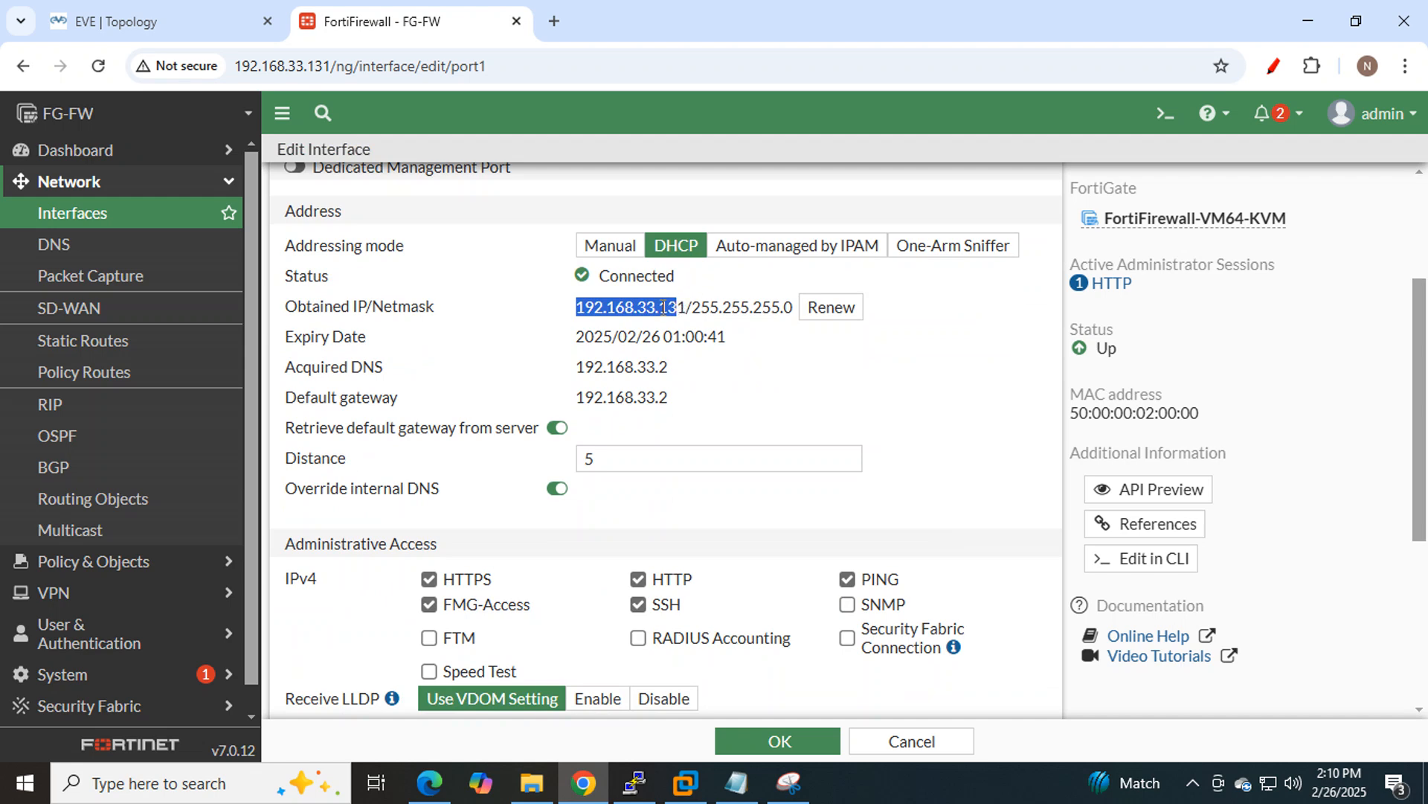
{"action": "left_click", "coordinate": [861, 399]}
{"action": "scroll", "coordinate": [835, 543], "scroll_direction": "down", "scroll_amount": 5}
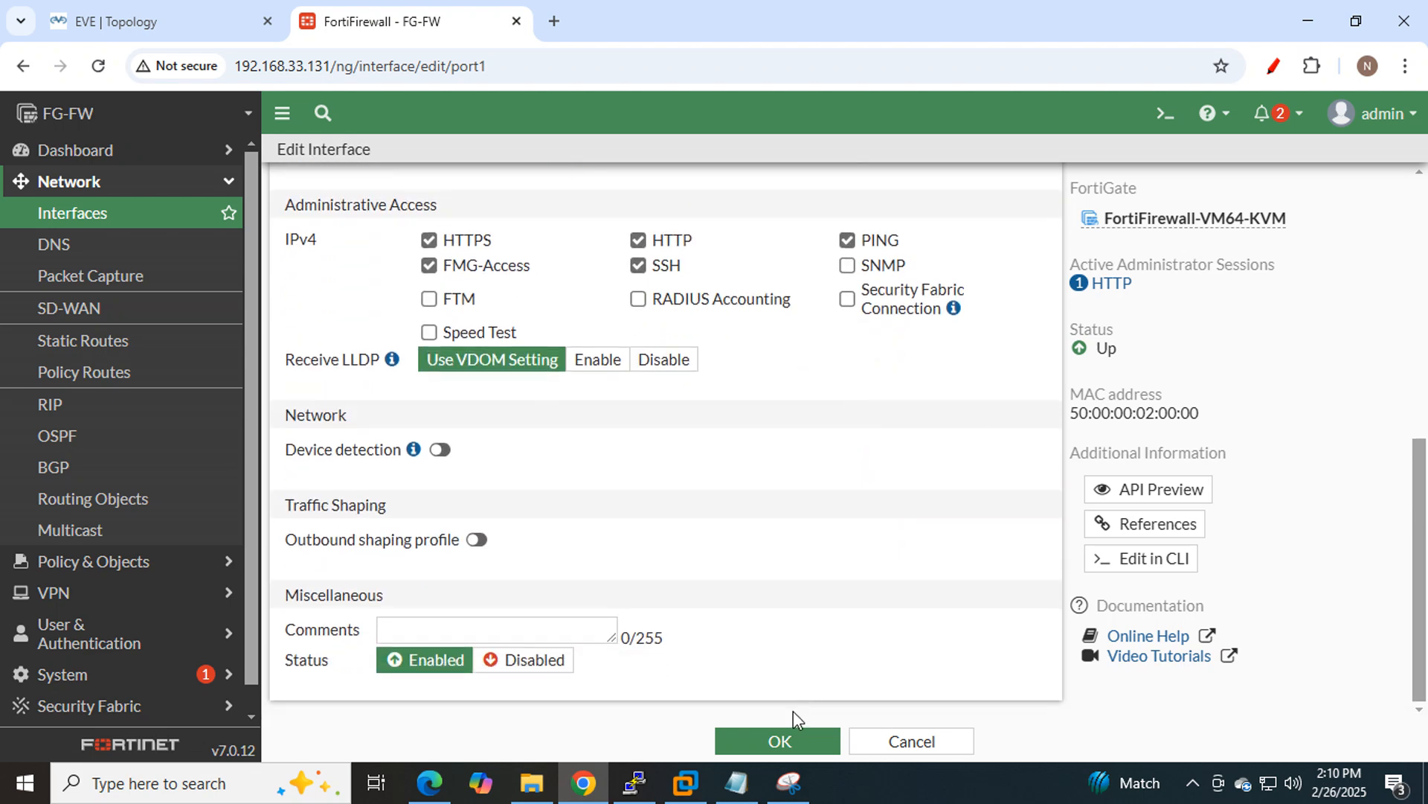
{"action": "scroll", "coordinate": [783, 573], "scroll_direction": "up", "scroll_amount": 5}
{"action": "double_click", "coordinate": [489, 227]}
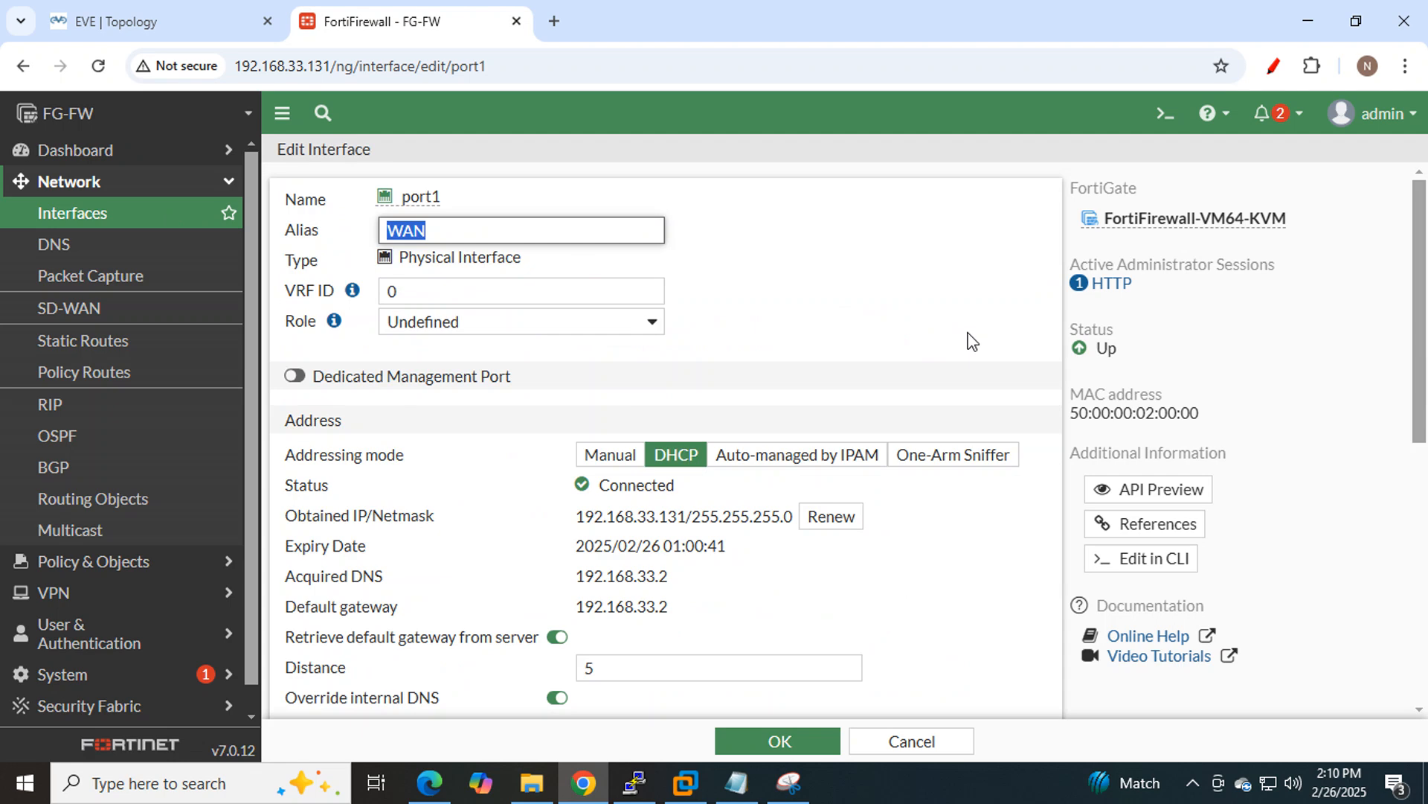
{"action": "left_click", "coordinate": [774, 742]}
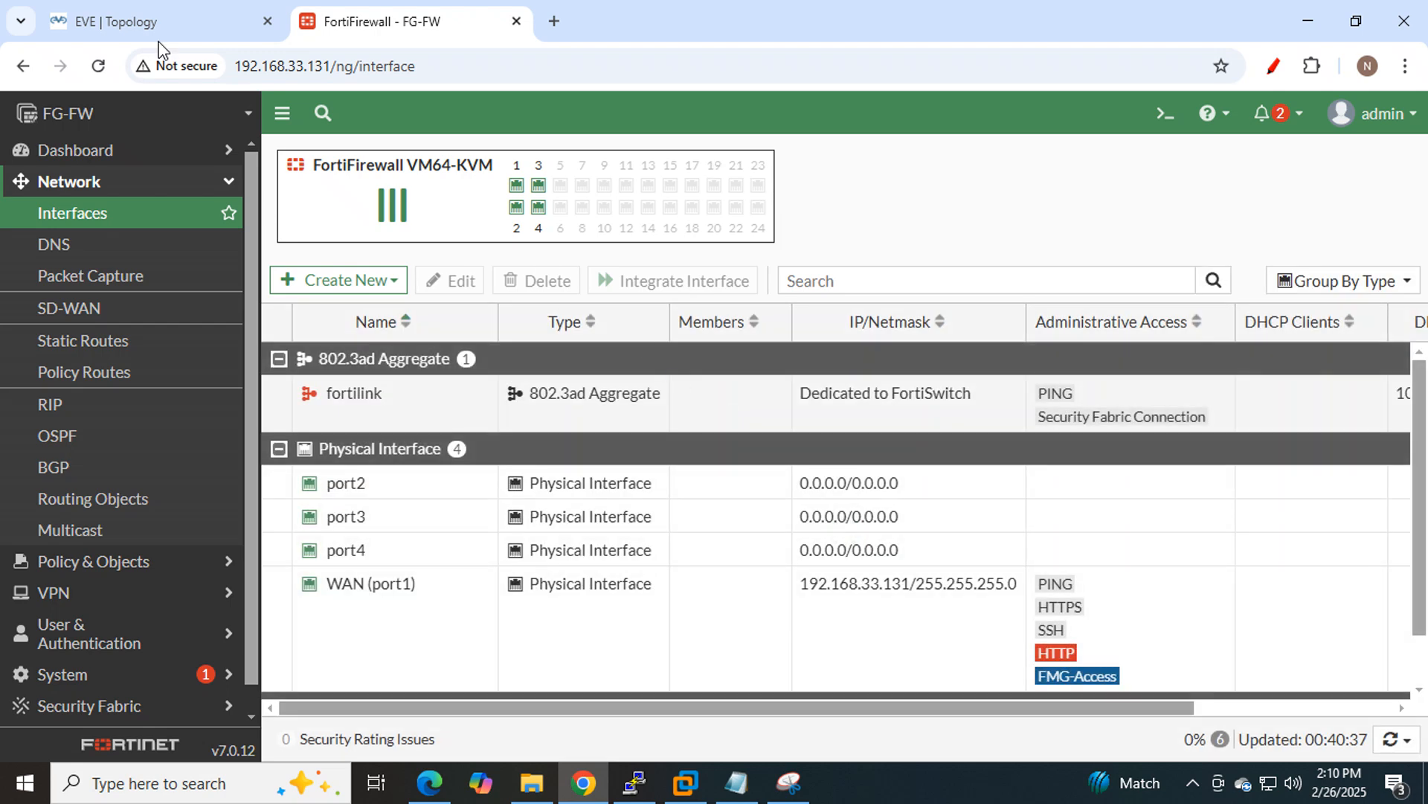
{"action": "left_click", "coordinate": [110, 32]}
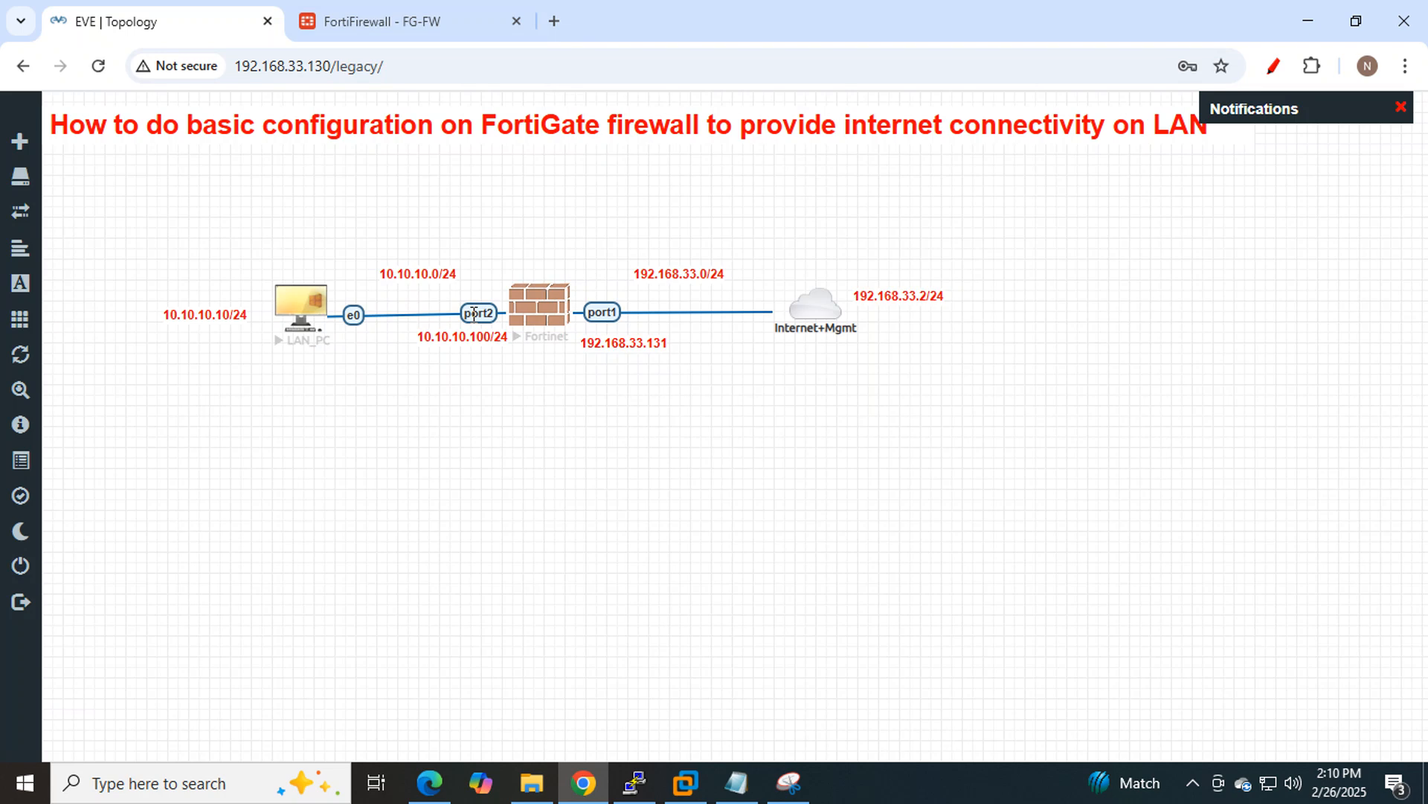
Open port2's Edit Interface page, enter the alias LAN, and select its IP/Netmask field.
{"action": "left_click", "coordinate": [324, 22]}
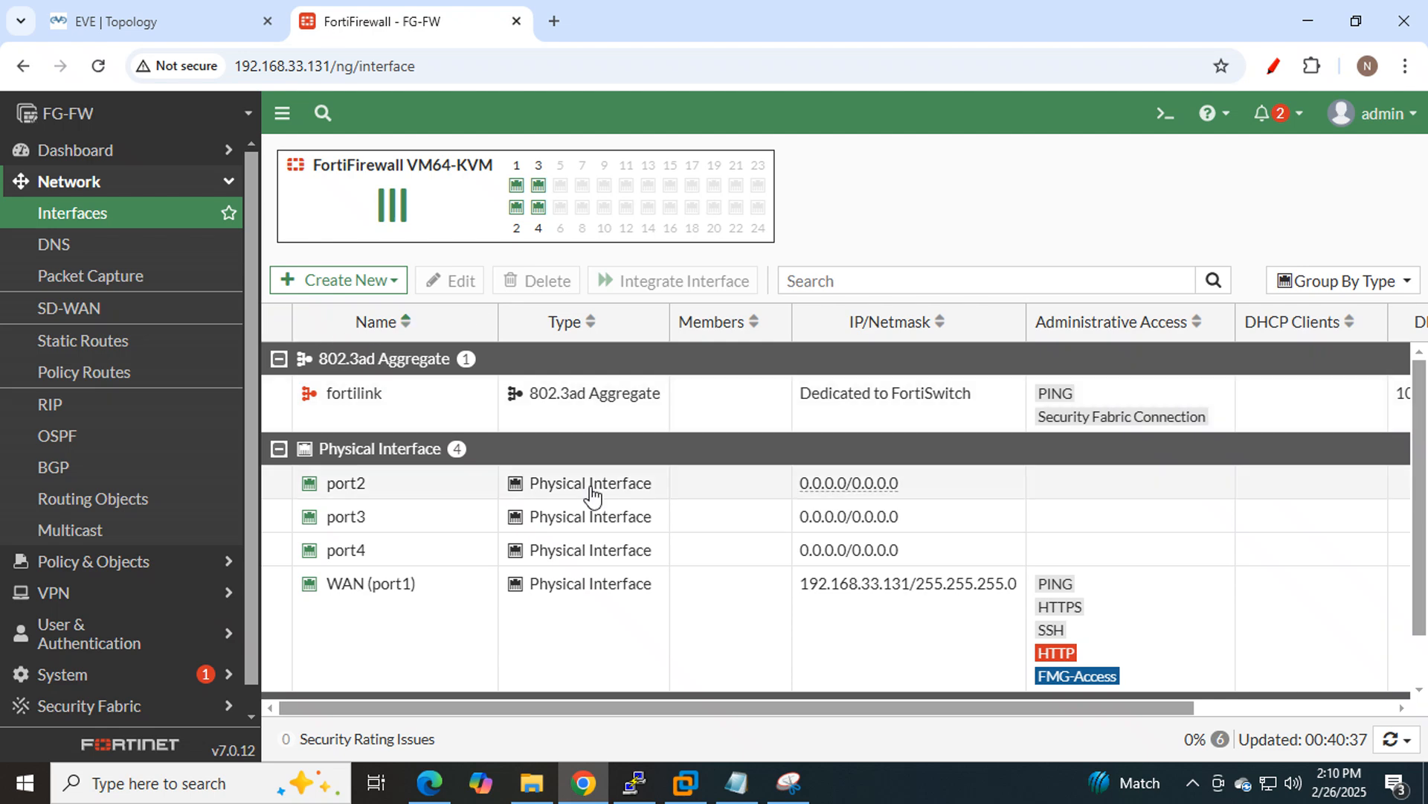
{"action": "left_click", "coordinate": [380, 499]}
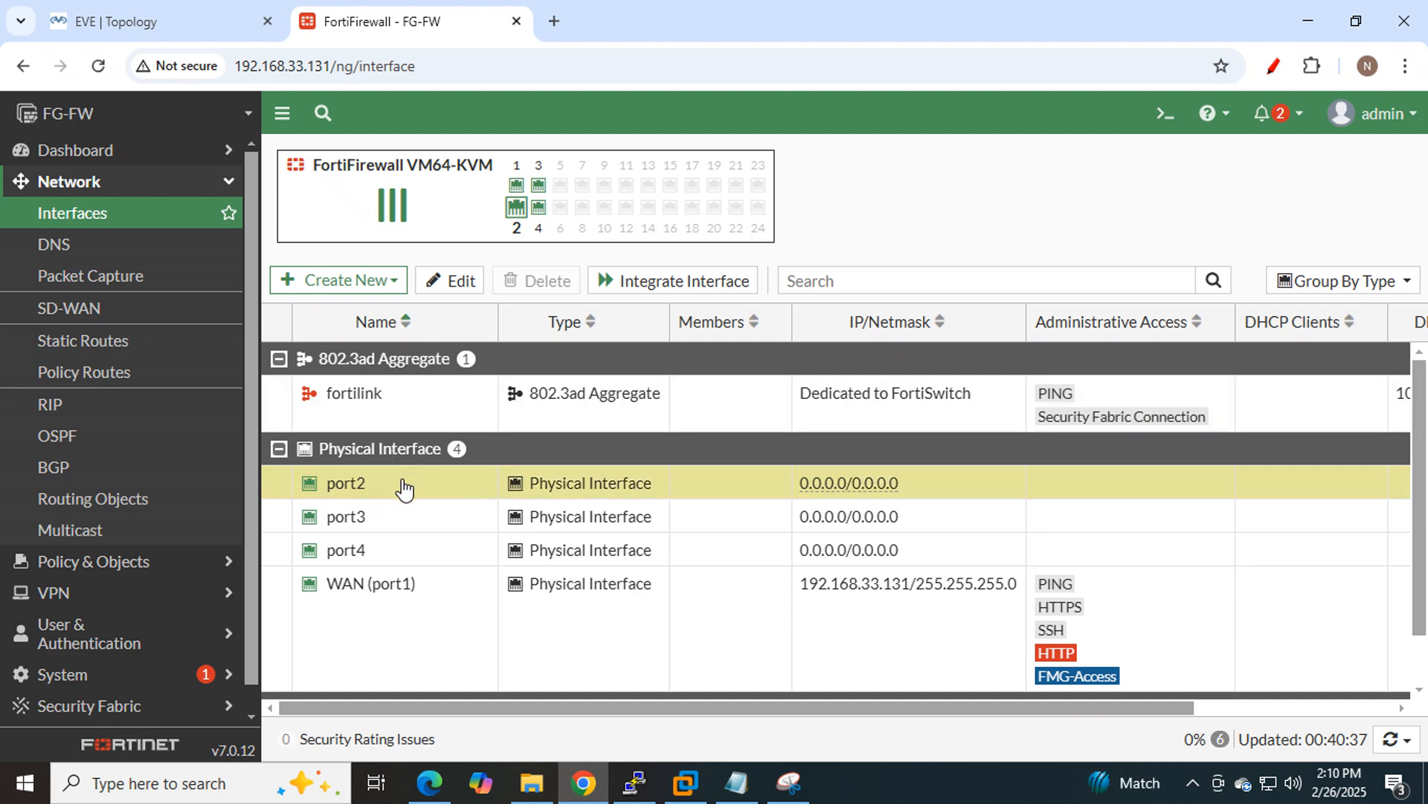
{"action": "left_click", "coordinate": [439, 296]}
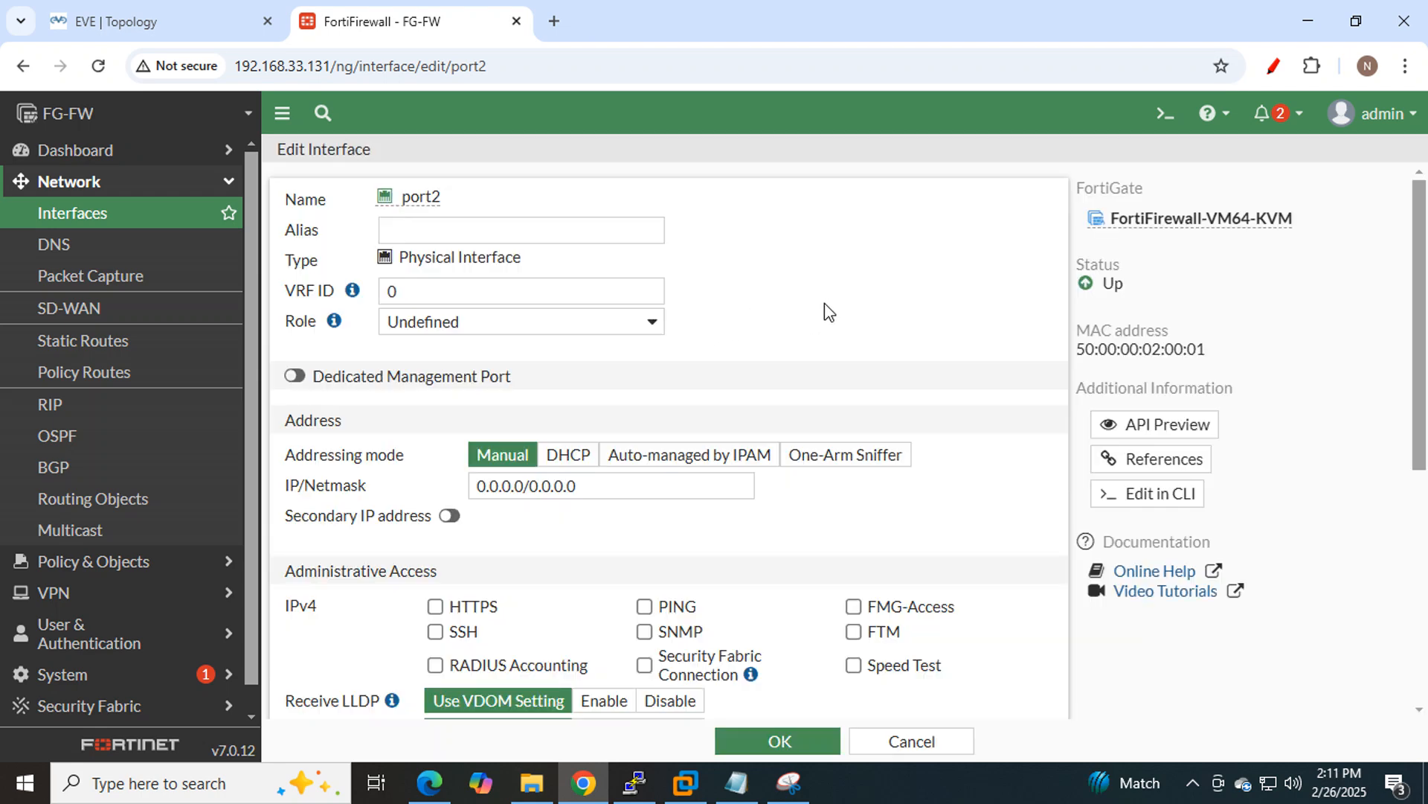
{"action": "left_click", "coordinate": [594, 238]}
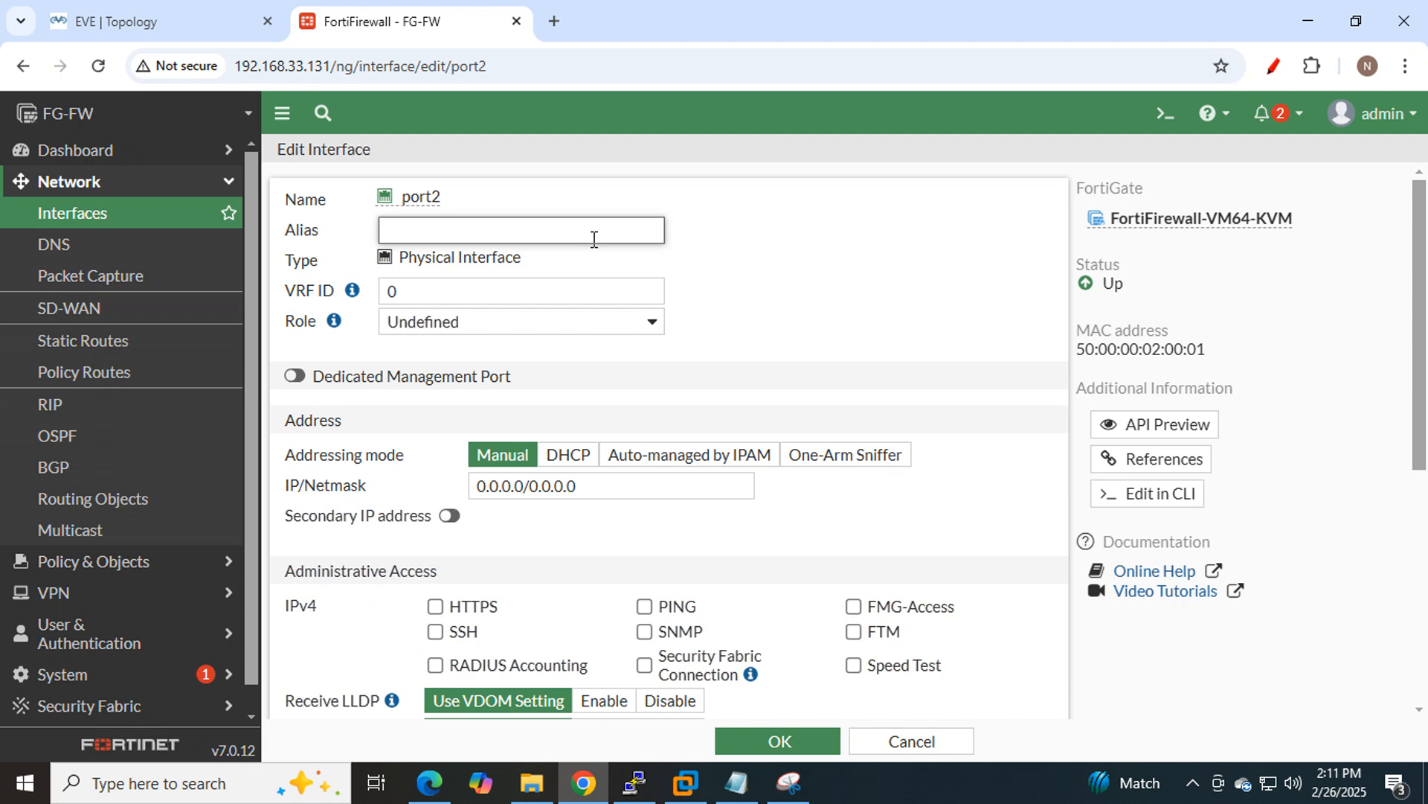
{"action": "type", "text": "LAN"}
{"action": "left_click_drag", "start_coordinate": [472, 196], "coordinate": [388, 231]}
{"action": "left_click", "coordinate": [854, 287]}
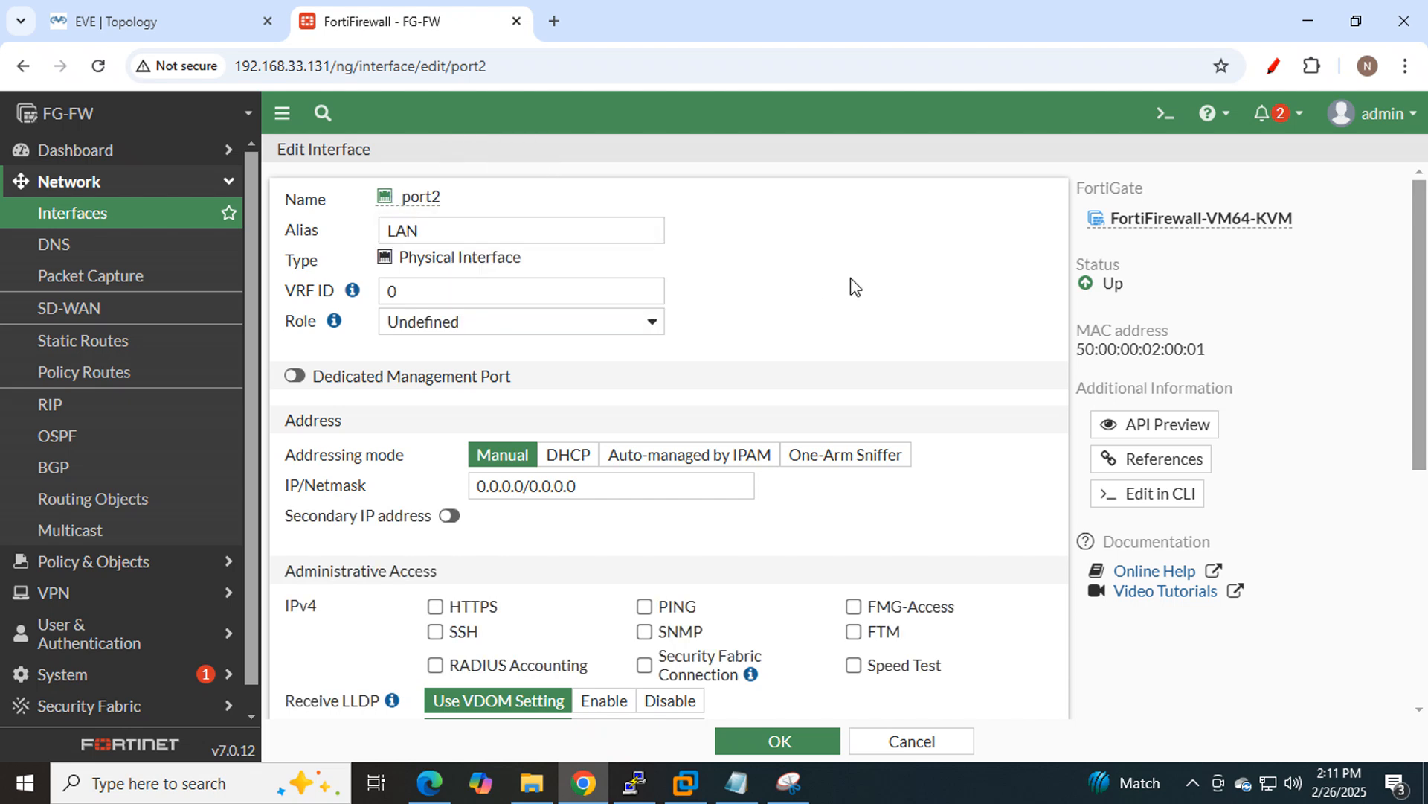
{"action": "scroll", "coordinate": [854, 290], "scroll_direction": "down", "scroll_amount": 3}
{"action": "left_click", "coordinate": [625, 386]}
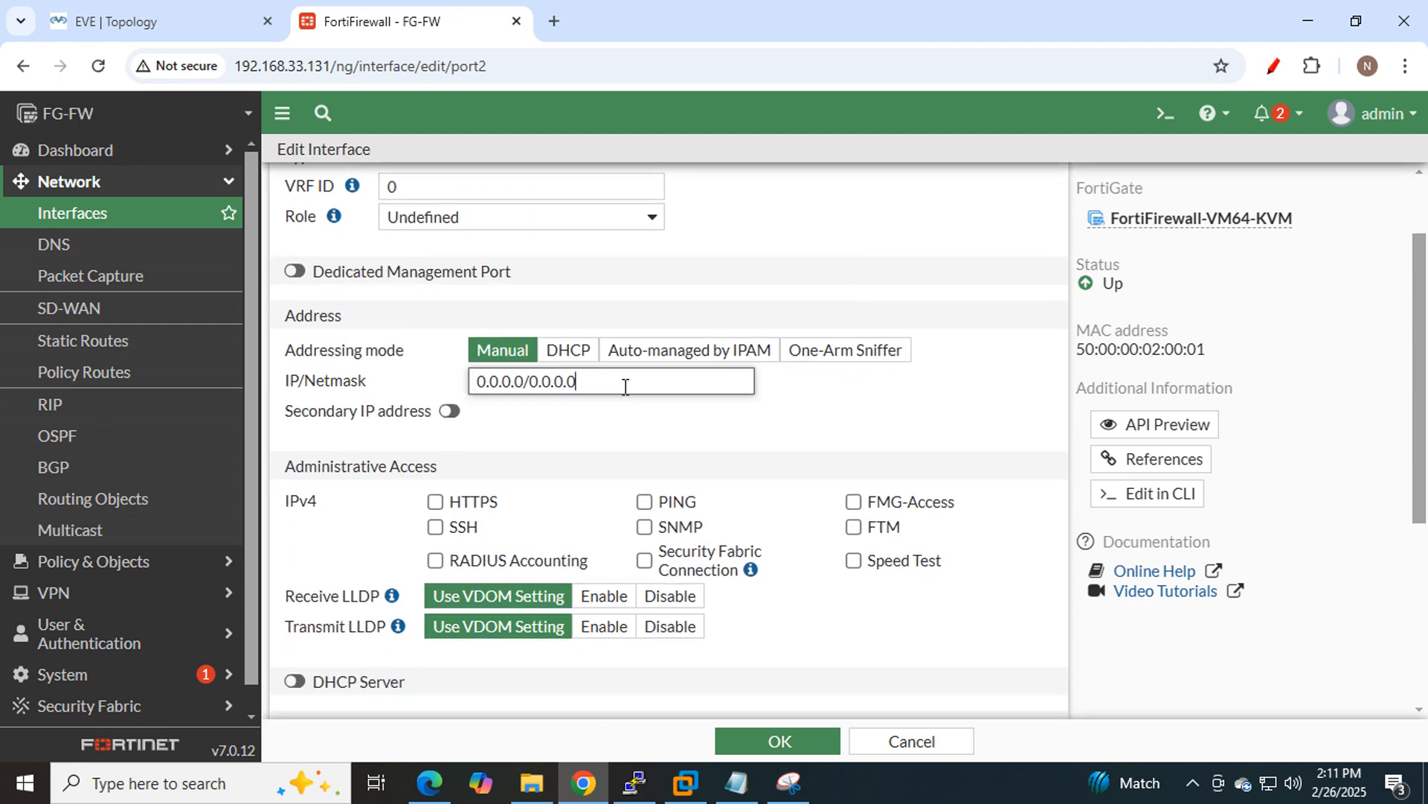
Set port2's IP/Netmask to 10.10.10.100/24, matching the topology's LAN addressing.
{"action": "left_click_drag", "start_coordinate": [625, 387], "coordinate": [472, 378]}
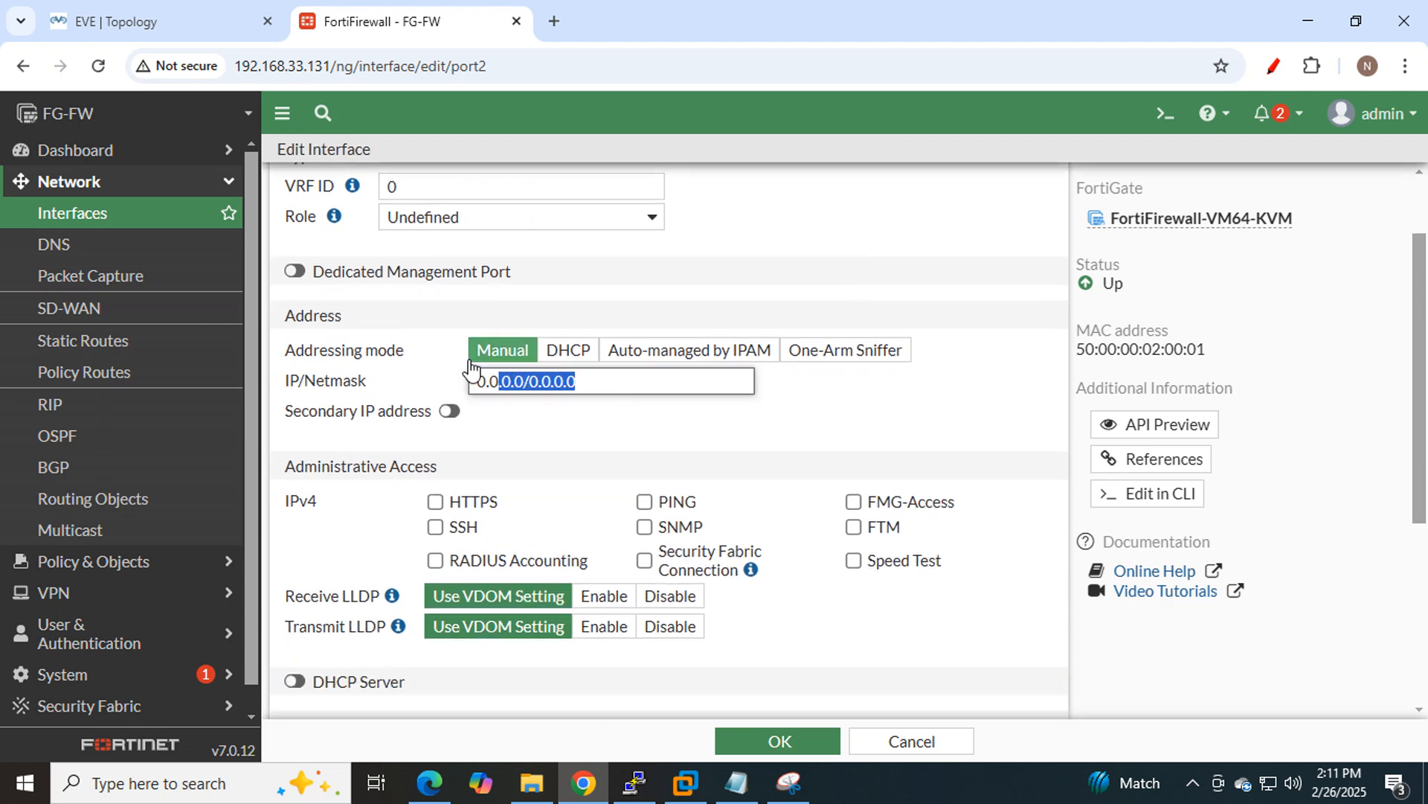
{"action": "left_click", "coordinate": [152, 21]}
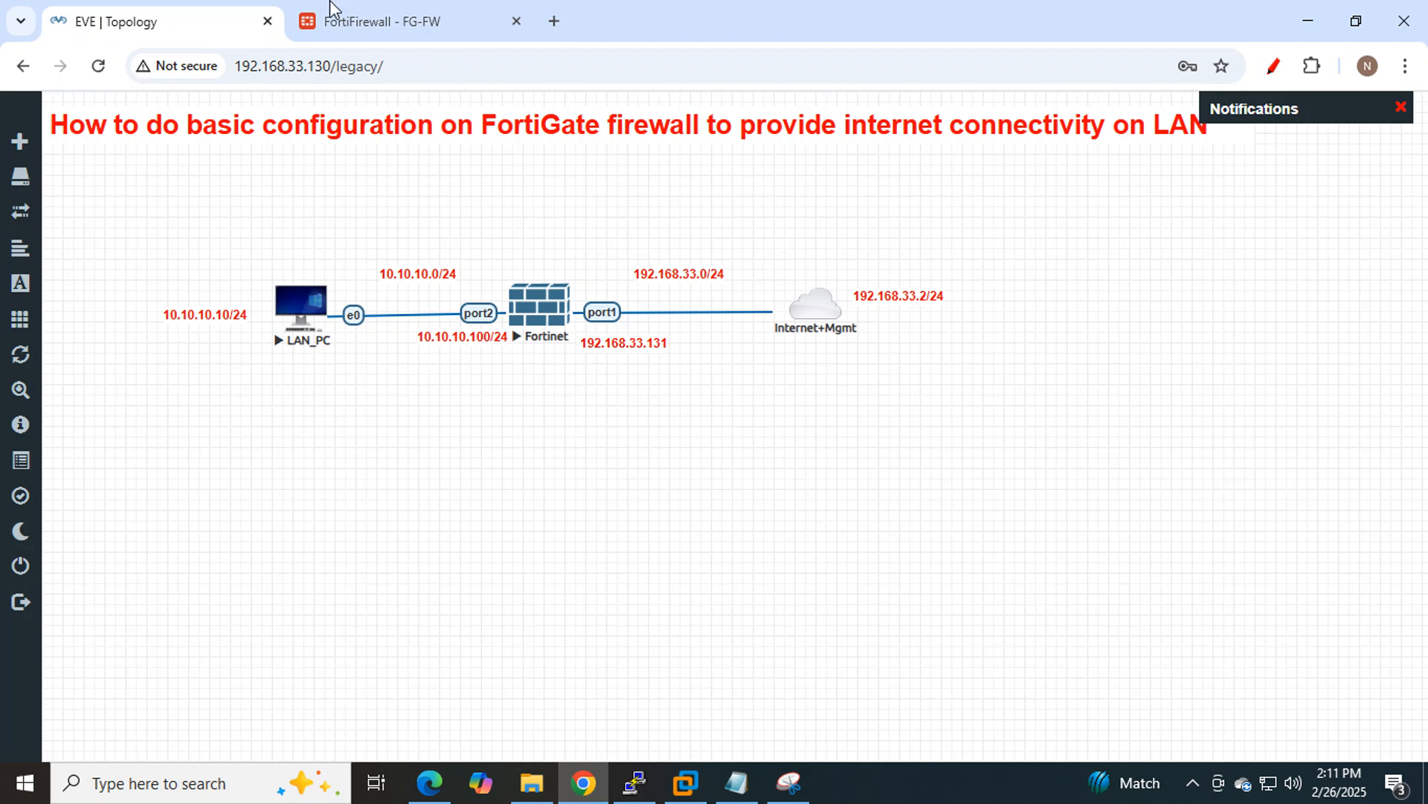
{"action": "left_click", "coordinate": [350, 15]}
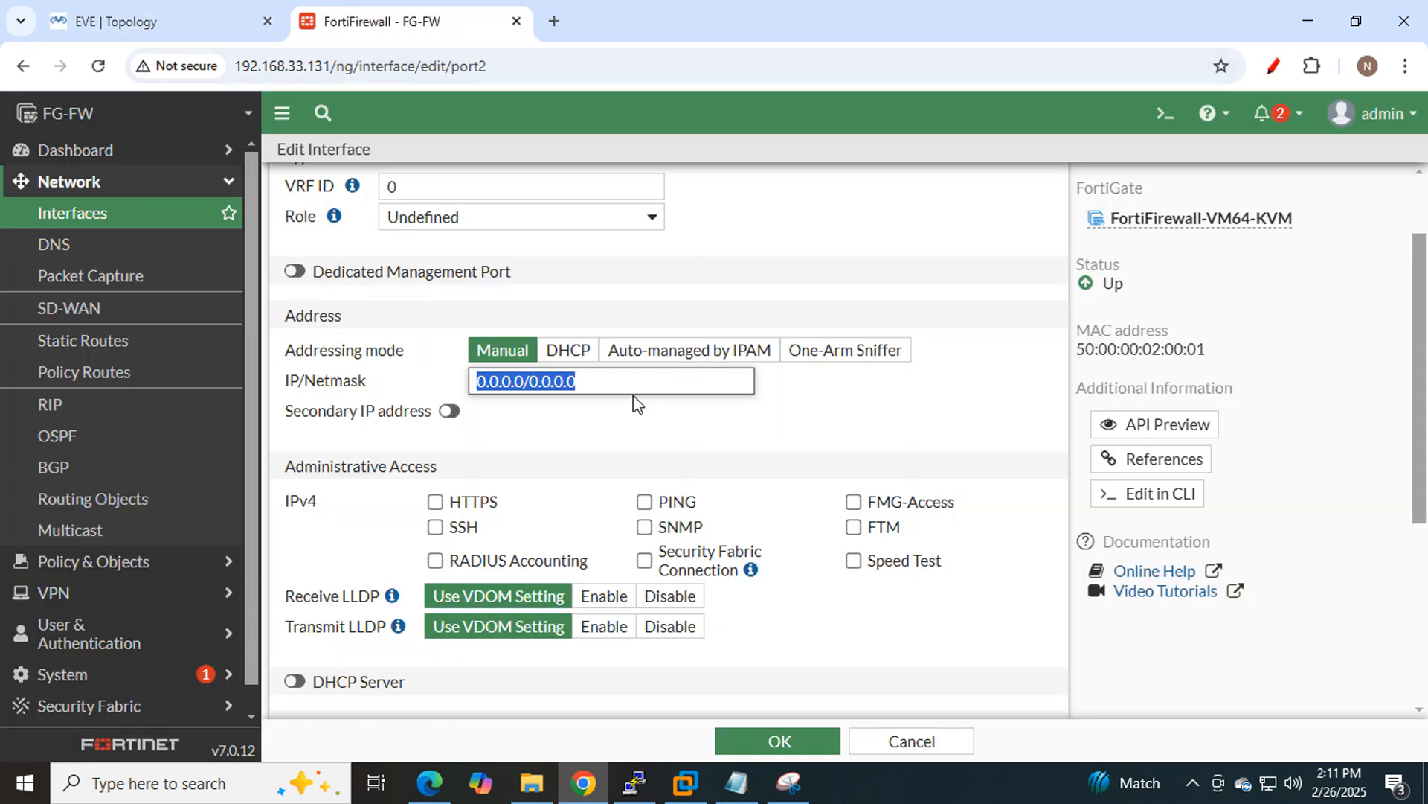
{"action": "type", "text": "10.10."}
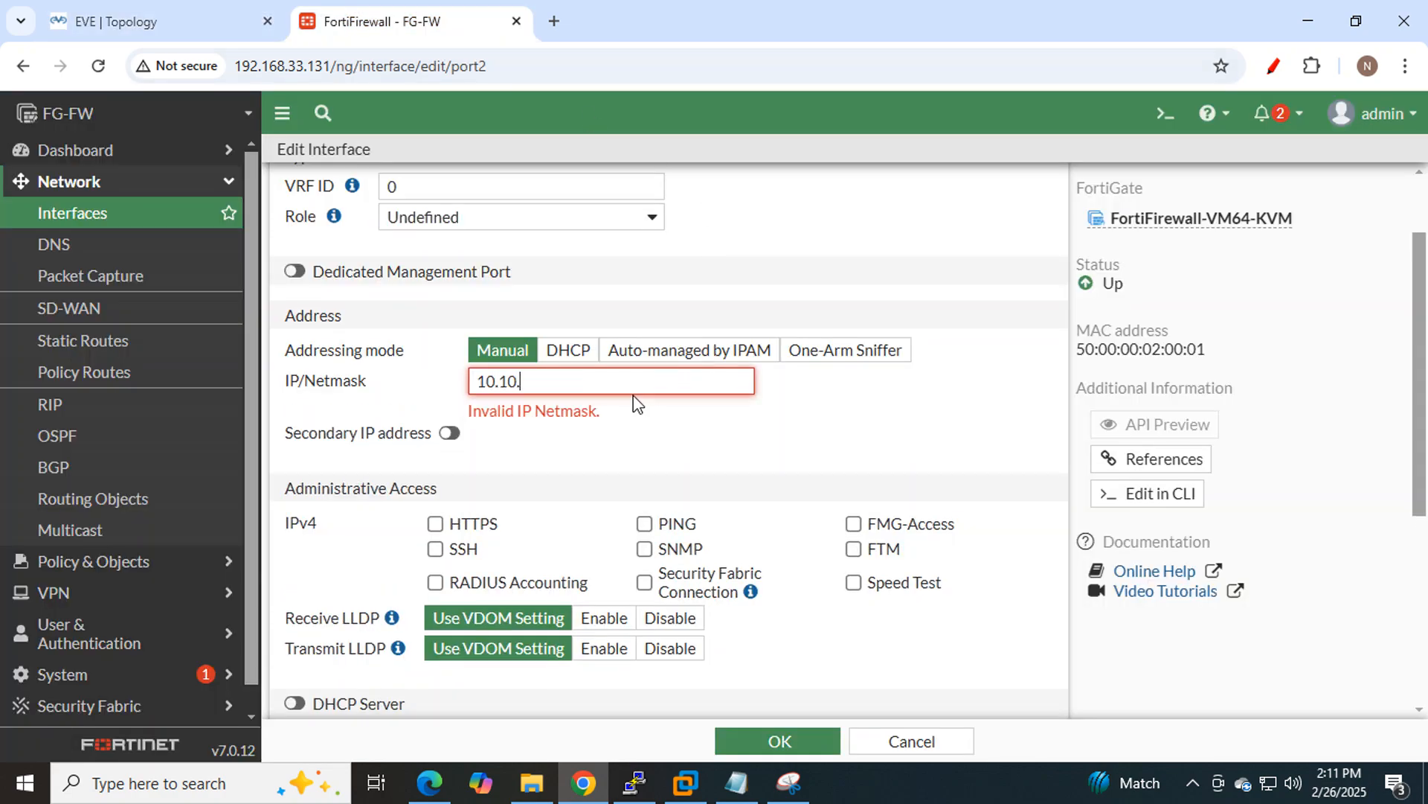
{"action": "type", "text": "10.100/24"}
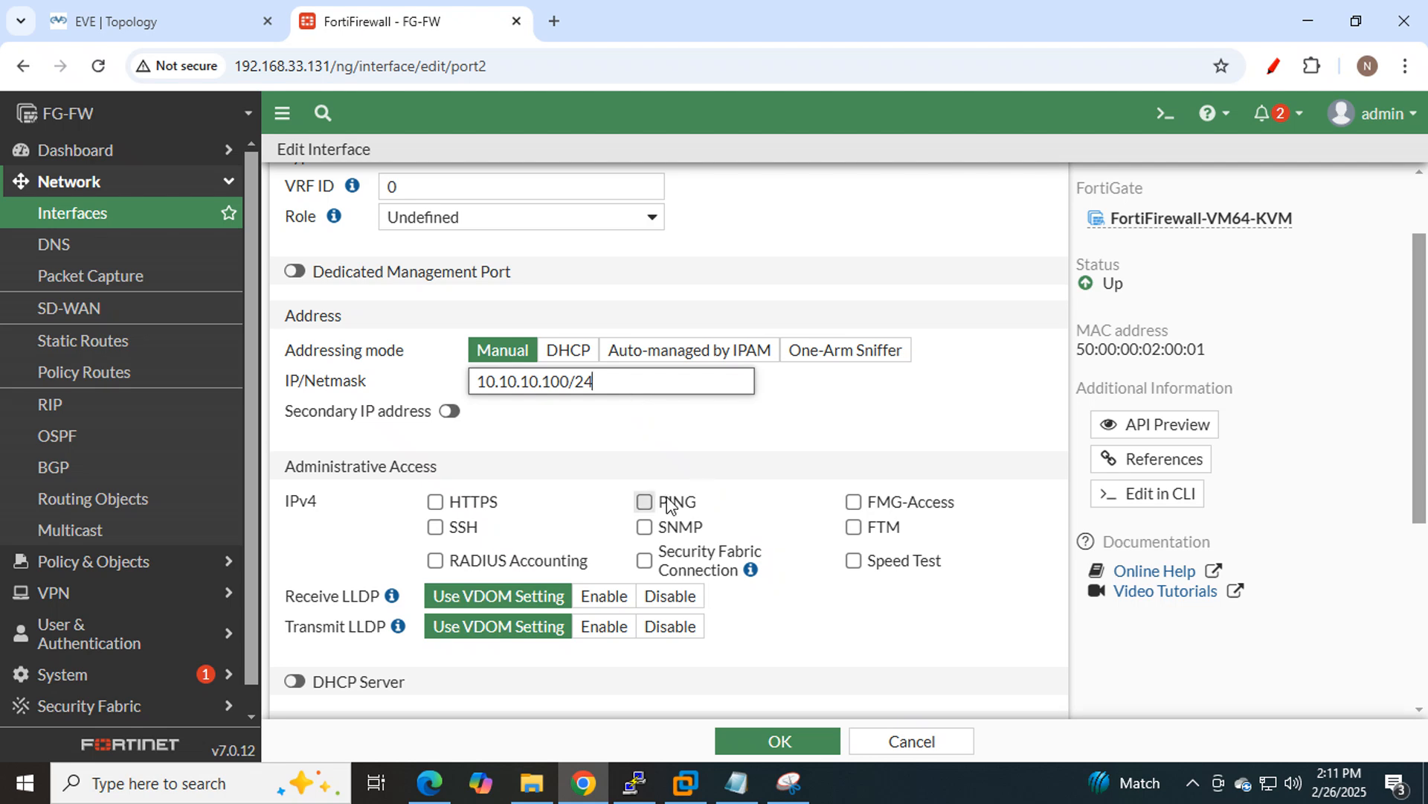
Enable HTTPS and PING administrative access on port2 and review the form.
{"action": "left_click", "coordinate": [439, 506]}
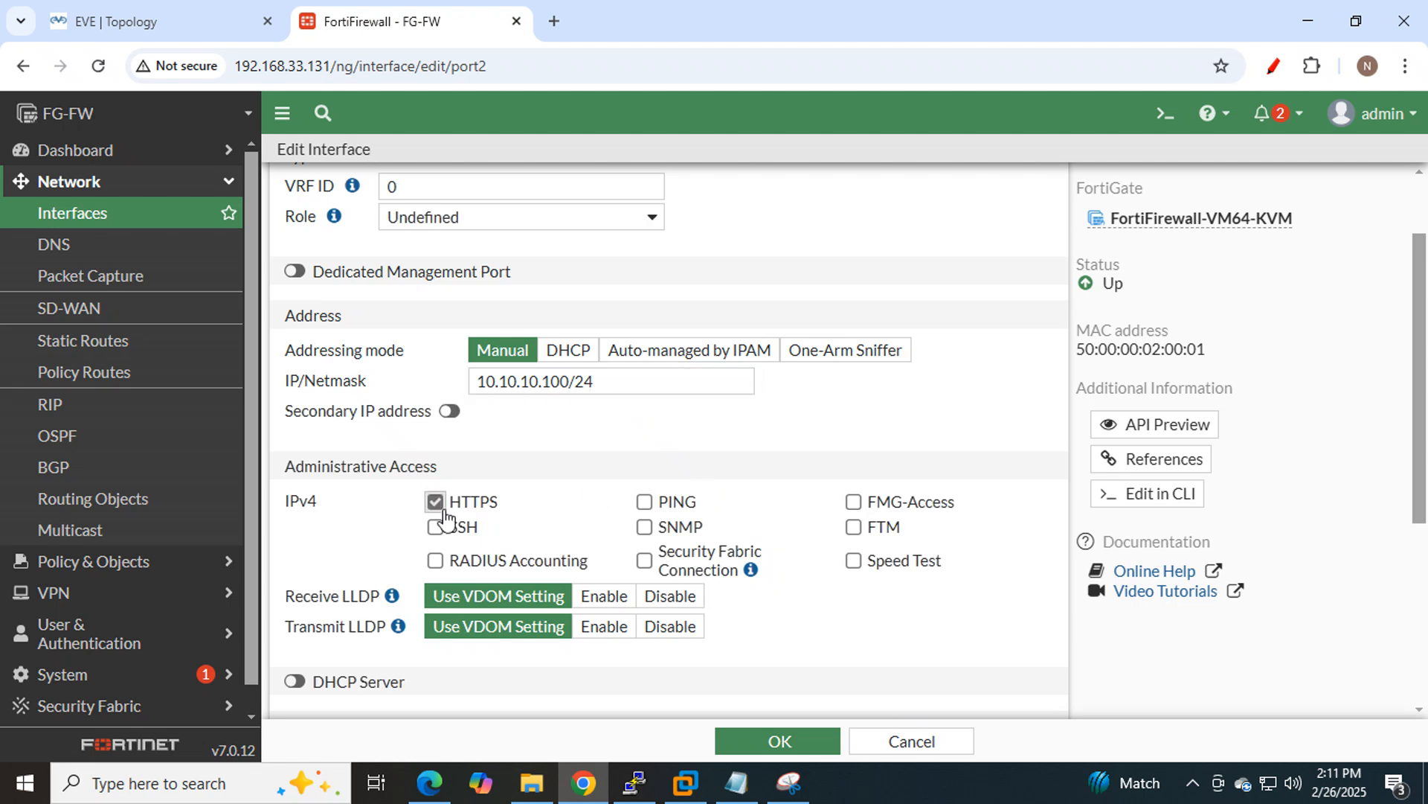
{"action": "left_click", "coordinate": [644, 503]}
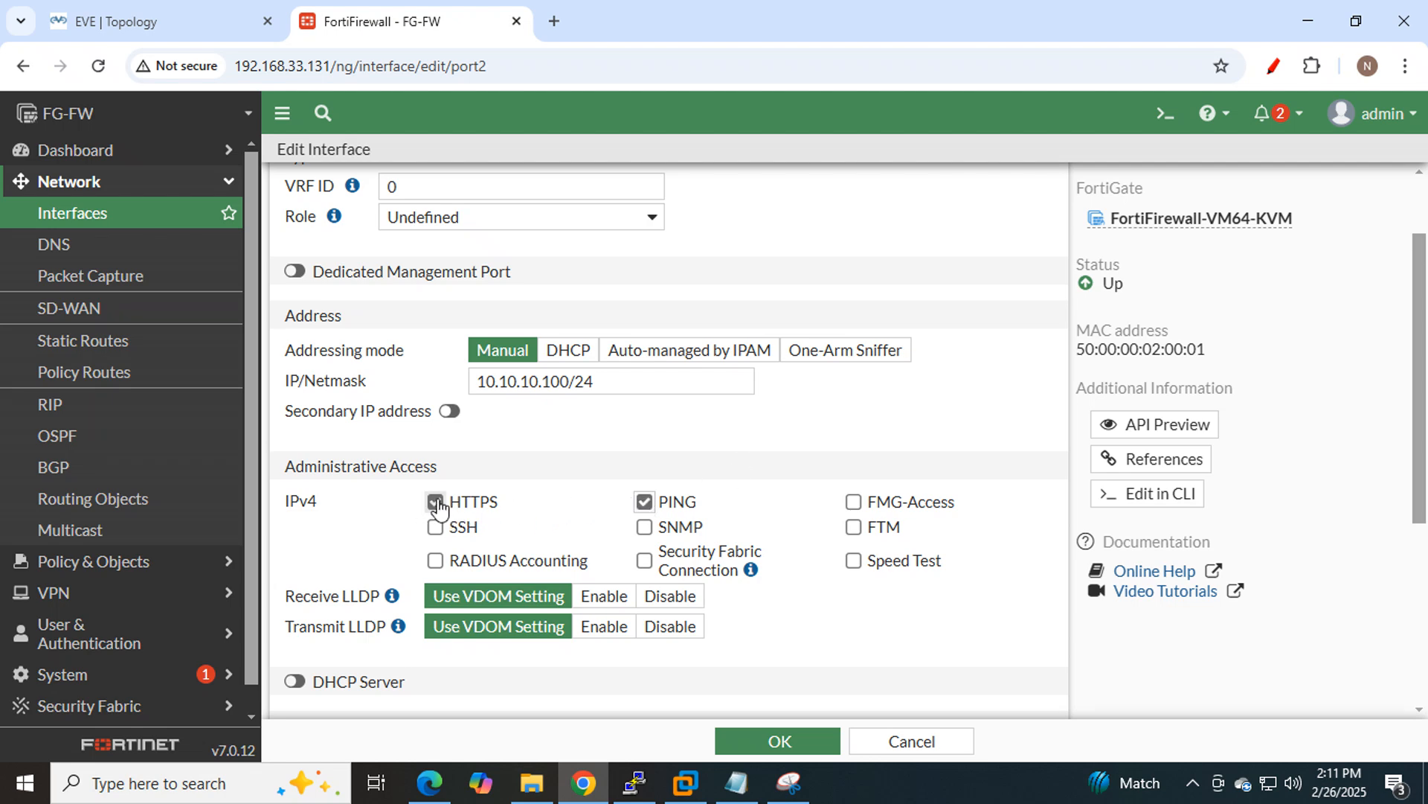
{"action": "left_click", "coordinate": [131, 22]}
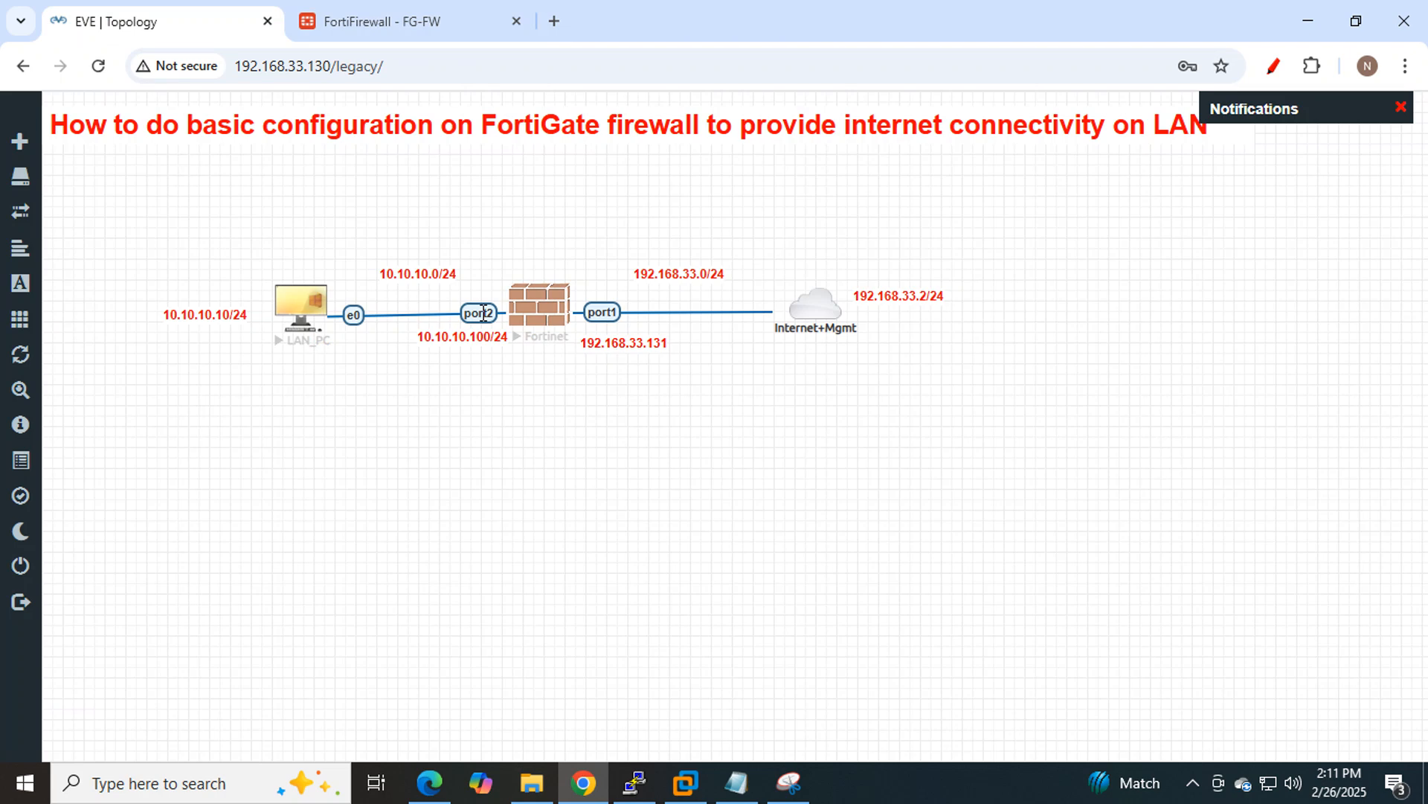
{"action": "left_click", "coordinate": [399, 21]}
{"action": "scroll", "coordinate": [908, 641], "scroll_direction": "down", "scroll_amount": 1}
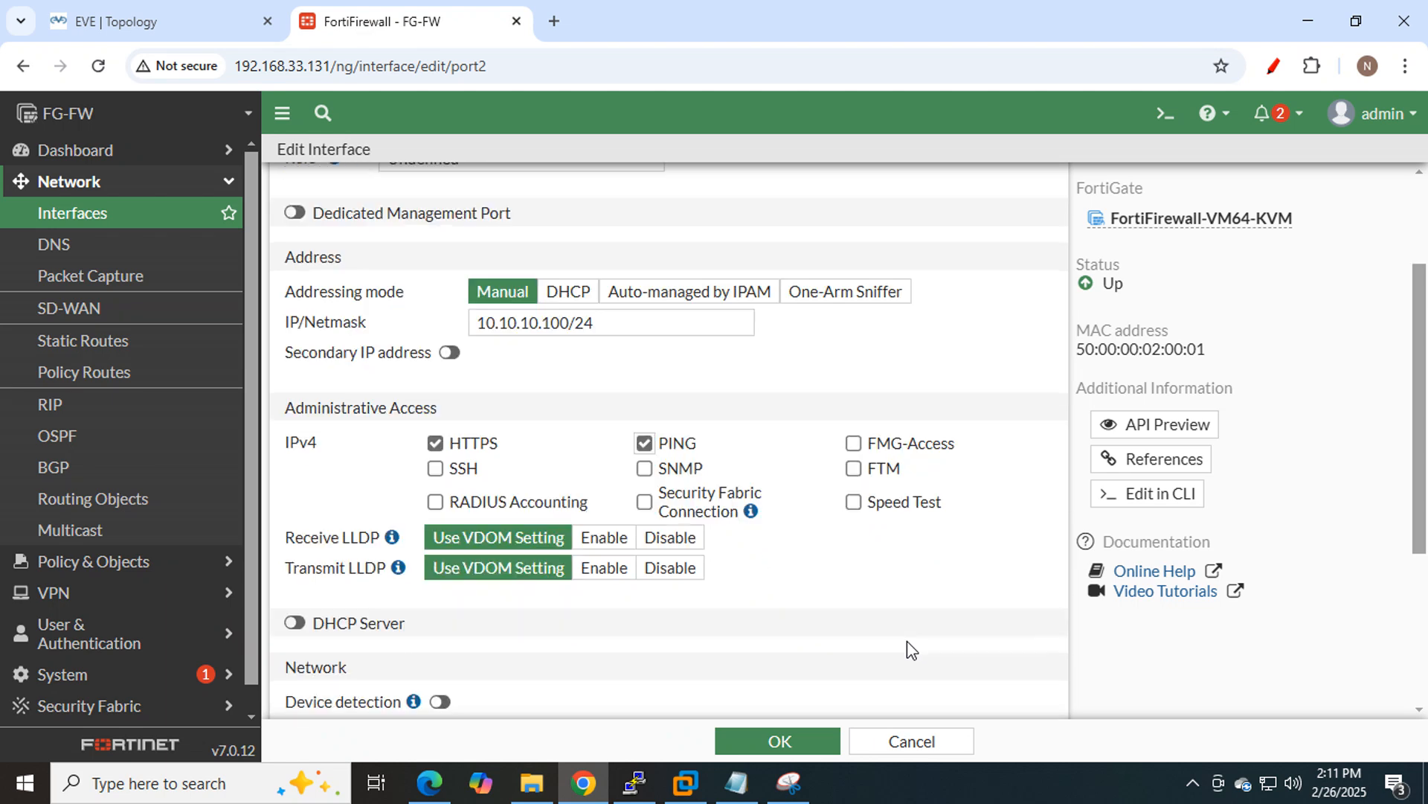
{"action": "scroll", "coordinate": [908, 641], "scroll_direction": "down", "scroll_amount": 3}
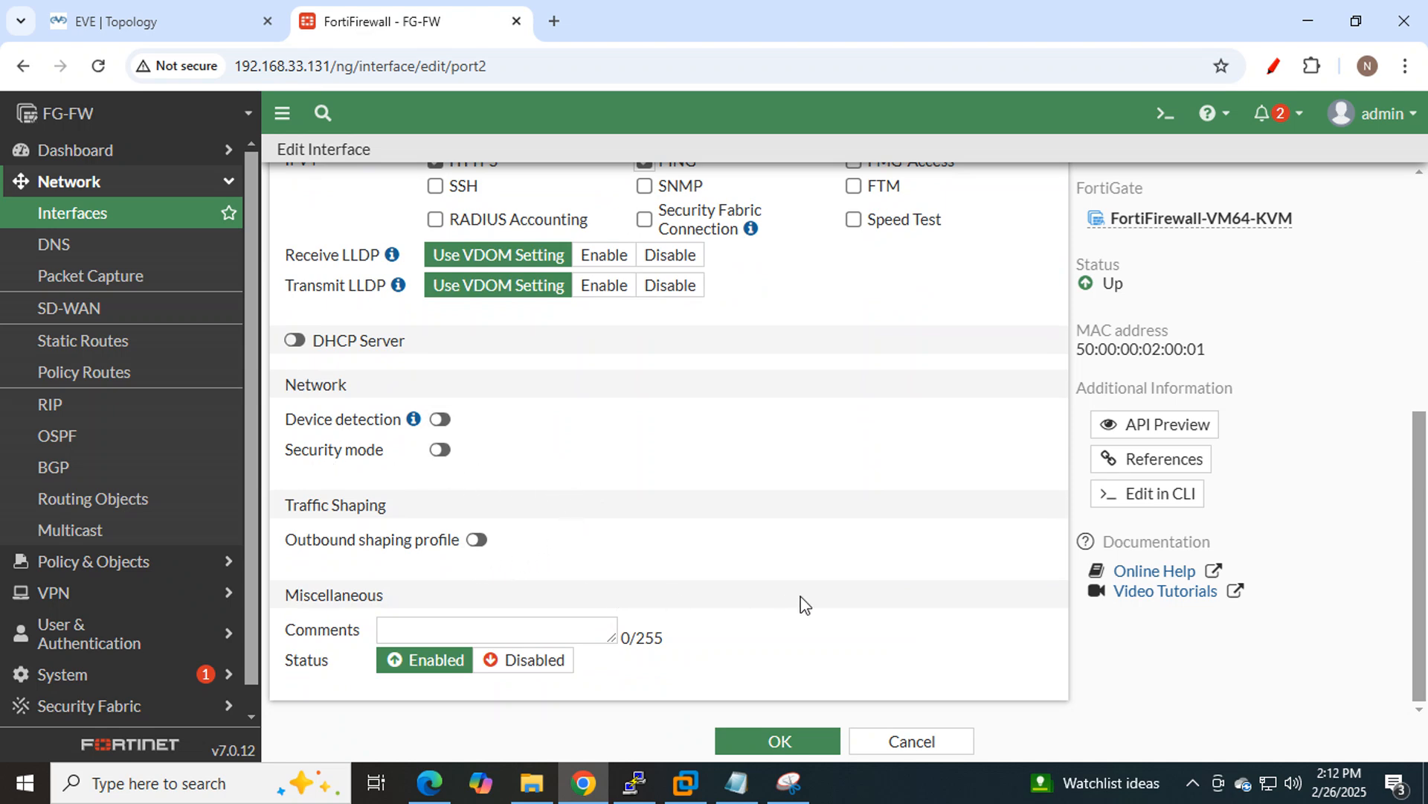
{"action": "scroll", "coordinate": [800, 596], "scroll_direction": "up", "scroll_amount": 4}
{"action": "scroll", "coordinate": [806, 604], "scroll_direction": "up", "scroll_amount": 2}
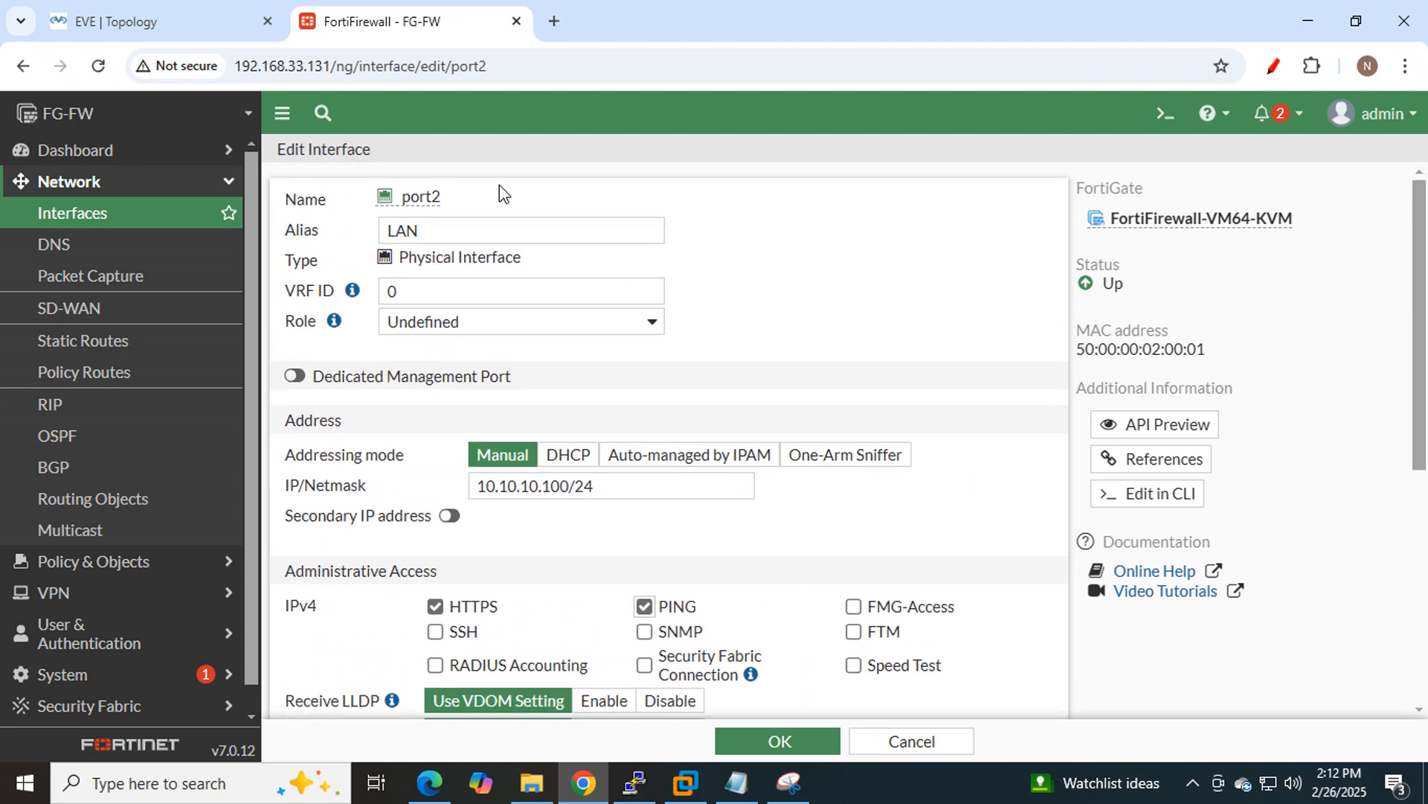
Check port2's LAN alias and 10.10.10.100/24 address against the topology diagram.
{"action": "left_click_drag", "start_coordinate": [430, 224], "coordinate": [361, 233]}
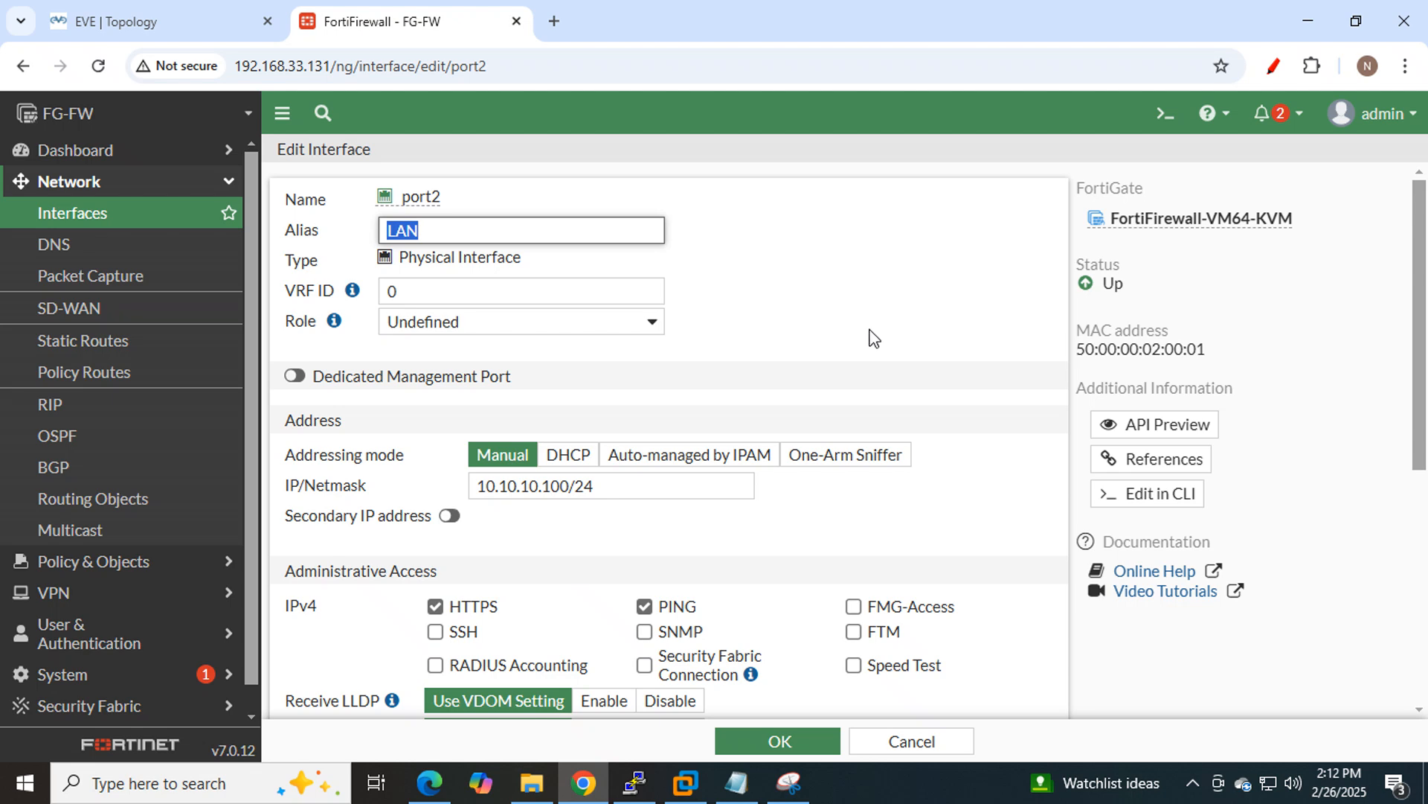
{"action": "left_click", "coordinate": [493, 237]}
{"action": "scroll", "coordinate": [903, 323], "scroll_direction": "down", "scroll_amount": 1}
{"action": "left_click_drag", "start_coordinate": [616, 383], "coordinate": [386, 363]}
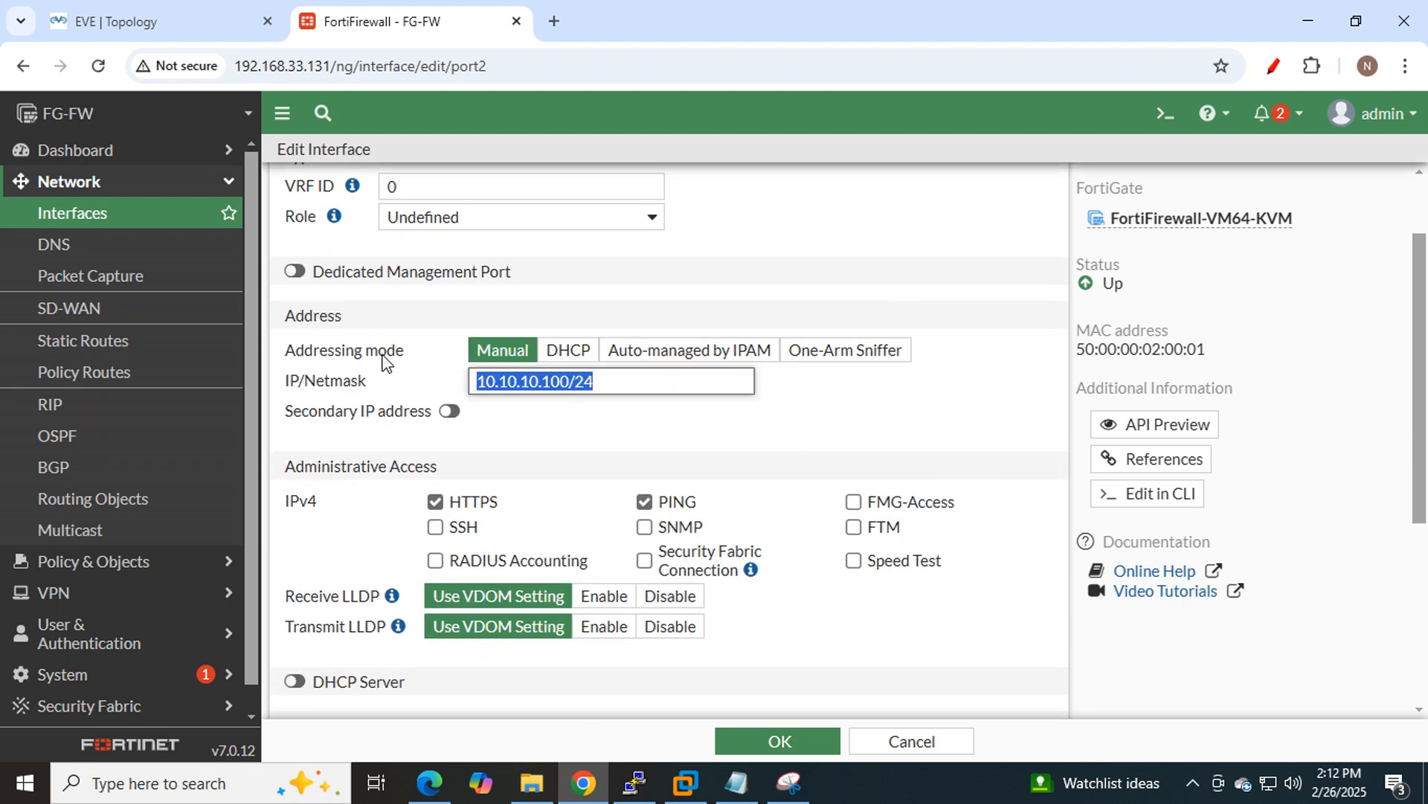
{"action": "left_click", "coordinate": [820, 421]}
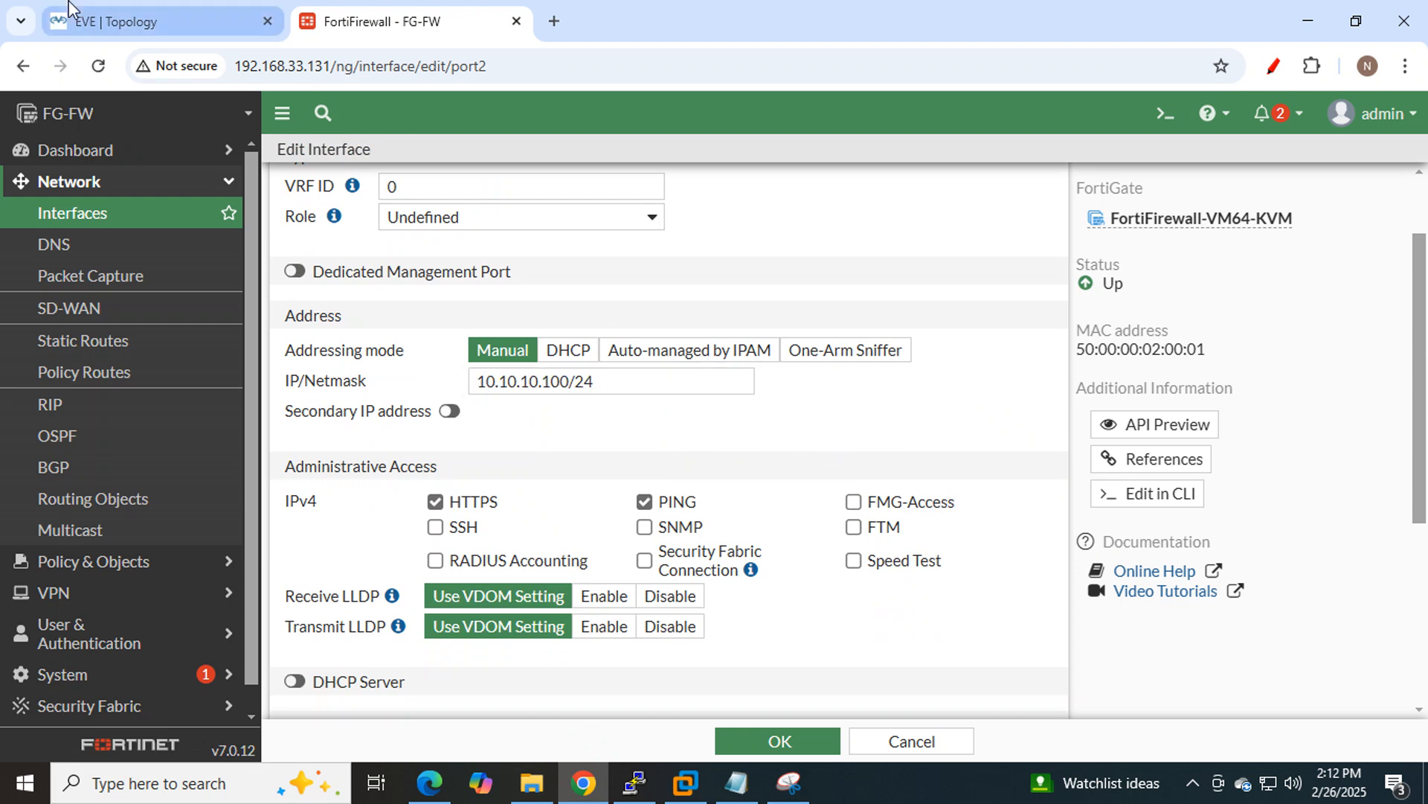
{"action": "left_click", "coordinate": [116, 22]}
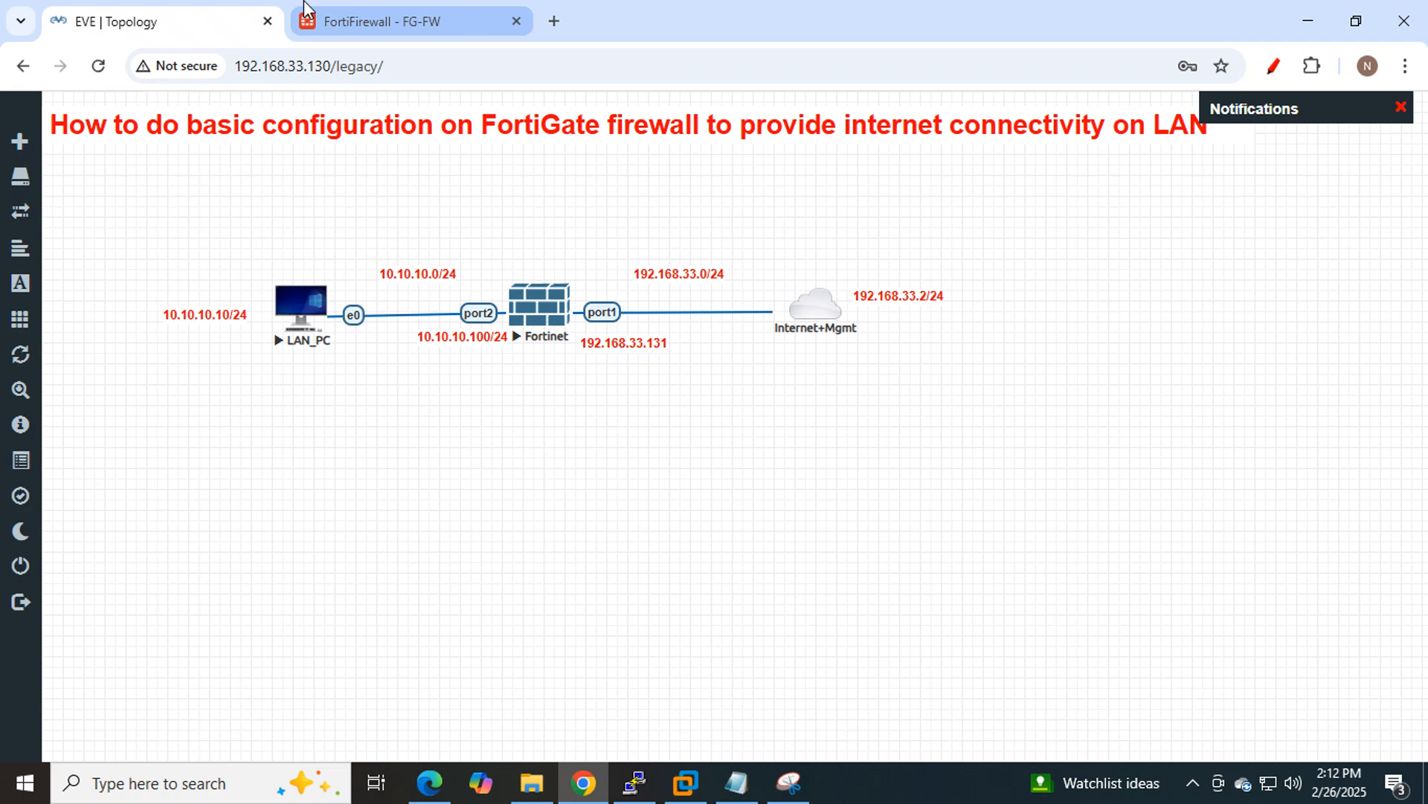
{"action": "left_click", "coordinate": [338, 22]}
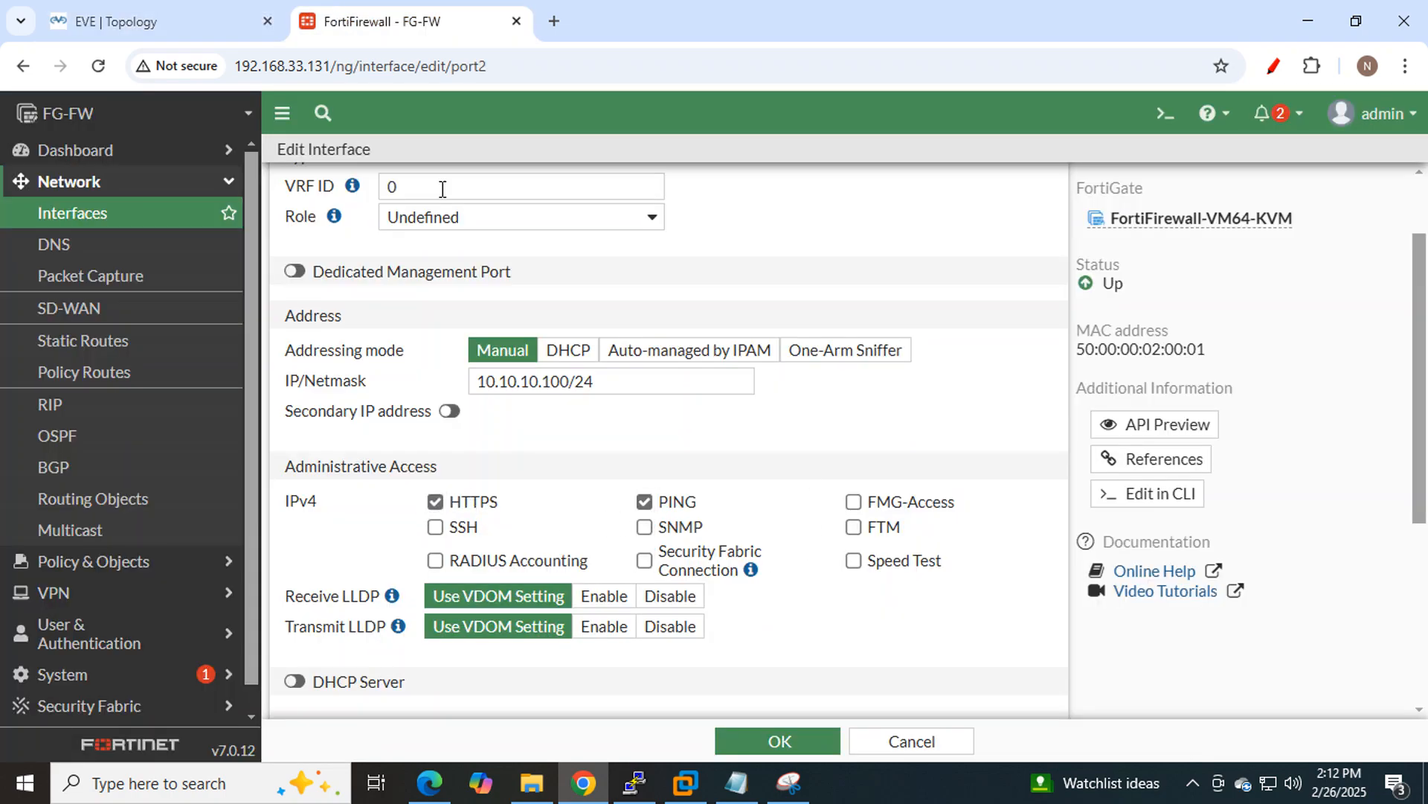
Save the port2 interface as LAN (port2) and bring up the task notes.
{"action": "left_click", "coordinate": [220, 16]}
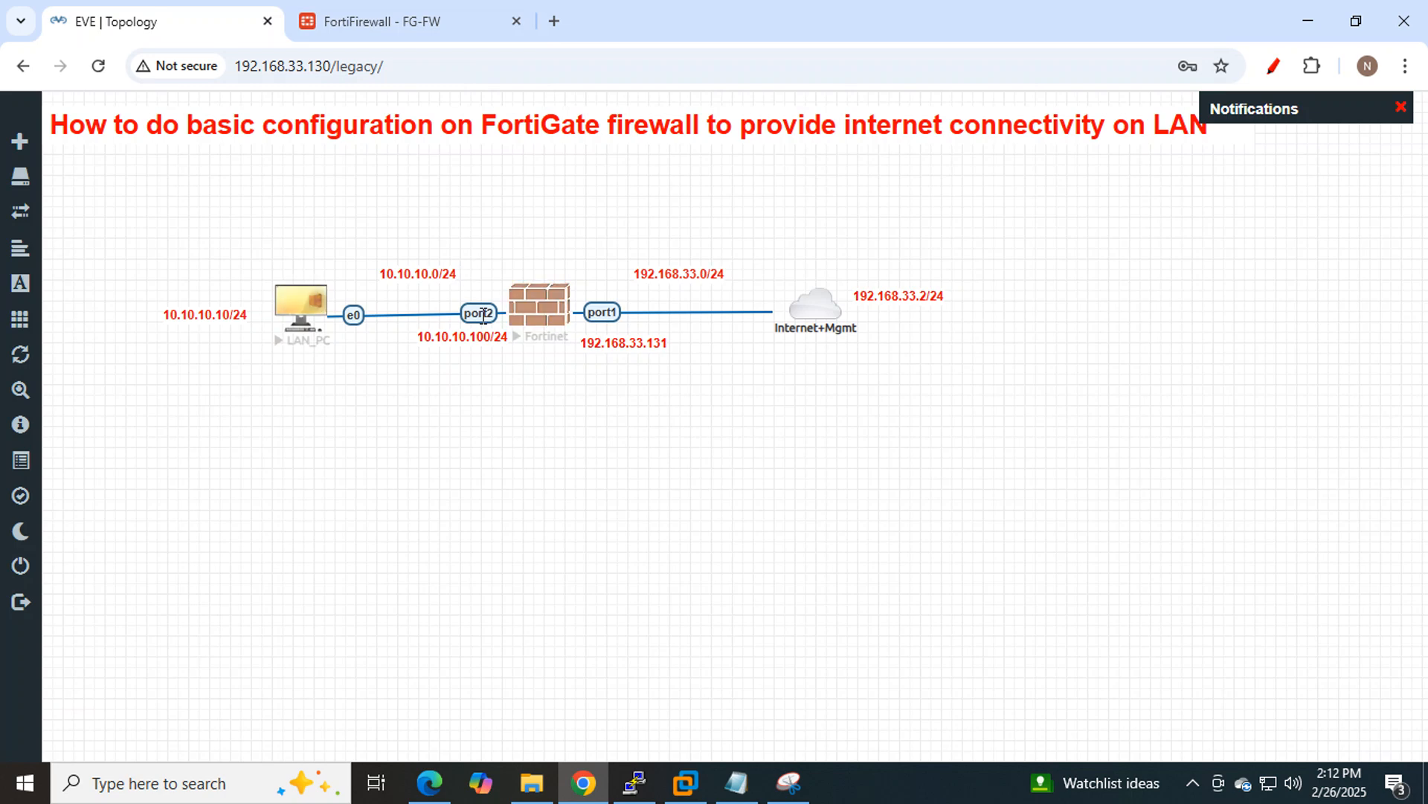
{"action": "left_click", "coordinate": [394, 30]}
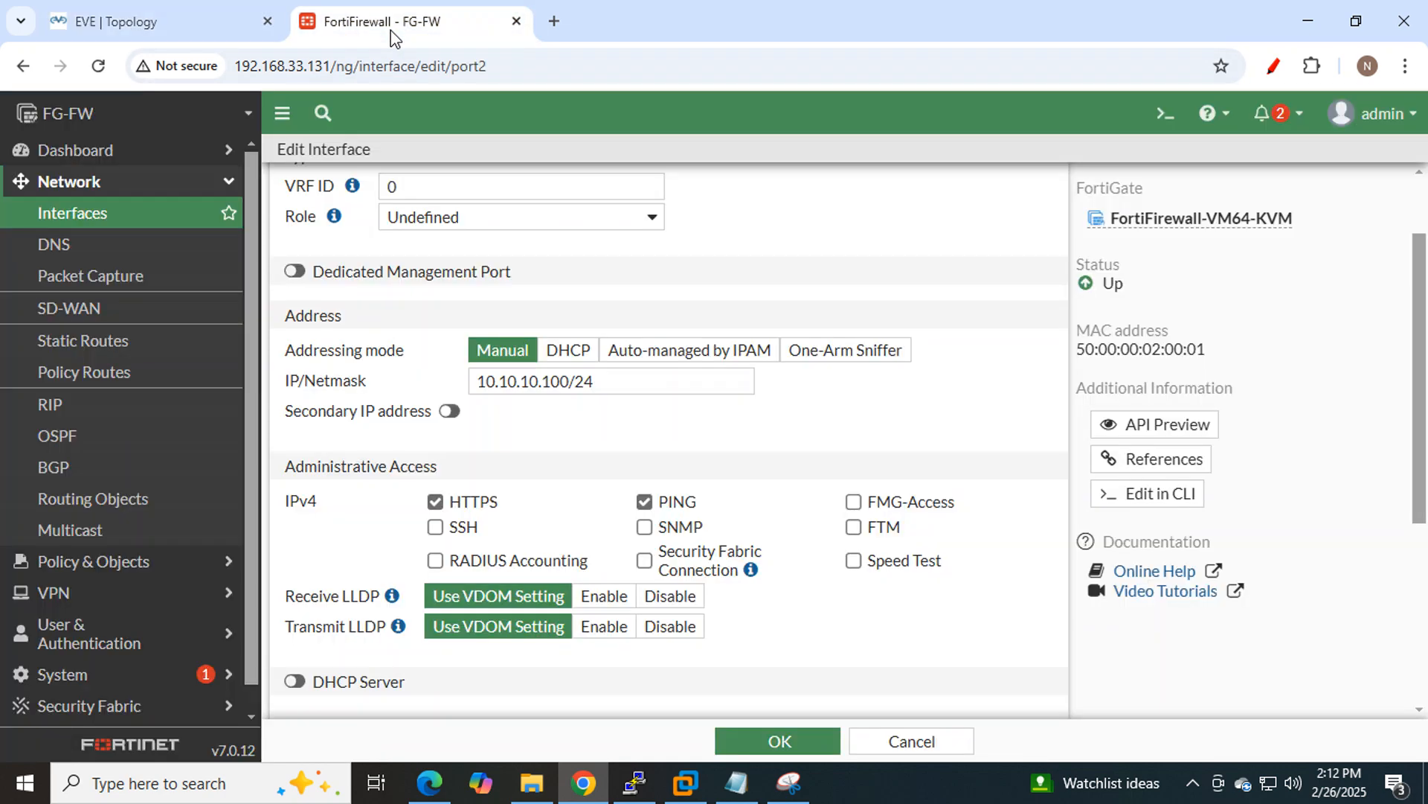
{"action": "left_click", "coordinate": [795, 740]}
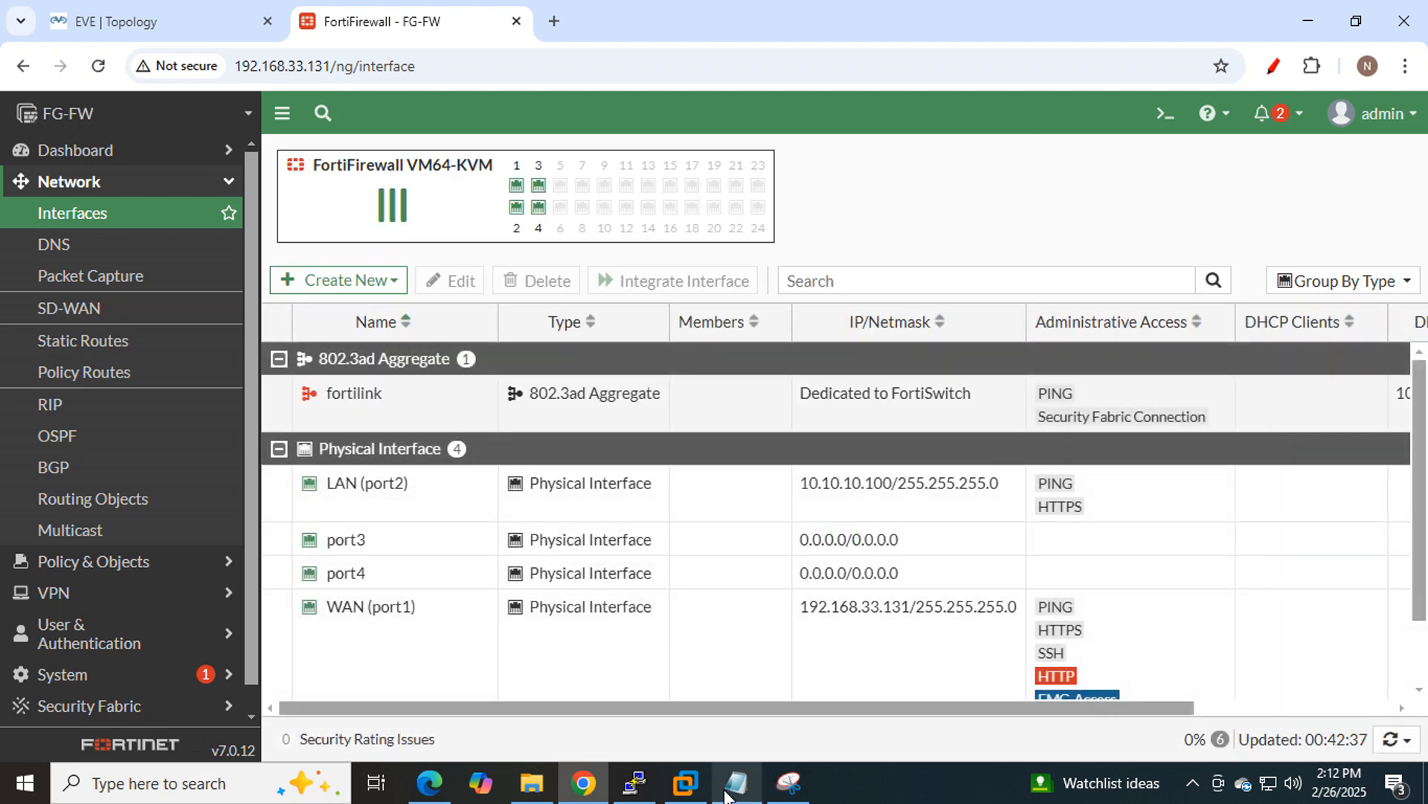
{"action": "left_click", "coordinate": [729, 792]}
{"action": "left_click", "coordinate": [1040, 248]}
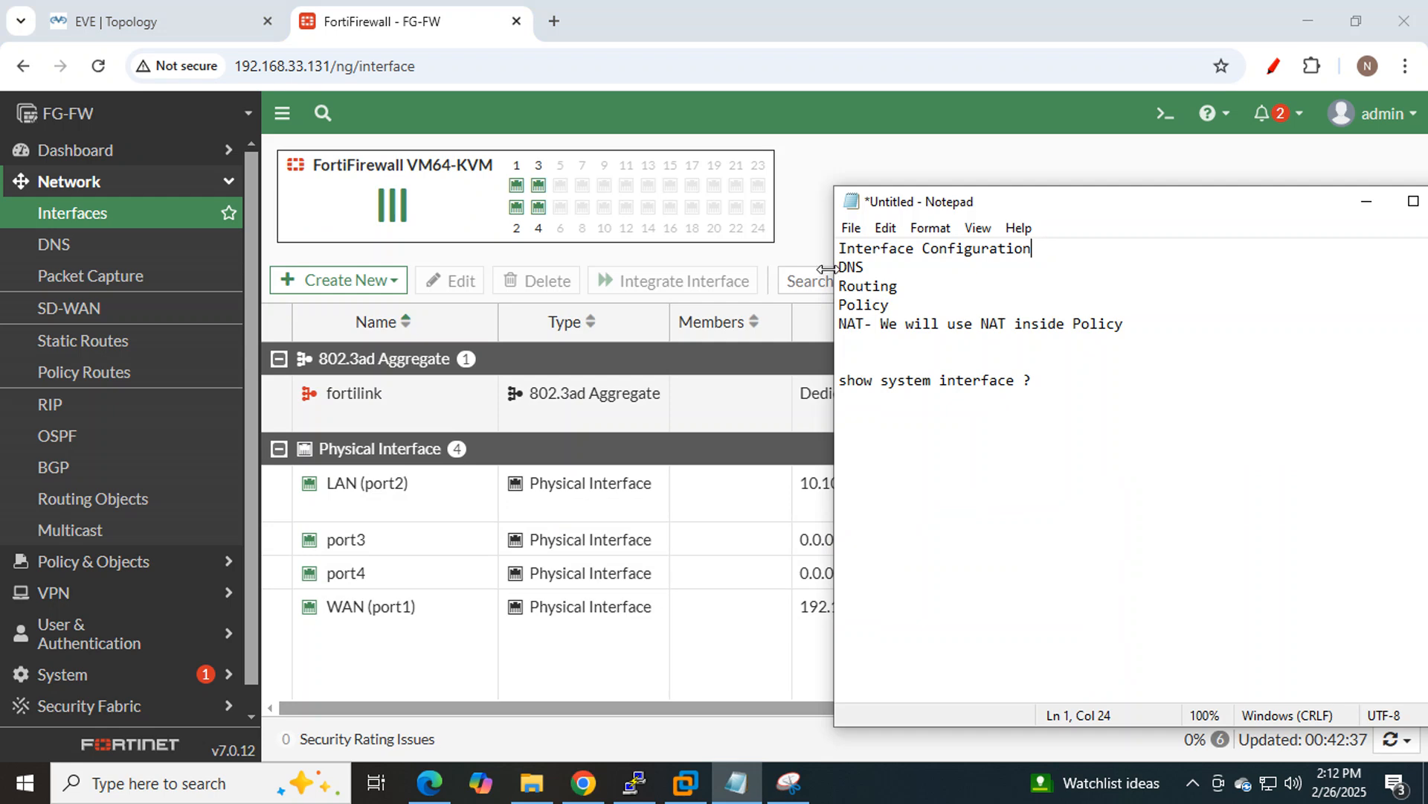
Mark DNS as the next task and open DNS Settings, noting primary server 96.45.45.45.
{"action": "left_click_drag", "start_coordinate": [867, 266], "coordinate": [828, 268]}
{"action": "left_click", "coordinate": [803, 248]}
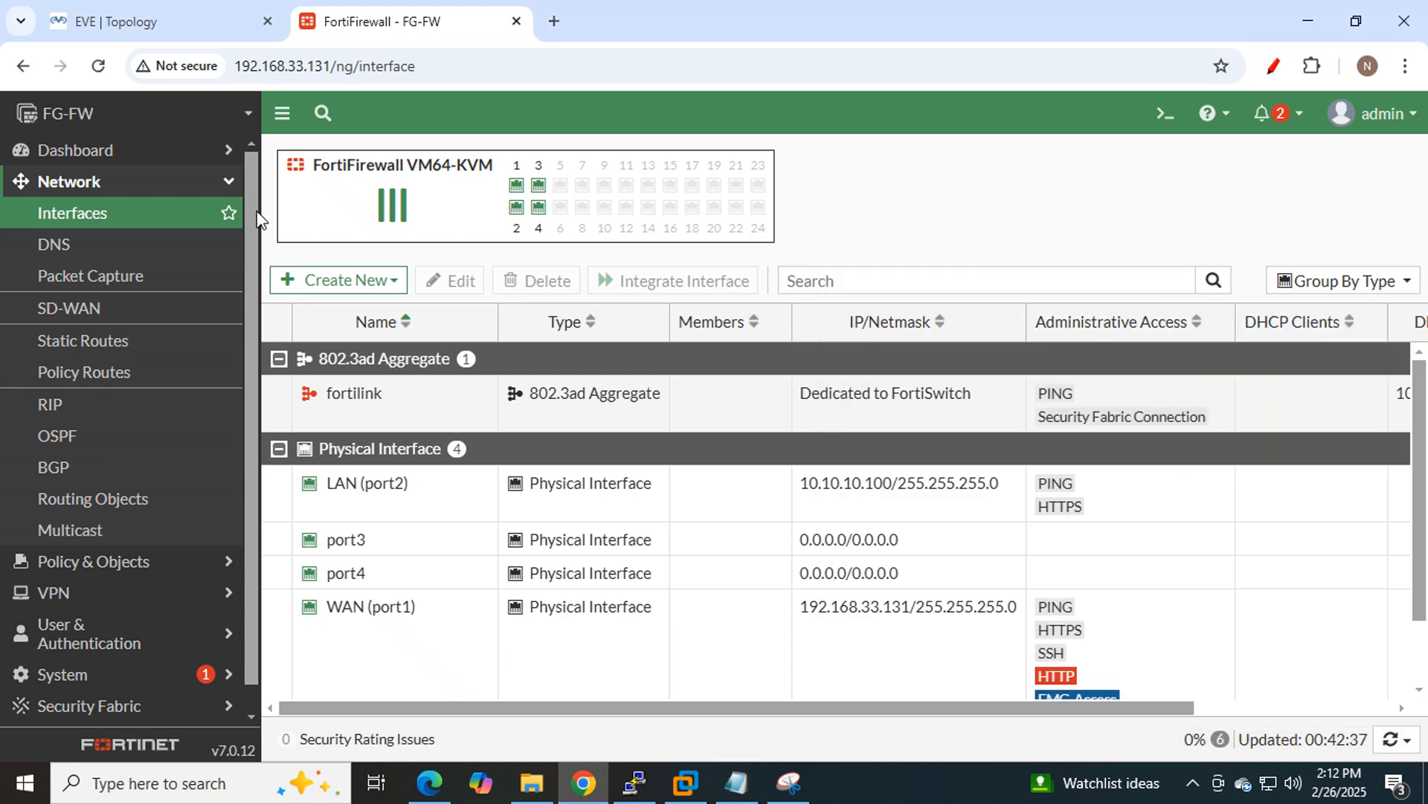
{"action": "left_click", "coordinate": [53, 249]}
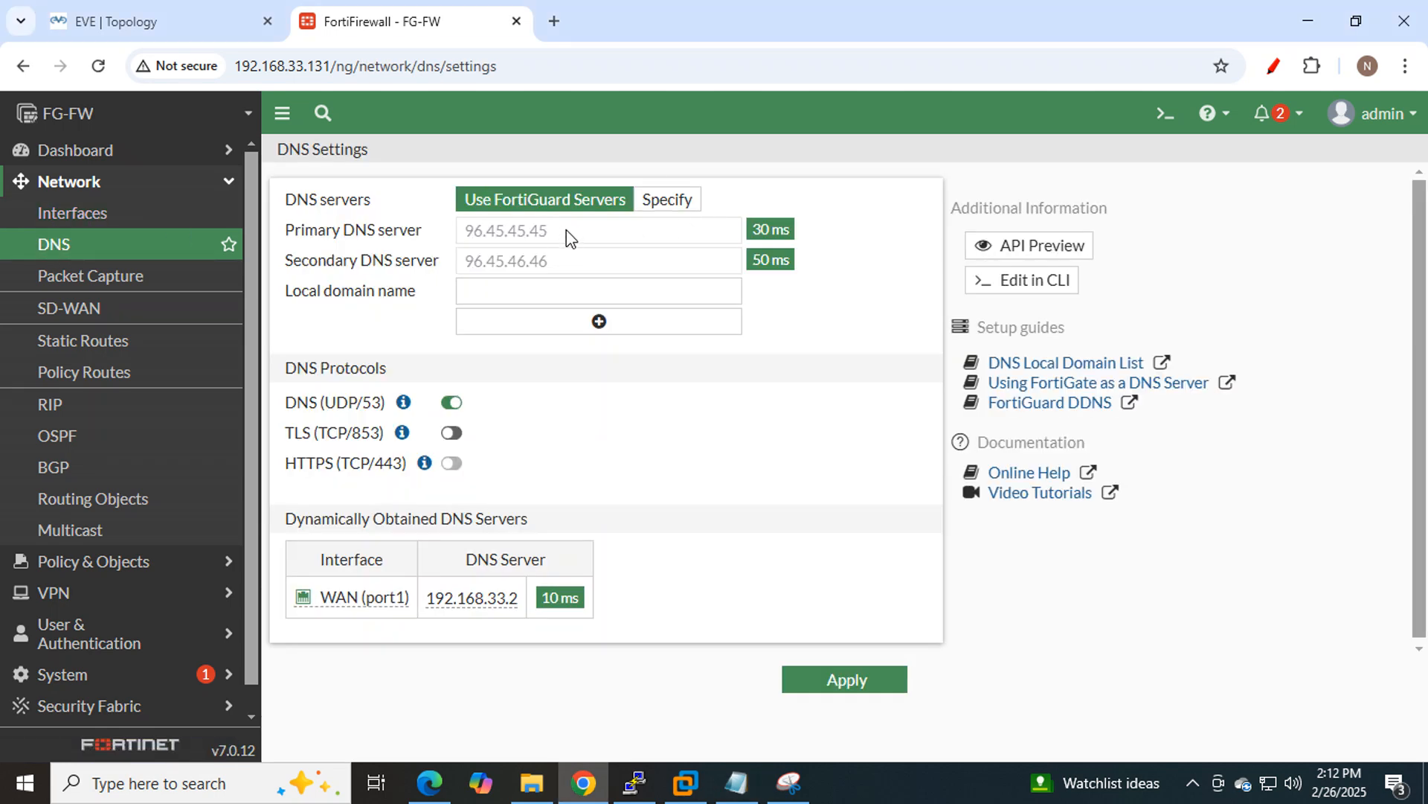
{"action": "left_click_drag", "start_coordinate": [565, 230], "coordinate": [456, 232]}
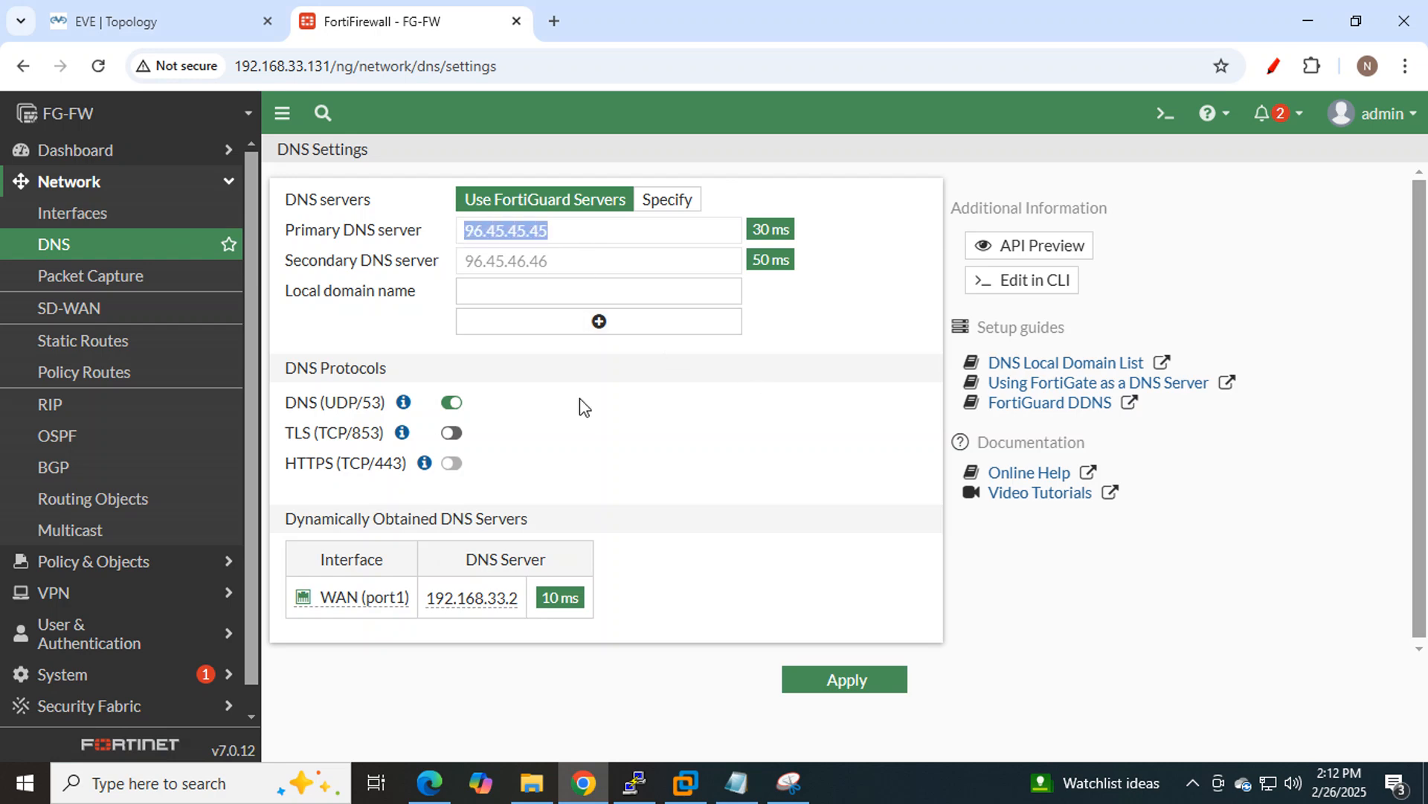
Mark the Network section and DNS entry on the dashboard screenshot.
{"action": "left_click", "coordinate": [790, 785]}
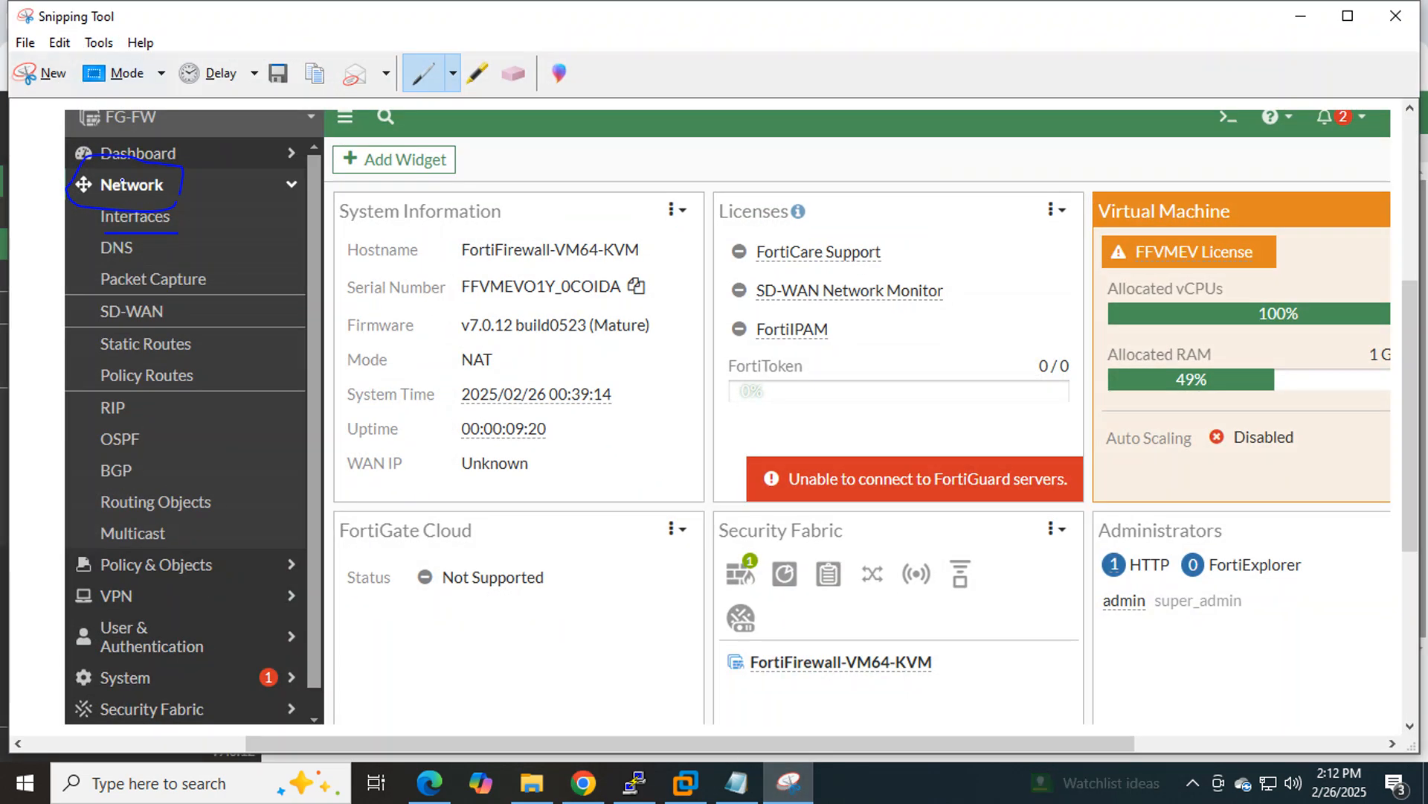
{"action": "left_click_drag", "start_coordinate": [172, 185], "coordinate": [206, 146]}
{"action": "mouse_move", "coordinate": [134, 257]}
{"action": "left_mouse_down"}
{"action": "mouse_move", "coordinate": [128, 223]}
{"action": "mouse_move", "coordinate": [83, 244]}
{"action": "mouse_move", "coordinate": [138, 258]}
{"action": "left_mouse_up"}
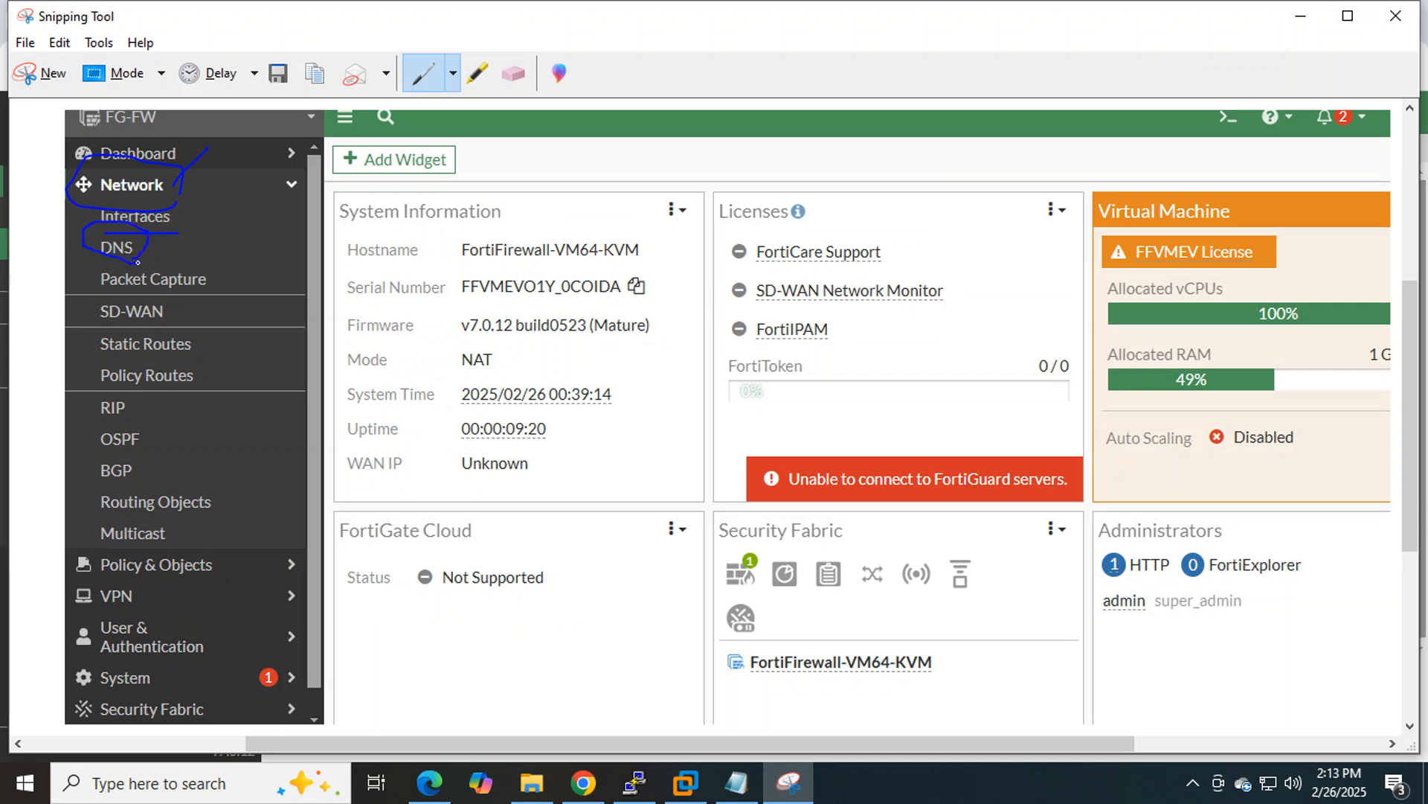
{"action": "left_click", "coordinate": [1298, 24]}
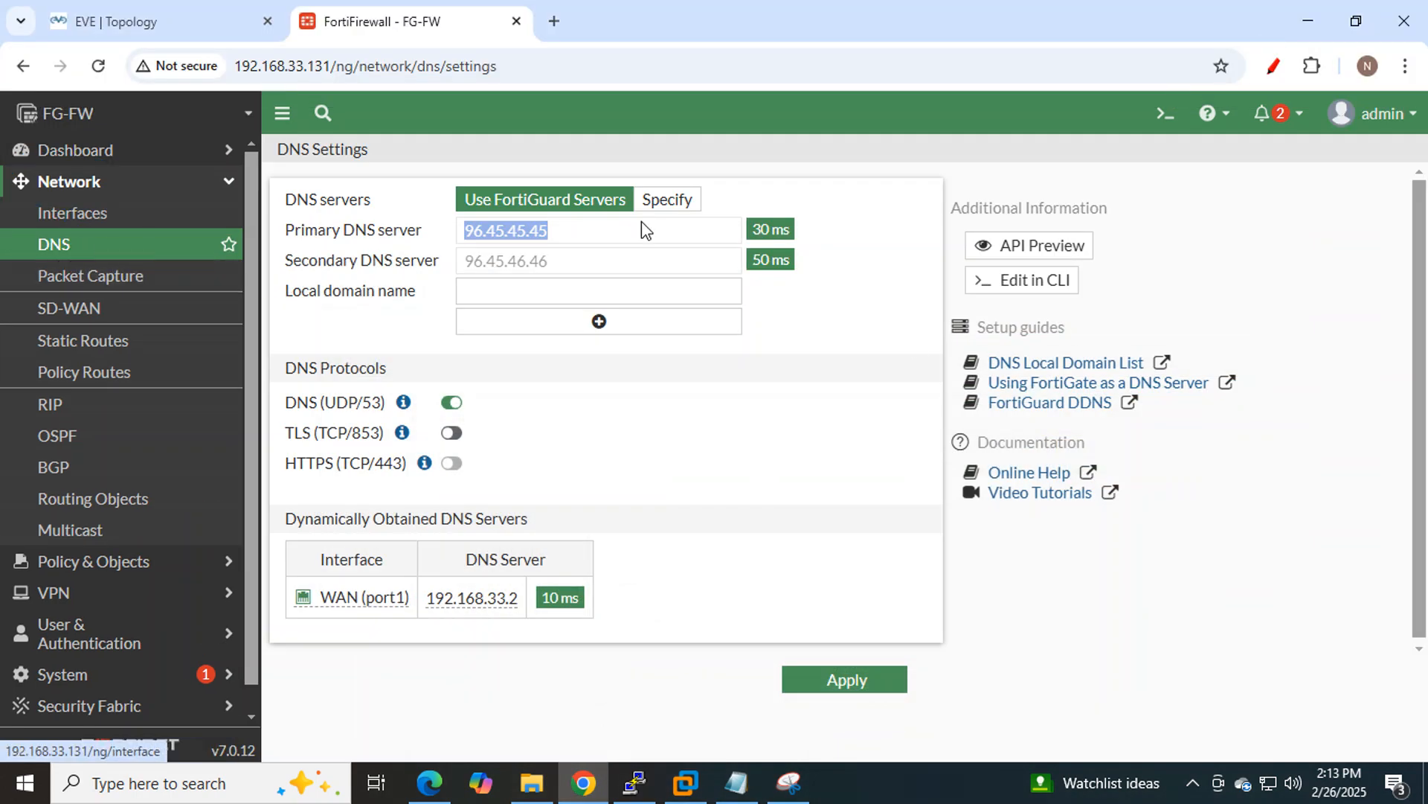
{"action": "left_click", "coordinate": [789, 782]}
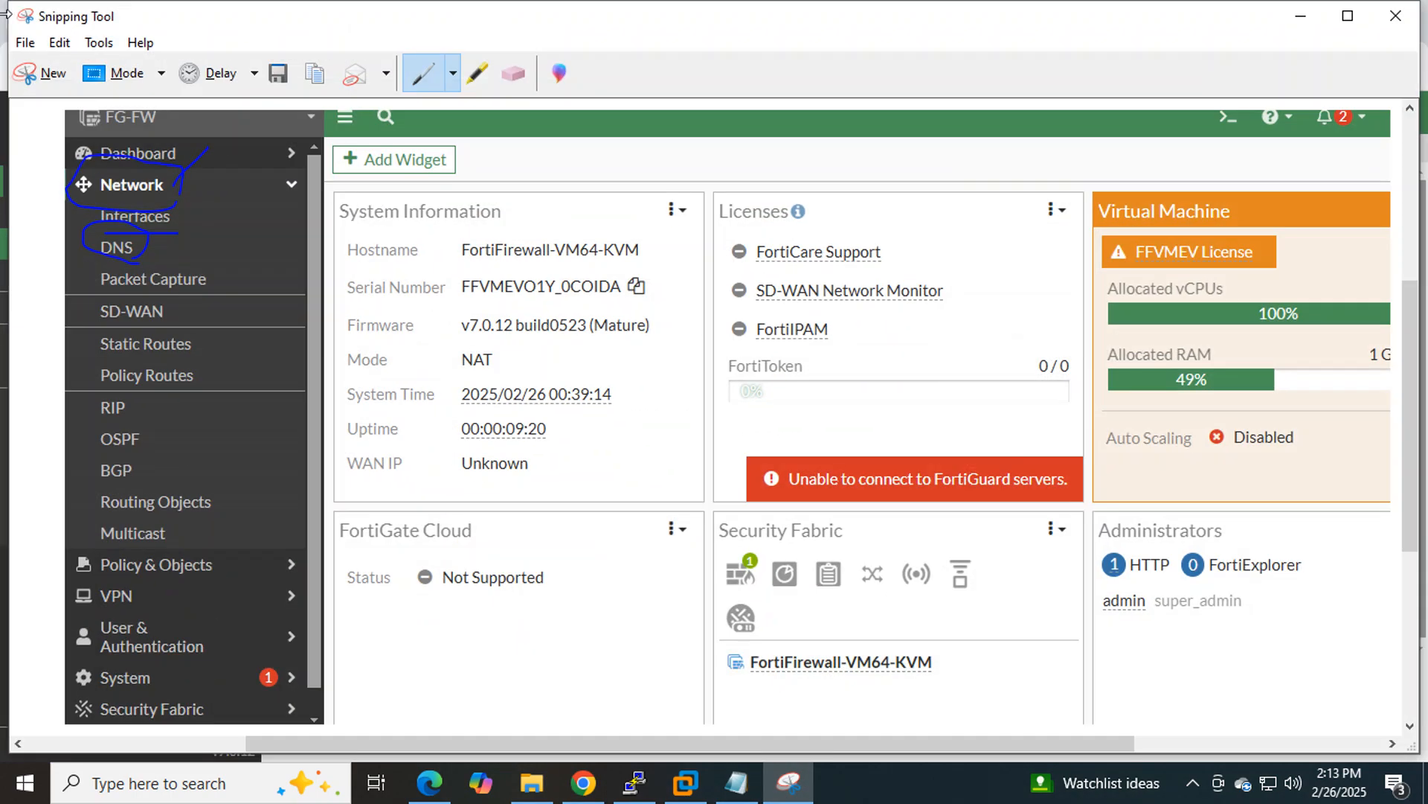
{"action": "left_click", "coordinate": [45, 72]}
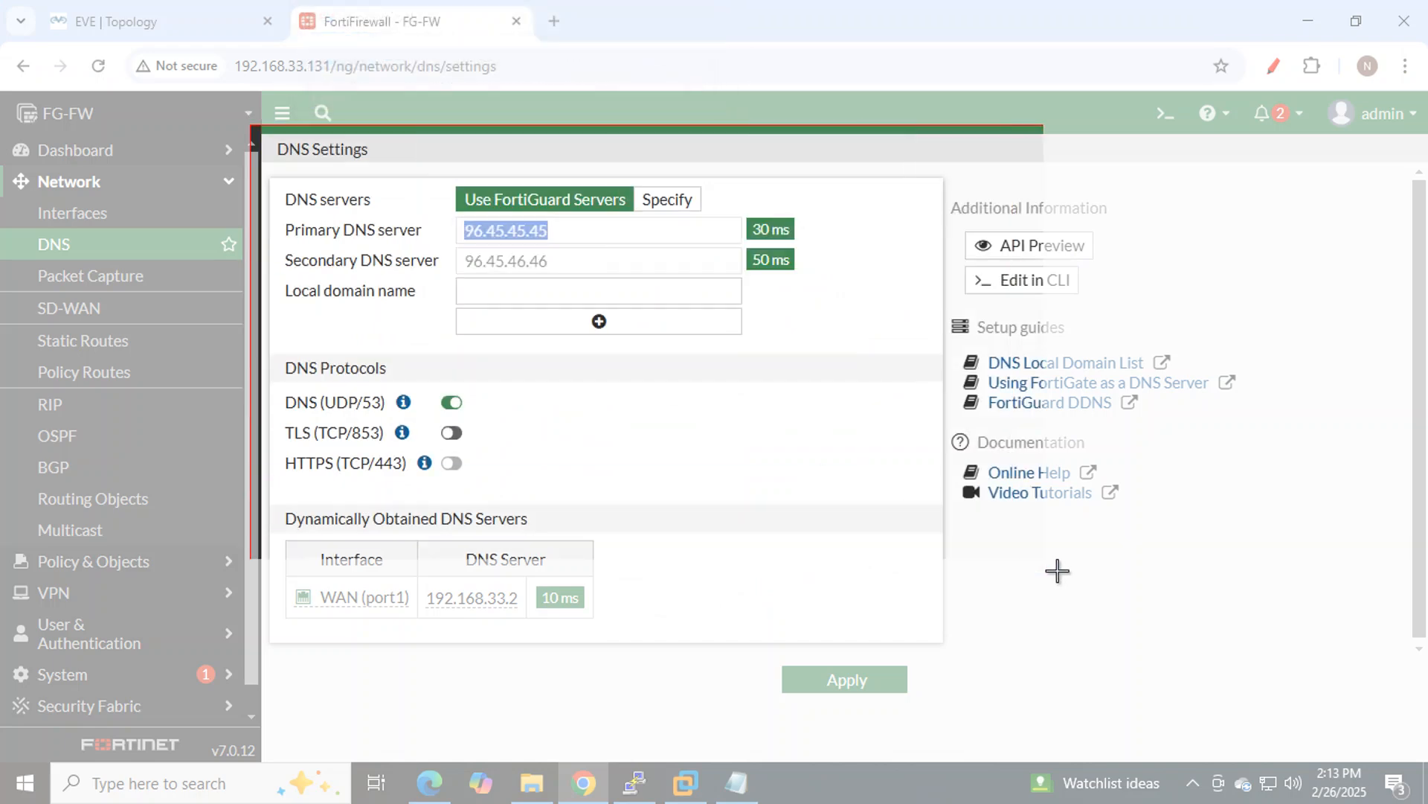
Snip DNS Settings and mark the heading, Use FortiGuard Servers, primary server and Specify in blue.
{"action": "mouse_move", "coordinate": [1058, 570]}
{"action": "left_mouse_down"}
{"action": "mouse_move", "coordinate": [1138, 647]}
{"action": "mouse_move", "coordinate": [1173, 725]}
{"action": "left_mouse_up"}
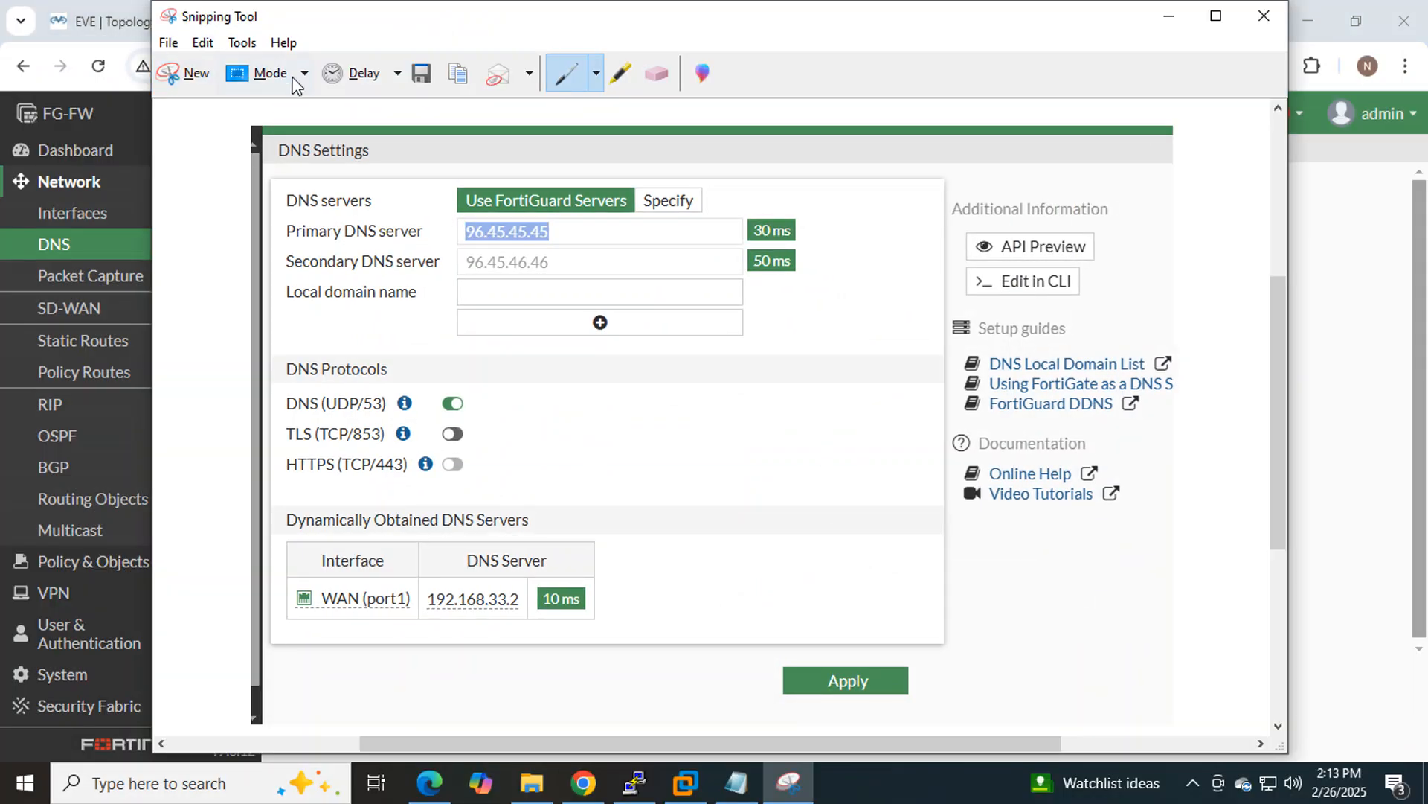
{"action": "left_click_drag", "start_coordinate": [279, 165], "coordinate": [434, 172]}
{"action": "left_click_drag", "start_coordinate": [466, 216], "coordinate": [618, 214]}
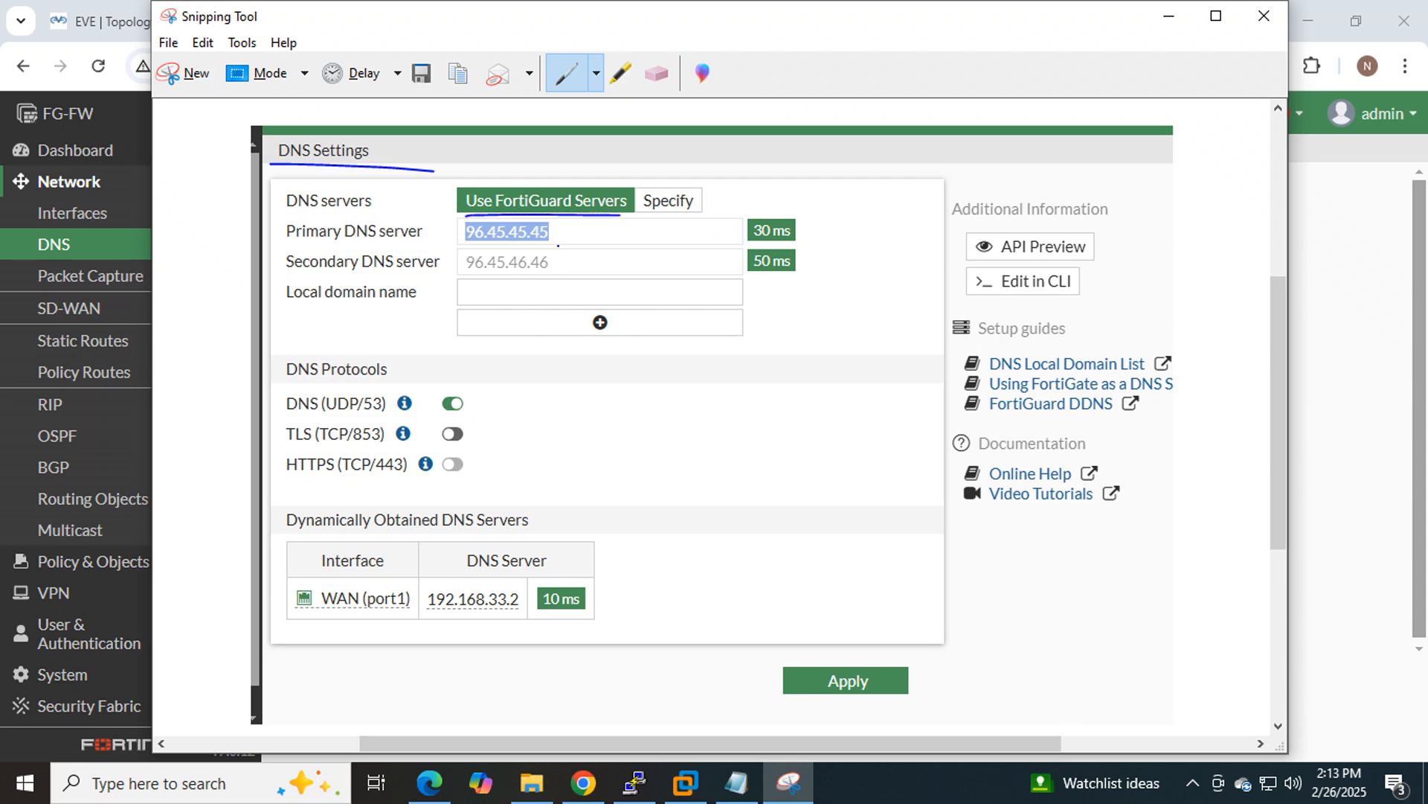
{"action": "left_click_drag", "start_coordinate": [541, 244], "coordinate": [597, 243]}
{"action": "left_click_drag", "start_coordinate": [698, 201], "coordinate": [837, 112]}
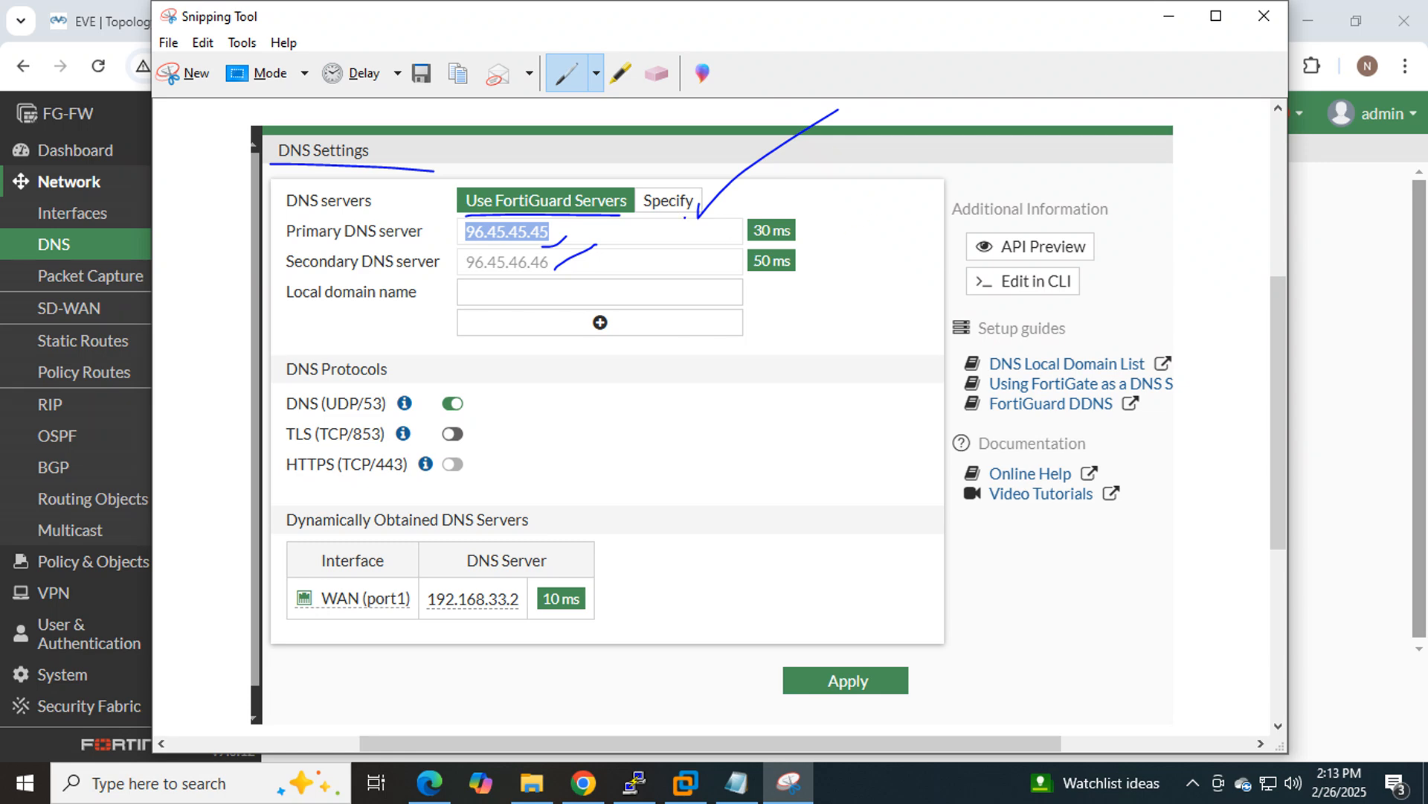
{"action": "left_click_drag", "start_coordinate": [705, 198], "coordinate": [822, 144]}
{"action": "mouse_move", "coordinate": [704, 182]}
{"action": "left_mouse_down"}
{"action": "mouse_move", "coordinate": [613, 232]}
{"action": "mouse_move", "coordinate": [733, 194]}
{"action": "mouse_move", "coordinate": [674, 180]}
{"action": "left_mouse_up"}
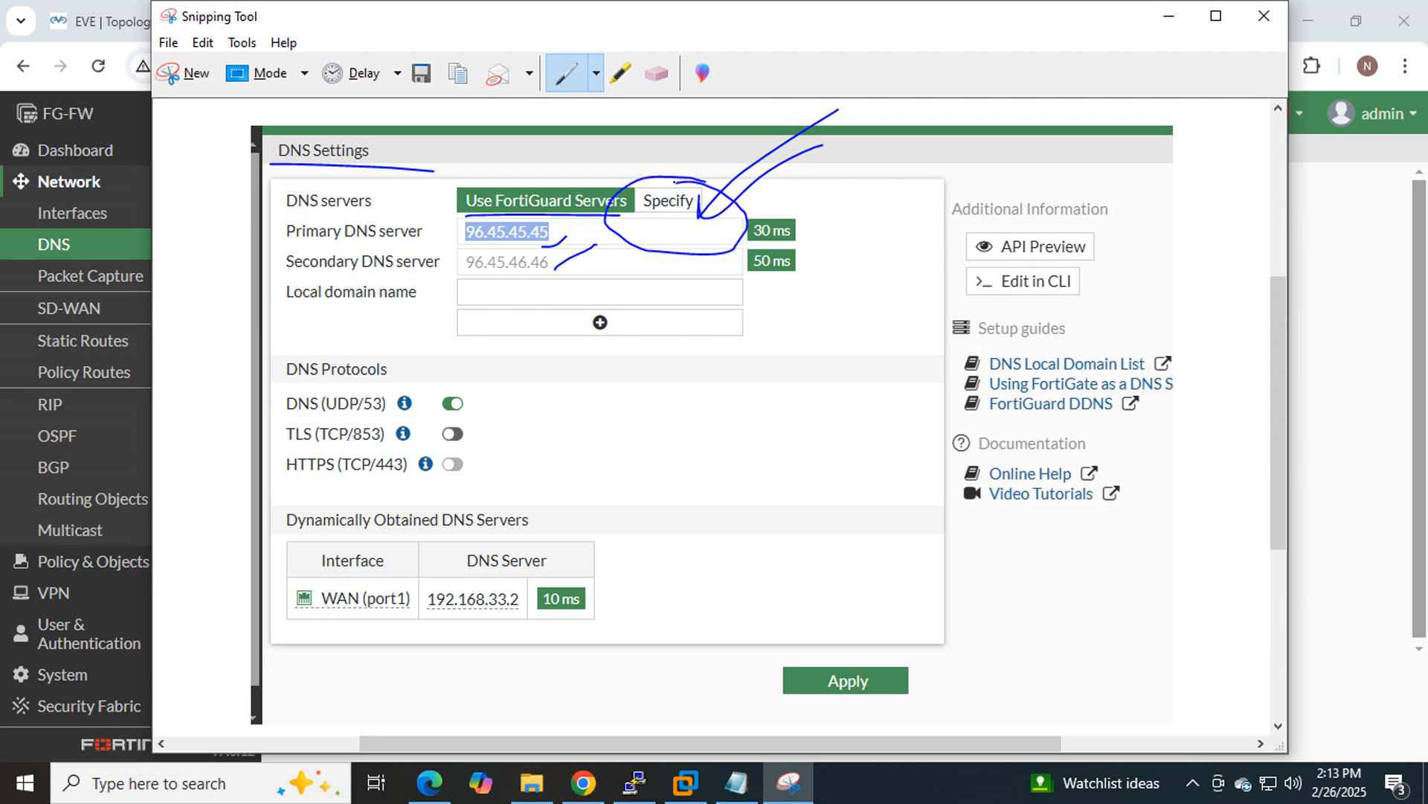
{"action": "left_click", "coordinate": [1169, 16]}
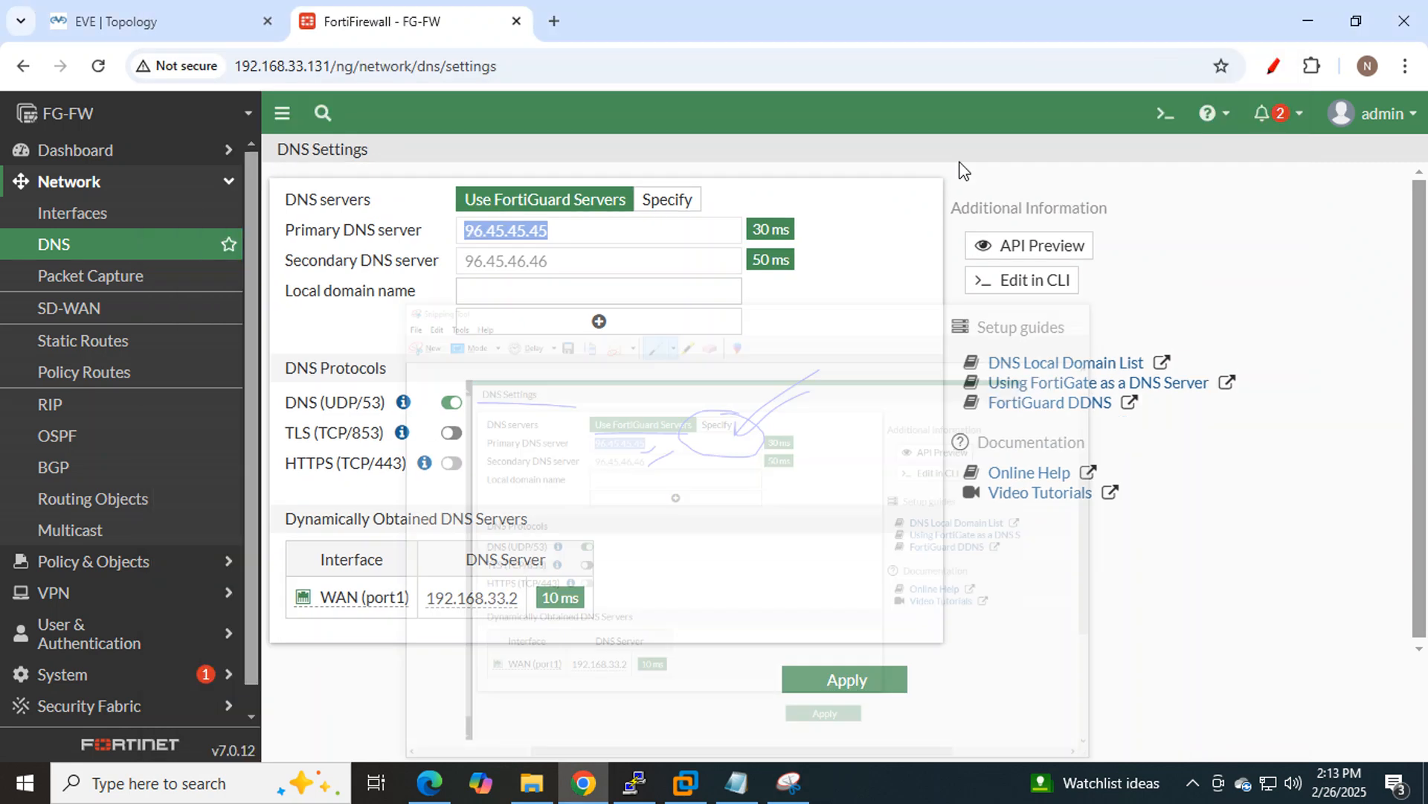
Switch DNS servers to Specify and enter 8.8.8.8 as the primary DNS server.
{"action": "left_click", "coordinate": [671, 200]}
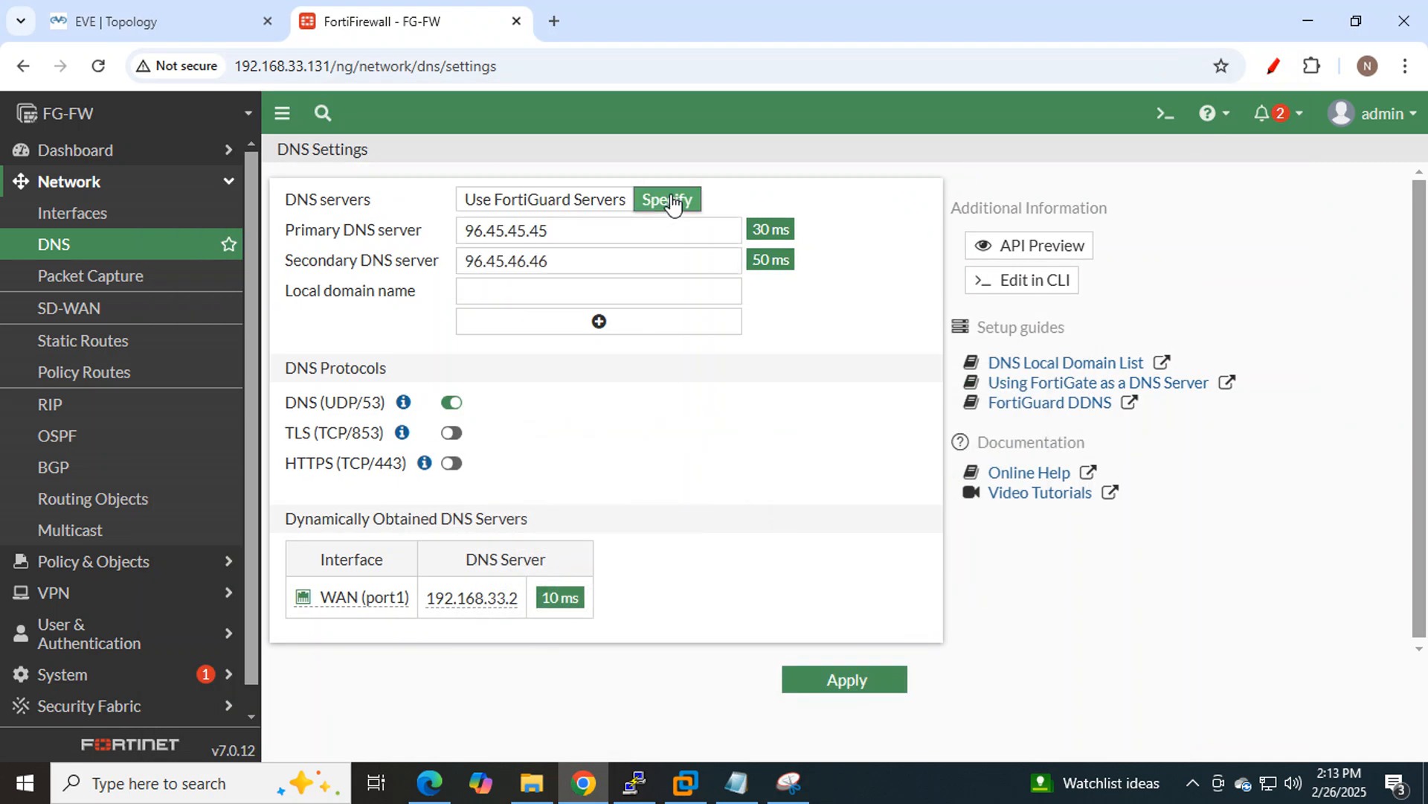
{"action": "double_click", "coordinate": [620, 231]}
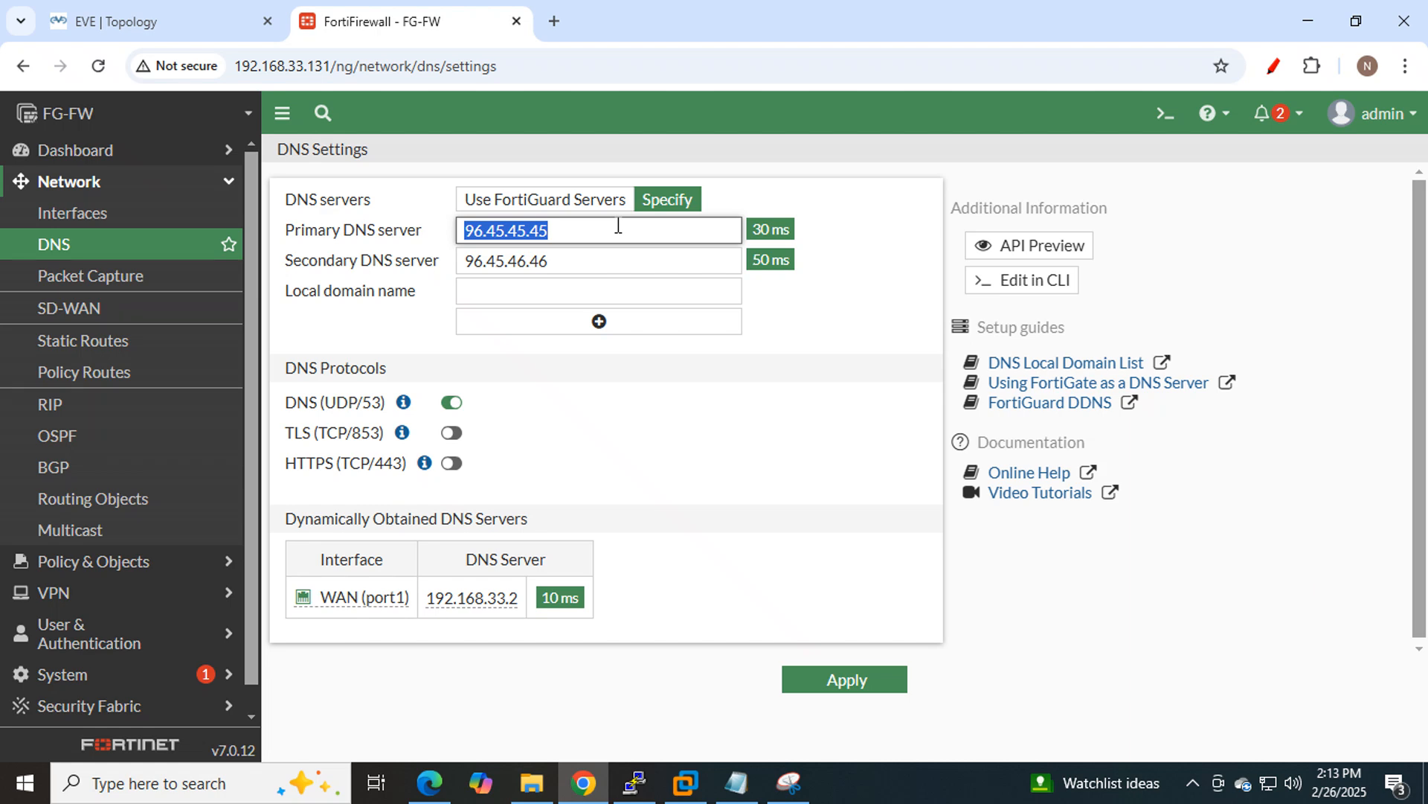
{"action": "type", "text": "8.8.8.8"}
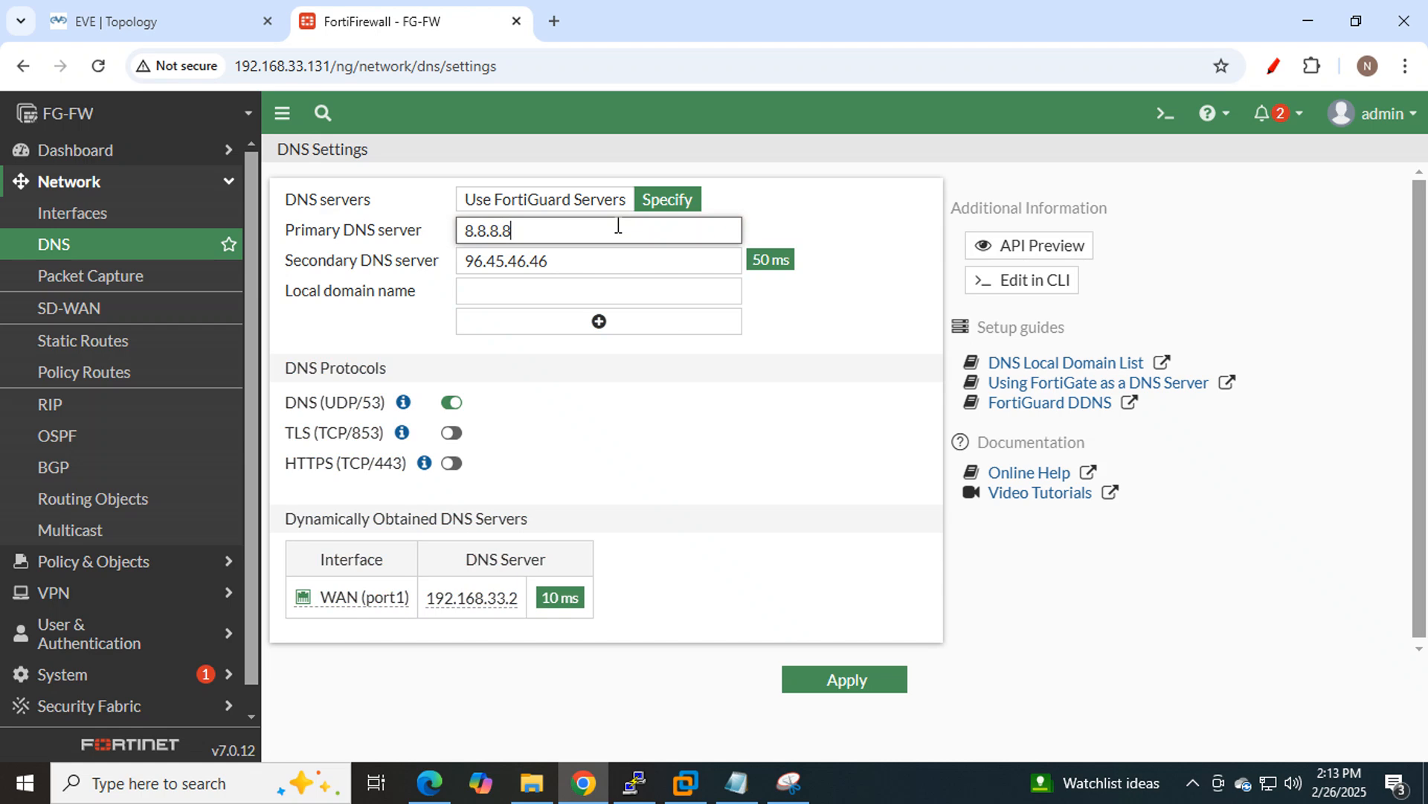
{"action": "key", "text": "Tab"}
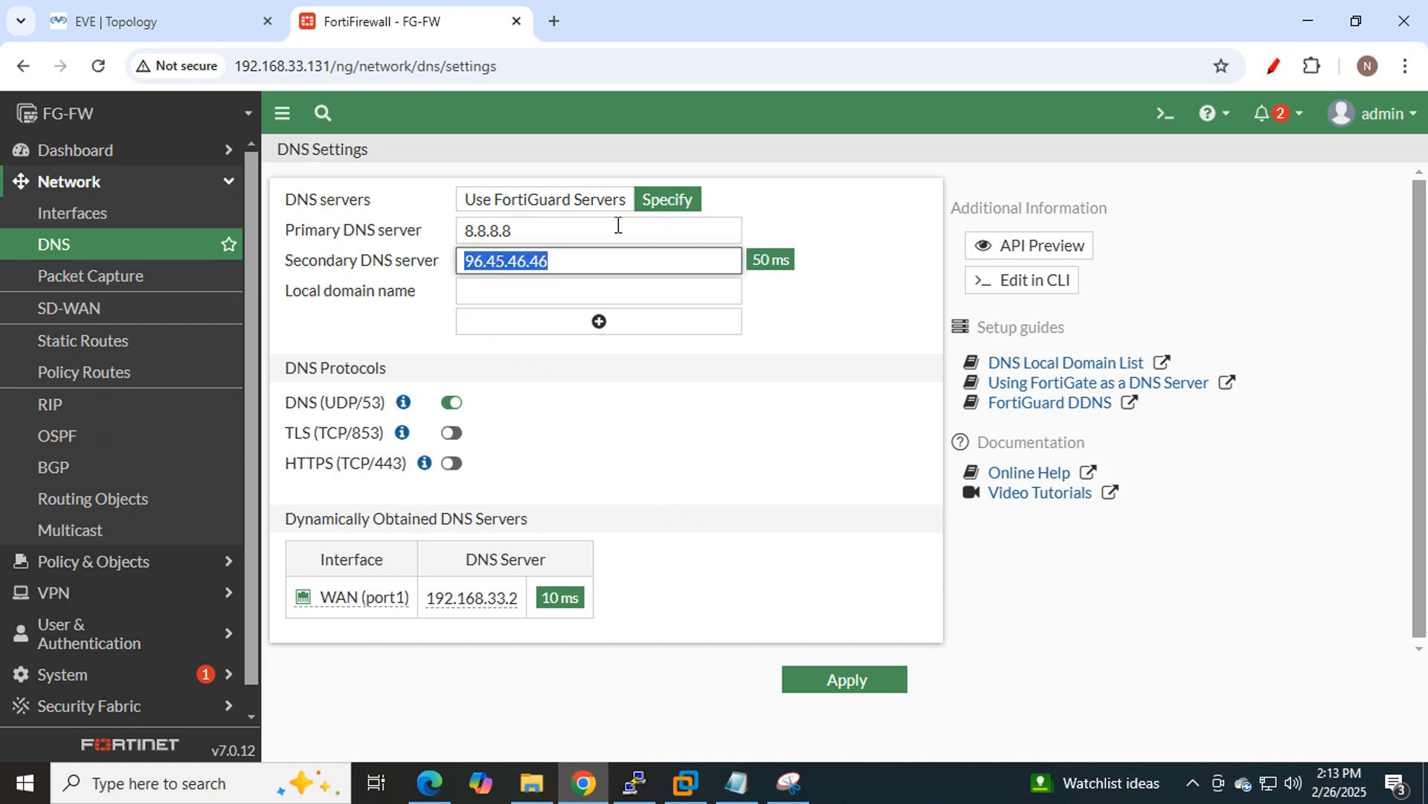
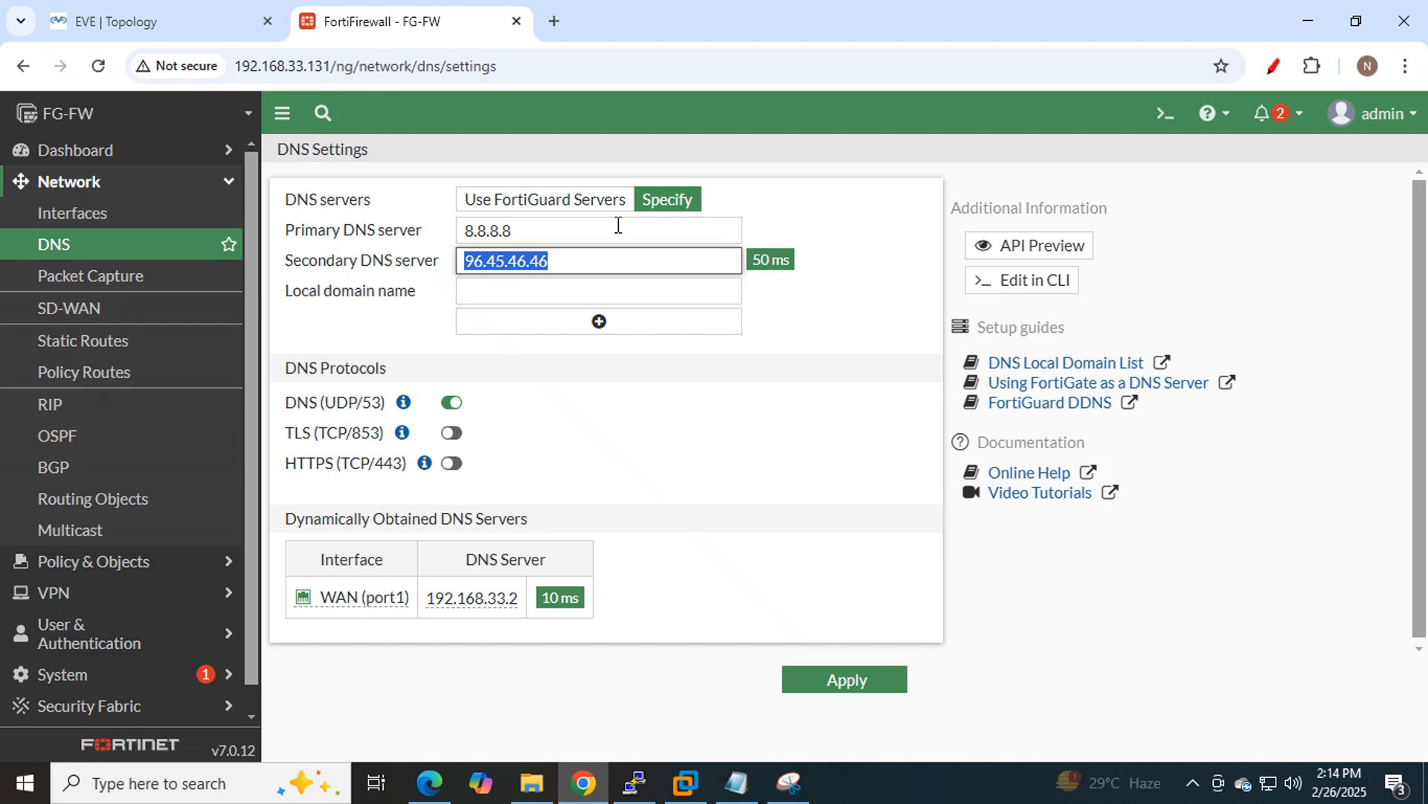
Set the secondary DNS server to 4.4.4.4 next to primary 8.8.8.8 and apply.
{"action": "type", "text": "4.4.4.4"}
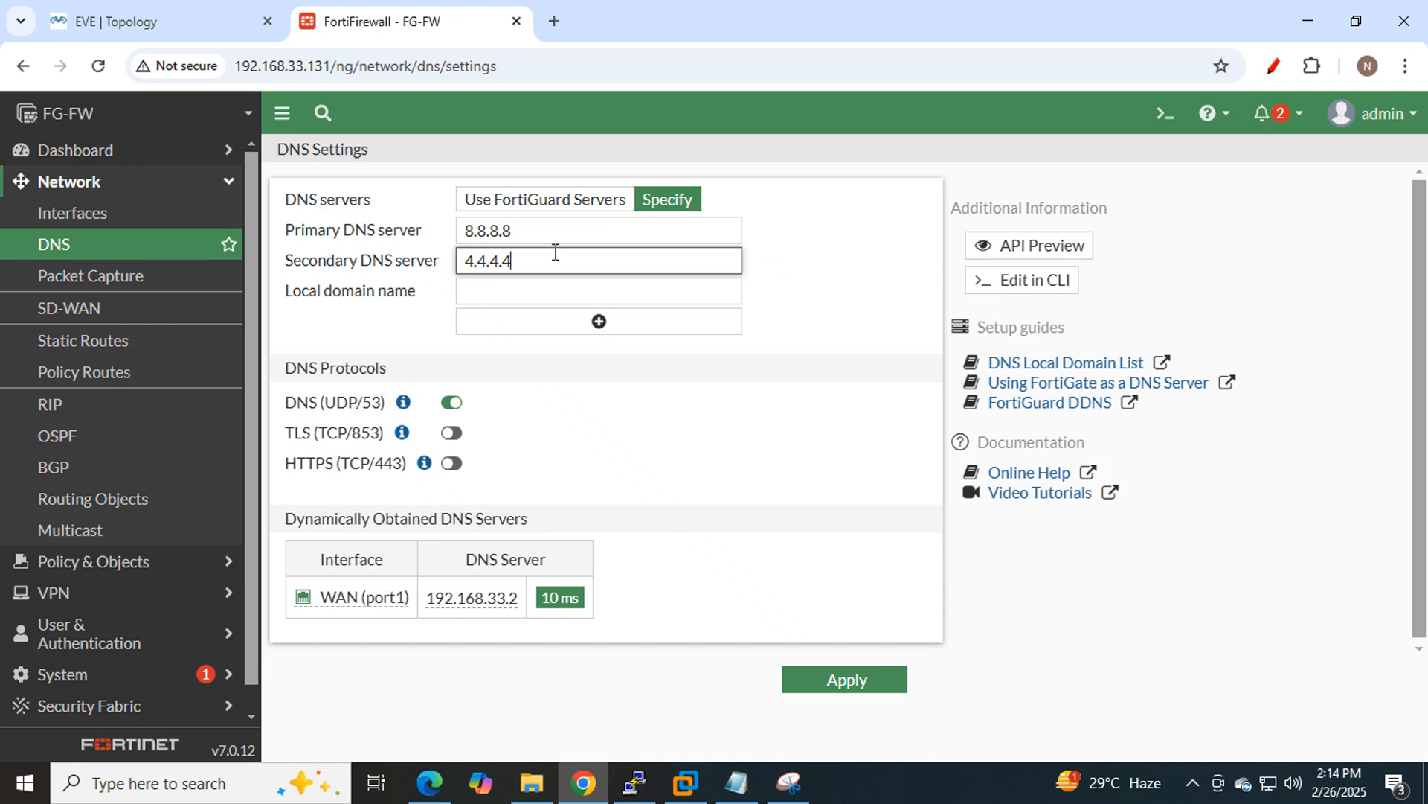
{"action": "left_click", "coordinate": [836, 685]}
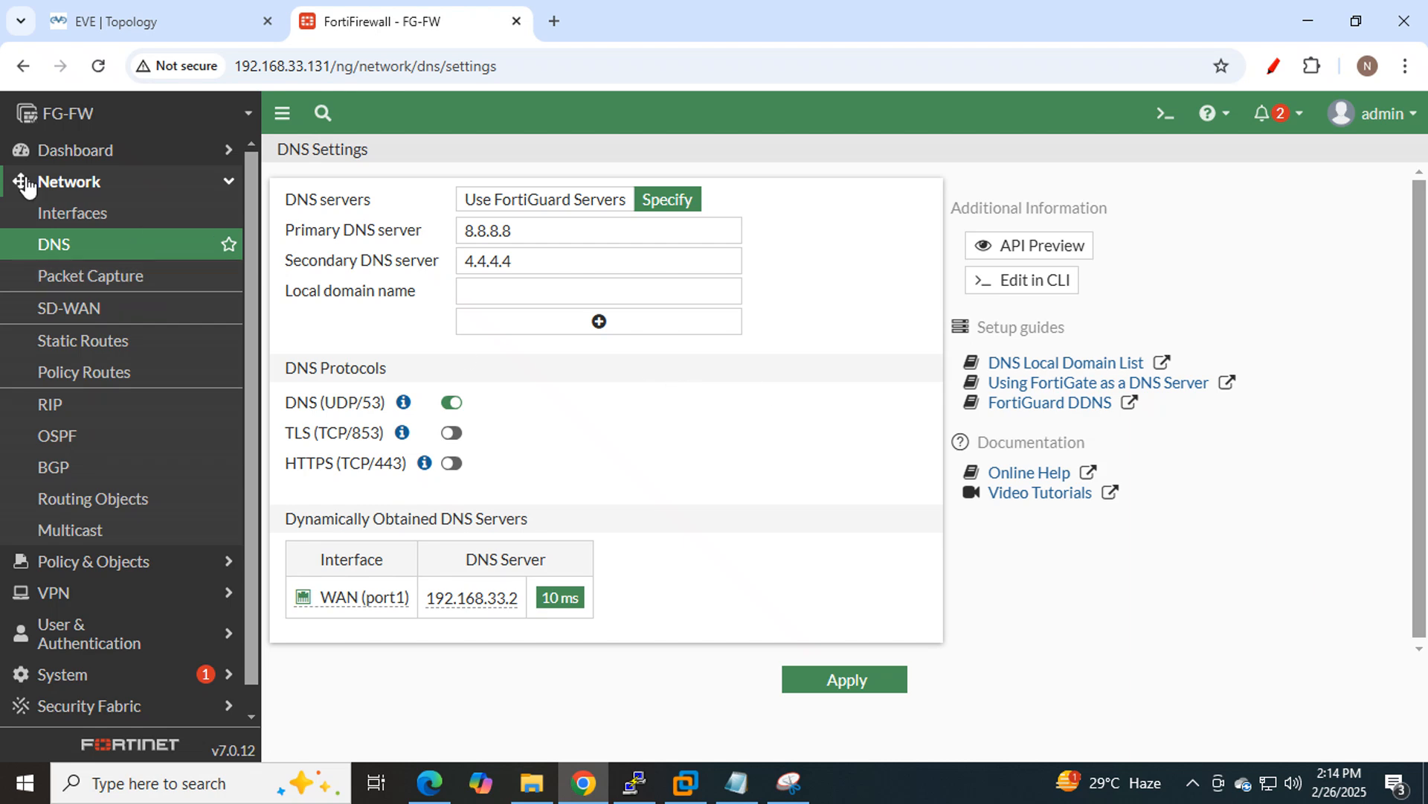
{"action": "left_click", "coordinate": [53, 215]}
{"action": "left_click", "coordinate": [86, 252]}
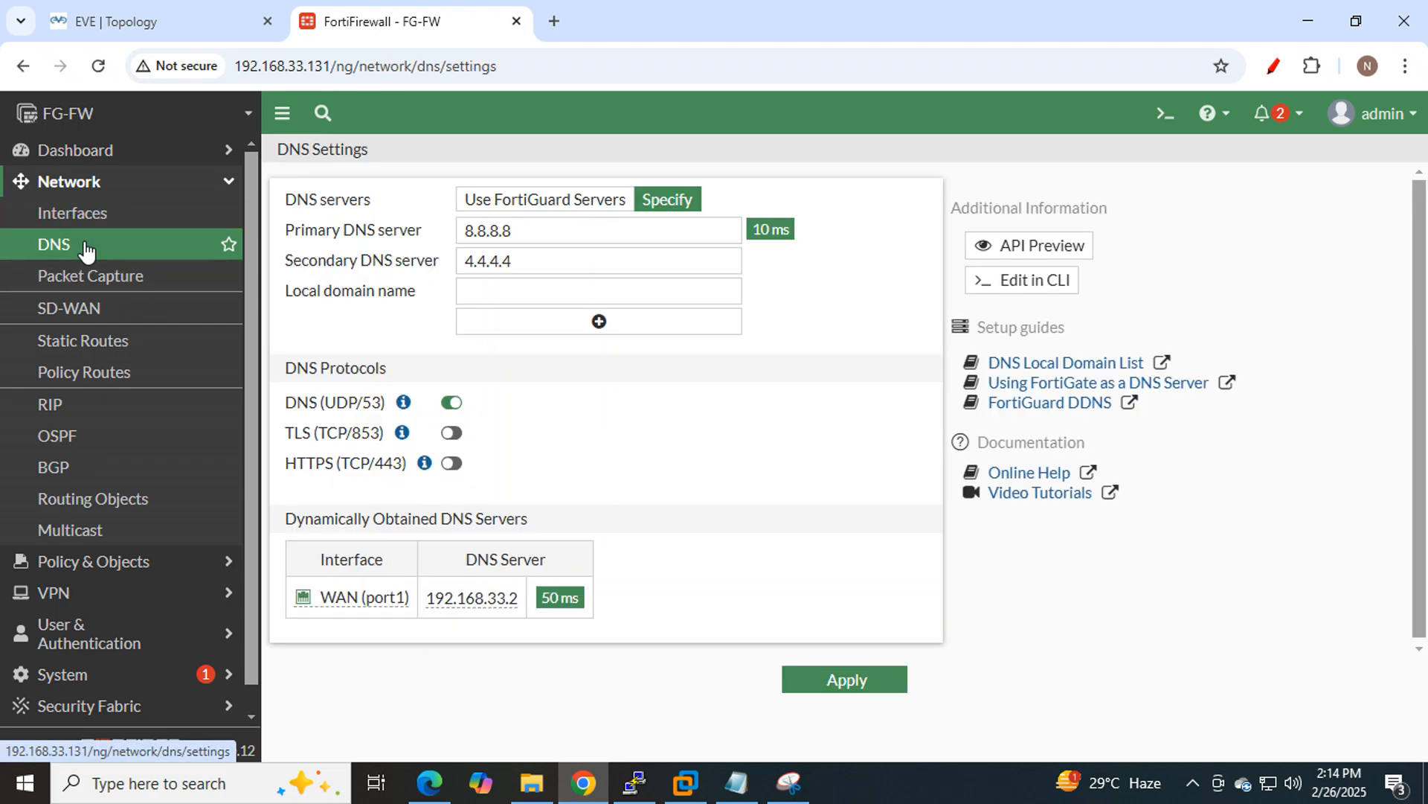
Highlight the Routing line in the notes, then snip the FortiGate DNS settings page.
{"action": "left_click", "coordinate": [739, 794]}
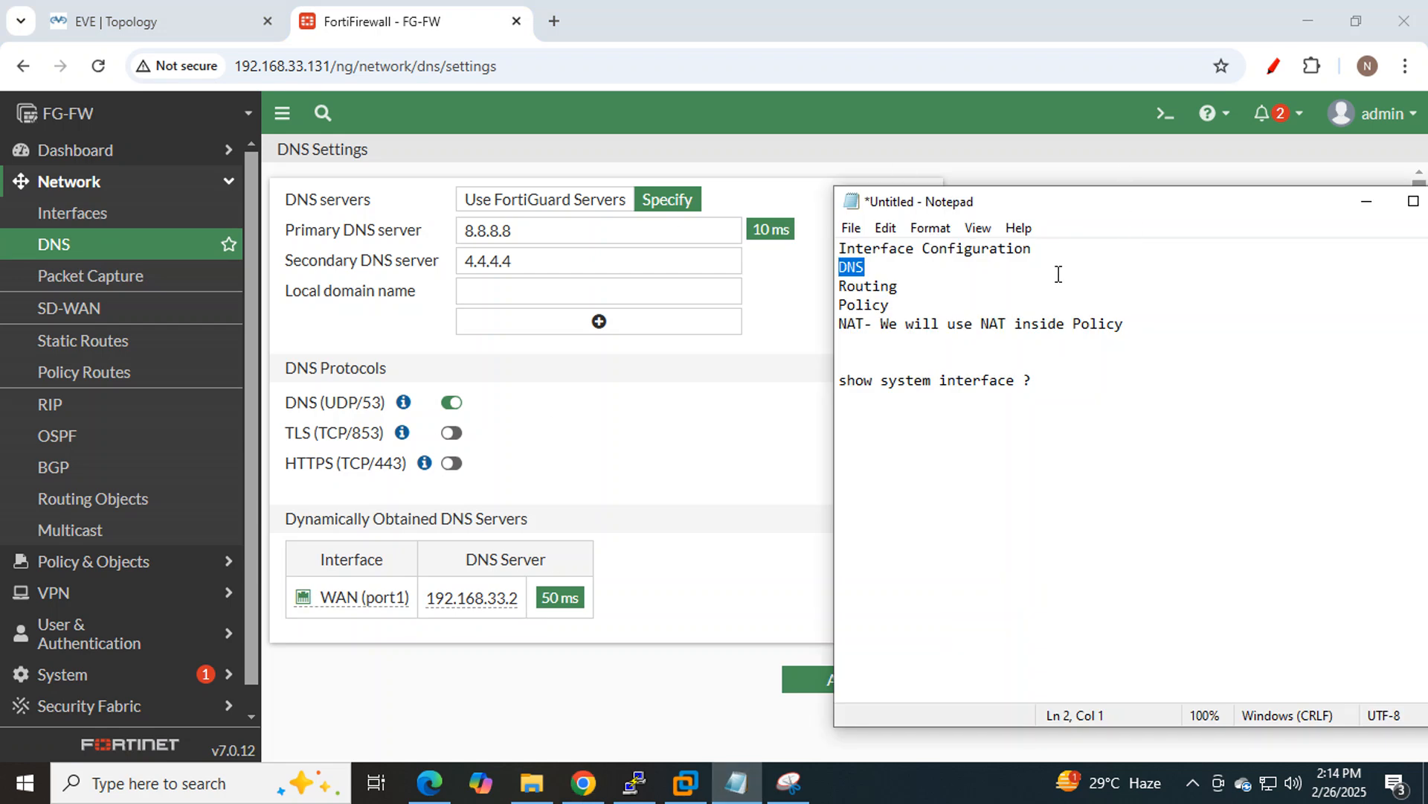
{"action": "left_click_drag", "start_coordinate": [900, 288], "coordinate": [836, 290]}
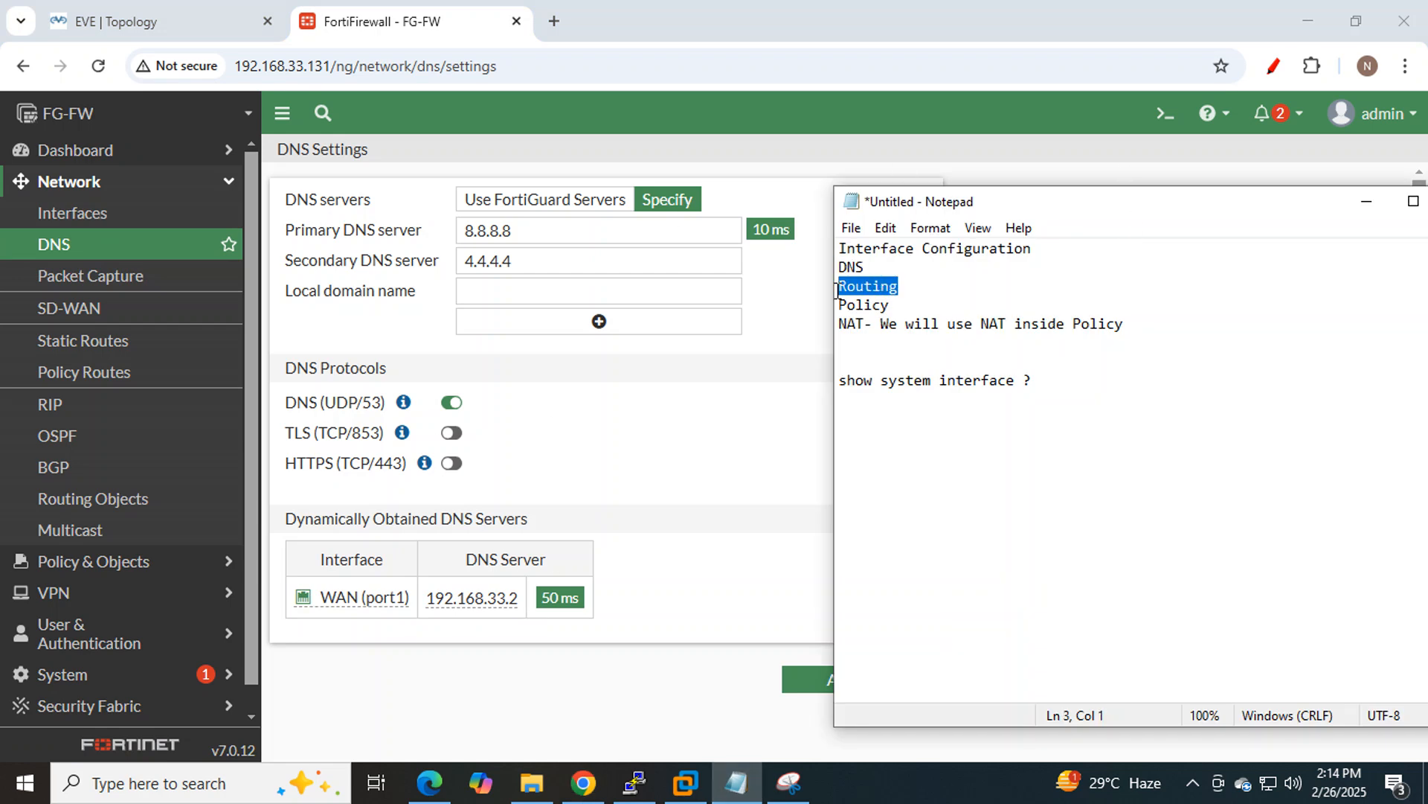
{"action": "left_click", "coordinate": [739, 158]}
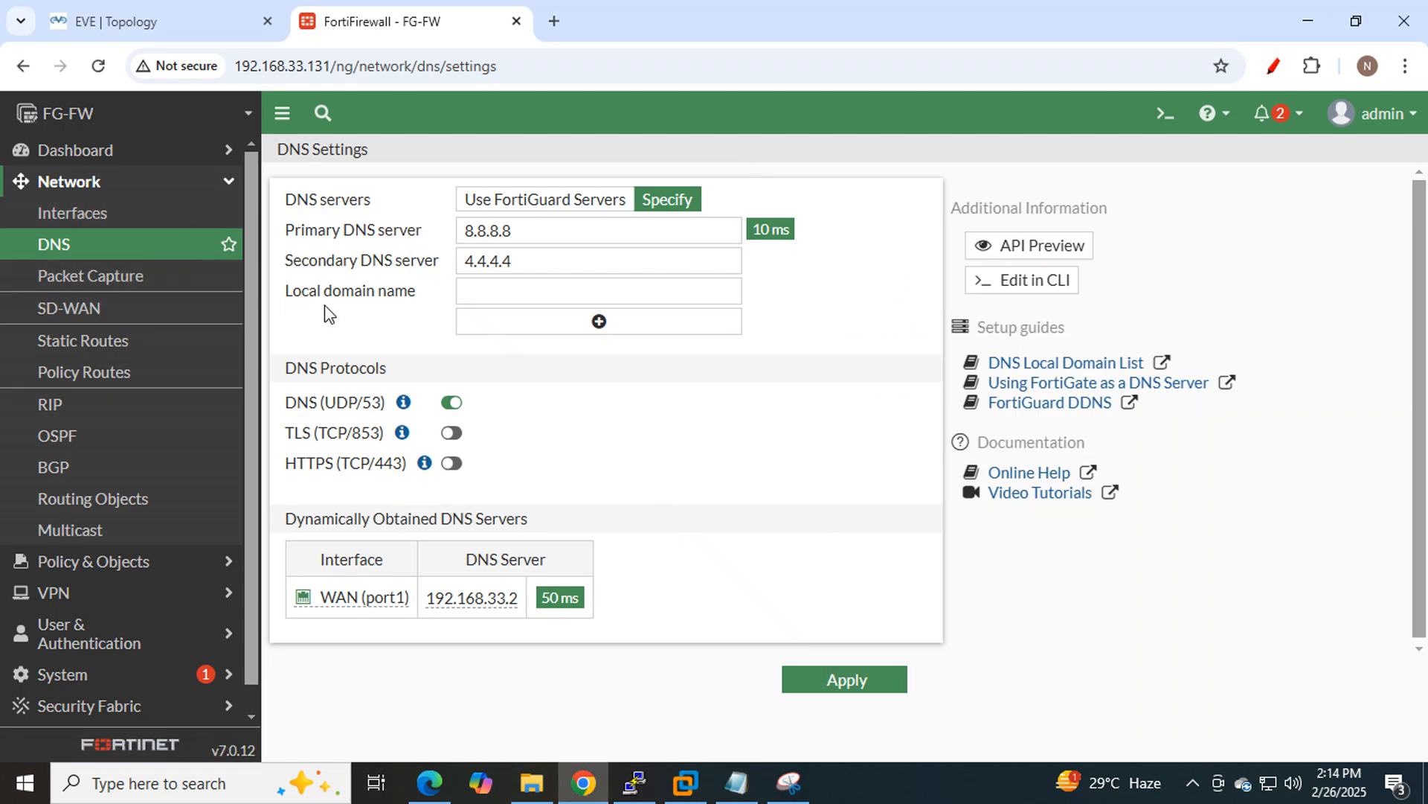
{"action": "left_click", "coordinate": [790, 785]}
{"action": "left_click", "coordinate": [184, 72]}
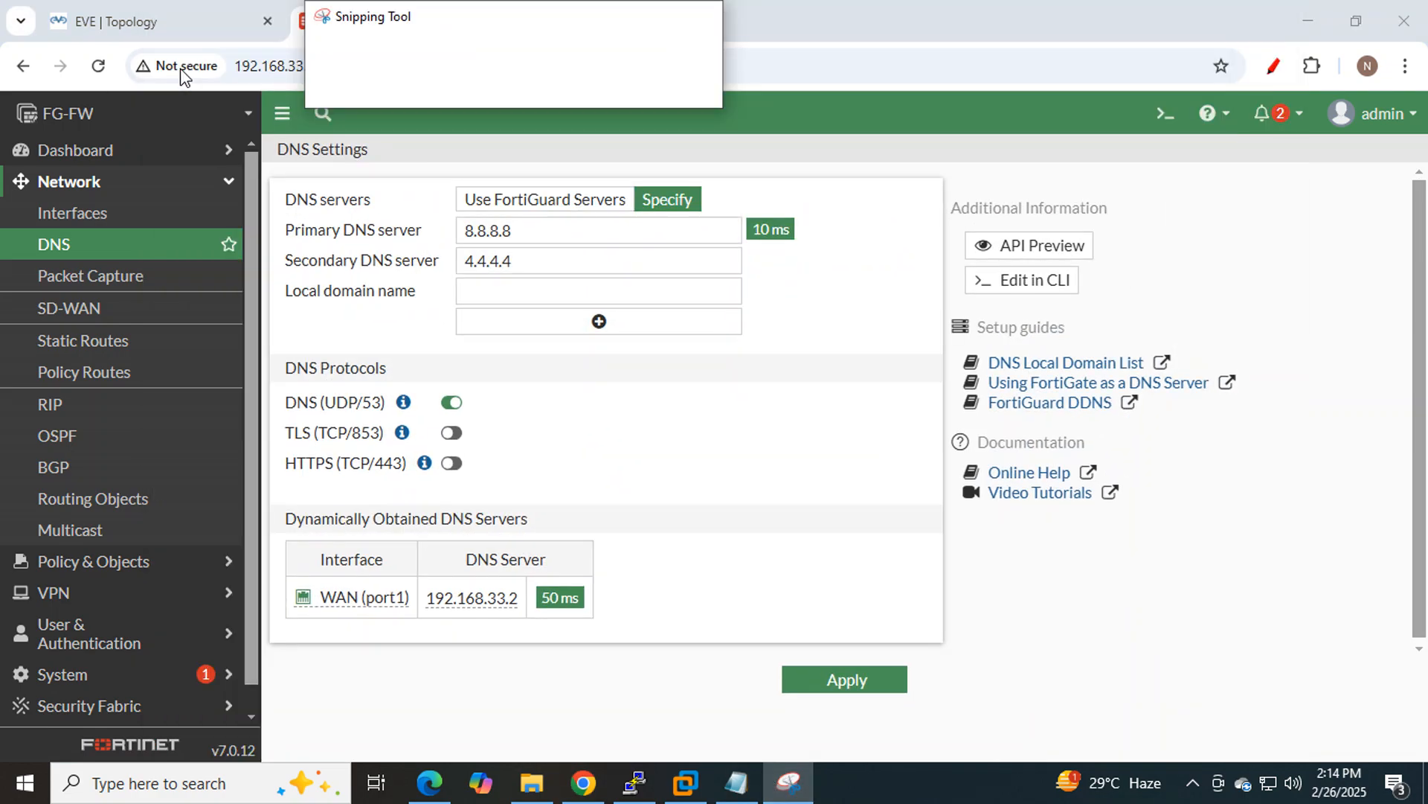
{"action": "left_click_drag", "start_coordinate": [7, 95], "coordinate": [1393, 687]}
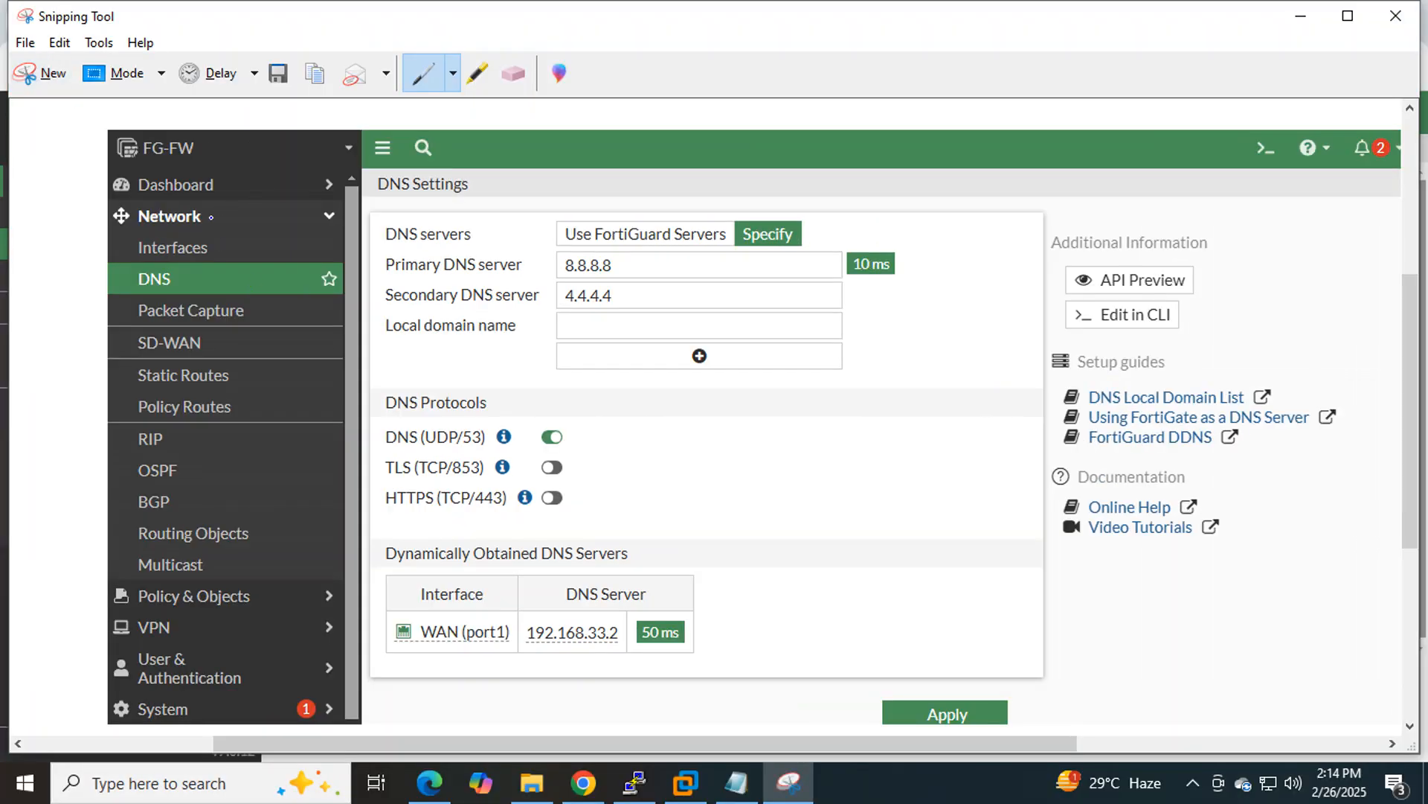
Mark Network, SD-WAN, Static Routes, Policy Routes, RIP, OSPF, BGP and Multicast on the snip.
{"action": "left_click_drag", "start_coordinate": [212, 217], "coordinate": [295, 169]}
{"action": "left_click_drag", "start_coordinate": [167, 440], "coordinate": [258, 415]}
{"action": "left_click_drag", "start_coordinate": [183, 477], "coordinate": [284, 450]}
{"action": "left_click_drag", "start_coordinate": [186, 506], "coordinate": [327, 436]}
{"action": "left_click_drag", "start_coordinate": [283, 510], "coordinate": [301, 483]}
{"action": "left_click_drag", "start_coordinate": [217, 566], "coordinate": [276, 513]}
{"action": "left_click_drag", "start_coordinate": [251, 408], "coordinate": [323, 370]}
{"action": "left_click_drag", "start_coordinate": [234, 373], "coordinate": [313, 328]}
{"action": "left_click_drag", "start_coordinate": [246, 363], "coordinate": [258, 588]}
{"action": "left_click_drag", "start_coordinate": [207, 341], "coordinate": [293, 317]}
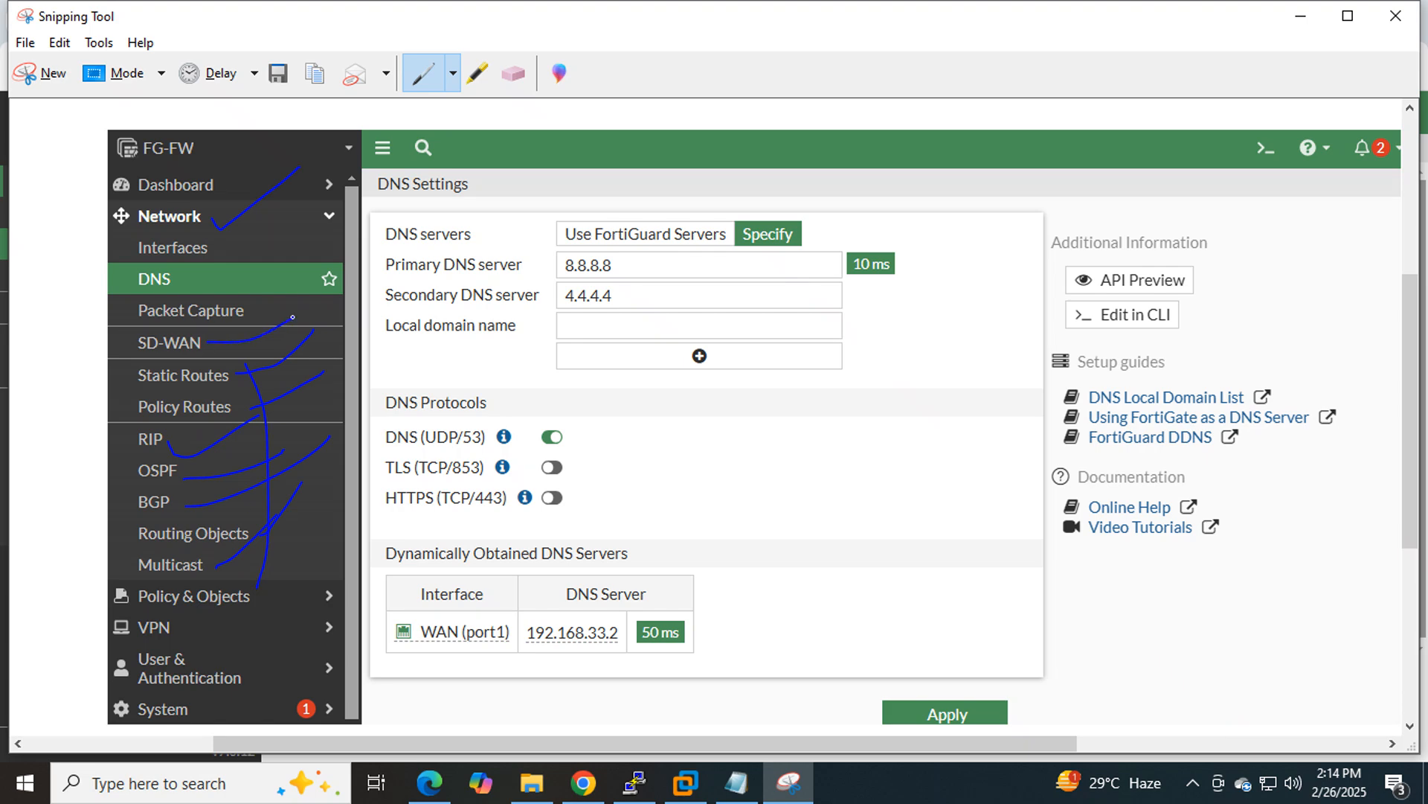
{"action": "mouse_move", "coordinate": [137, 392]}
{"action": "left_mouse_down"}
{"action": "mouse_move", "coordinate": [243, 389]}
{"action": "mouse_move", "coordinate": [227, 370]}
{"action": "mouse_move", "coordinate": [138, 358]}
{"action": "mouse_move", "coordinate": [134, 379]}
{"action": "mouse_move", "coordinate": [154, 393]}
{"action": "left_mouse_up"}
Glance at the EVE topology tab, then bring the annotated snip back up.
{"action": "left_click", "coordinate": [1300, 15]}
{"action": "left_click", "coordinate": [138, 34]}
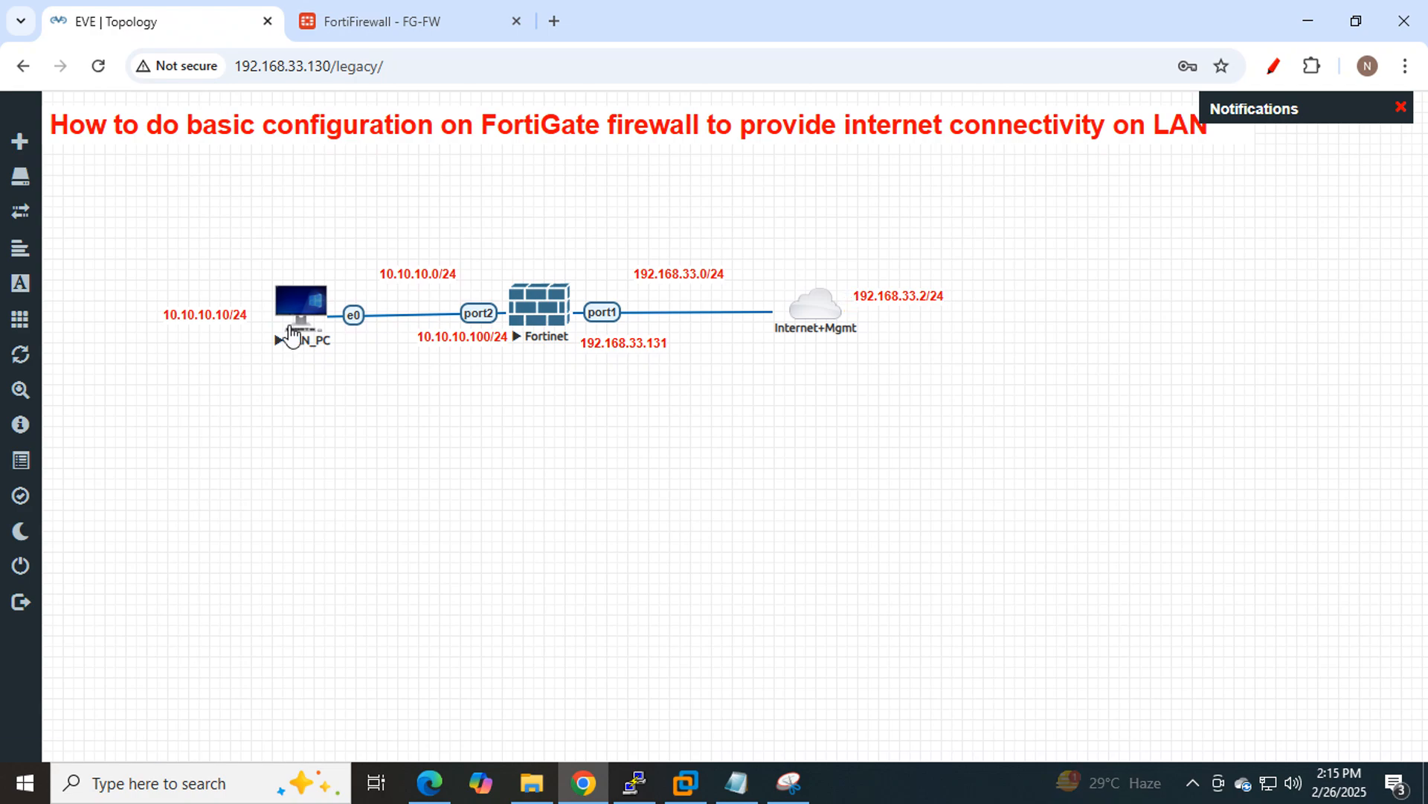
{"action": "left_click", "coordinate": [790, 781]}
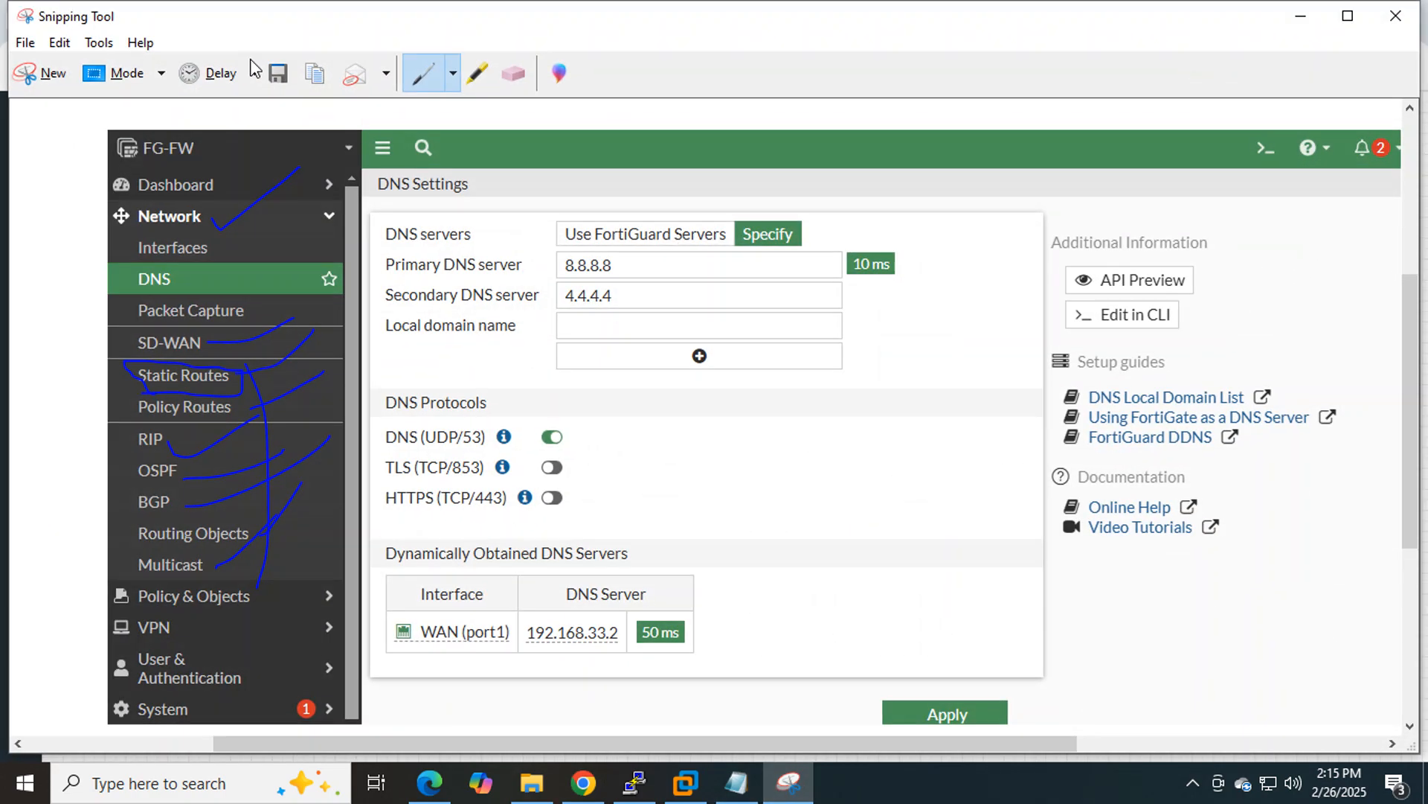
Snip the topology diagram and circle LAN_PC and the Fortinet firewall.
{"action": "left_click", "coordinate": [29, 79]}
{"action": "left_click_drag", "start_coordinate": [77, 176], "coordinate": [1094, 476]}
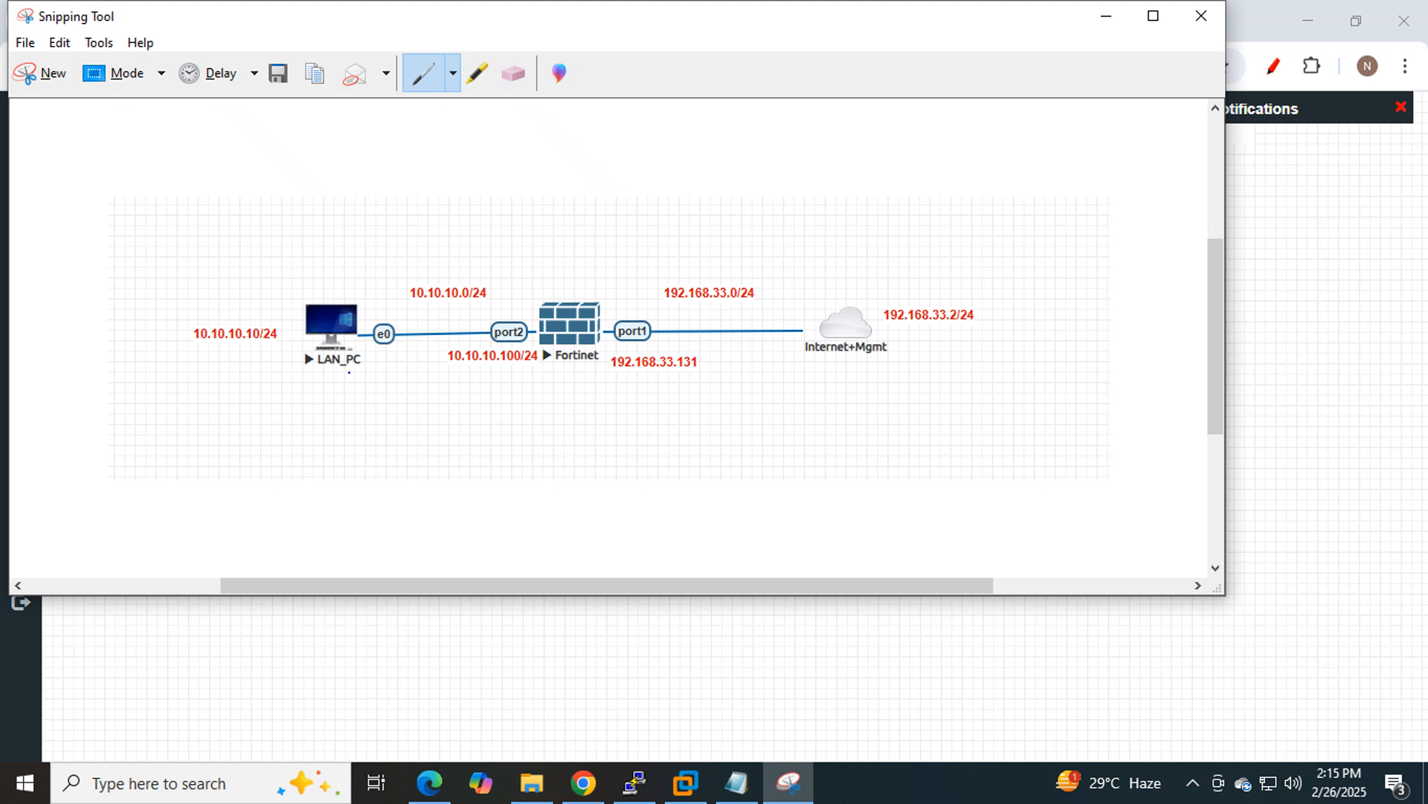
{"action": "left_click_drag", "start_coordinate": [338, 384], "coordinate": [358, 356]}
{"action": "mouse_move", "coordinate": [401, 414]}
{"action": "left_mouse_down"}
{"action": "mouse_move", "coordinate": [456, 423]}
{"action": "mouse_move", "coordinate": [545, 394]}
{"action": "mouse_move", "coordinate": [535, 326]}
{"action": "mouse_move", "coordinate": [350, 254]}
{"action": "mouse_move", "coordinate": [170, 332]}
{"action": "mouse_move", "coordinate": [316, 416]}
{"action": "mouse_move", "coordinate": [431, 421]}
{"action": "left_mouse_up"}
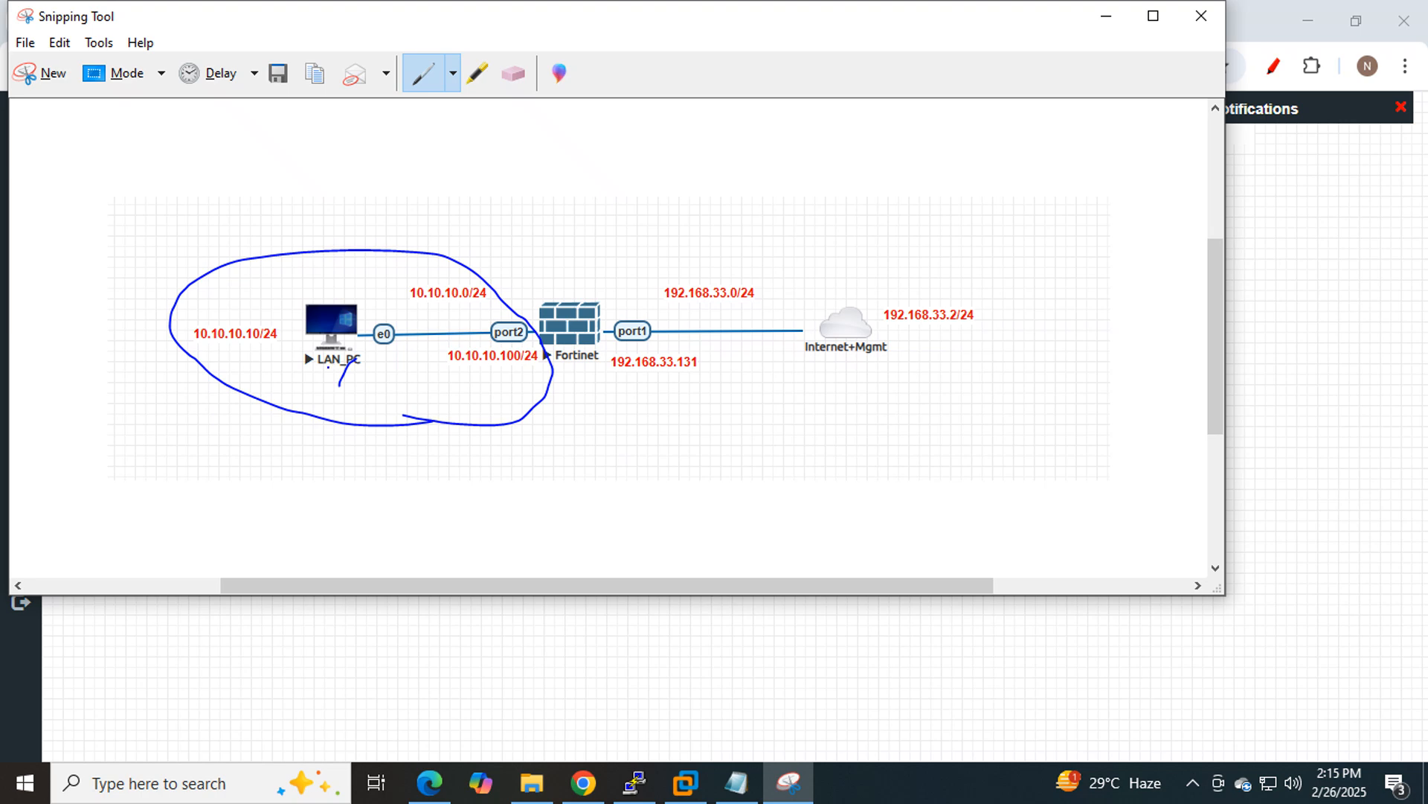
{"action": "mouse_move", "coordinate": [327, 368]}
{"action": "left_mouse_down"}
{"action": "mouse_move", "coordinate": [654, 273]}
{"action": "mouse_move", "coordinate": [848, 303]}
{"action": "mouse_move", "coordinate": [832, 315]}
{"action": "left_mouse_up"}
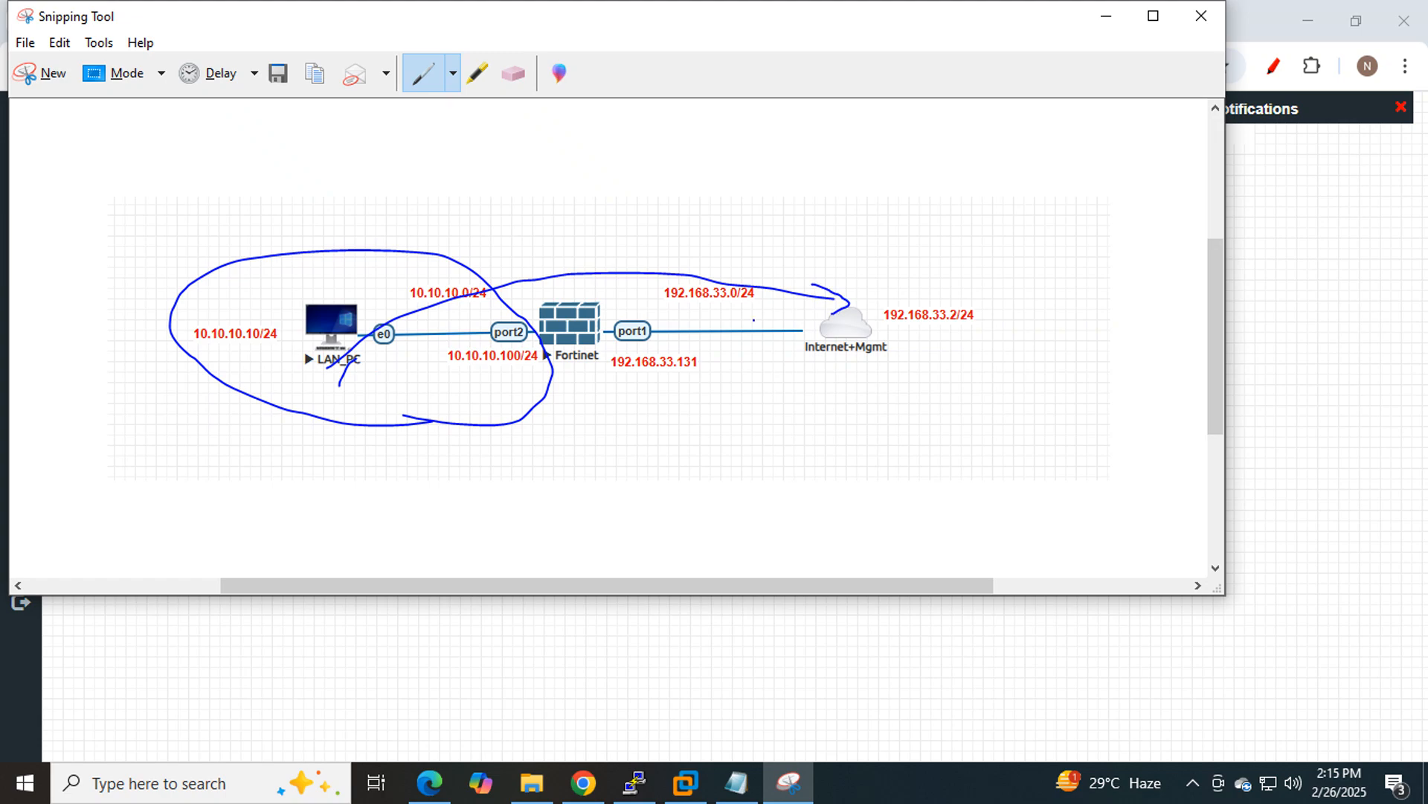
{"action": "mouse_move", "coordinate": [561, 370]}
{"action": "left_mouse_down"}
{"action": "mouse_move", "coordinate": [593, 367]}
{"action": "mouse_move", "coordinate": [595, 386]}
{"action": "left_mouse_up"}
{"action": "mouse_move", "coordinate": [602, 370]}
{"action": "left_mouse_down"}
{"action": "mouse_move", "coordinate": [614, 317]}
{"action": "mouse_move", "coordinate": [530, 292]}
{"action": "mouse_move", "coordinate": [564, 390]}
{"action": "mouse_move", "coordinate": [599, 376]}
{"action": "left_mouse_up"}
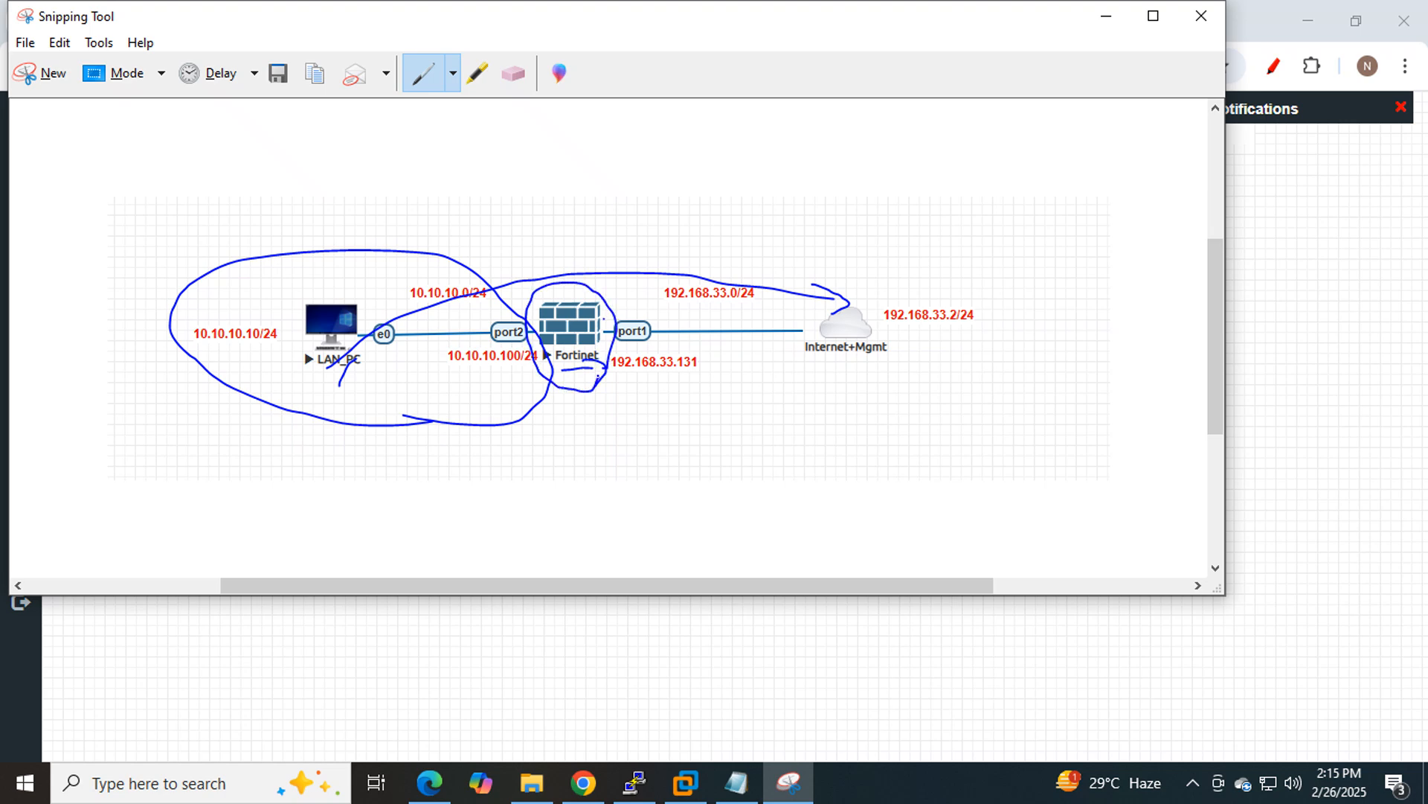
Circle the Internet cloud, draw arrows from LAN_PC to it, and mark 192.168.33.2/24.
{"action": "mouse_move", "coordinate": [588, 317]}
{"action": "left_mouse_down"}
{"action": "mouse_move", "coordinate": [1041, 257]}
{"action": "mouse_move", "coordinate": [1017, 281]}
{"action": "left_mouse_up"}
{"action": "mouse_move", "coordinate": [924, 246]}
{"action": "left_mouse_down"}
{"action": "mouse_move", "coordinate": [837, 298]}
{"action": "mouse_move", "coordinate": [902, 453]}
{"action": "mouse_move", "coordinate": [1073, 325]}
{"action": "left_mouse_up"}
{"action": "left_click_drag", "start_coordinate": [1060, 208], "coordinate": [924, 241]}
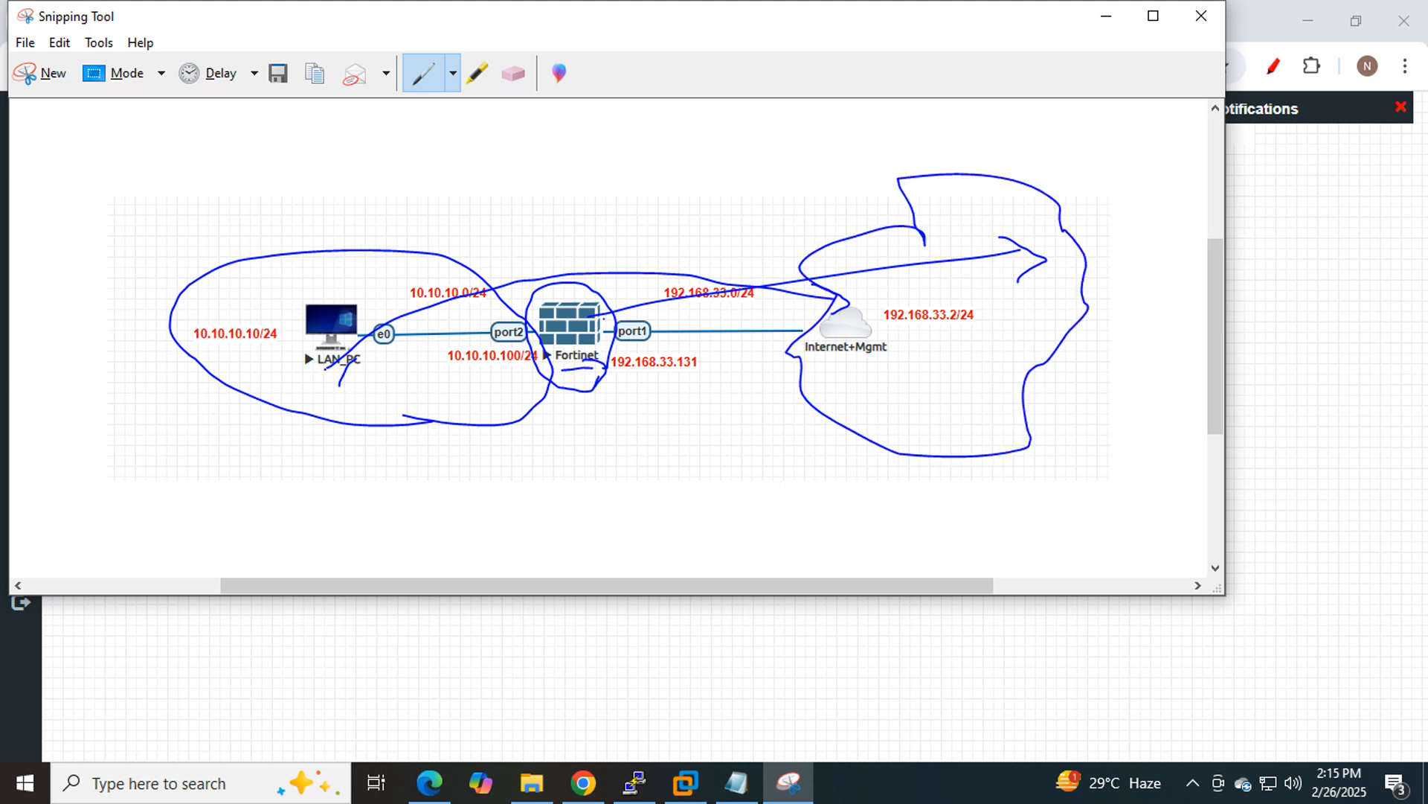
{"action": "mouse_move", "coordinate": [351, 306]}
{"action": "left_mouse_down"}
{"action": "mouse_move", "coordinate": [603, 236]}
{"action": "mouse_move", "coordinate": [920, 269]}
{"action": "mouse_move", "coordinate": [912, 296]}
{"action": "left_mouse_up"}
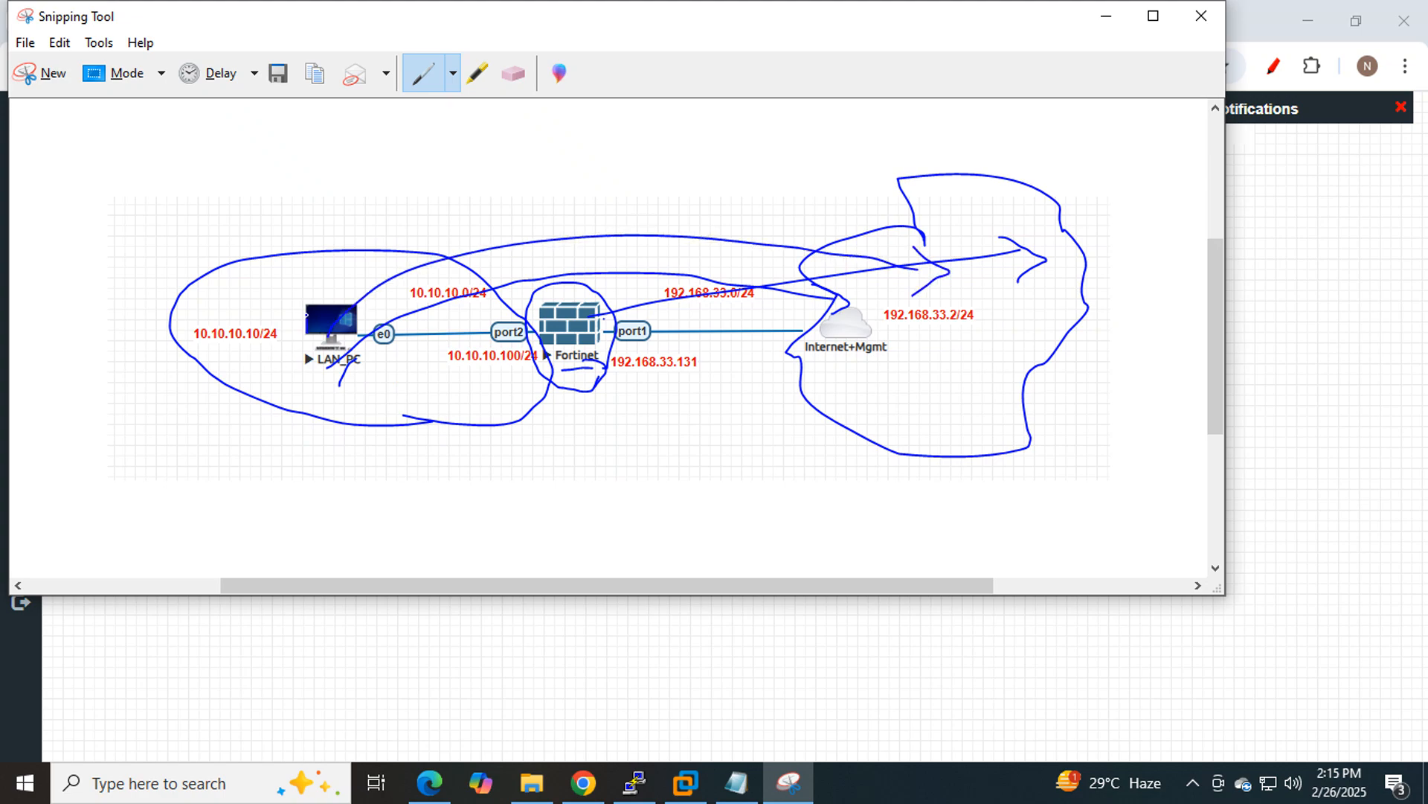
{"action": "mouse_move", "coordinate": [305, 314]}
{"action": "left_mouse_down"}
{"action": "mouse_move", "coordinate": [839, 236]}
{"action": "mouse_move", "coordinate": [879, 259]}
{"action": "mouse_move", "coordinate": [859, 292]}
{"action": "left_mouse_up"}
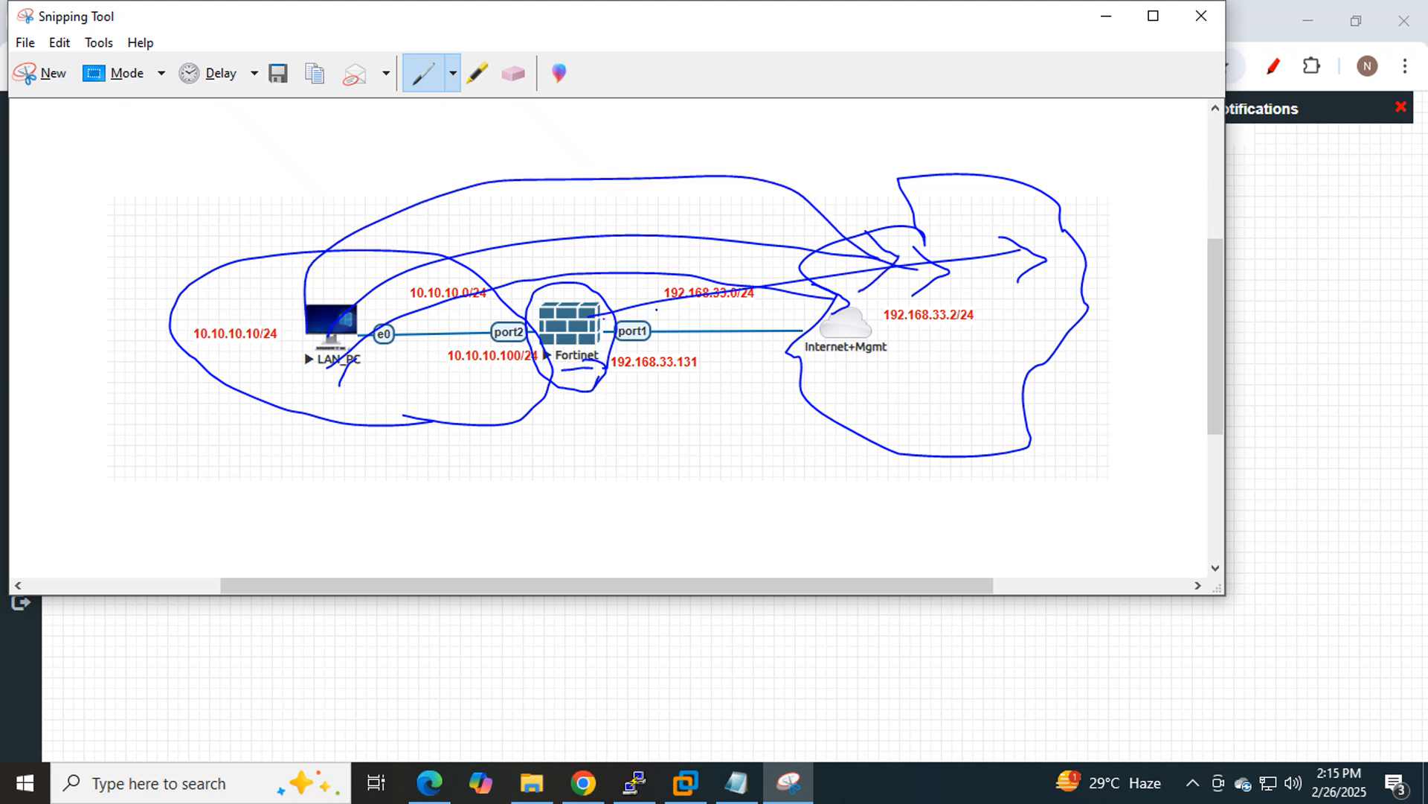
{"action": "mouse_move", "coordinate": [331, 356]}
{"action": "left_mouse_down"}
{"action": "mouse_move", "coordinate": [401, 453]}
{"action": "mouse_move", "coordinate": [841, 369]}
{"action": "mouse_move", "coordinate": [808, 387]}
{"action": "mouse_move", "coordinate": [860, 404]}
{"action": "left_mouse_up"}
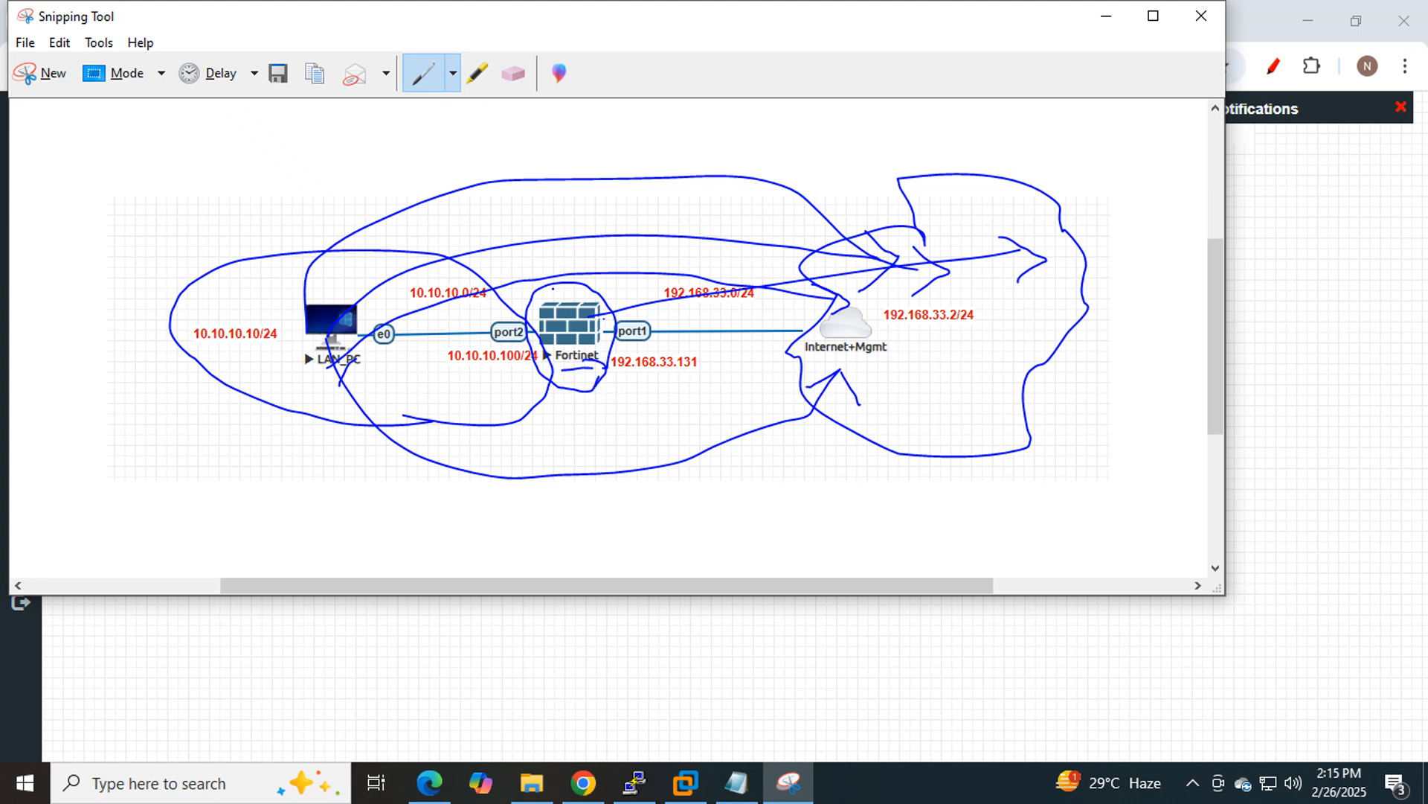
{"action": "left_click_drag", "start_coordinate": [568, 404], "coordinate": [770, 407]}
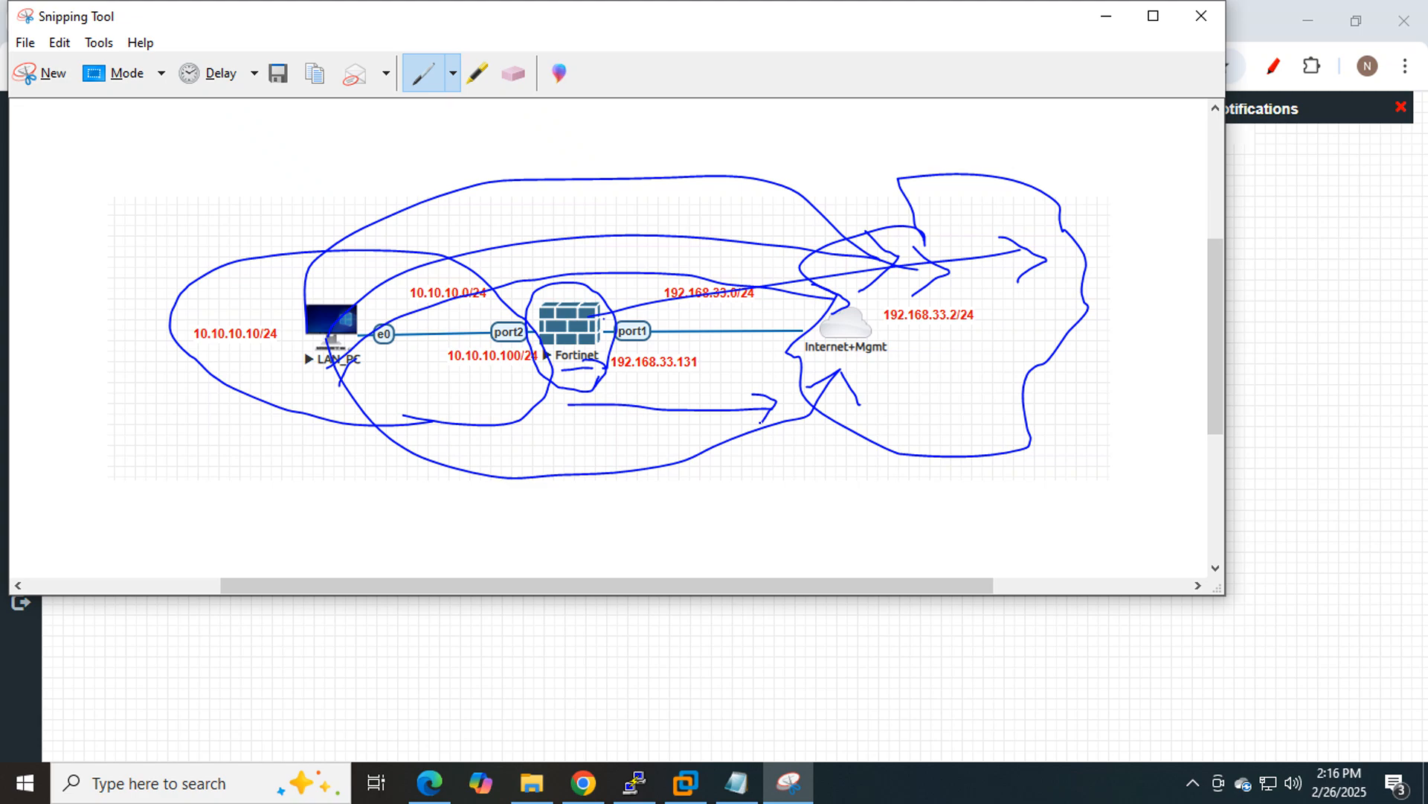
{"action": "mouse_move", "coordinate": [927, 354]}
{"action": "left_mouse_down"}
{"action": "mouse_move", "coordinate": [883, 331]}
{"action": "mouse_move", "coordinate": [915, 283]}
{"action": "mouse_move", "coordinate": [971, 284]}
{"action": "mouse_move", "coordinate": [990, 327]}
{"action": "mouse_move", "coordinate": [950, 353]}
{"action": "mouse_move", "coordinate": [906, 355]}
{"action": "left_mouse_up"}
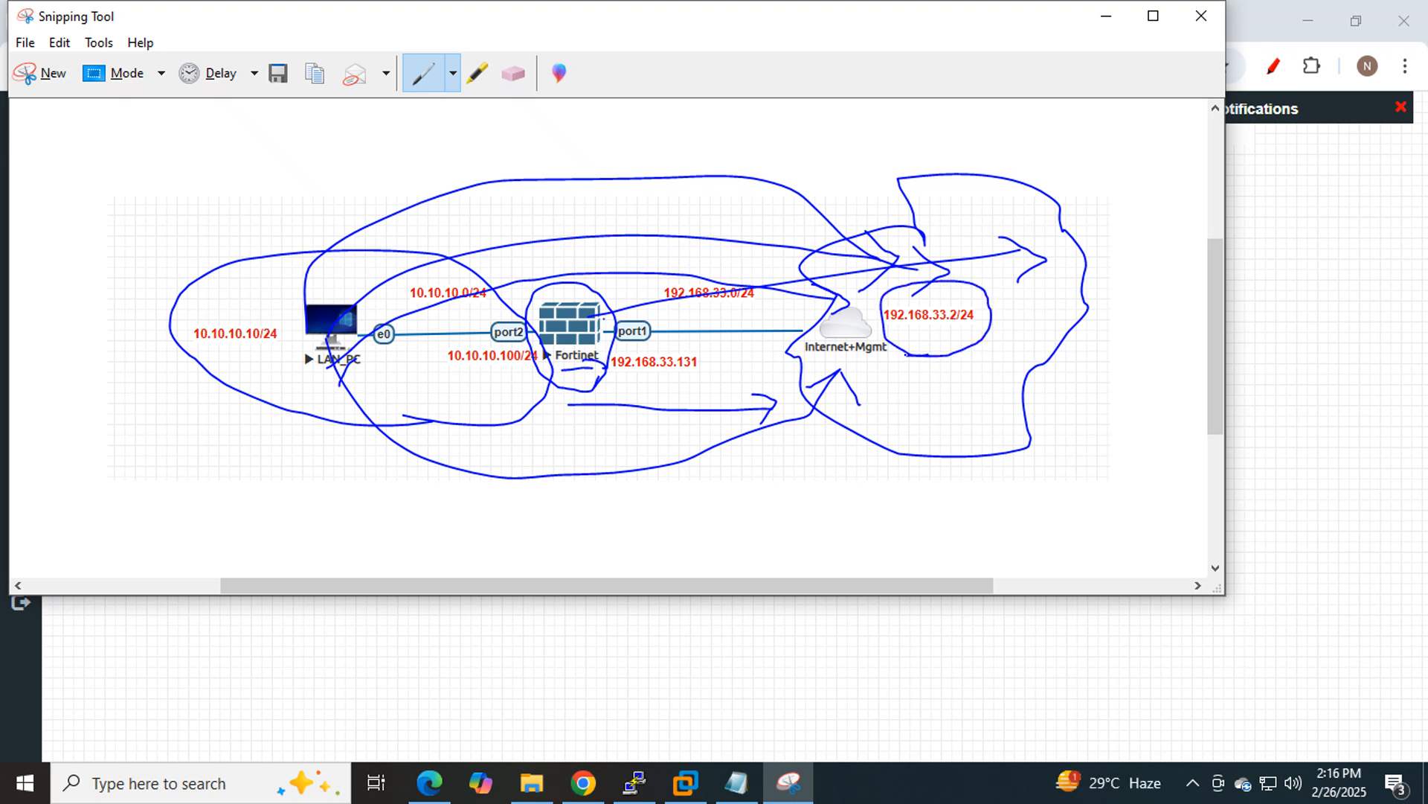
{"action": "left_click", "coordinate": [1105, 16]}
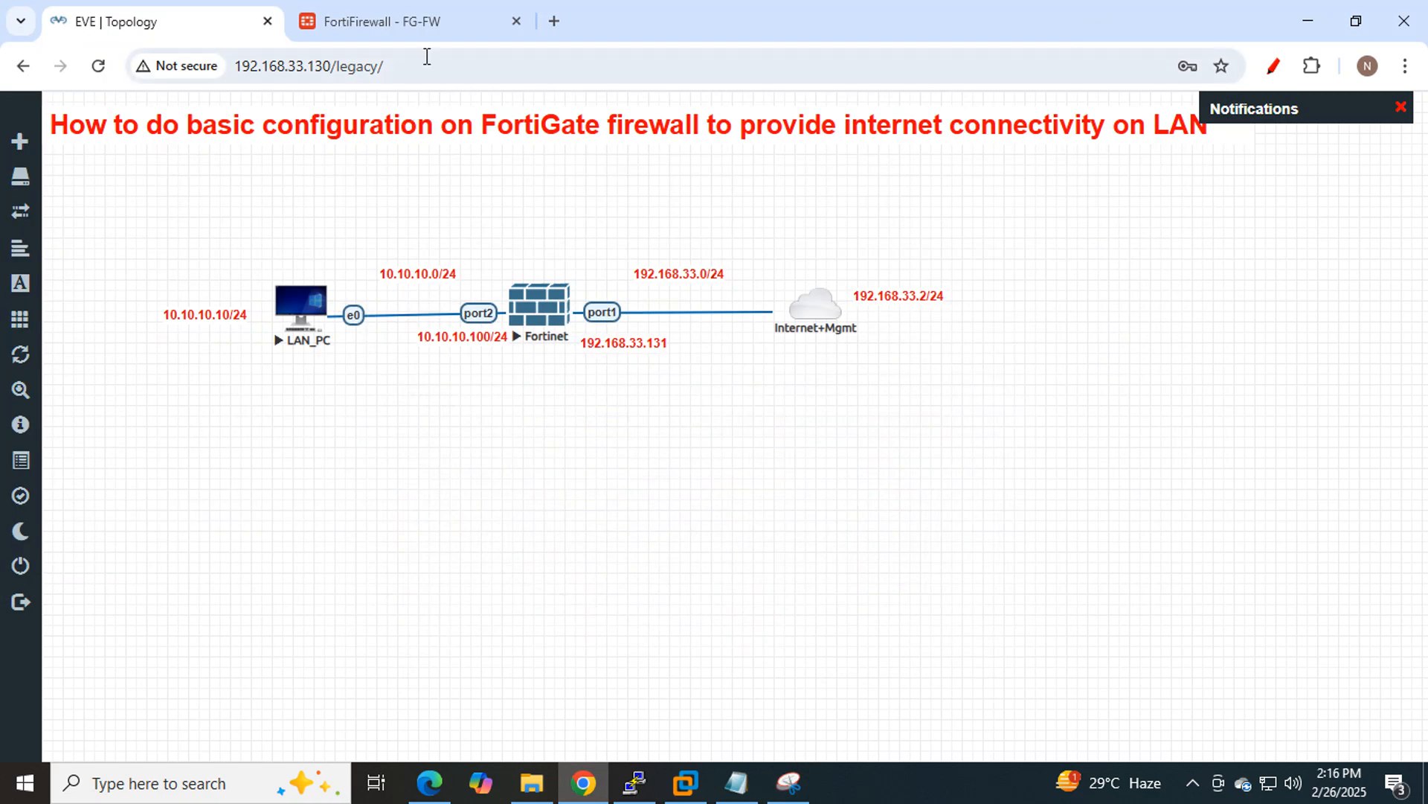
Go to Network > Static Routes on the FortiGate and create a new route.
{"action": "left_click", "coordinate": [417, 24]}
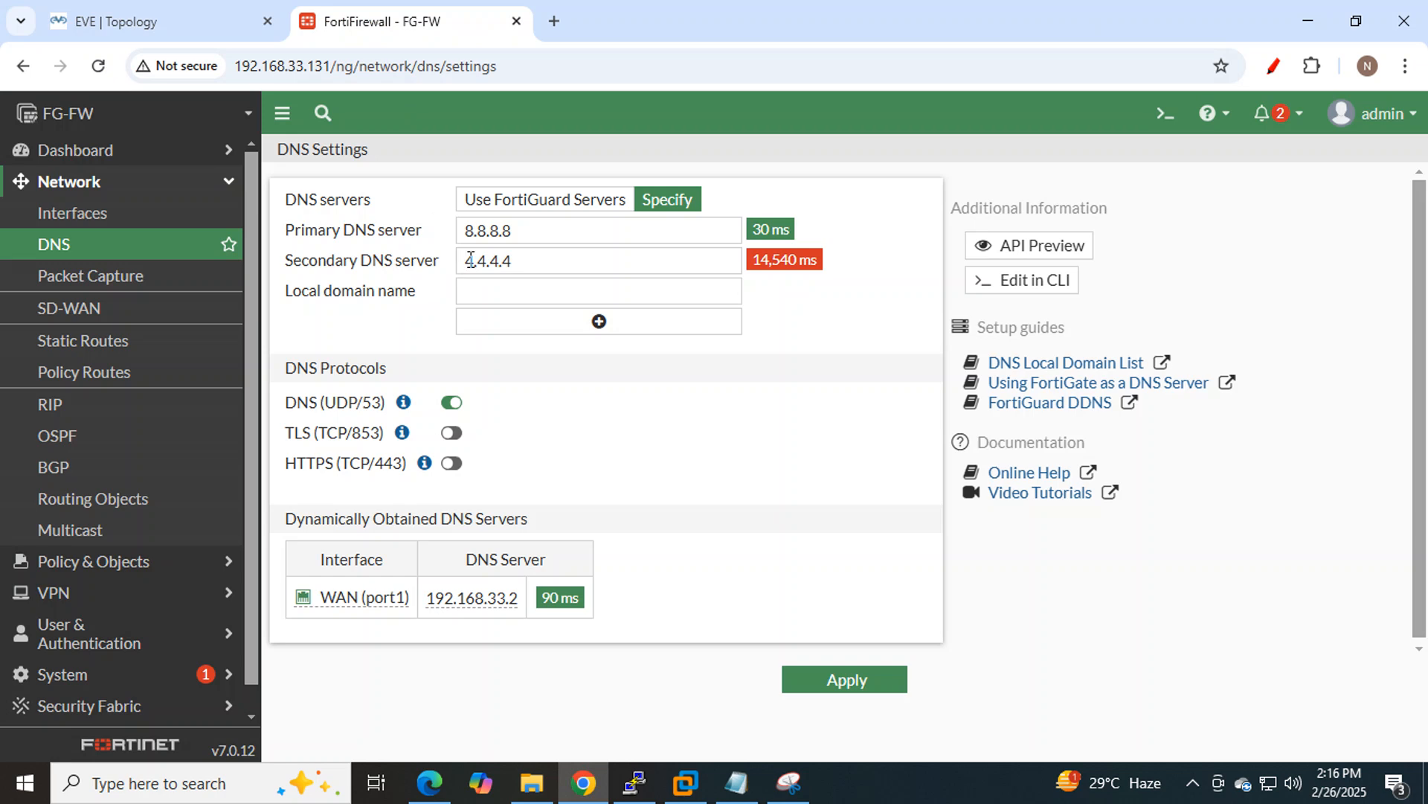
{"action": "left_click", "coordinate": [97, 344]}
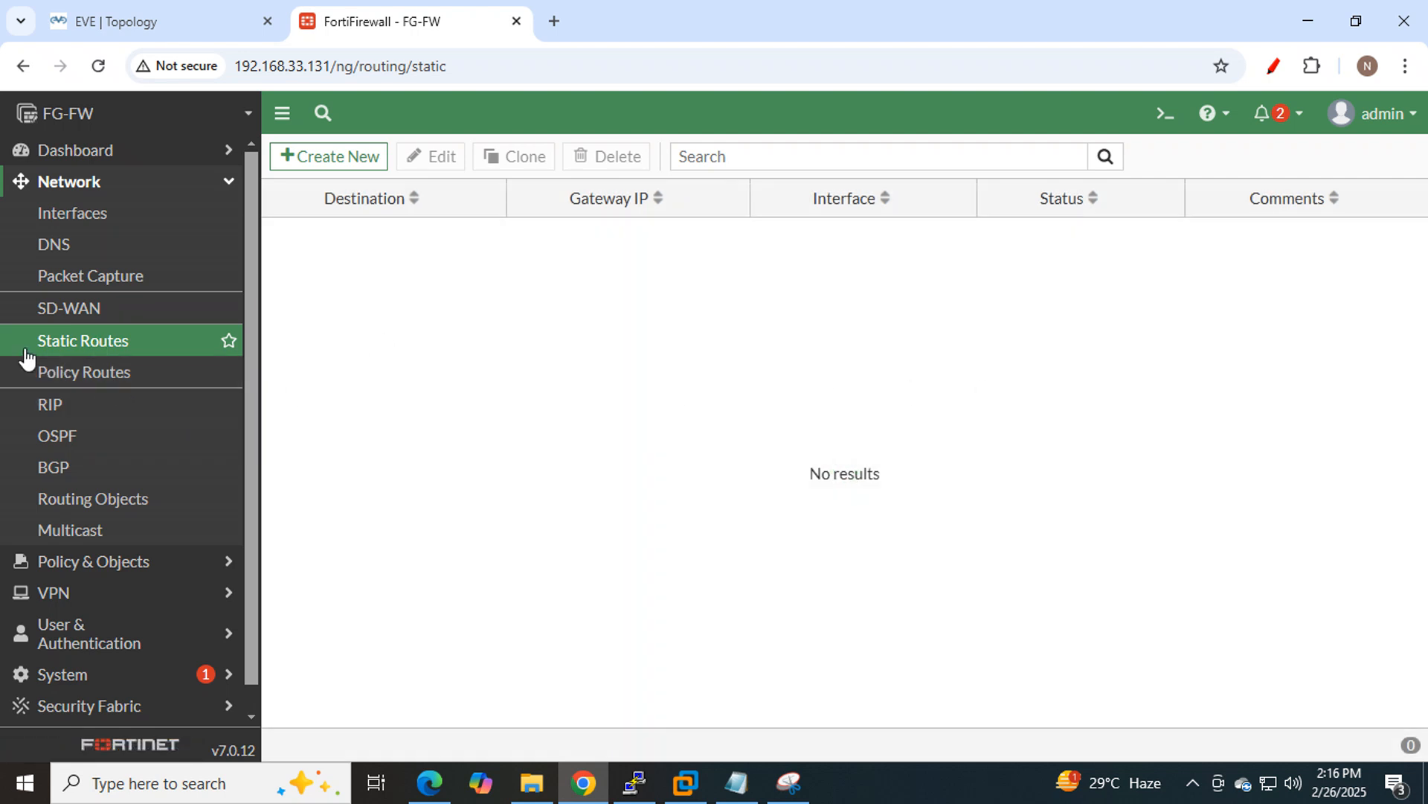
{"action": "left_click", "coordinate": [327, 157]}
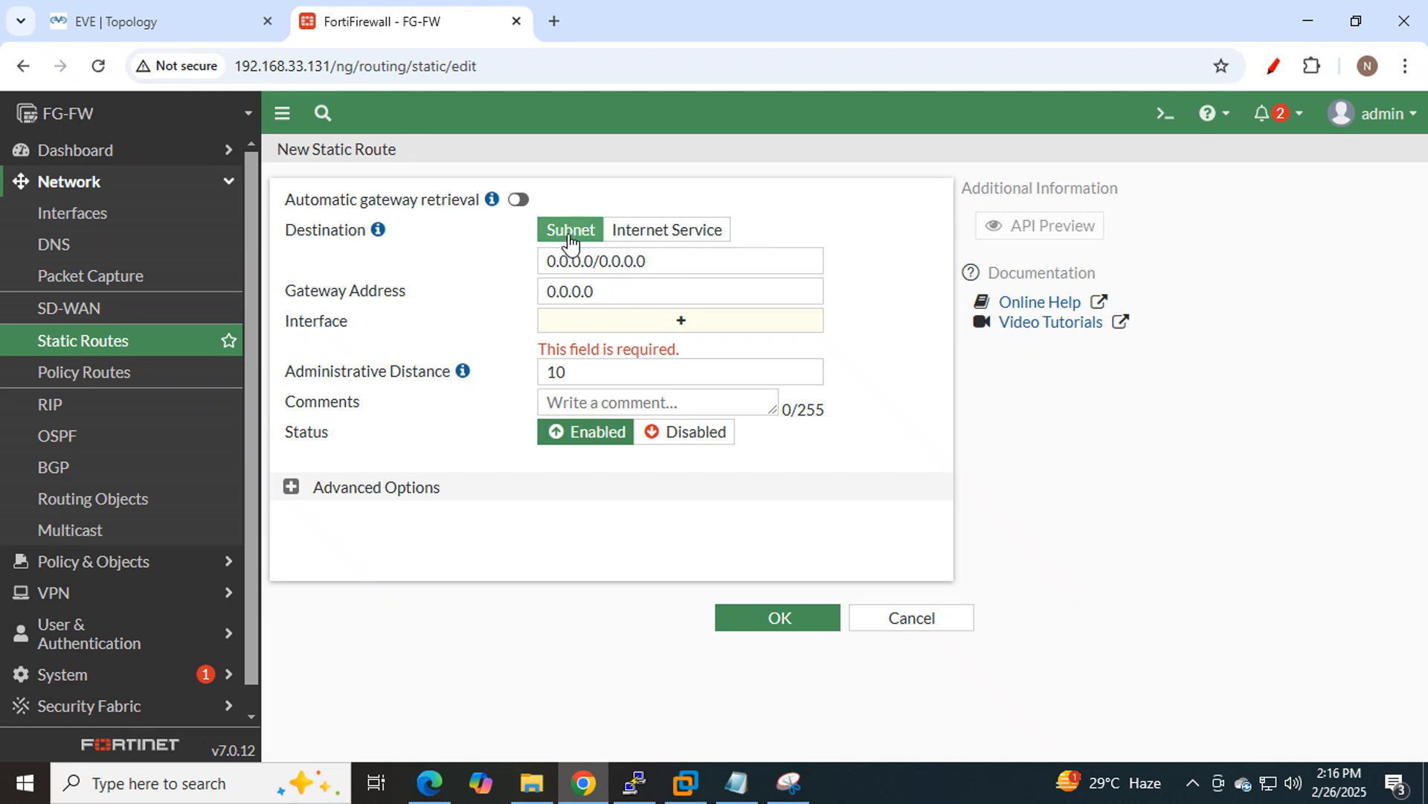
Enter gateway 192.168.33.2 for destination 0.0.0.0/0.0.0.0, which fills the interface as WAN (port1).
{"action": "left_click_drag", "start_coordinate": [658, 261], "coordinate": [524, 274]}
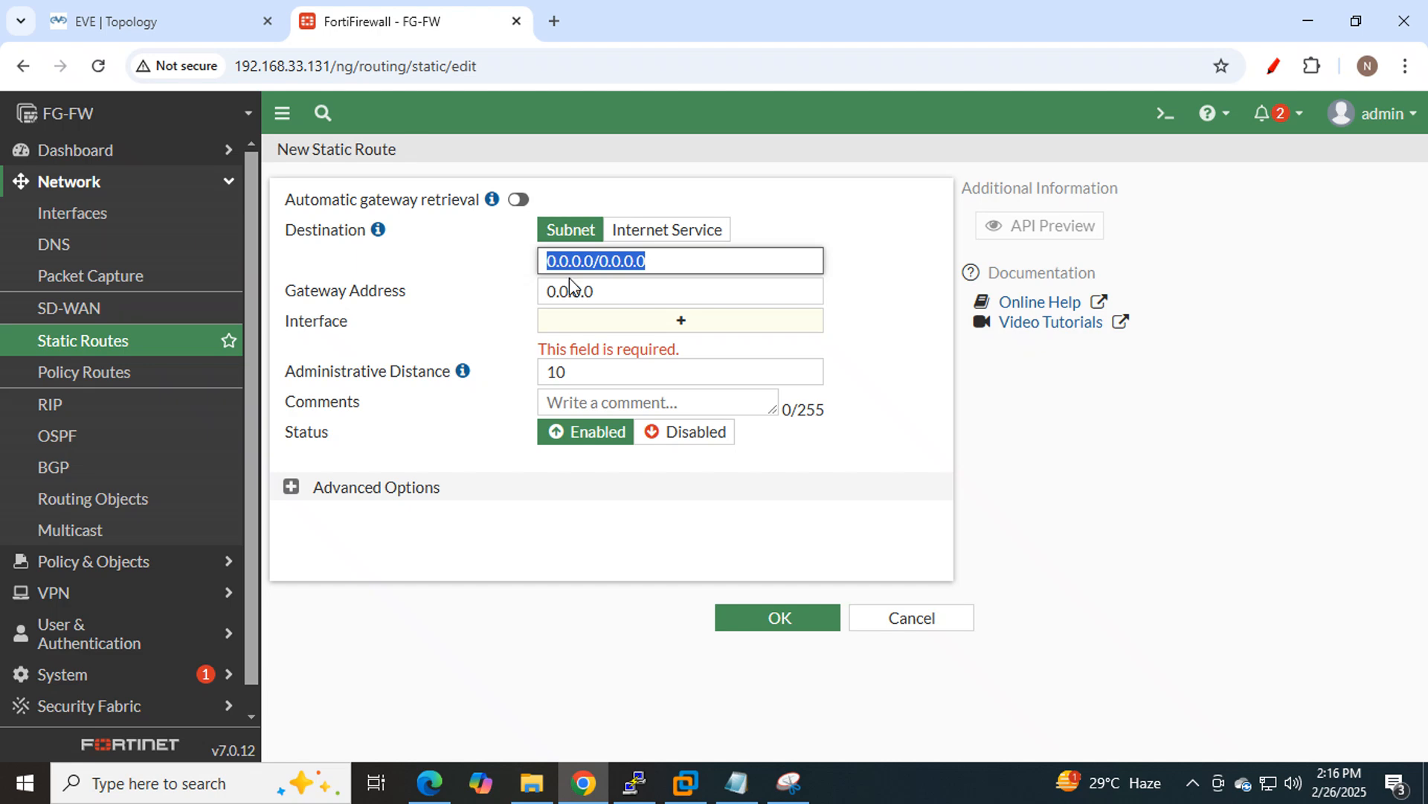
{"action": "left_click_drag", "start_coordinate": [625, 290], "coordinate": [538, 301]}
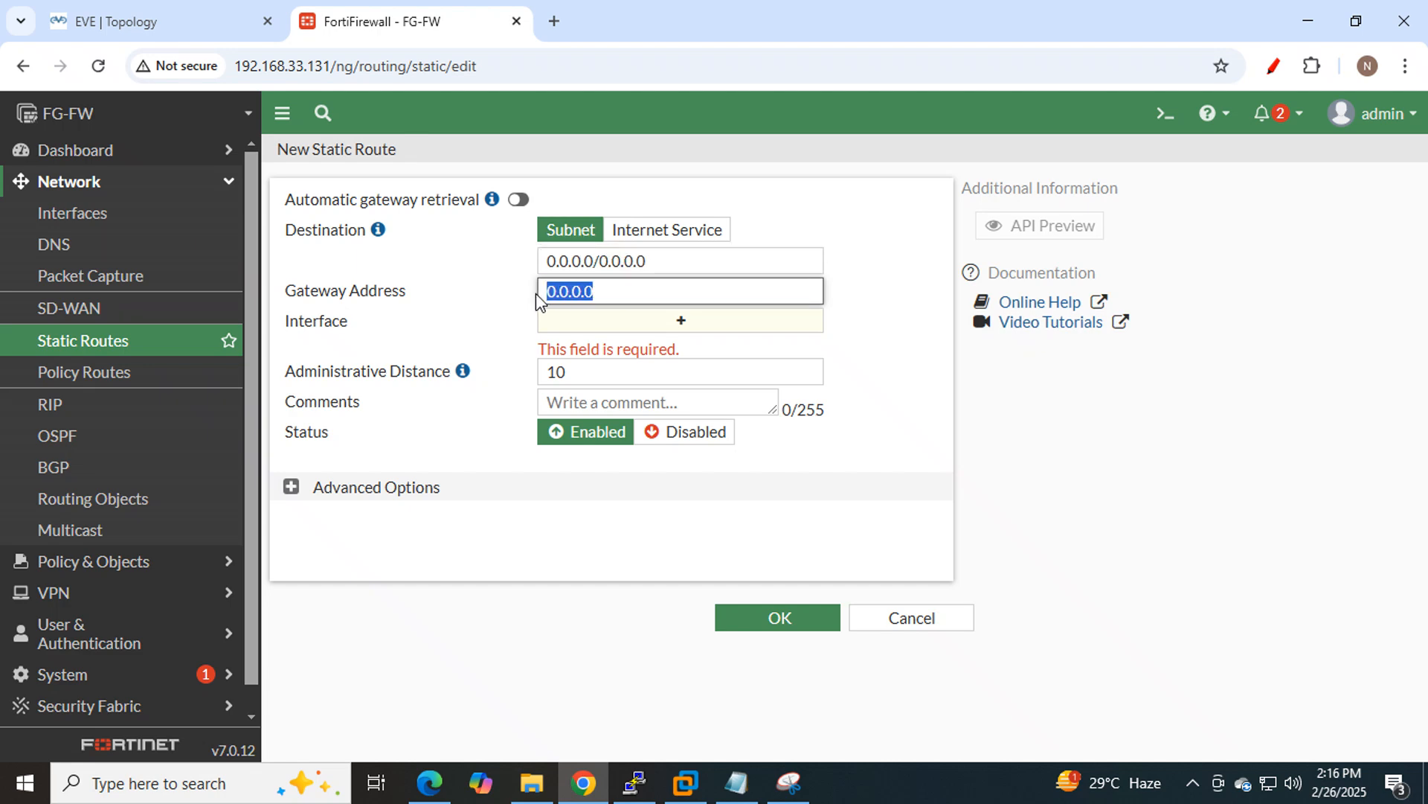
{"action": "left_click", "coordinate": [178, 15]}
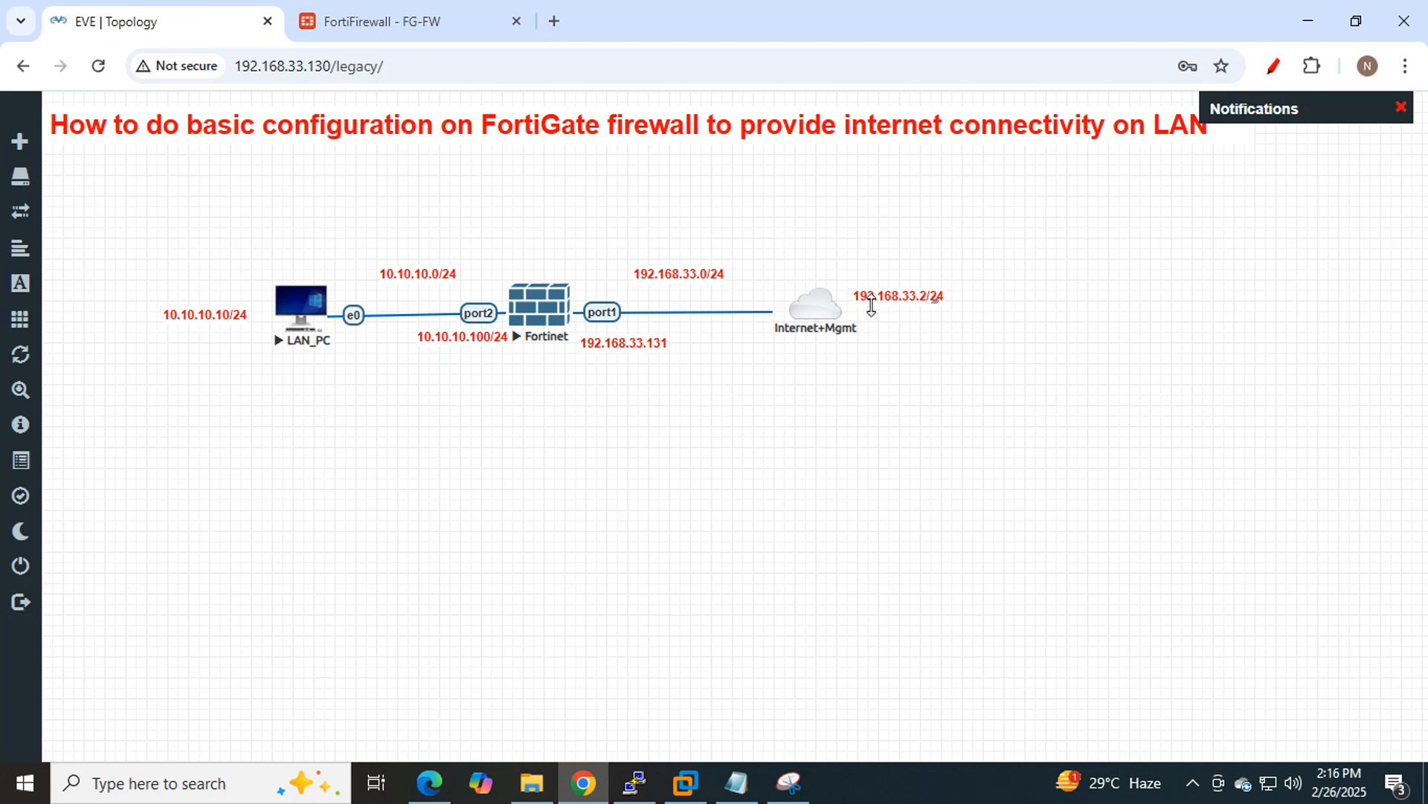
{"action": "left_click", "coordinate": [386, 22]}
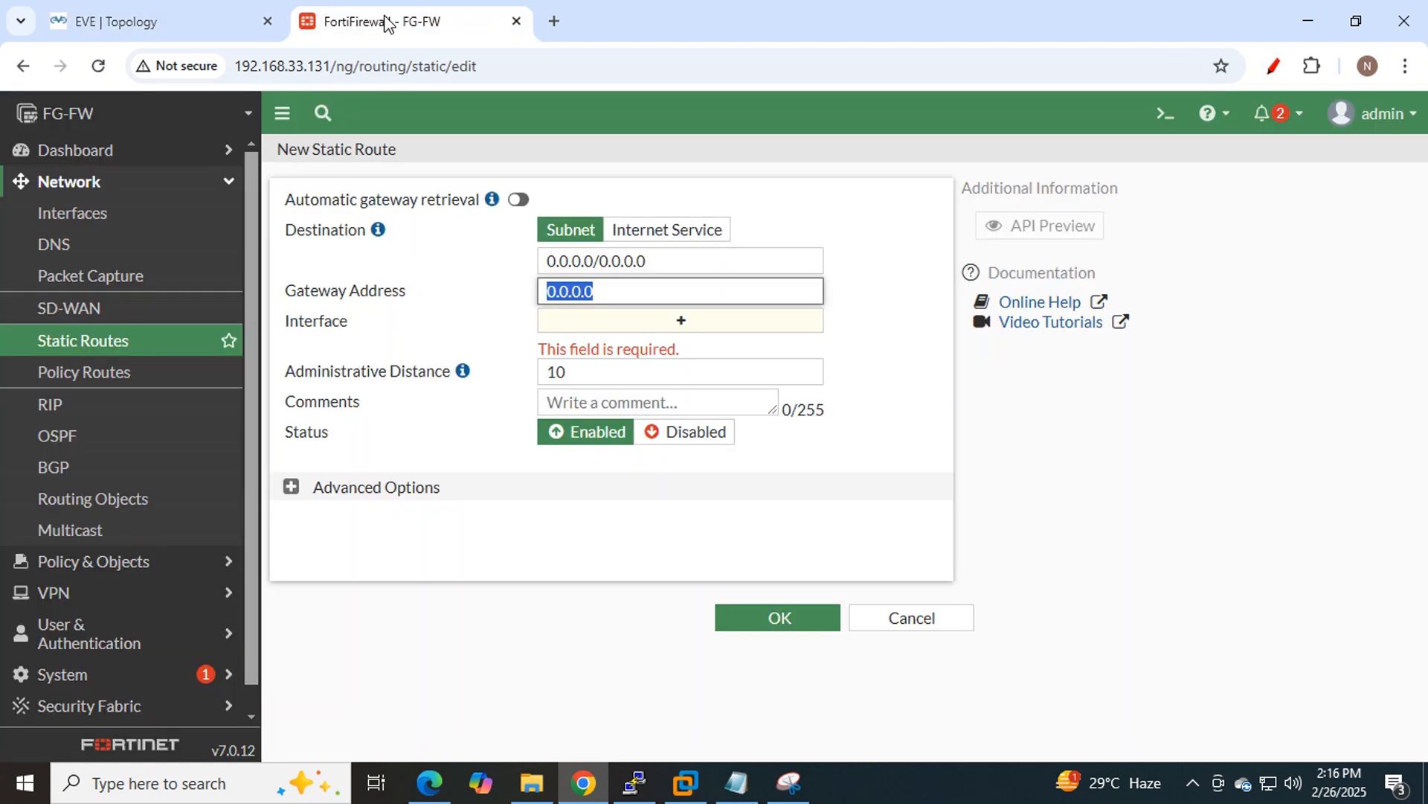
{"action": "type", "text": "192."}
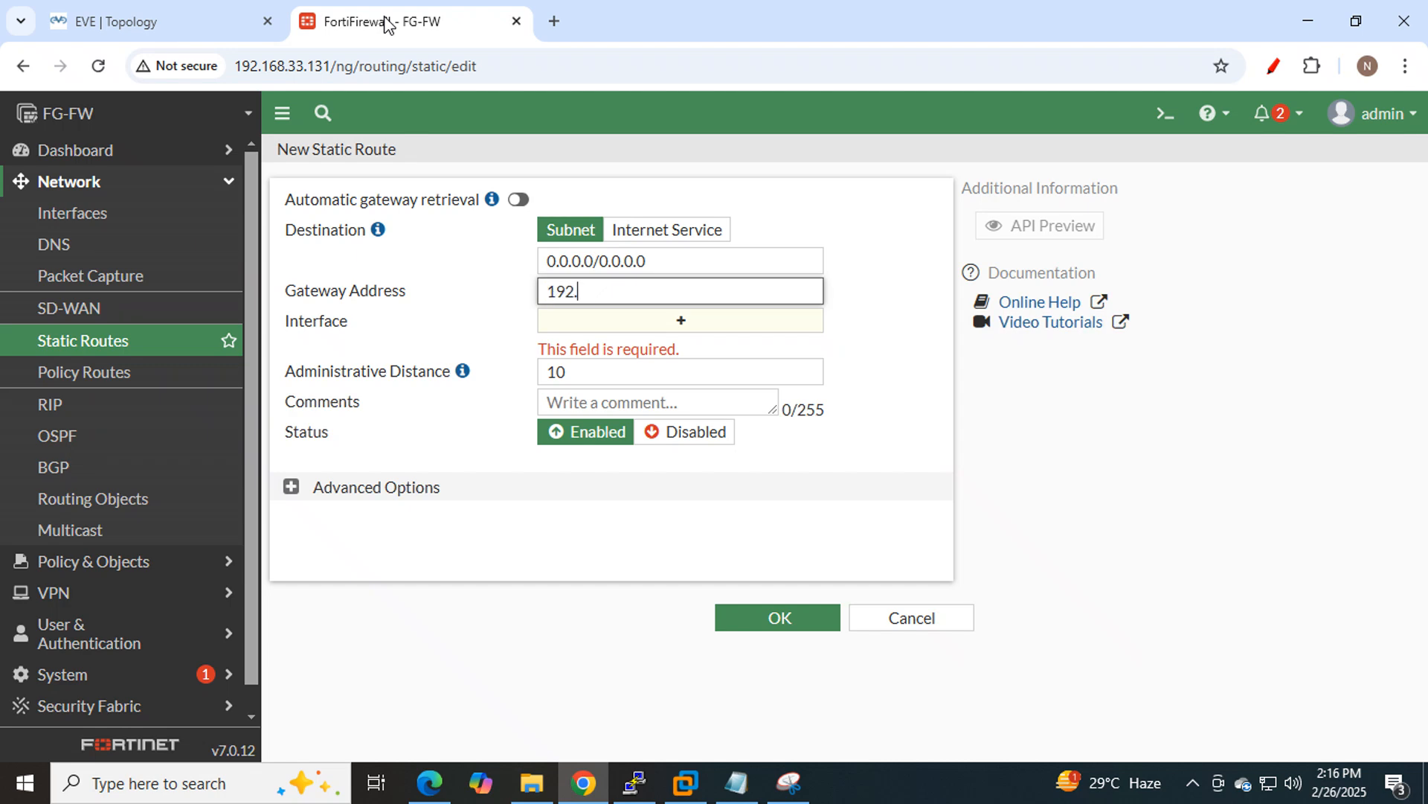
{"action": "type", "text": "168.33.2"}
{"action": "left_click", "coordinate": [863, 351]}
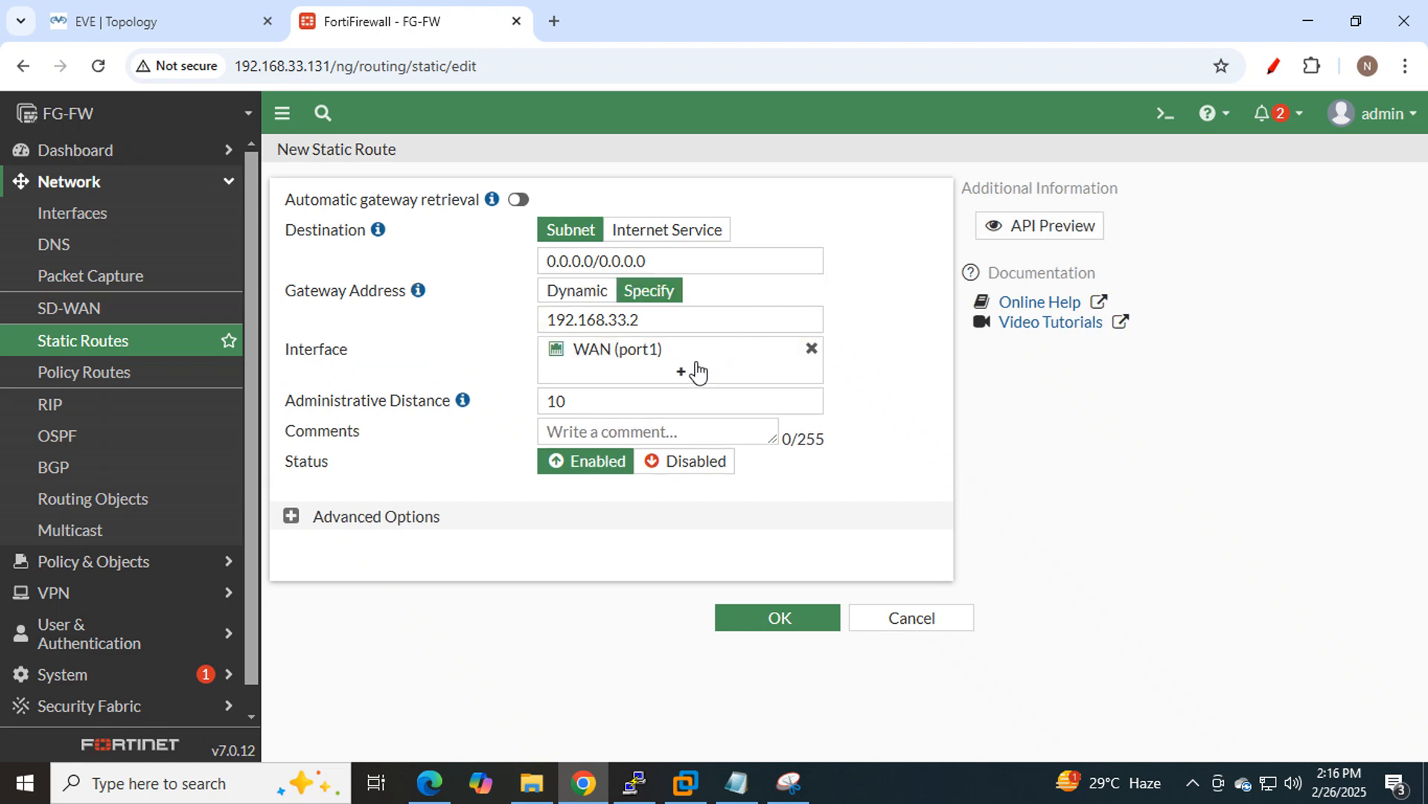
{"action": "mouse_move", "coordinate": [618, 360]}
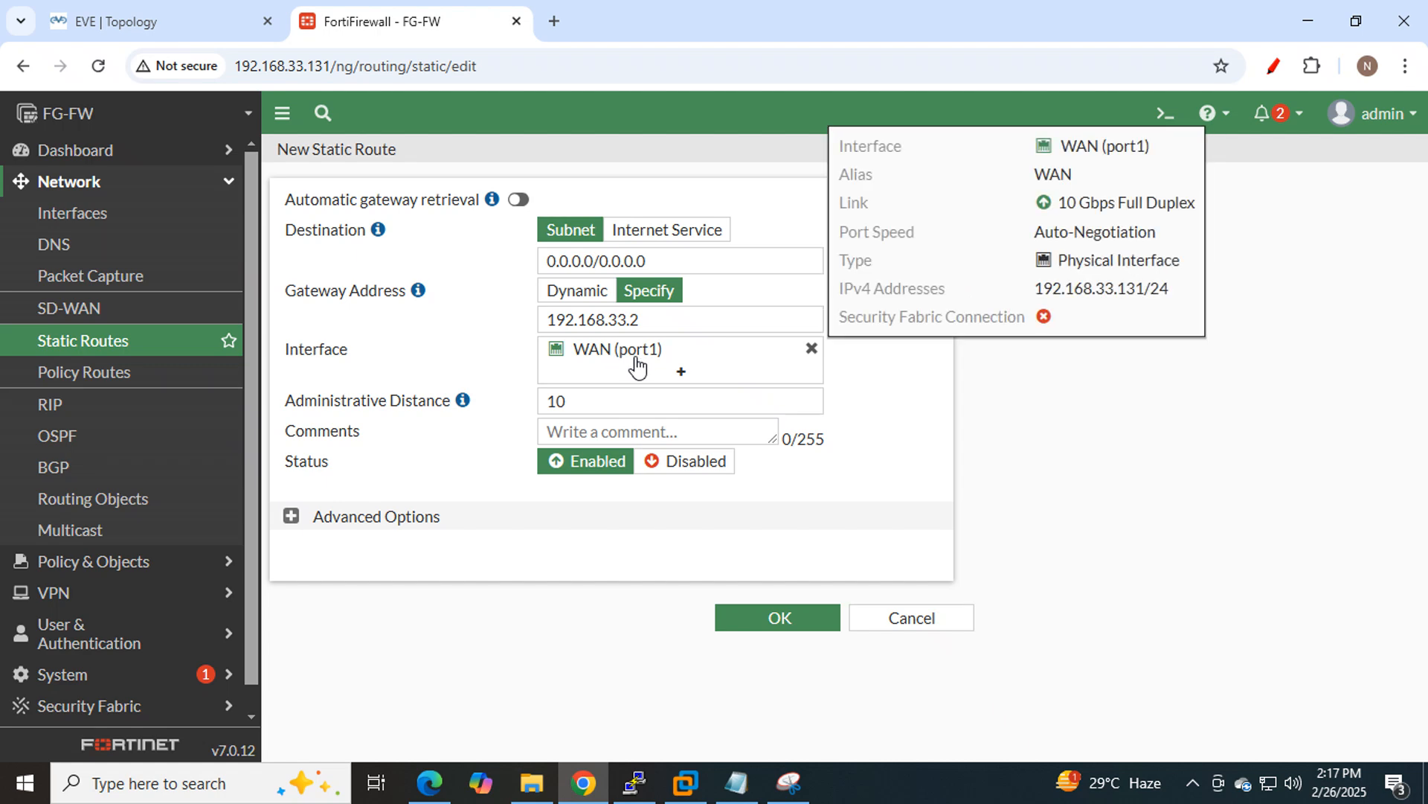
Check the gateway against the topology and keep the administrative distance at 10.
{"action": "left_click", "coordinate": [163, 10]}
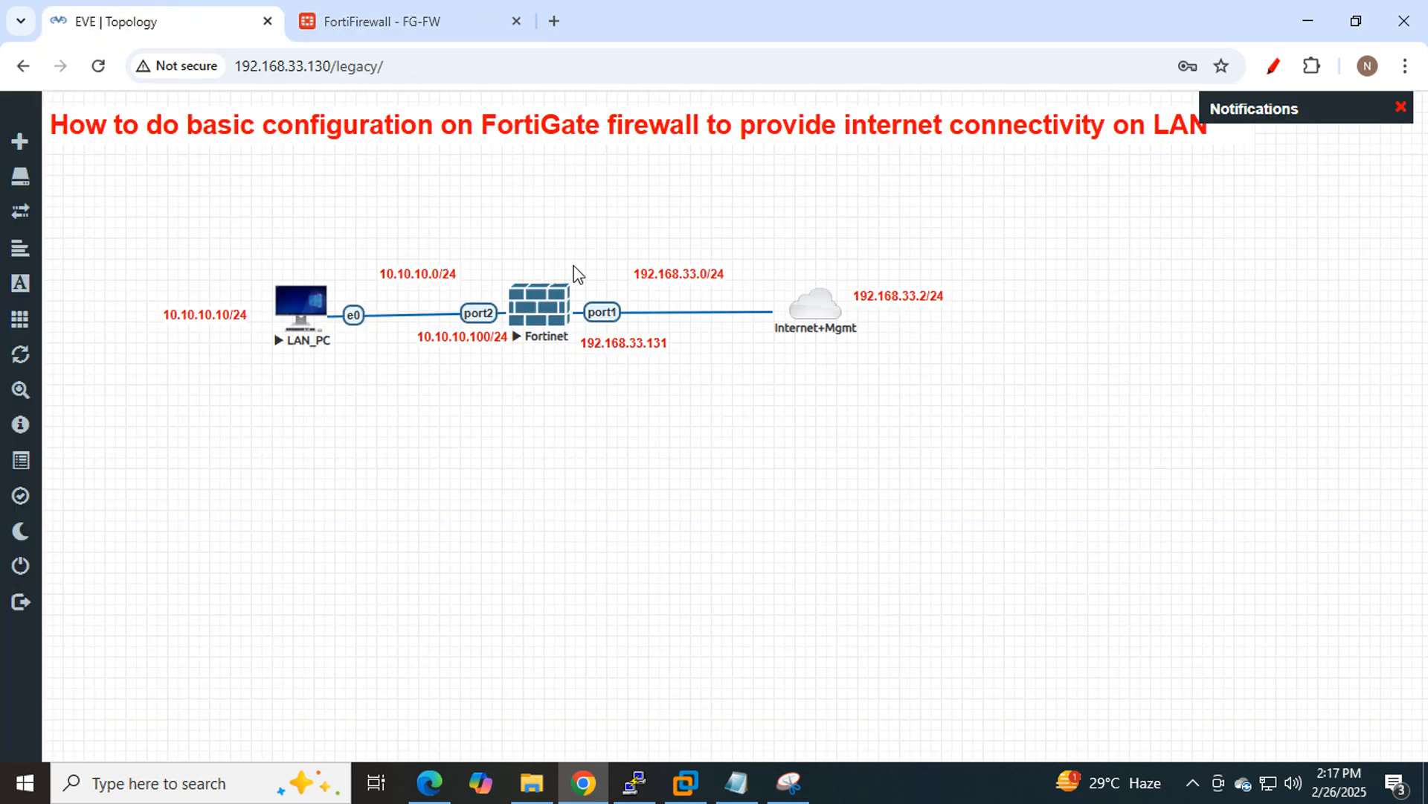
{"action": "left_click", "coordinate": [404, 22]}
{"action": "mouse_move", "coordinate": [646, 364]}
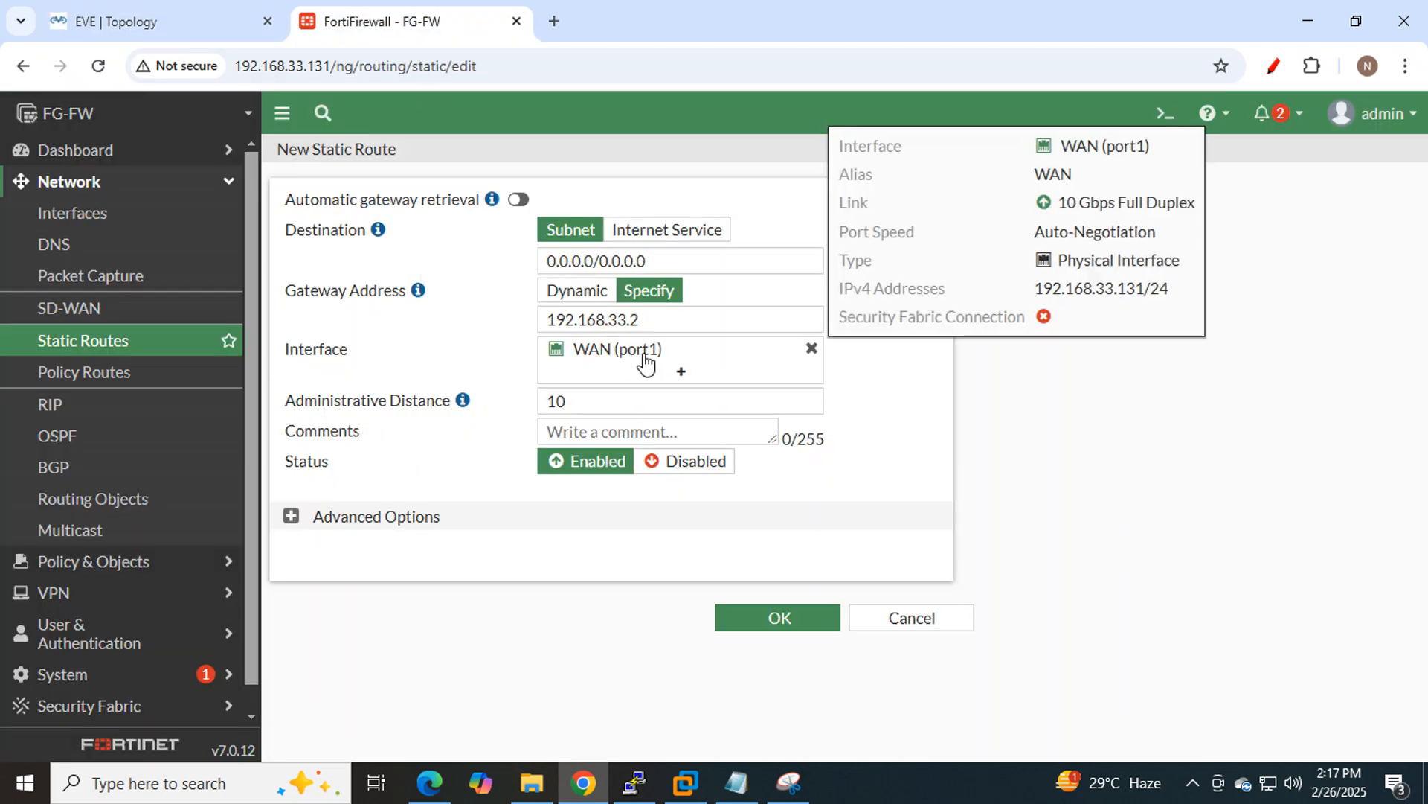
{"action": "left_click_drag", "start_coordinate": [588, 405], "coordinate": [558, 403]}
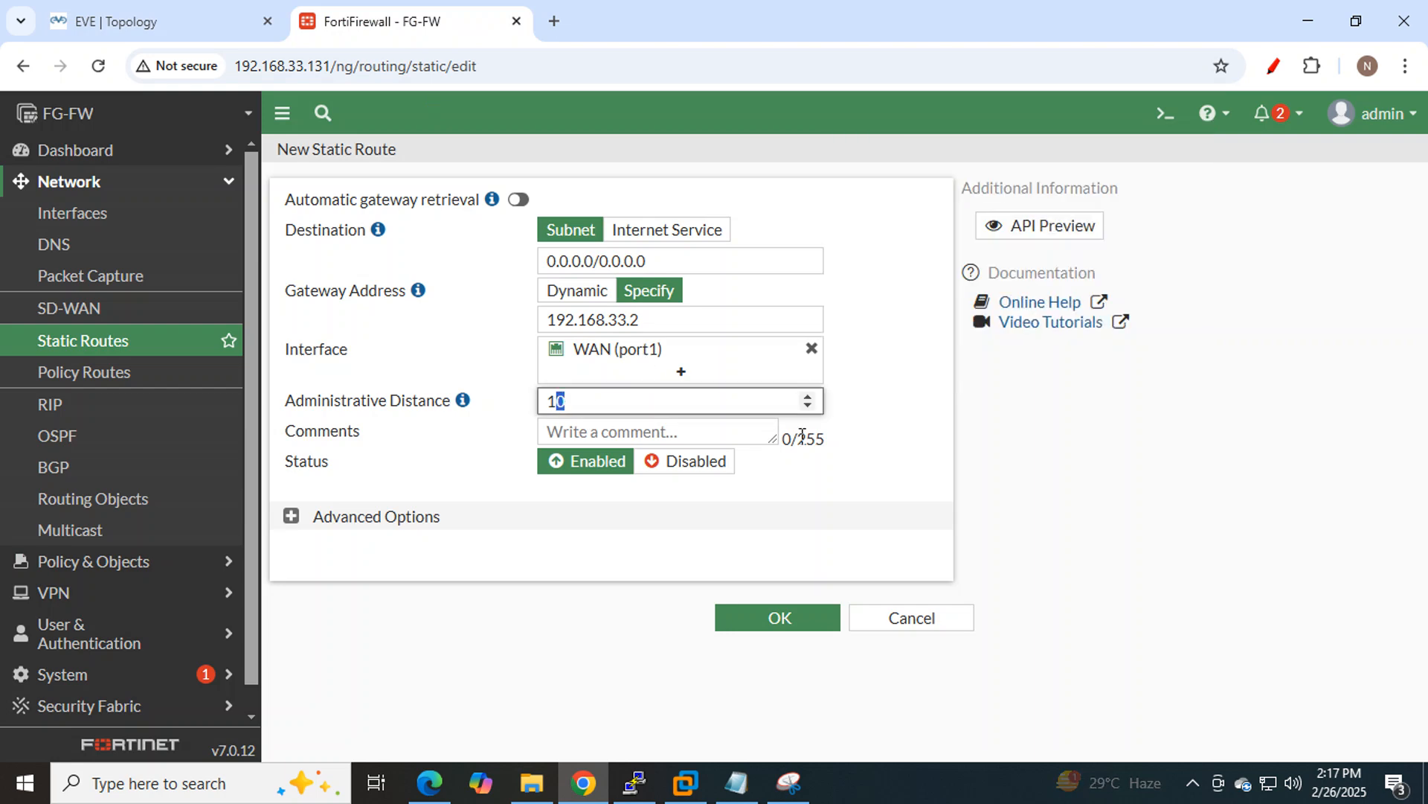
{"action": "left_click", "coordinate": [876, 426]}
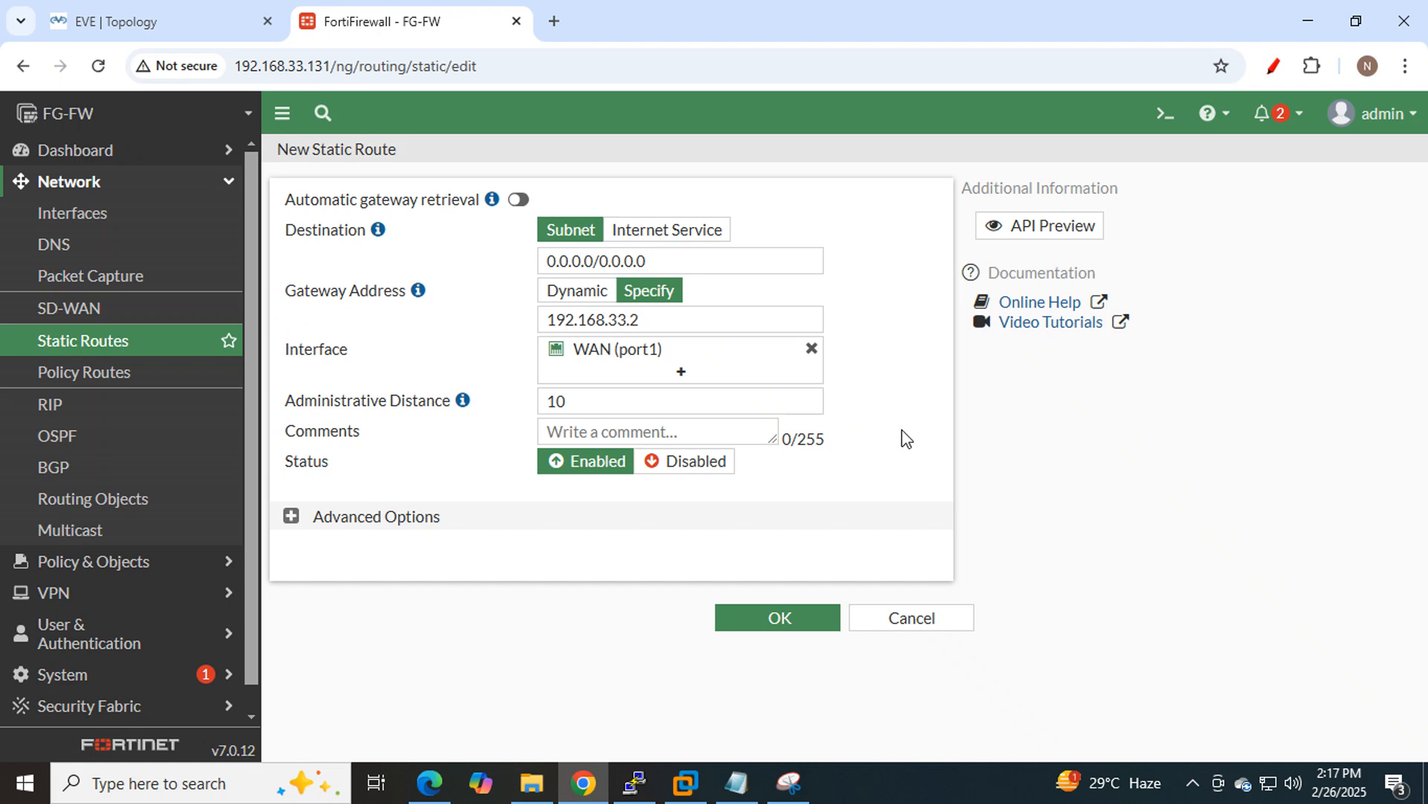
{"action": "left_click", "coordinate": [211, 24]}
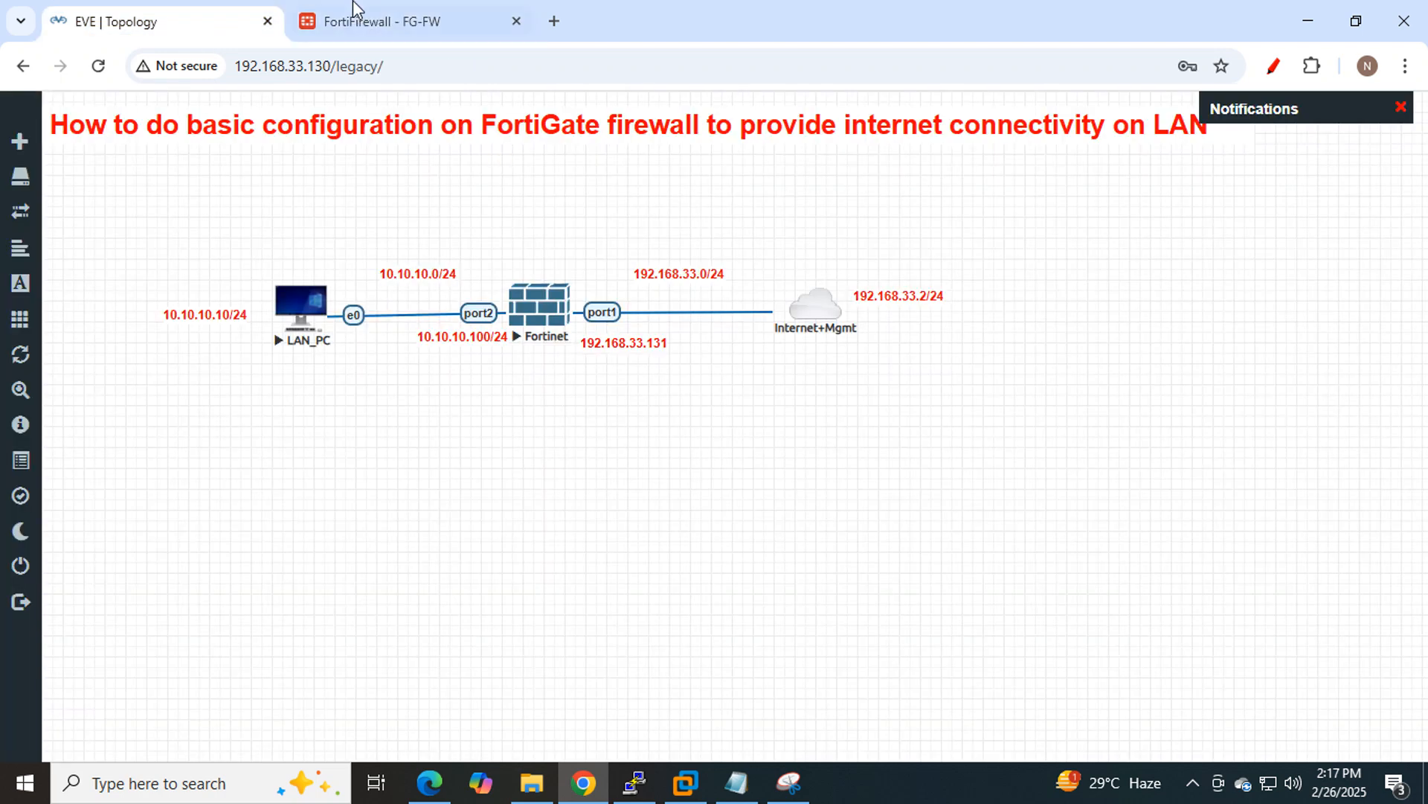
{"action": "left_click", "coordinate": [382, 28]}
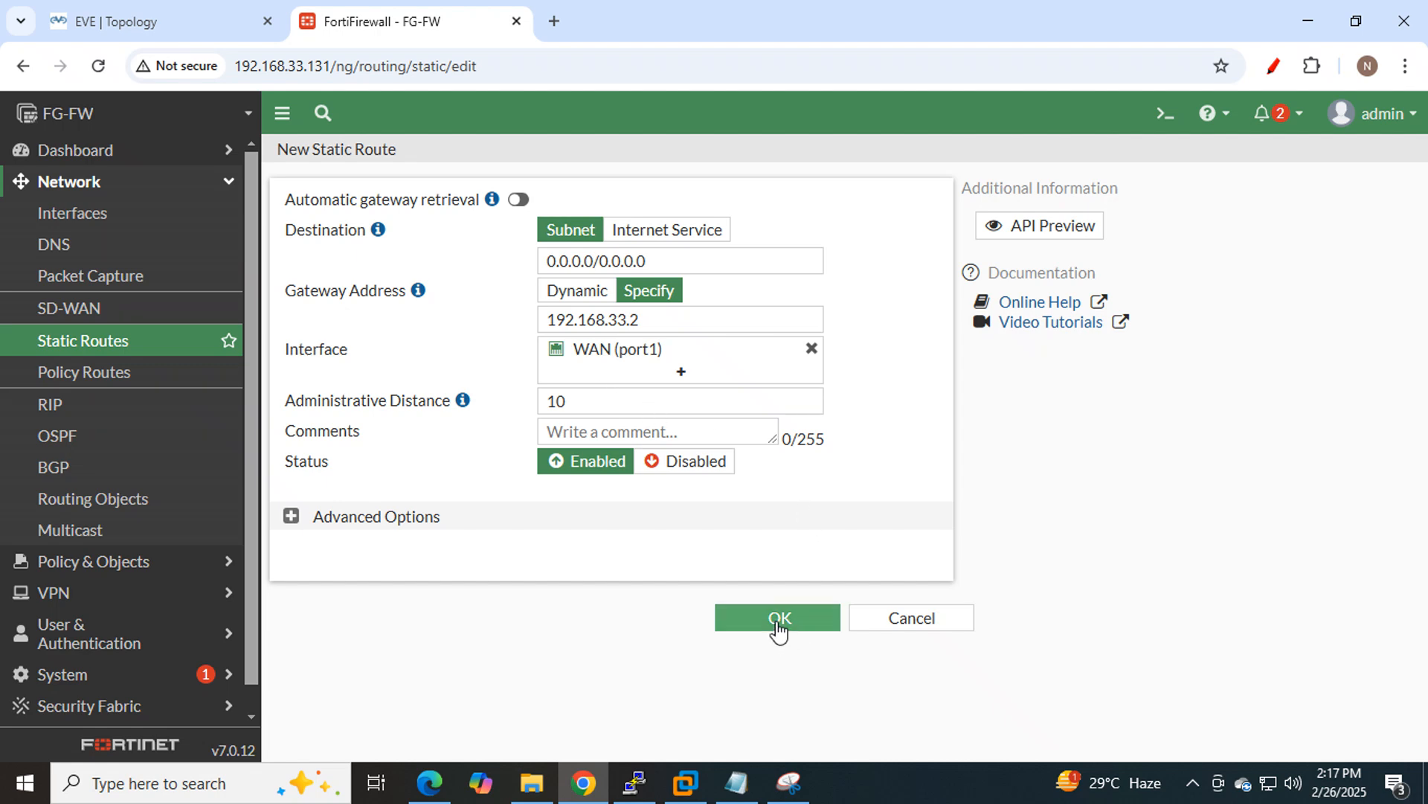
{"action": "left_click_drag", "start_coordinate": [590, 399], "coordinate": [494, 405]}
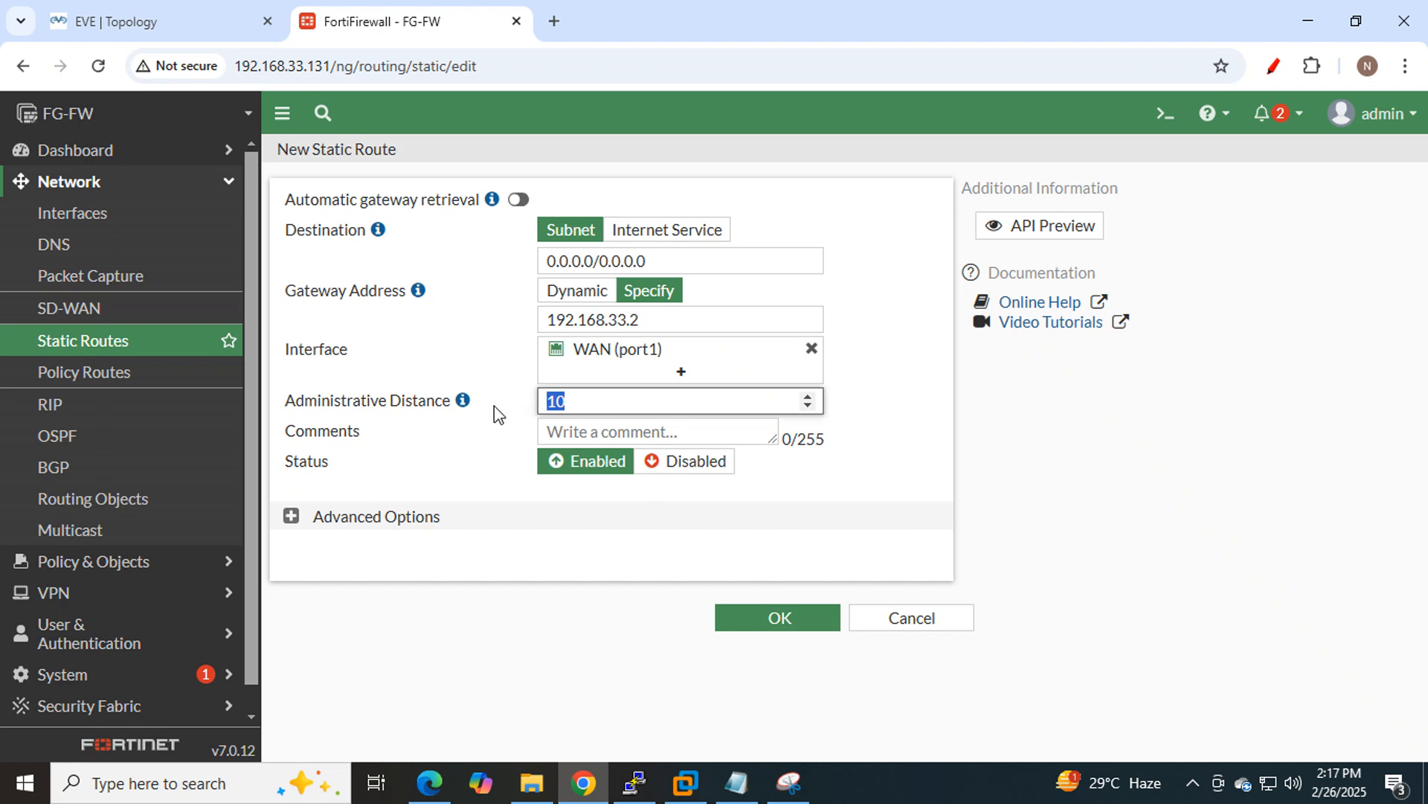
Save the default route via 192.168.33.2 on WAN (port1), then return to the EVE topology.
{"action": "left_click", "coordinate": [785, 625]}
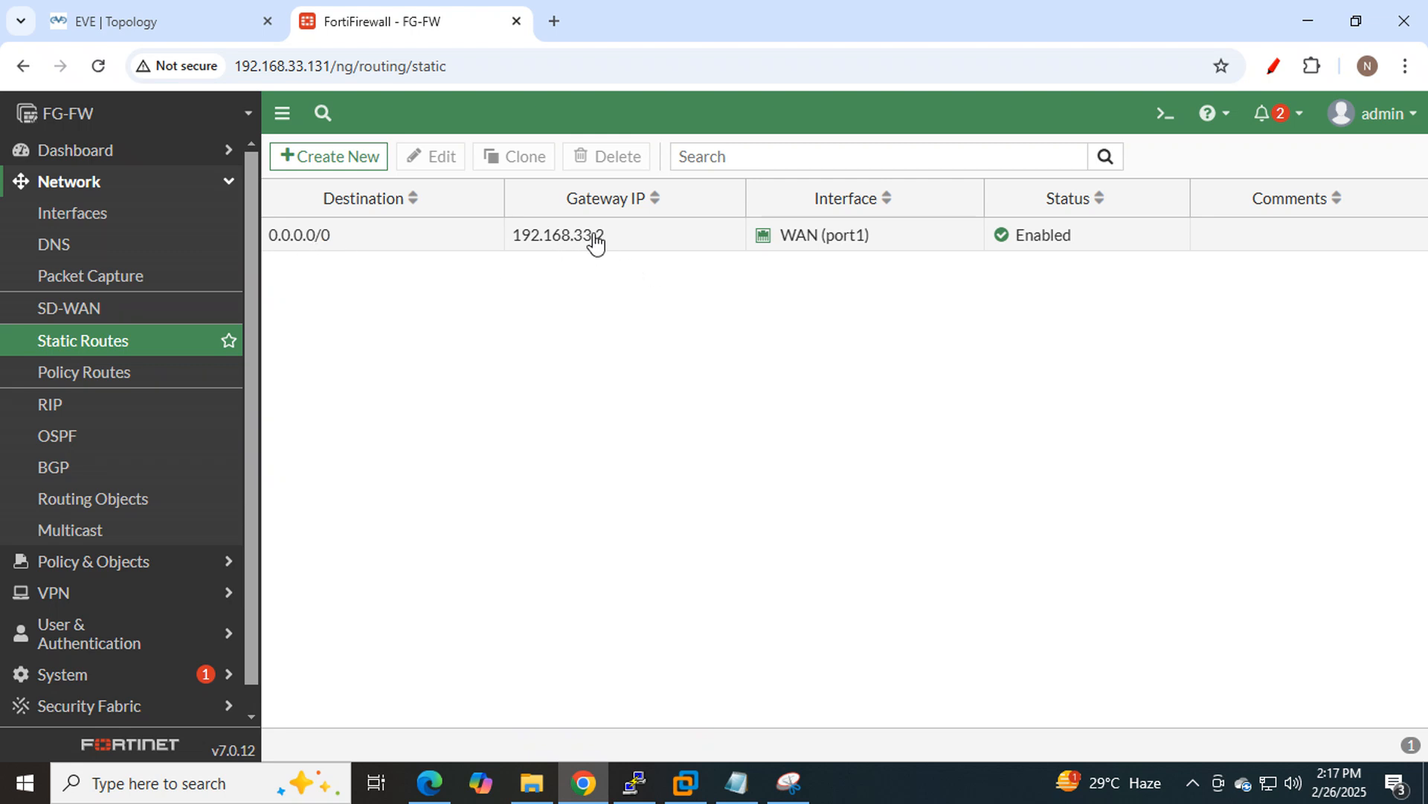
{"action": "left_click", "coordinate": [181, 10]}
{"action": "mouse_move", "coordinate": [824, 305]}
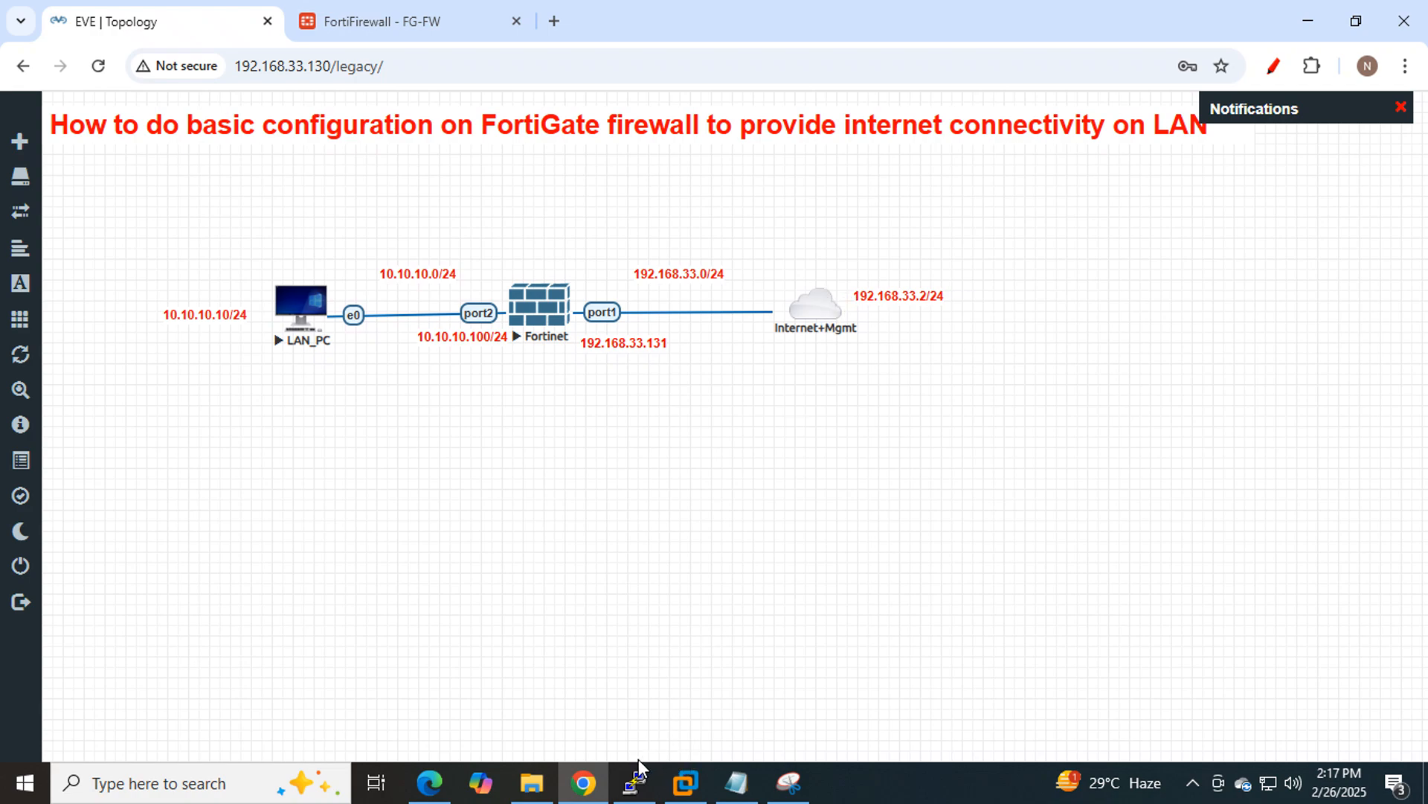
Briefly show and hide the VMware console, then return to the FortiGate Static Routes list.
{"action": "left_click", "coordinate": [686, 781]}
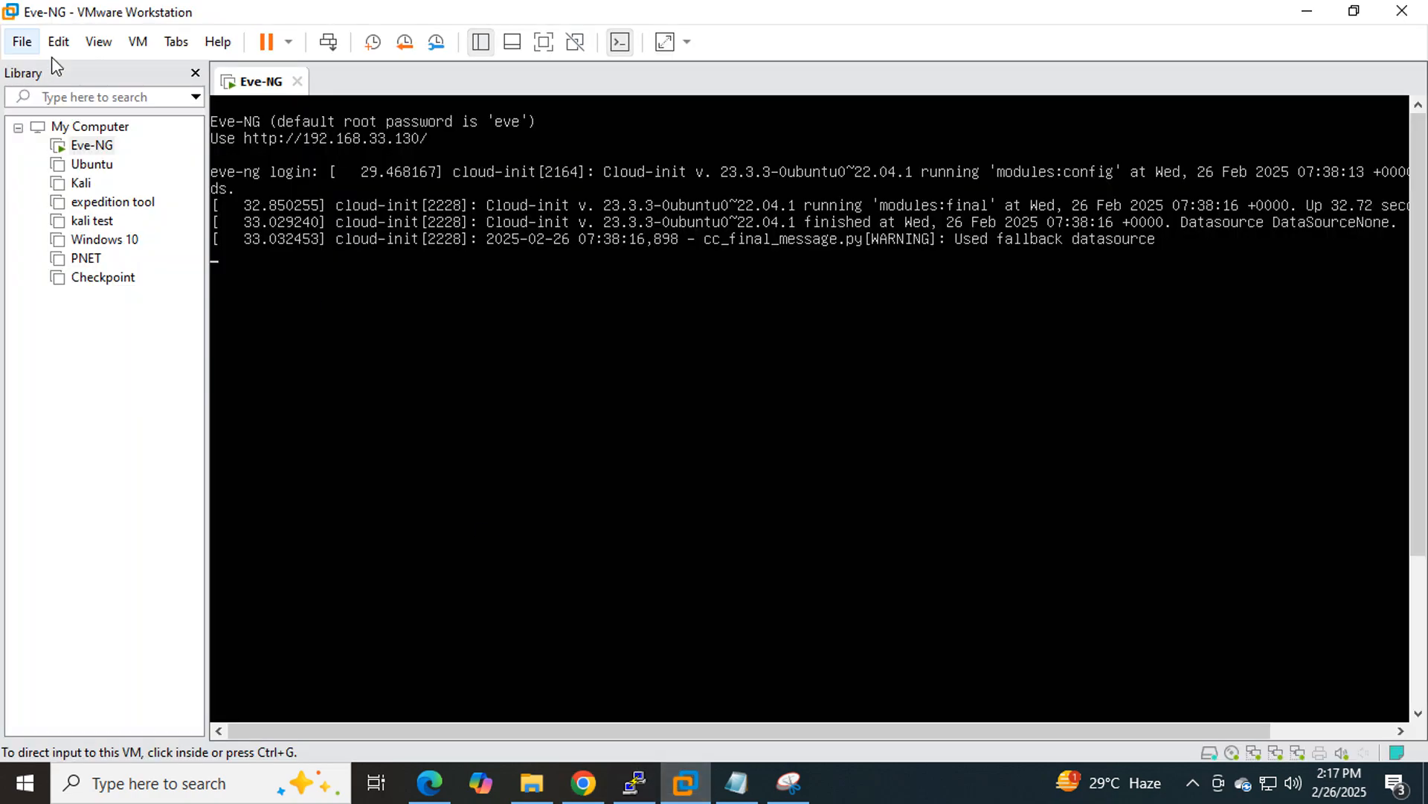
{"action": "left_click", "coordinate": [1307, 11]}
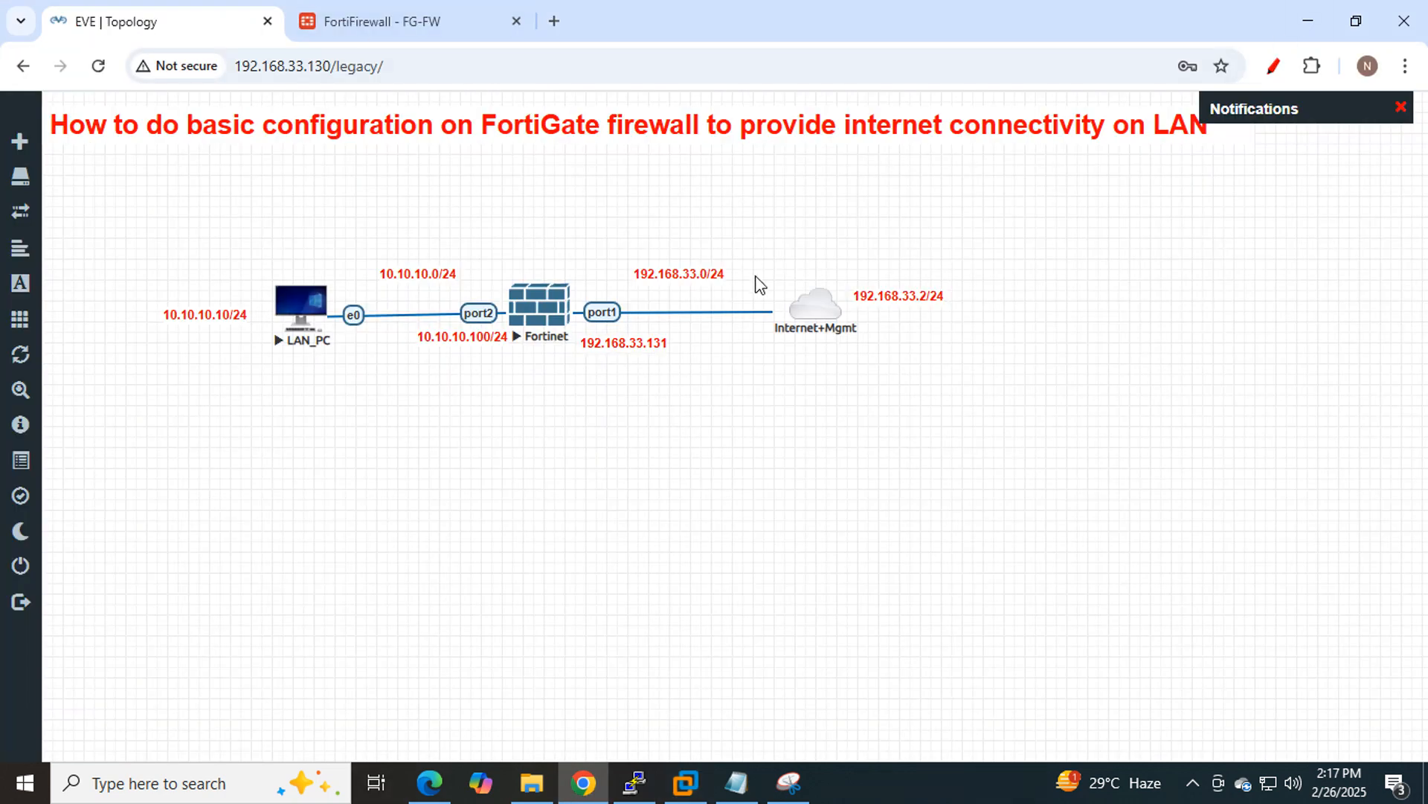
{"action": "mouse_move", "coordinate": [821, 305]}
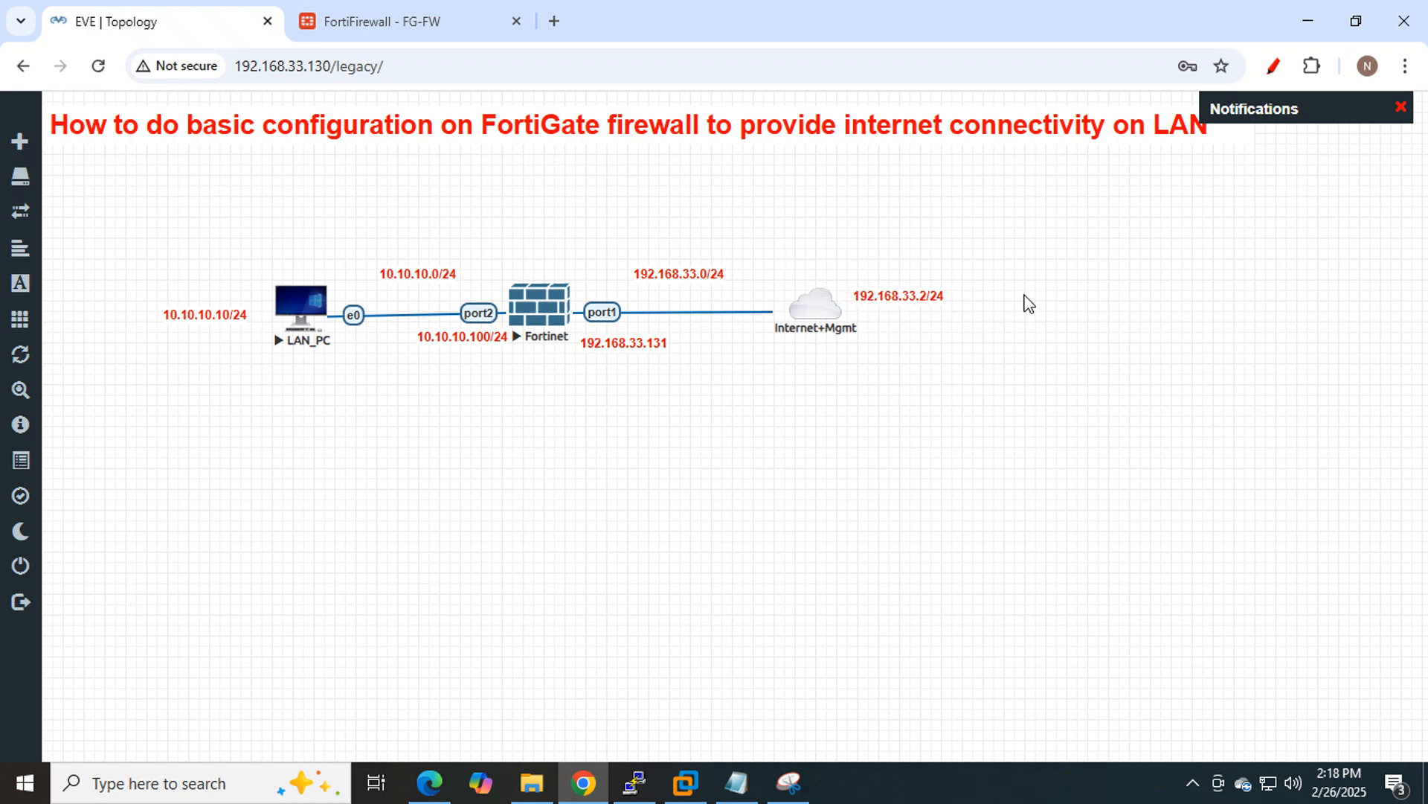
{"action": "left_click", "coordinate": [371, 10]}
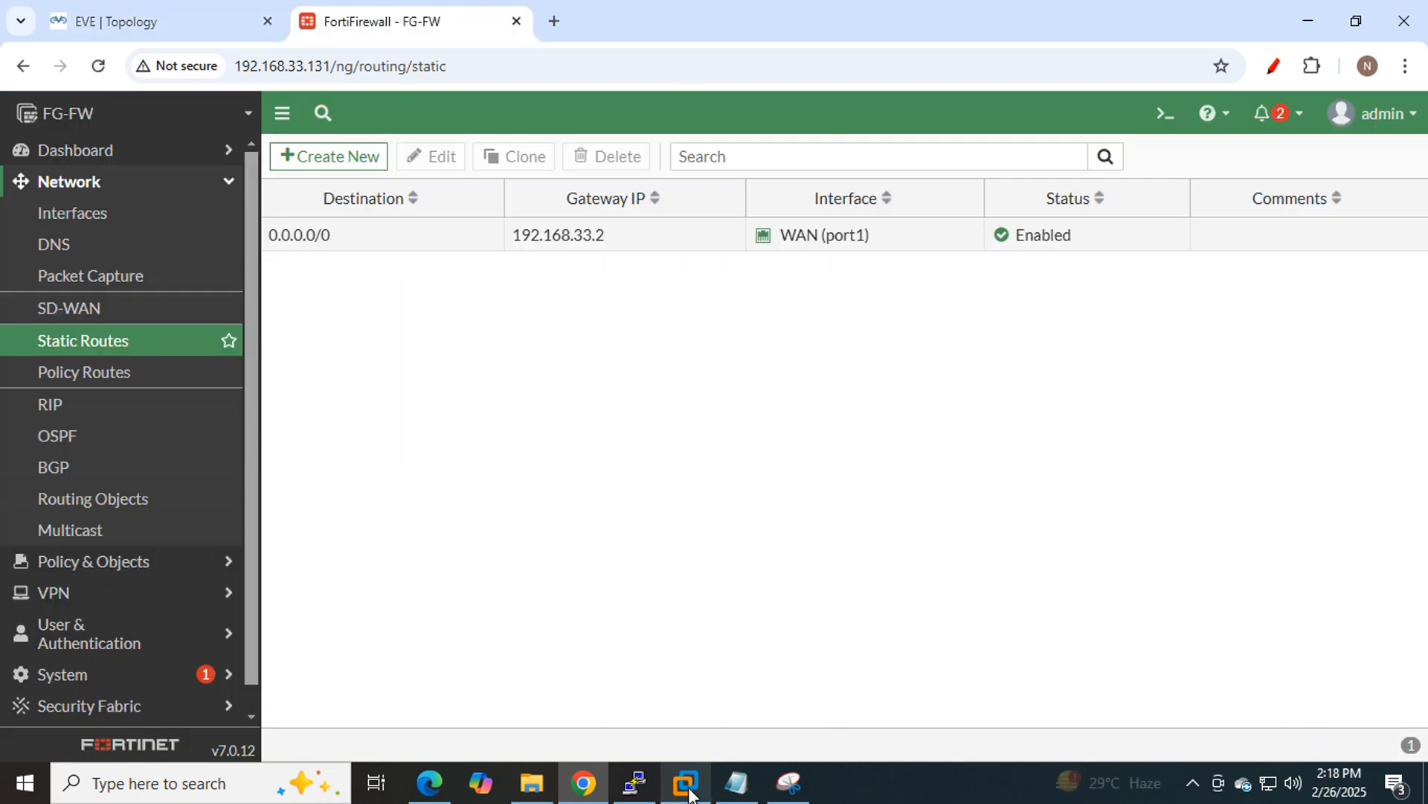
Highlight the Interface, DNS, Routing, Policy and NAT lines in the Notepad checklist.
{"action": "left_click", "coordinate": [736, 783]}
{"action": "left_click", "coordinate": [939, 305]}
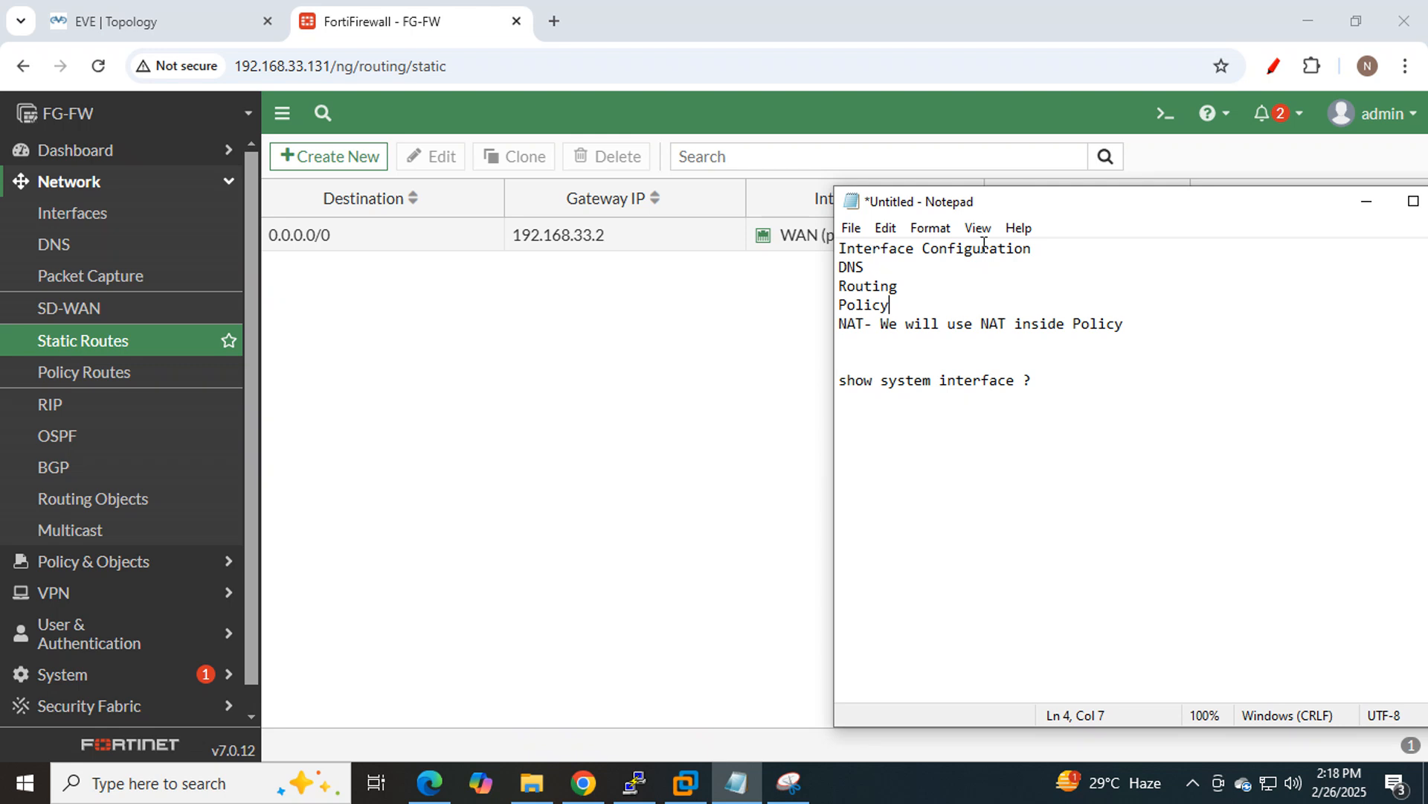
{"action": "left_click_drag", "start_coordinate": [1036, 249], "coordinate": [807, 241]}
{"action": "left_click_drag", "start_coordinate": [884, 263], "coordinate": [826, 271]}
{"action": "left_click_drag", "start_coordinate": [915, 289], "coordinate": [819, 288]}
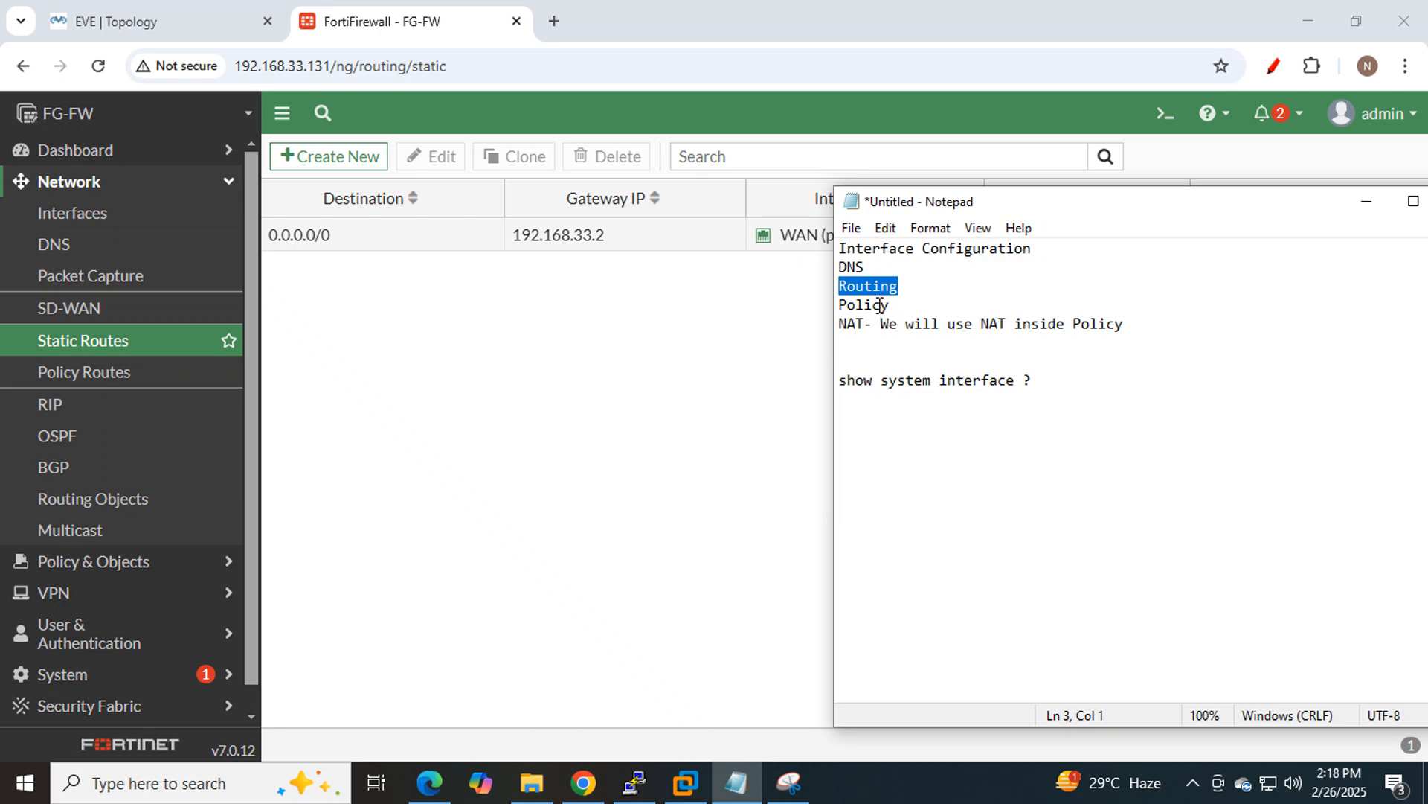
{"action": "left_click_drag", "start_coordinate": [840, 306], "coordinate": [890, 305]}
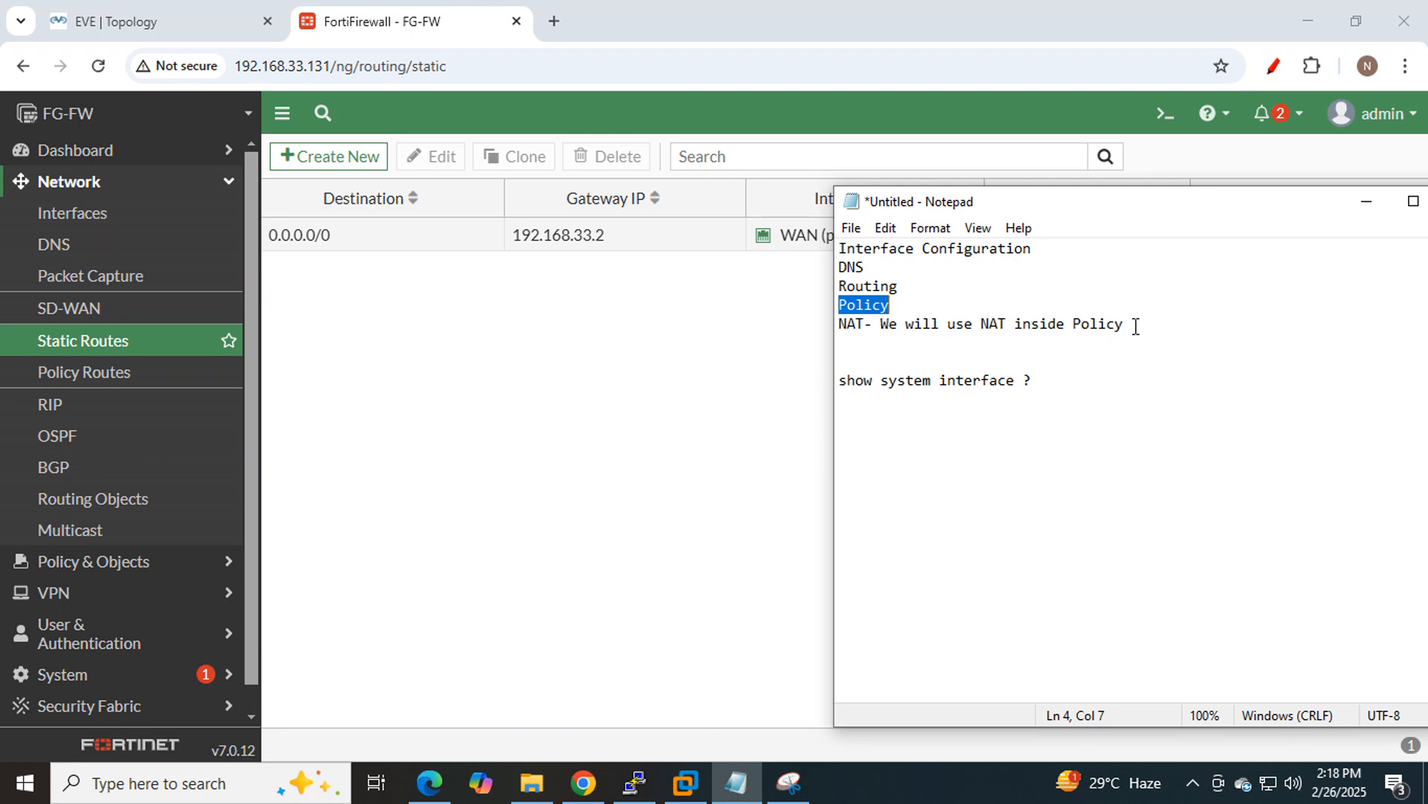
{"action": "left_click_drag", "start_coordinate": [1131, 324], "coordinate": [823, 326]}
{"action": "left_click", "coordinate": [675, 348]}
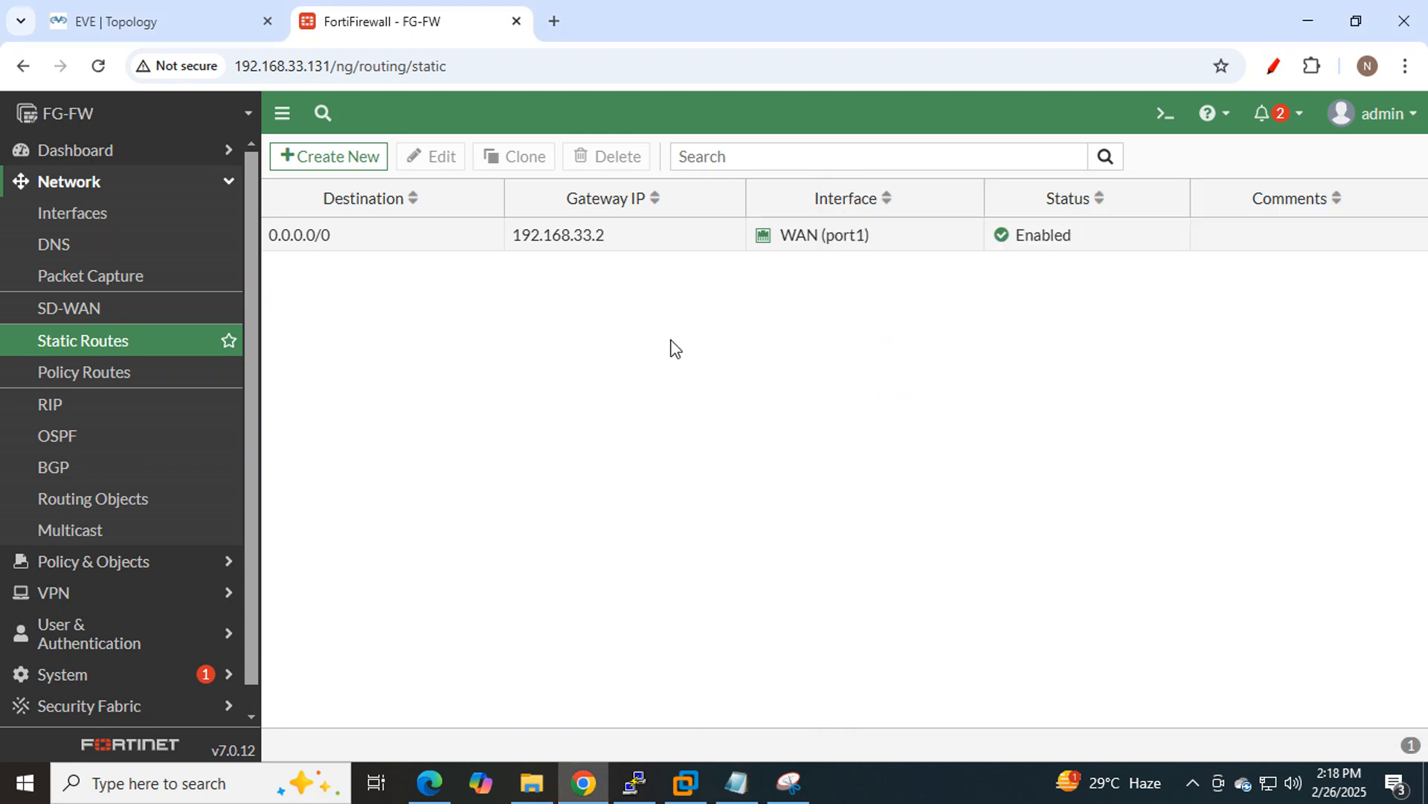
{"action": "left_click", "coordinate": [753, 785]}
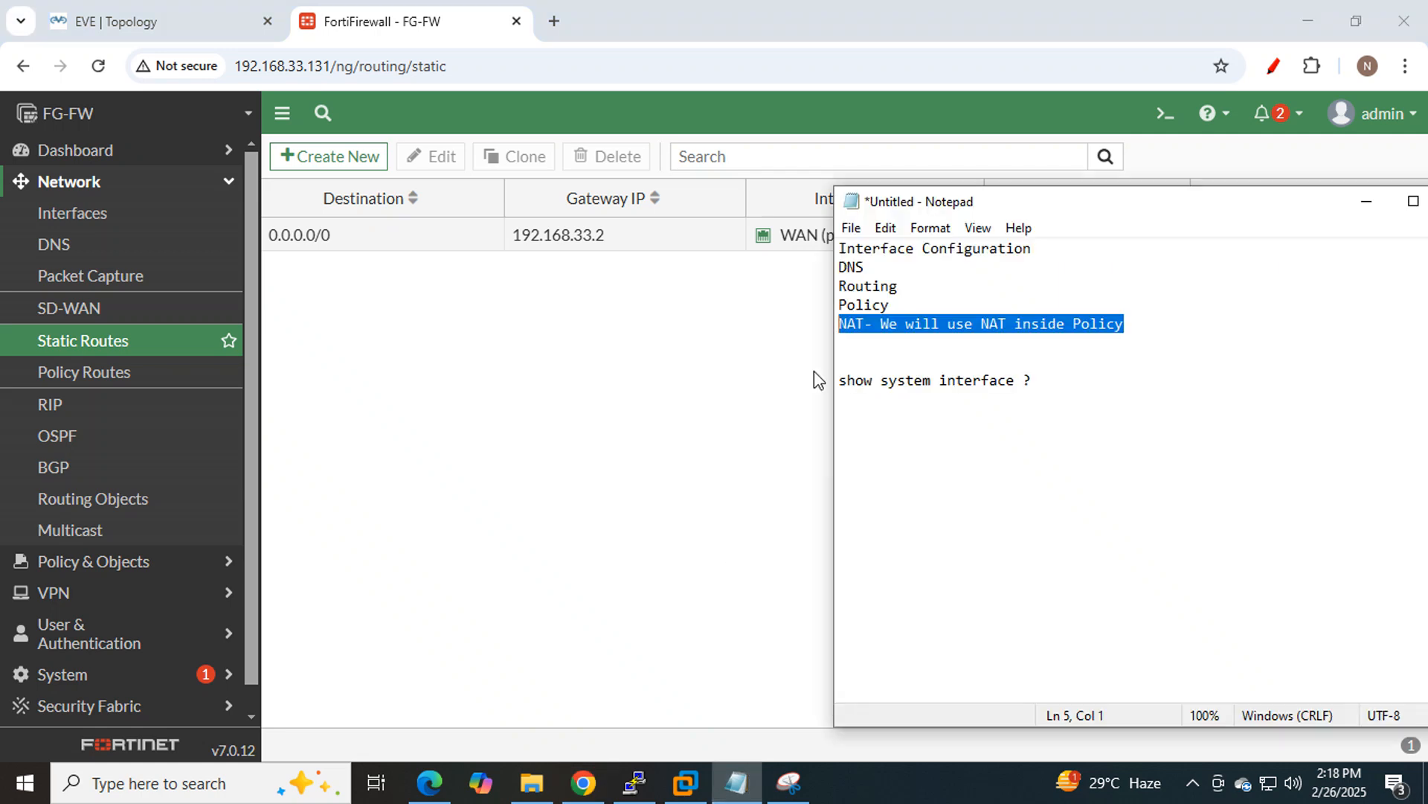
{"action": "left_click", "coordinate": [904, 306]}
{"action": "left_click", "coordinate": [842, 303]}
{"action": "left_click_drag", "start_coordinate": [841, 302], "coordinate": [1132, 325]}
Open the LAN_PC console through the VNC viewer and log into Windows with its password.
{"action": "left_click", "coordinate": [127, 25]}
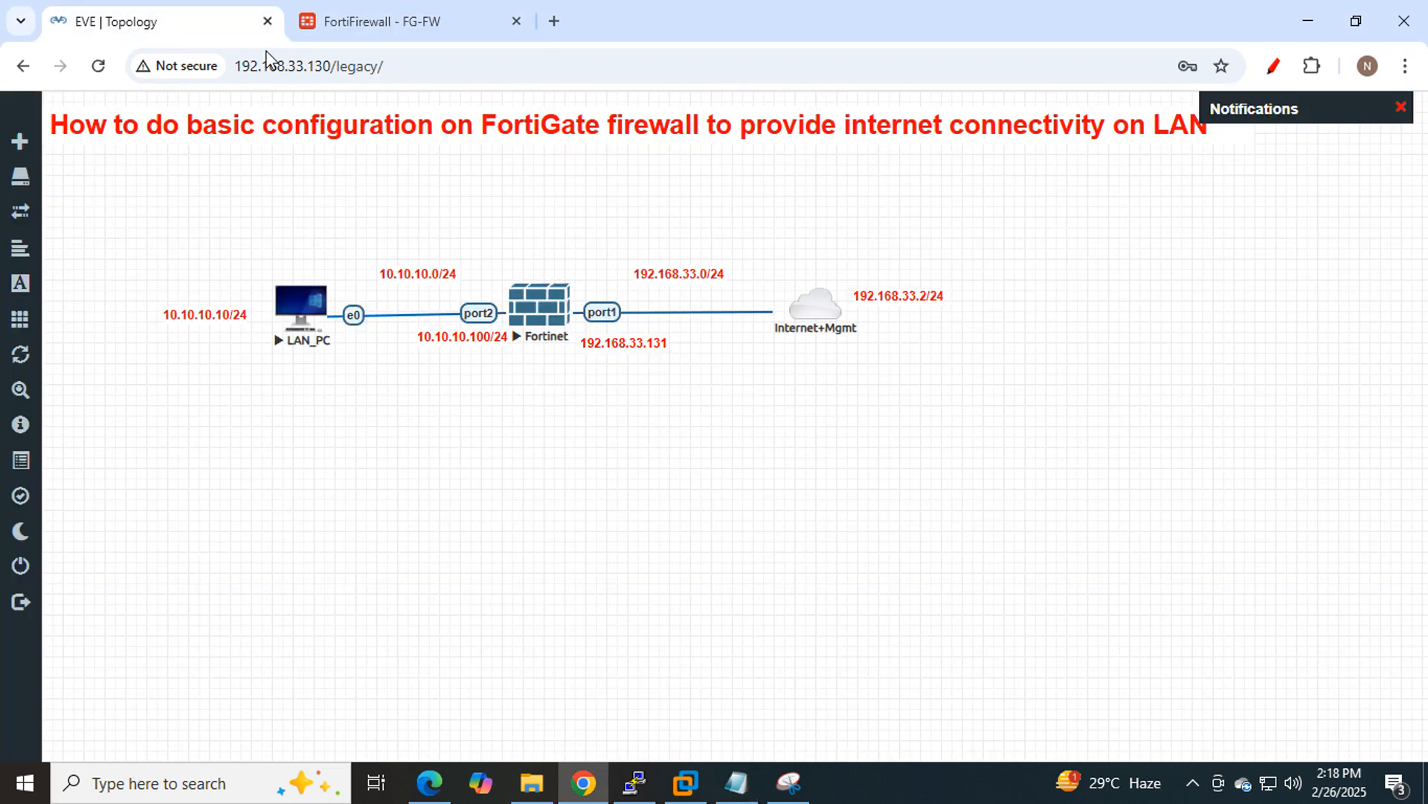
{"action": "left_click", "coordinate": [301, 306]}
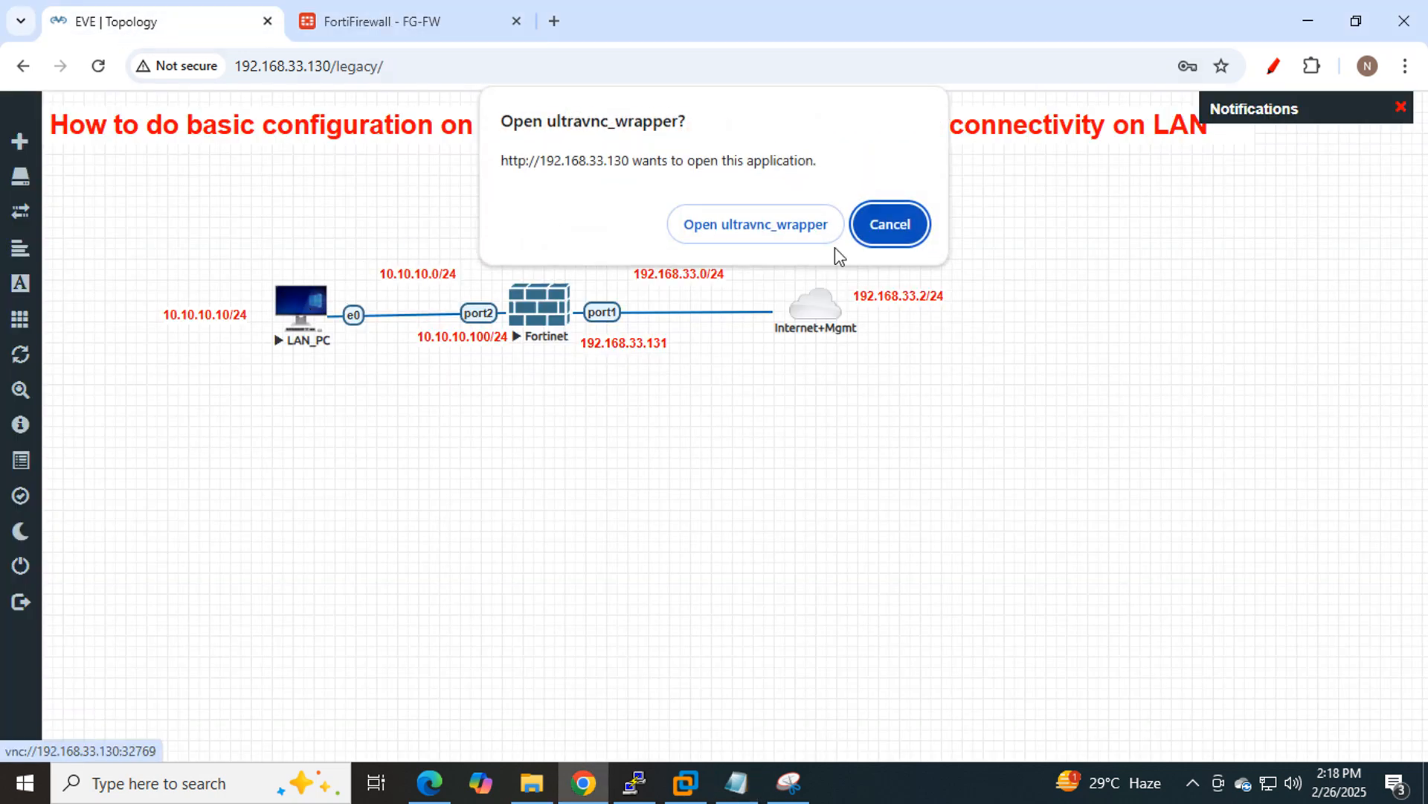
{"action": "left_click", "coordinate": [768, 227]}
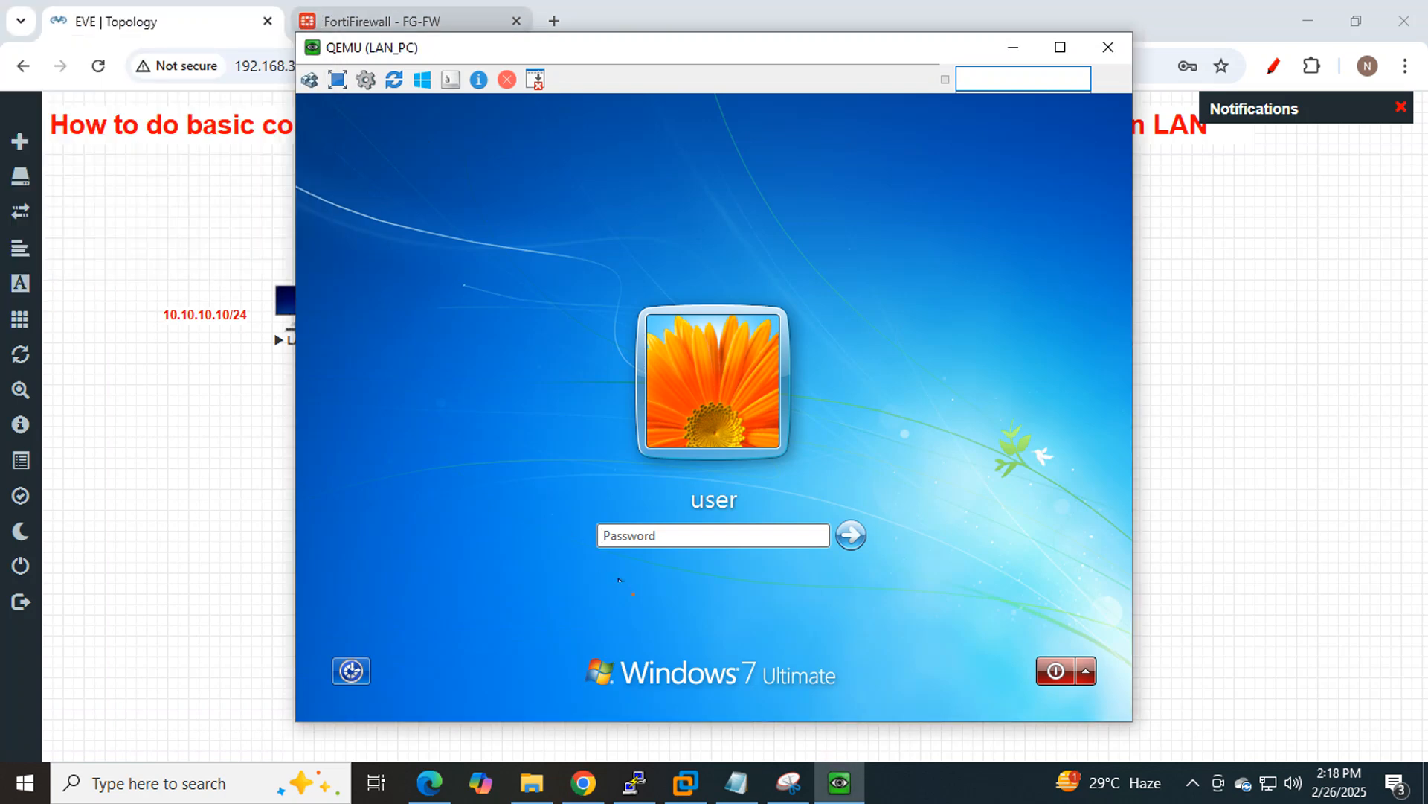
{"action": "left_click", "coordinate": [678, 534]}
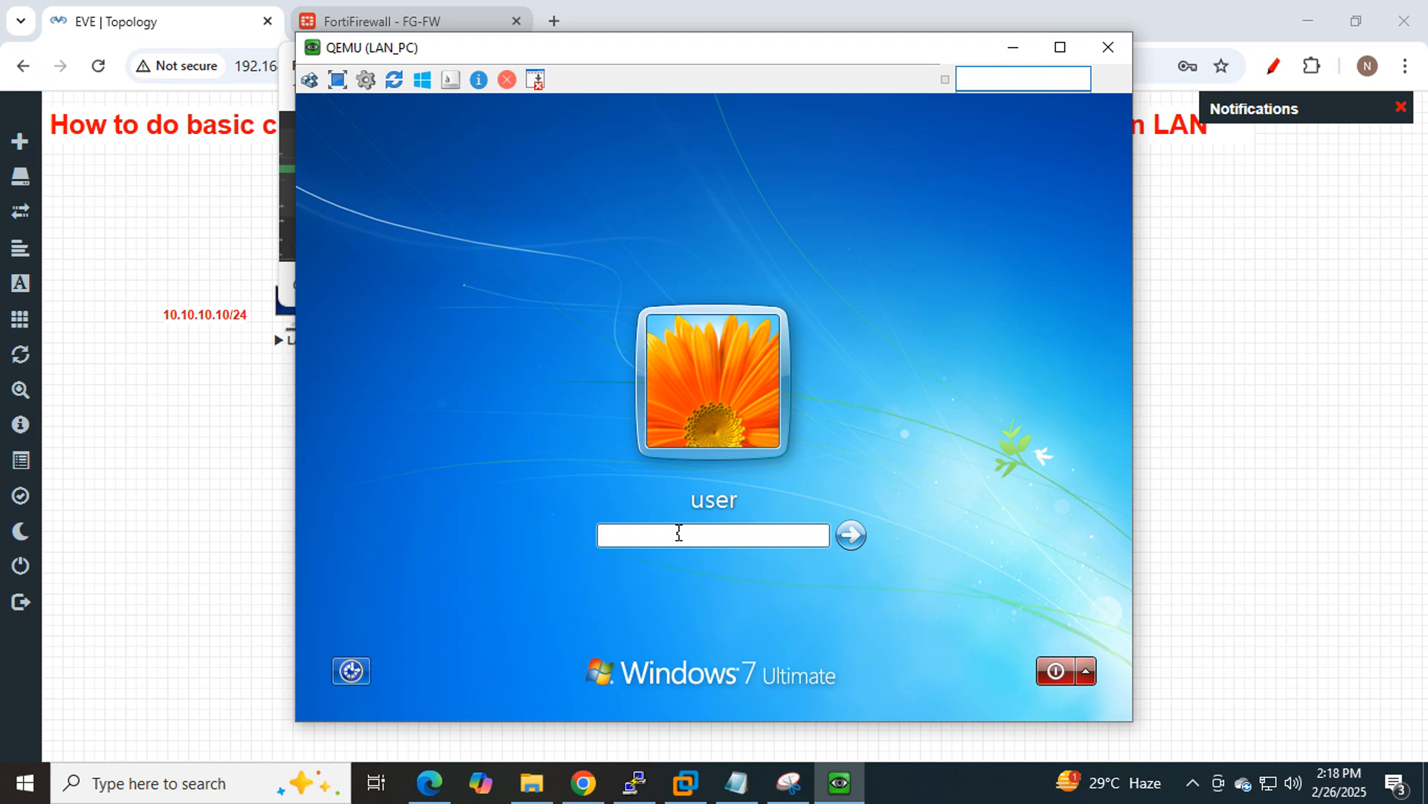
{"action": "type", "text": "•••••••"}
{"action": "key", "text": "Return"}
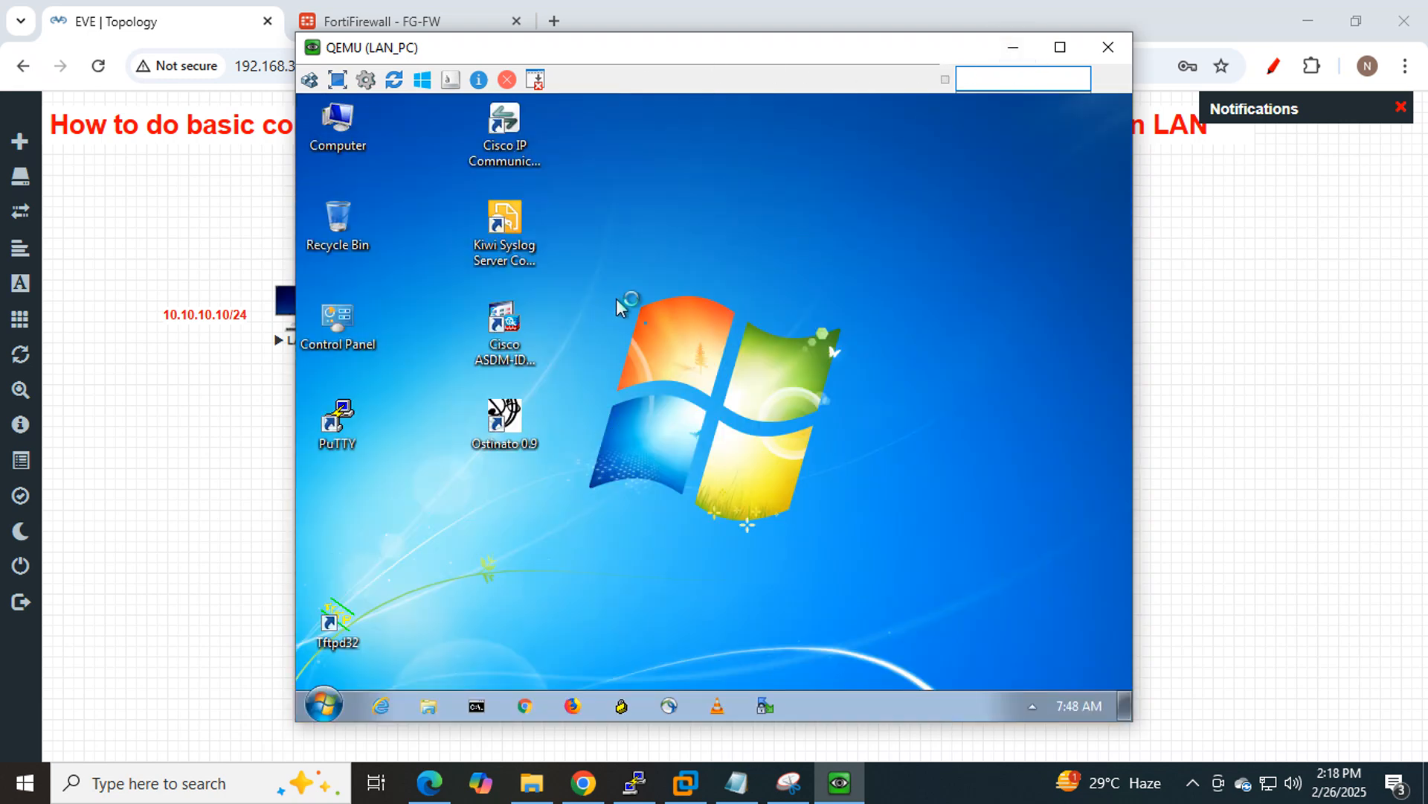
Run 'ping 8.8.8.8 -t' in a Command Prompt, which fails with General failure.
{"action": "left_click", "coordinate": [477, 707]}
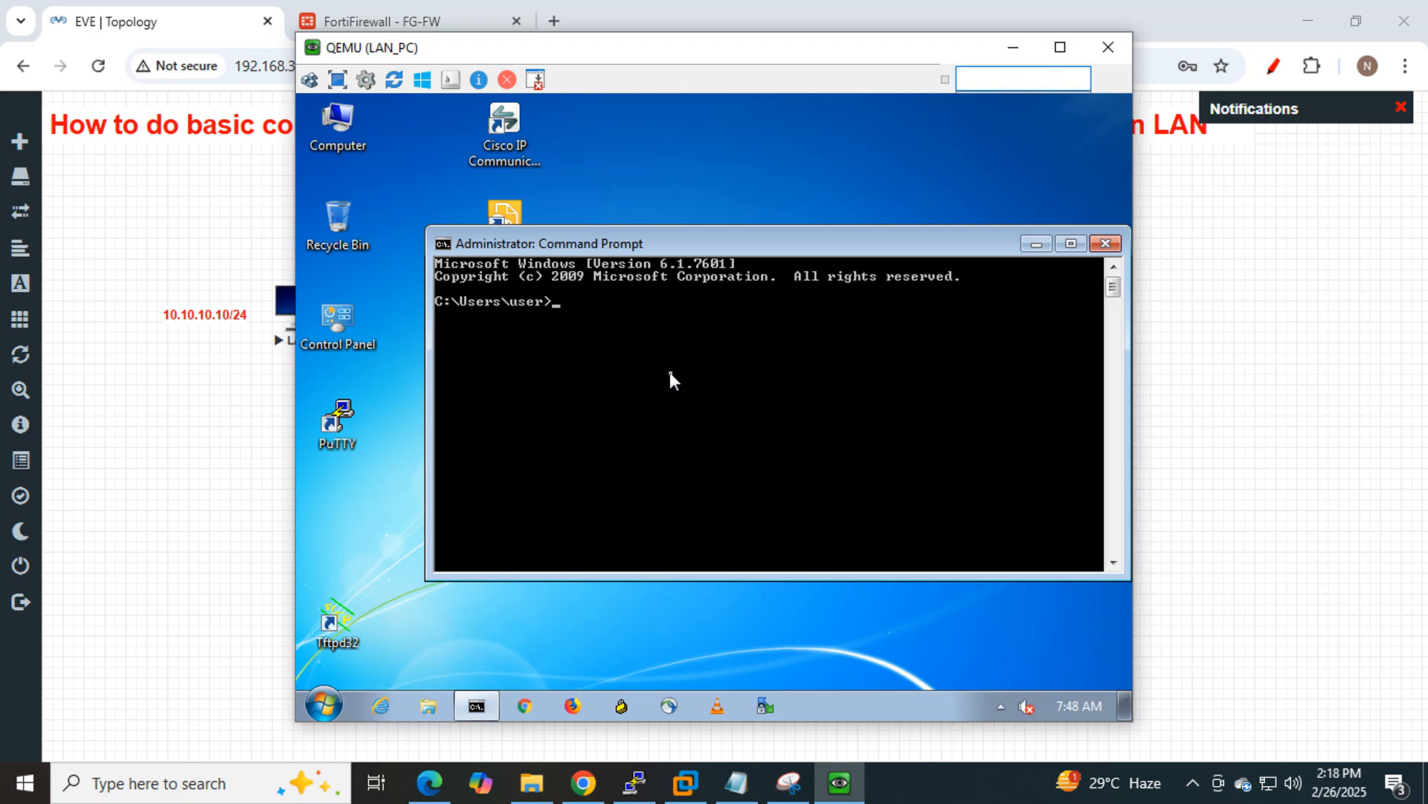
{"action": "type", "text": "ping"}
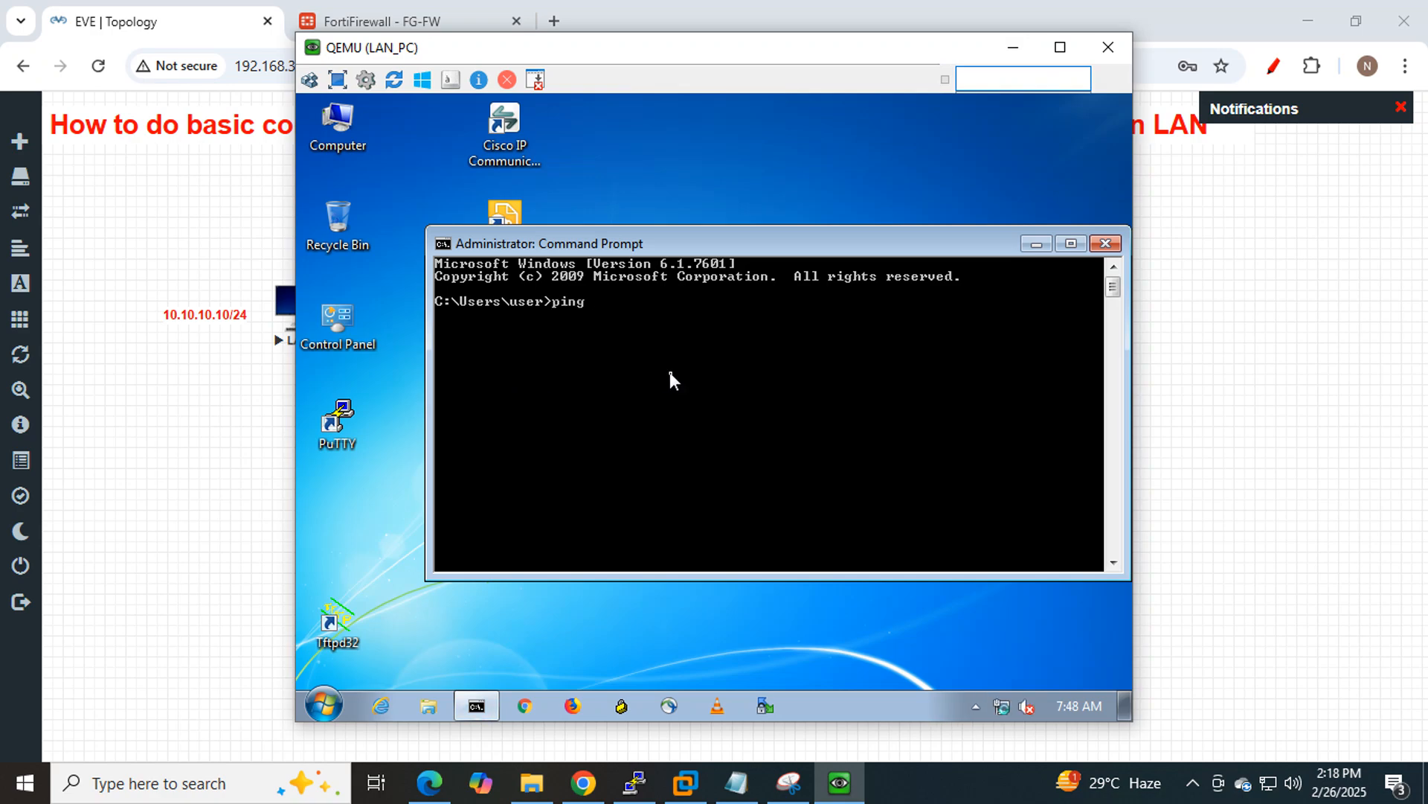
{"action": "type", "text": " 8.8.8.8 -t"}
{"action": "key", "text": "Return"}
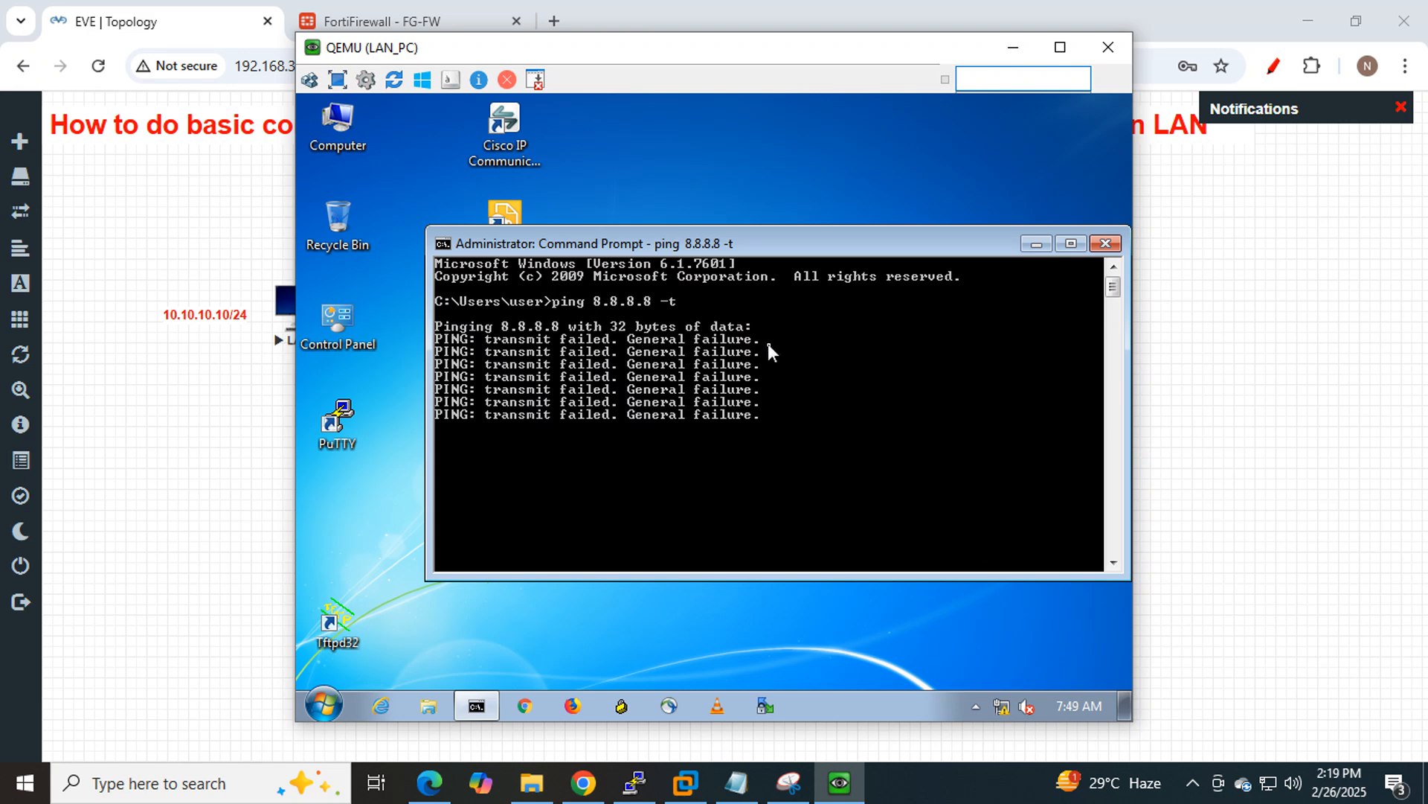
Open the IPv4 properties of the Local Area Connection adapter via Network and Sharing Center.
{"action": "left_click", "coordinate": [1034, 244]}
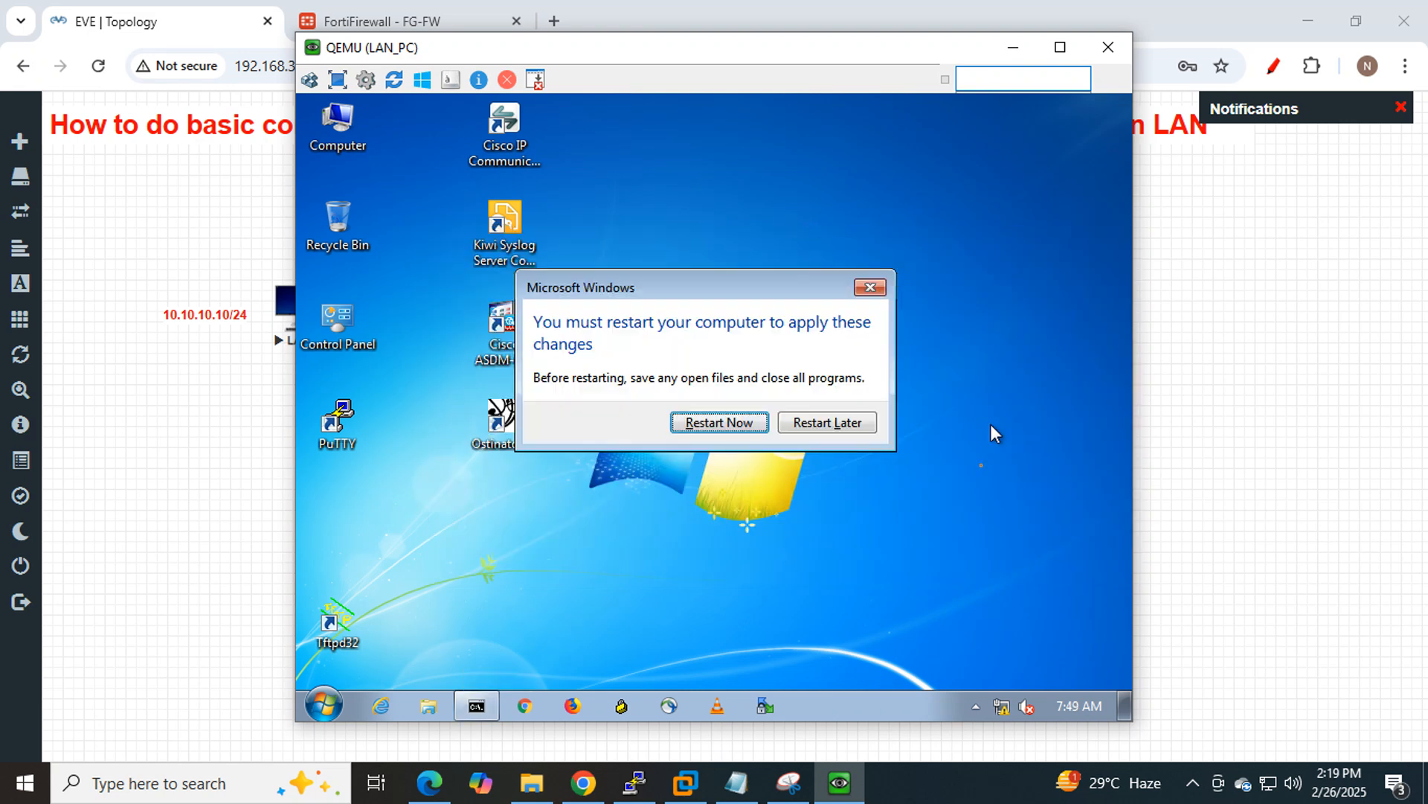
{"action": "left_click", "coordinate": [842, 423]}
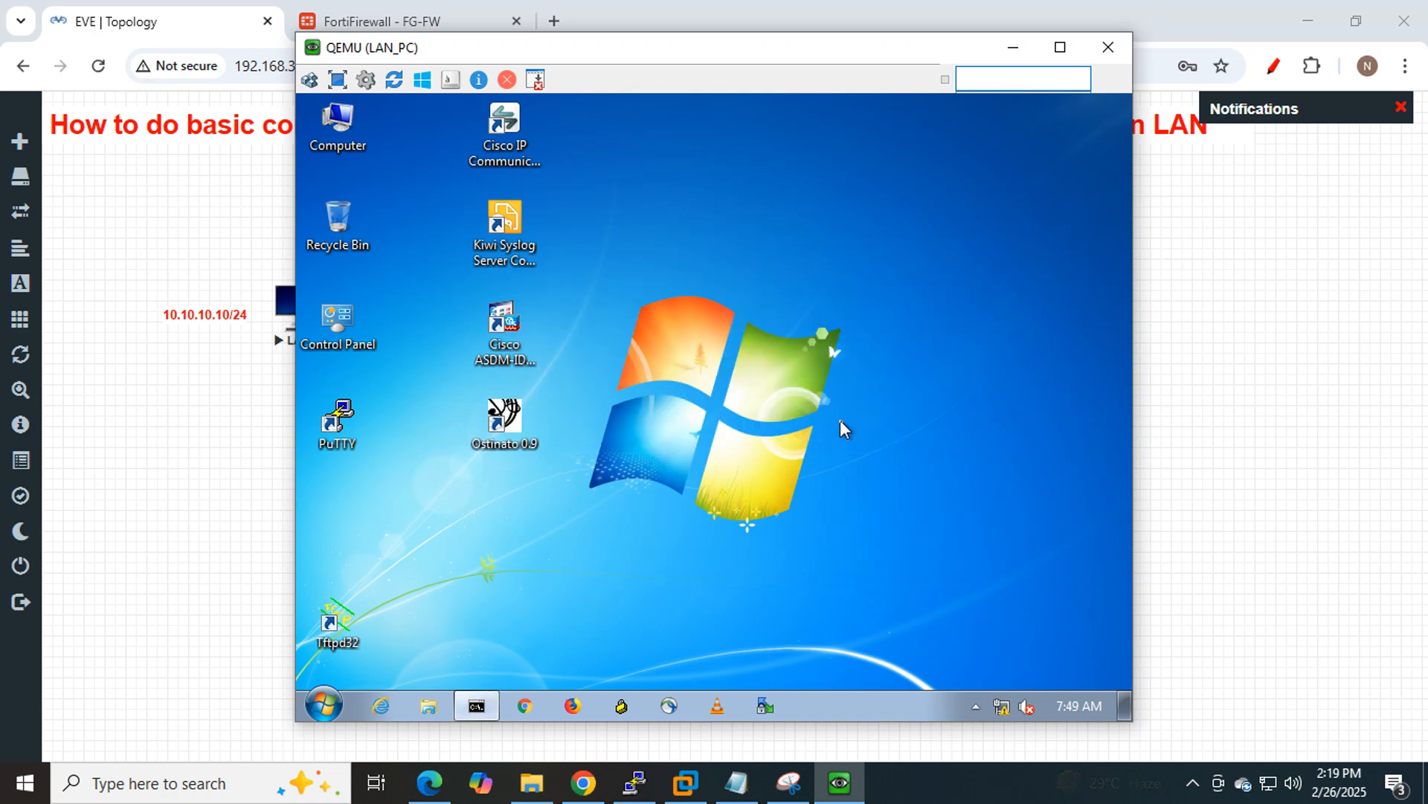
{"action": "right_click", "coordinate": [1001, 707]}
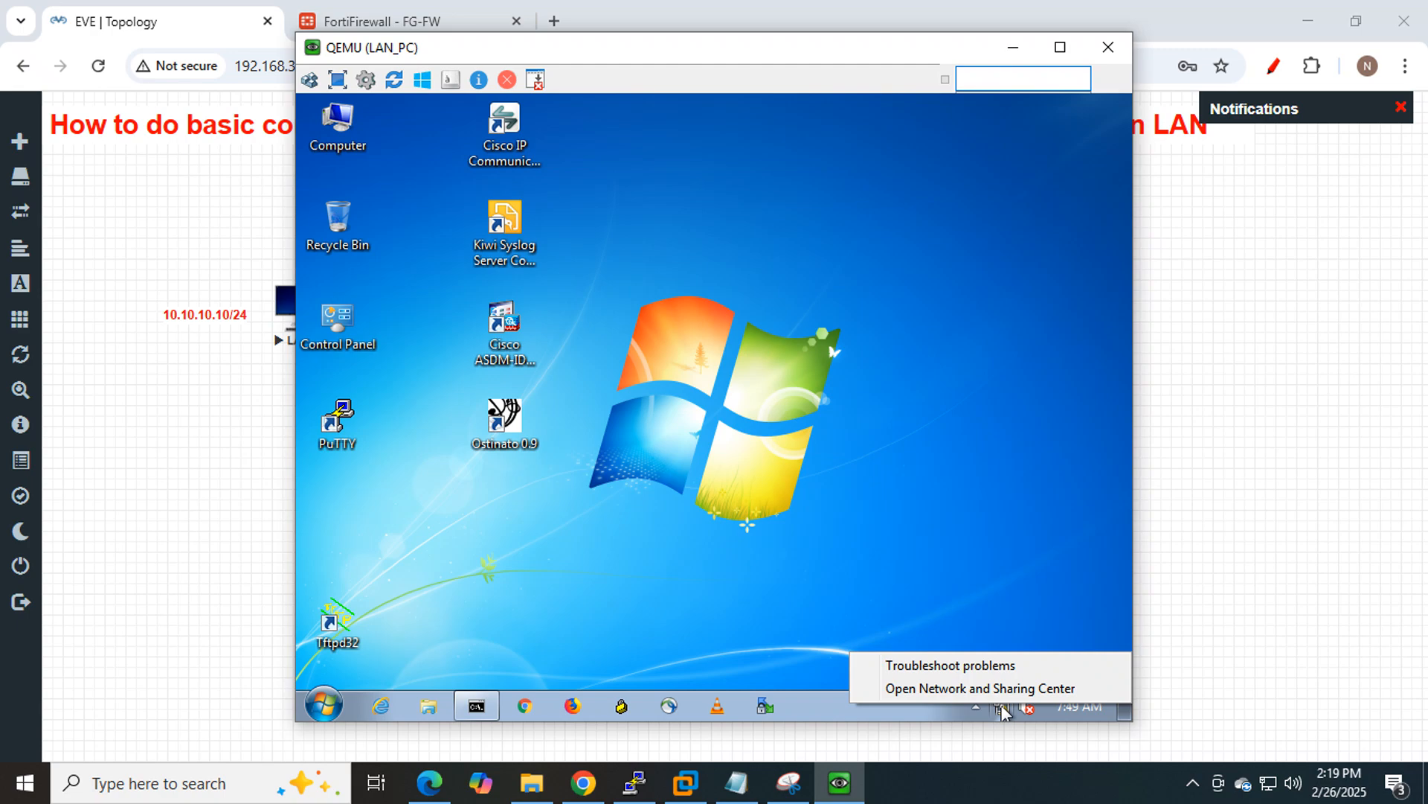
{"action": "left_click", "coordinate": [991, 689]}
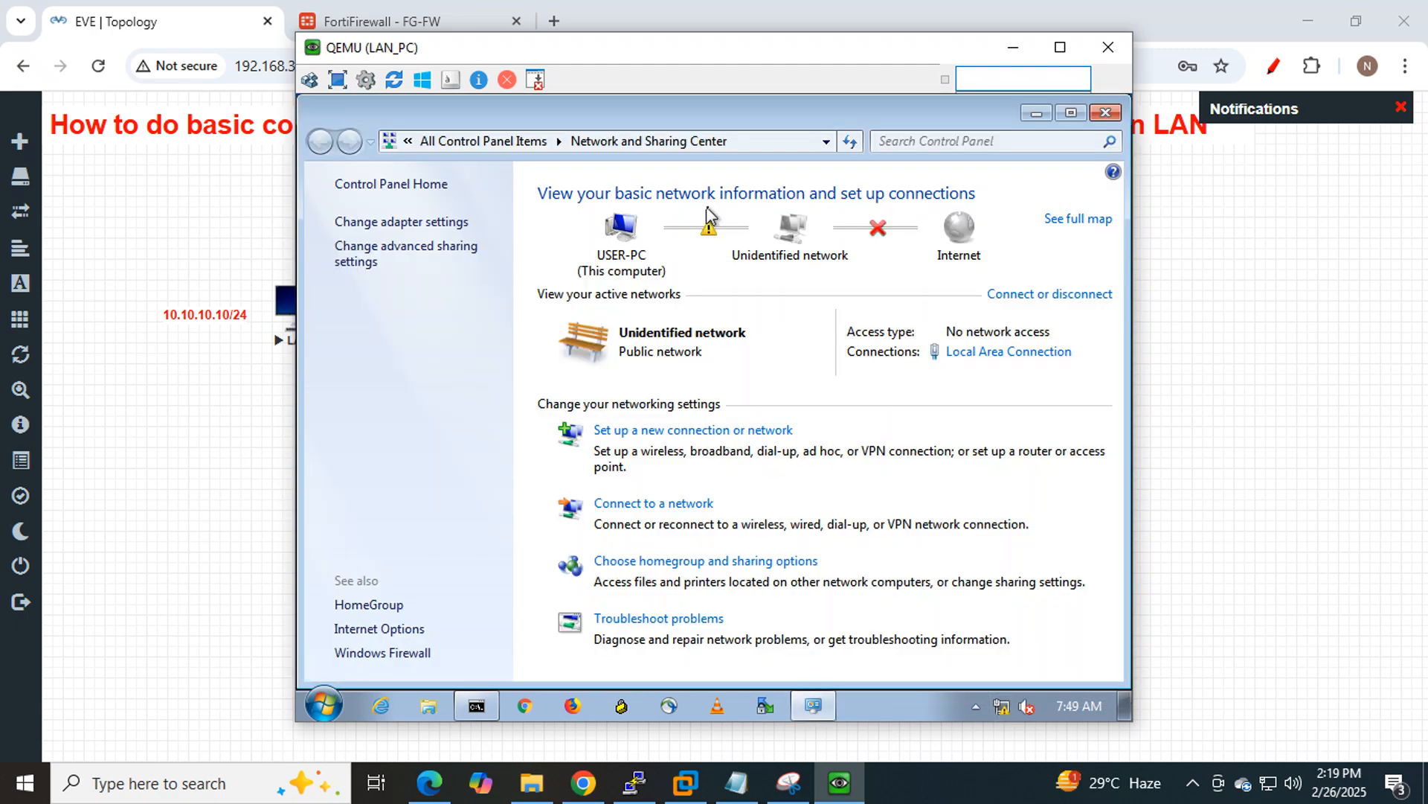
{"action": "left_click", "coordinate": [401, 222]}
{"action": "left_click", "coordinate": [439, 232]}
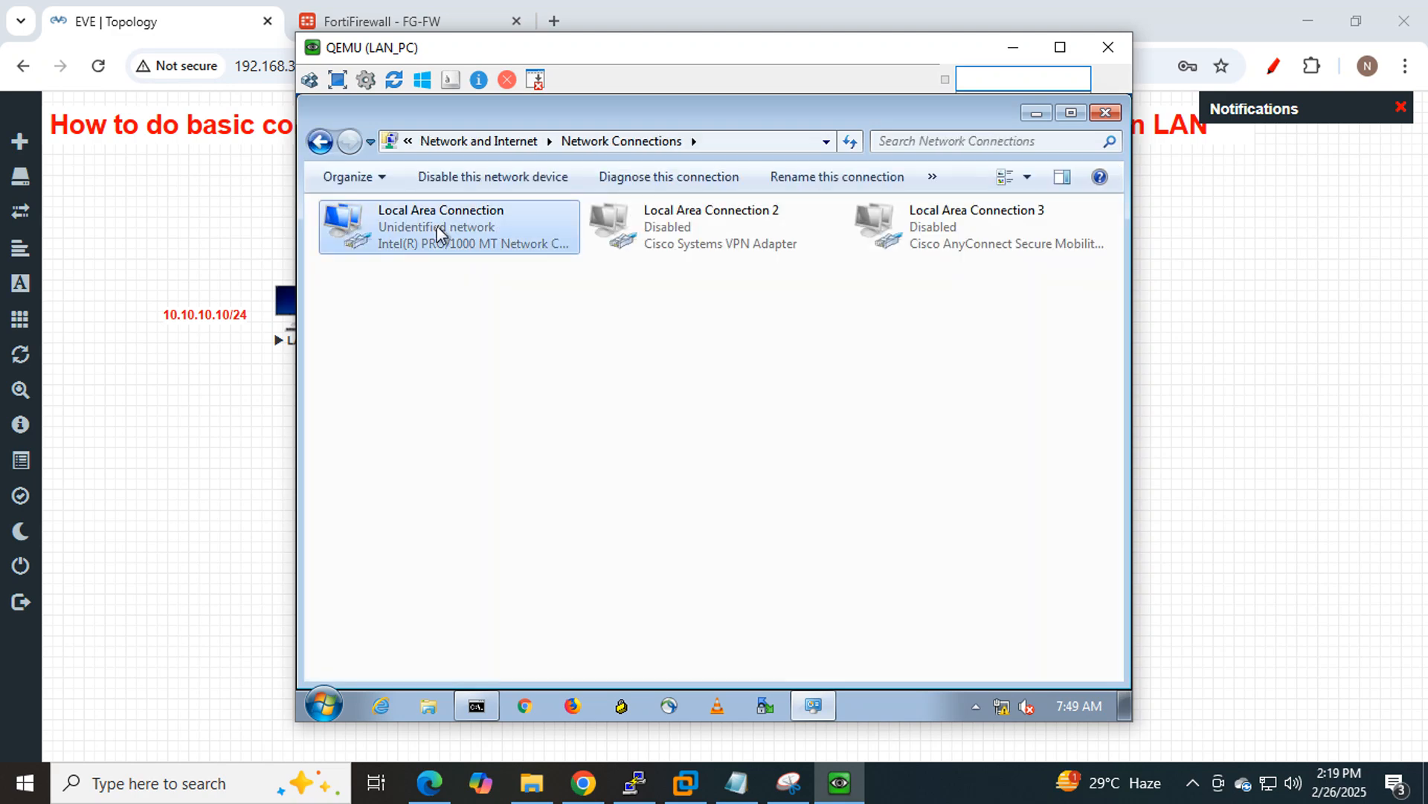
{"action": "right_click", "coordinate": [439, 235]}
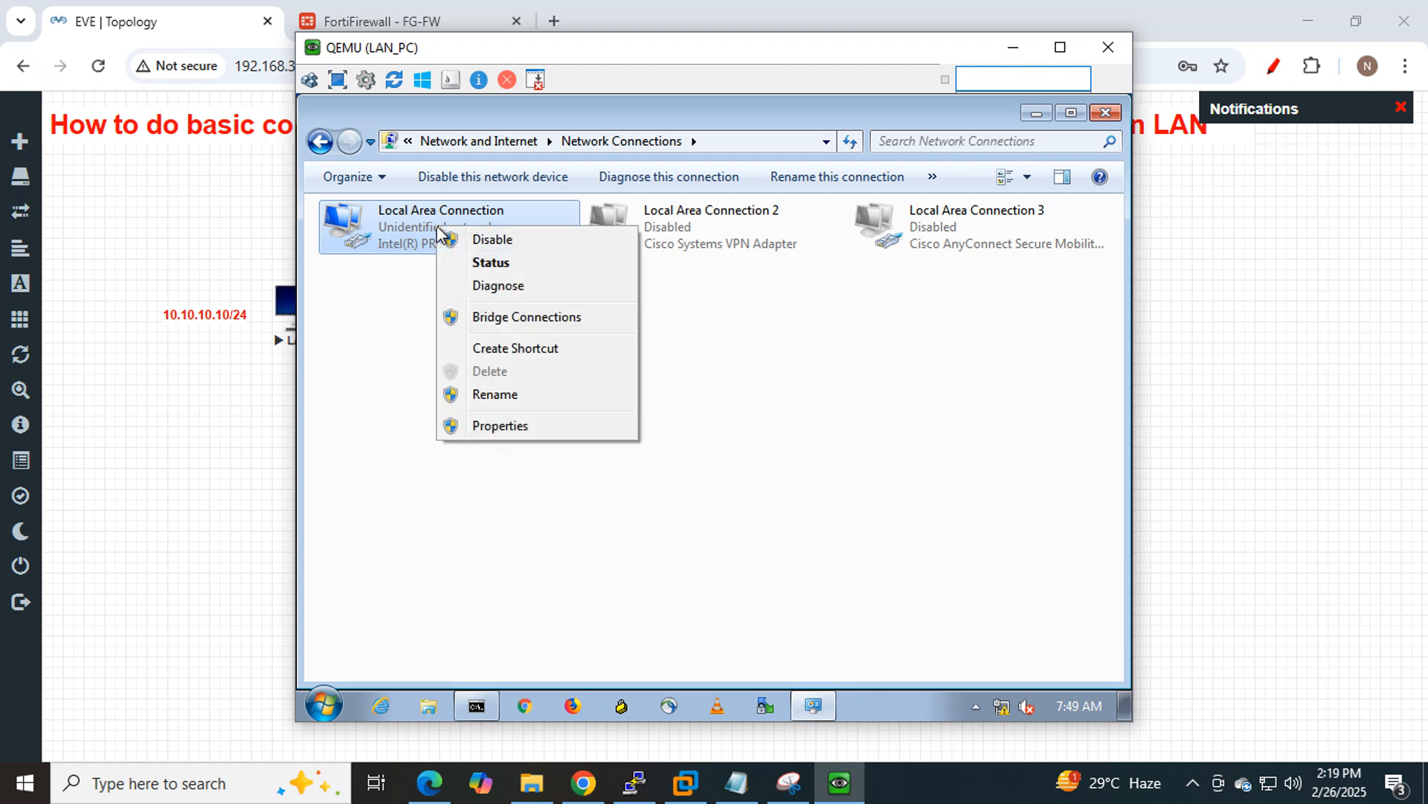
{"action": "left_click", "coordinate": [509, 427]}
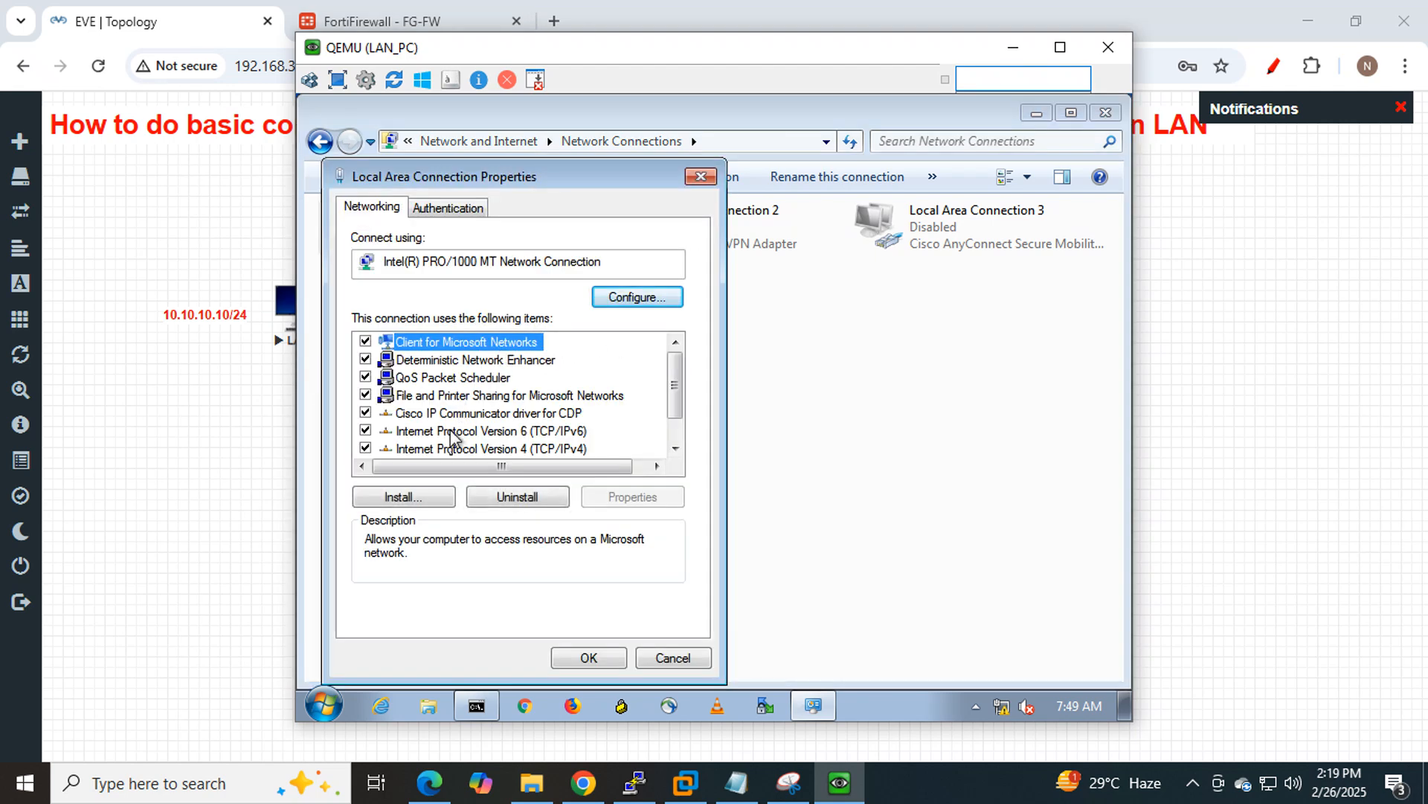
{"action": "double_click", "coordinate": [441, 449]}
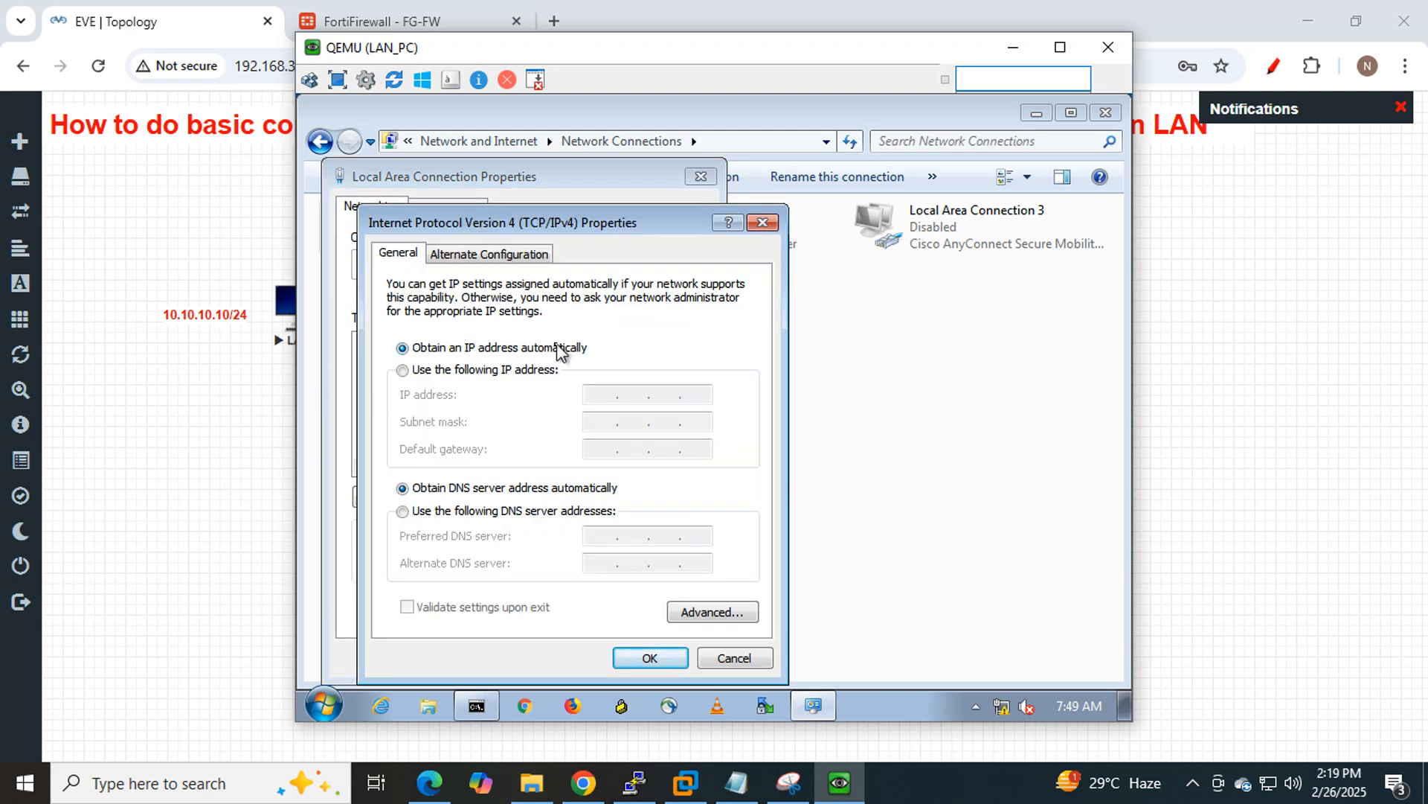
Set static IP 10.10.10.10, mask 255.255.255.0, gateway 10.10.10.100 and DNS 8.8.8.8, and save.
{"action": "left_click", "coordinate": [444, 369]}
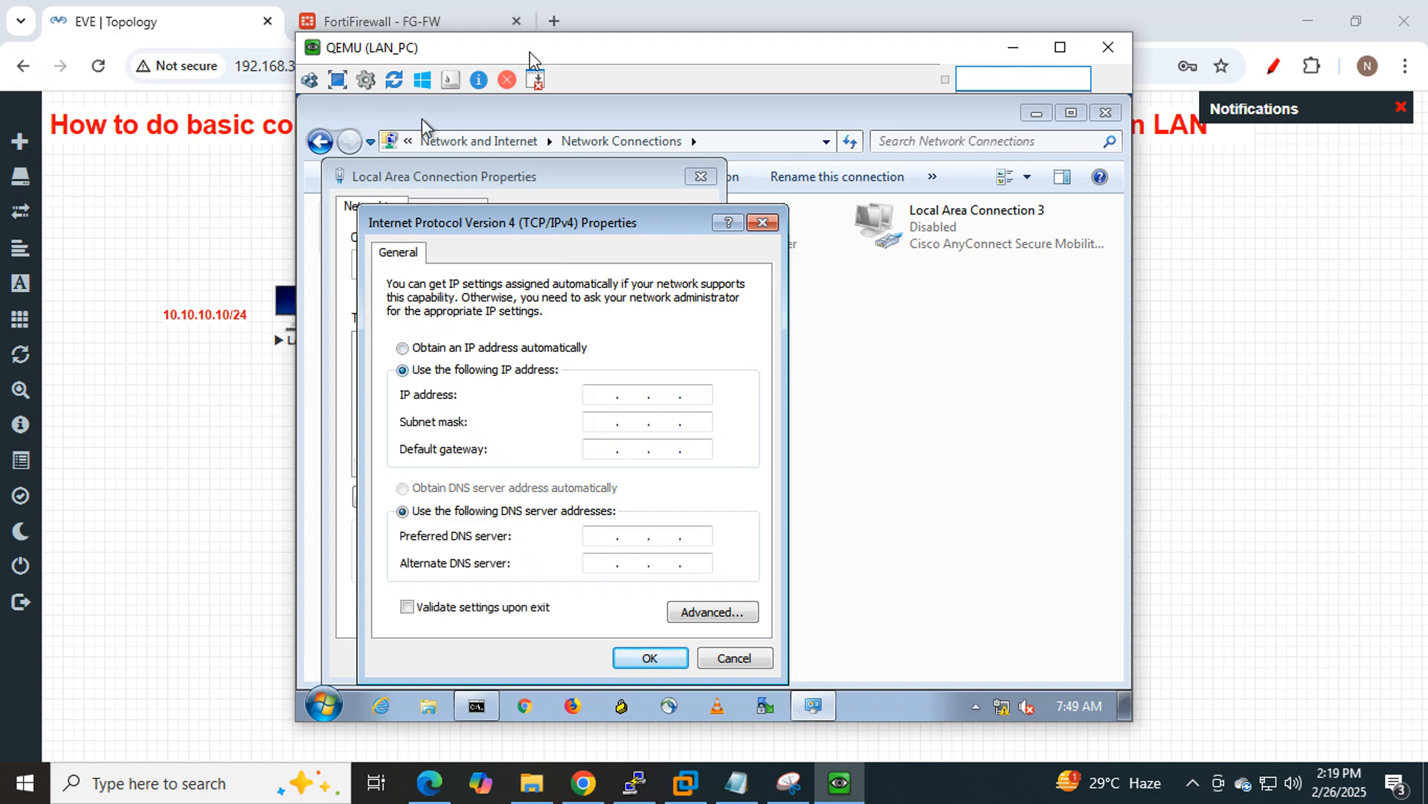
{"action": "left_click_drag", "start_coordinate": [530, 51], "coordinate": [794, 57]}
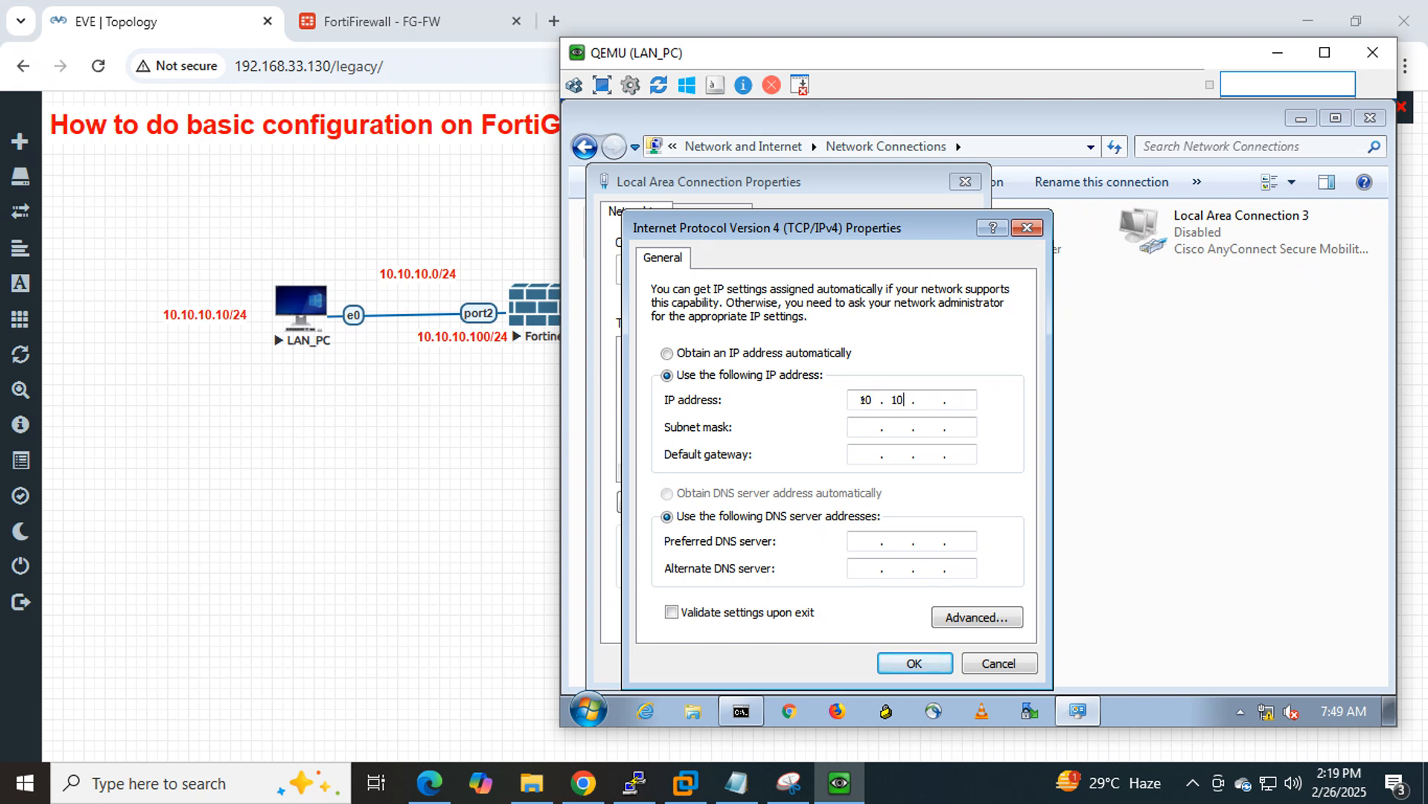
{"action": "key", "text": "Tab"}
{"action": "type", "text": "255 . 255 . 255 ."}
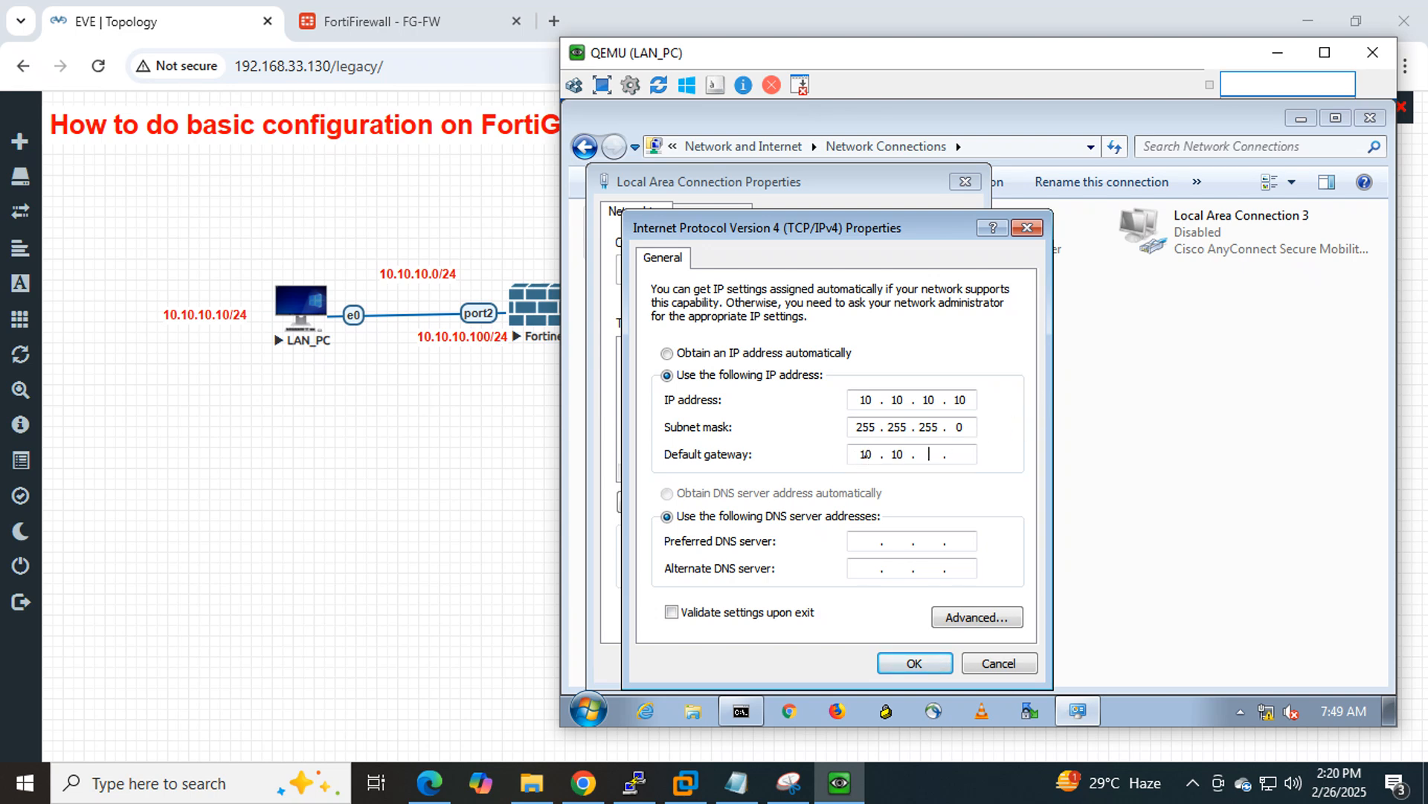
{"action": "type", "text": "00"}
{"action": "key", "text": "Tab"}
{"action": "key", "text": "Tab"}
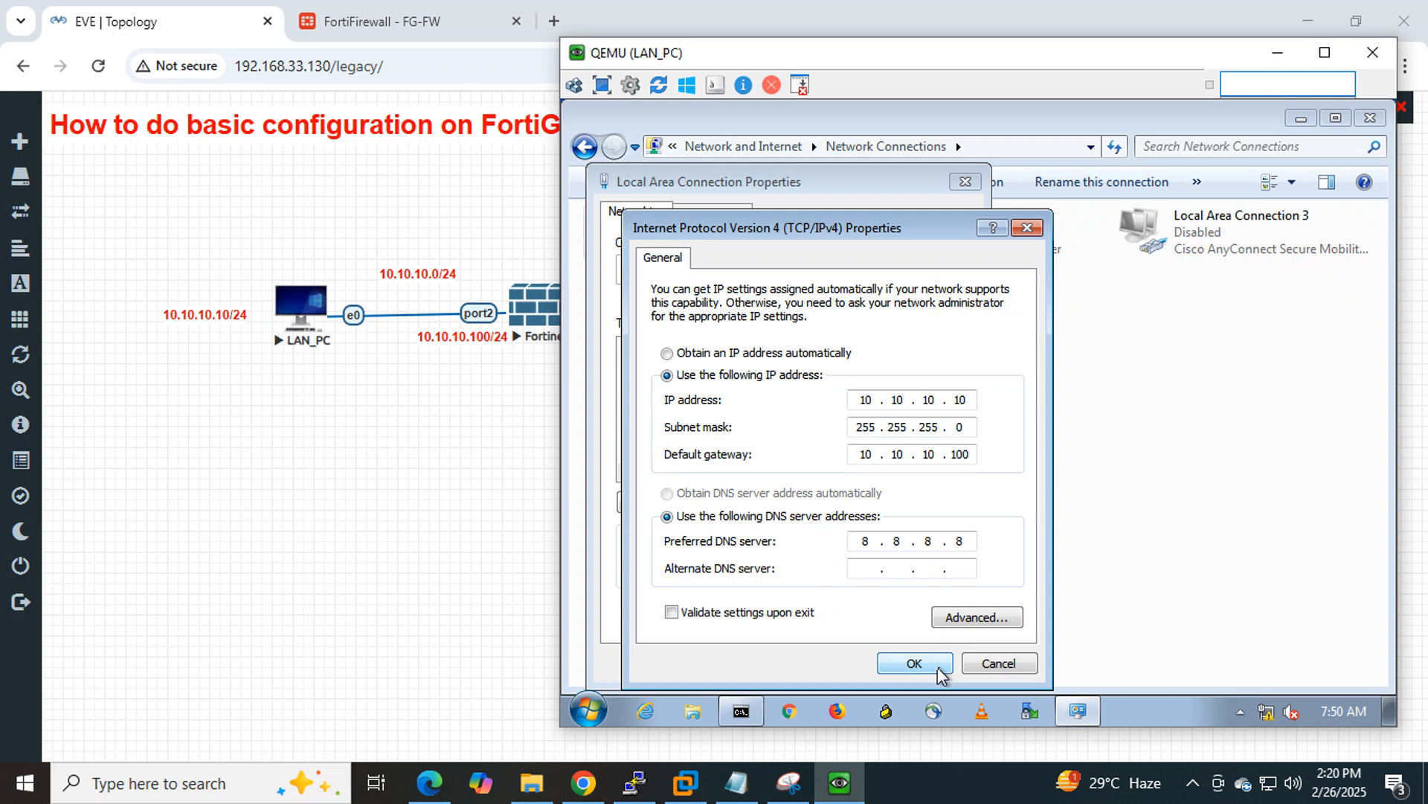
{"action": "left_click", "coordinate": [914, 663]}
{"action": "left_click", "coordinate": [853, 663]}
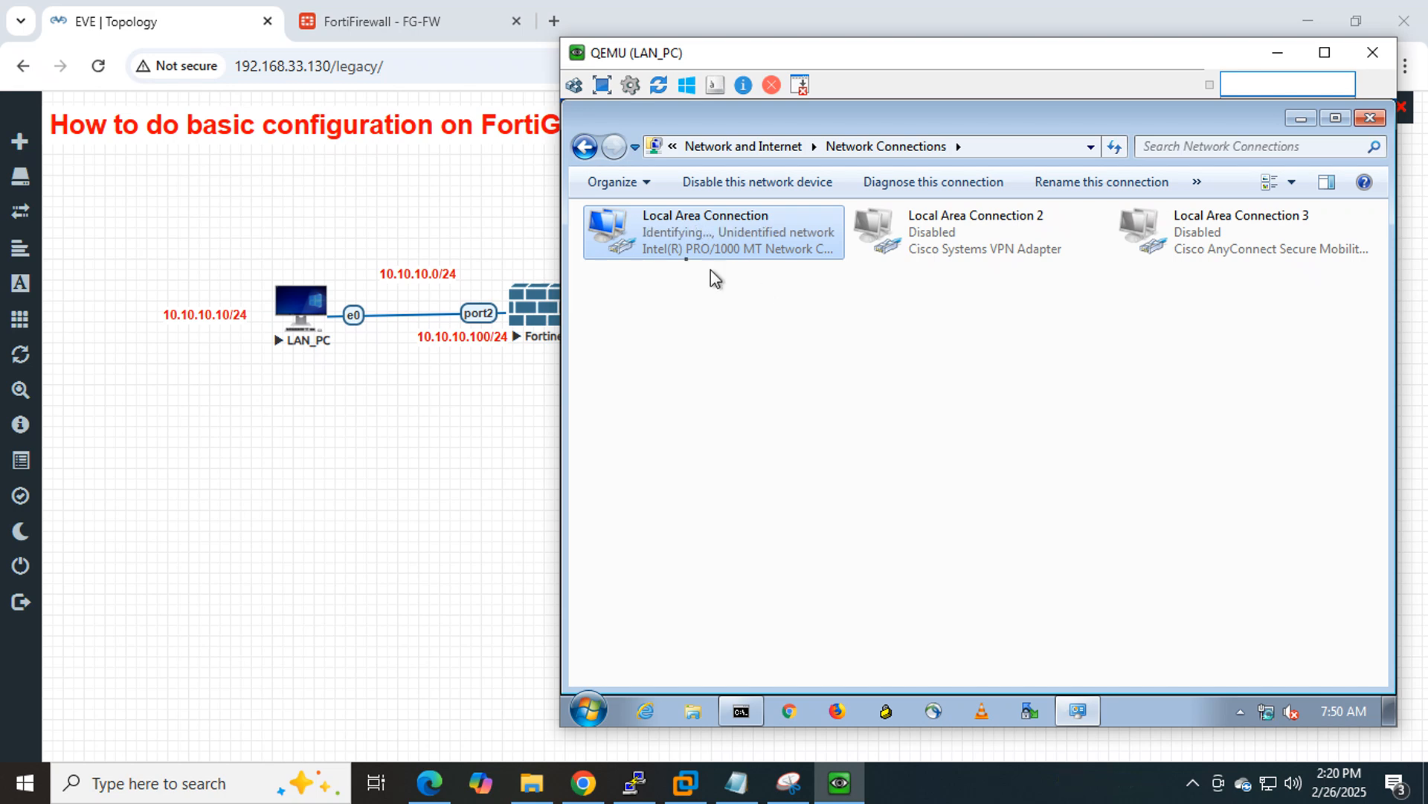
Check the LAN adapter details: IPv4 10.10.10.10, gateway 10.10.10.100, DNS 8.8.8.8.
{"action": "right_click", "coordinate": [670, 240]}
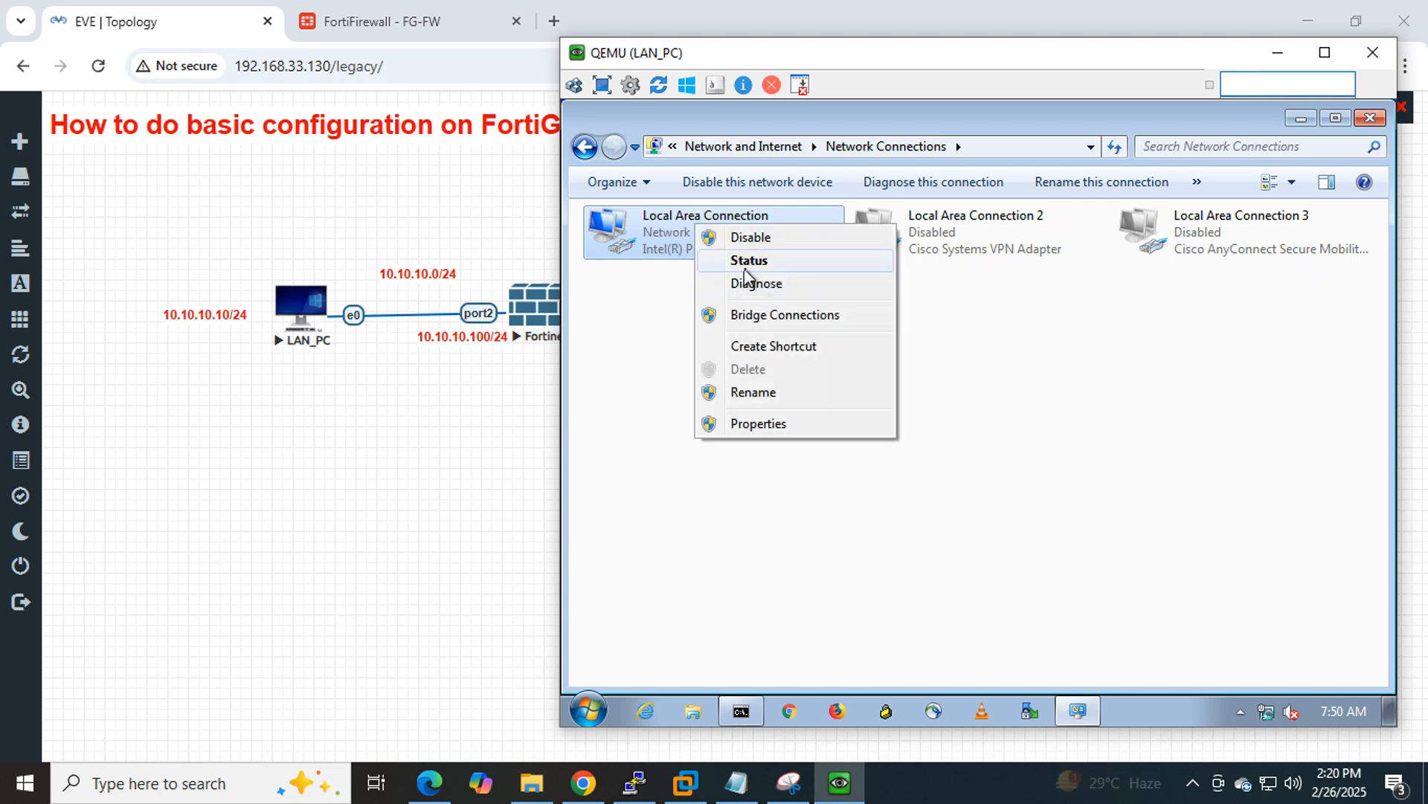
{"action": "left_click", "coordinate": [729, 286]}
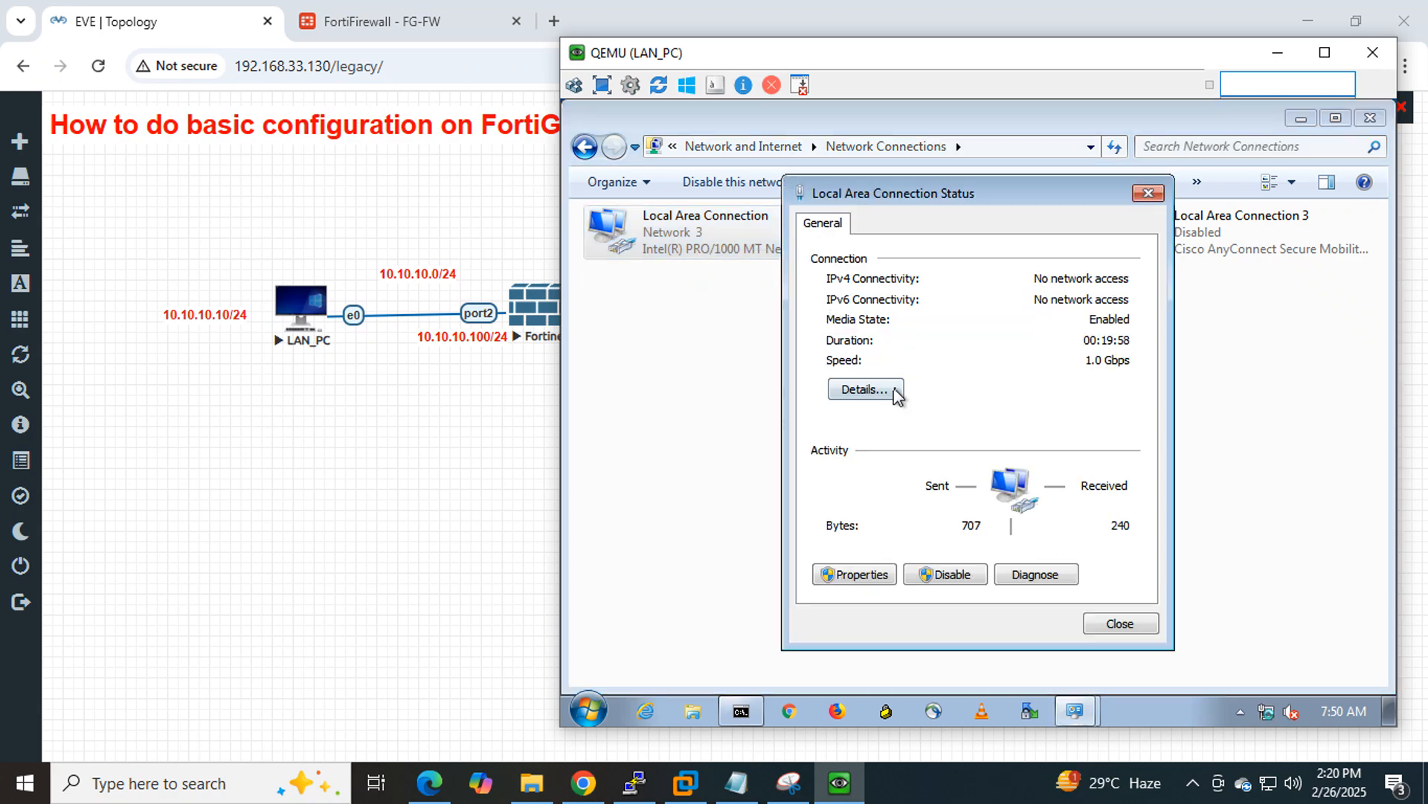
{"action": "left_click", "coordinate": [893, 389]}
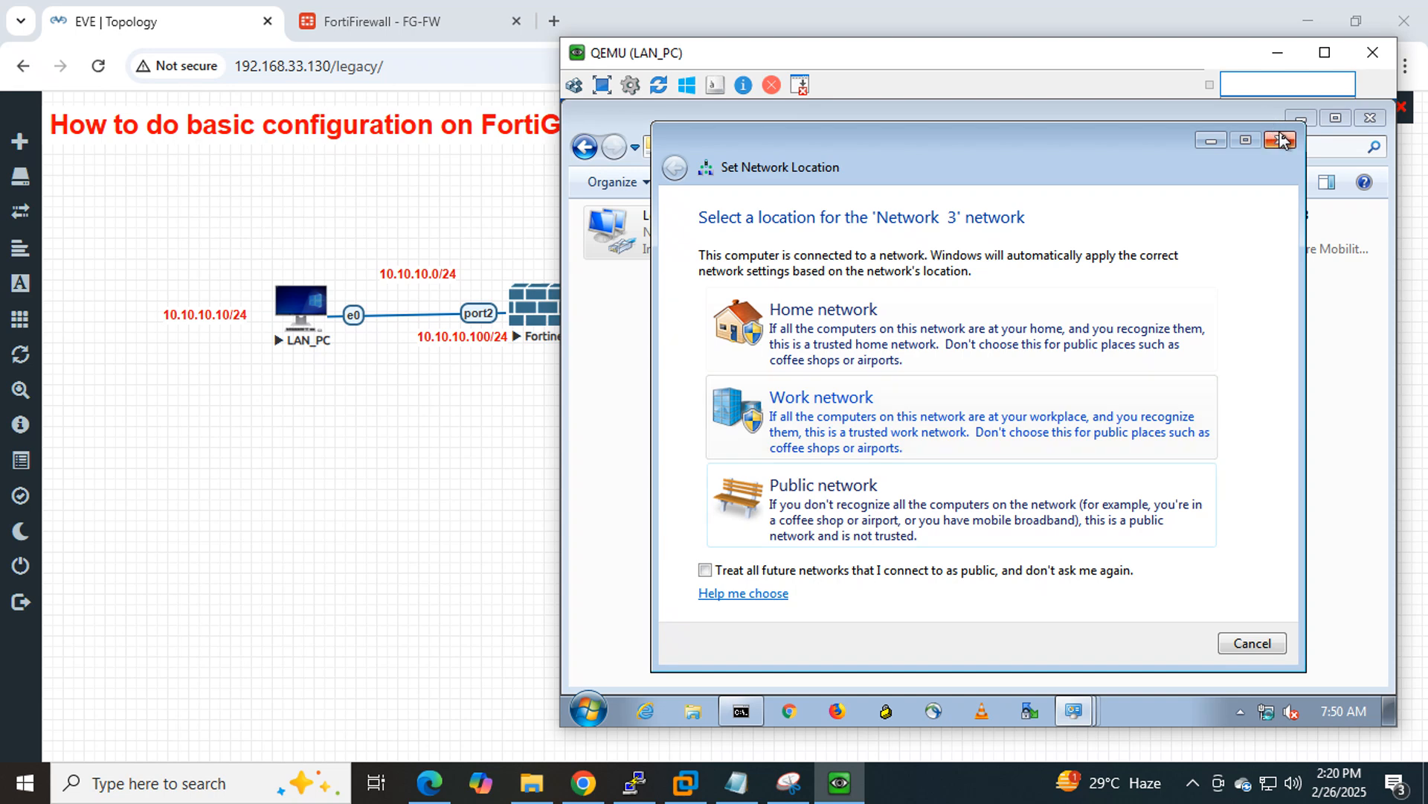
{"action": "left_click", "coordinate": [1283, 141]}
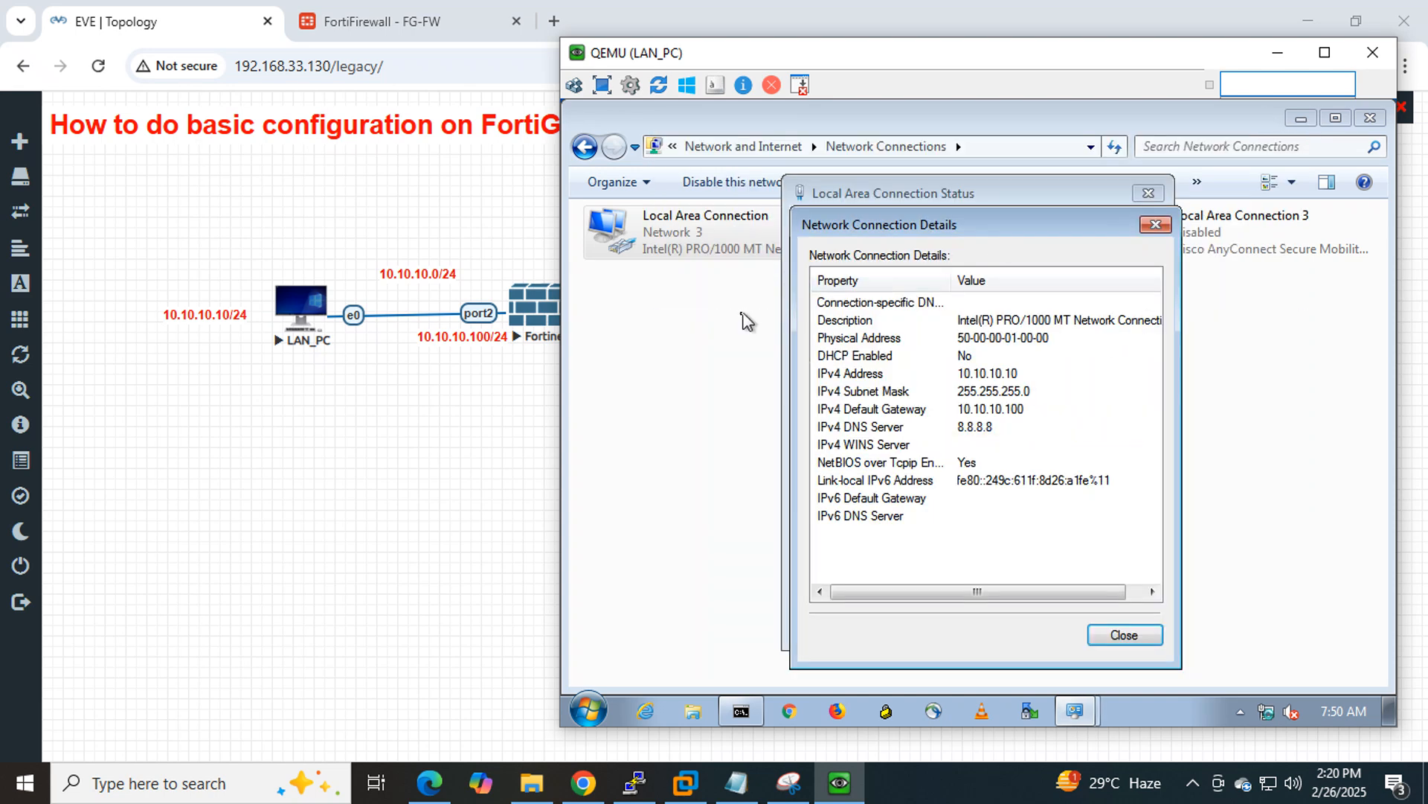
{"action": "left_click", "coordinate": [1006, 379]}
{"action": "left_click", "coordinate": [1014, 412]}
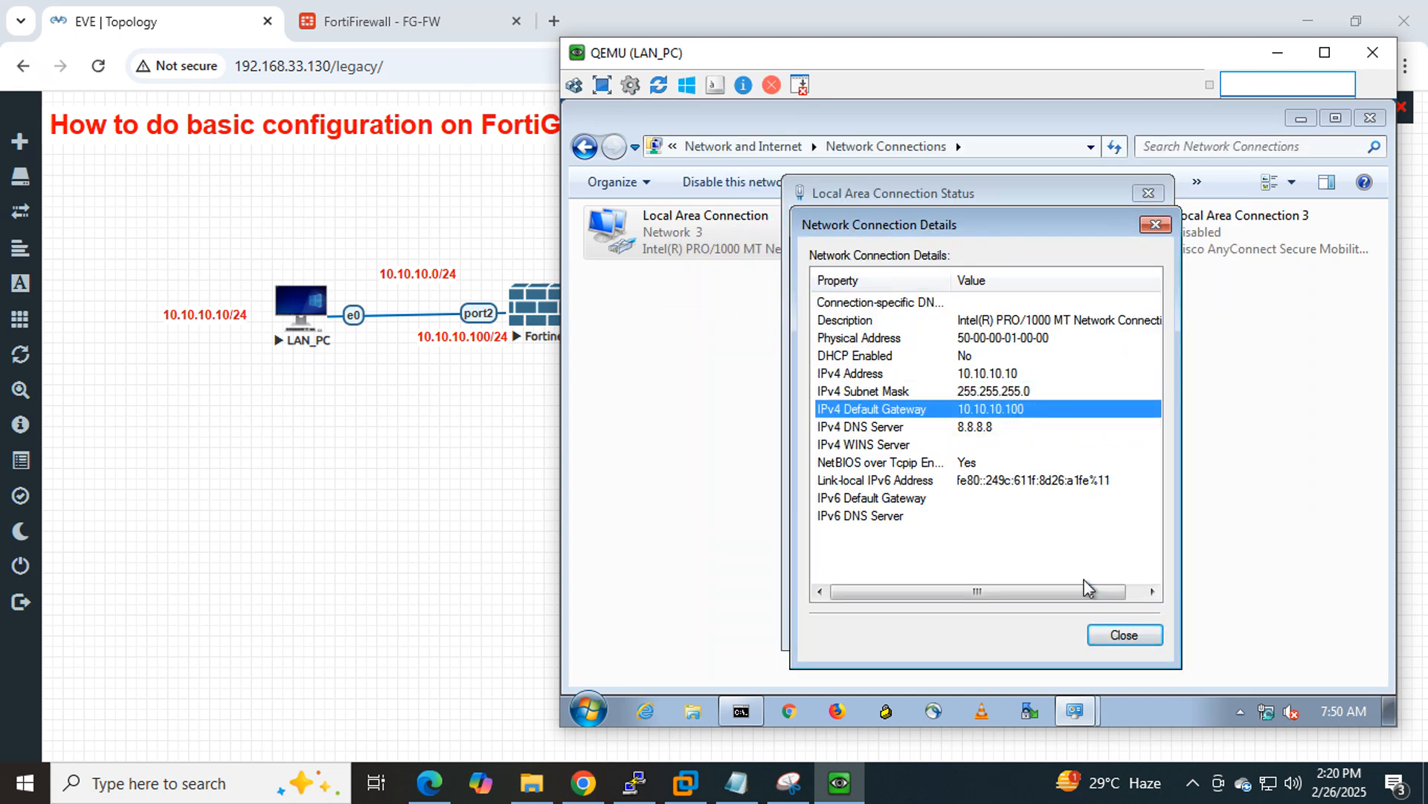
{"action": "left_click", "coordinate": [1003, 428]}
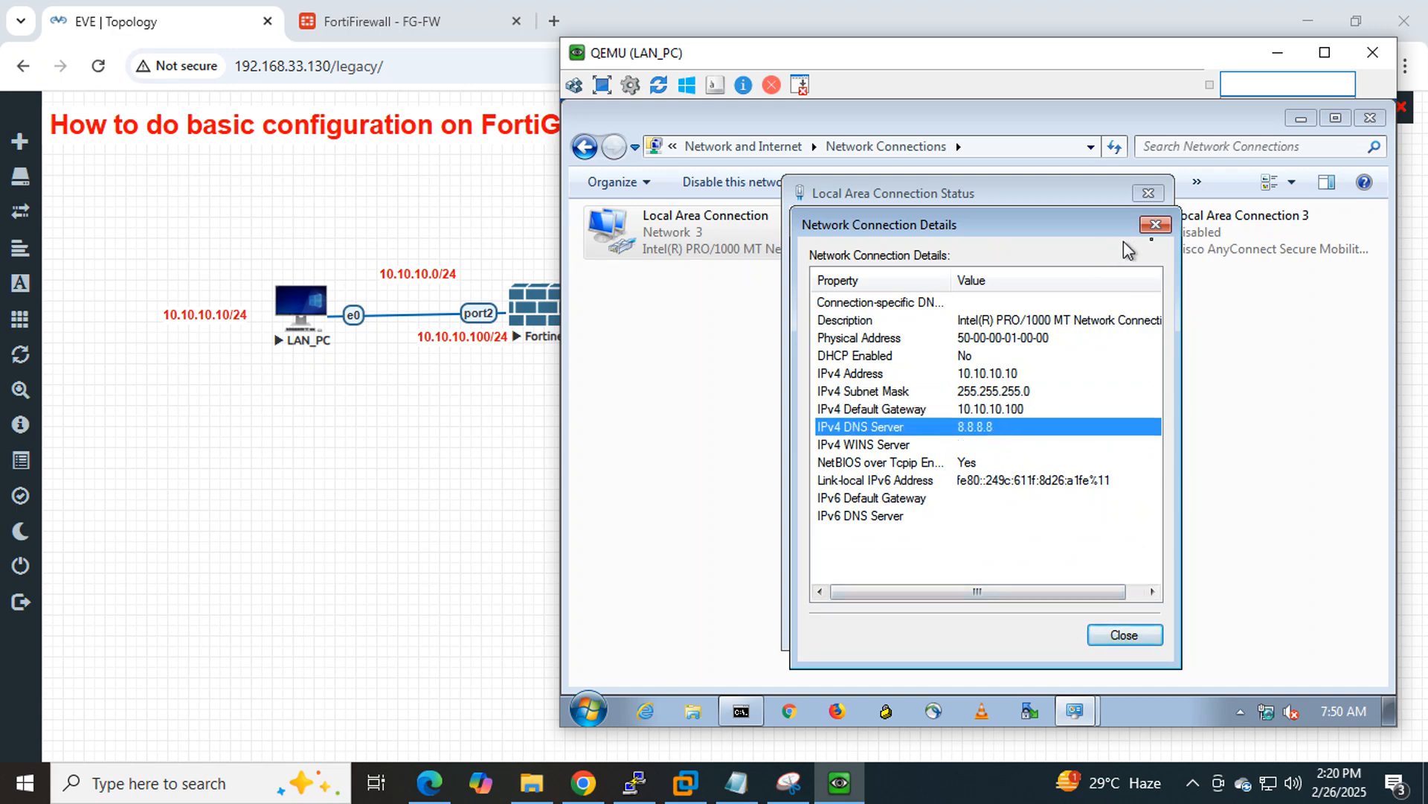
Close the network dialogs, glance at the running ping, and return to the FortiGate static routes page.
{"action": "left_click", "coordinate": [1156, 225]}
{"action": "left_click", "coordinate": [1148, 193]}
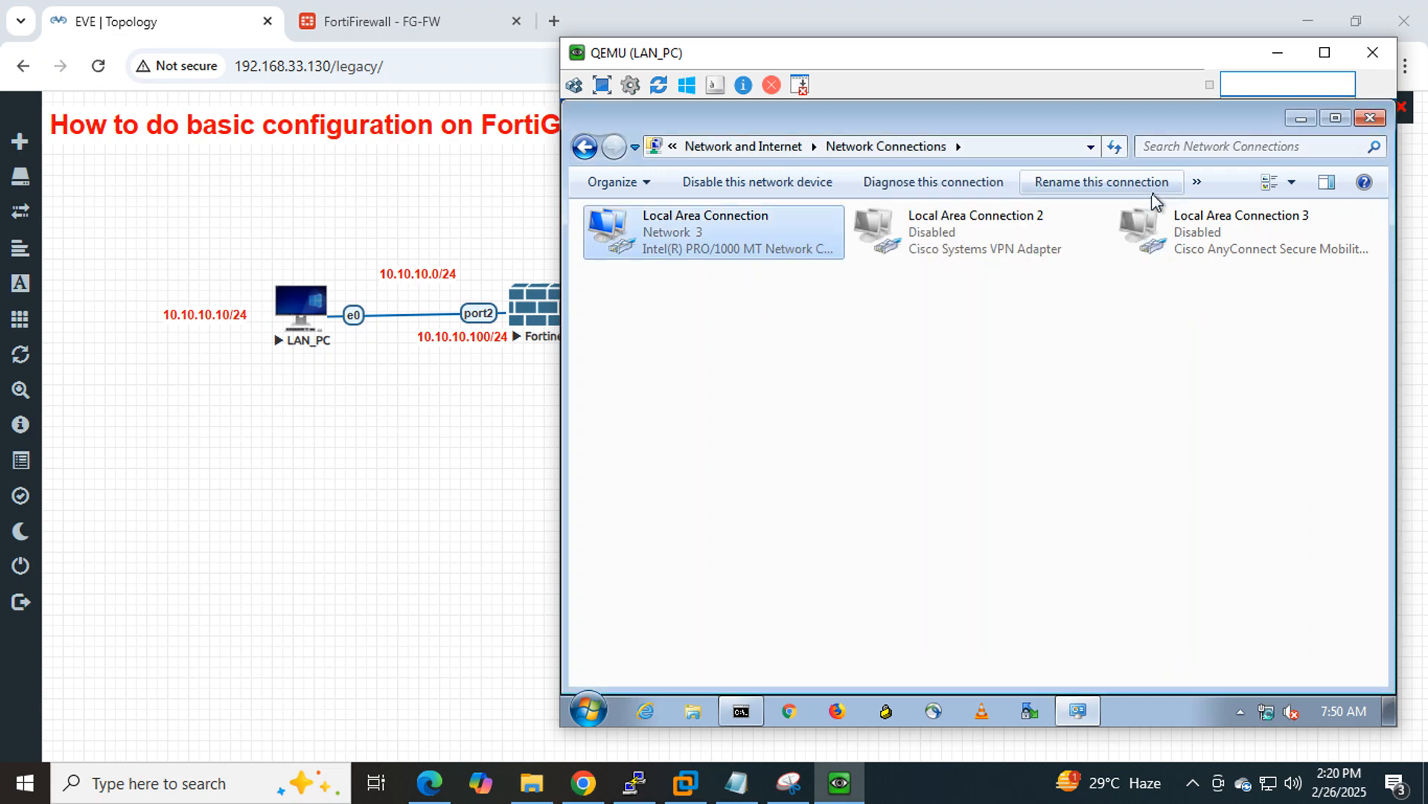
{"action": "left_click", "coordinate": [1371, 122]}
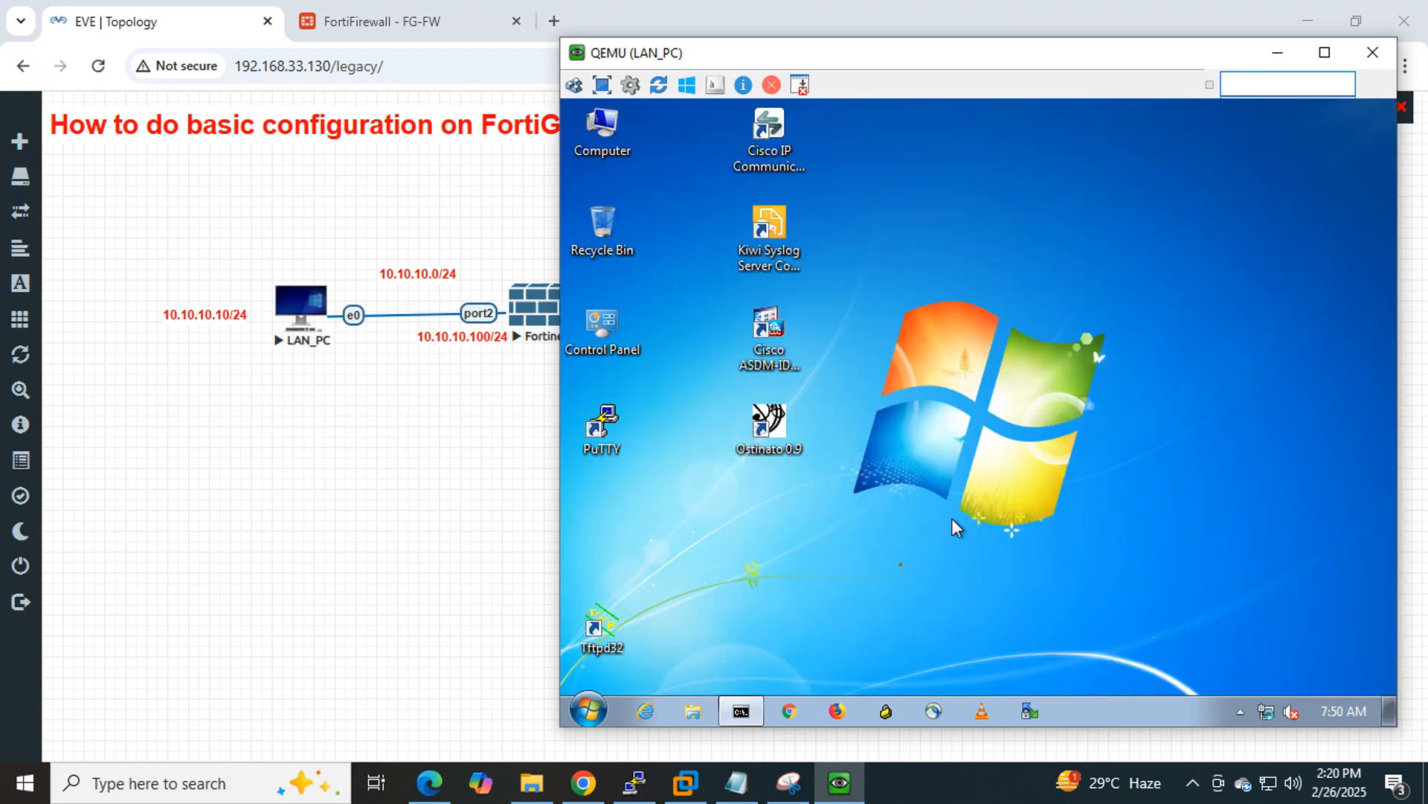
{"action": "left_click", "coordinate": [742, 711]}
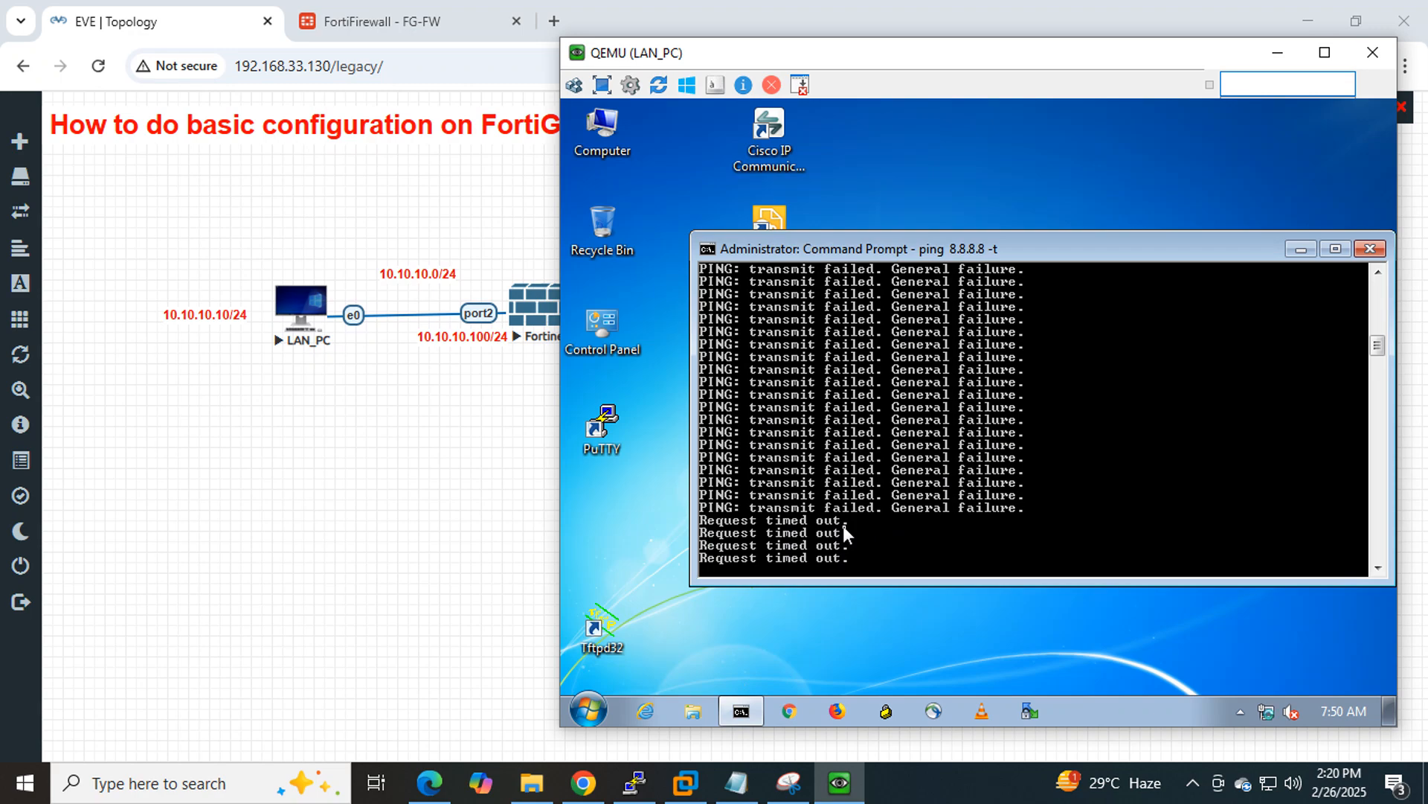
{"action": "left_click", "coordinate": [419, 15]}
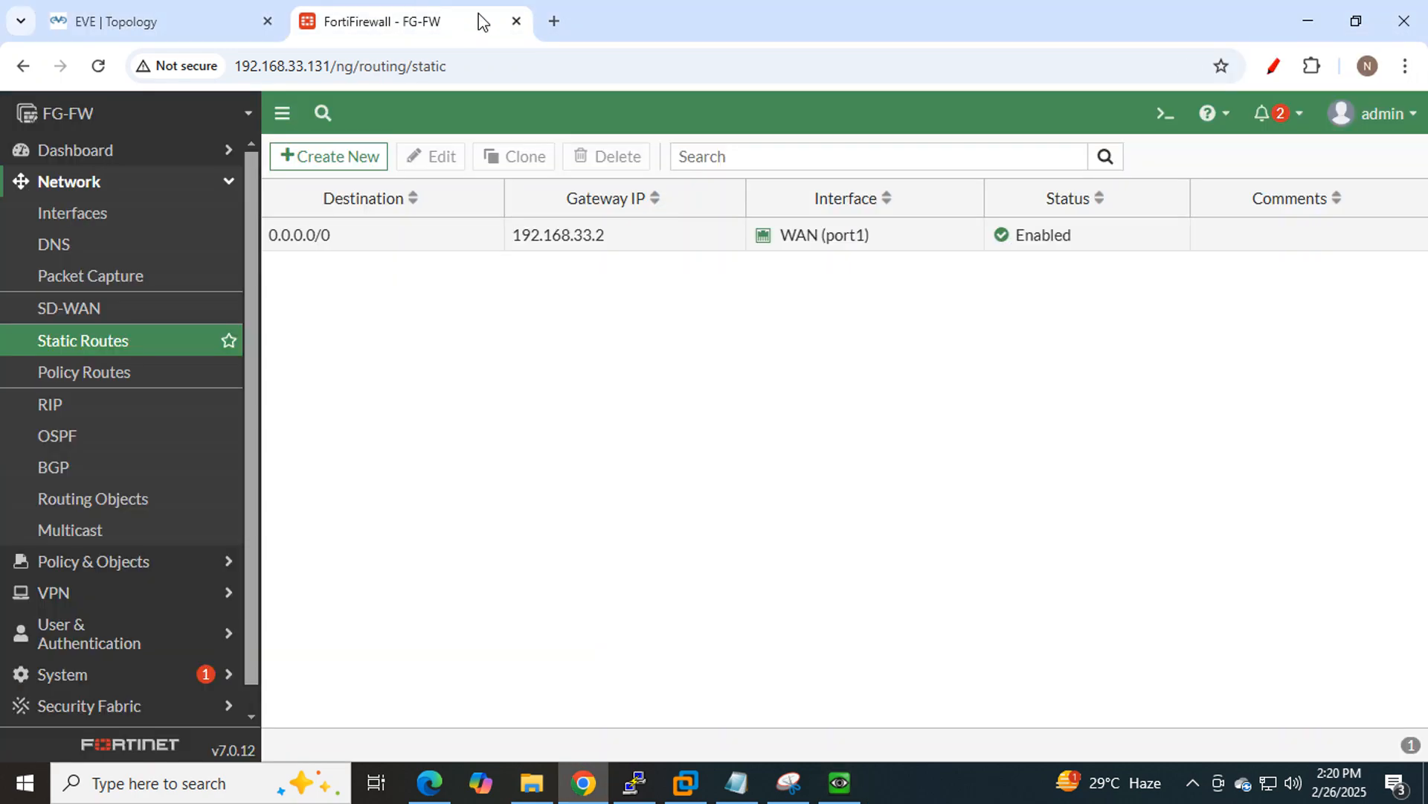
Browse the Log & Report pages: Forward, Local and Sniffer Traffic, Events, and Log Settings.
{"action": "scroll", "coordinate": [147, 536], "scroll_direction": "down", "scroll_amount": 1}
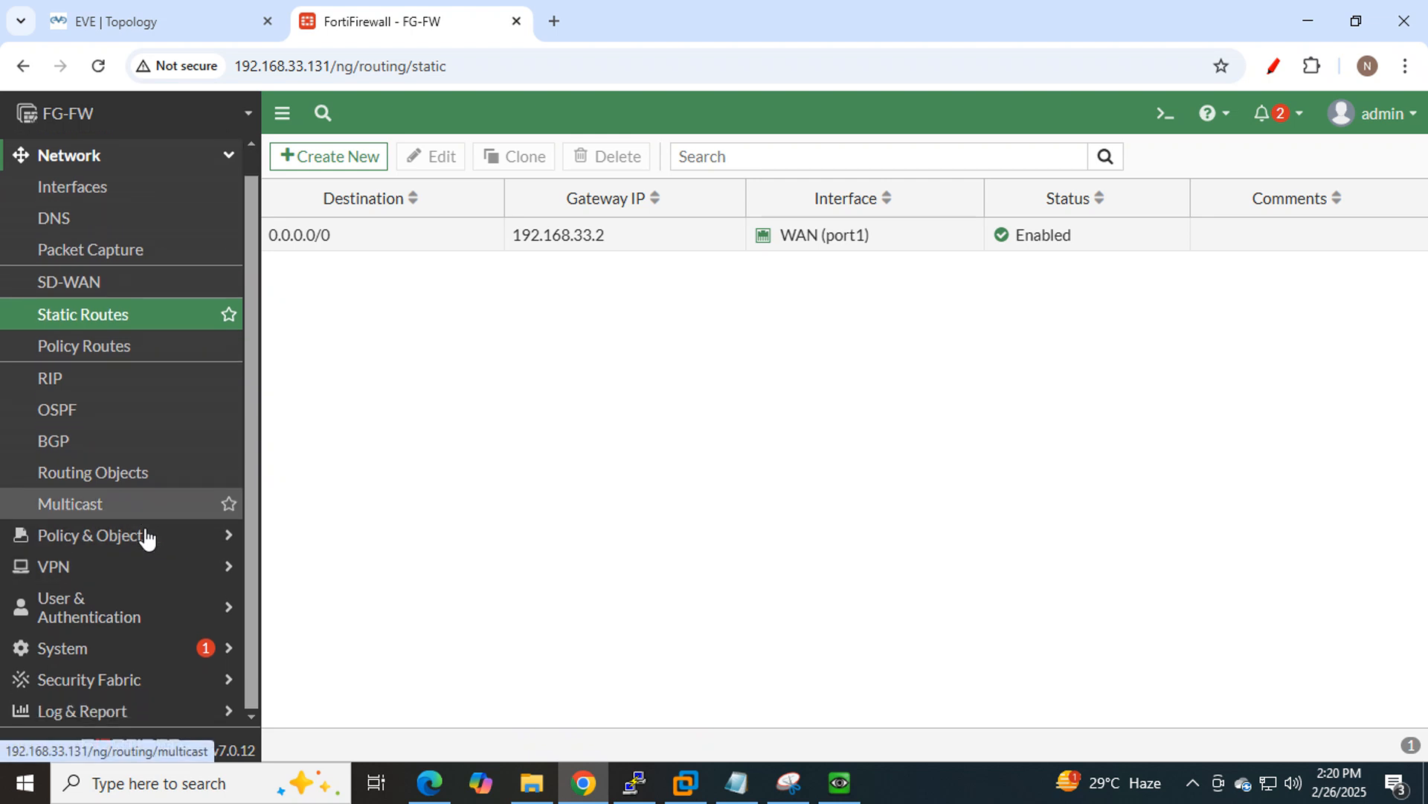
{"action": "left_click", "coordinate": [79, 710]}
{"action": "left_click", "coordinate": [122, 411]}
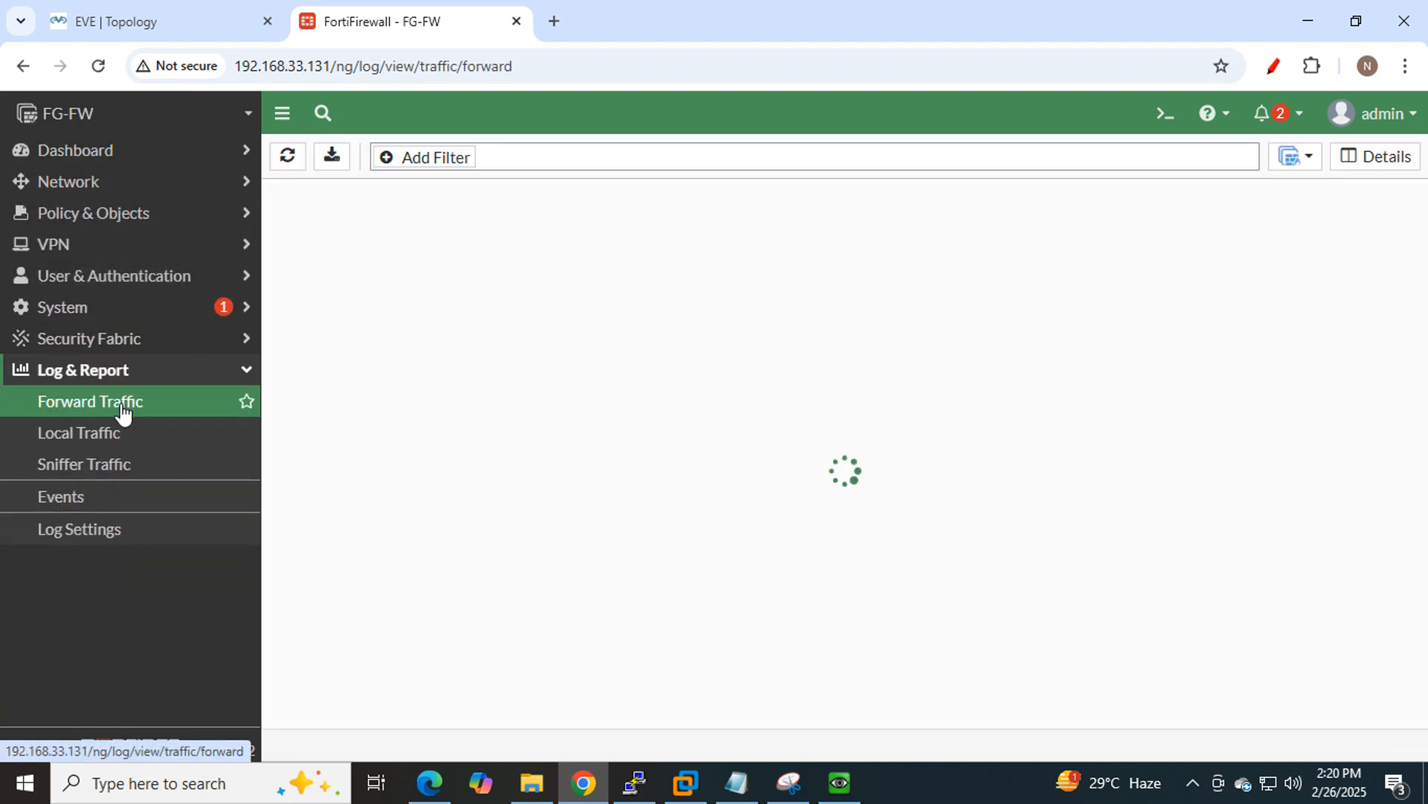
{"action": "left_click", "coordinate": [121, 436]}
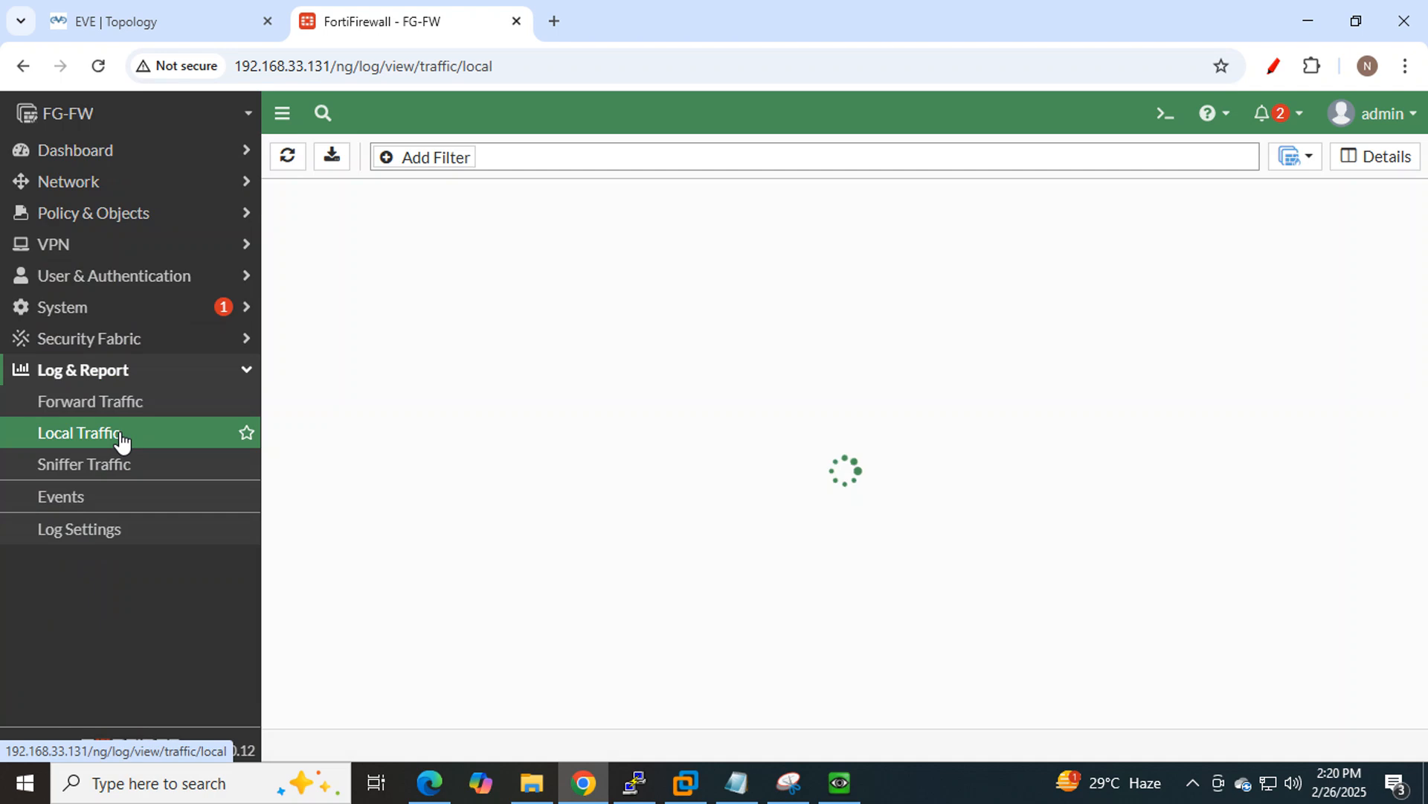
{"action": "left_click", "coordinate": [120, 467]}
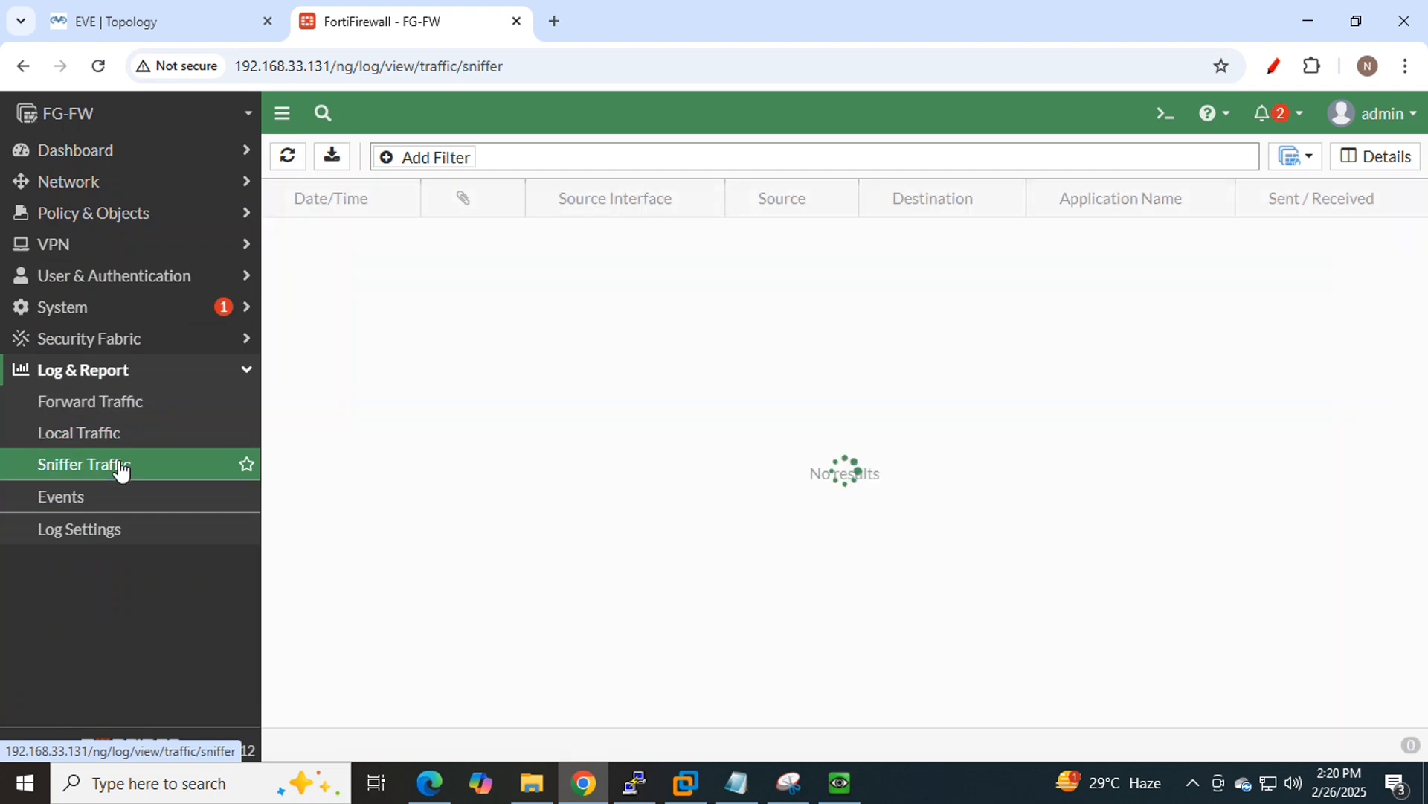
{"action": "left_click", "coordinate": [97, 506]}
{"action": "left_click", "coordinate": [94, 529]}
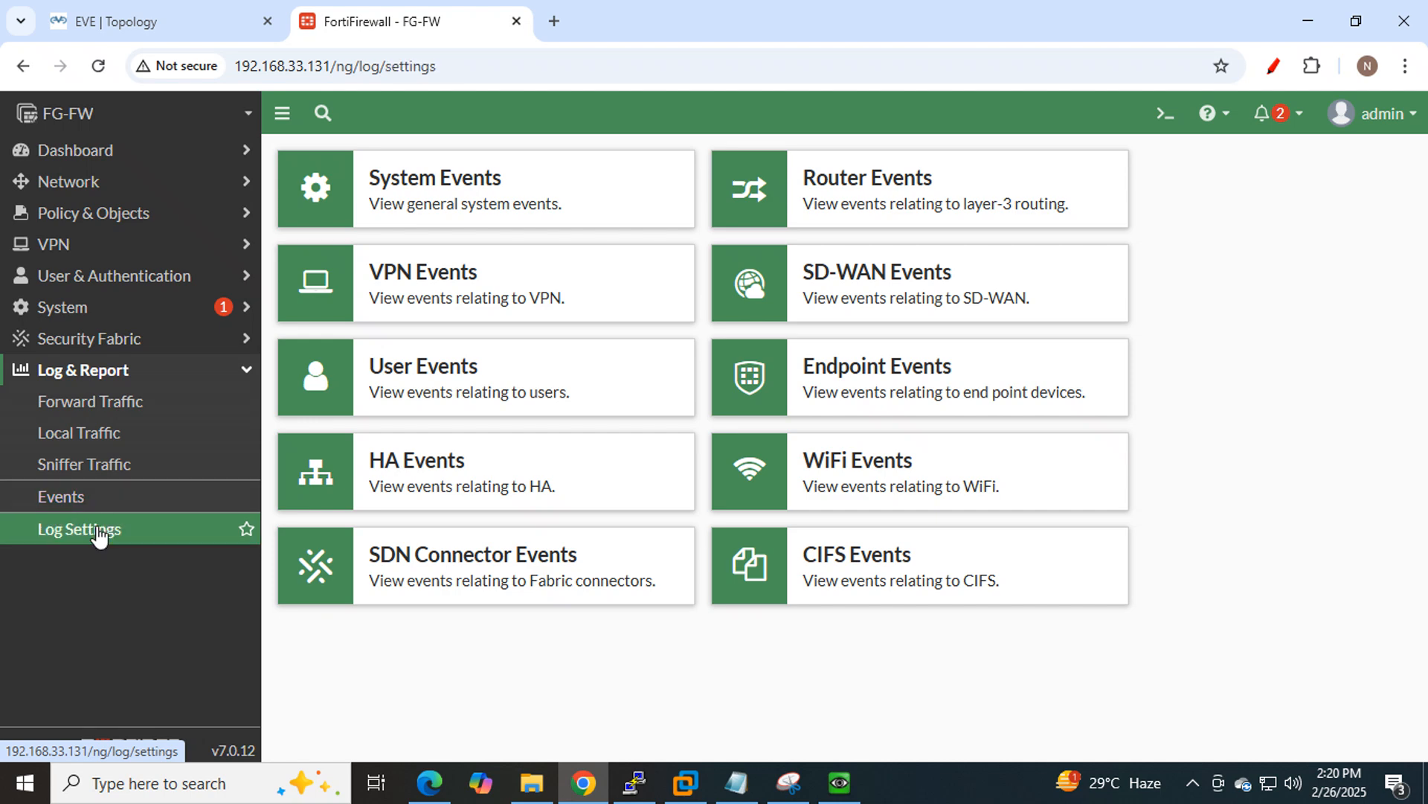
Confirm Forward Traffic still shows no results, then return to the LAN PC's running ping.
{"action": "left_click", "coordinate": [91, 403]}
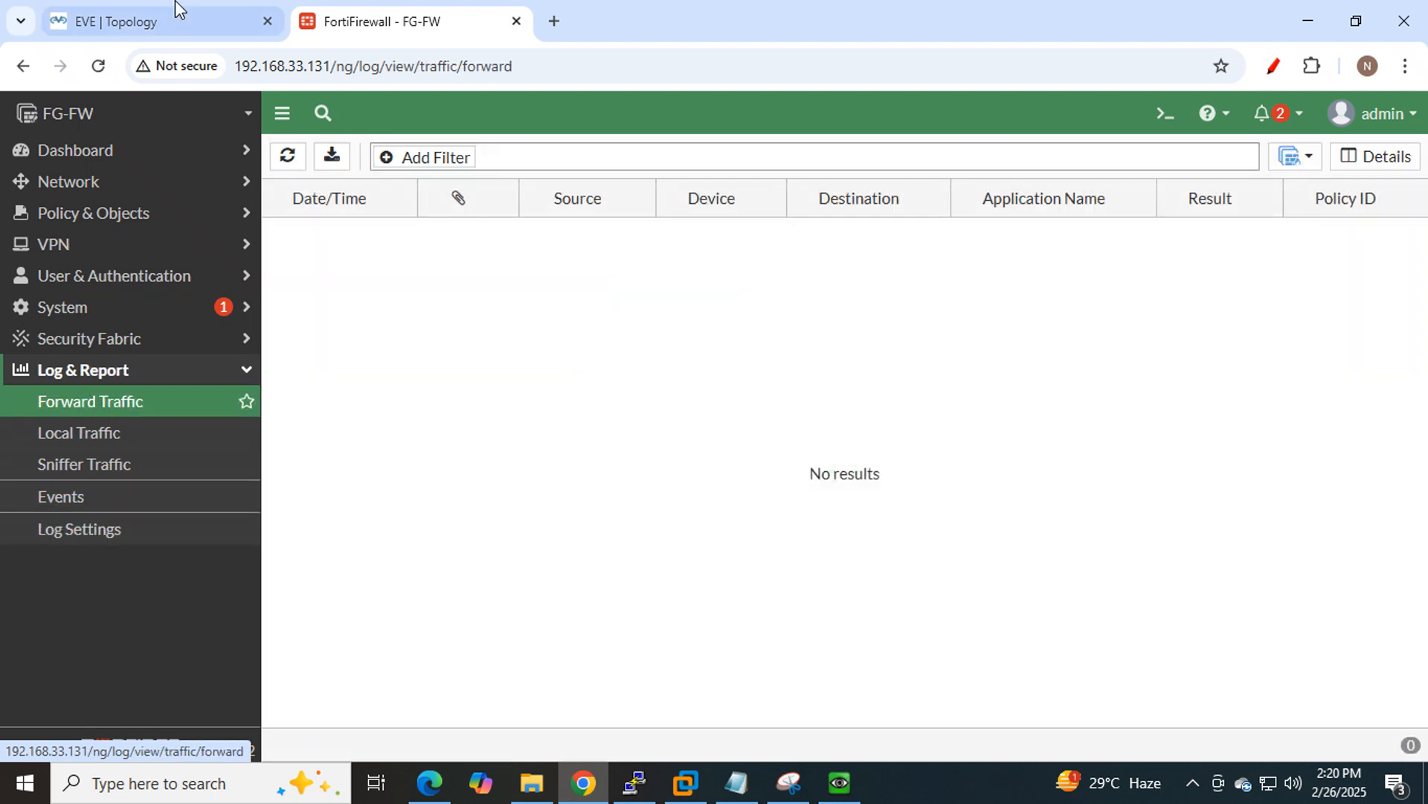
{"action": "left_click", "coordinate": [151, 25]}
{"action": "left_click", "coordinate": [841, 783]}
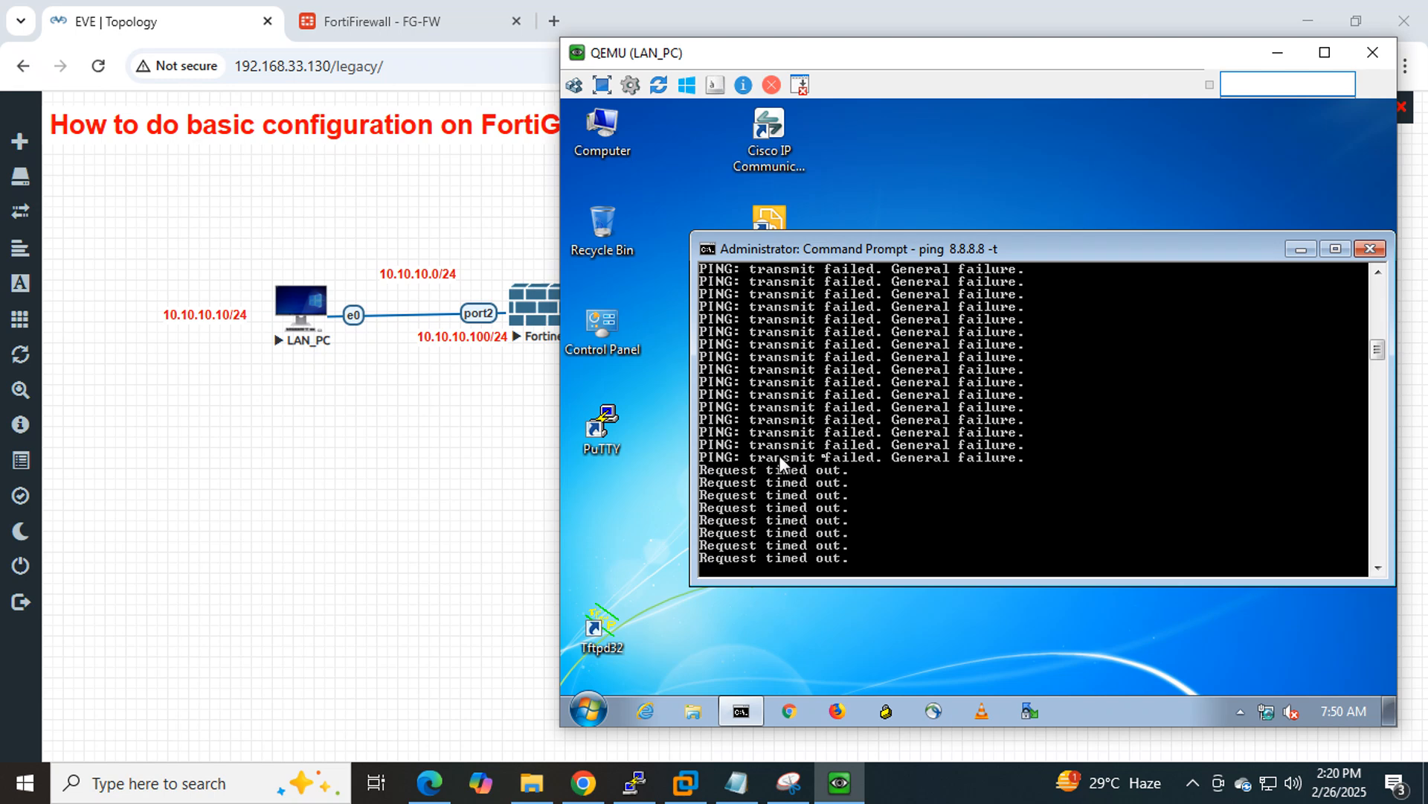
Load 'google' in the LAN PC's Chrome, then view FortiGate's still-empty Forward Traffic log.
{"action": "left_click", "coordinate": [791, 713]}
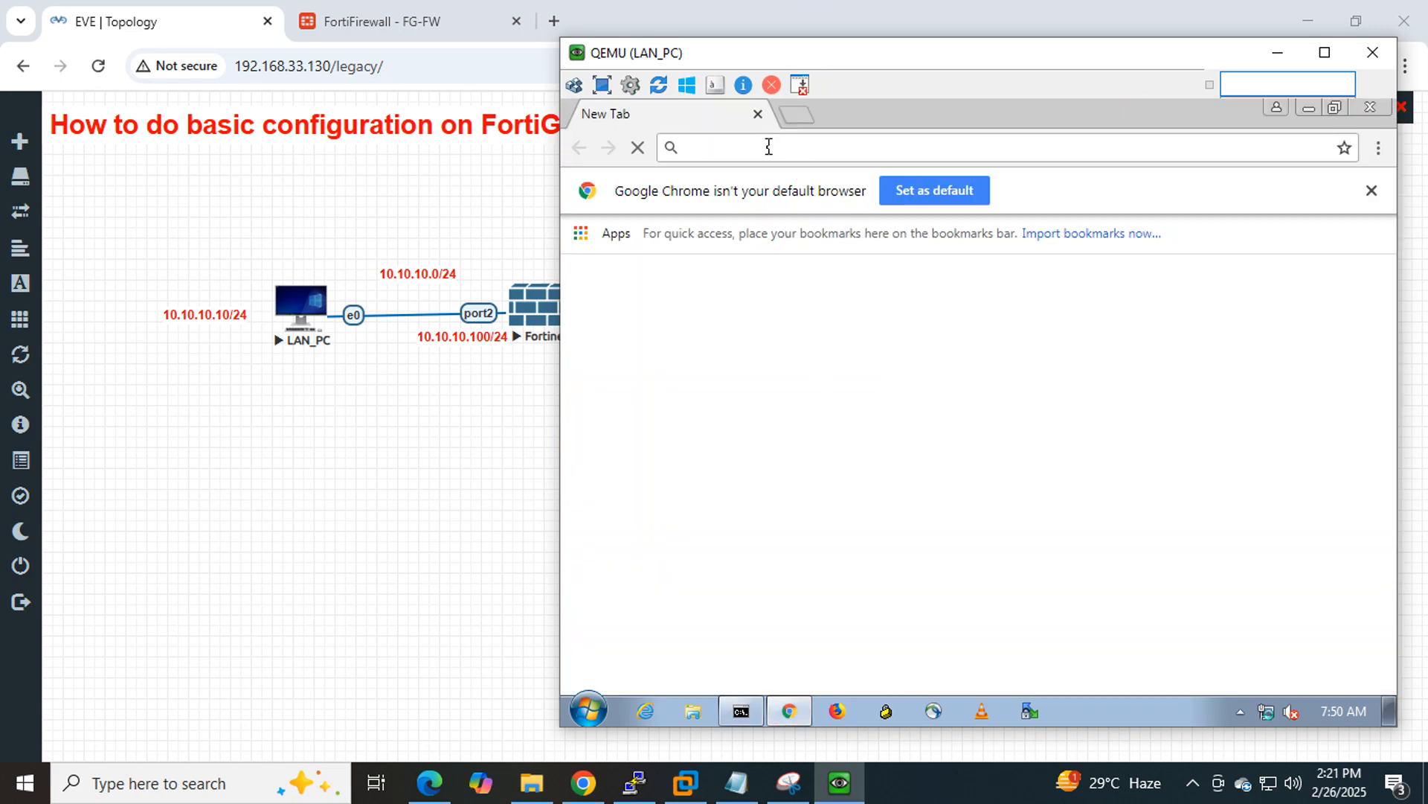
{"action": "type", "text": "google"}
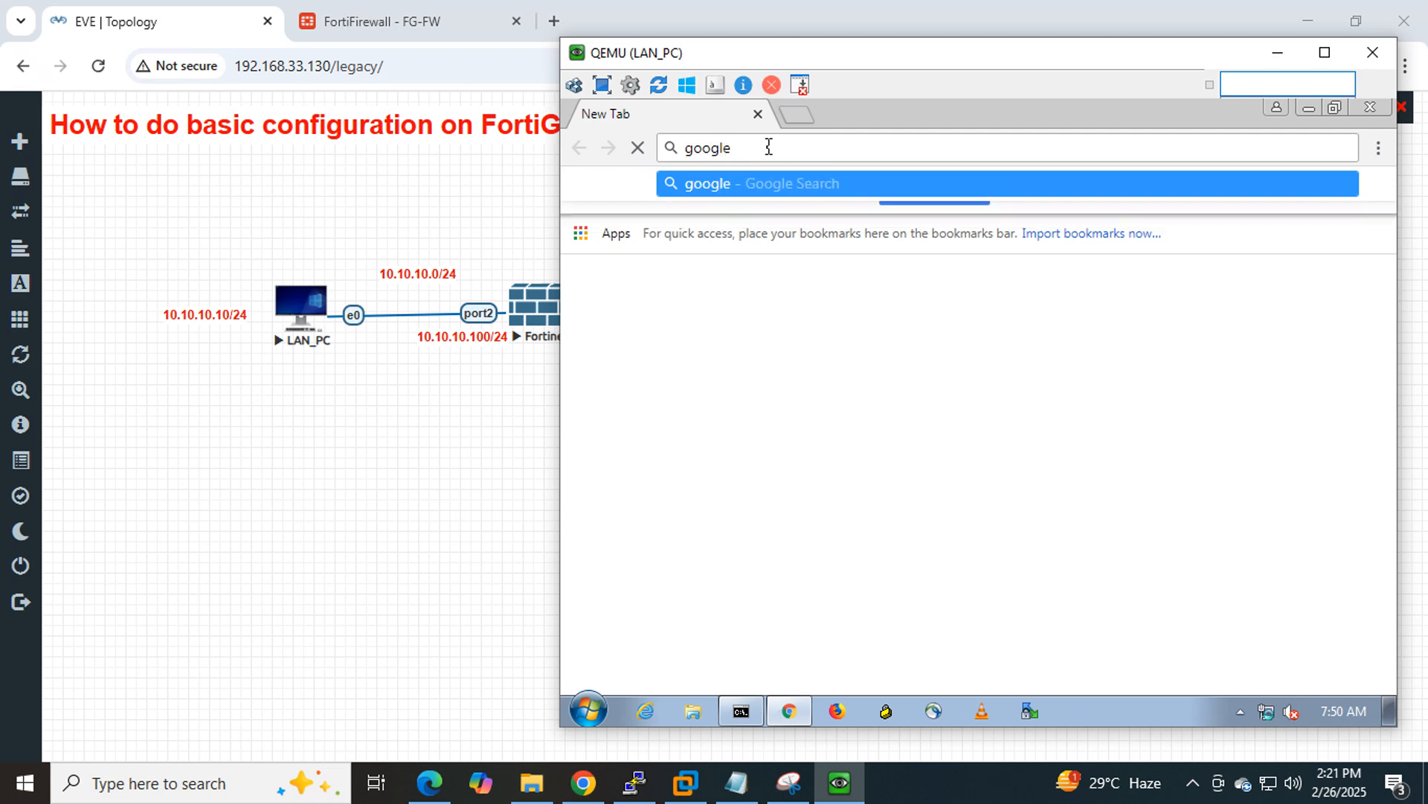
{"action": "key", "text": "ctrl+Return"}
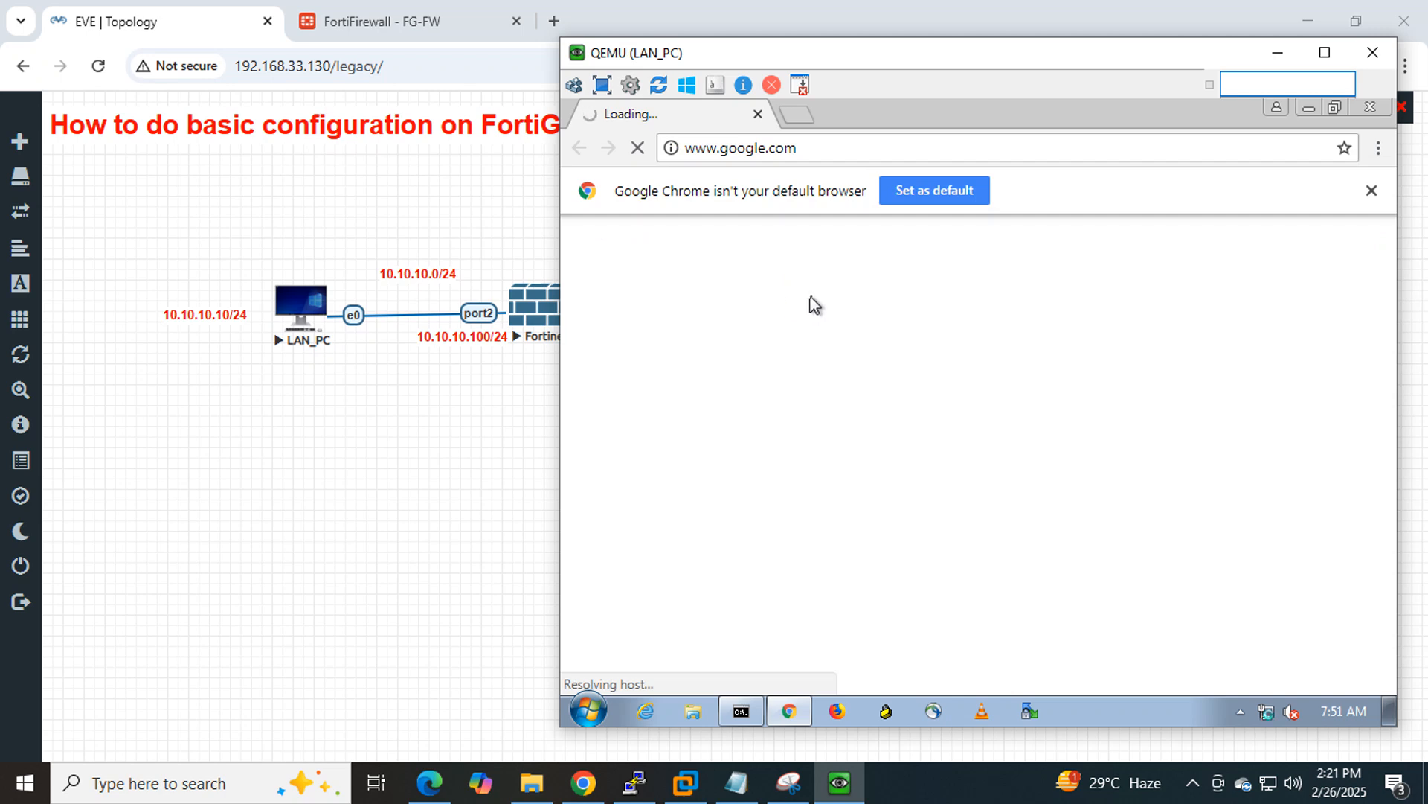
{"action": "left_click", "coordinate": [418, 24]}
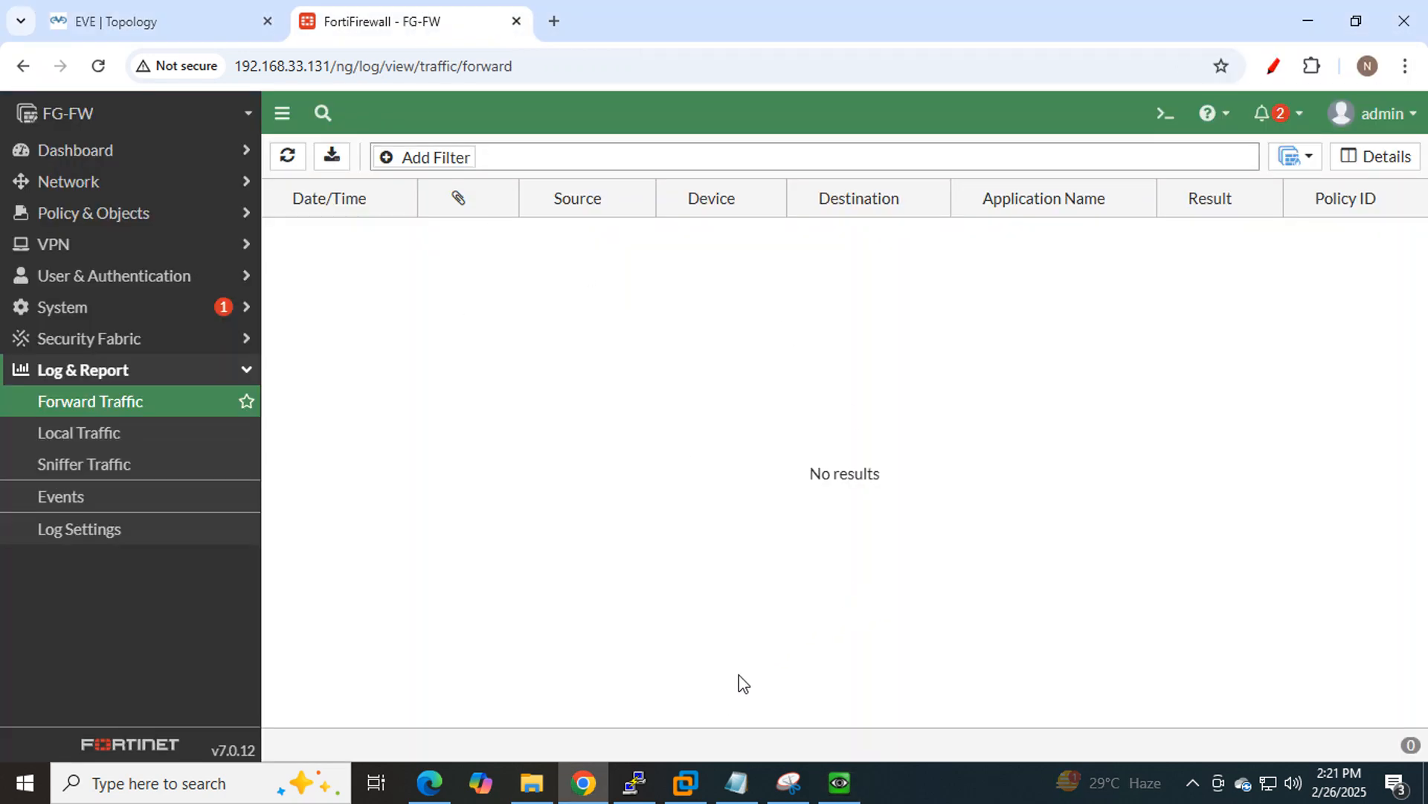
Insert a blank line after 'Routing' in the Notepad checklist.
{"action": "left_click", "coordinate": [744, 782]}
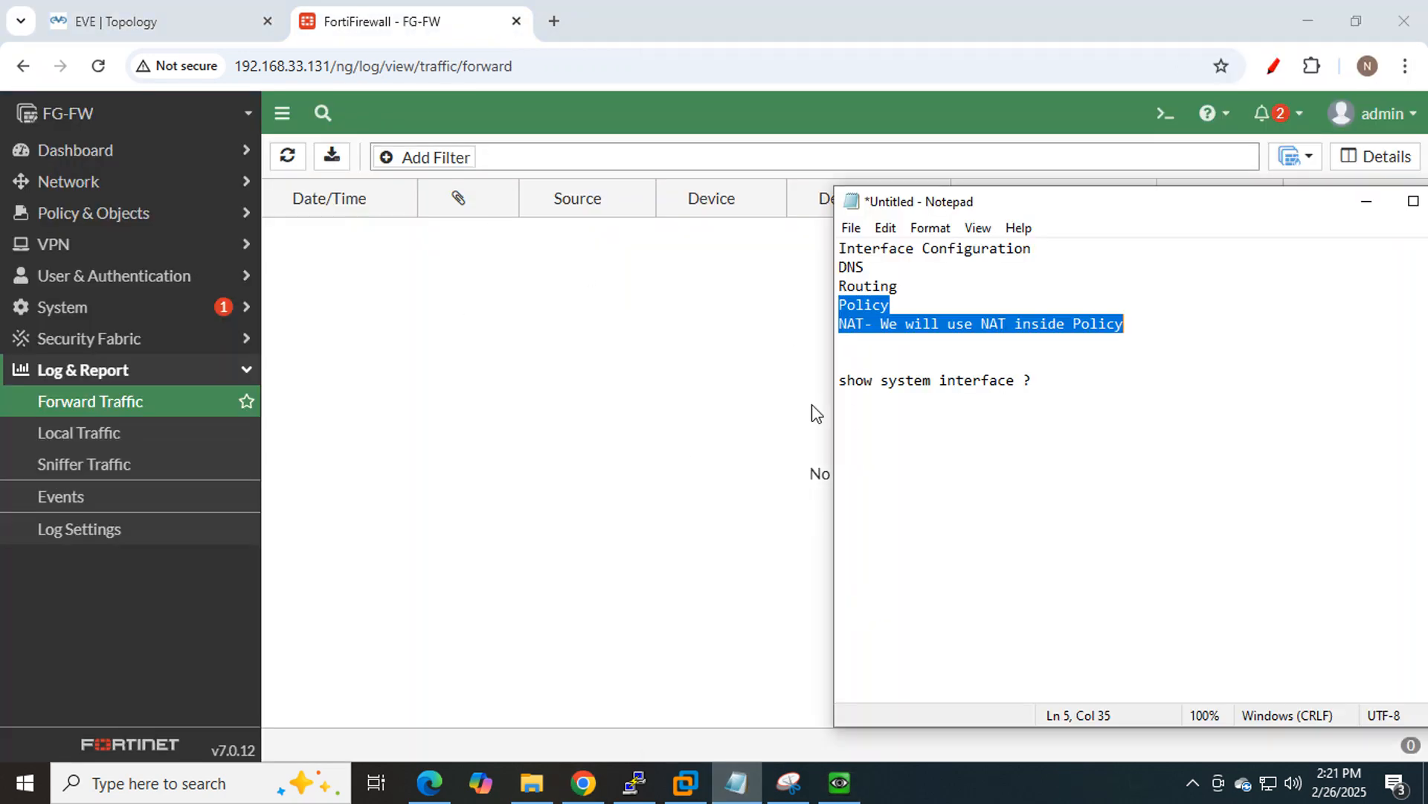
{"action": "left_click", "coordinate": [1179, 396]}
{"action": "left_click_drag", "start_coordinate": [898, 291], "coordinate": [838, 246]}
{"action": "left_click", "coordinate": [913, 290]}
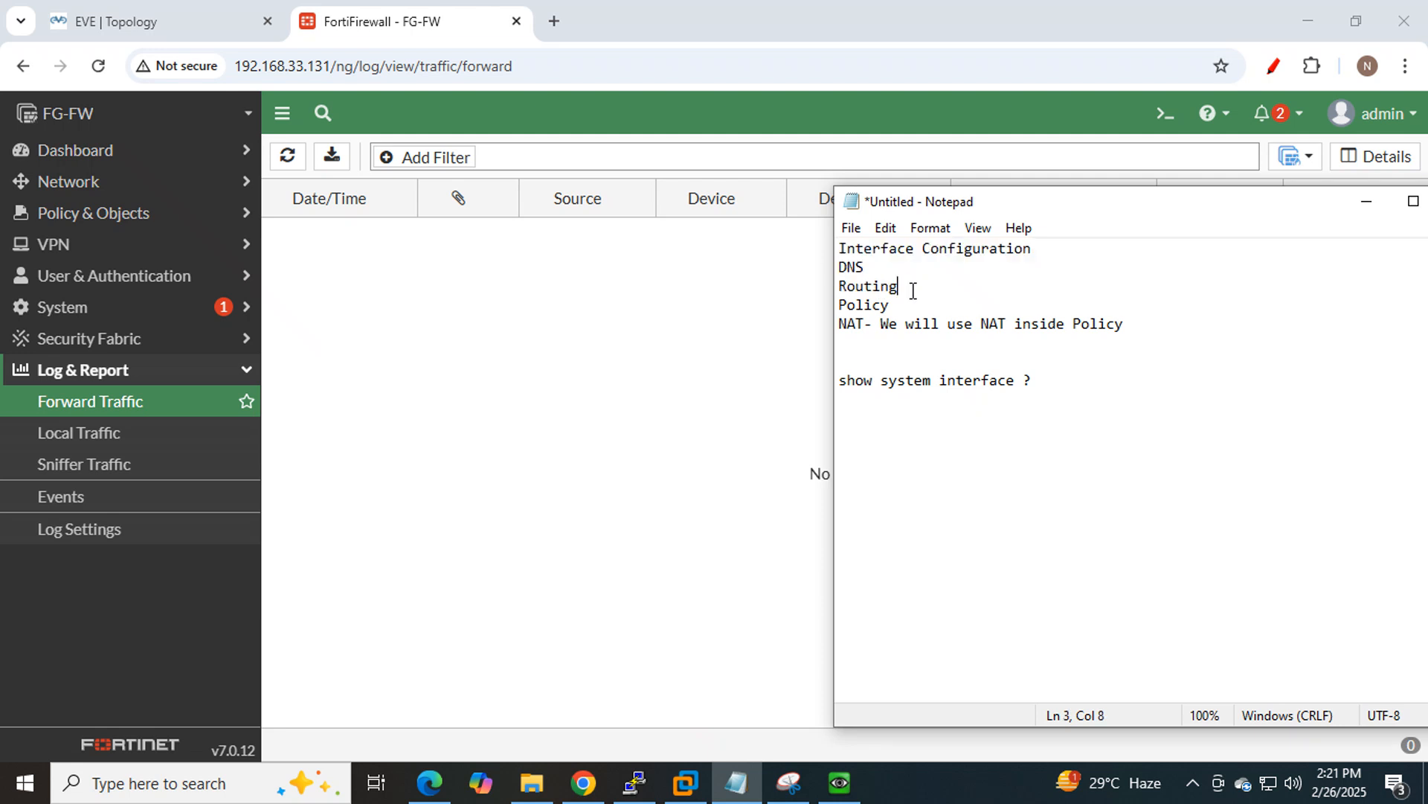
{"action": "key", "text": "Return"}
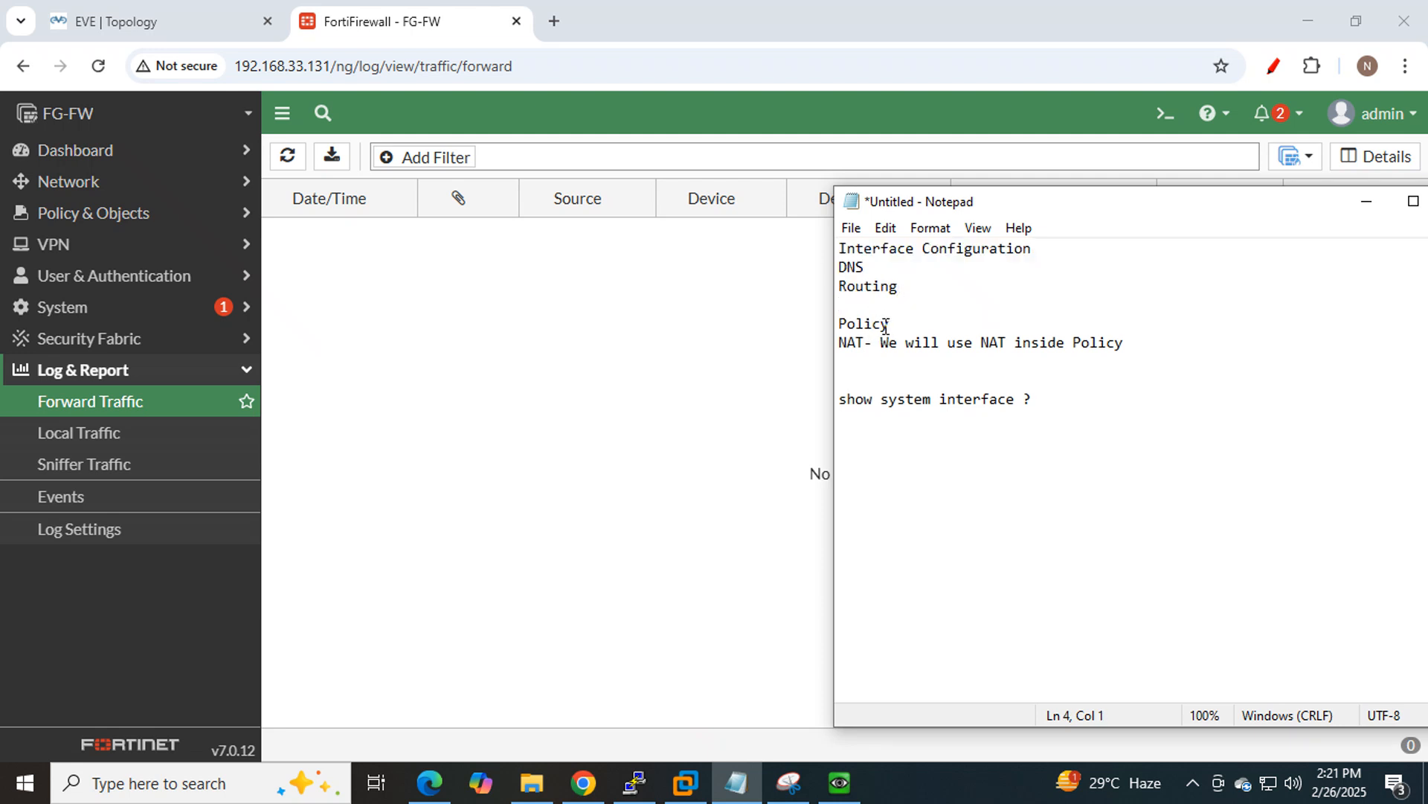
Highlight the Interface Configuration, DNS, Routing, Policy and NAT notes while explaining them.
{"action": "mouse_move", "coordinate": [891, 325]}
{"action": "left_mouse_down"}
{"action": "mouse_move", "coordinate": [843, 322]}
{"action": "mouse_move", "coordinate": [891, 343]}
{"action": "left_mouse_up"}
{"action": "left_click_drag", "start_coordinate": [1145, 347], "coordinate": [833, 322]}
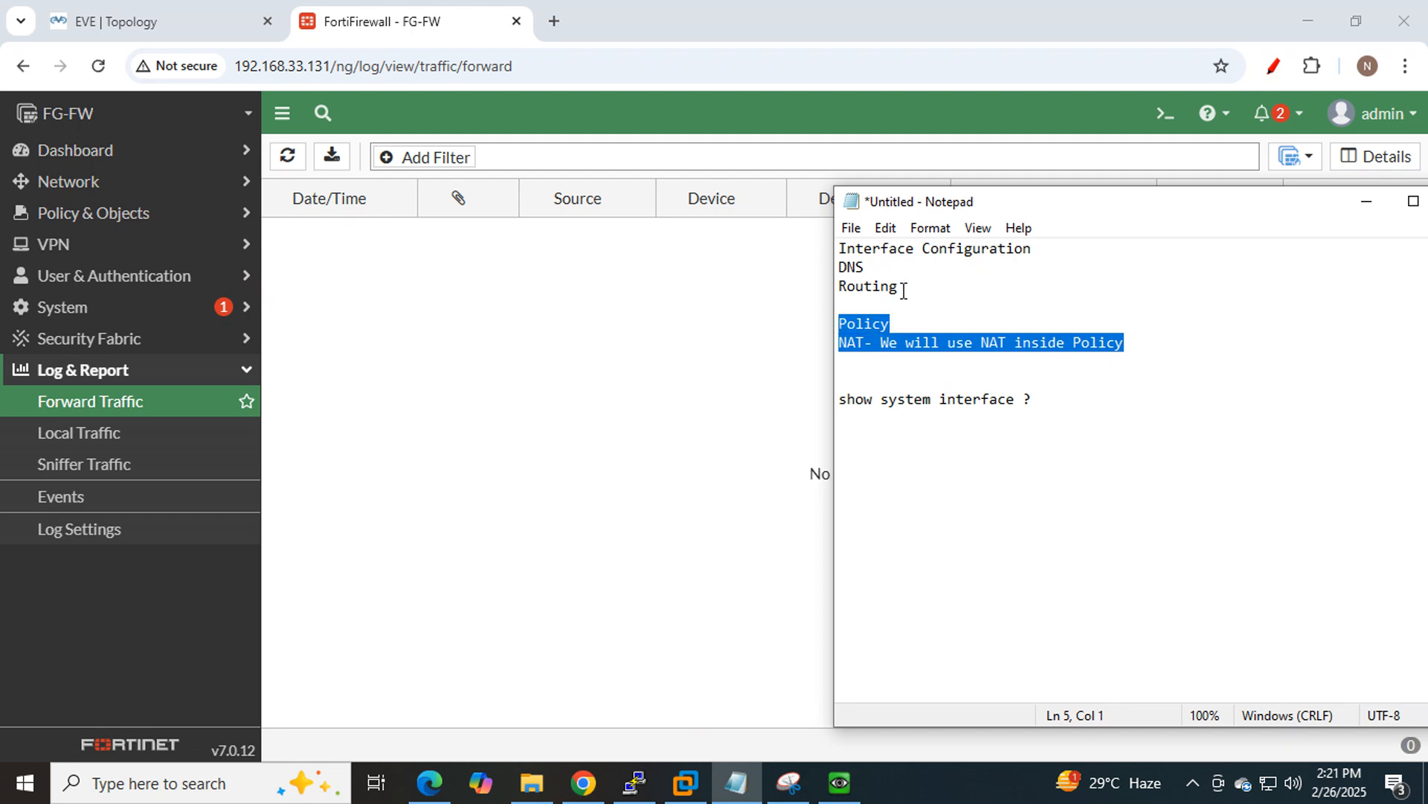
{"action": "left_click_drag", "start_coordinate": [903, 289], "coordinate": [832, 243]}
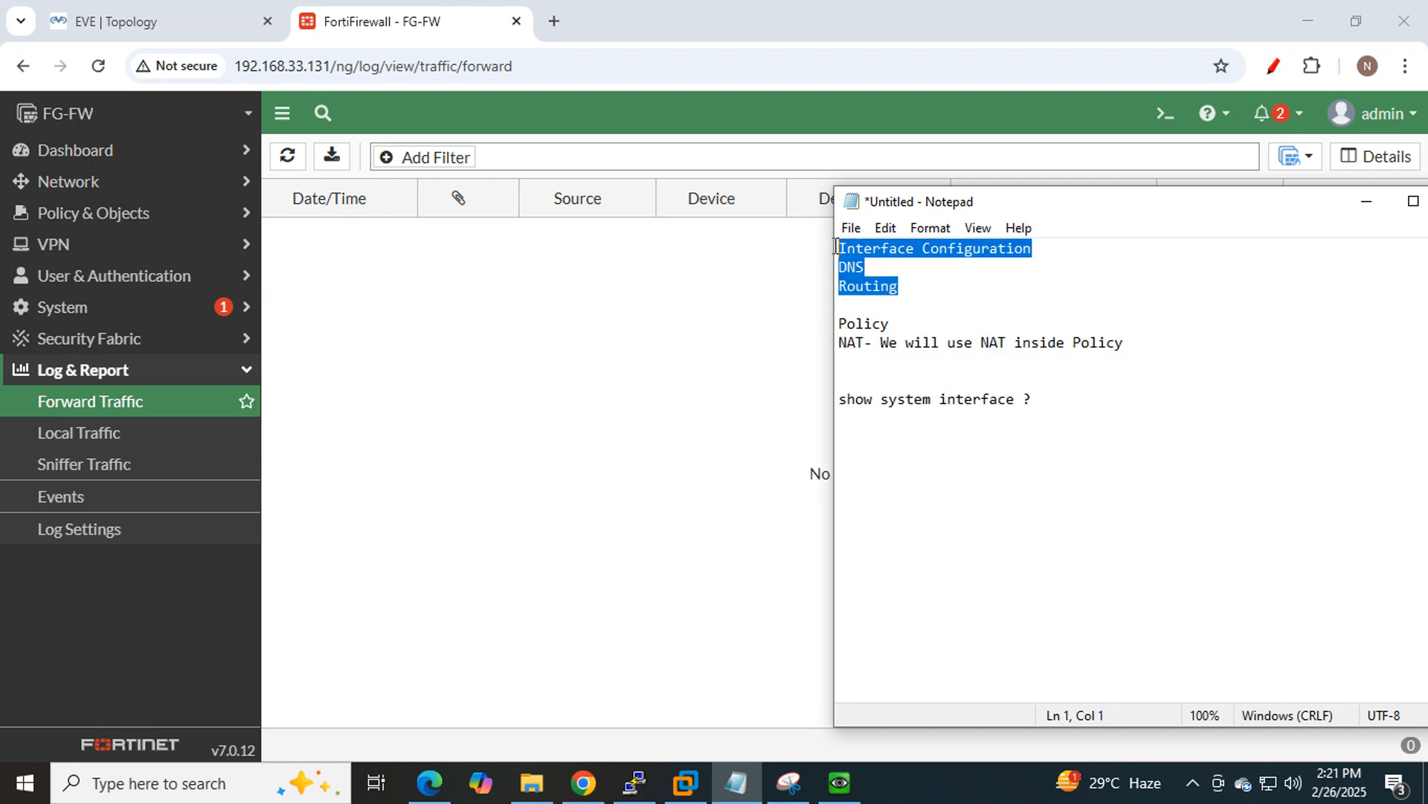
{"action": "left_click", "coordinate": [928, 286]}
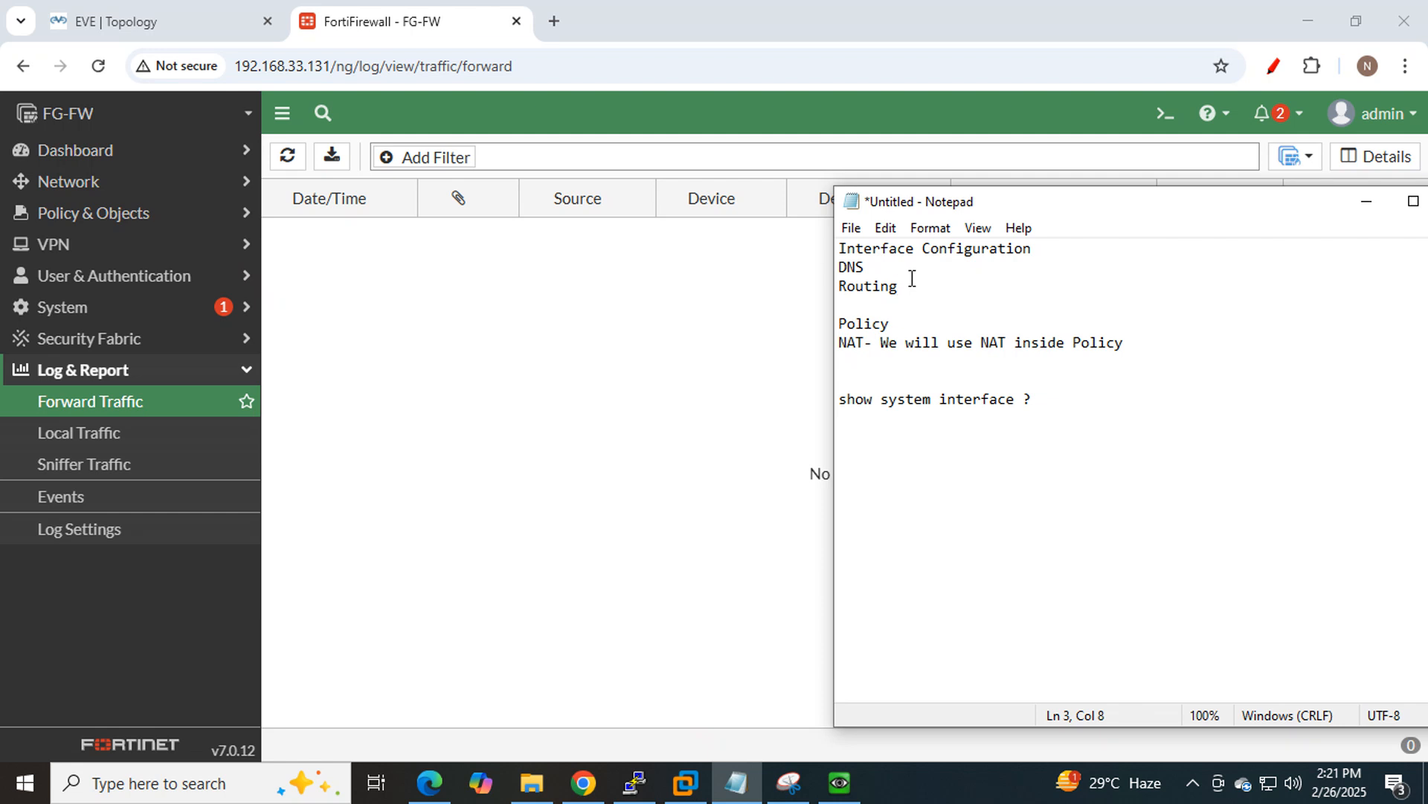
{"action": "left_click_drag", "start_coordinate": [910, 291], "coordinate": [839, 267]}
{"action": "left_click_drag", "start_coordinate": [839, 326], "coordinate": [921, 337]}
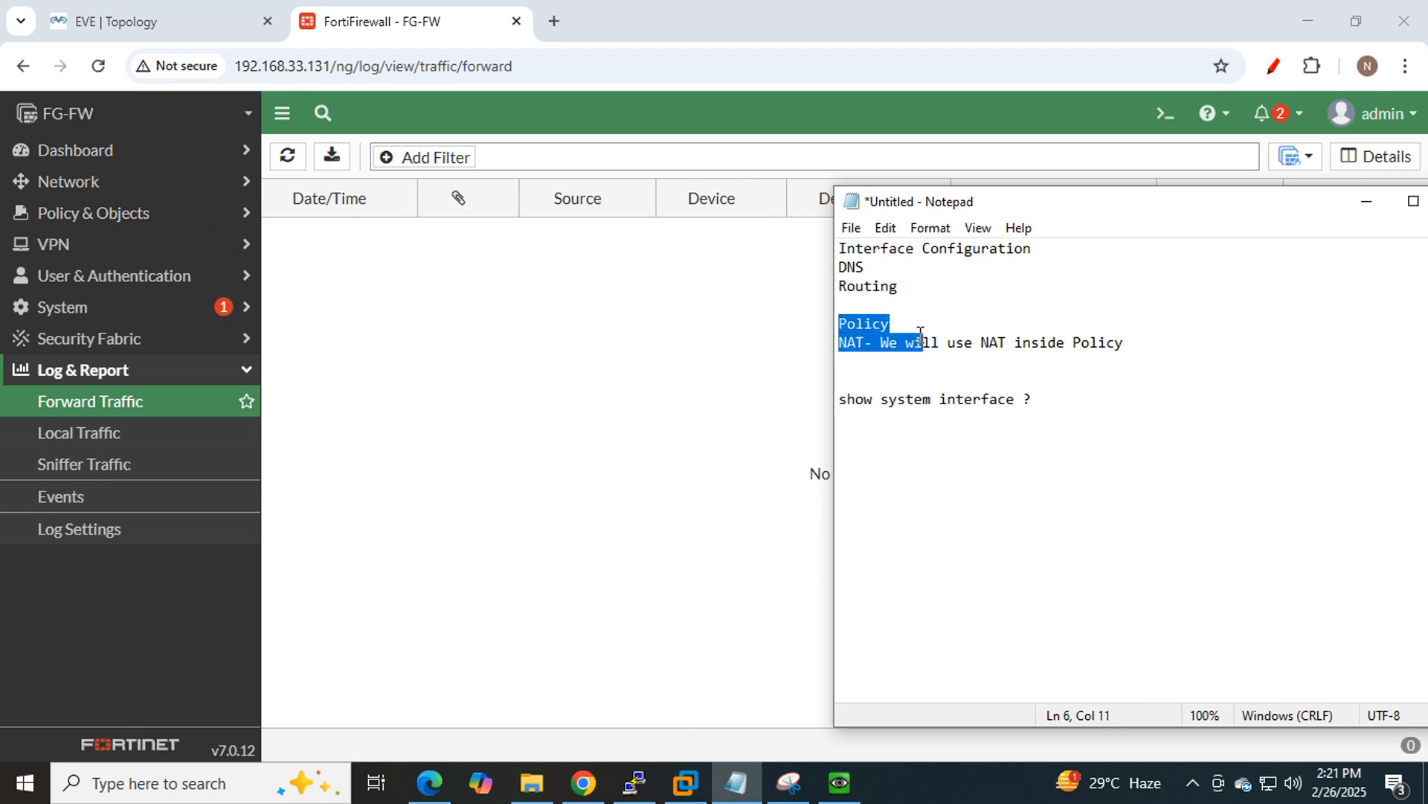
{"action": "left_click", "coordinate": [1040, 303]}
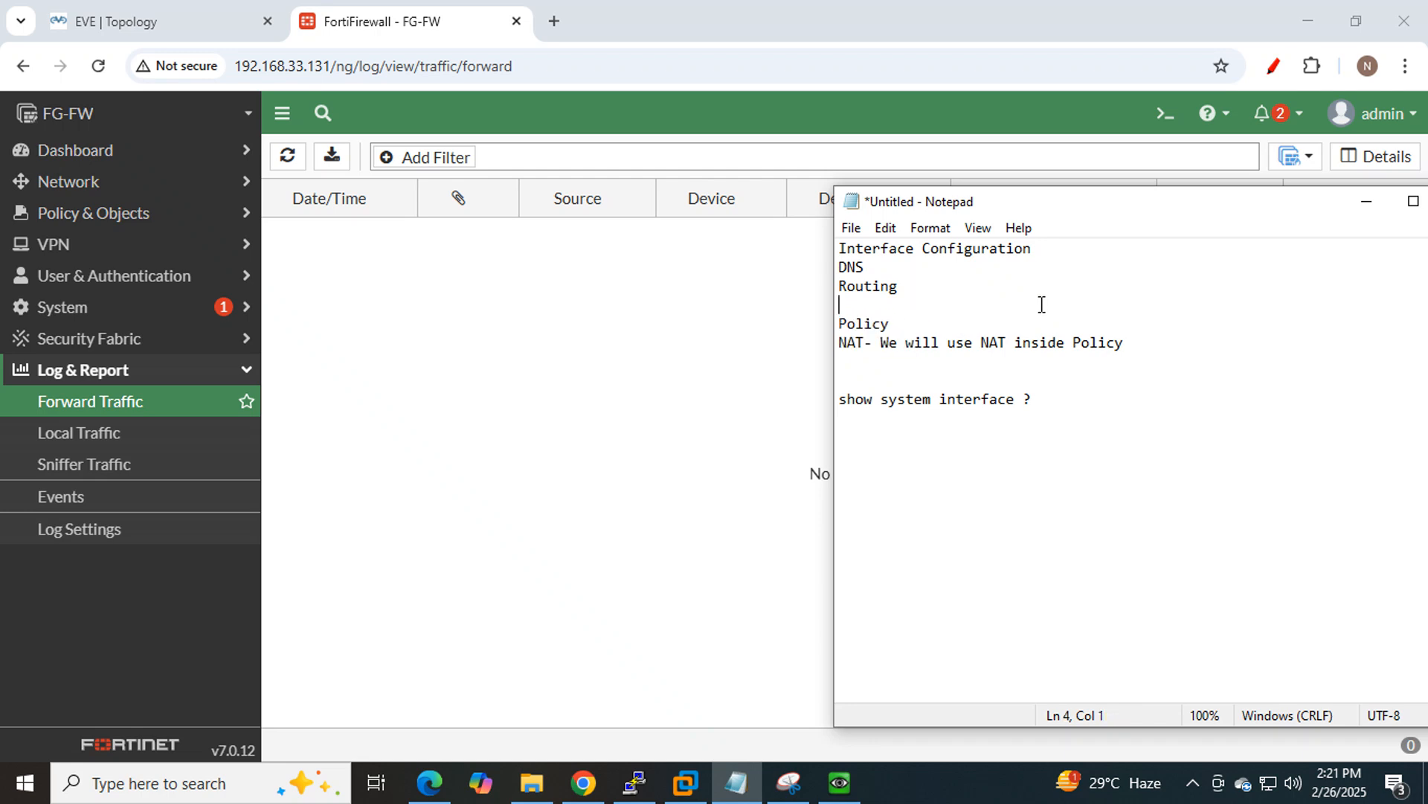
{"action": "left_click", "coordinate": [838, 324]}
{"action": "left_click_drag", "start_coordinate": [838, 324], "coordinate": [1124, 349]}
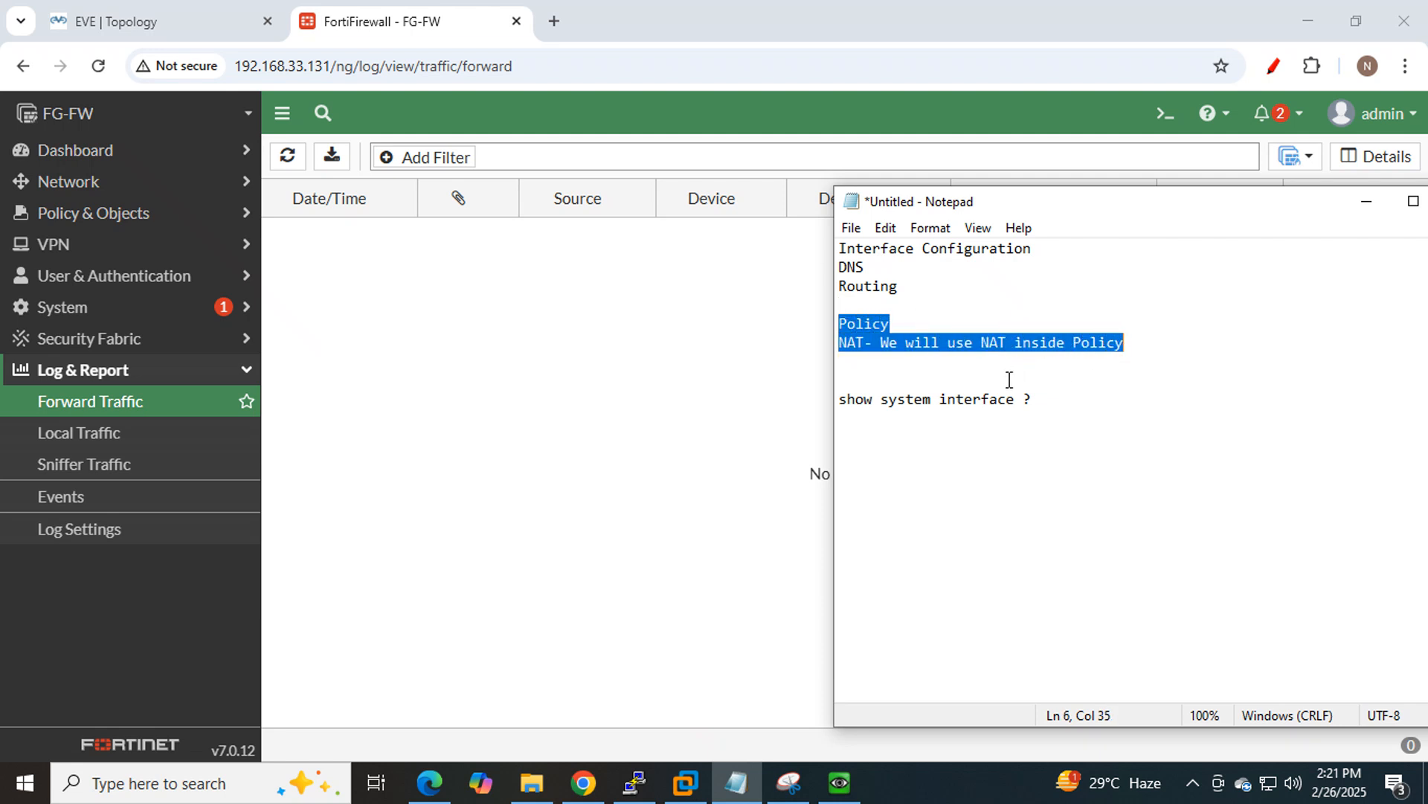
{"action": "left_click", "coordinate": [1052, 359]}
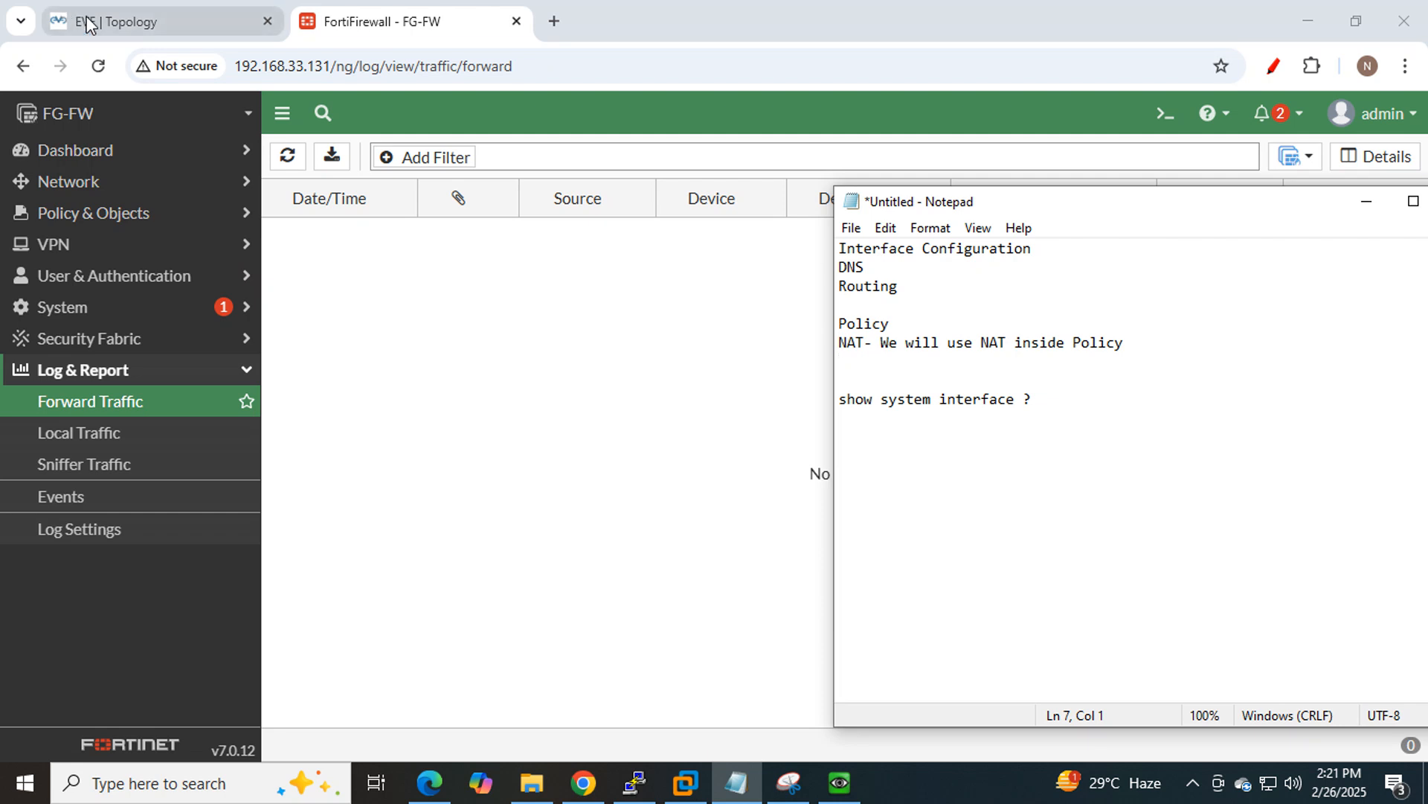
Minimize the LAN PC console and select the word 'Policy' in the notes.
{"action": "left_click", "coordinate": [825, 795]}
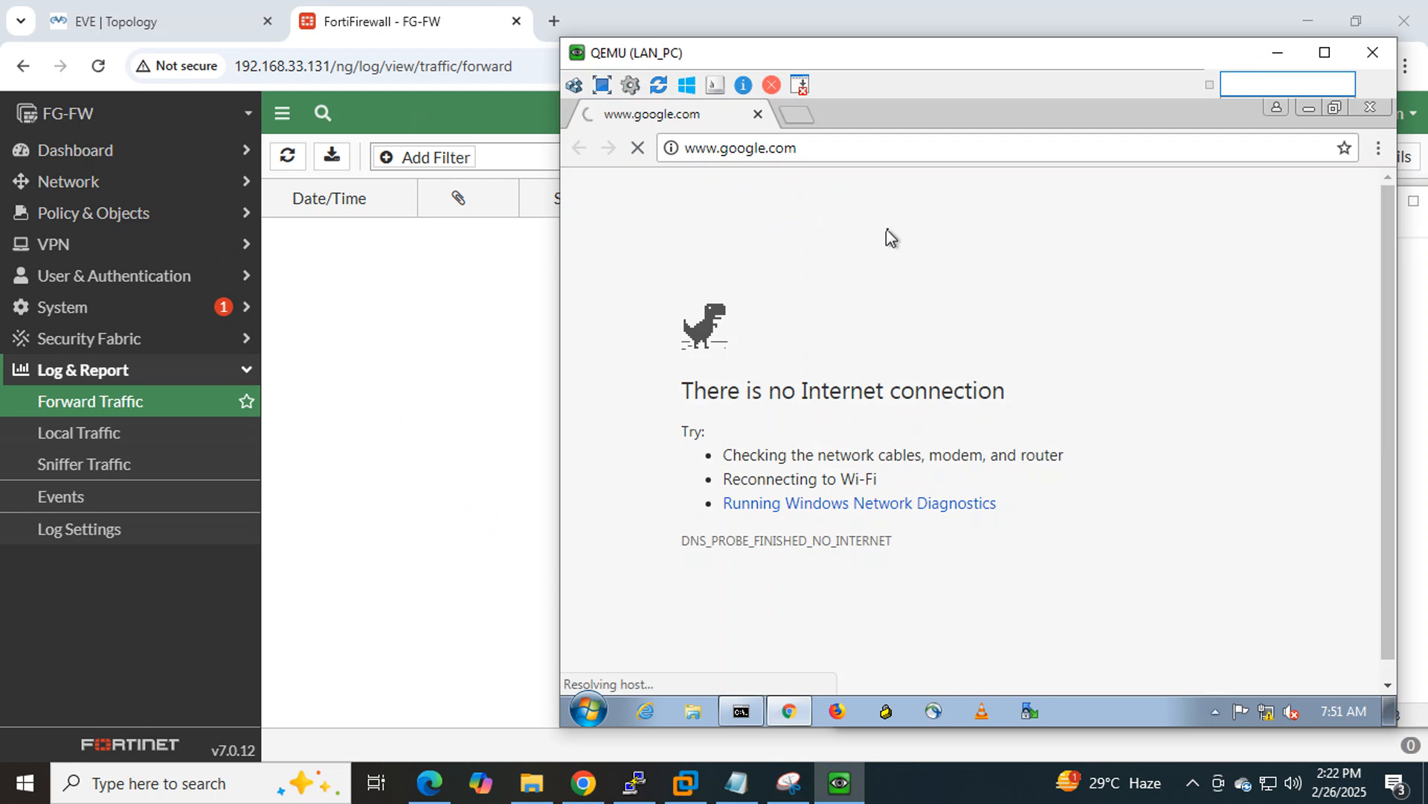
{"action": "left_click", "coordinate": [1285, 60]}
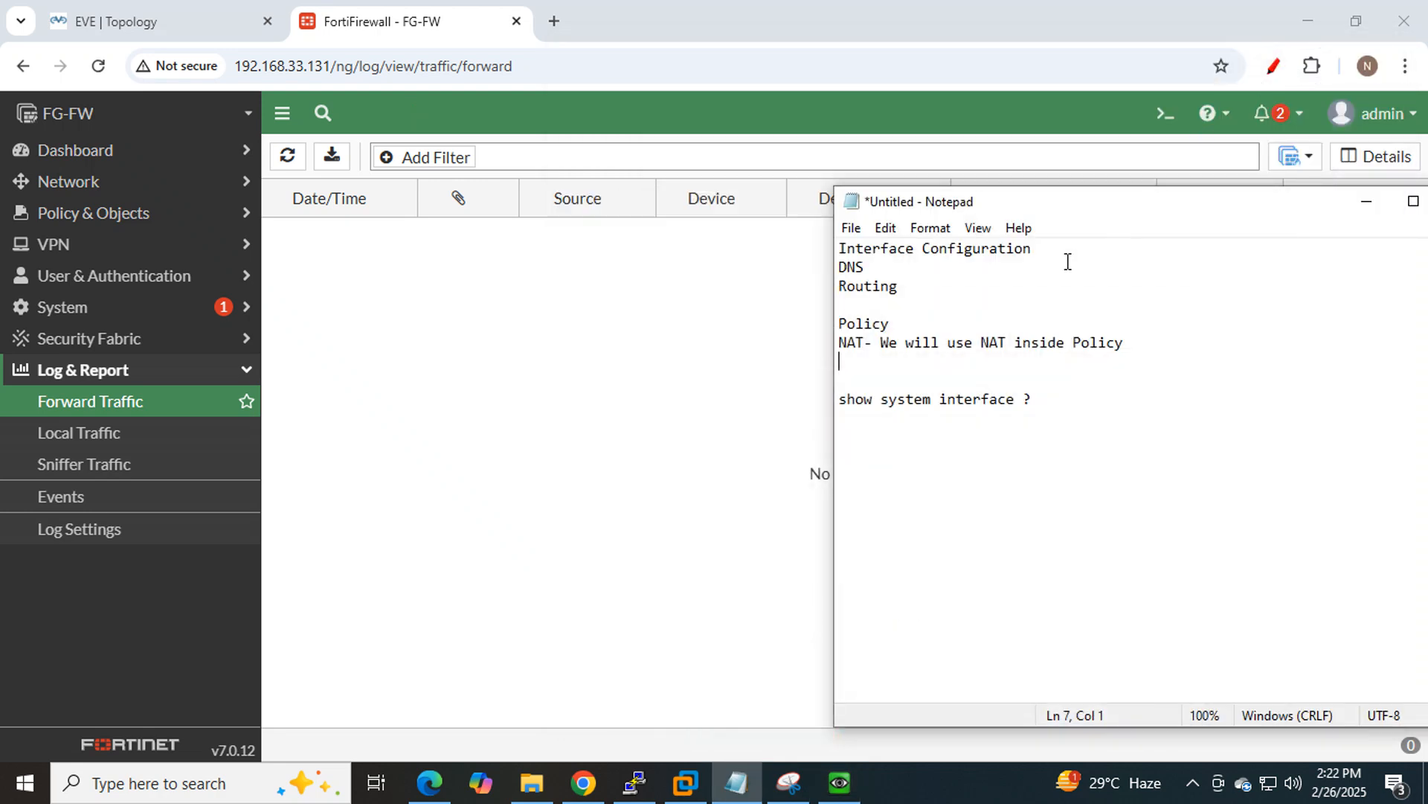
{"action": "left_click", "coordinate": [892, 327]}
{"action": "left_click_drag", "start_coordinate": [890, 324], "coordinate": [839, 324]}
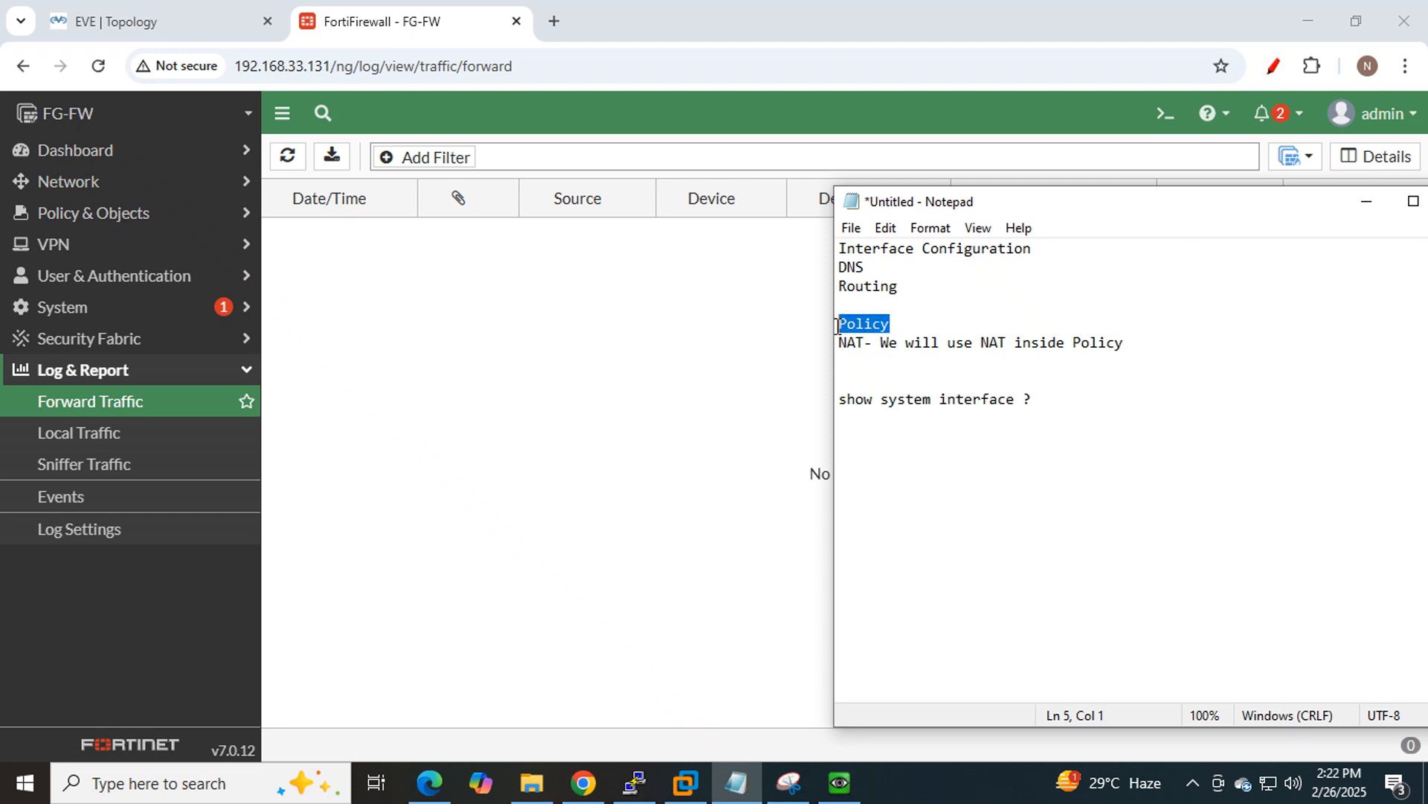
Open the Firewall Policy list and expand Implicit to show Implicit Deny with 14.98 kB.
{"action": "left_click", "coordinate": [164, 218]}
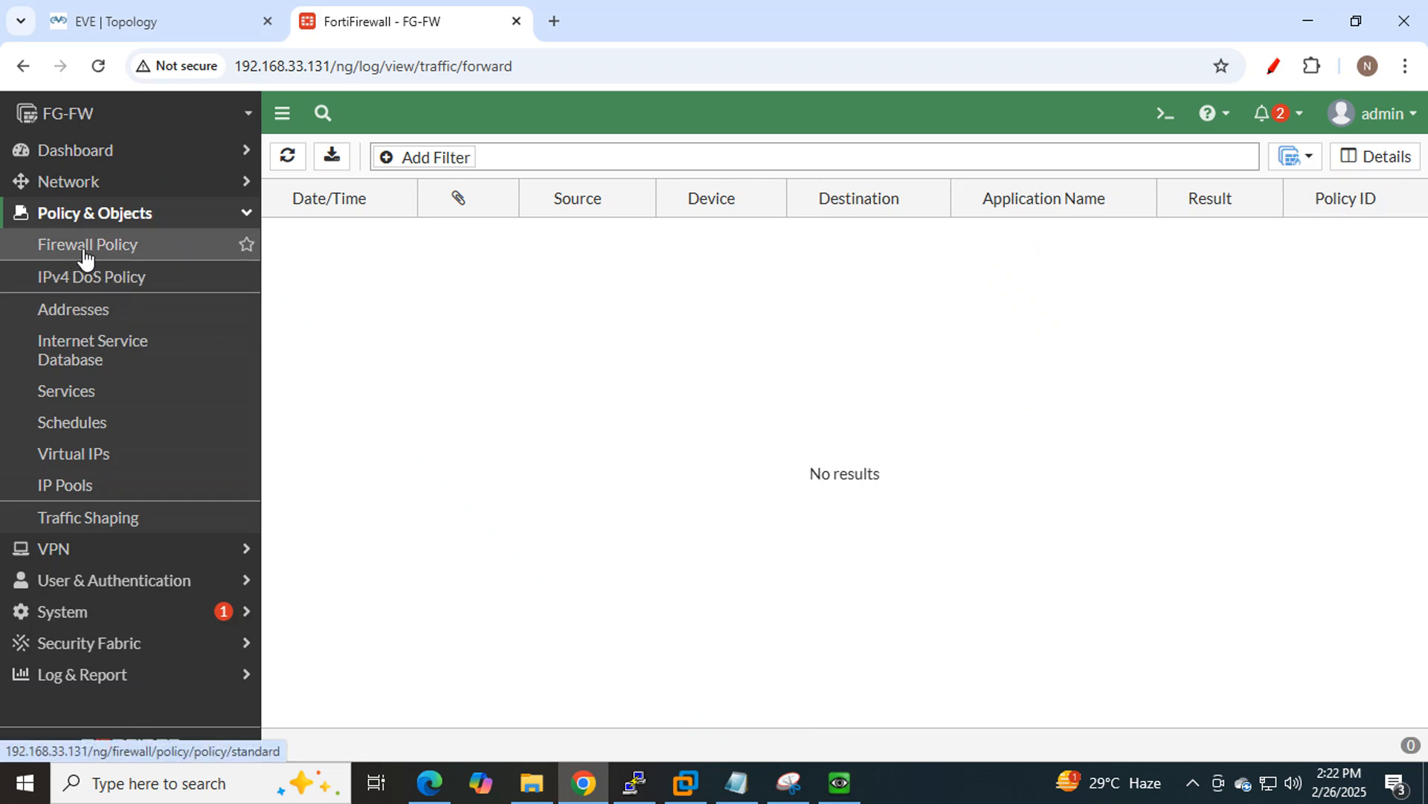
{"action": "left_click", "coordinate": [133, 256]}
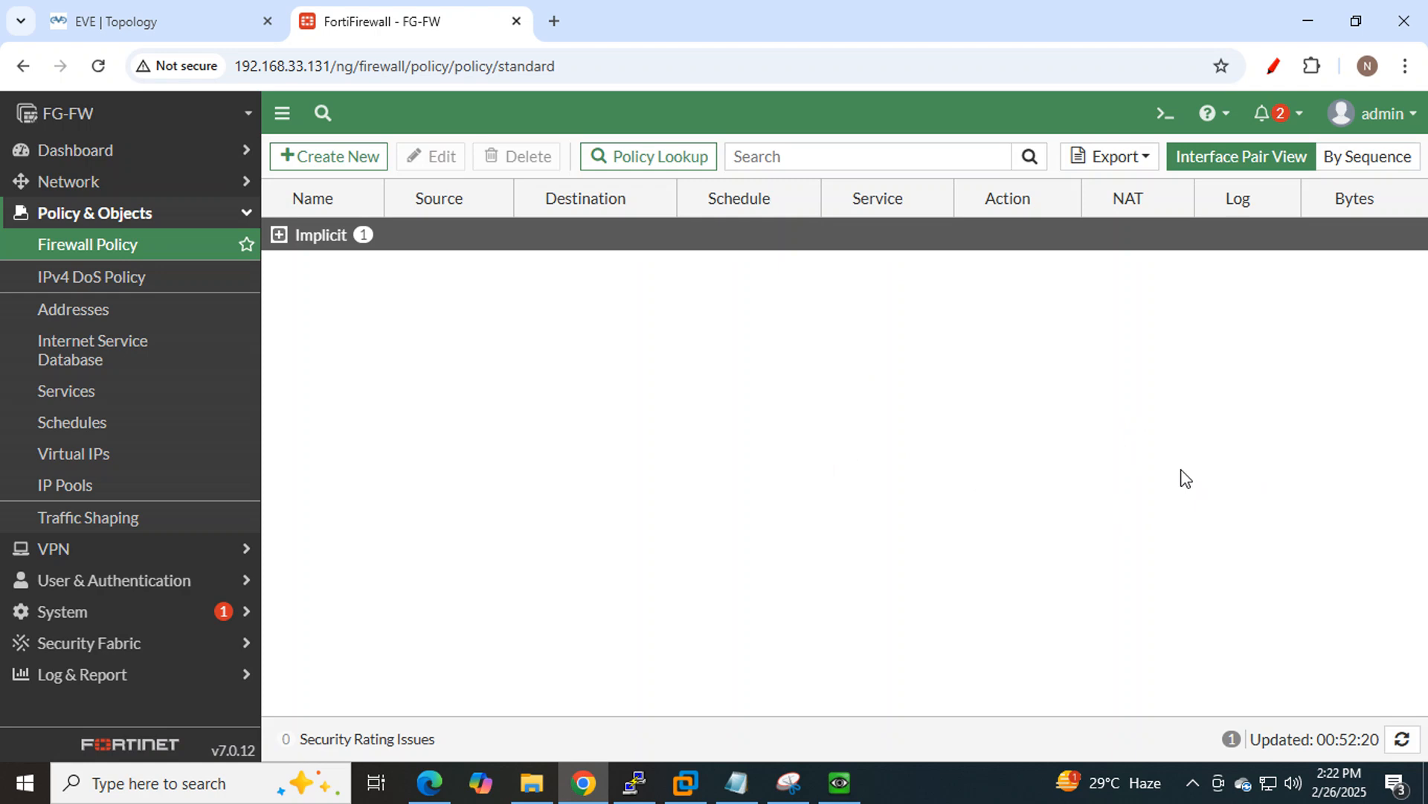
{"action": "left_click", "coordinate": [301, 238]}
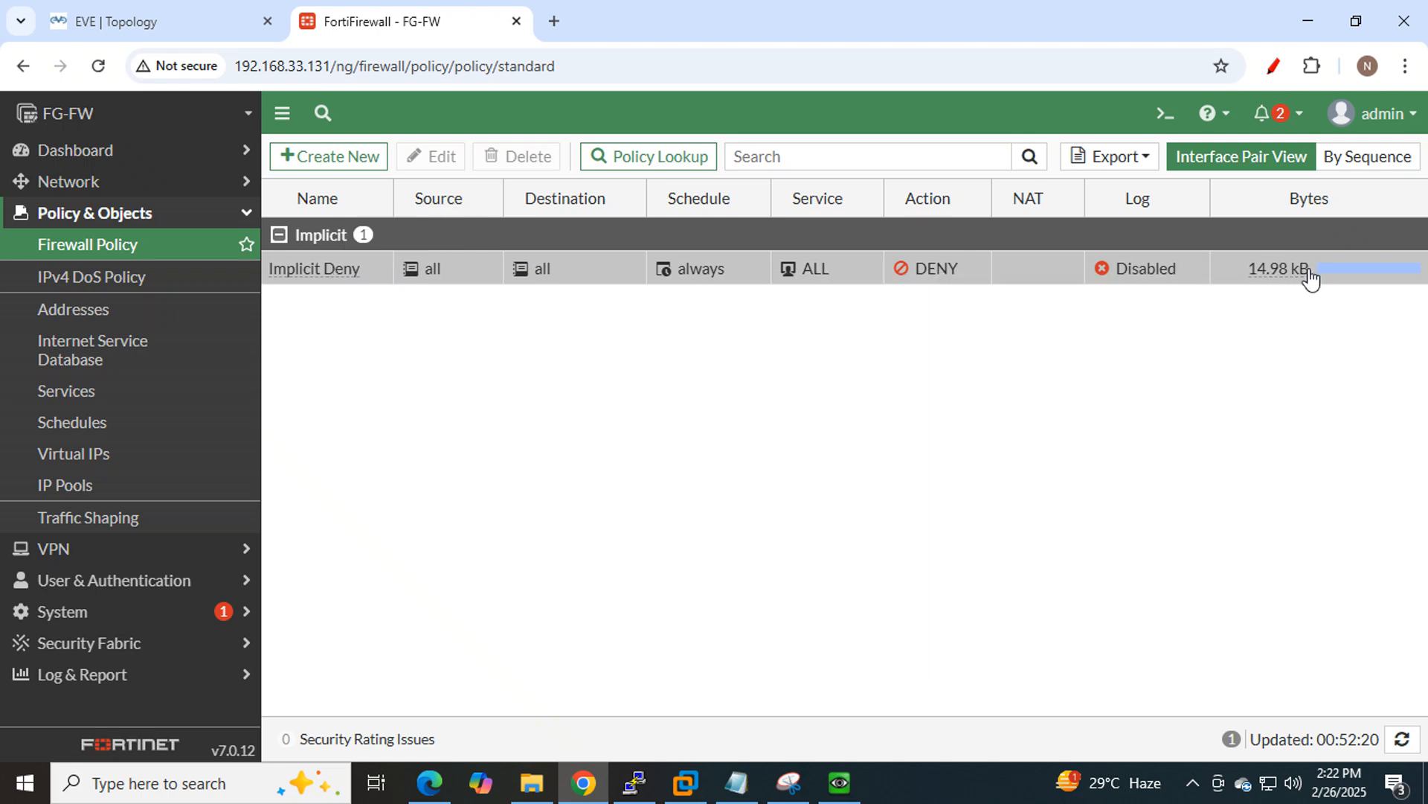
{"action": "mouse_move", "coordinate": [1294, 275]}
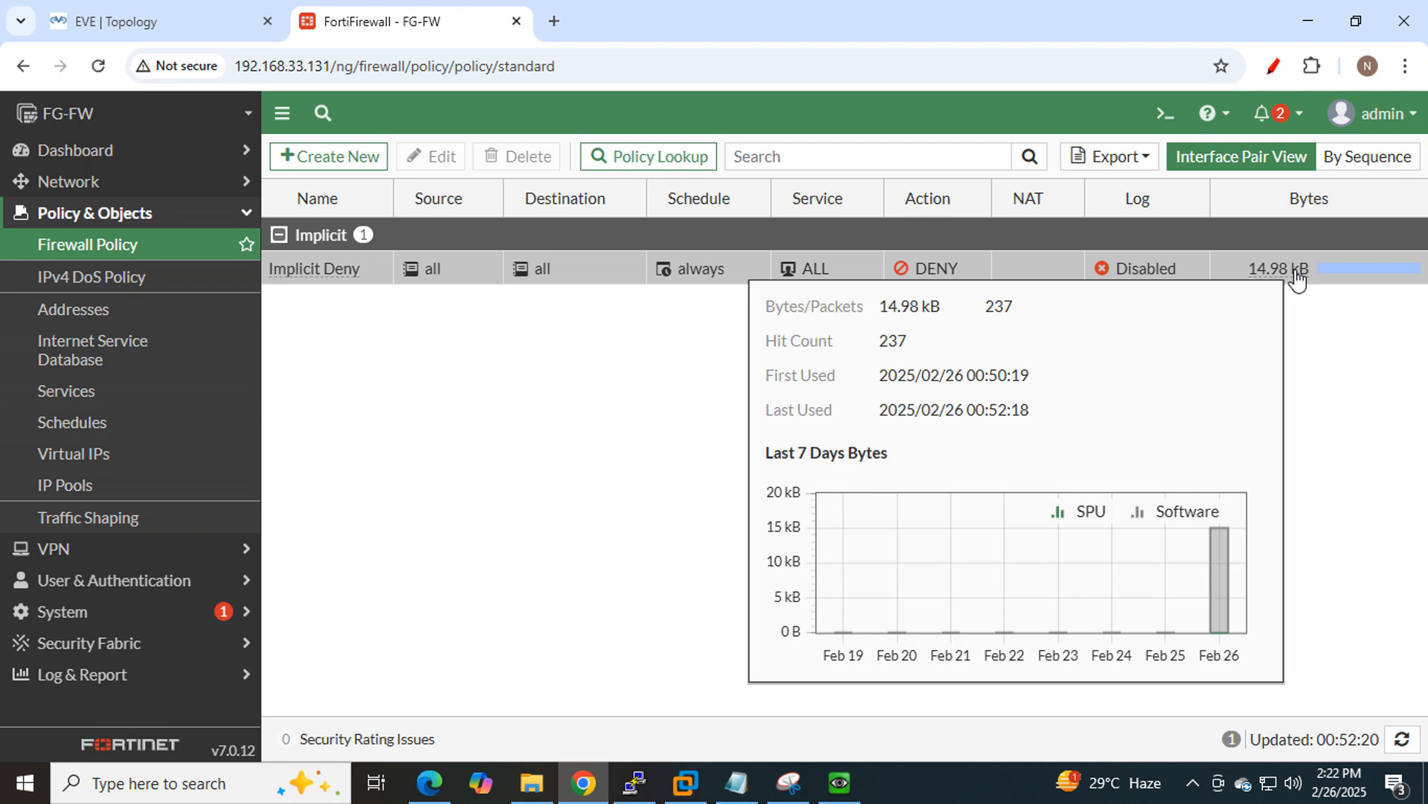
Check the LAN PC's ping to 8.8.8.8 and the topology, confirming there's still no Internet.
{"action": "left_click", "coordinate": [839, 782]}
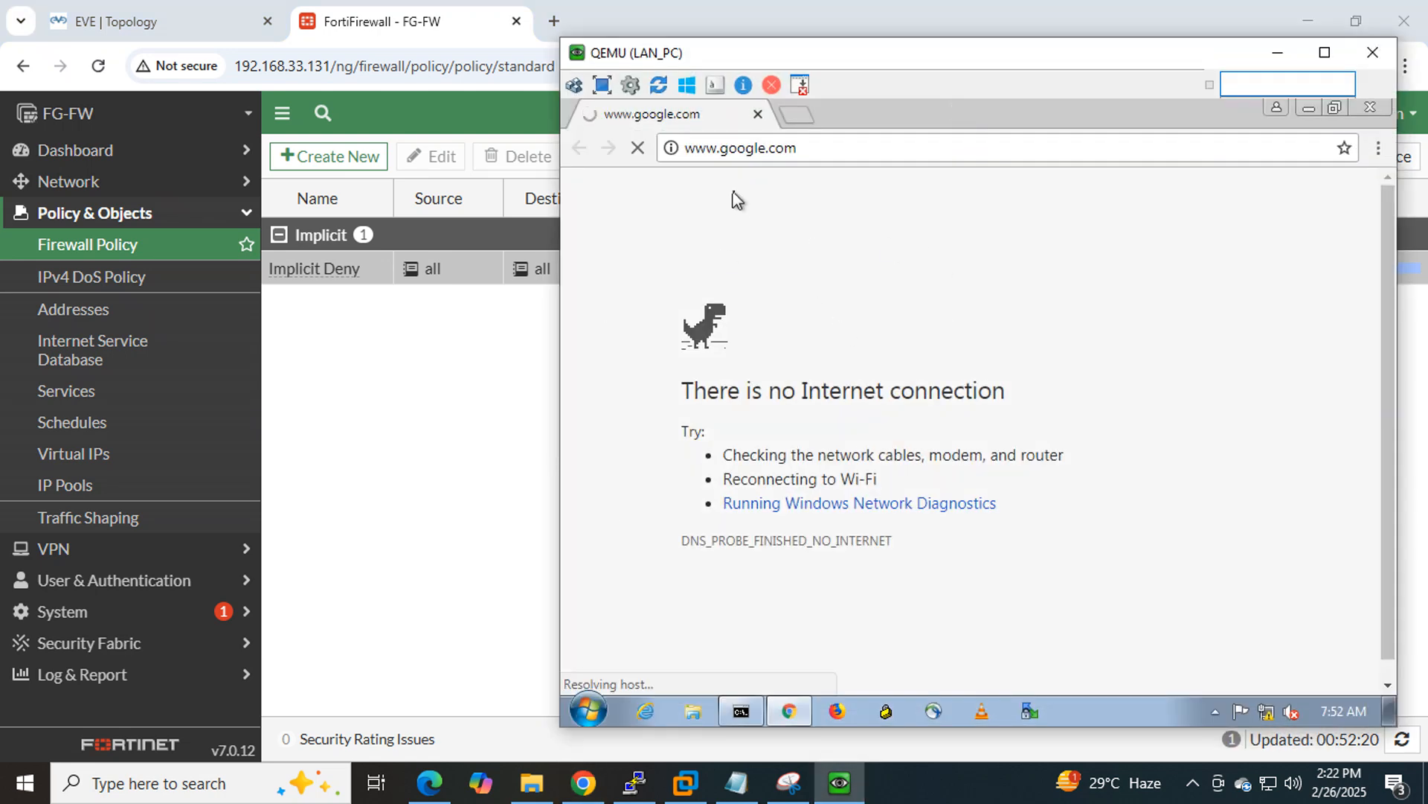
{"action": "left_click", "coordinate": [1276, 51]}
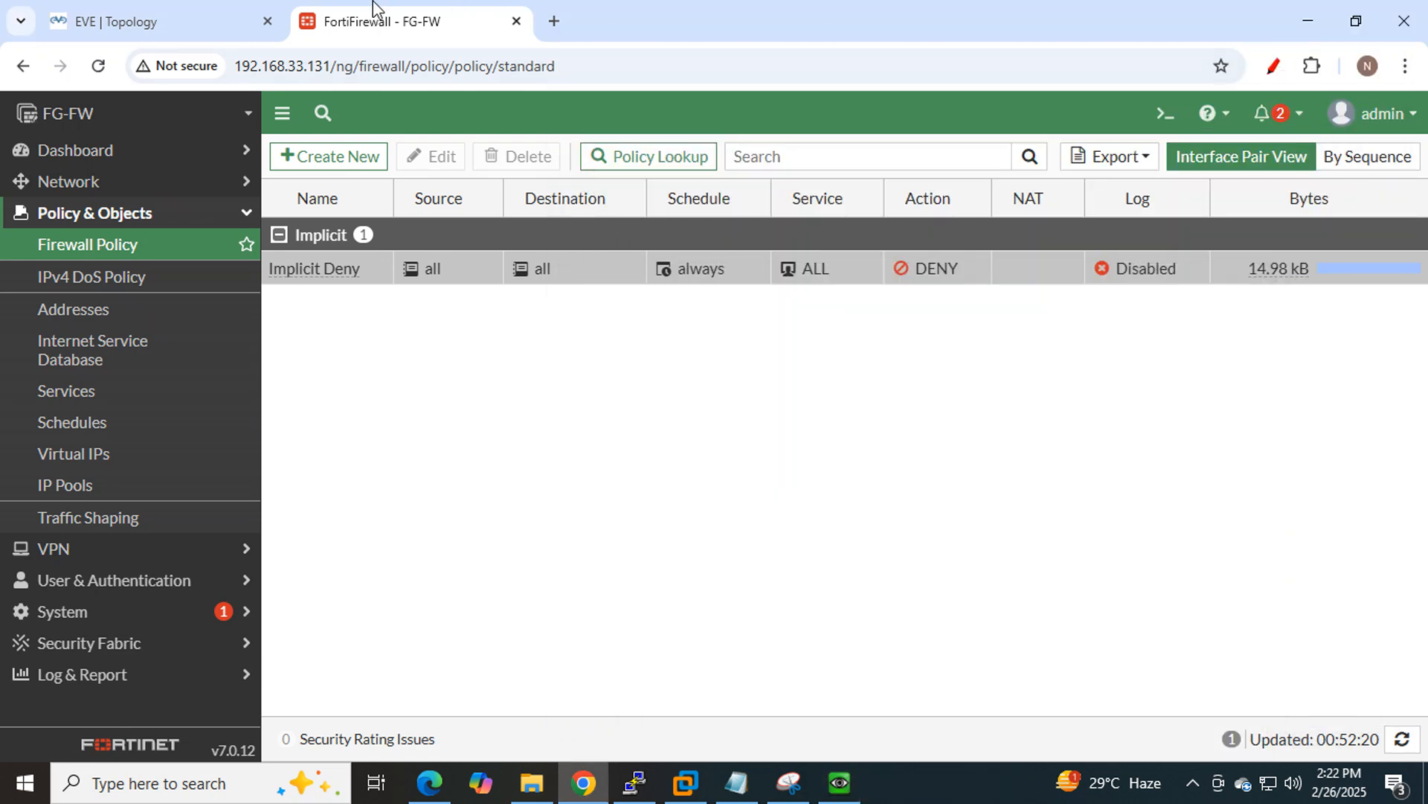
{"action": "left_click", "coordinate": [208, 14]}
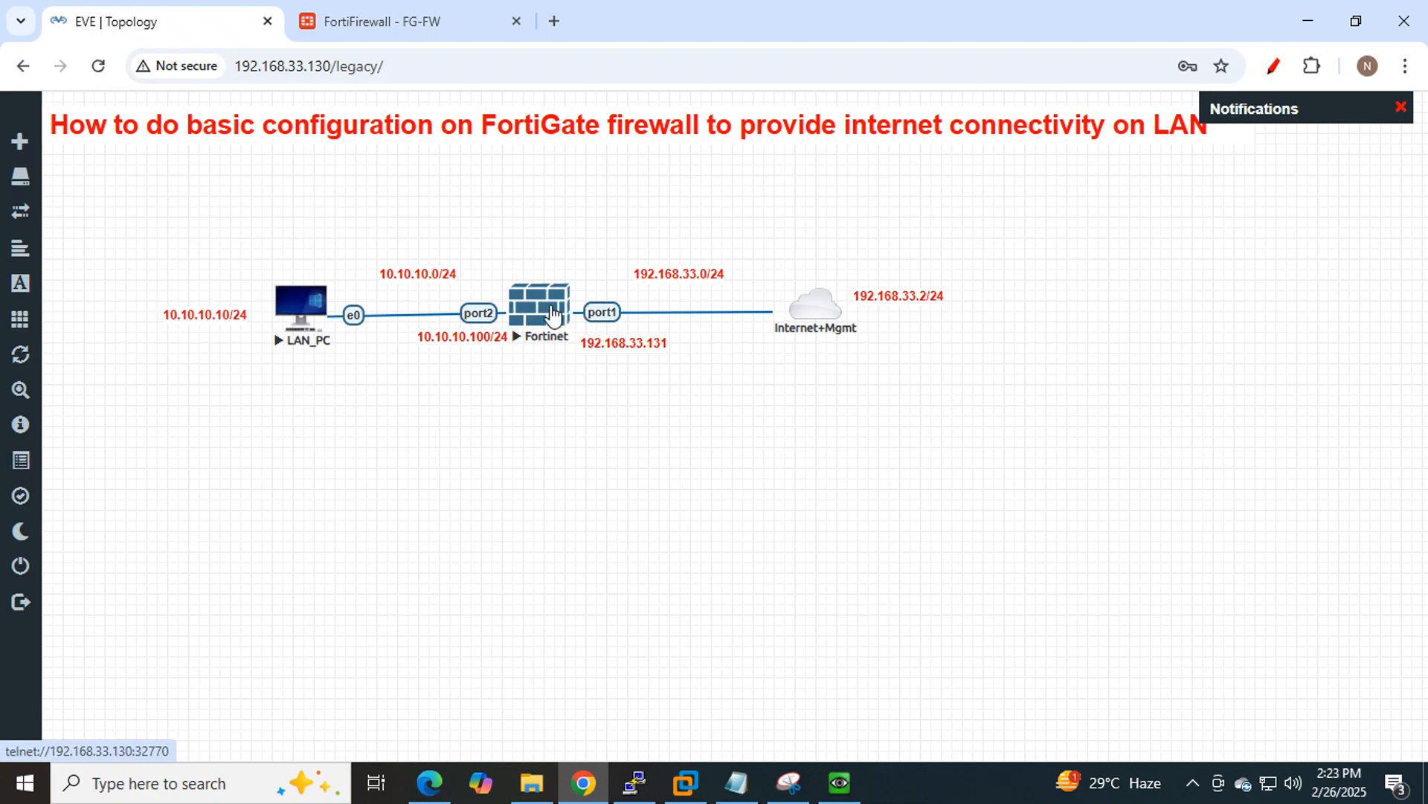
{"action": "left_click", "coordinate": [386, 24]}
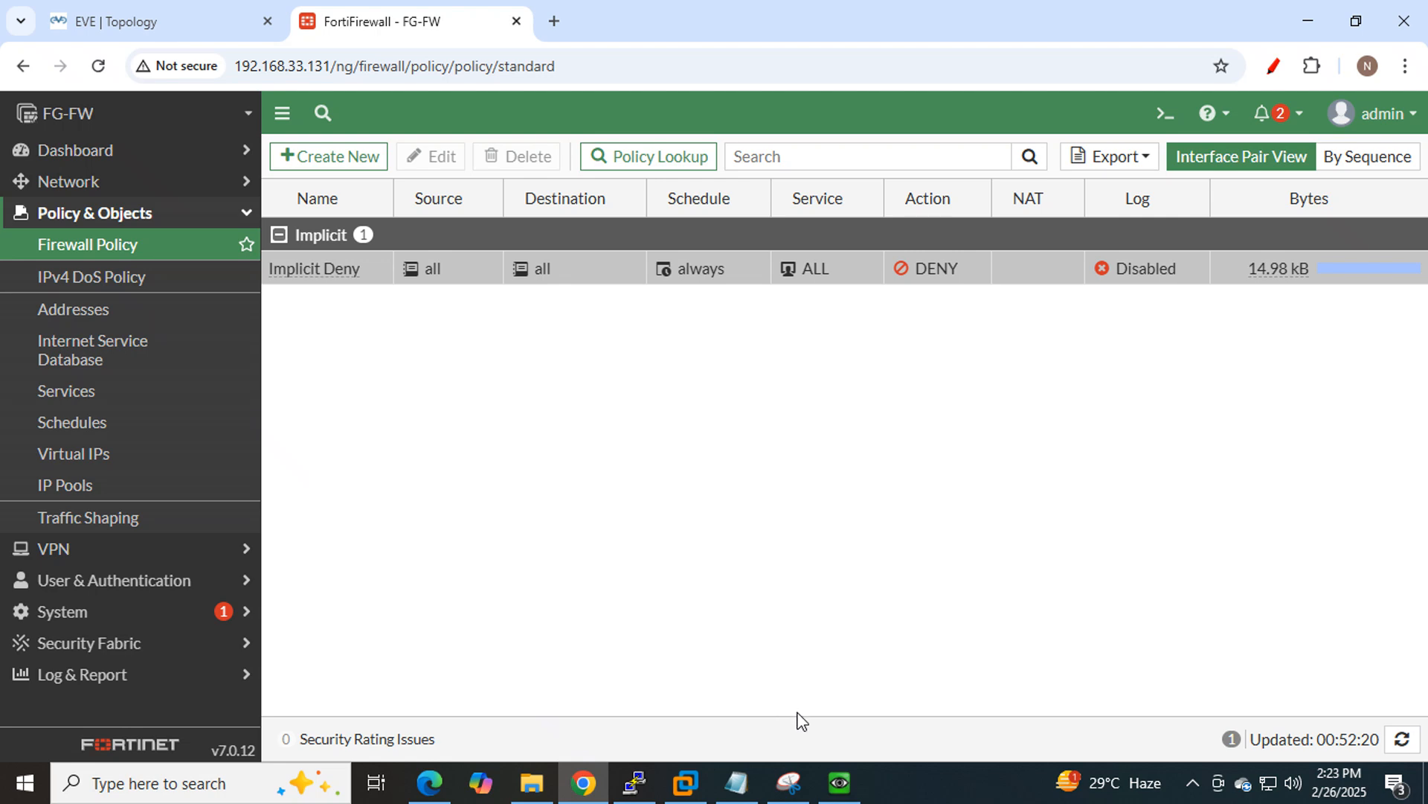
{"action": "left_click", "coordinate": [840, 782]}
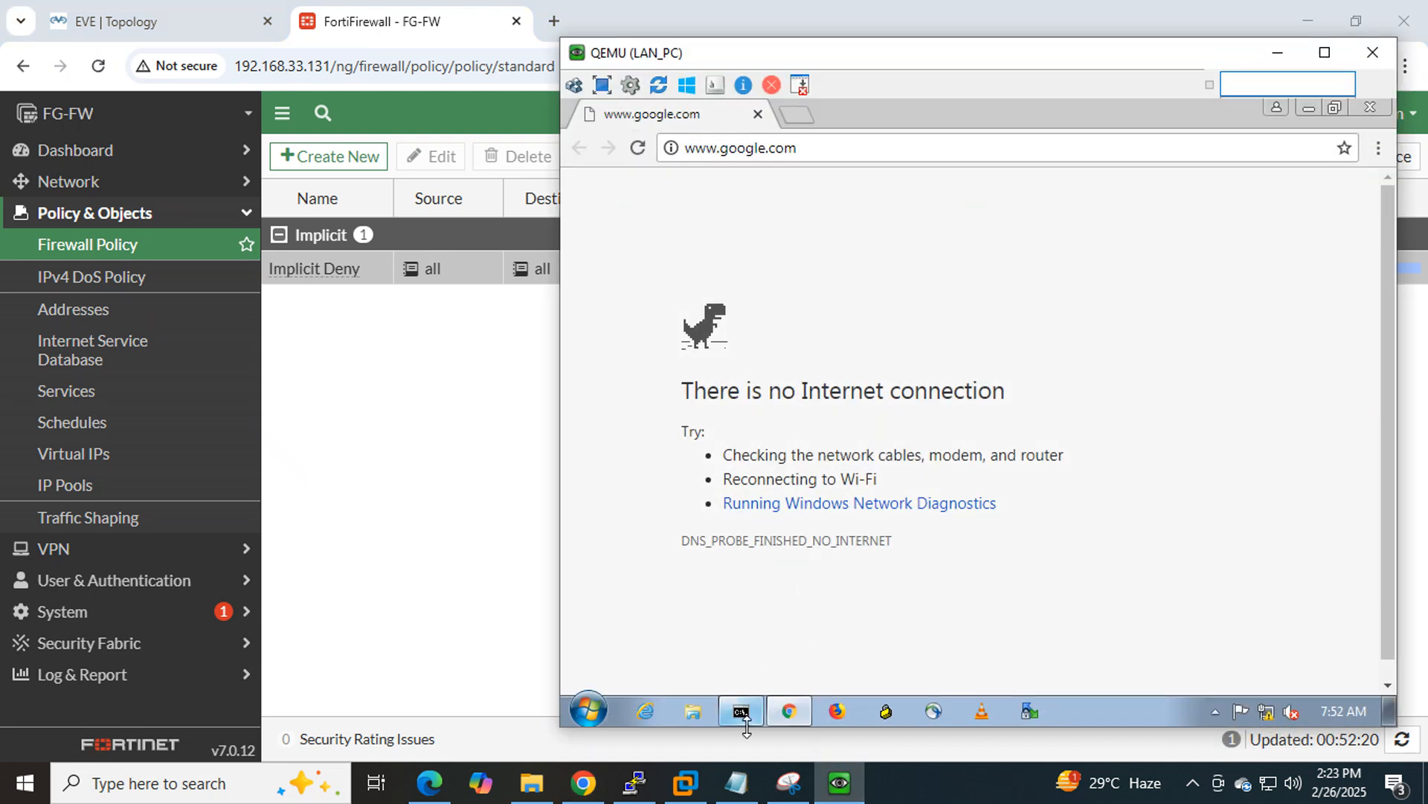
{"action": "left_click", "coordinate": [741, 709]}
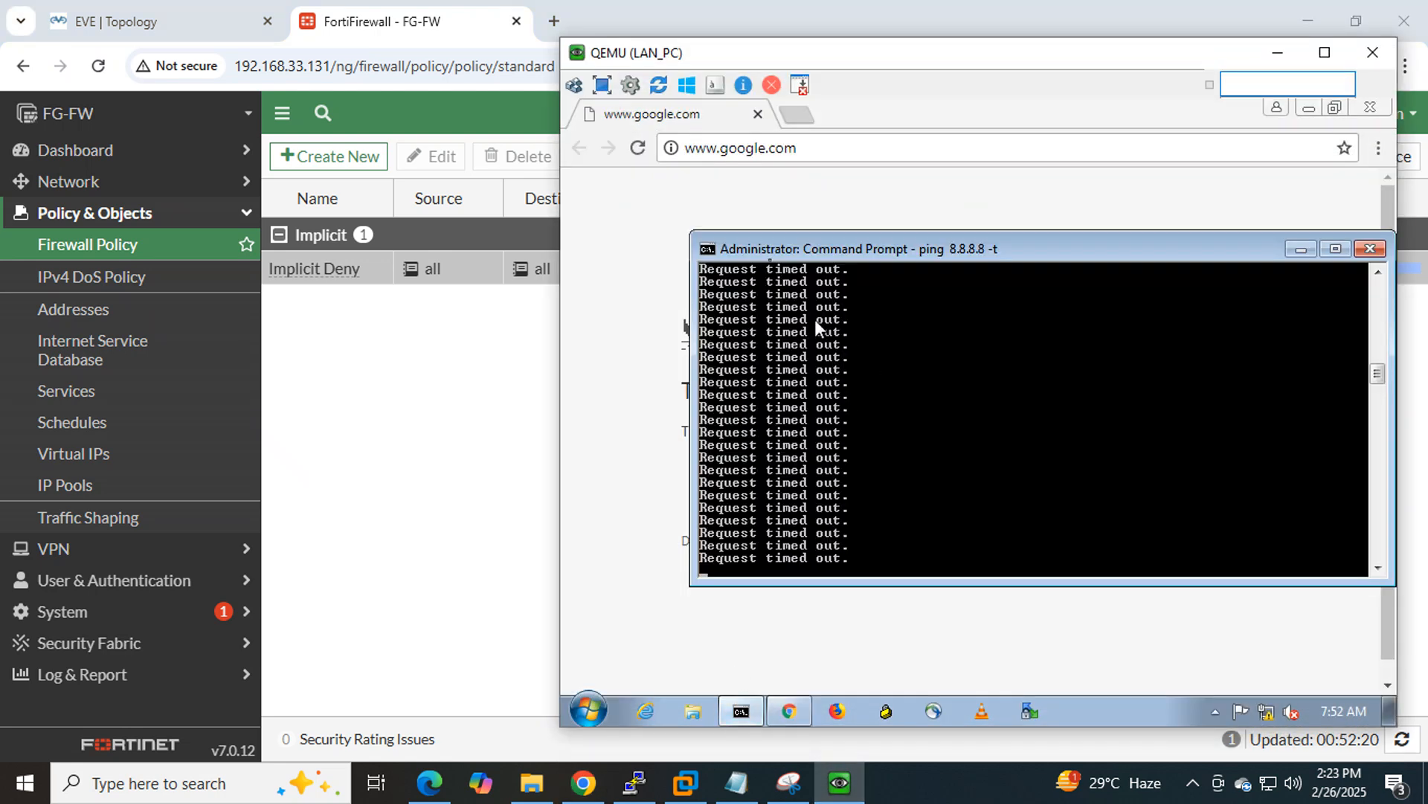
{"action": "left_click", "coordinate": [826, 151]}
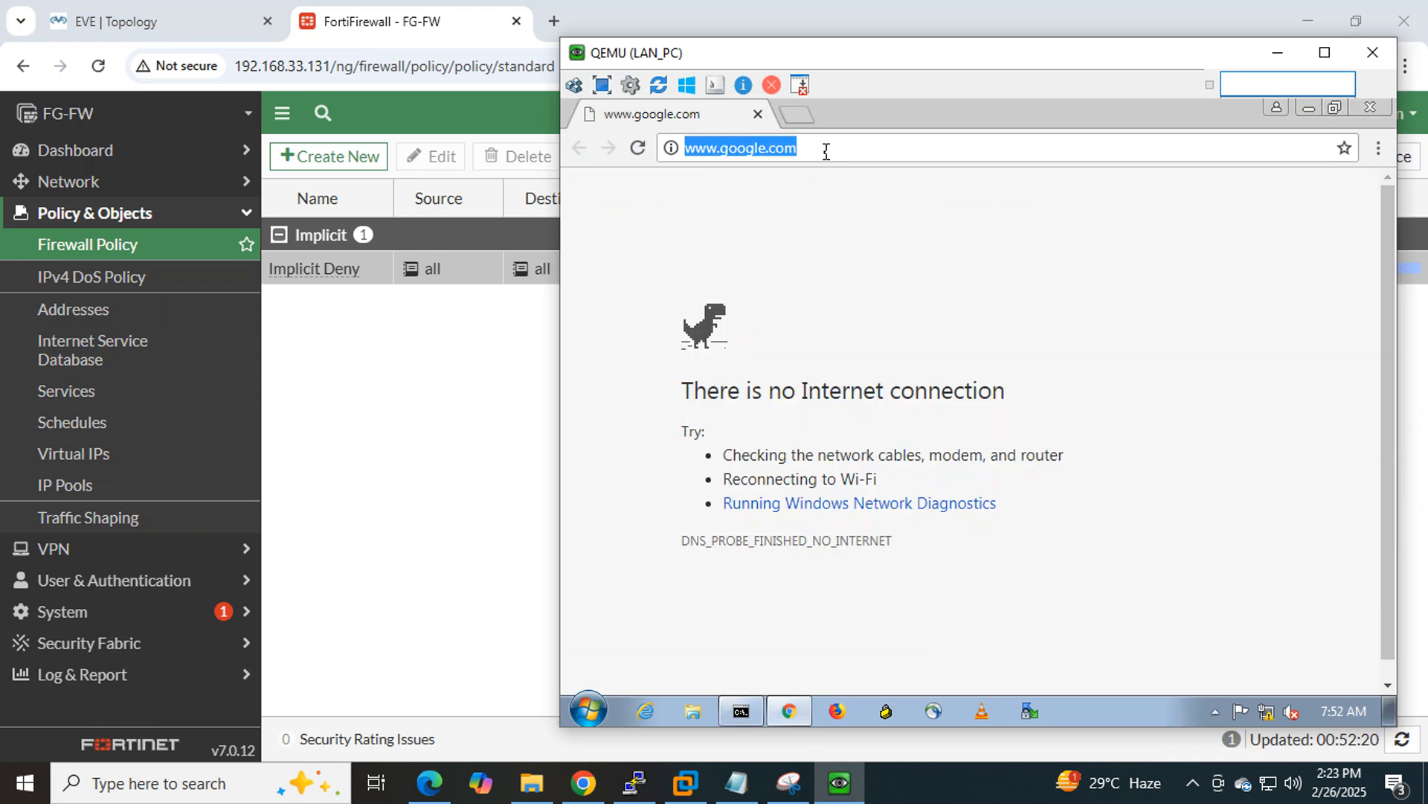
{"action": "left_click", "coordinate": [1277, 52]}
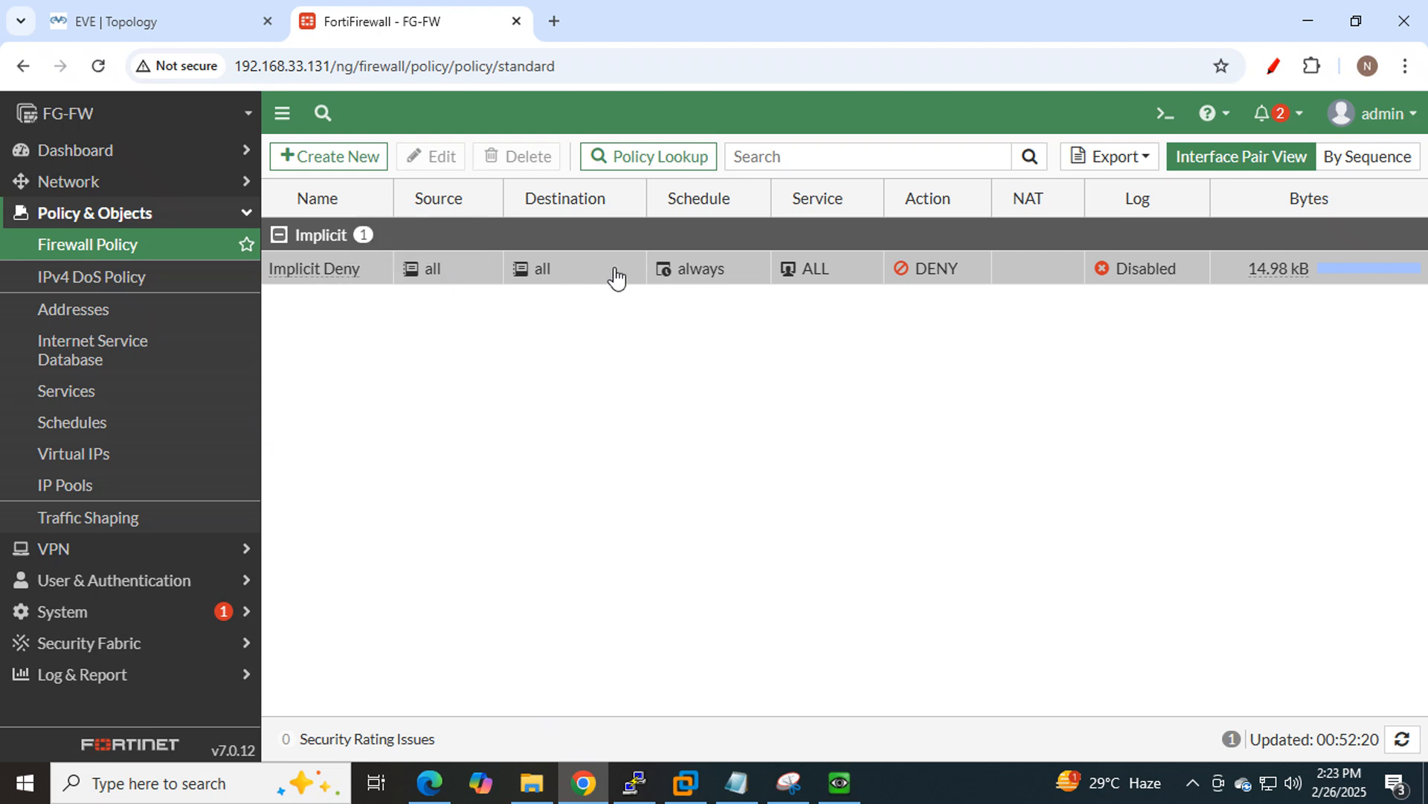
{"action": "left_click", "coordinate": [840, 785]}
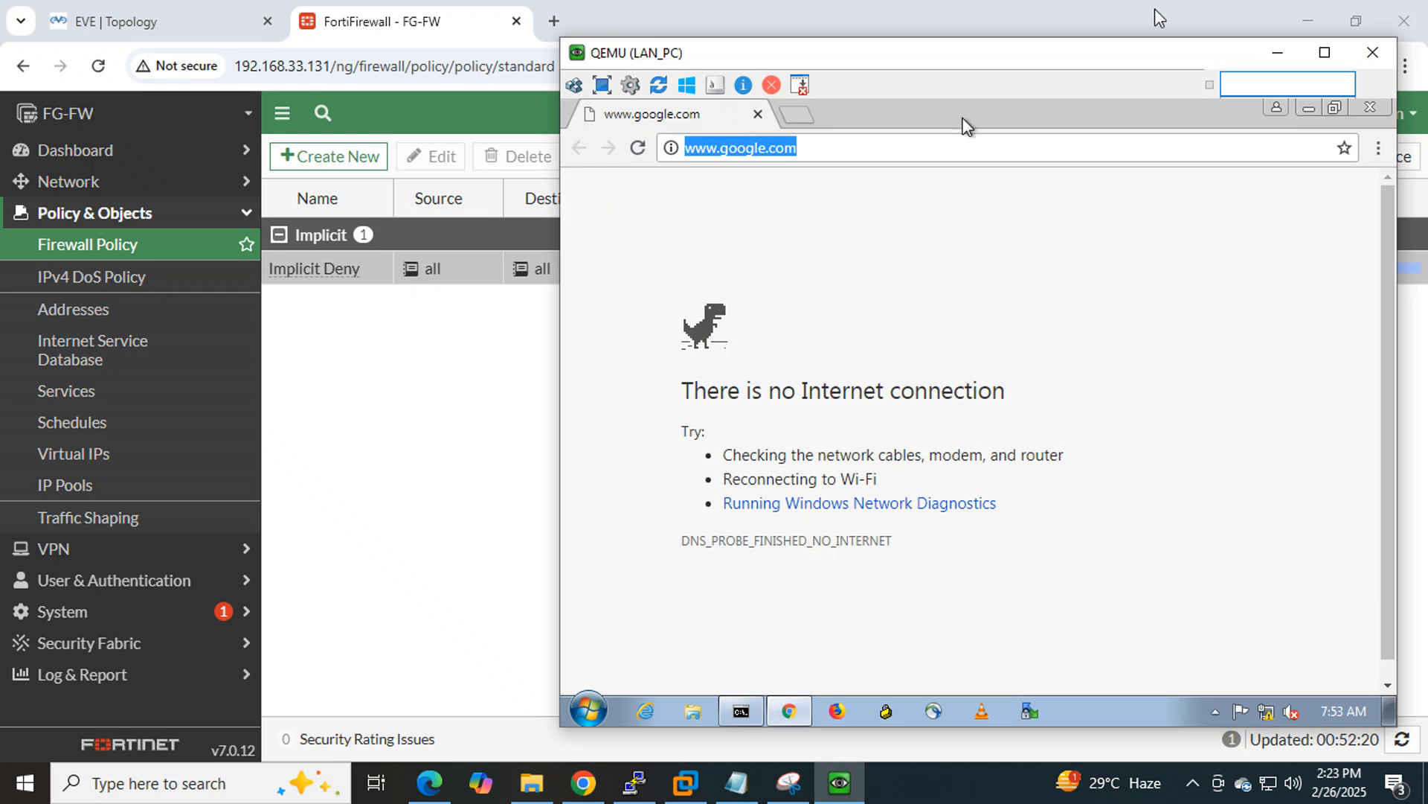
{"action": "left_click", "coordinate": [1278, 54]}
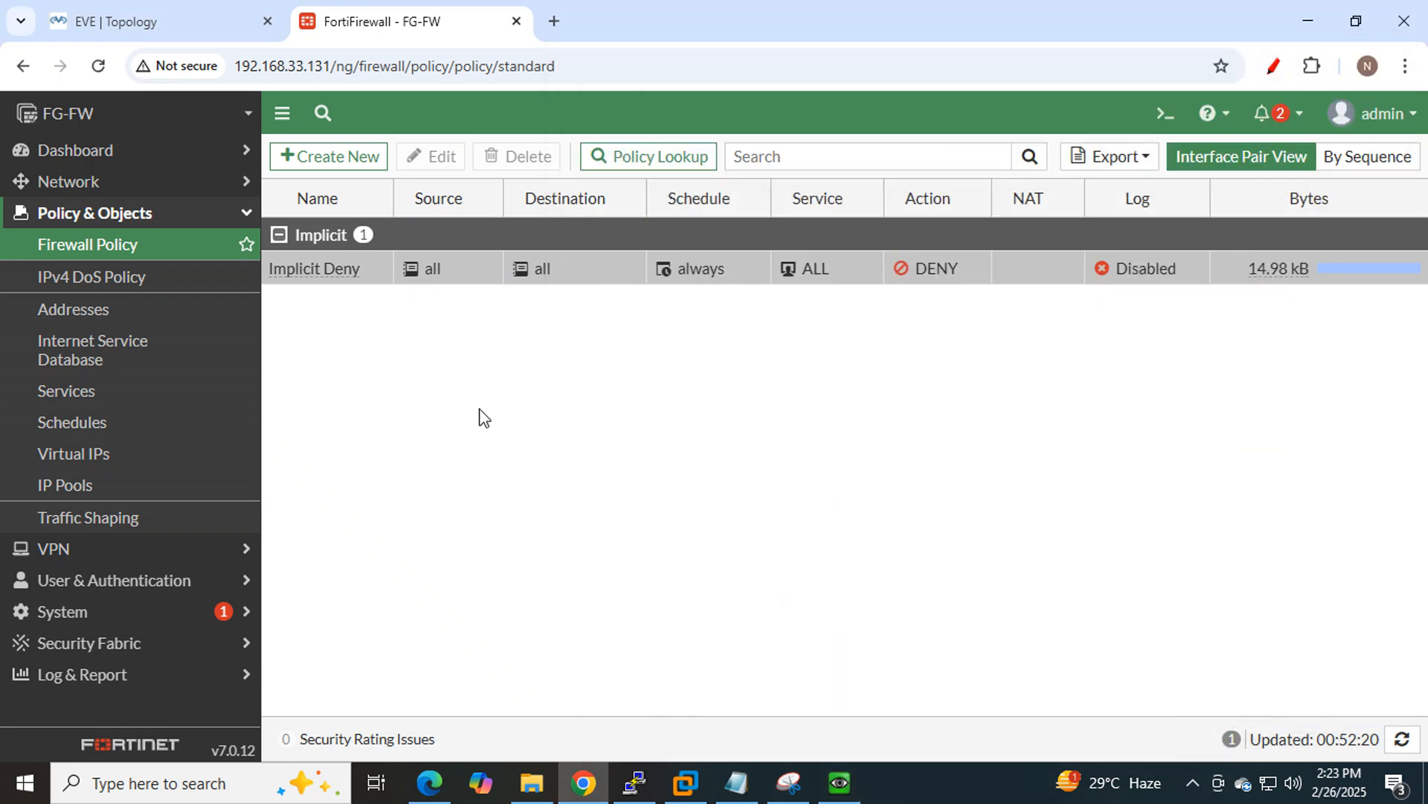
Create a new firewall policy and begin naming it 'Allow Internet'.
{"action": "left_click", "coordinate": [341, 164]}
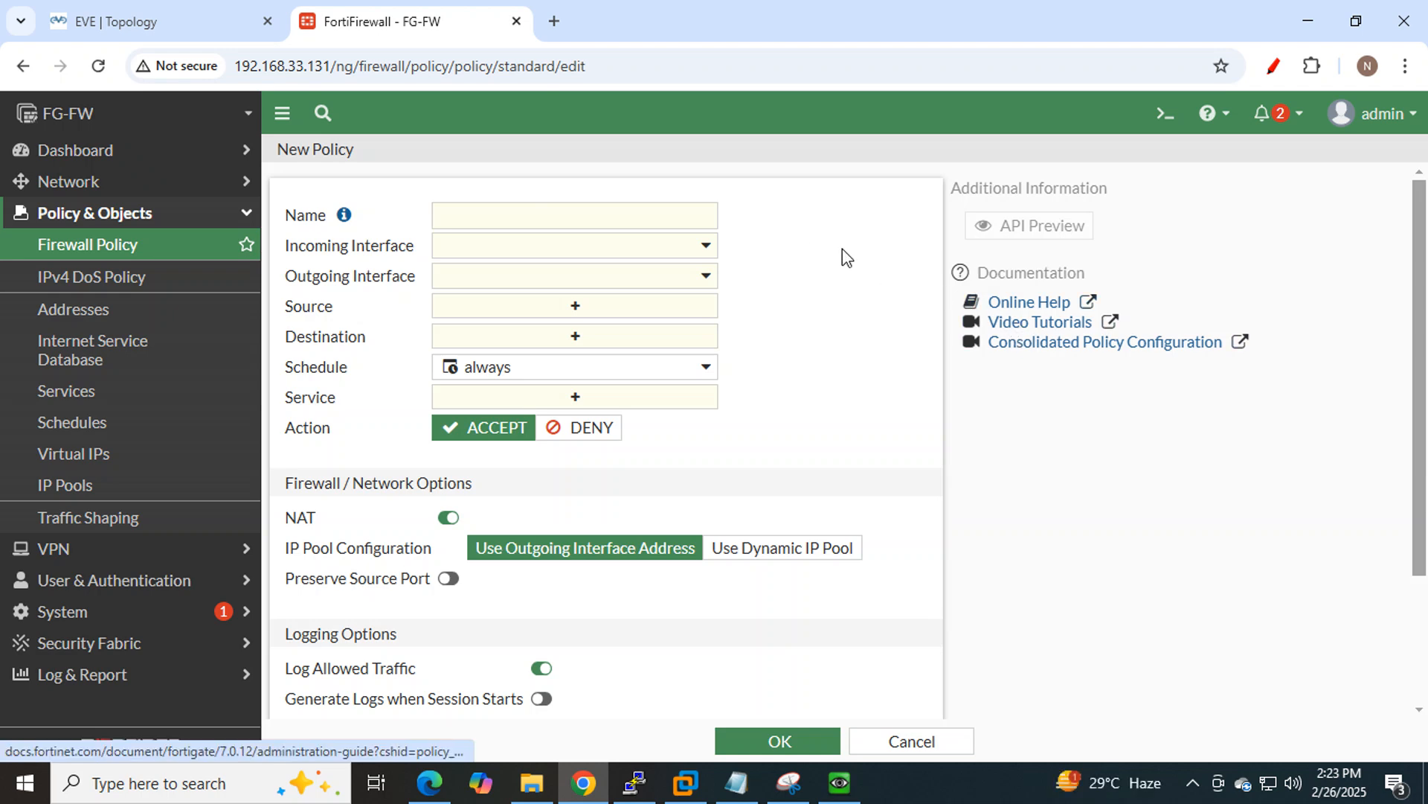
{"action": "left_click", "coordinate": [656, 220]}
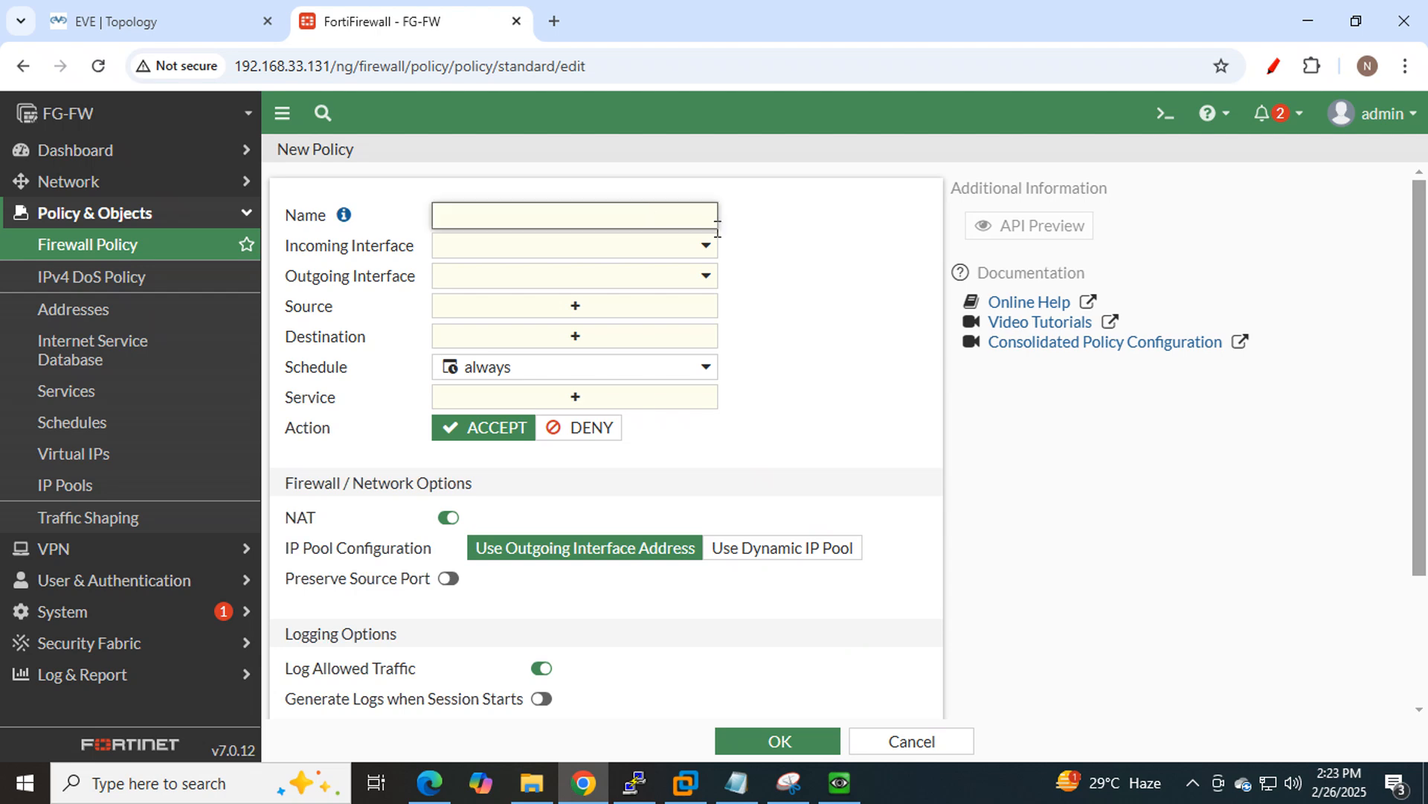
{"action": "left_click", "coordinate": [108, 251]}
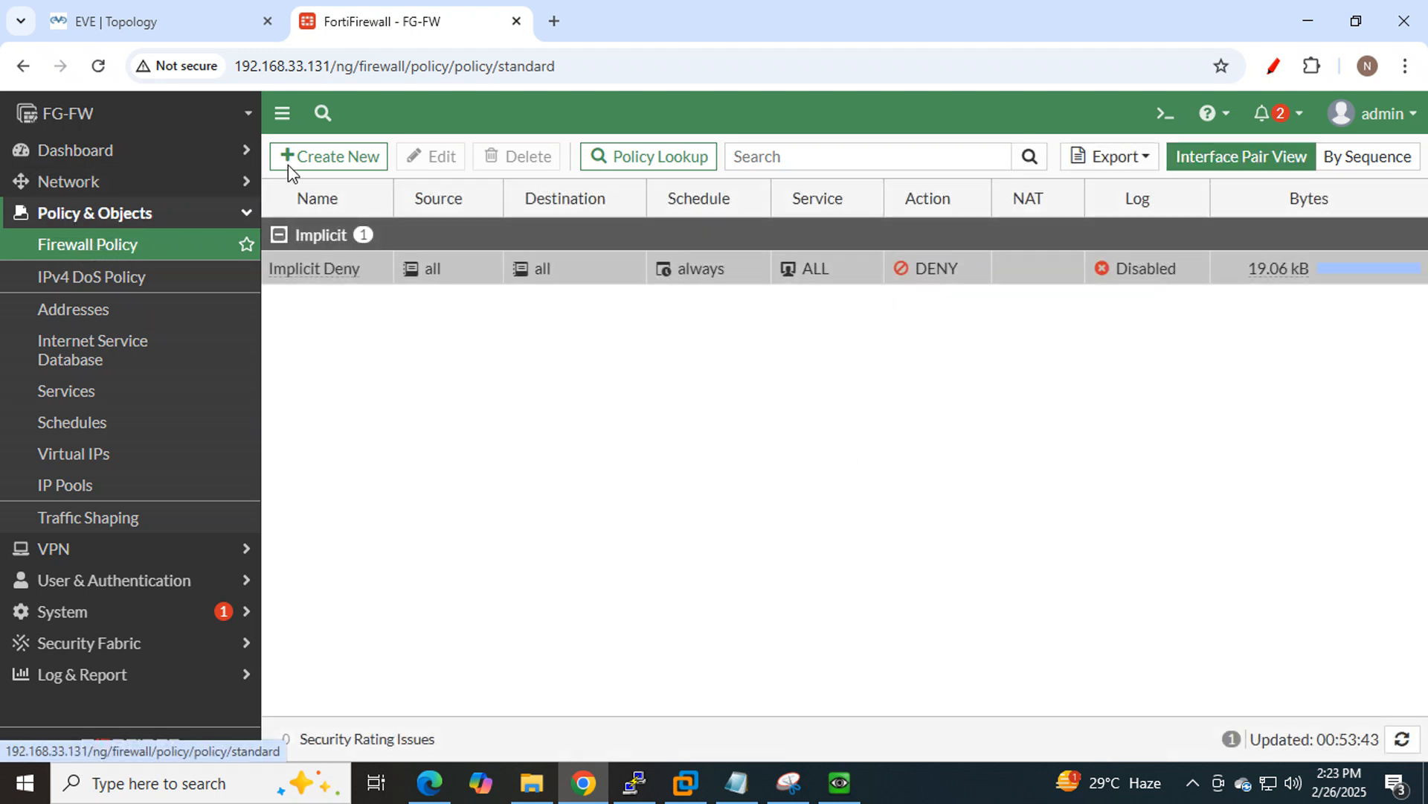
{"action": "left_click", "coordinate": [316, 162]}
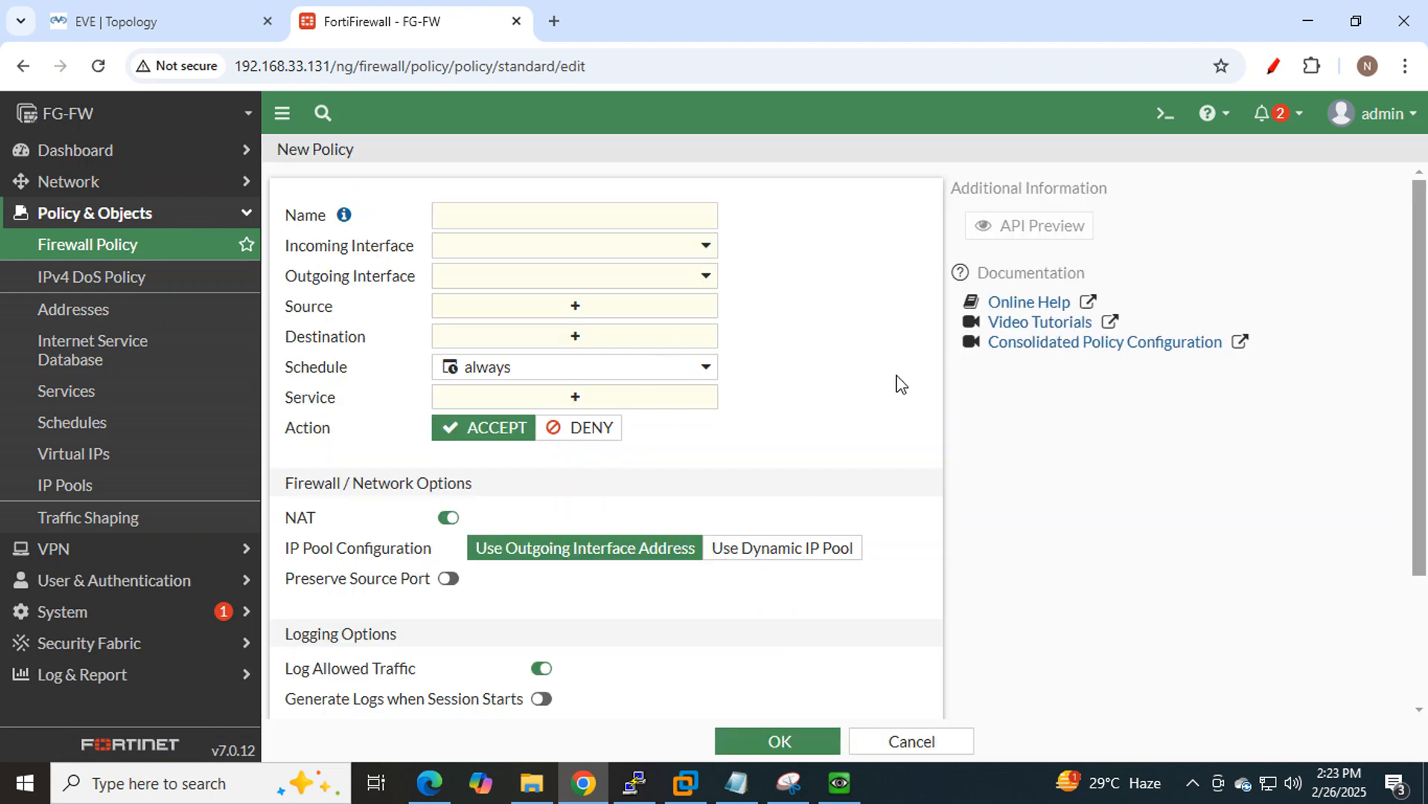
{"action": "left_click", "coordinate": [599, 218]}
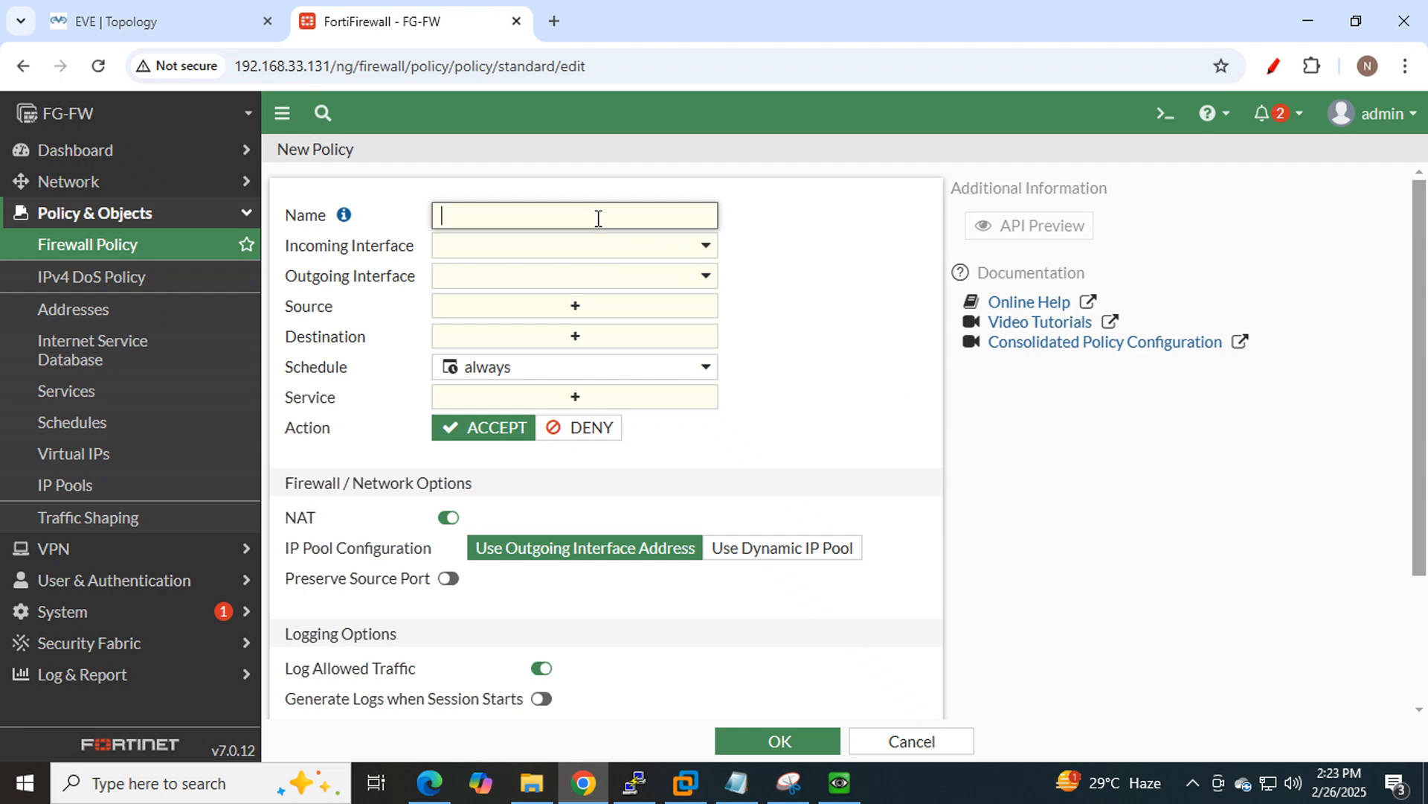
{"action": "type", "text": "Allow Internet"}
View the EVE diagram: LAN_PC 10.10.10.10/24 via Fortinet port2/port1 to the Internet+Mgmt cloud.
{"action": "left_click", "coordinate": [197, 31]}
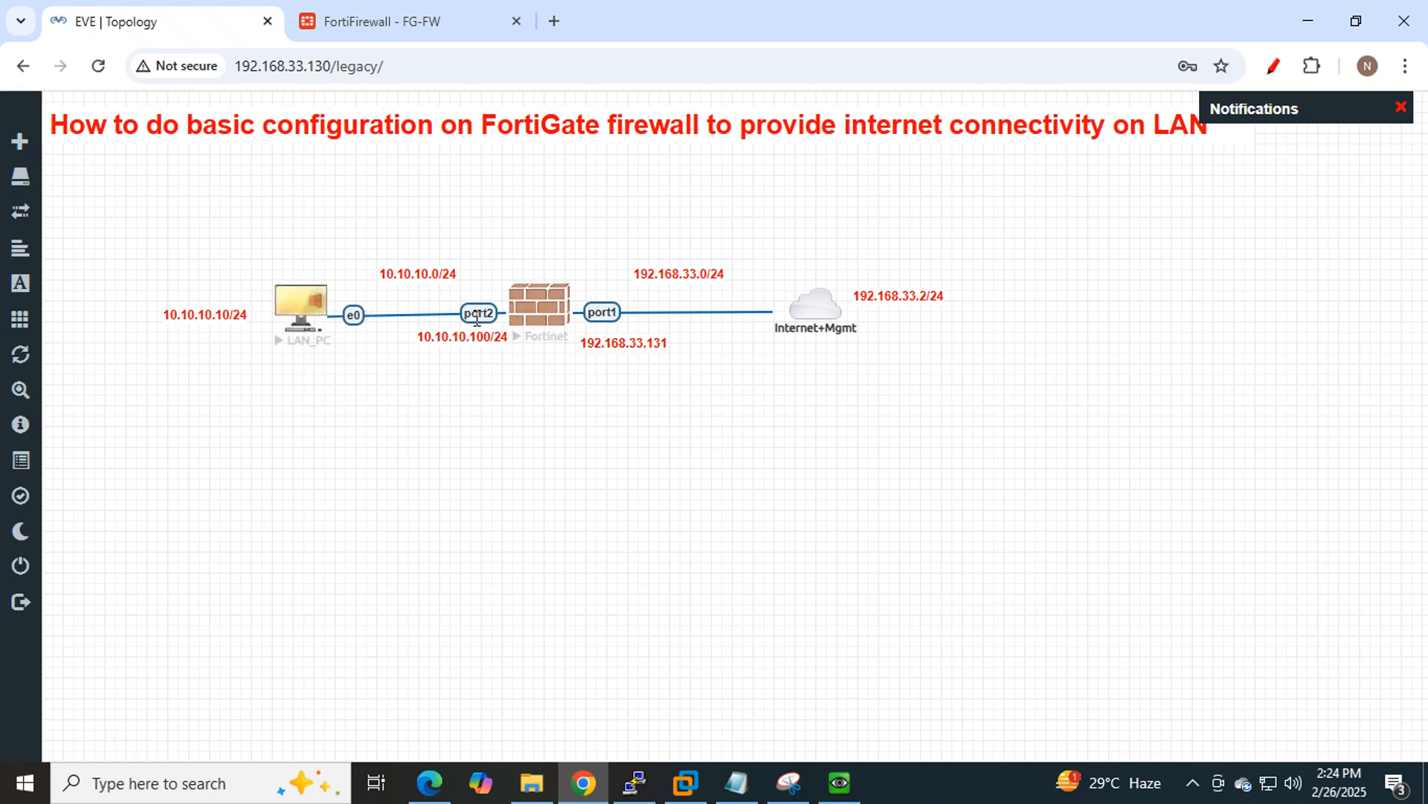
Set the new policy's incoming interface to LAN (port2).
{"action": "left_click", "coordinate": [430, 24]}
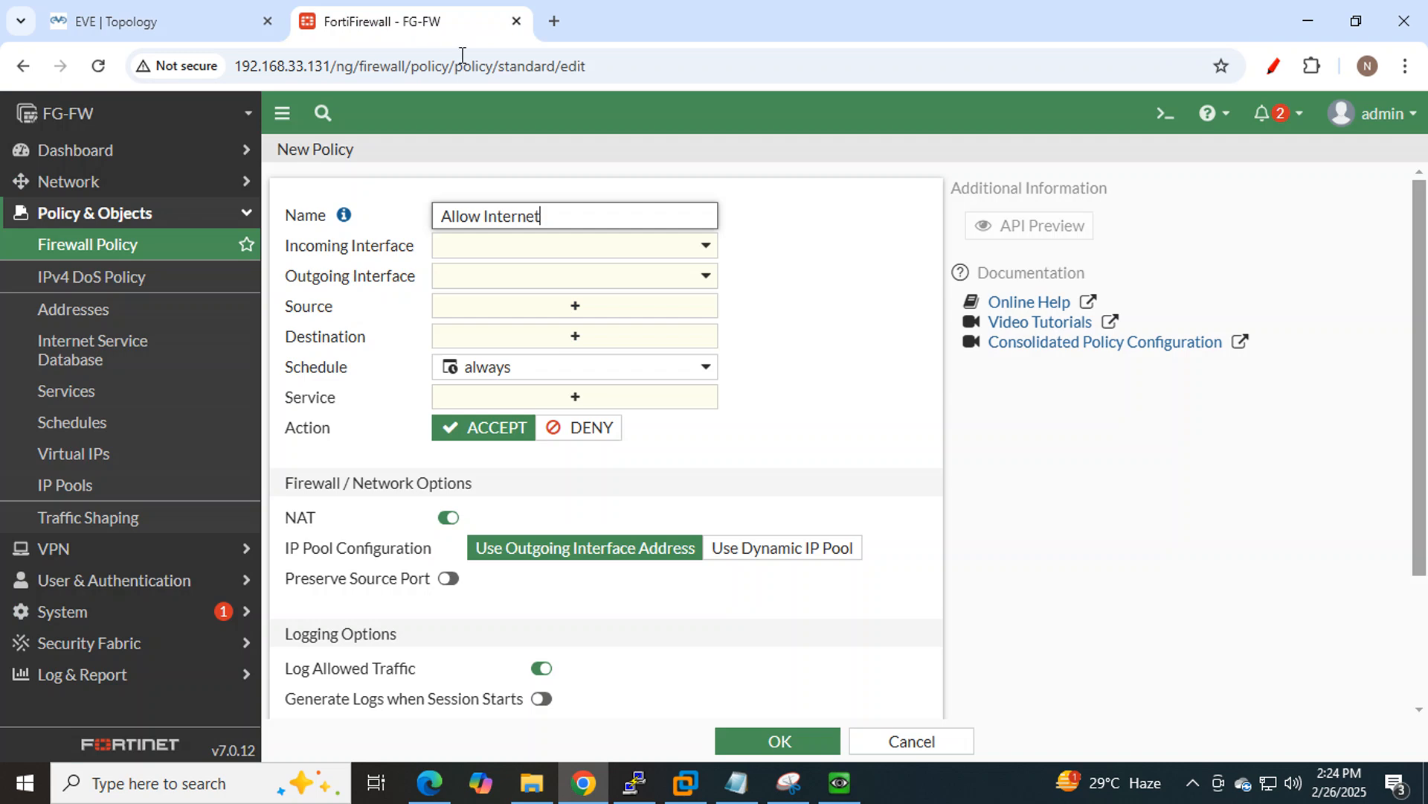
{"action": "left_click", "coordinate": [702, 245]}
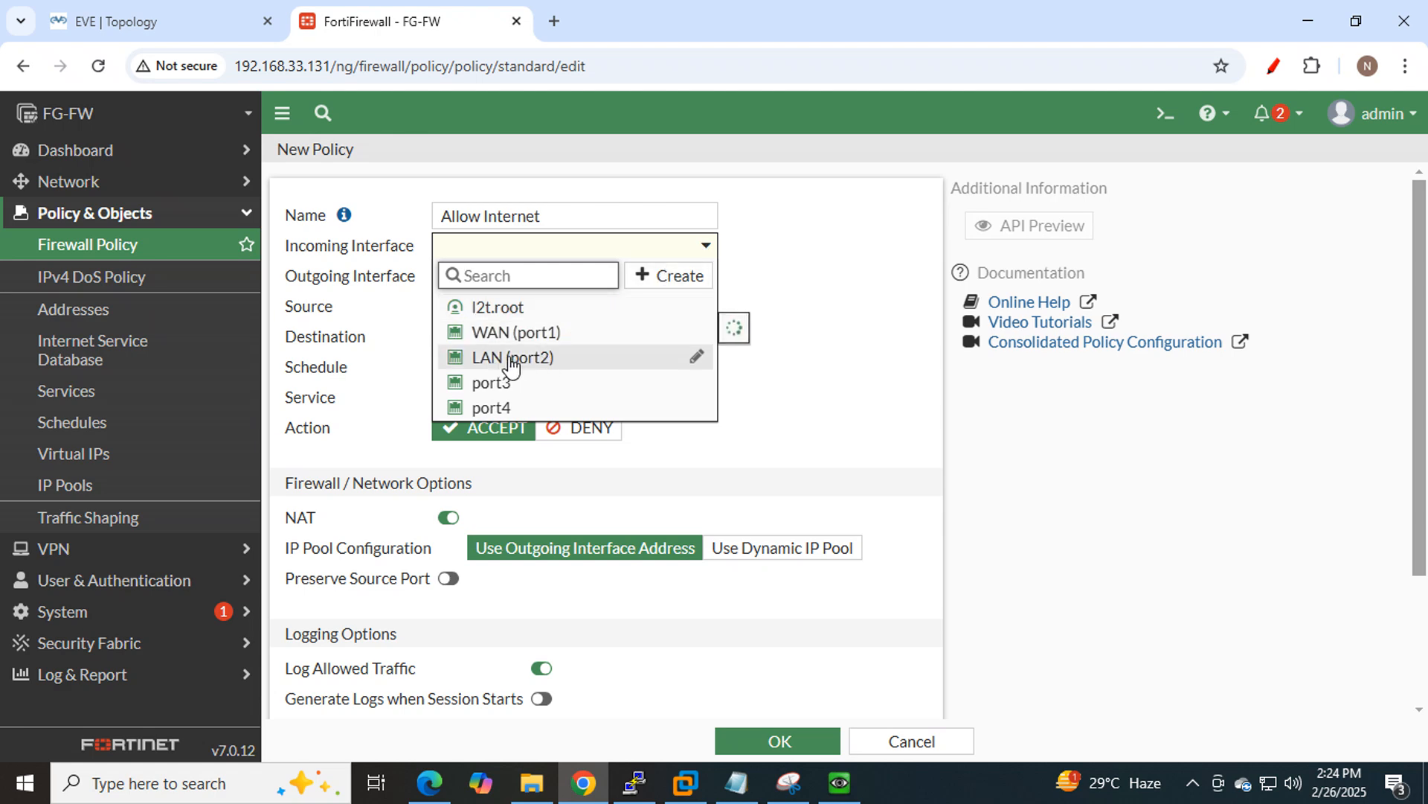
{"action": "mouse_move", "coordinate": [498, 365]}
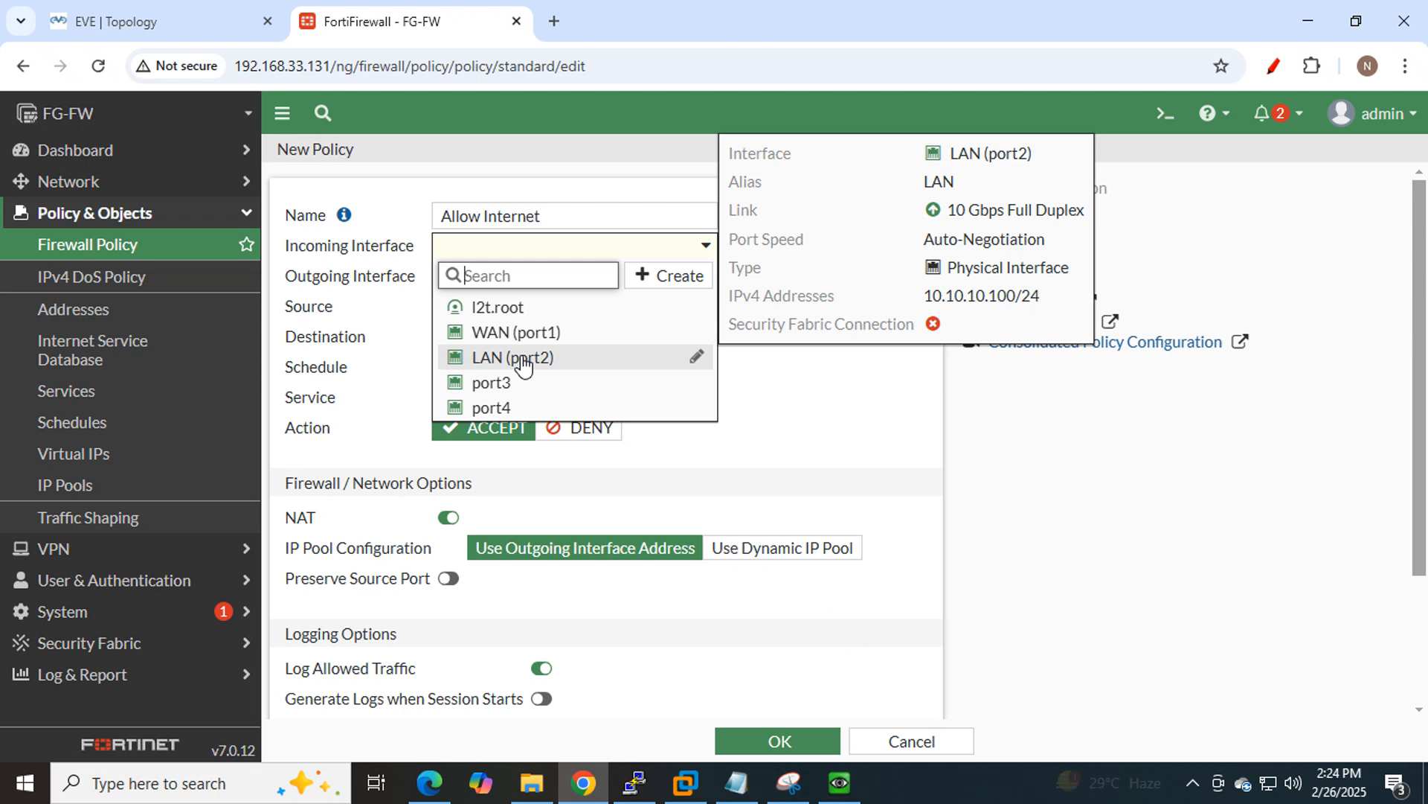
{"action": "left_click", "coordinate": [524, 364]}
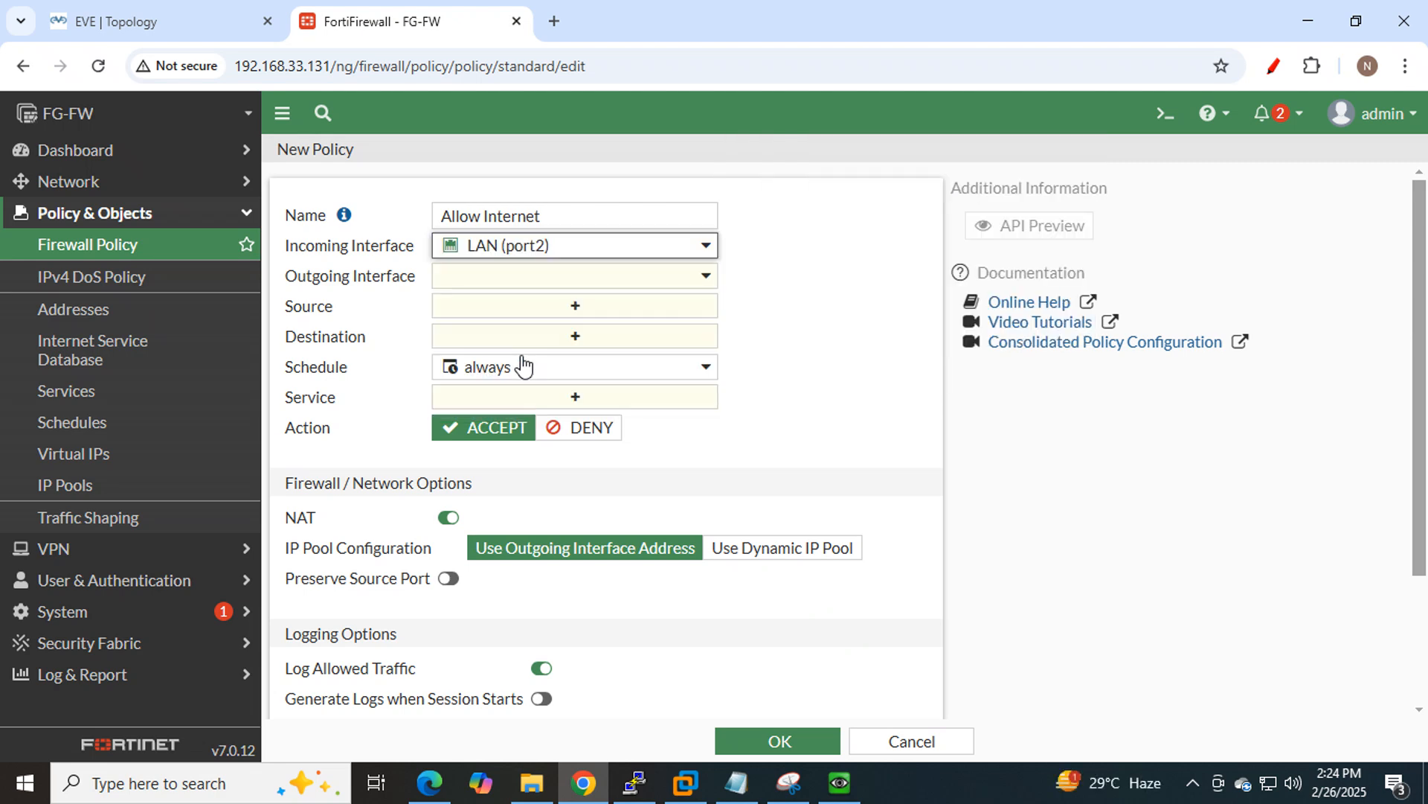
{"action": "left_click", "coordinate": [858, 265]}
Set the outgoing interface to WAN (port1) and bring up the source address list.
{"action": "left_click", "coordinate": [119, 13]}
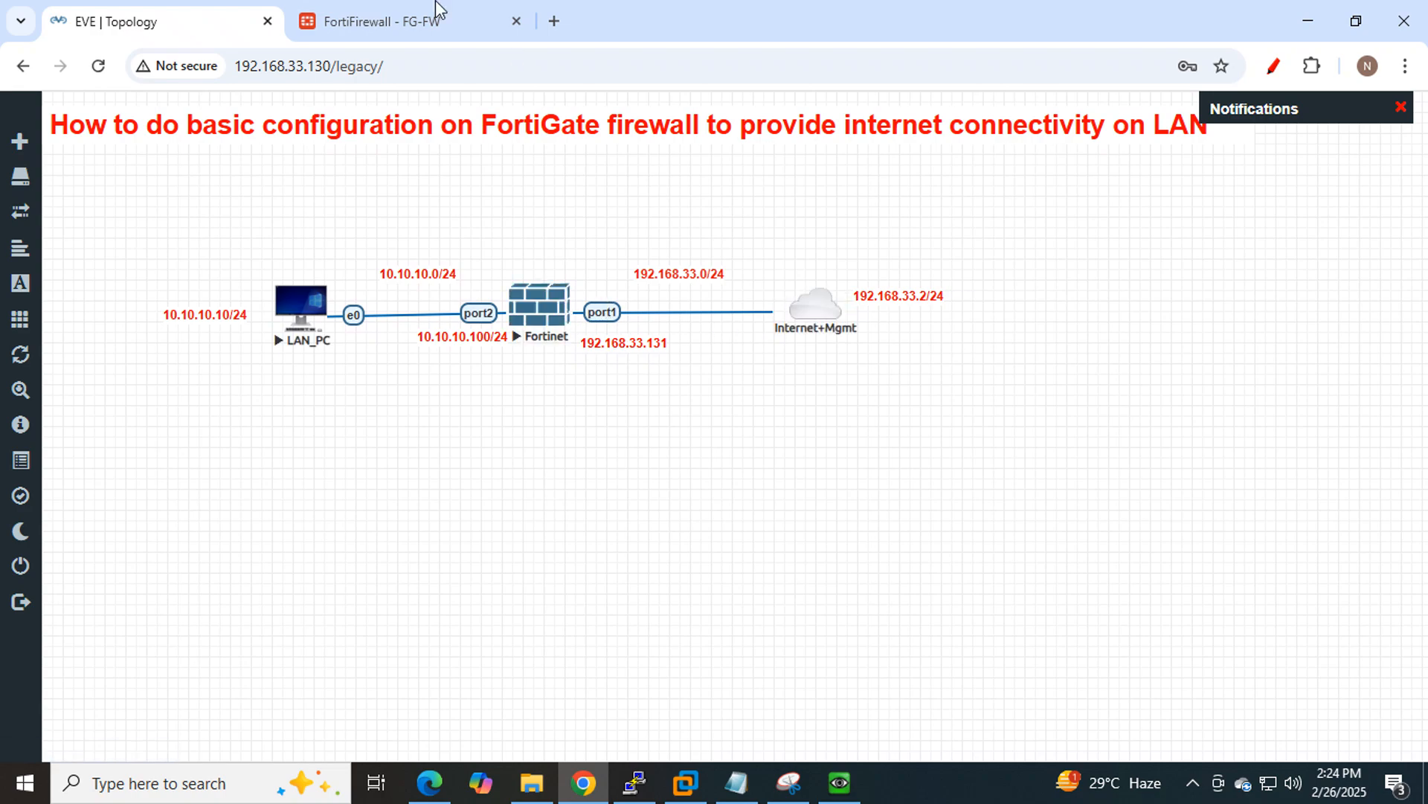
{"action": "left_click", "coordinate": [395, 20]}
{"action": "left_click", "coordinate": [700, 283]}
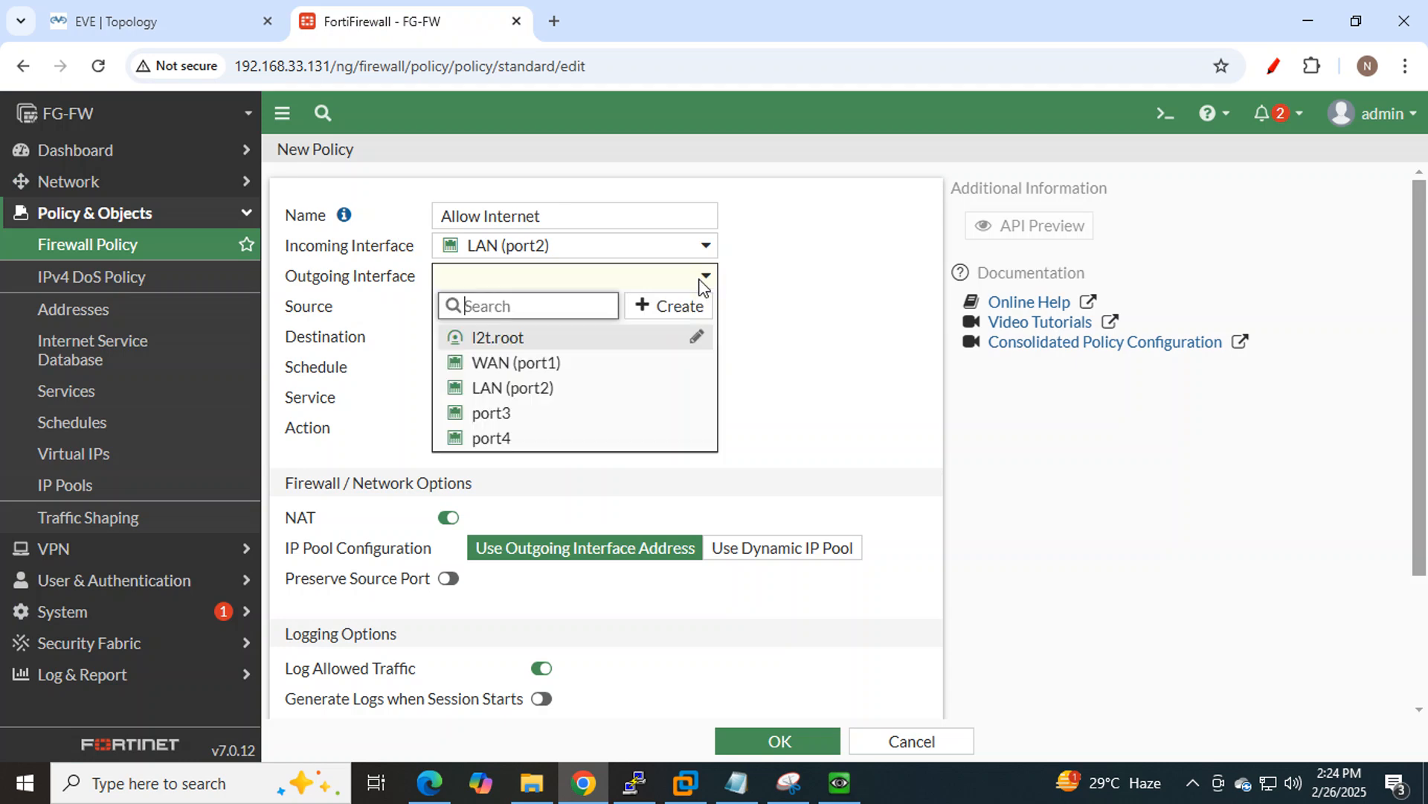
{"action": "left_click", "coordinate": [544, 368]}
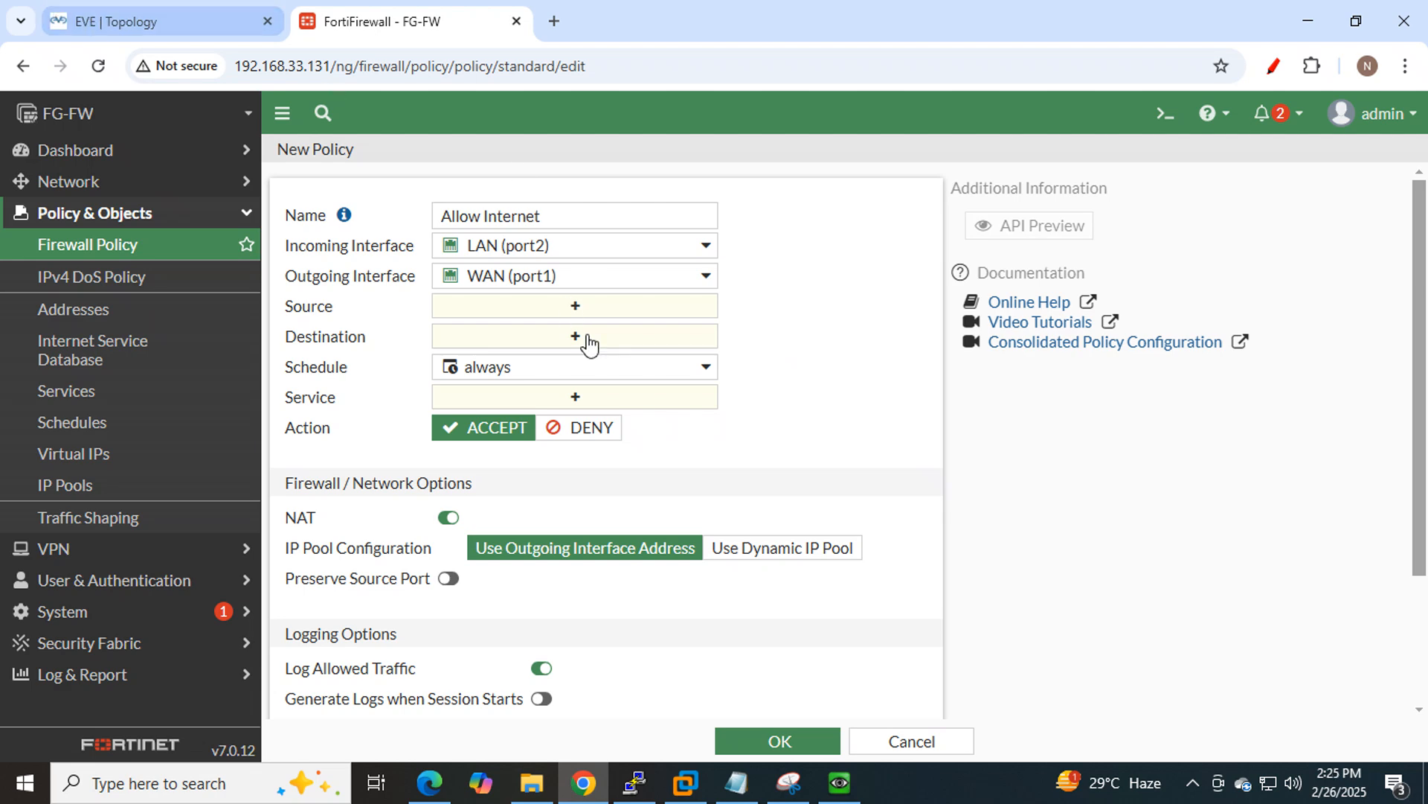
{"action": "left_click", "coordinate": [572, 309]}
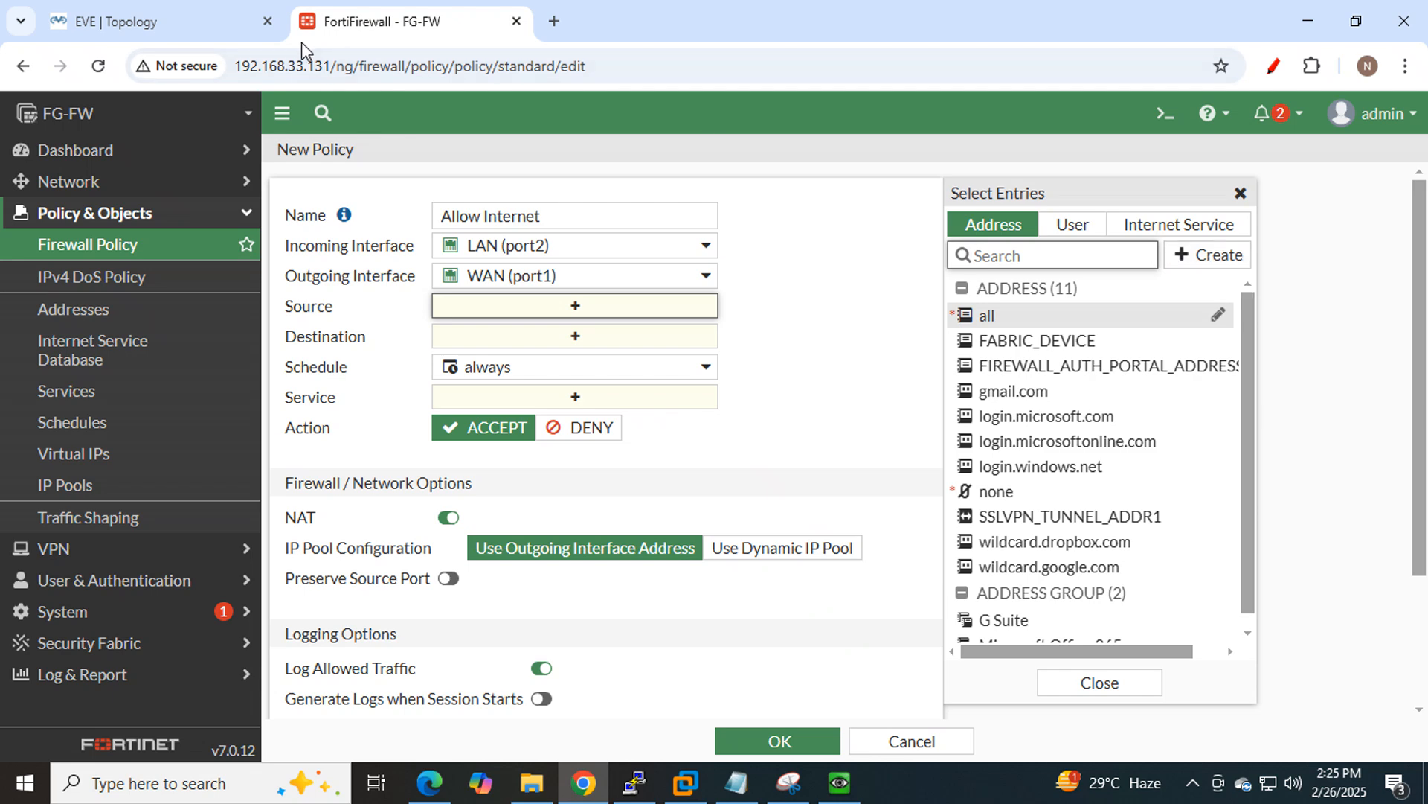
Add 'all' as the Allow Internet policy's source address.
{"action": "left_click", "coordinate": [176, 34]}
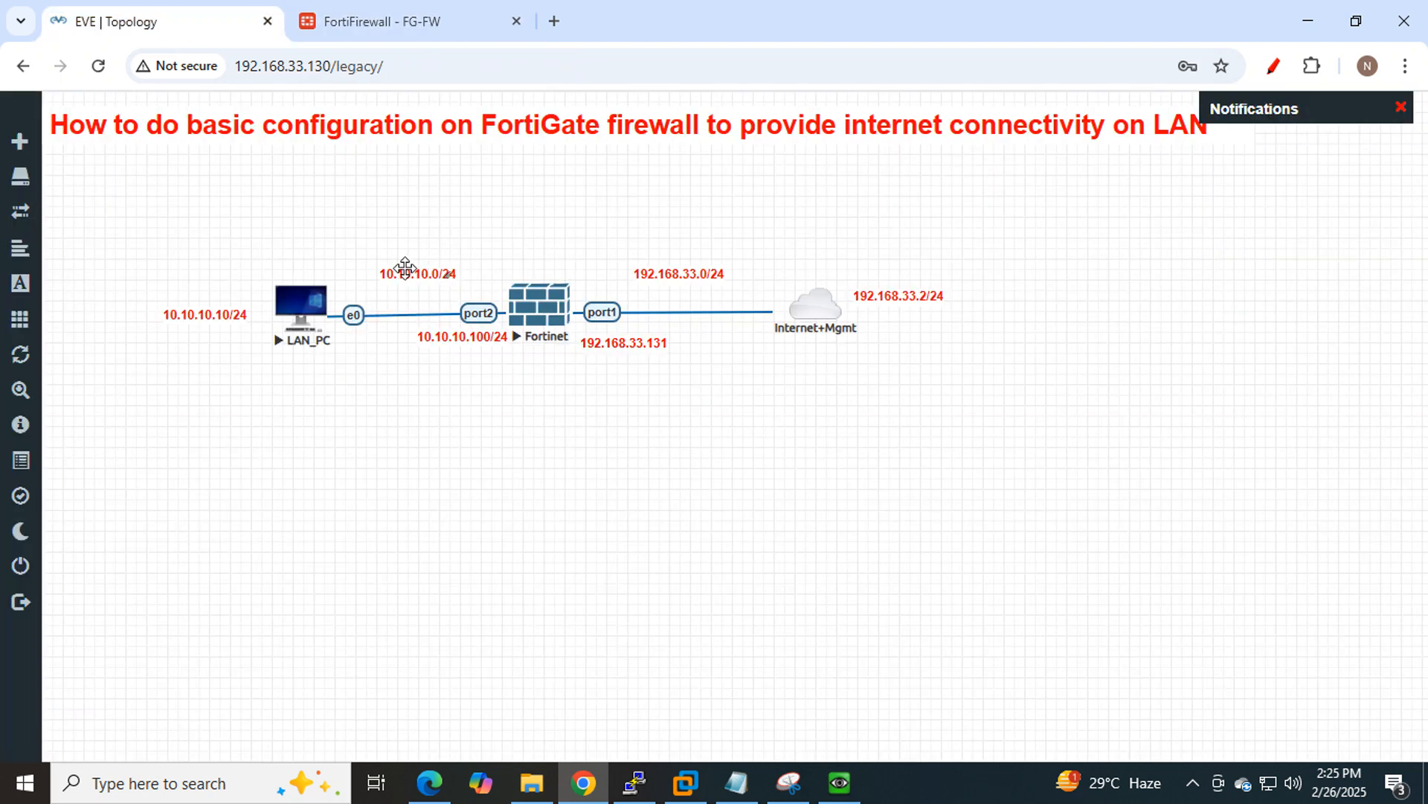
{"action": "left_click", "coordinate": [402, 24]}
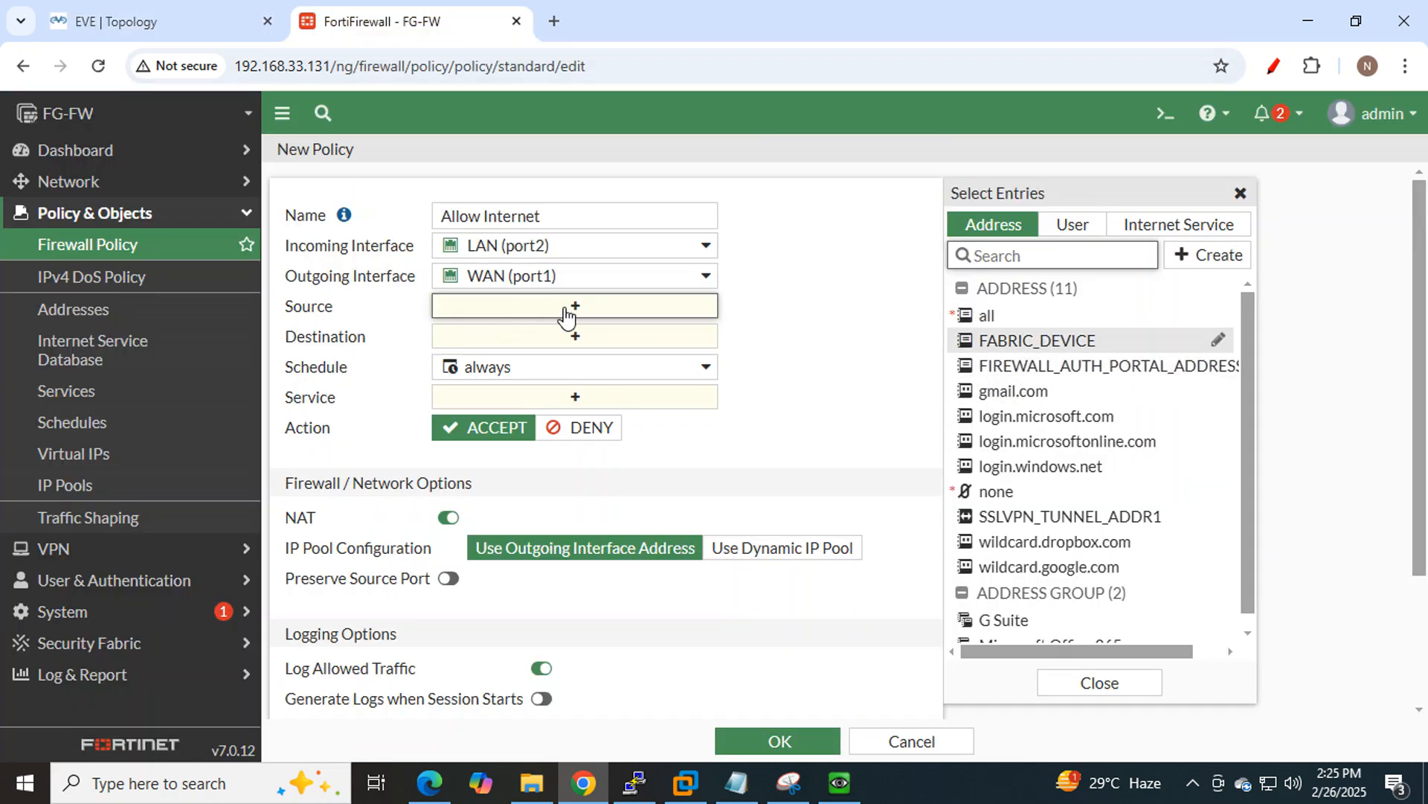
{"action": "left_click", "coordinate": [188, 19]}
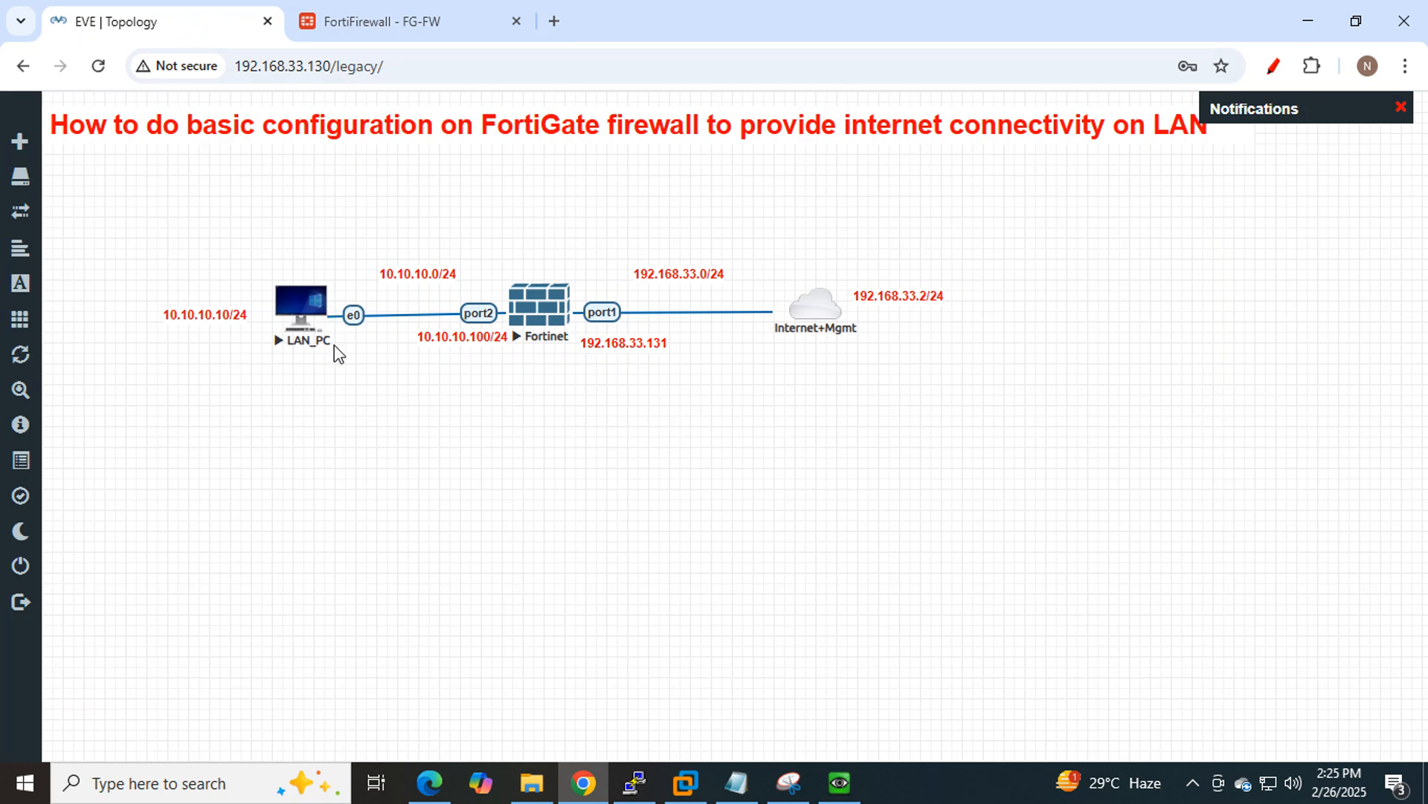
{"action": "left_click", "coordinate": [386, 24]}
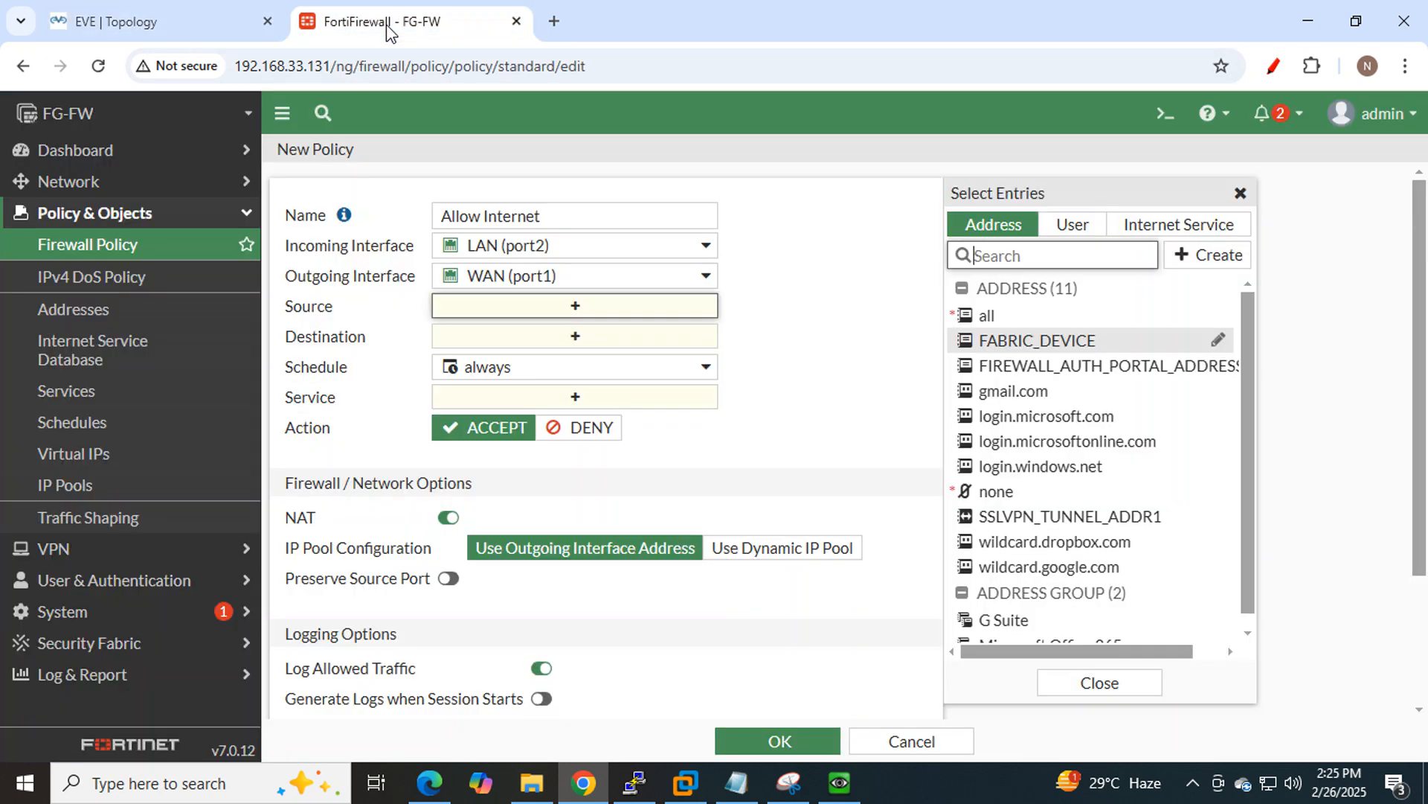
{"action": "mouse_move", "coordinate": [1035, 340]}
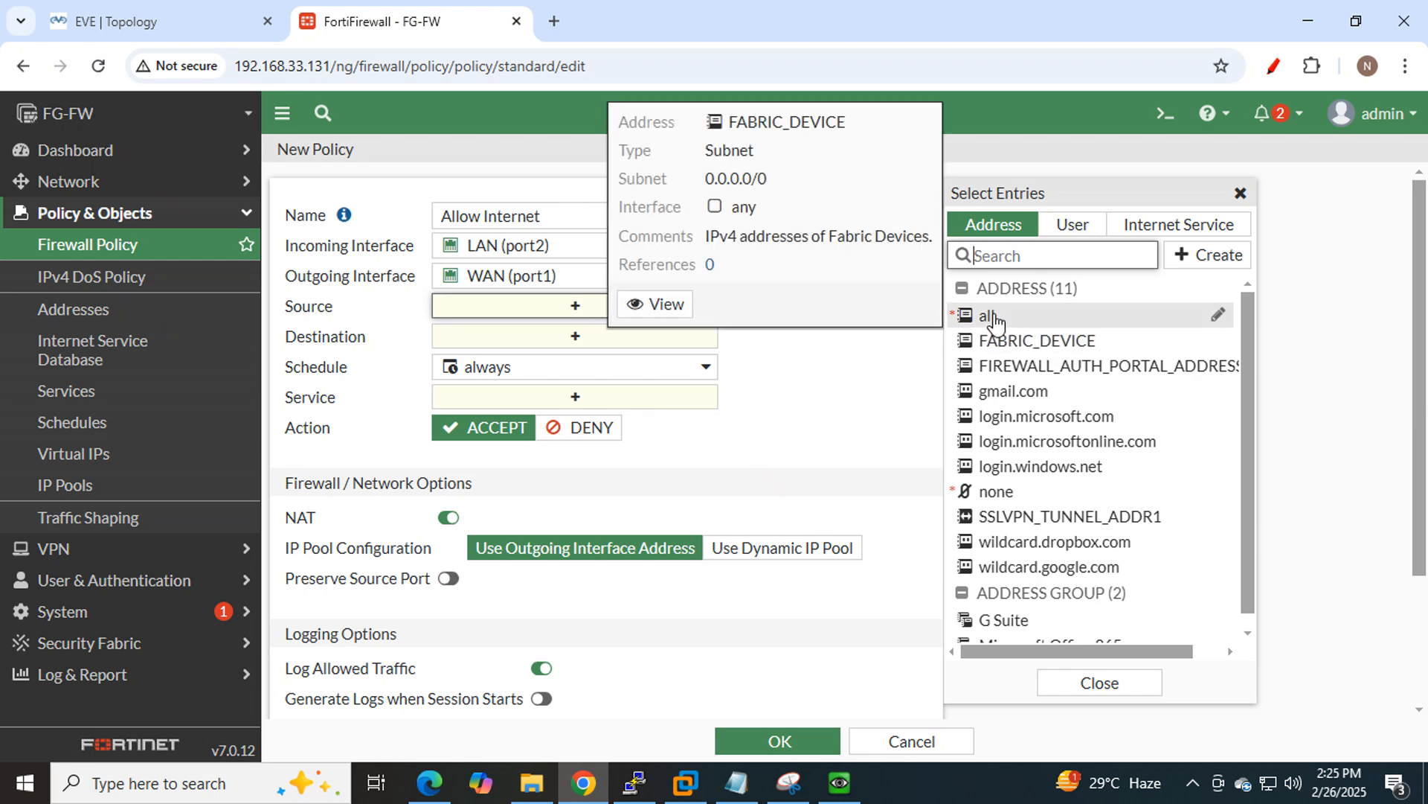
{"action": "mouse_move", "coordinate": [994, 320]}
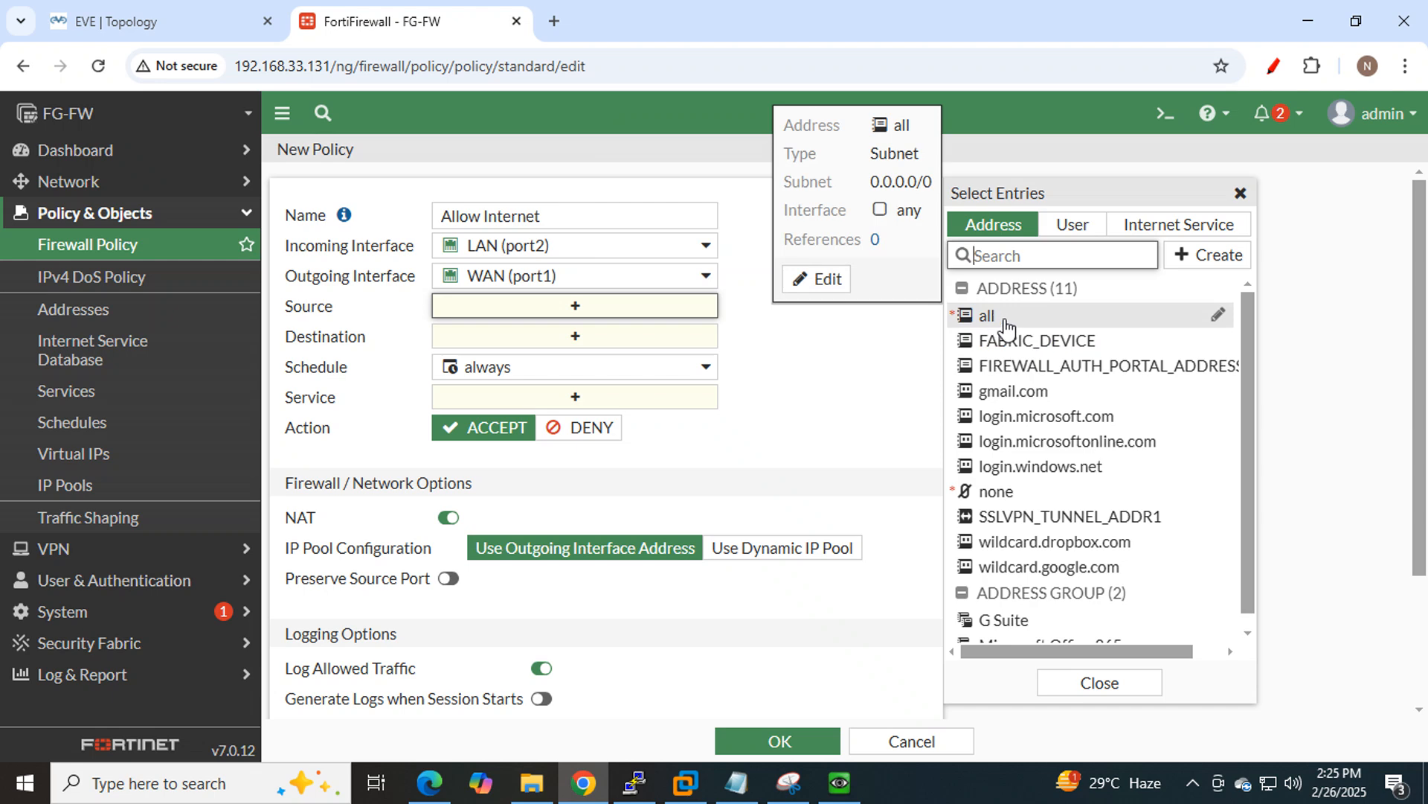
{"action": "left_click", "coordinate": [1003, 324]}
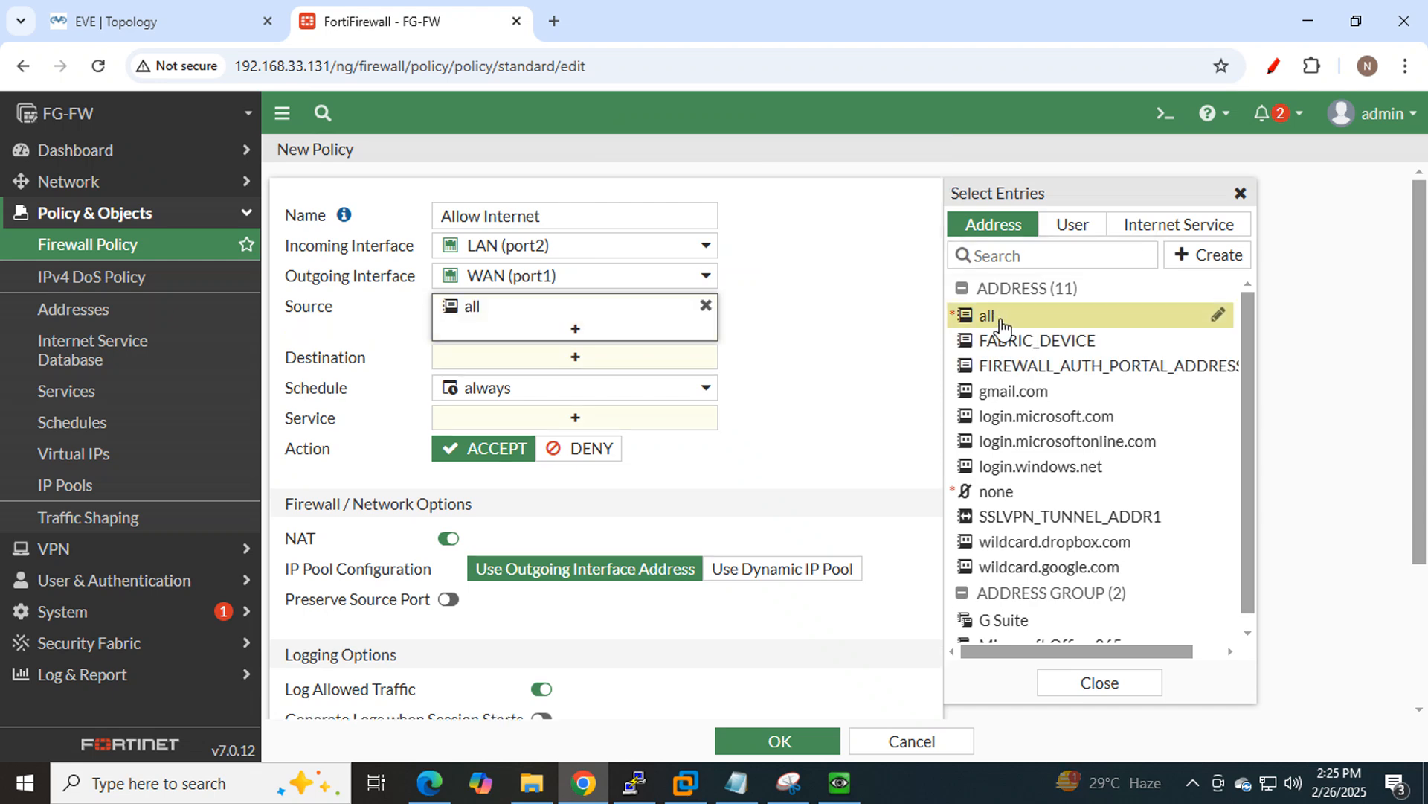
{"action": "left_click", "coordinate": [864, 320]}
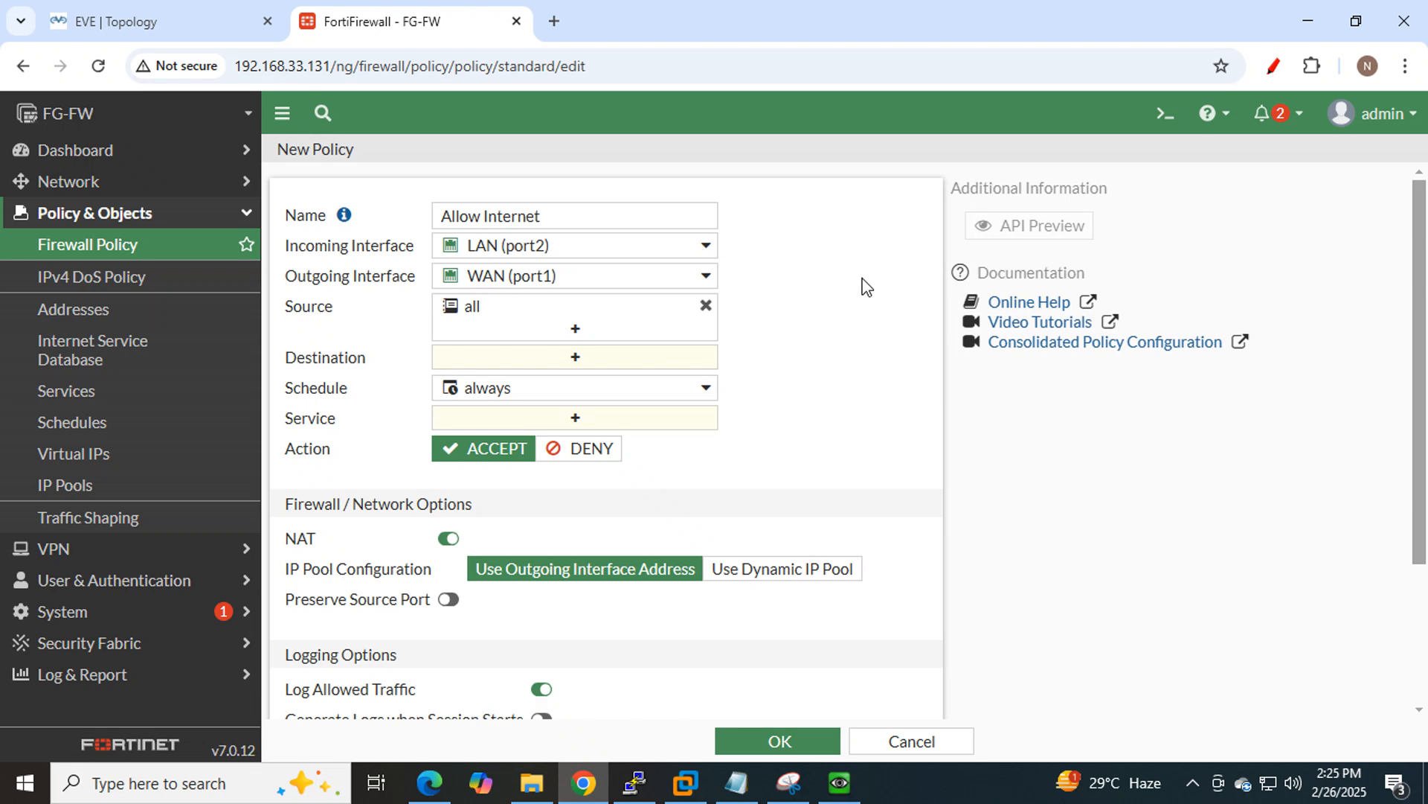
Confirm the 'all' source covers 0.0.0.0/0, comparing against the lab topology.
{"action": "left_click", "coordinate": [109, 10]}
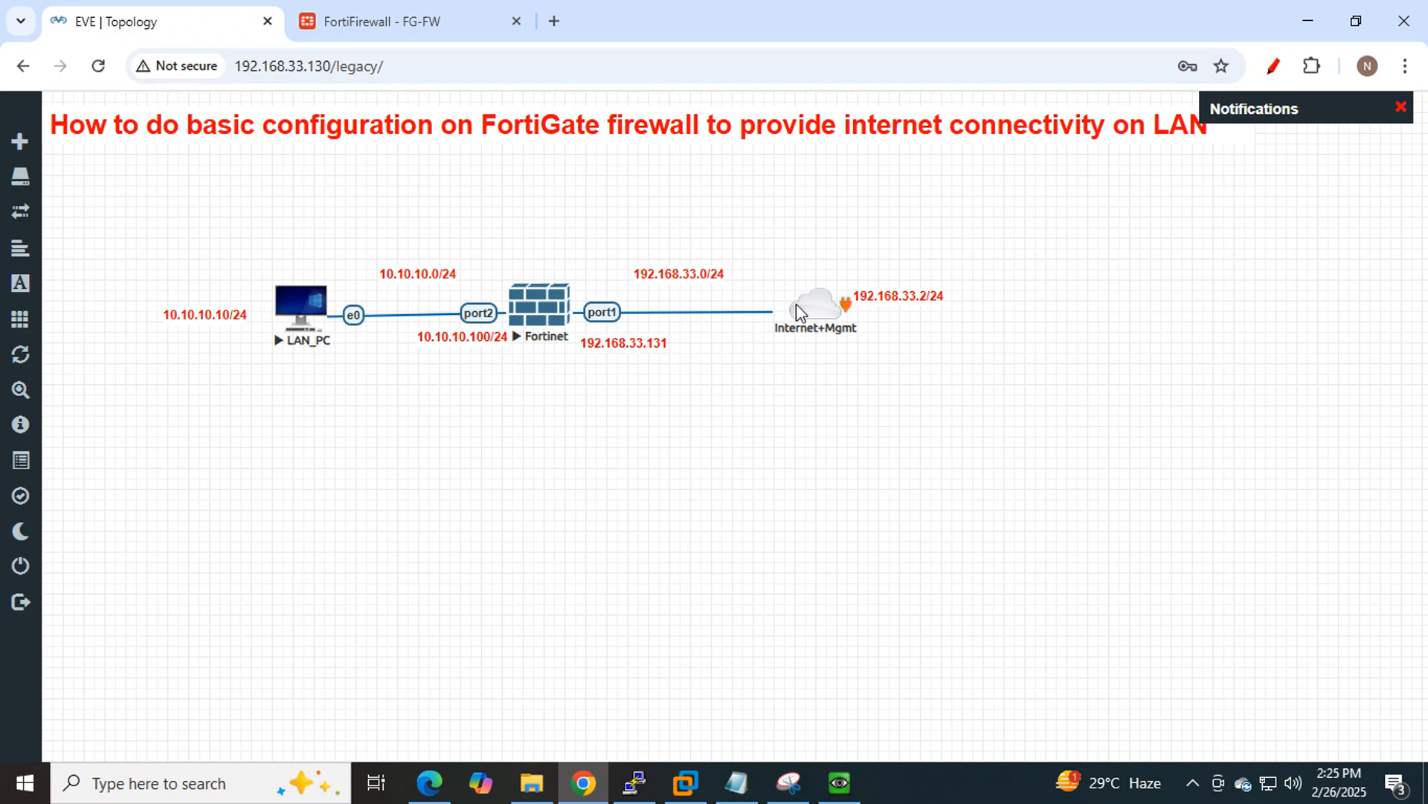
{"action": "left_click", "coordinate": [399, 22]}
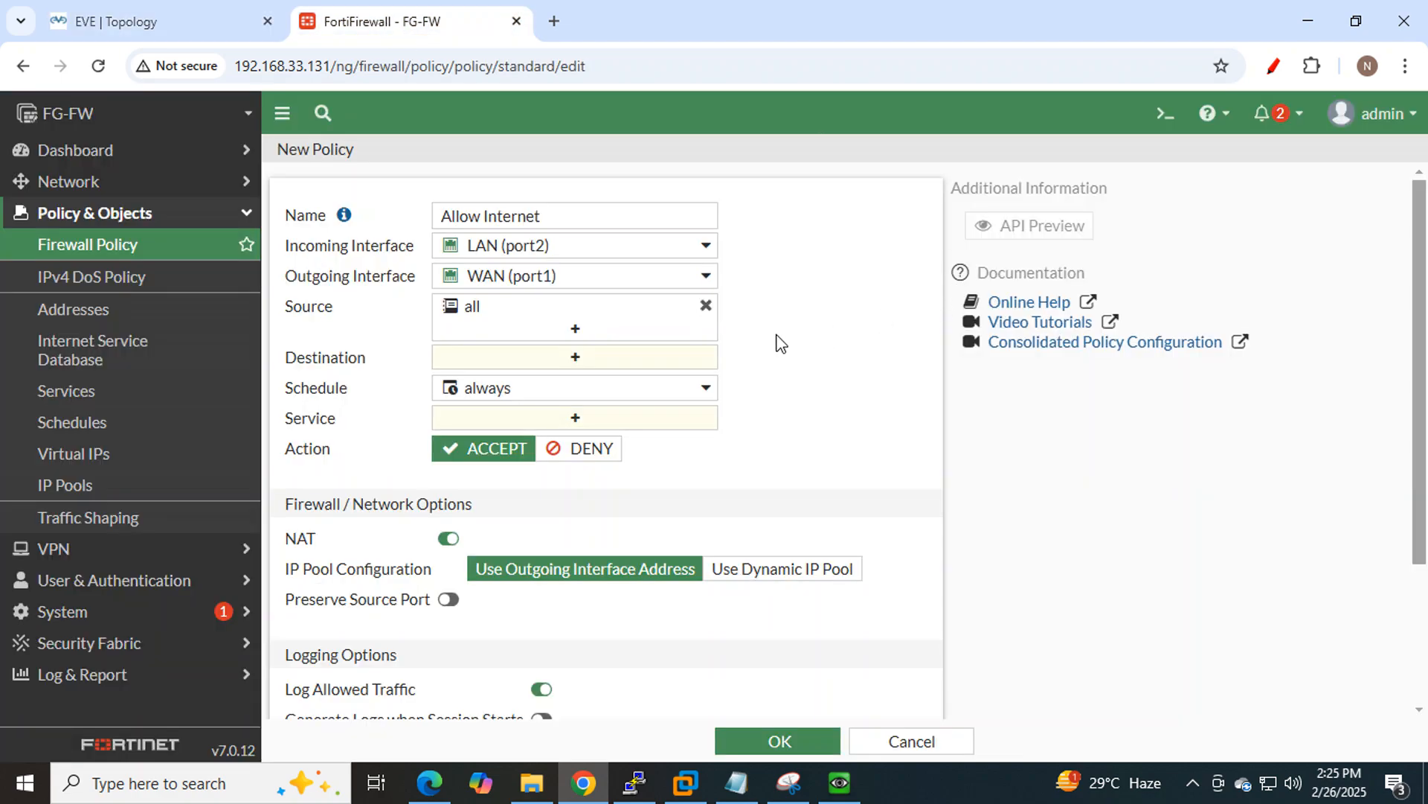
{"action": "mouse_move", "coordinate": [475, 317]}
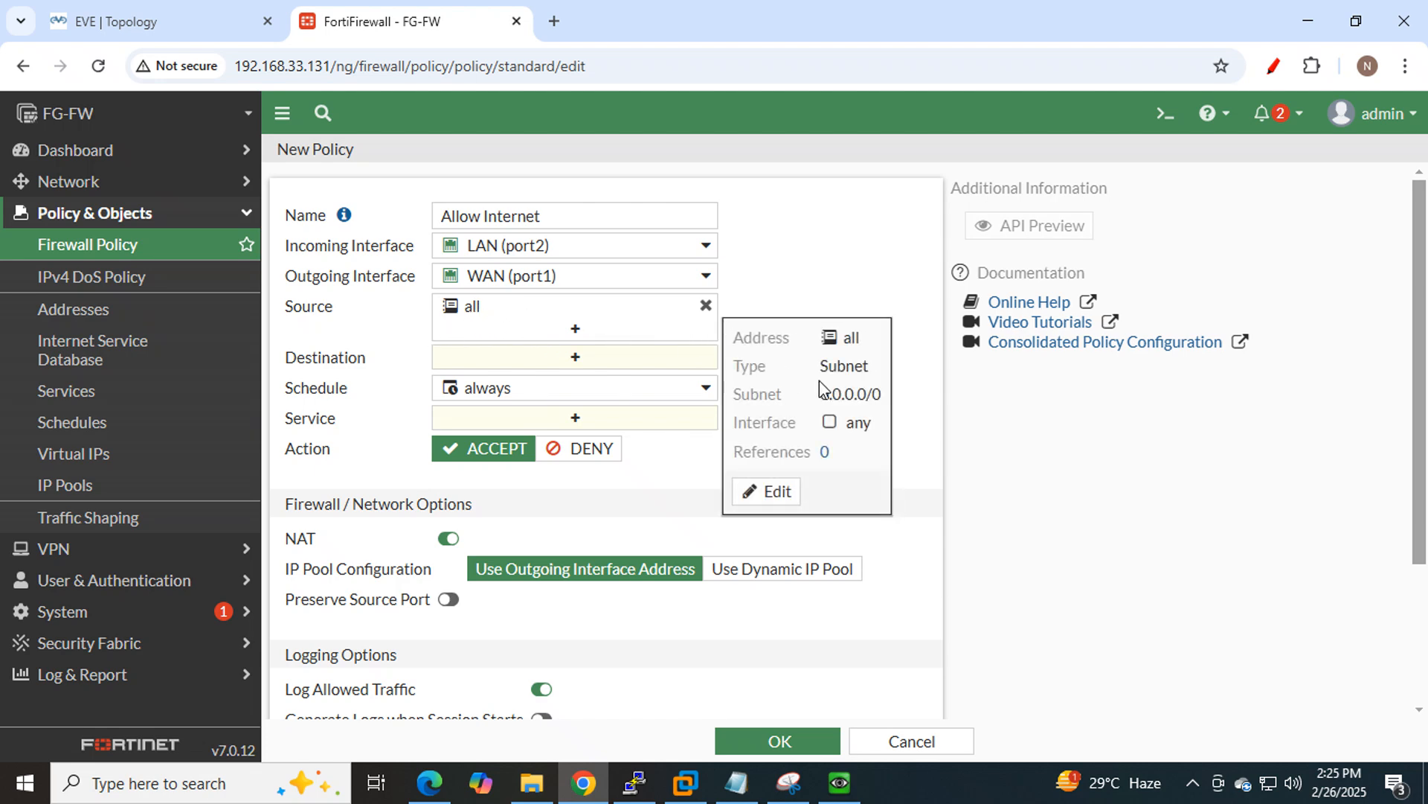
{"action": "left_click_drag", "start_coordinate": [822, 395], "coordinate": [868, 393]}
{"action": "left_click", "coordinate": [197, 21]}
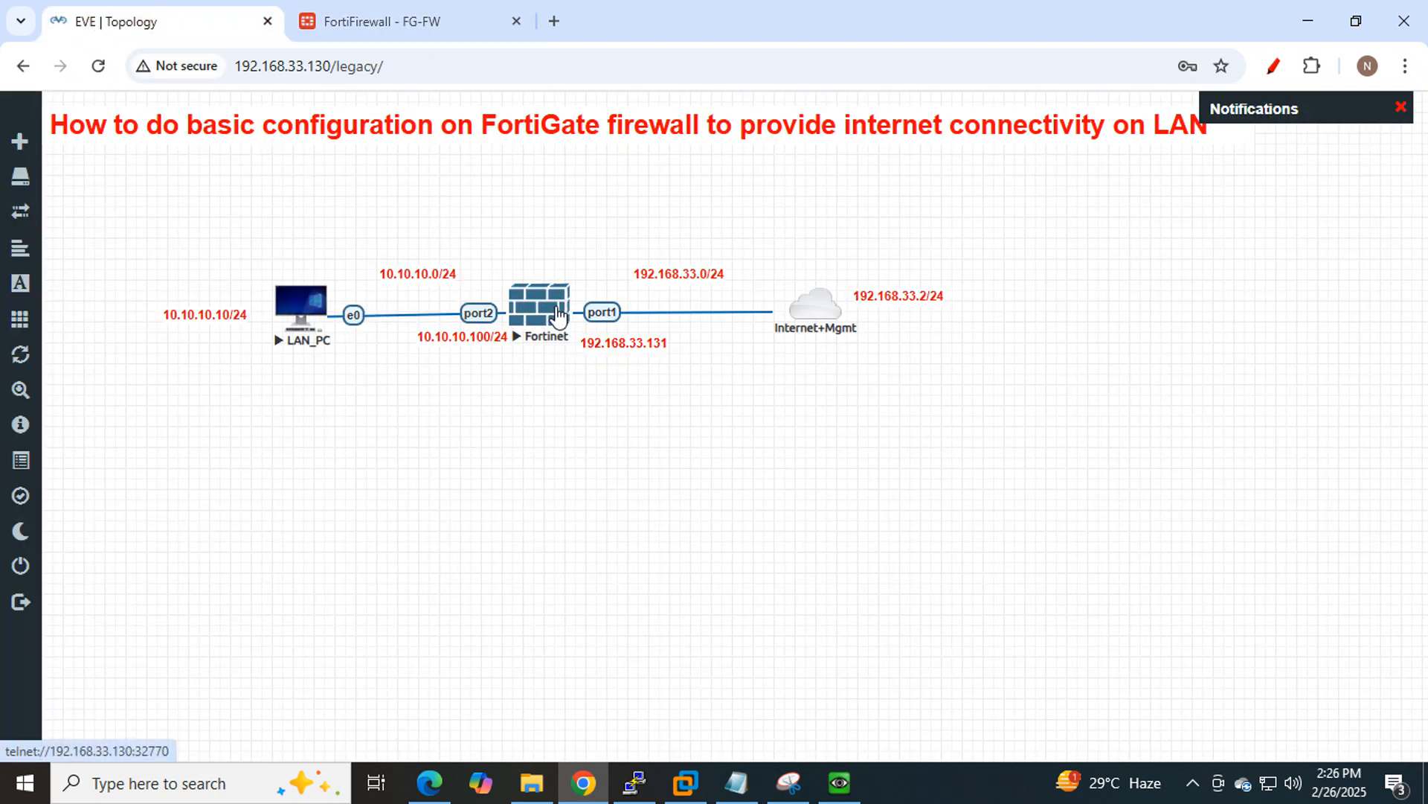
{"action": "left_click", "coordinate": [381, 22]}
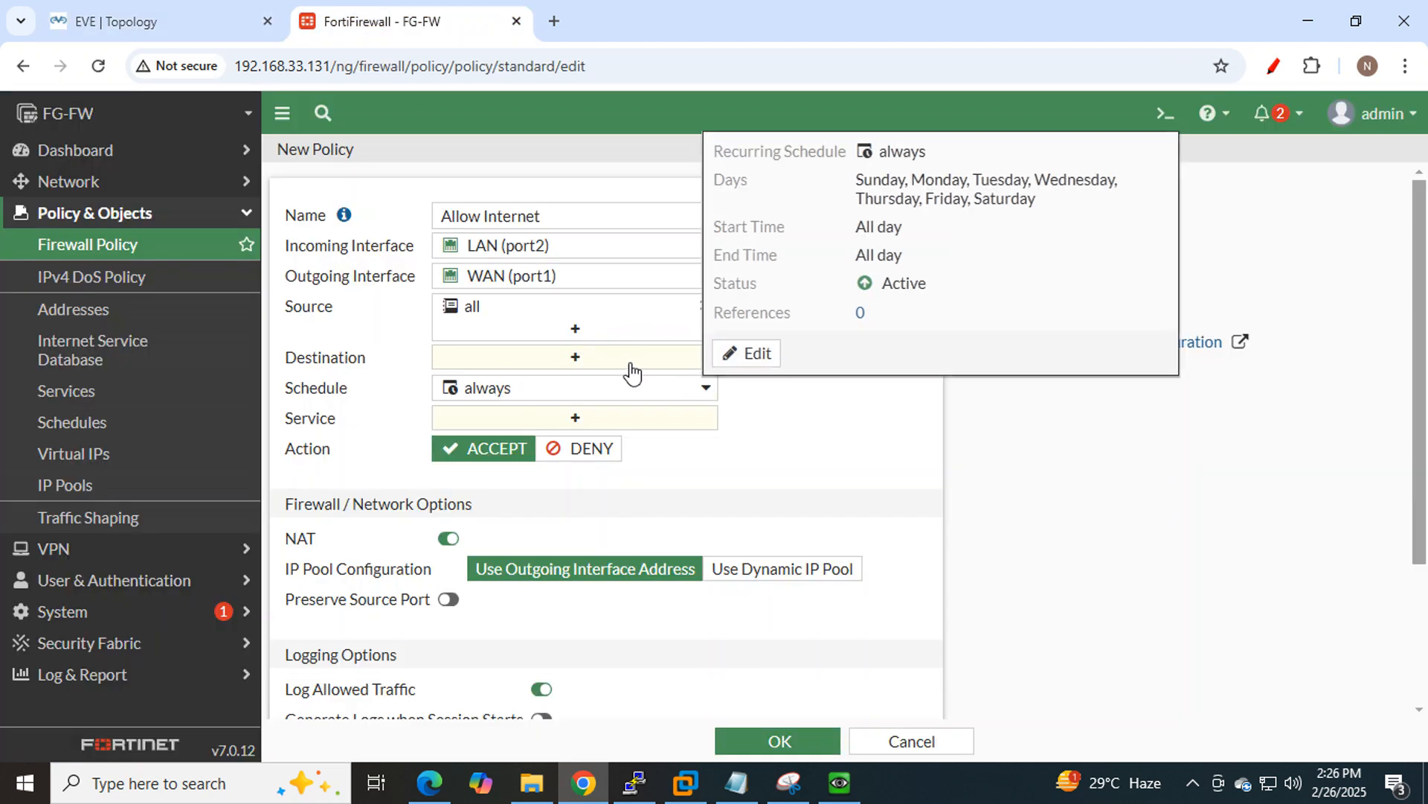
{"action": "left_click", "coordinate": [97, 16]}
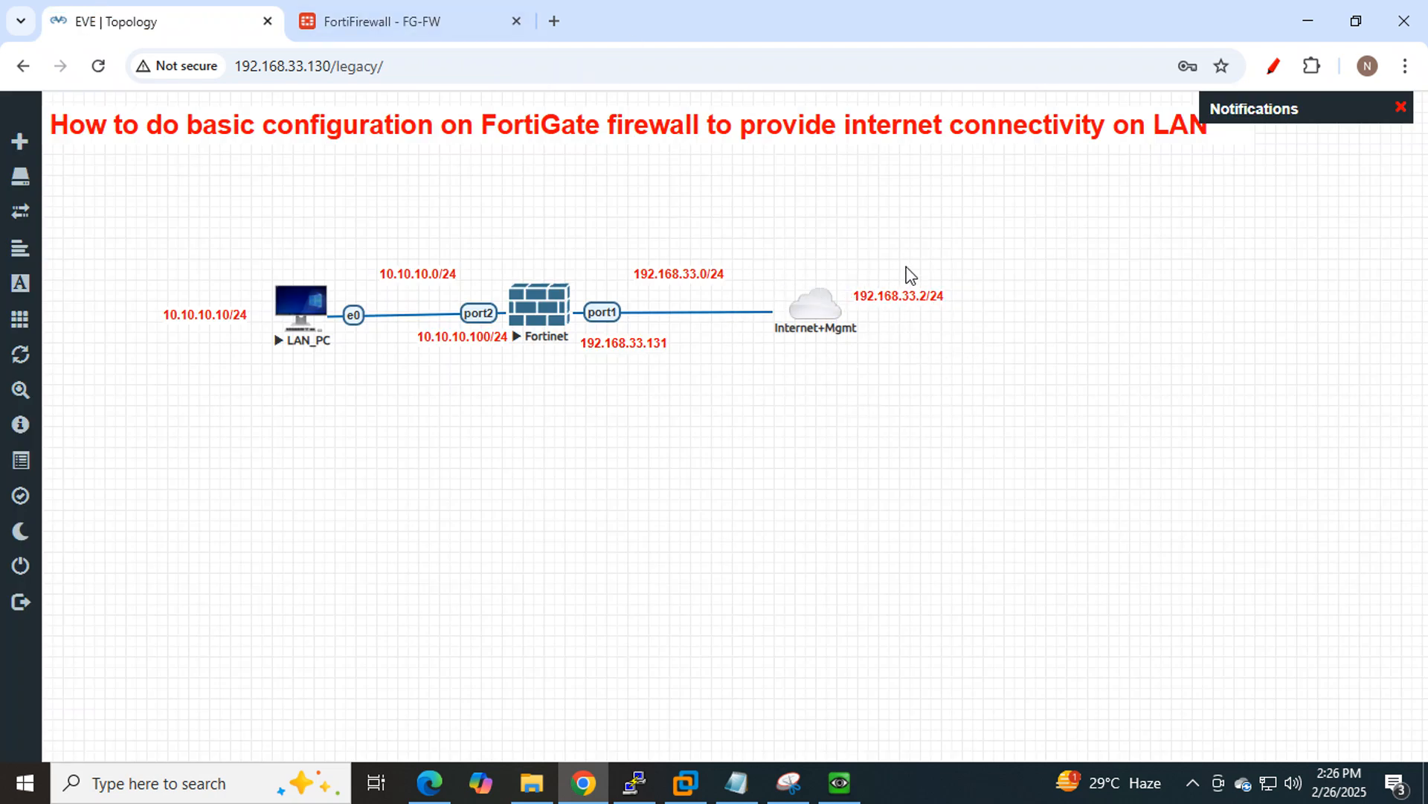
{"action": "left_click", "coordinate": [383, 21]}
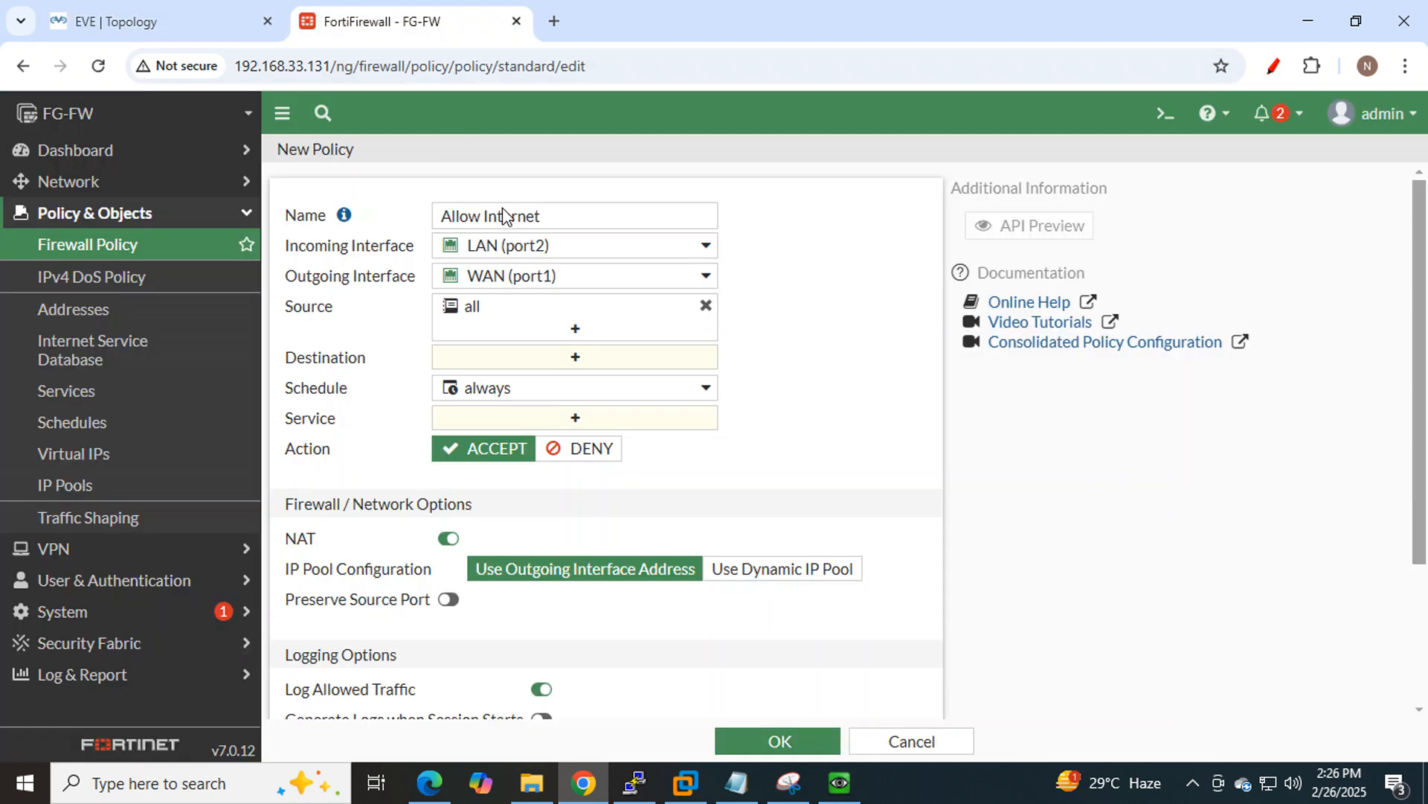
{"action": "left_click", "coordinate": [596, 370]}
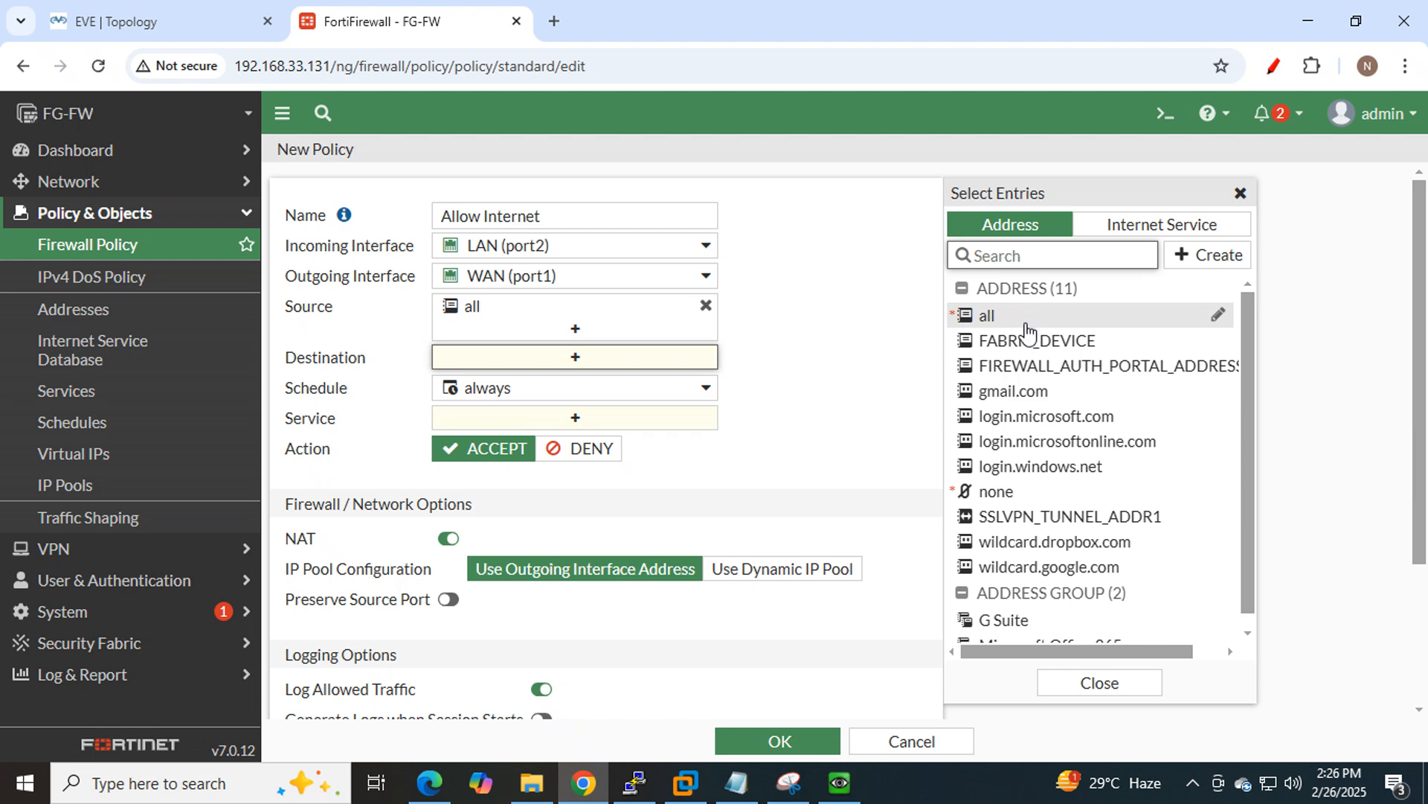
{"action": "left_click", "coordinate": [1027, 322]}
{"action": "left_click", "coordinate": [803, 351]}
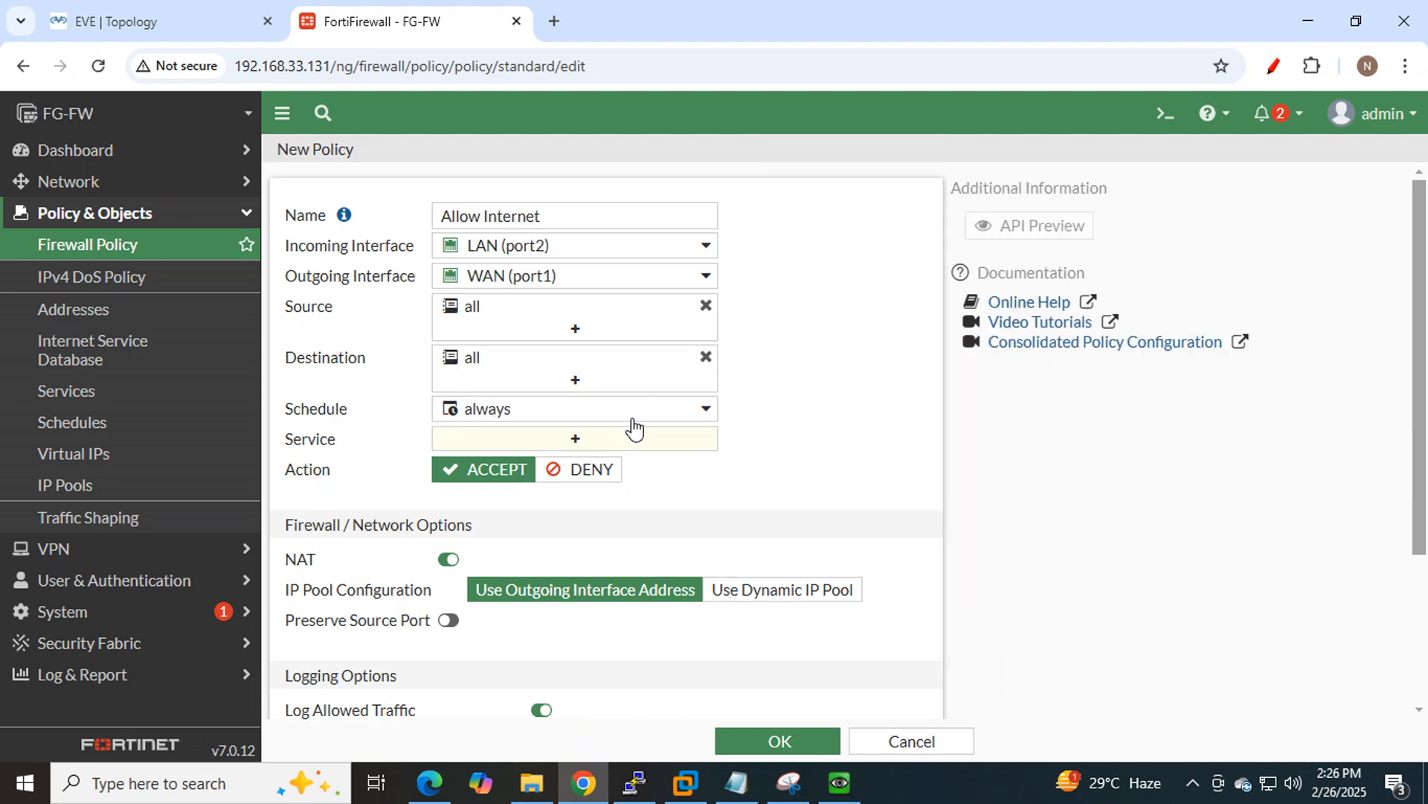
{"action": "left_click", "coordinate": [705, 418]}
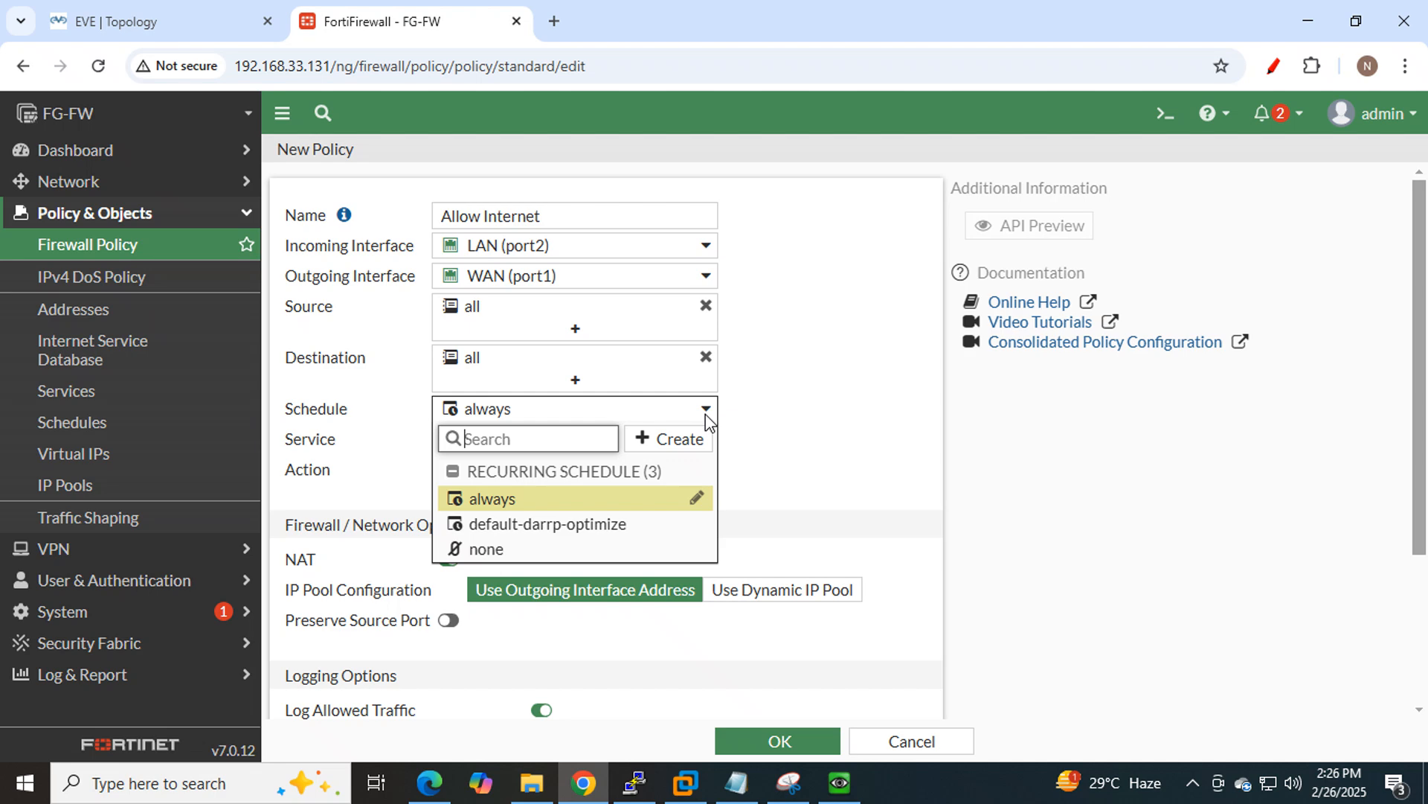
{"action": "left_click", "coordinate": [759, 422]}
{"action": "mouse_move", "coordinate": [492, 414]}
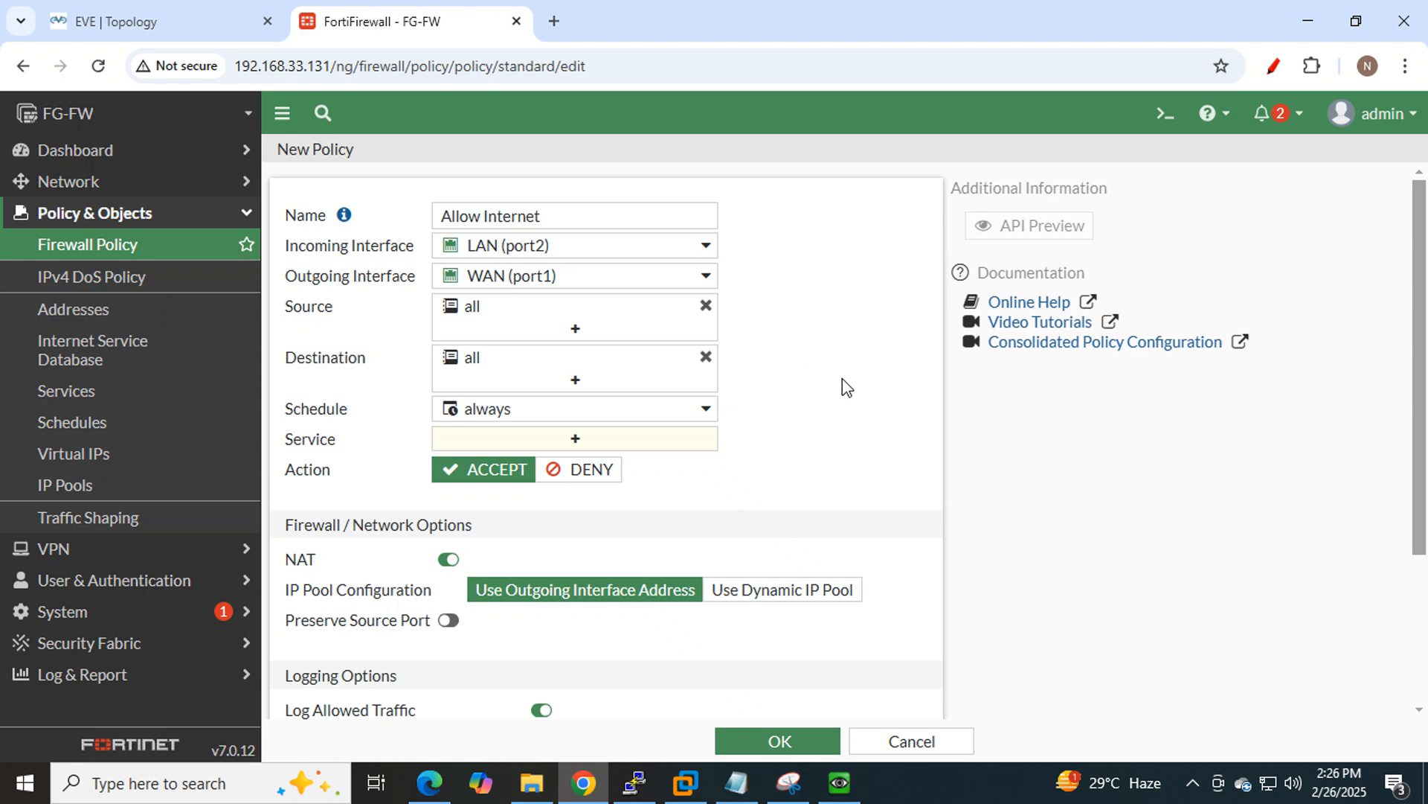
Choose the ALL entry from the service list for the Allow Internet policy.
{"action": "left_click", "coordinate": [601, 440]}
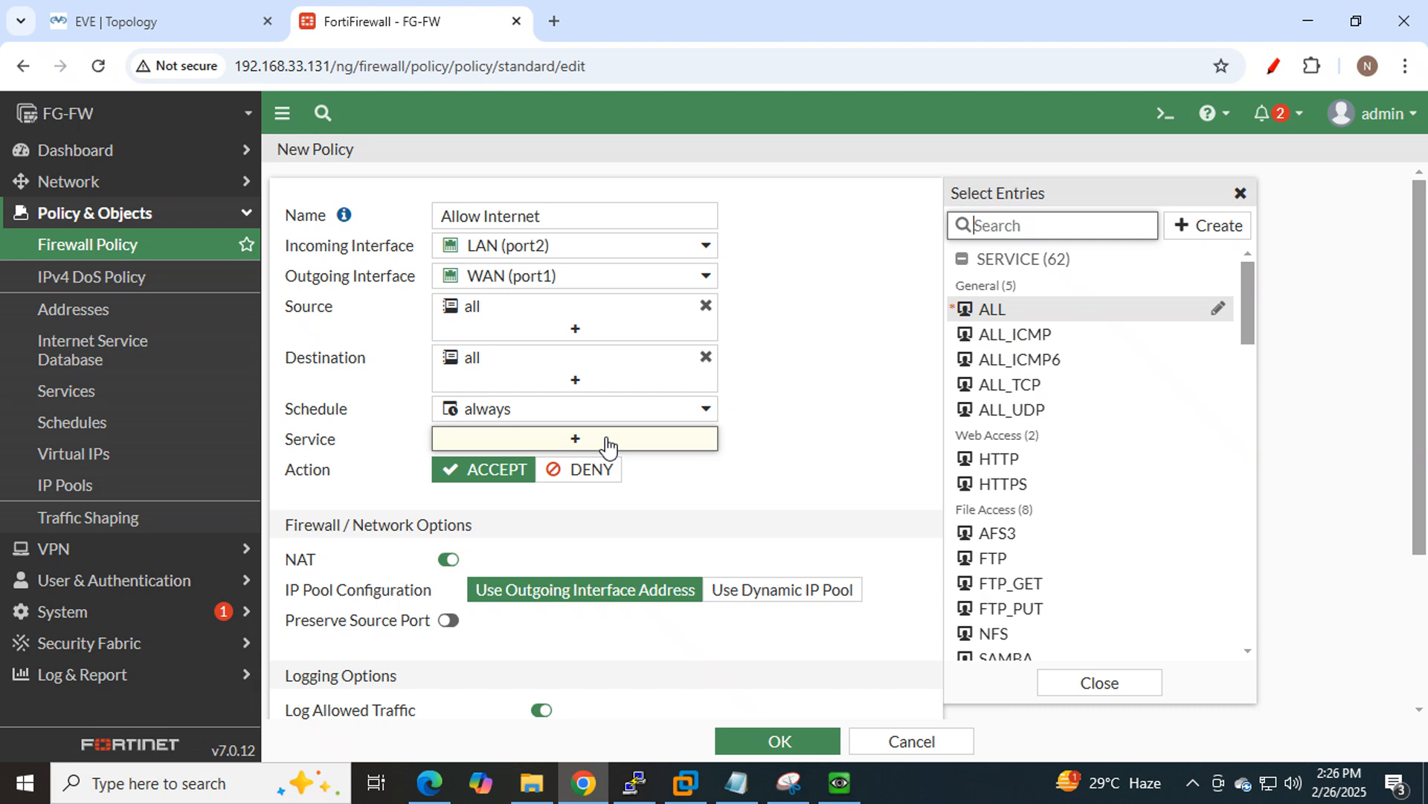
{"action": "mouse_move", "coordinate": [1057, 316]}
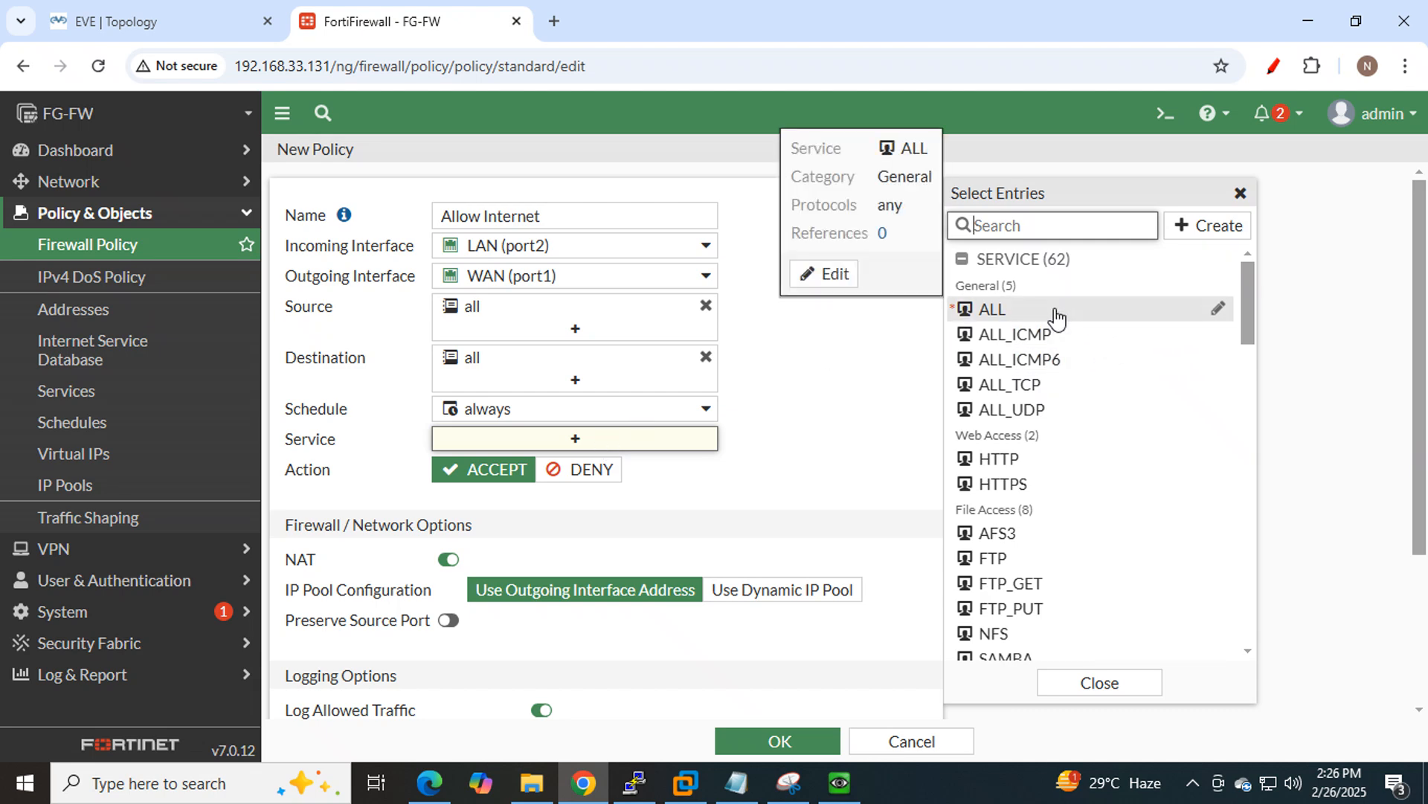
{"action": "mouse_move", "coordinate": [1045, 349]}
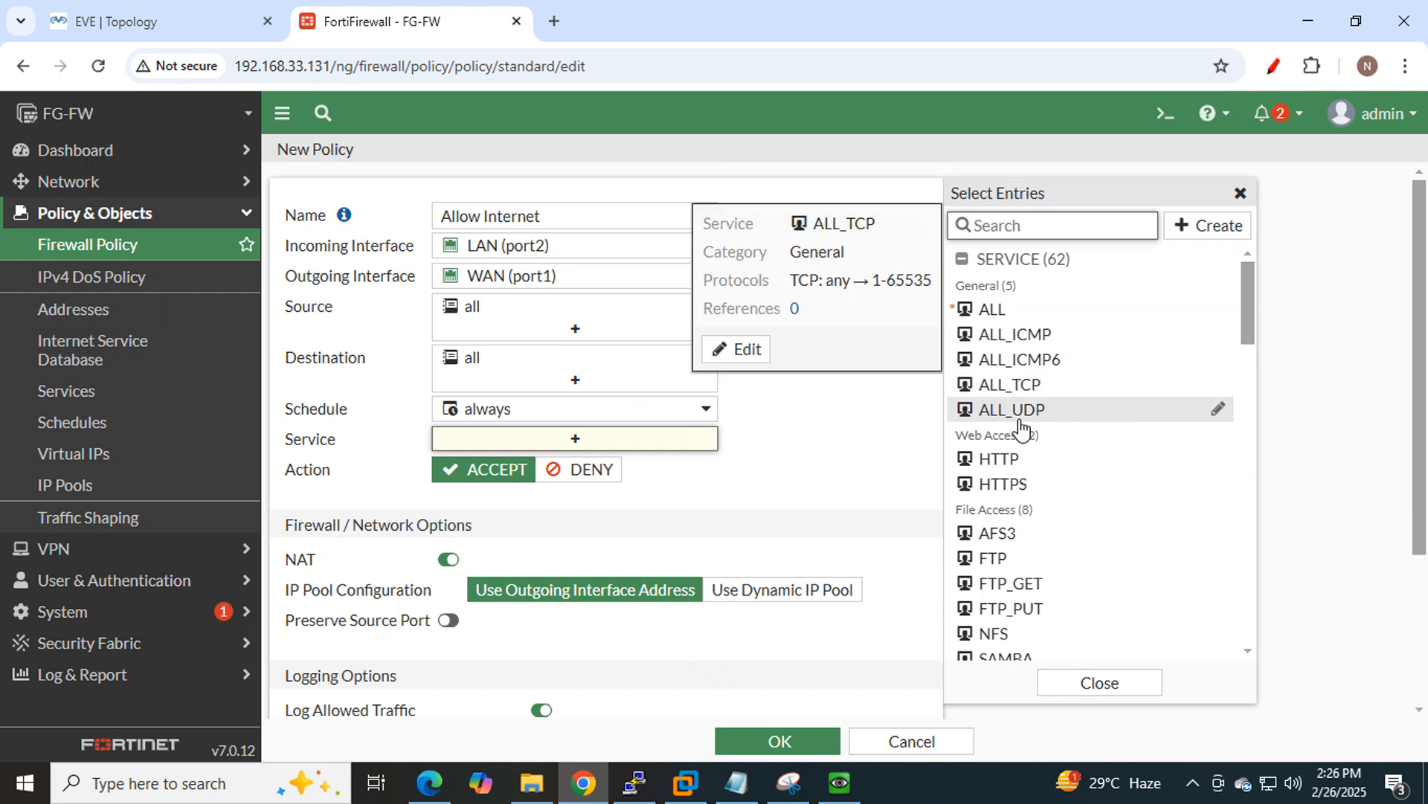
{"action": "mouse_move", "coordinate": [1066, 420]}
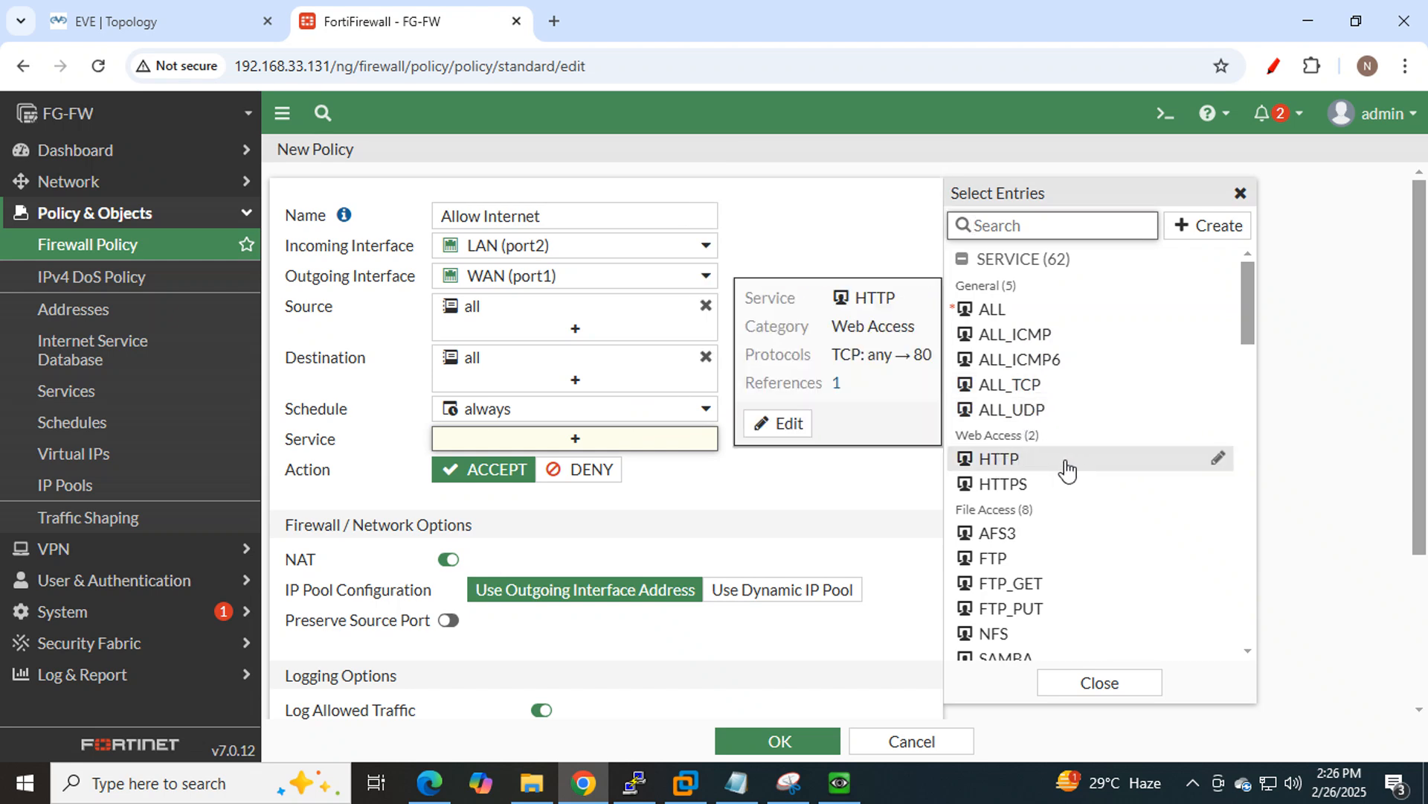
{"action": "mouse_move", "coordinate": [1056, 497]}
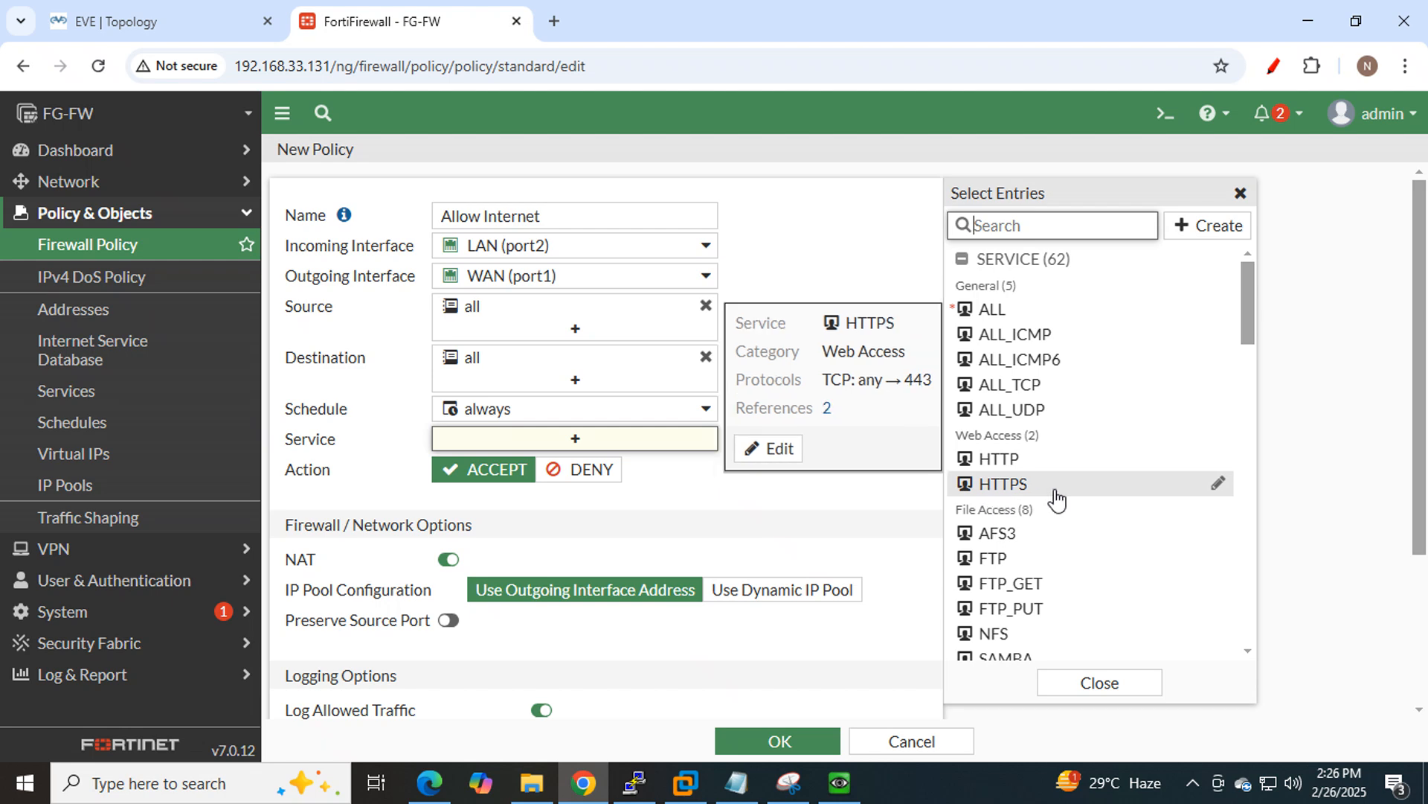
{"action": "mouse_move", "coordinate": [1033, 563]}
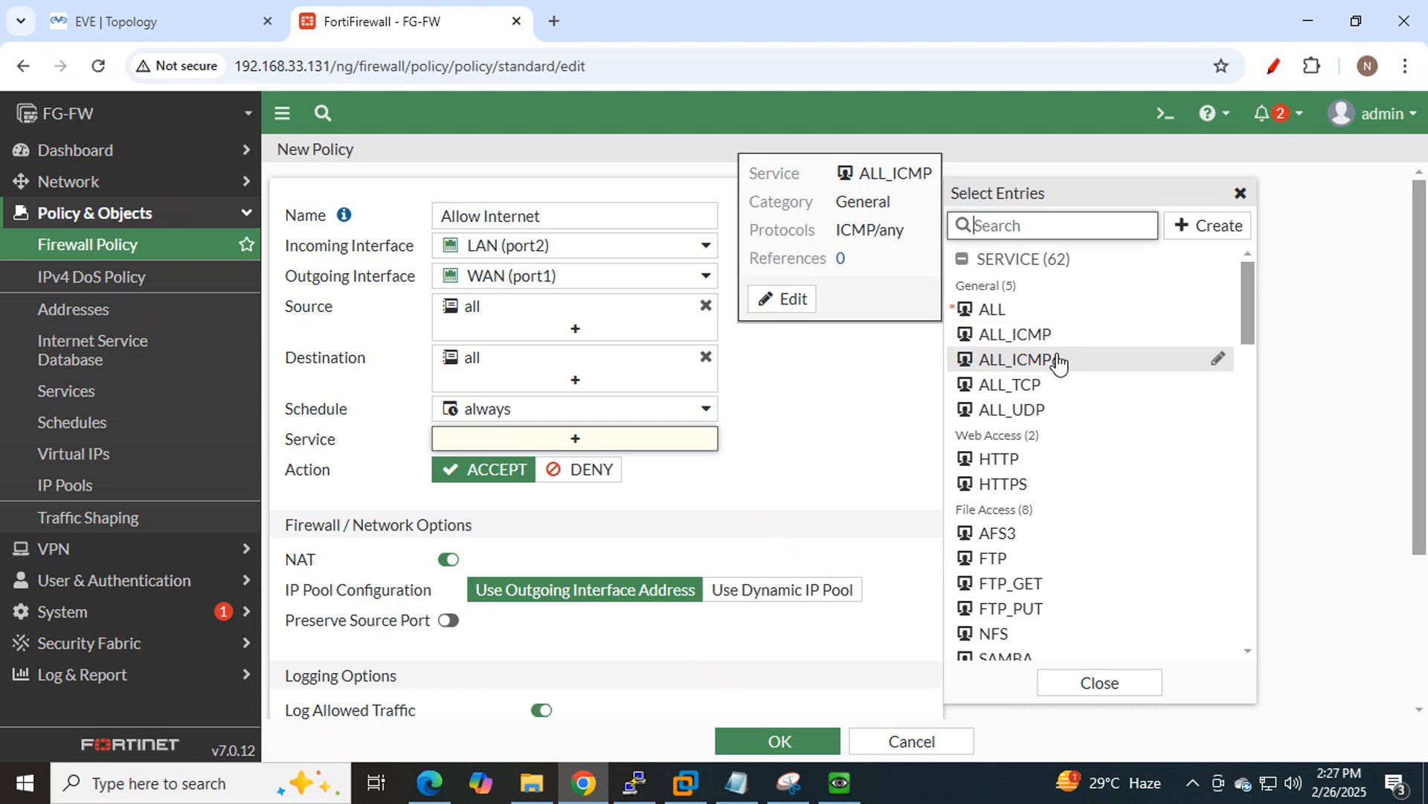
{"action": "mouse_move", "coordinate": [1012, 471]}
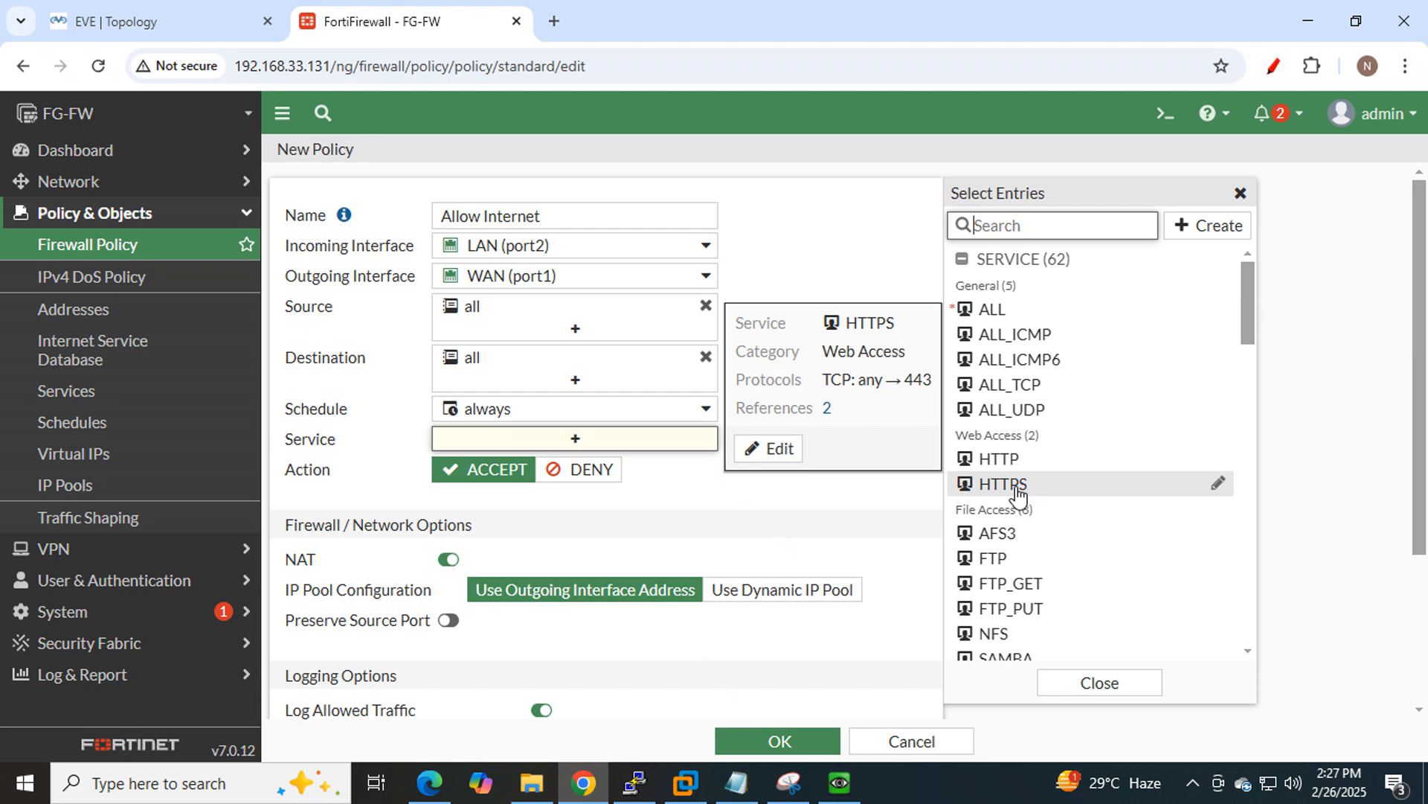
{"action": "left_click", "coordinate": [1016, 311]}
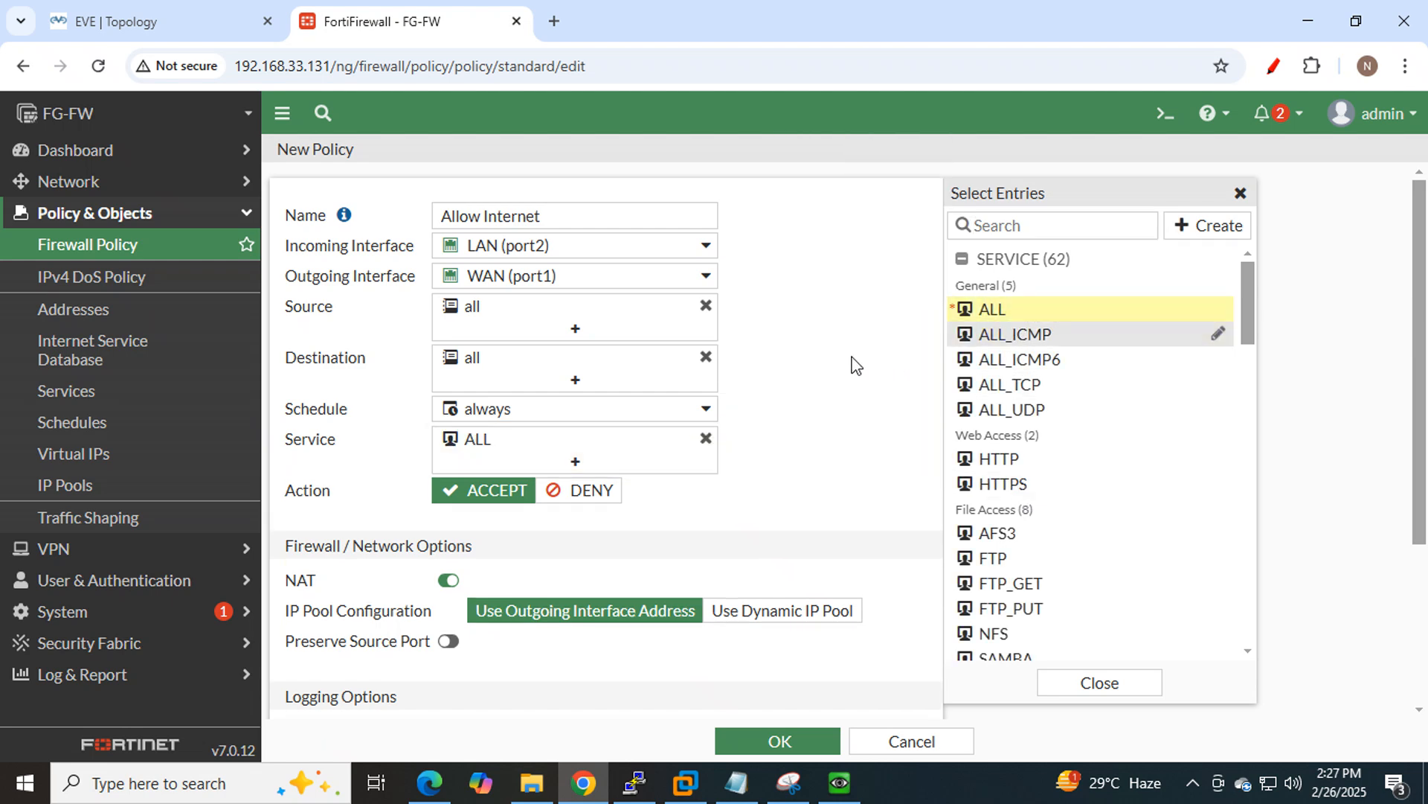
{"action": "left_click", "coordinate": [887, 367]}
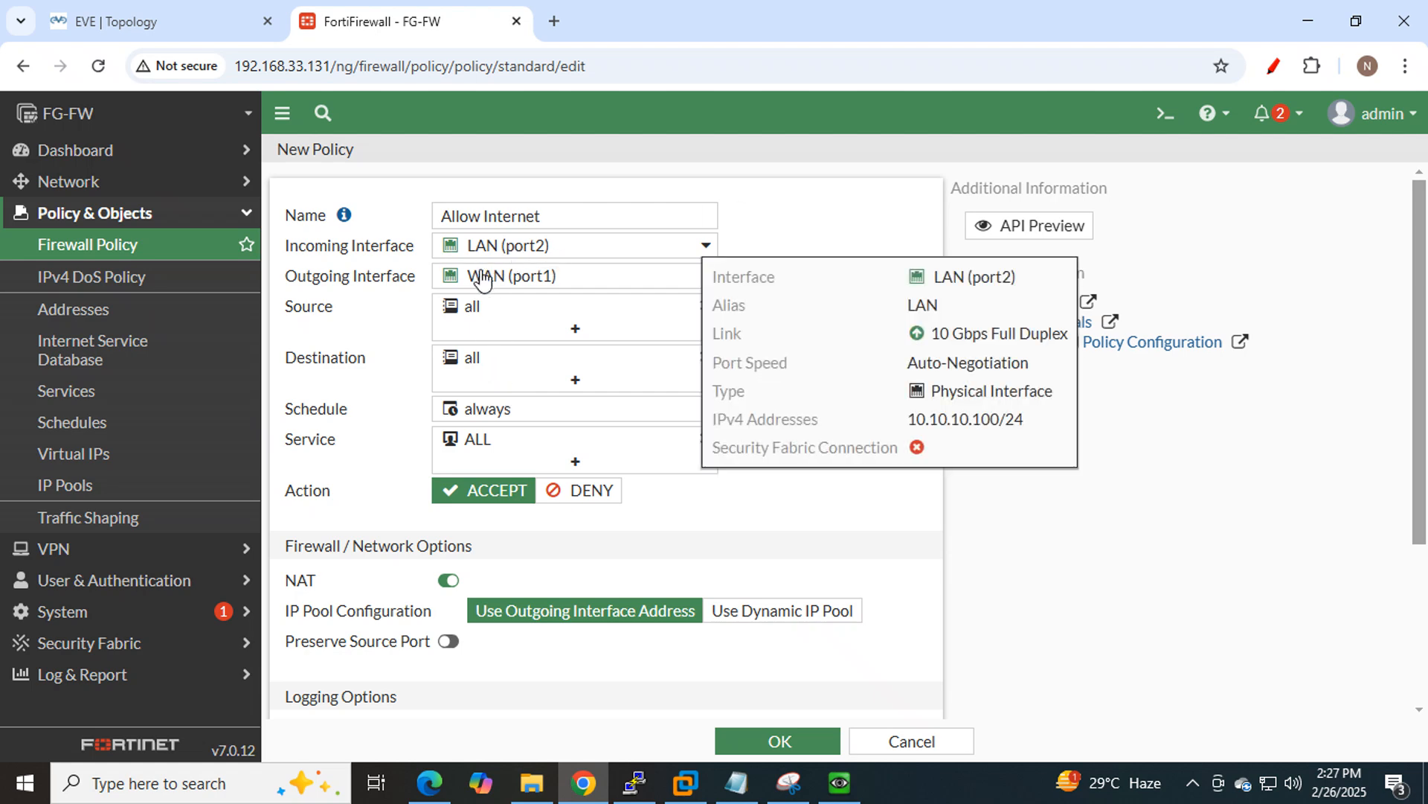
Check the lab topology, then confirm the Allow Internet policy uses ACCEPT with NAT enabled.
{"action": "left_click", "coordinate": [97, 20]}
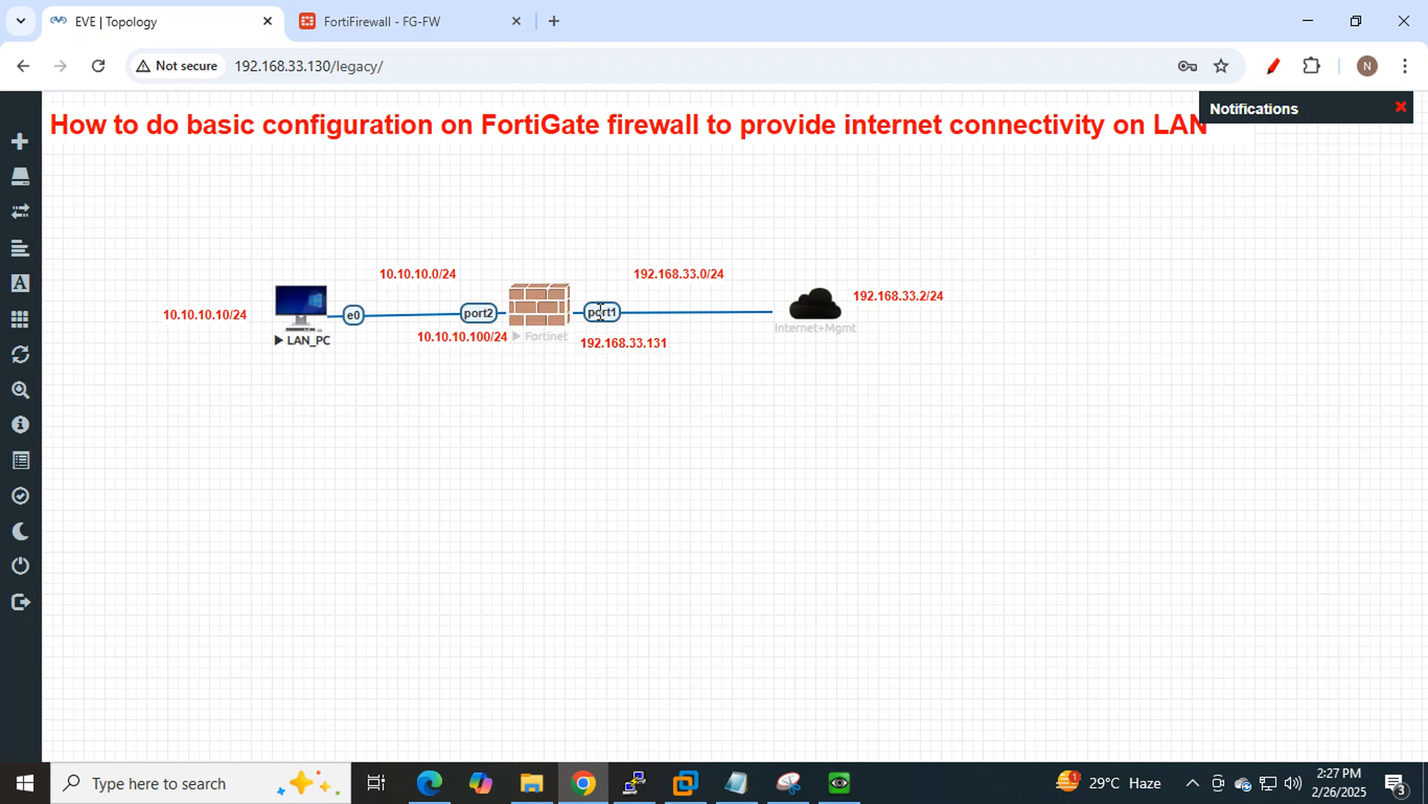
{"action": "left_click", "coordinate": [396, 28]}
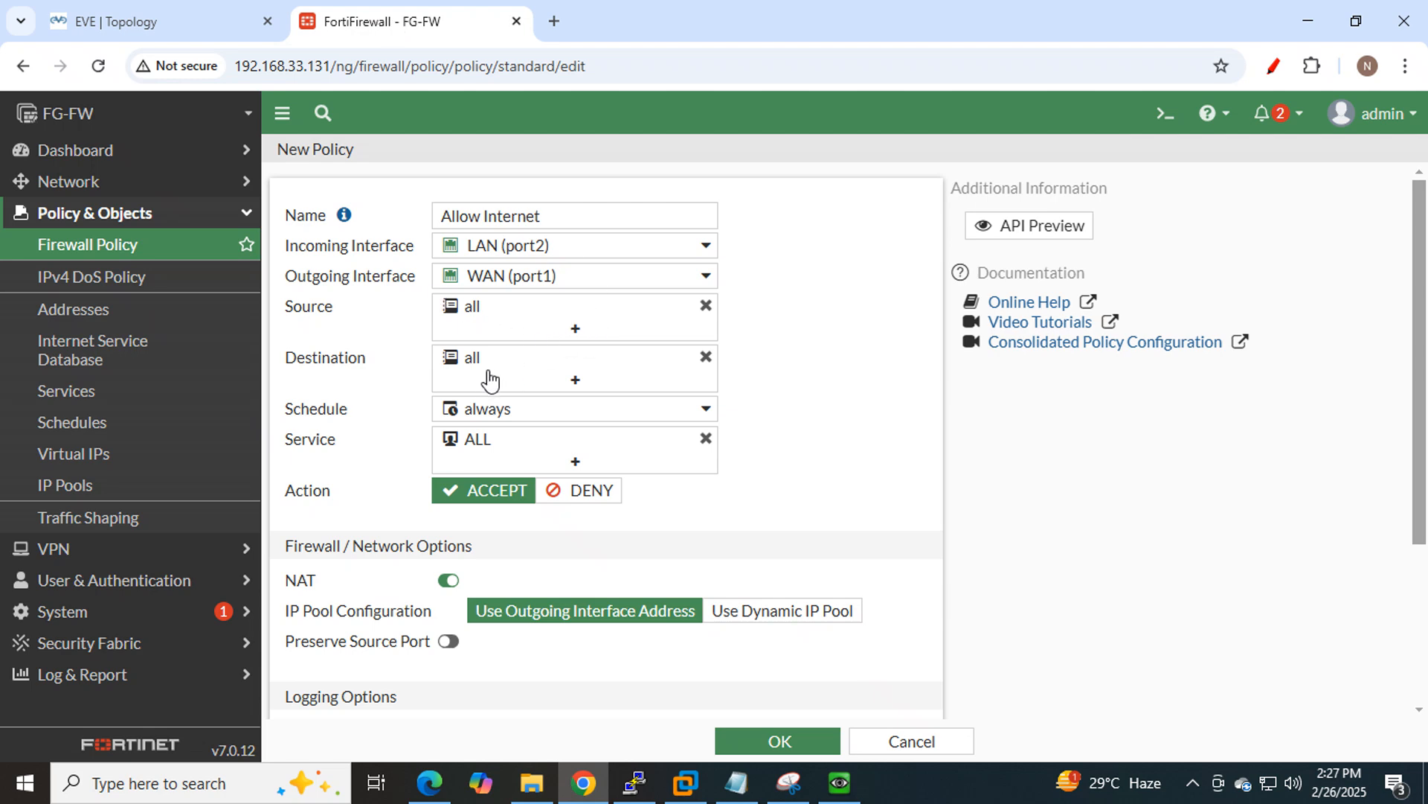
{"action": "mouse_move", "coordinate": [551, 418]}
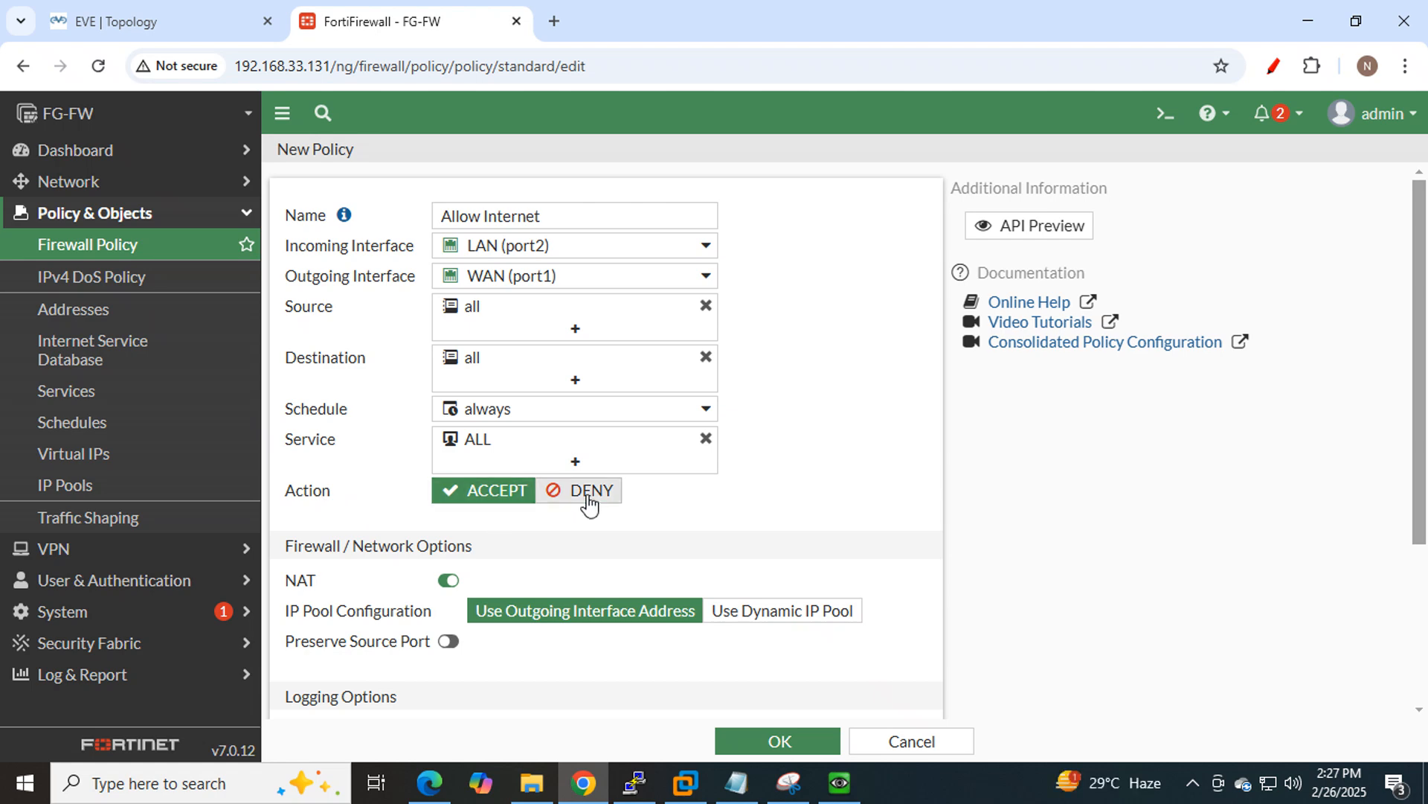
{"action": "left_click", "coordinate": [484, 492]}
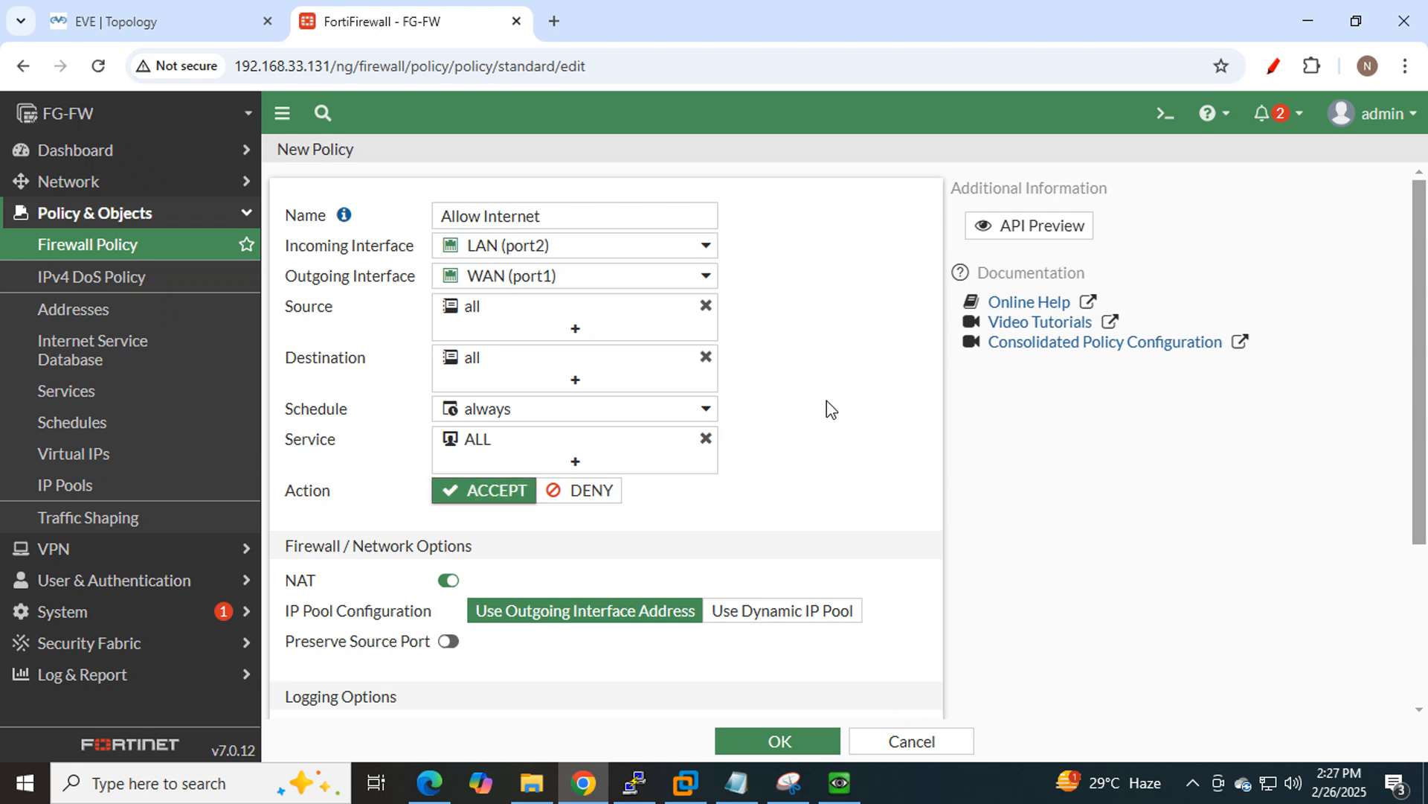
{"action": "scroll", "coordinate": [838, 387], "scroll_direction": "down", "scroll_amount": 2}
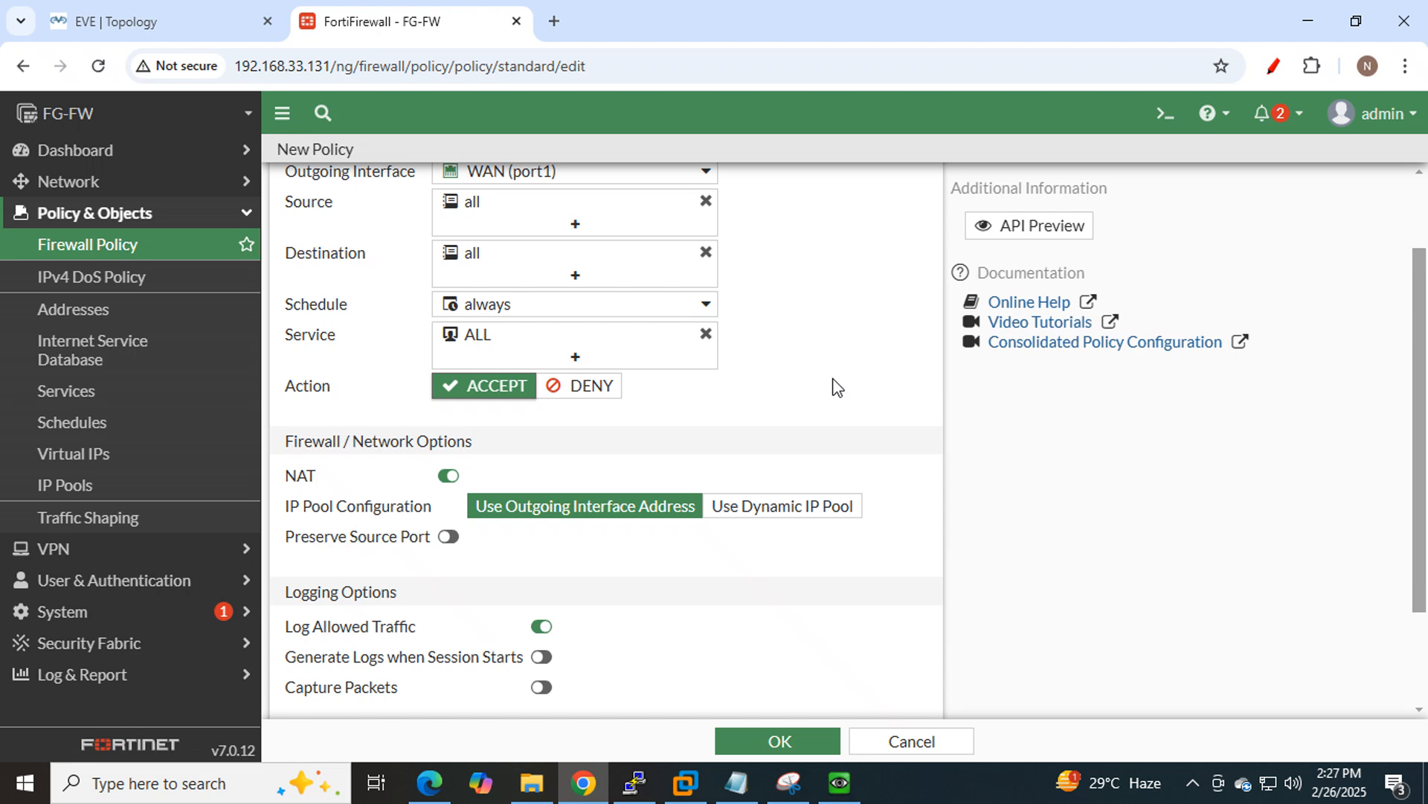
{"action": "left_click", "coordinate": [451, 480]}
{"action": "left_click", "coordinate": [337, 480]}
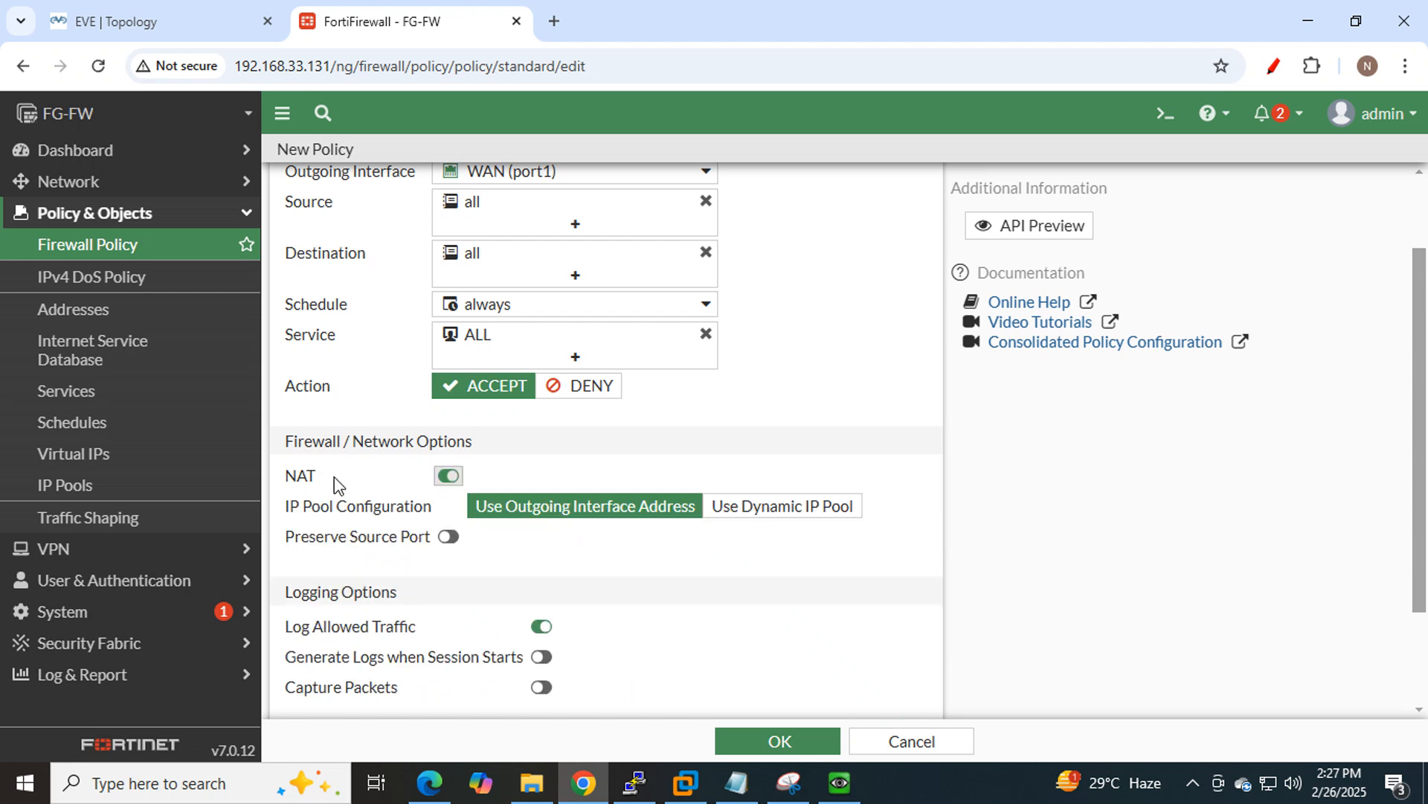
Highlight the note about using NAT inside Policy in the notes.
{"action": "left_click", "coordinate": [755, 774]}
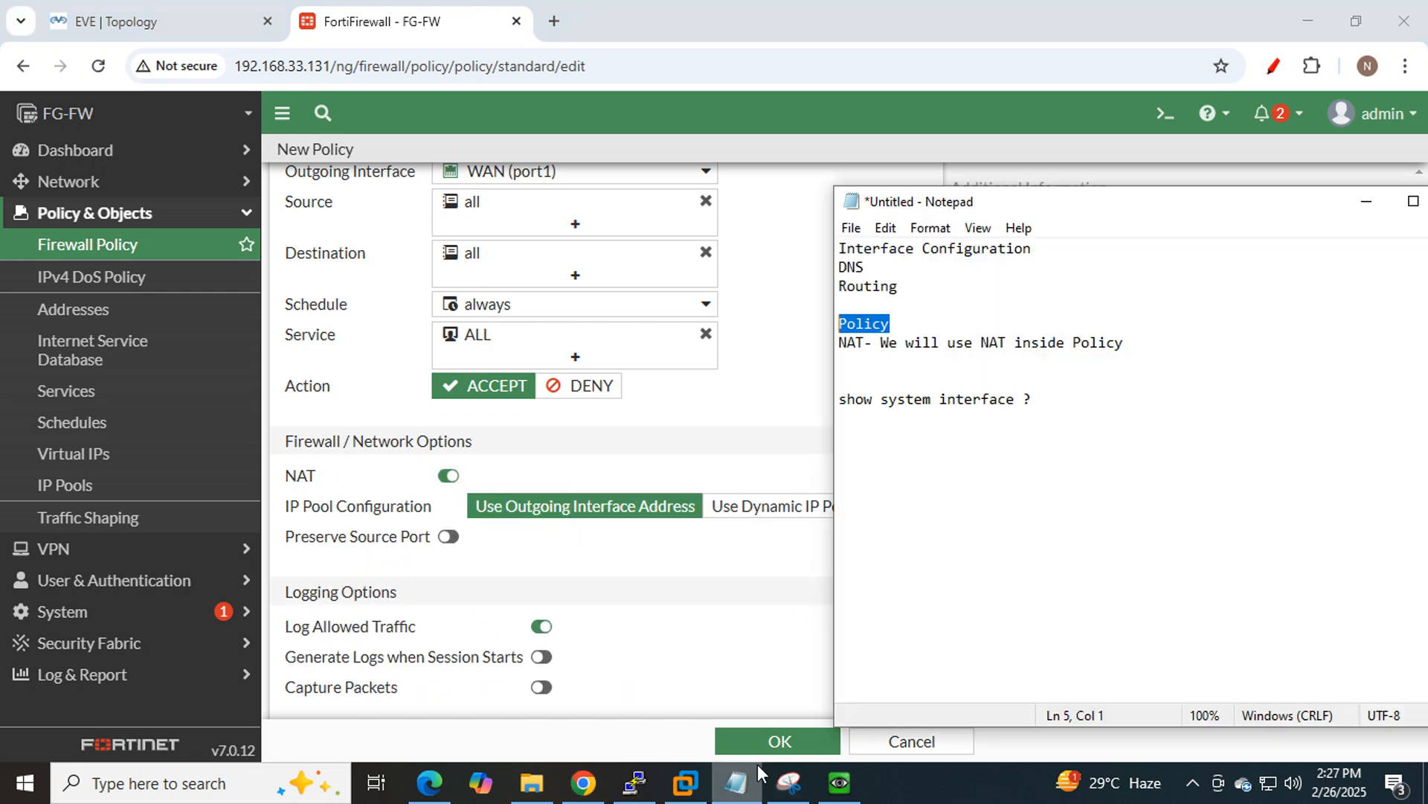
{"action": "left_click_drag", "start_coordinate": [1135, 343], "coordinate": [879, 347]}
{"action": "left_click", "coordinate": [1065, 347]}
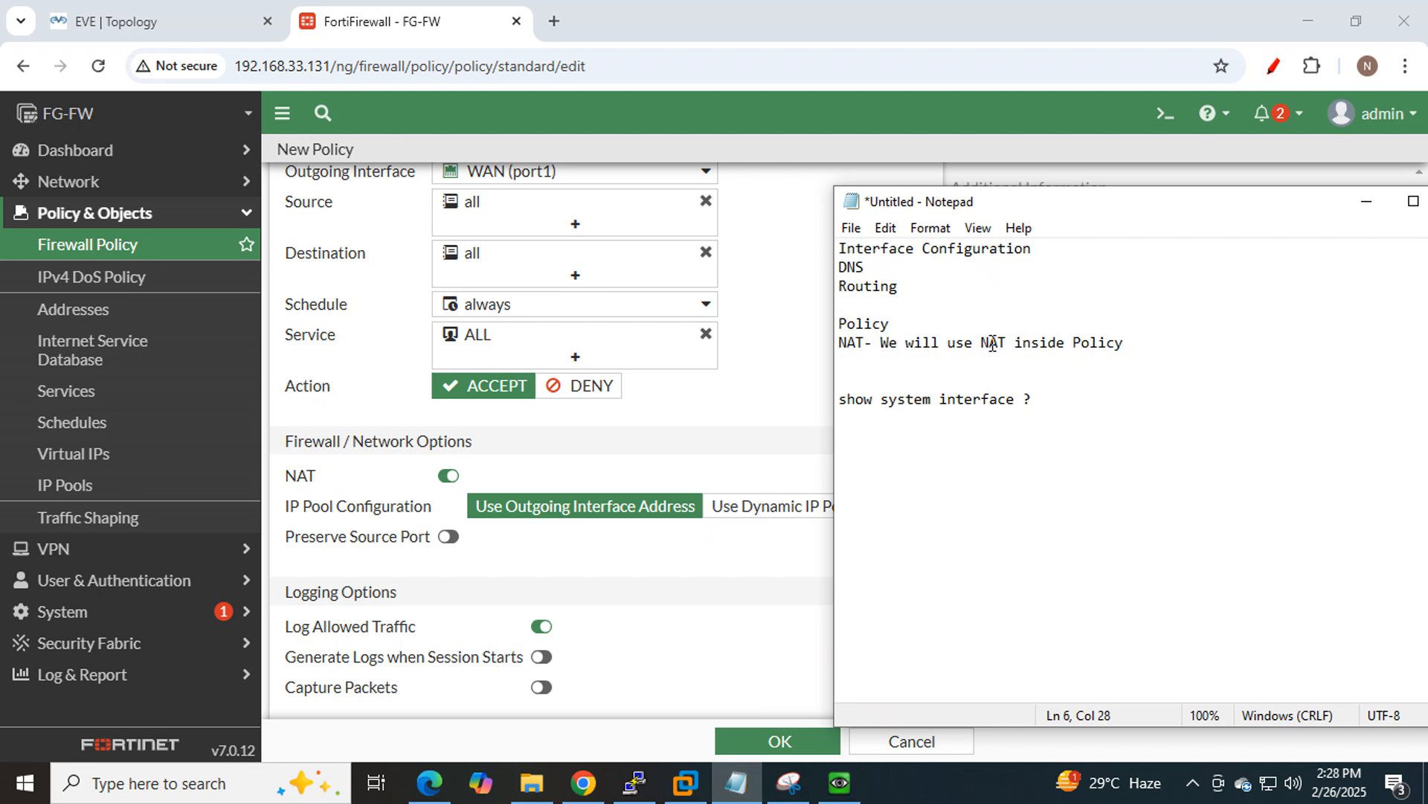
{"action": "left_click_drag", "start_coordinate": [979, 344], "coordinate": [1126, 345]}
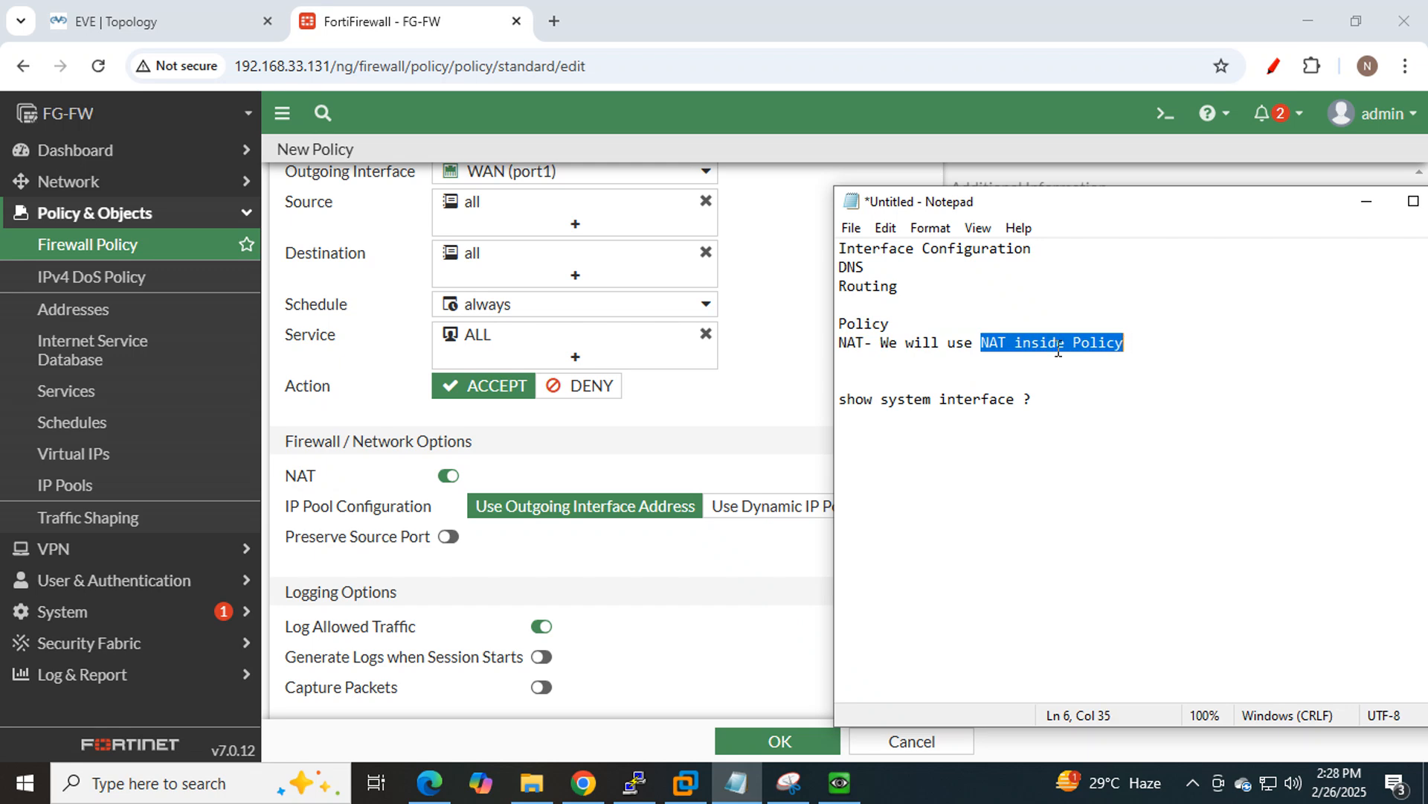
{"action": "left_click", "coordinate": [476, 480]}
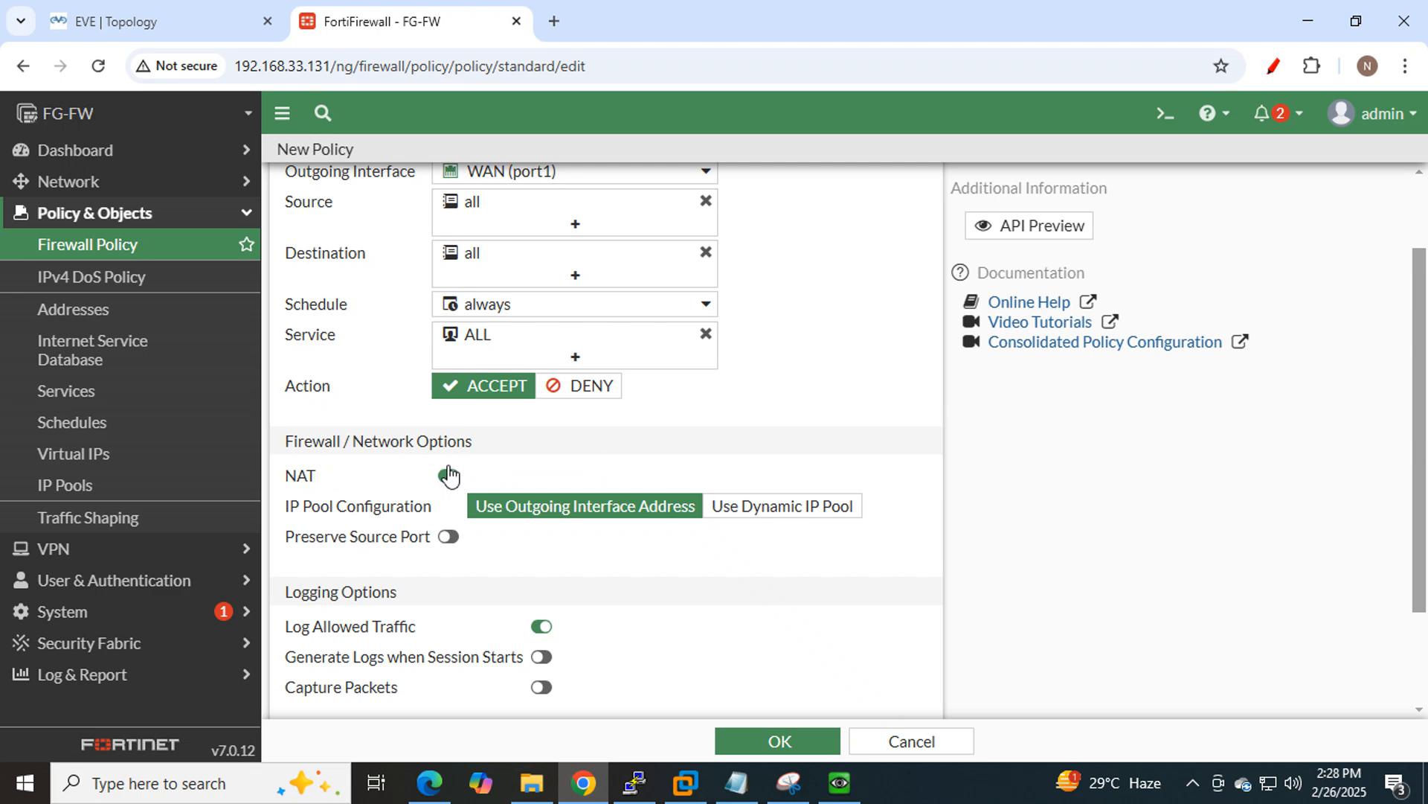
{"action": "left_click", "coordinate": [729, 785]}
{"action": "left_click", "coordinate": [1130, 365]}
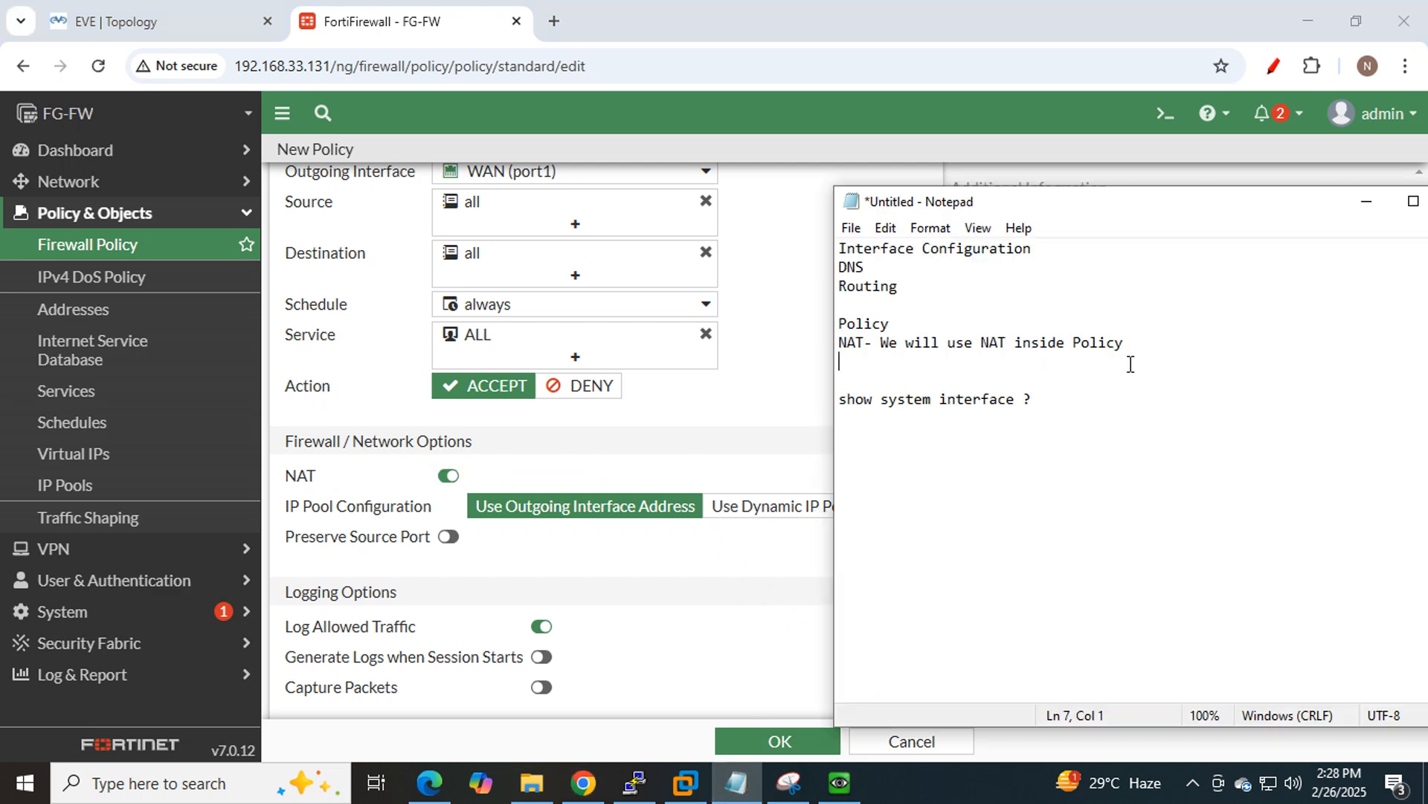
{"action": "left_click_drag", "start_coordinate": [1133, 338], "coordinate": [882, 340]}
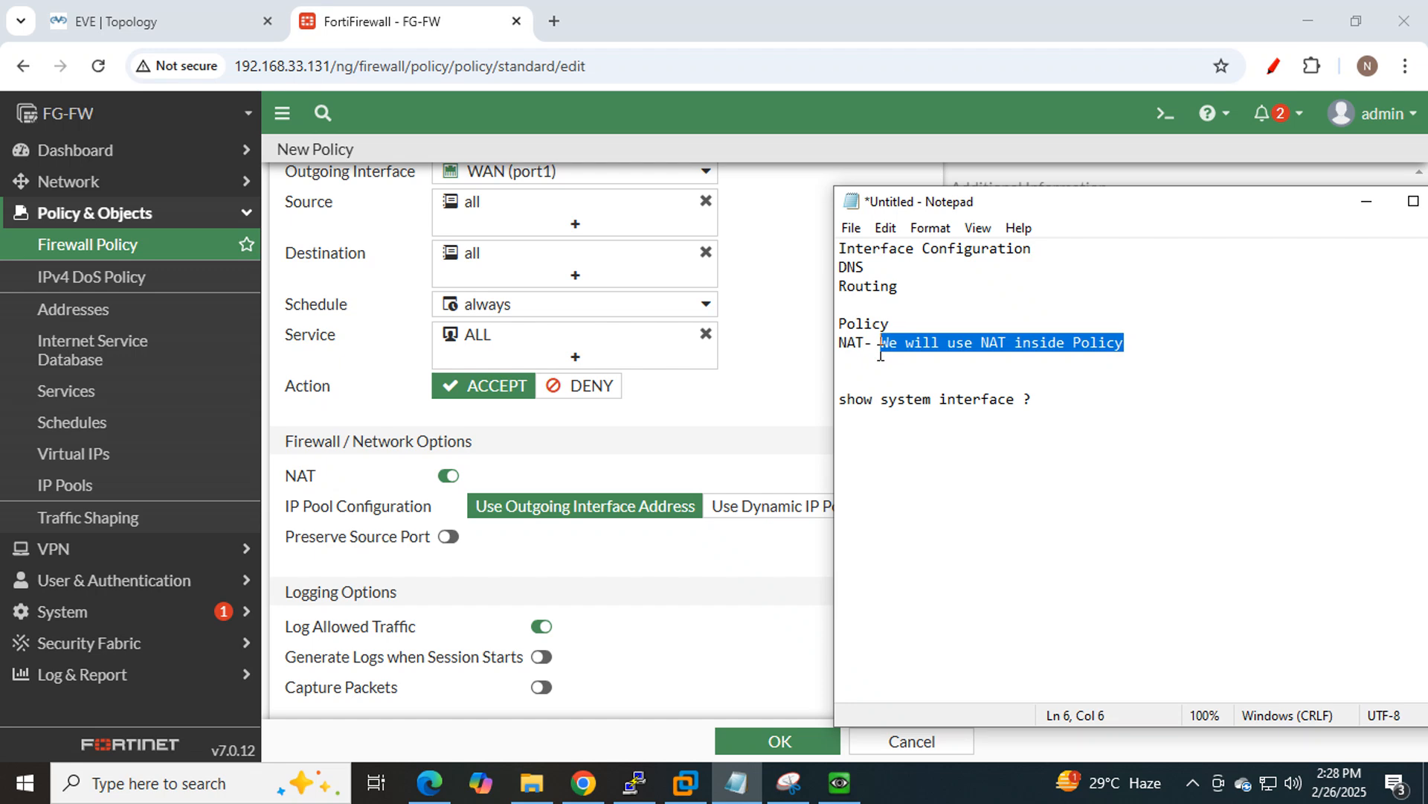
{"action": "left_click", "coordinate": [492, 472]}
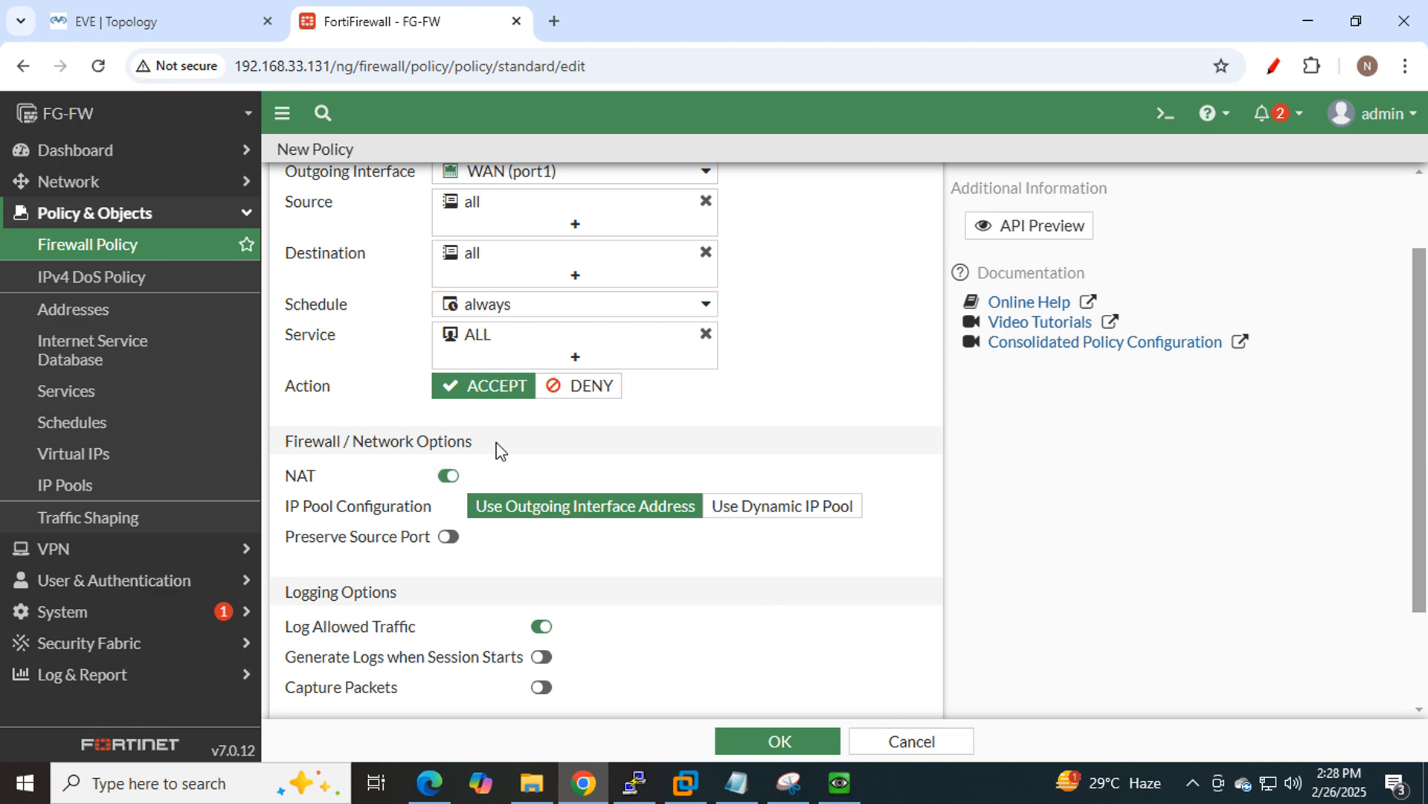
Save the Allow Internet policy and bring up the LAN PC console.
{"action": "scroll", "coordinate": [580, 438], "scroll_direction": "down", "scroll_amount": 3}
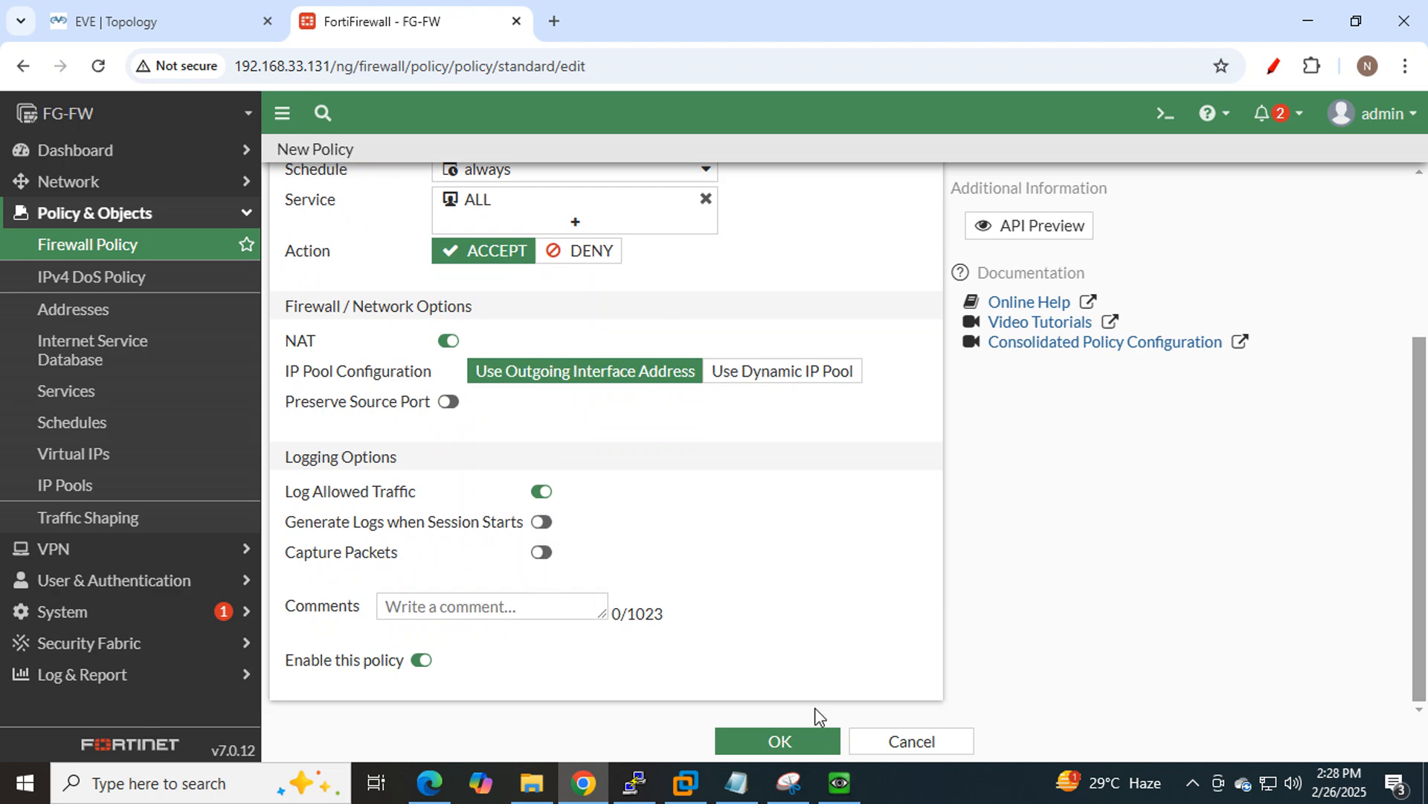
{"action": "left_click", "coordinate": [793, 743]}
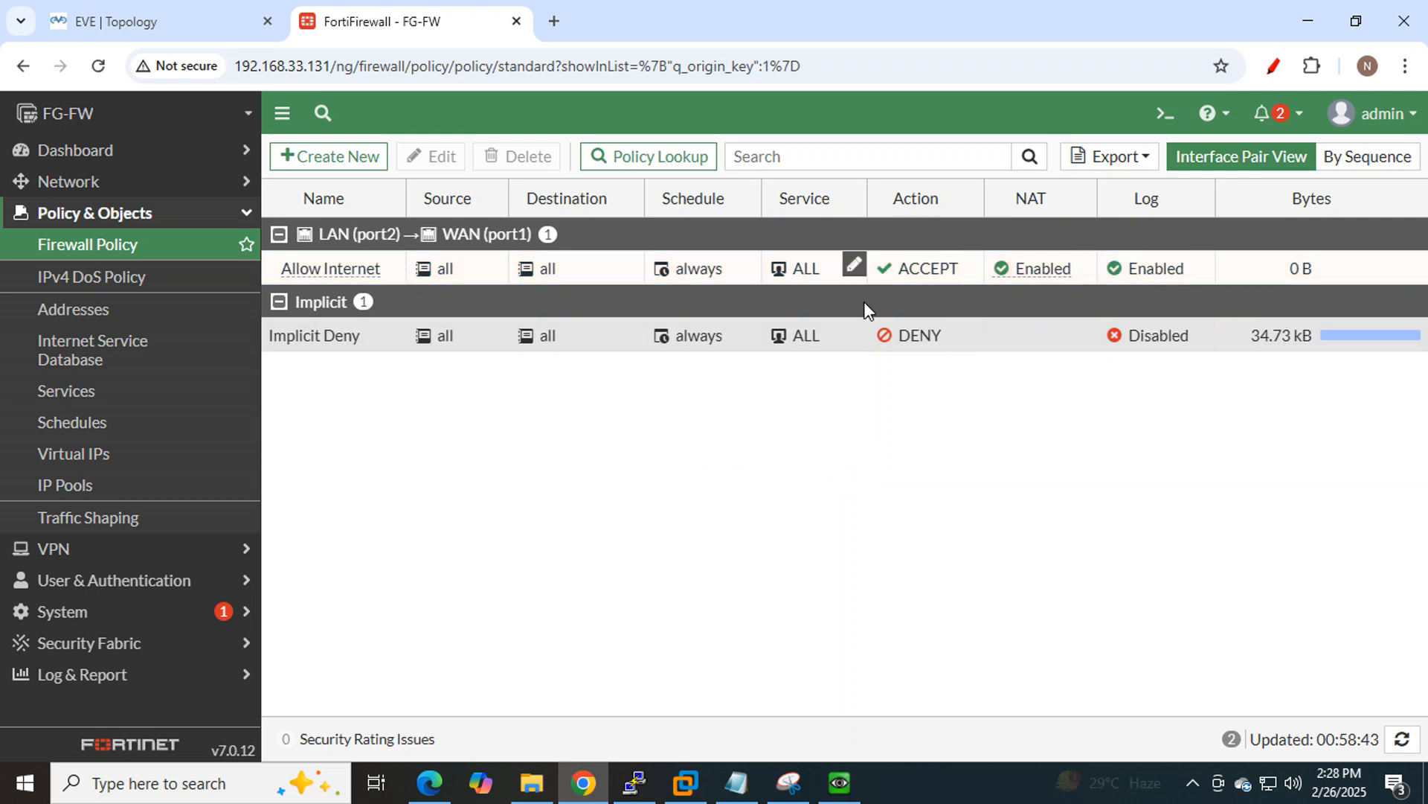
{"action": "left_click", "coordinate": [838, 793]}
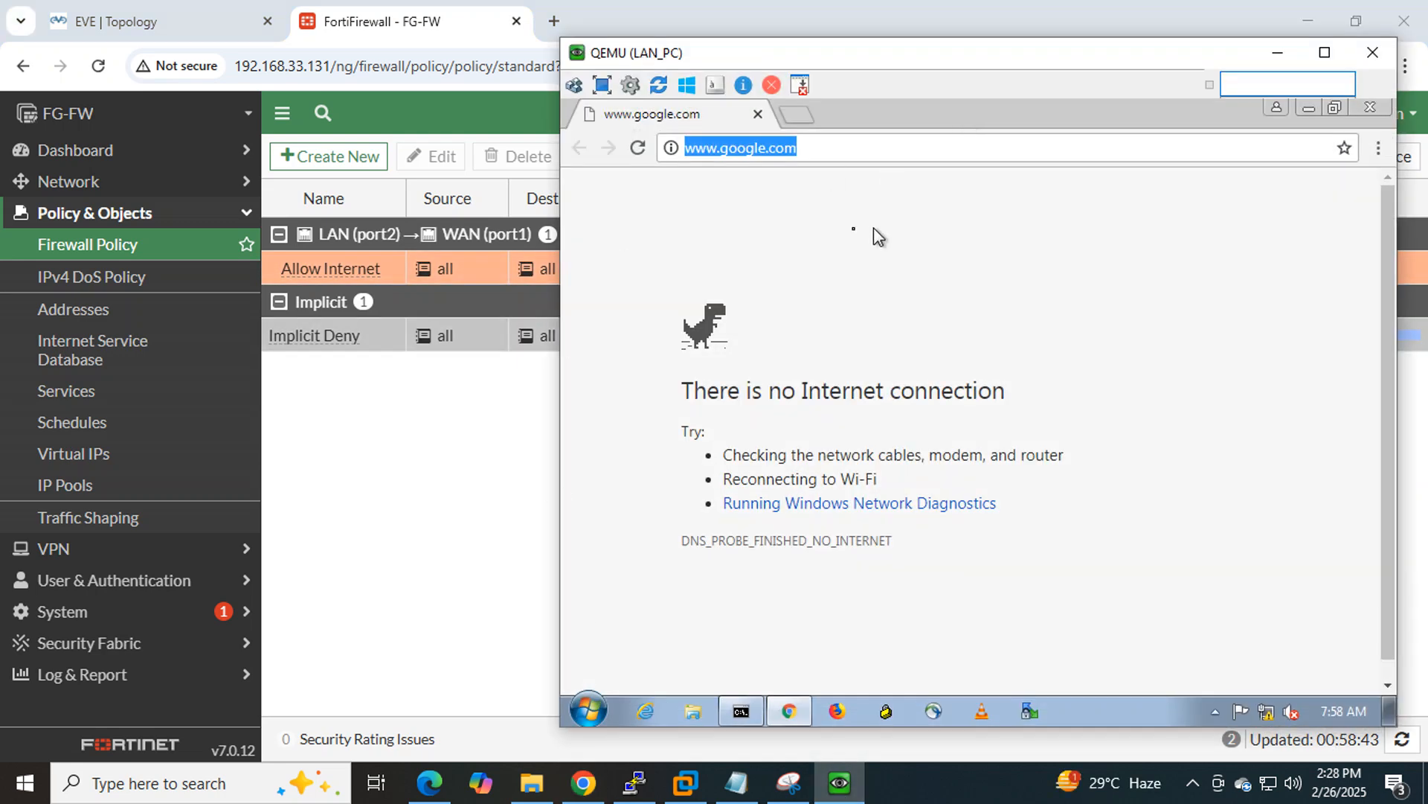
Verify the 8.8.8.8 ping replies, reload google.com, load linkedin in a new tab, then return to EVE topology.
{"action": "left_click", "coordinate": [741, 711]}
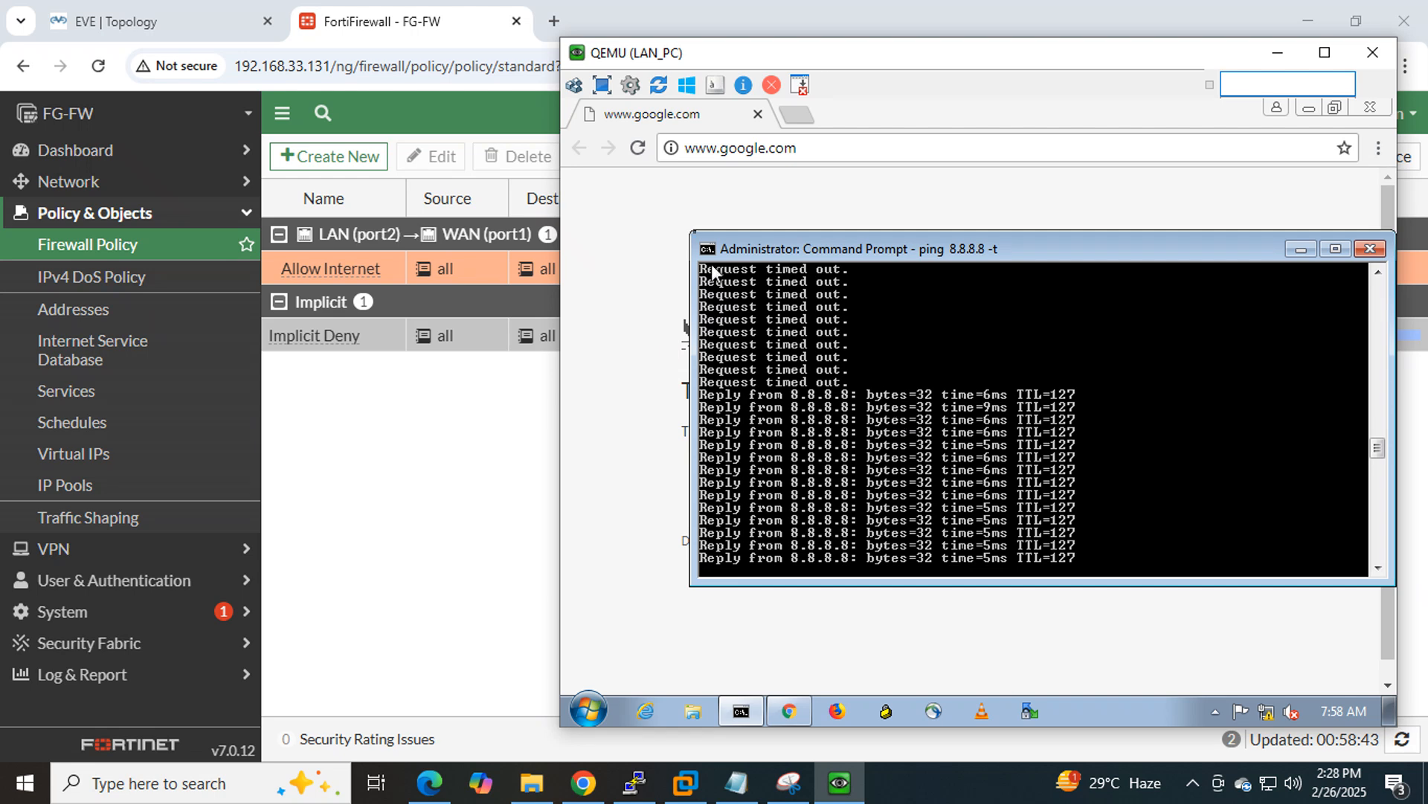
{"action": "left_click", "coordinate": [639, 148]}
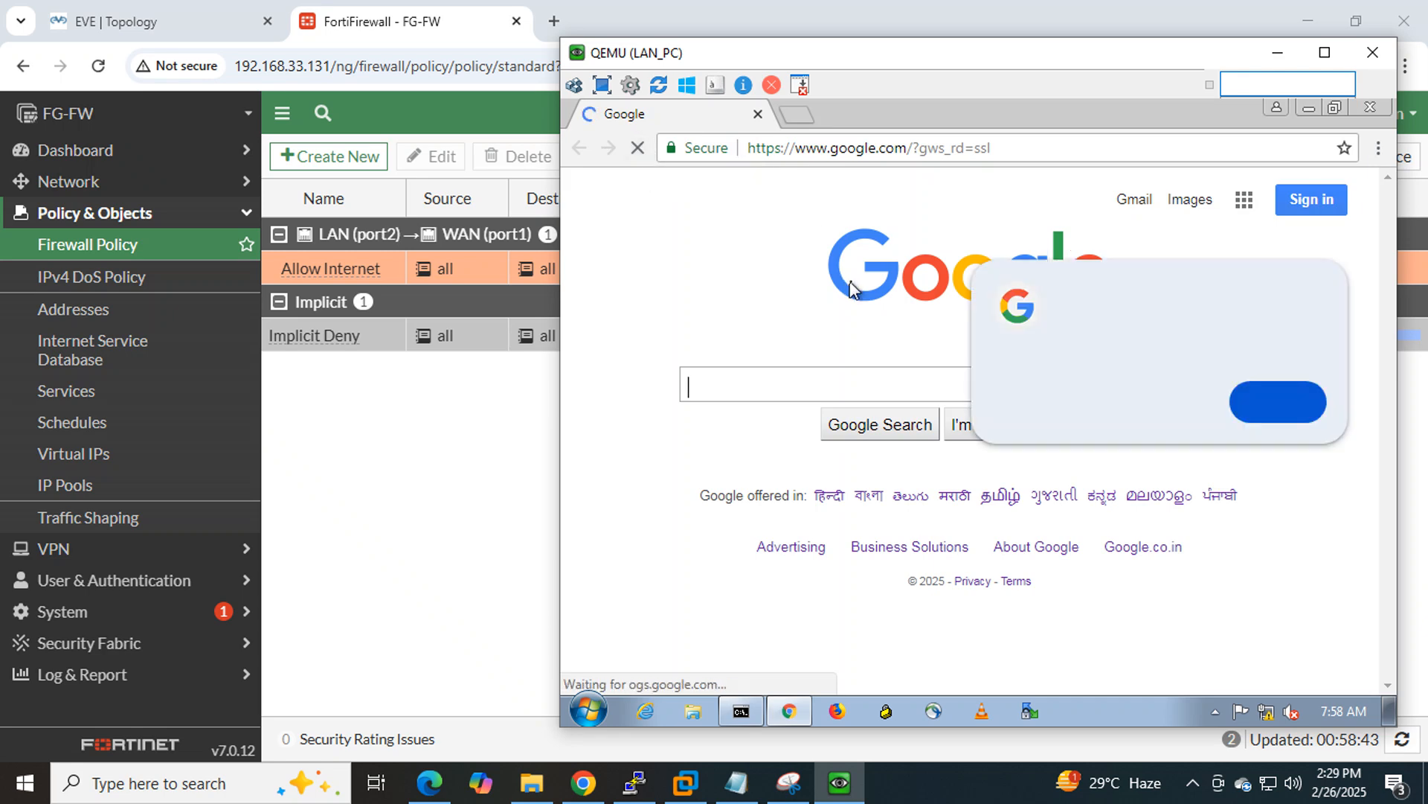
{"action": "left_click", "coordinate": [804, 119]}
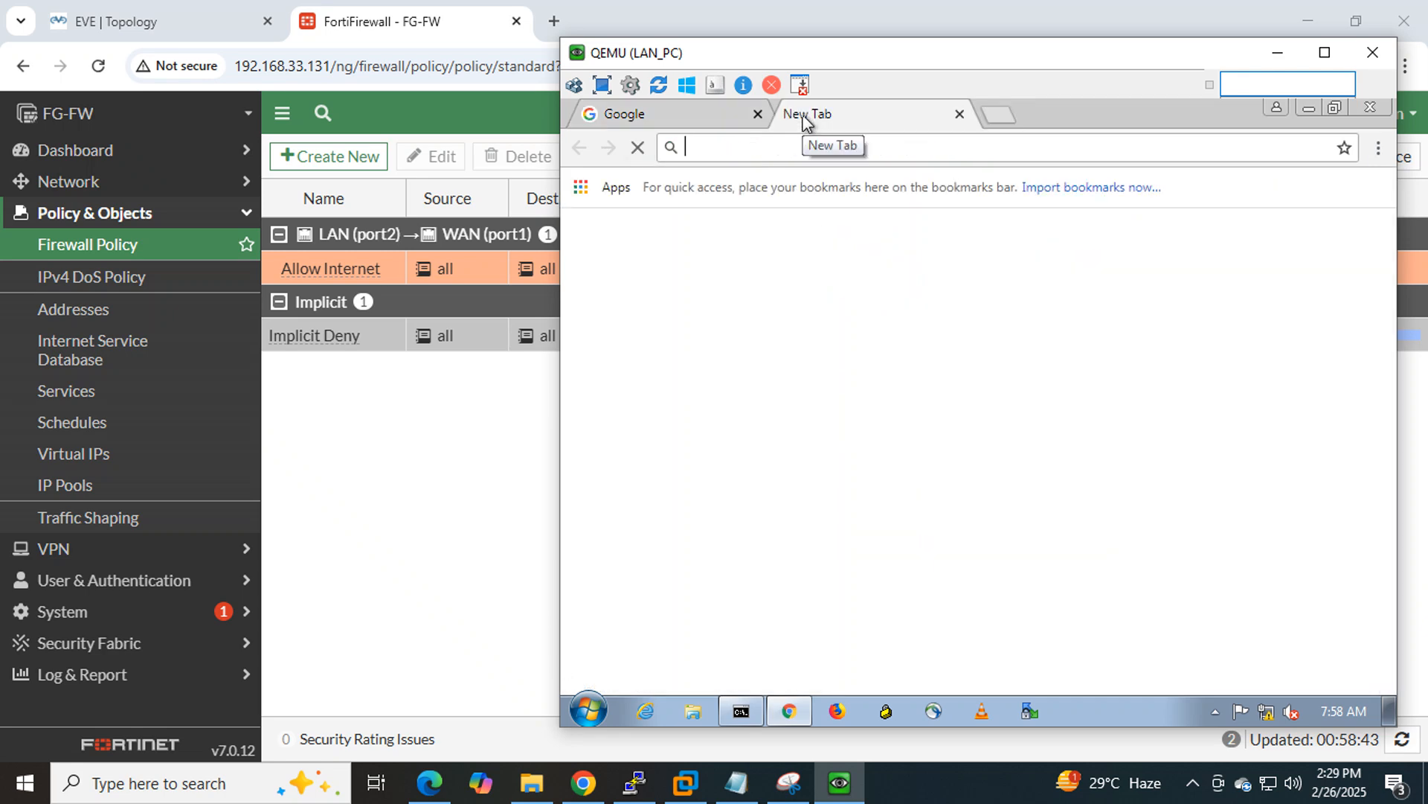
{"action": "type", "text": "li"}
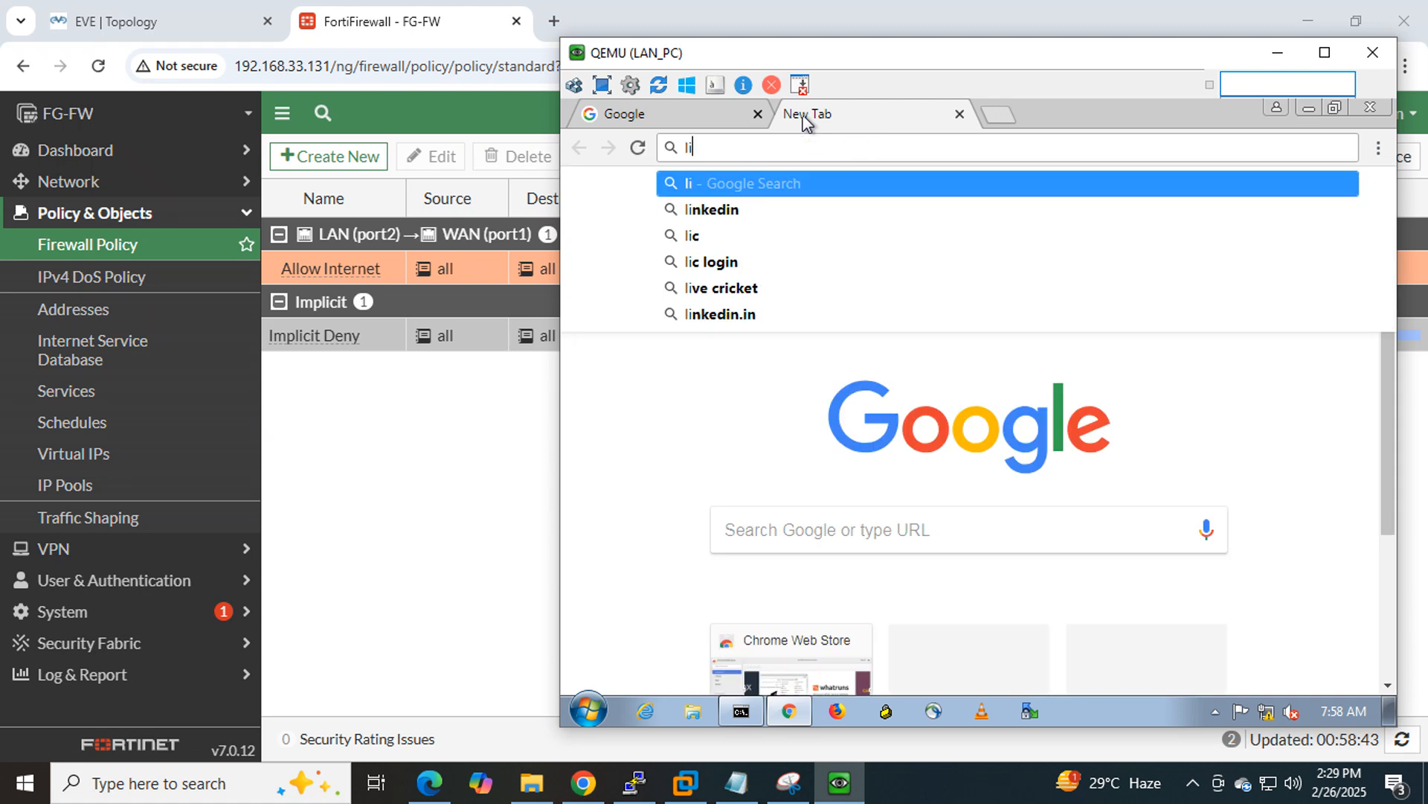
{"action": "type", "text": "nkedin"}
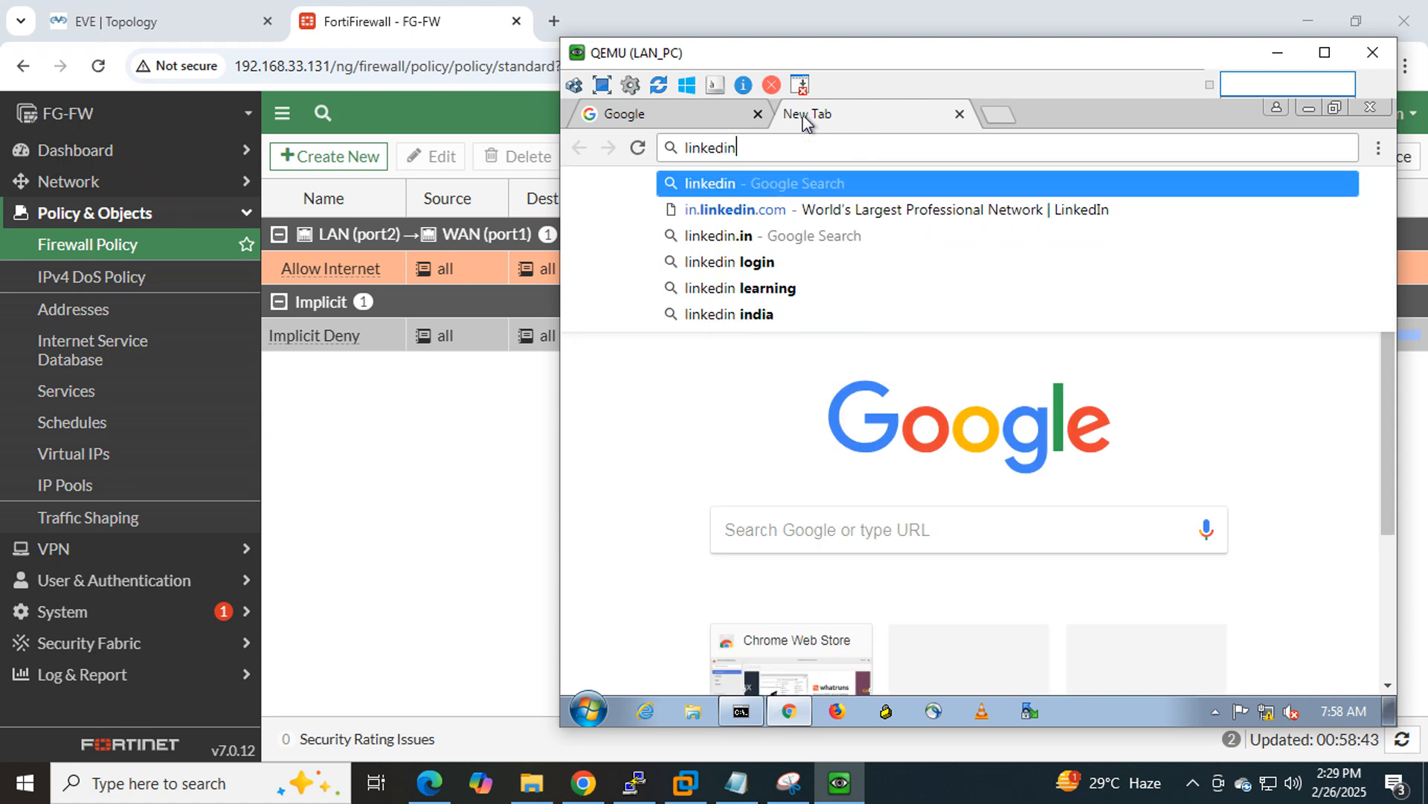
{"action": "key", "text": "Return"}
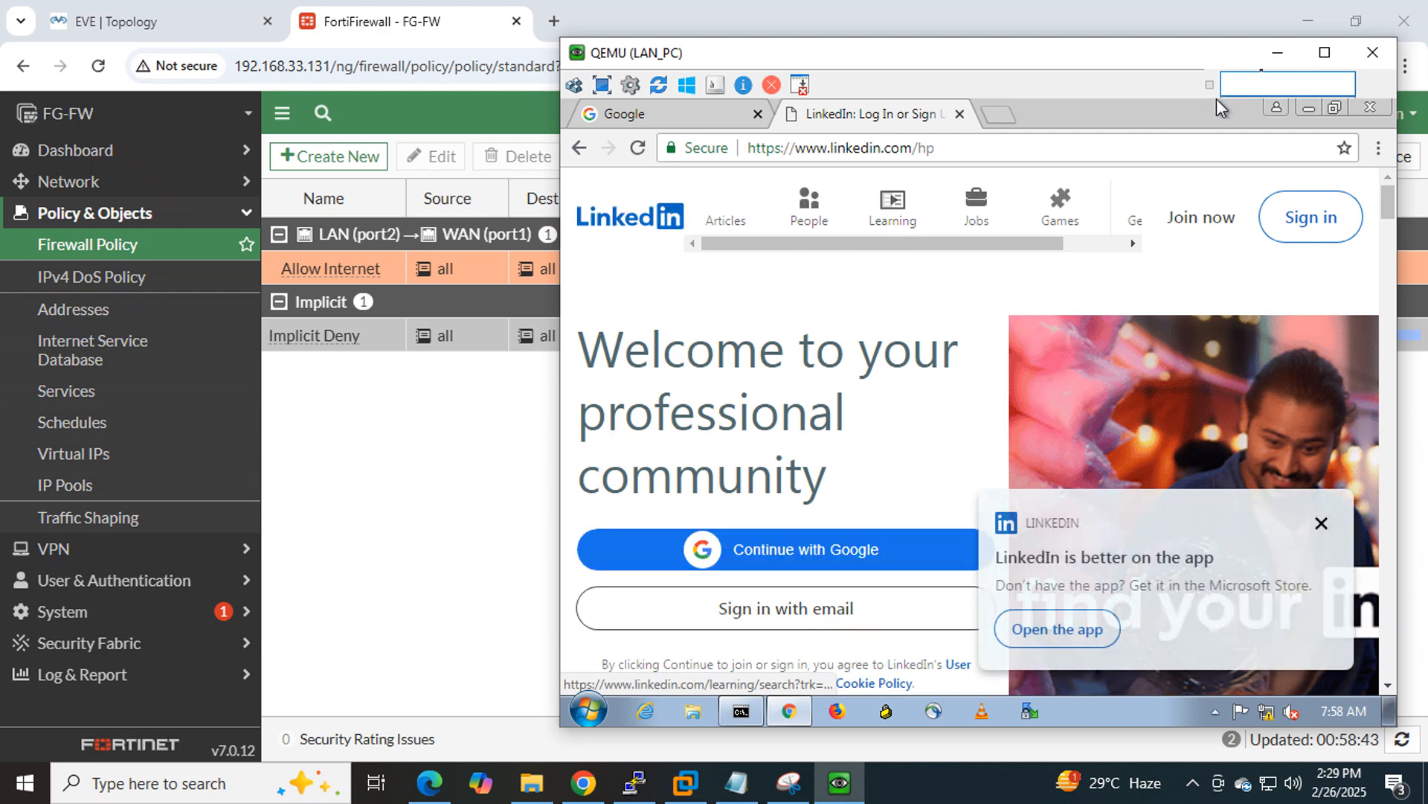
{"action": "left_click", "coordinate": [1276, 54]}
{"action": "left_click", "coordinate": [155, 19]}
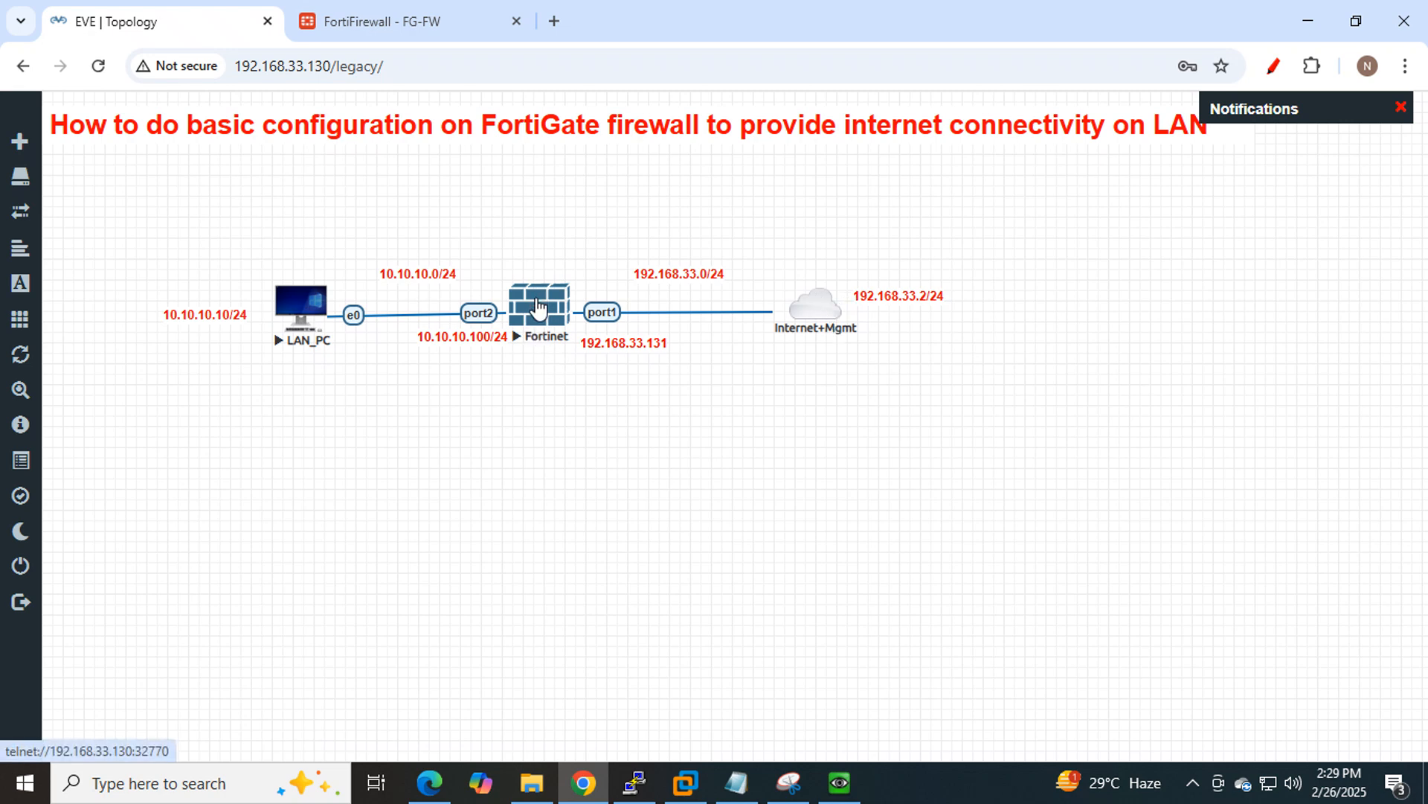
Reload the FortiGate Firewall Policy list to see Allow Internet at 2.14 MB.
{"action": "left_click", "coordinate": [414, 27]}
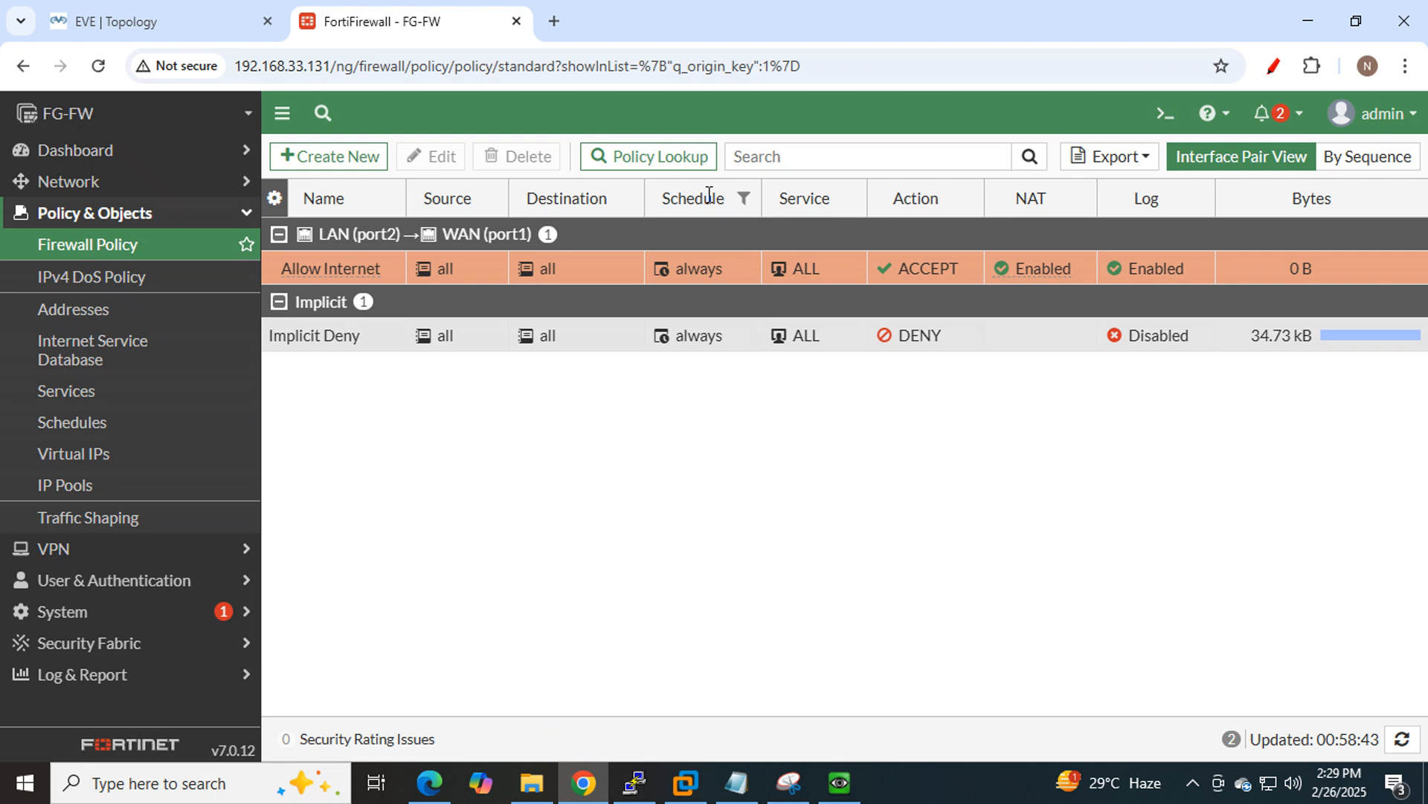
{"action": "left_click", "coordinate": [98, 66]}
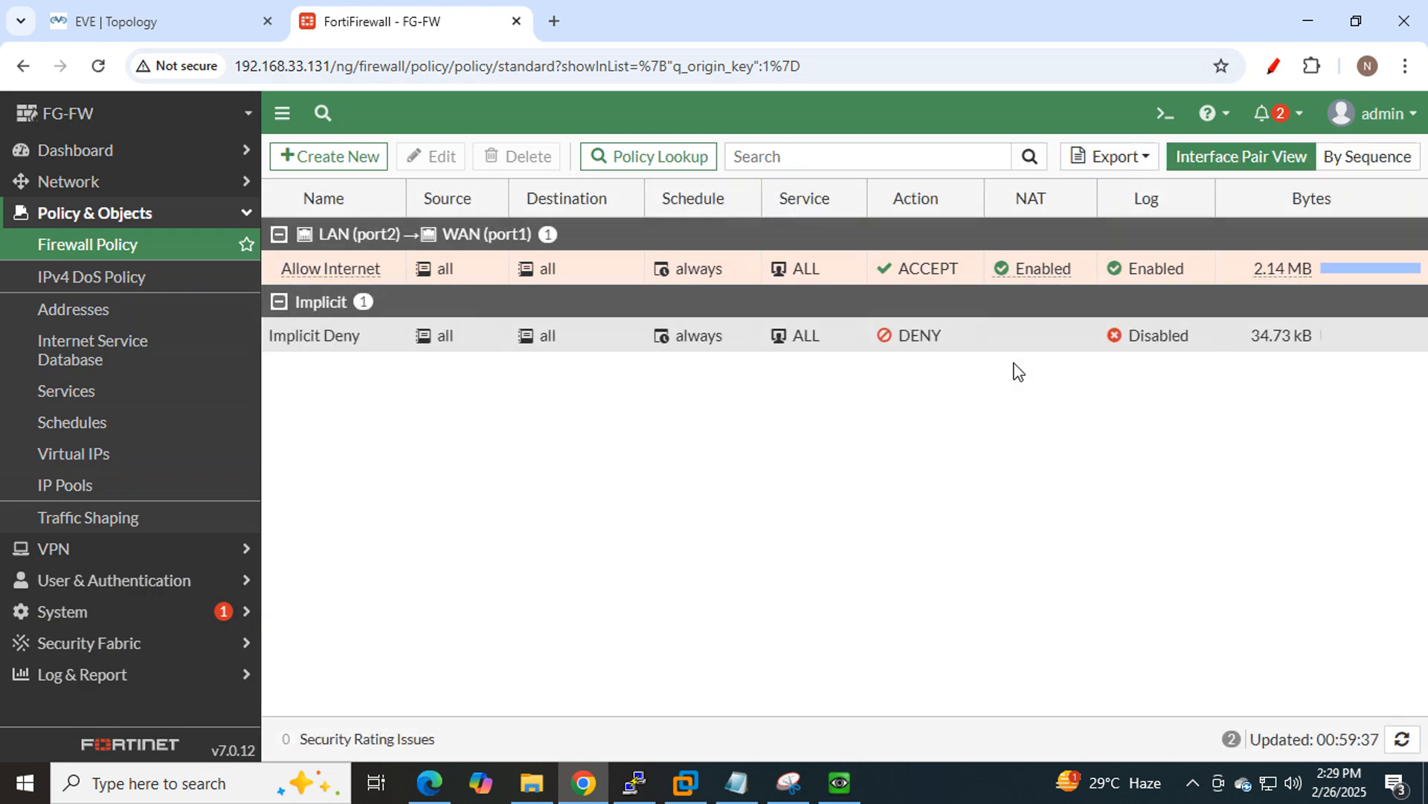
{"action": "mouse_move", "coordinate": [1289, 282]}
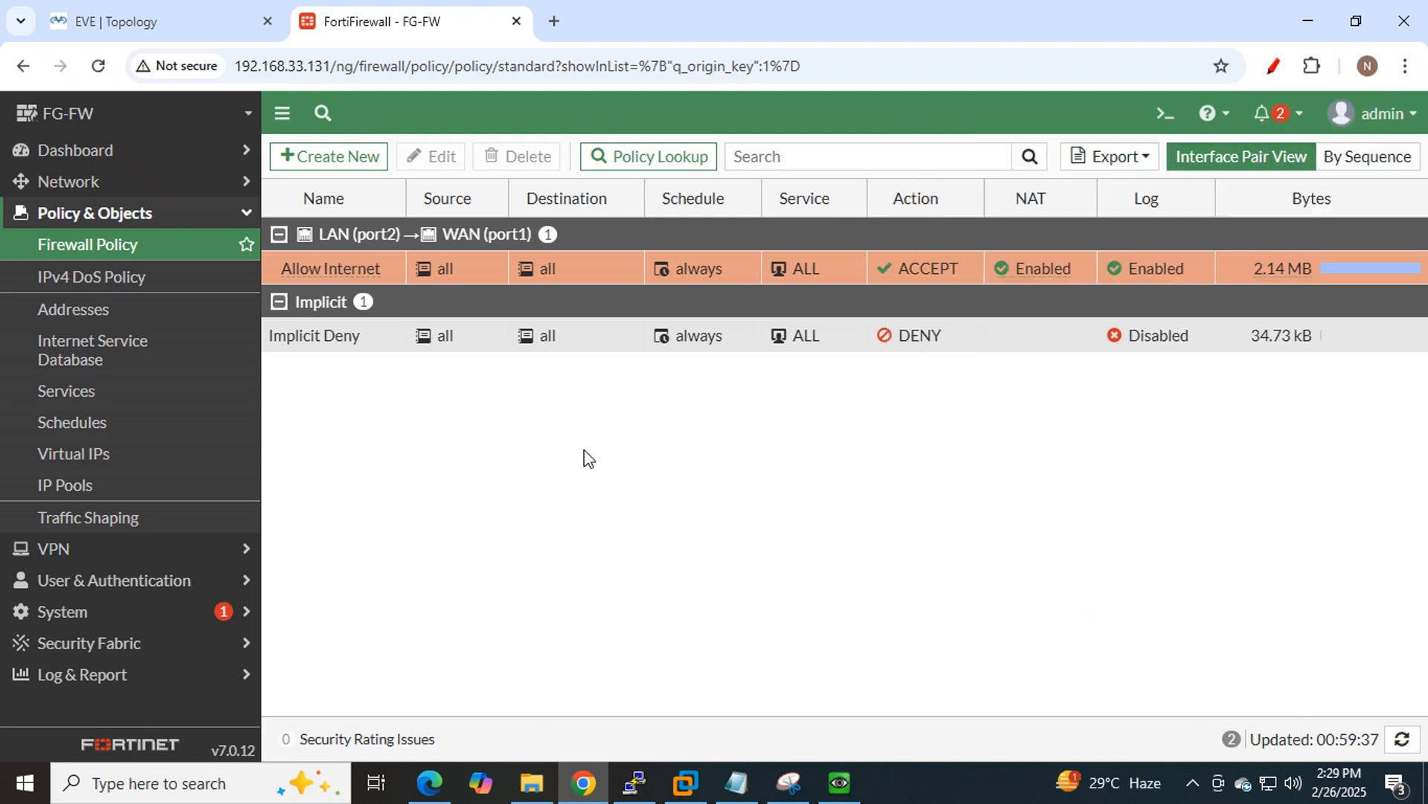
{"action": "left_click", "coordinate": [111, 683]}
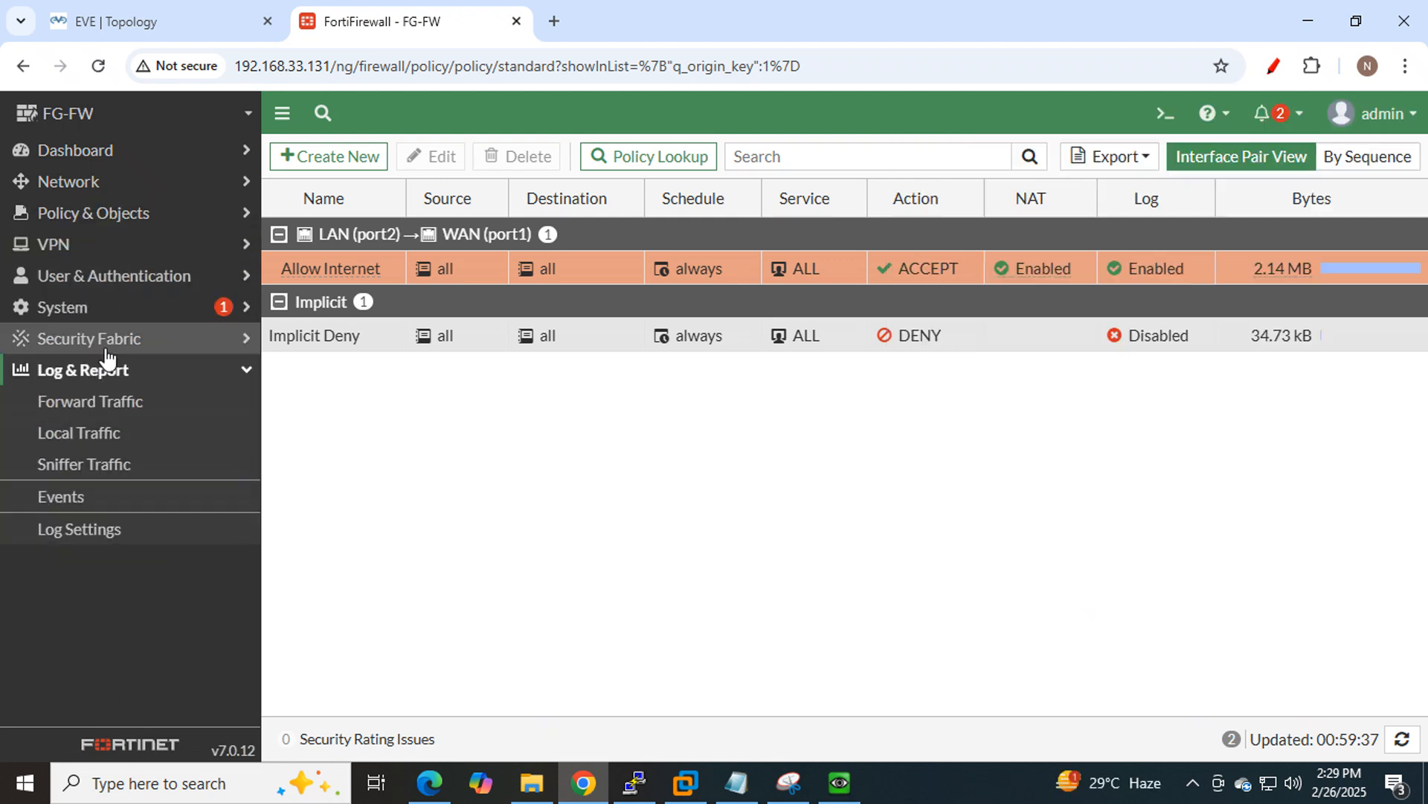
{"action": "left_click", "coordinate": [113, 406]}
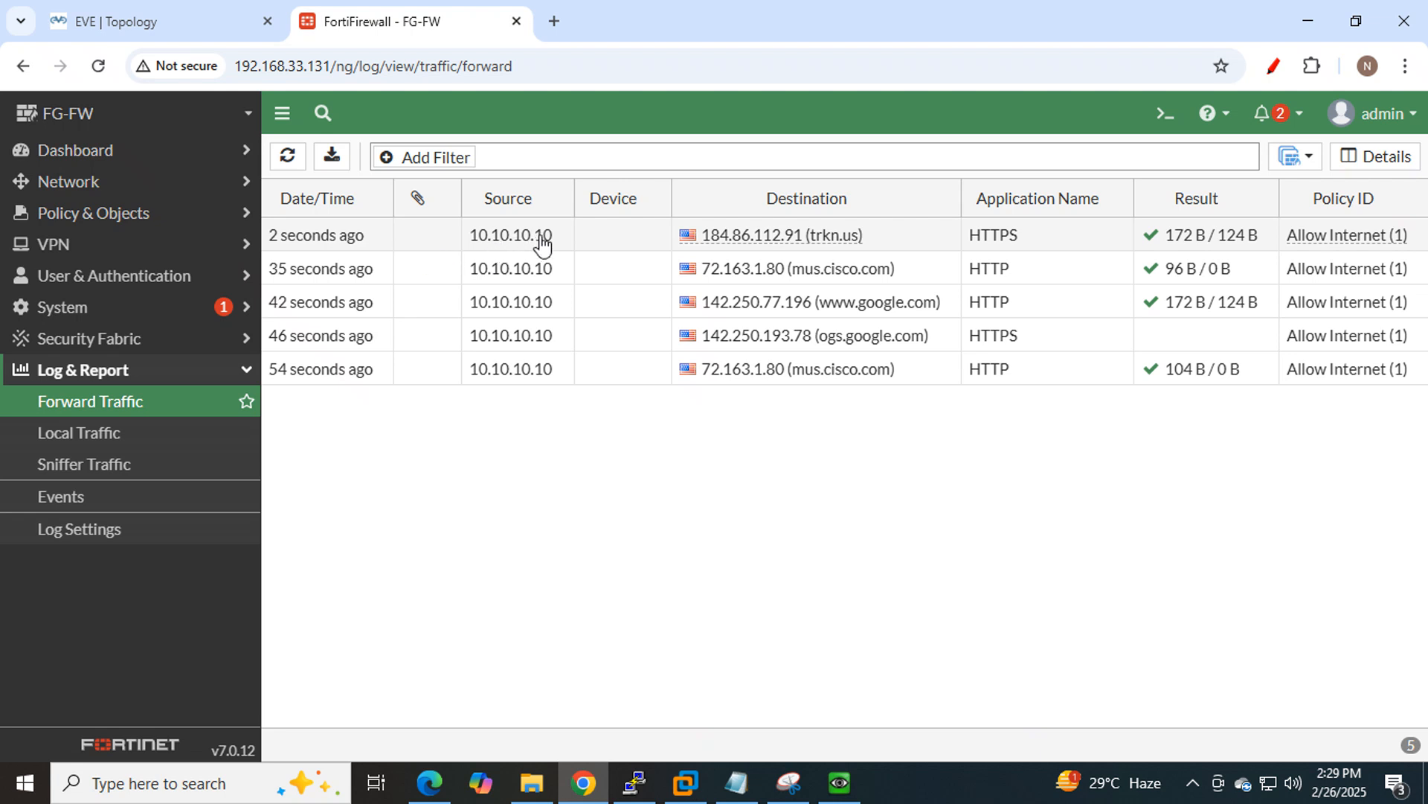
{"action": "mouse_move", "coordinate": [823, 246]}
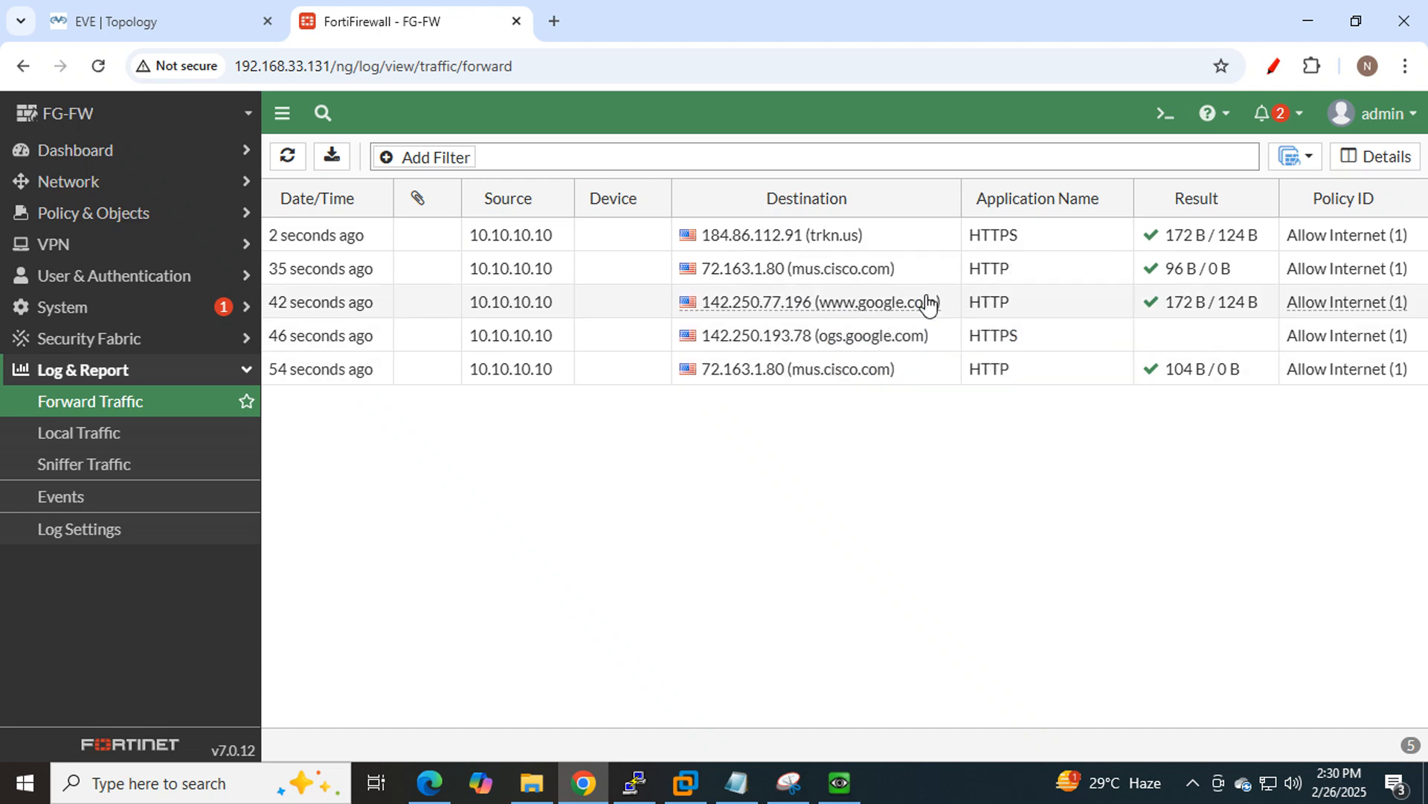
{"action": "mouse_move", "coordinate": [925, 300]}
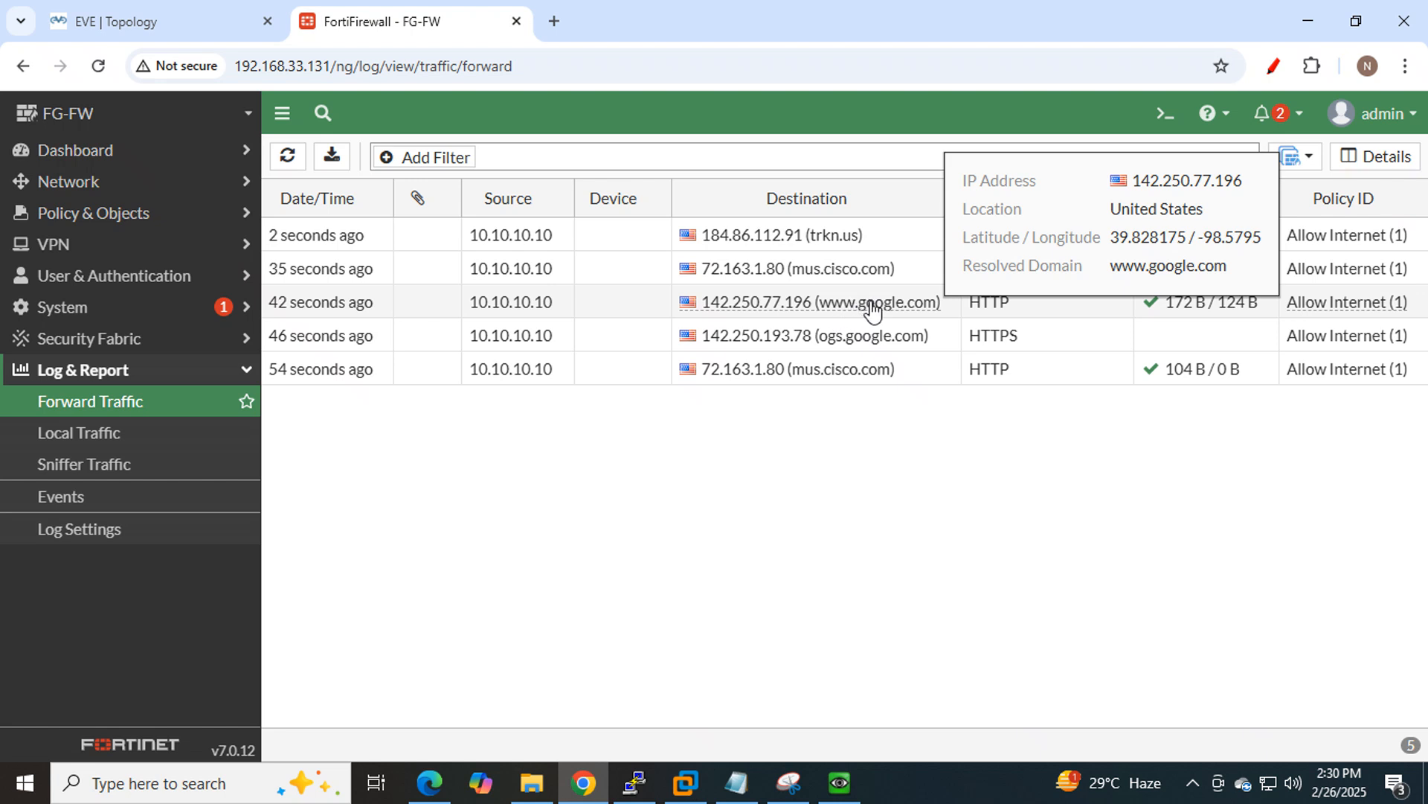
{"action": "left_click", "coordinate": [334, 308]}
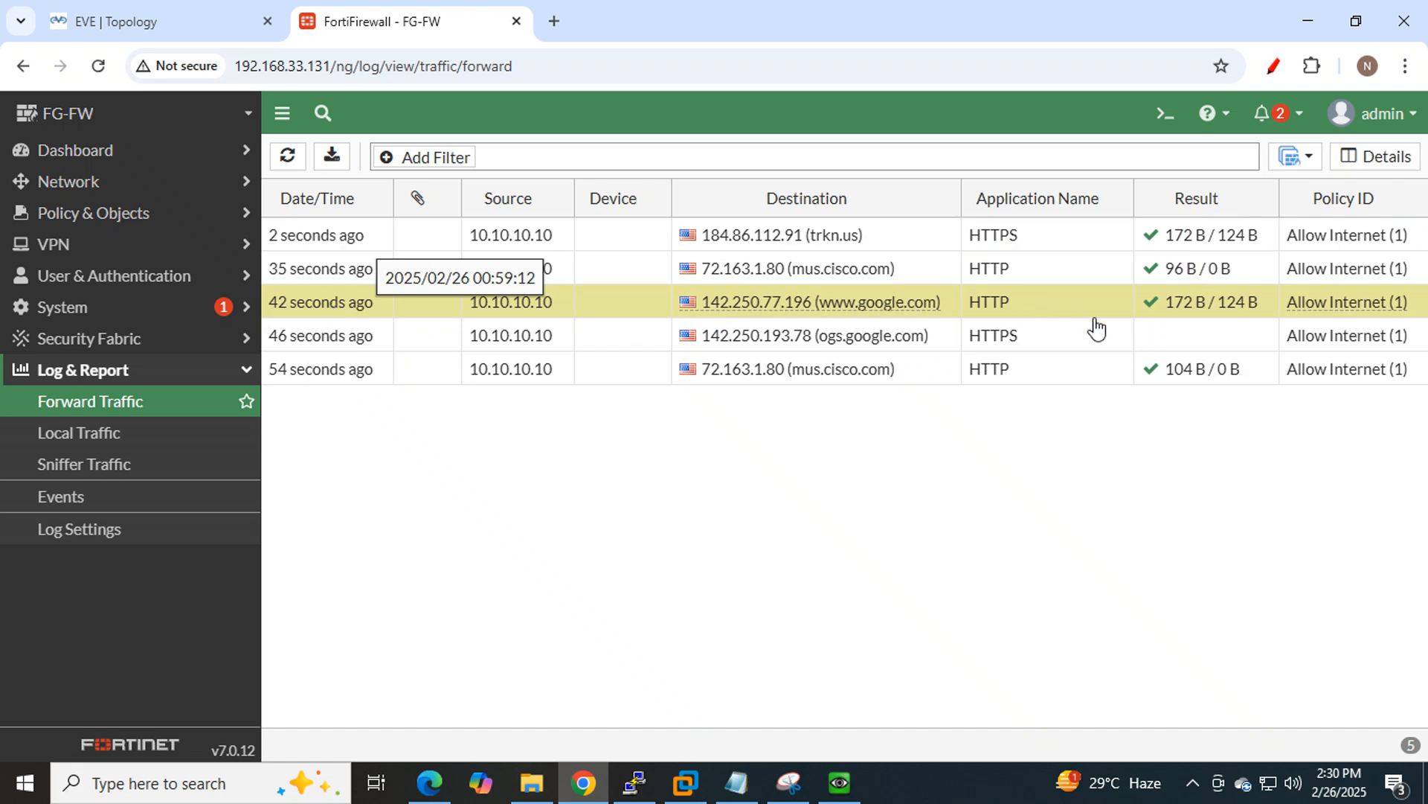
{"action": "mouse_move", "coordinate": [1317, 316]}
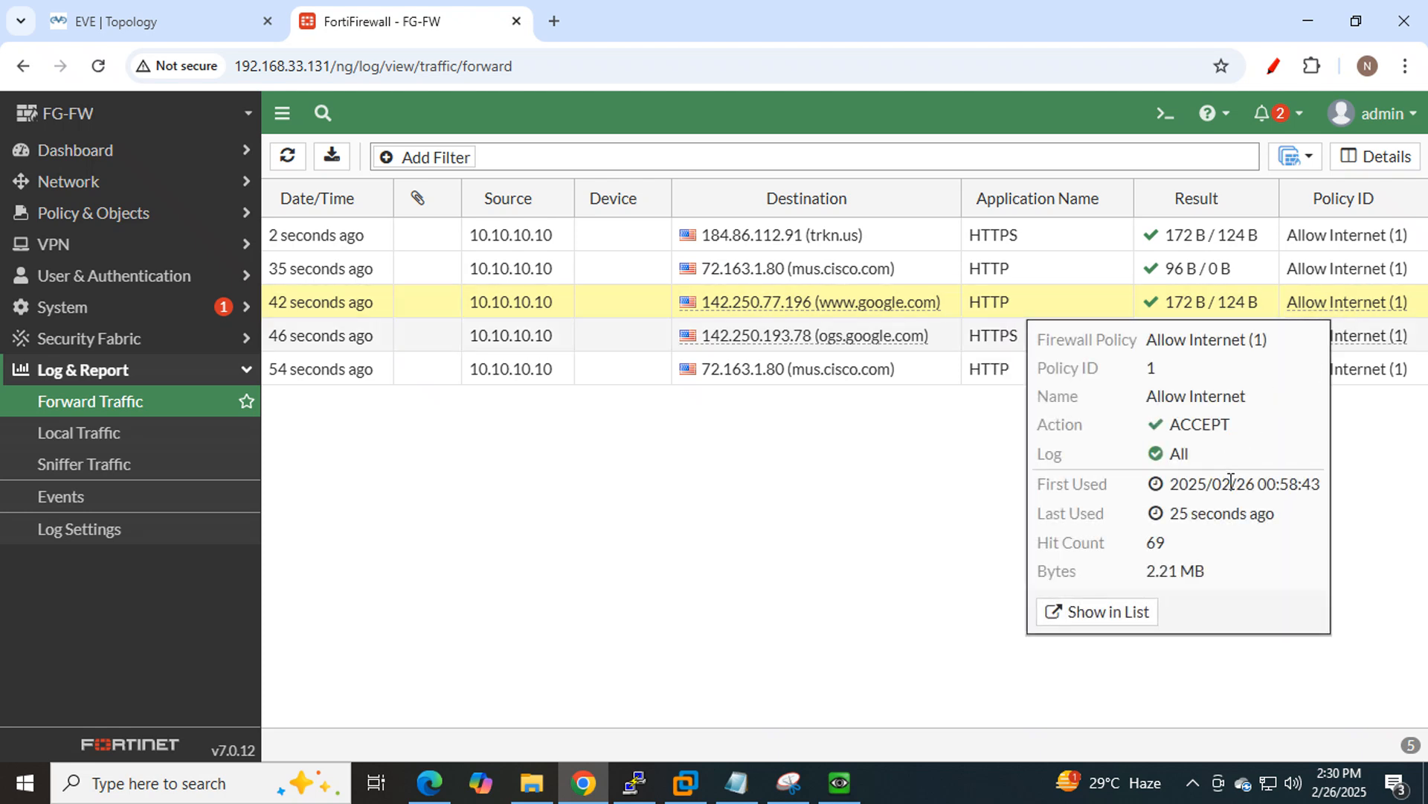
{"action": "left_click", "coordinate": [1085, 615]}
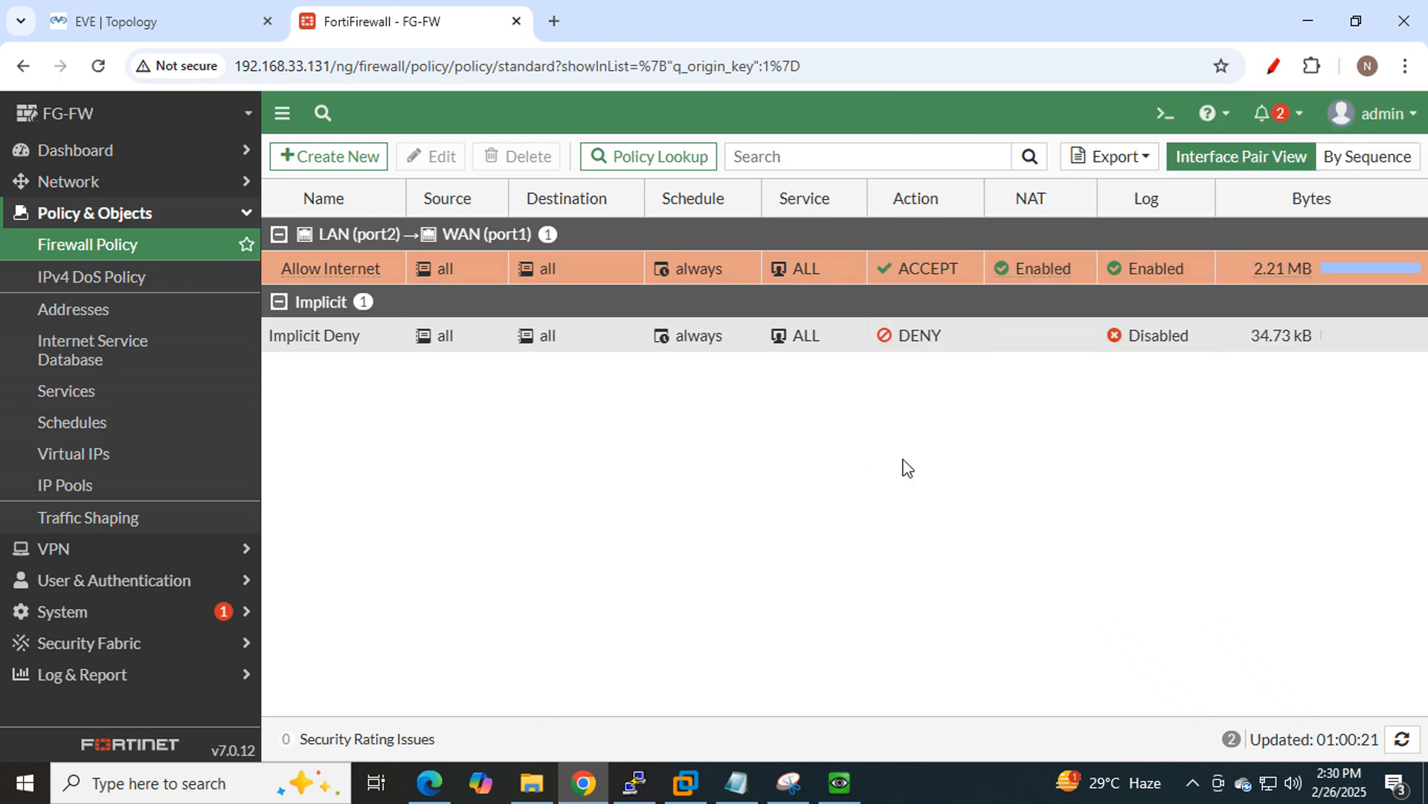
Load facebook in a new LAN PC browser tab, then return to FortiGate's Log & Report section.
{"action": "left_click", "coordinate": [848, 785]}
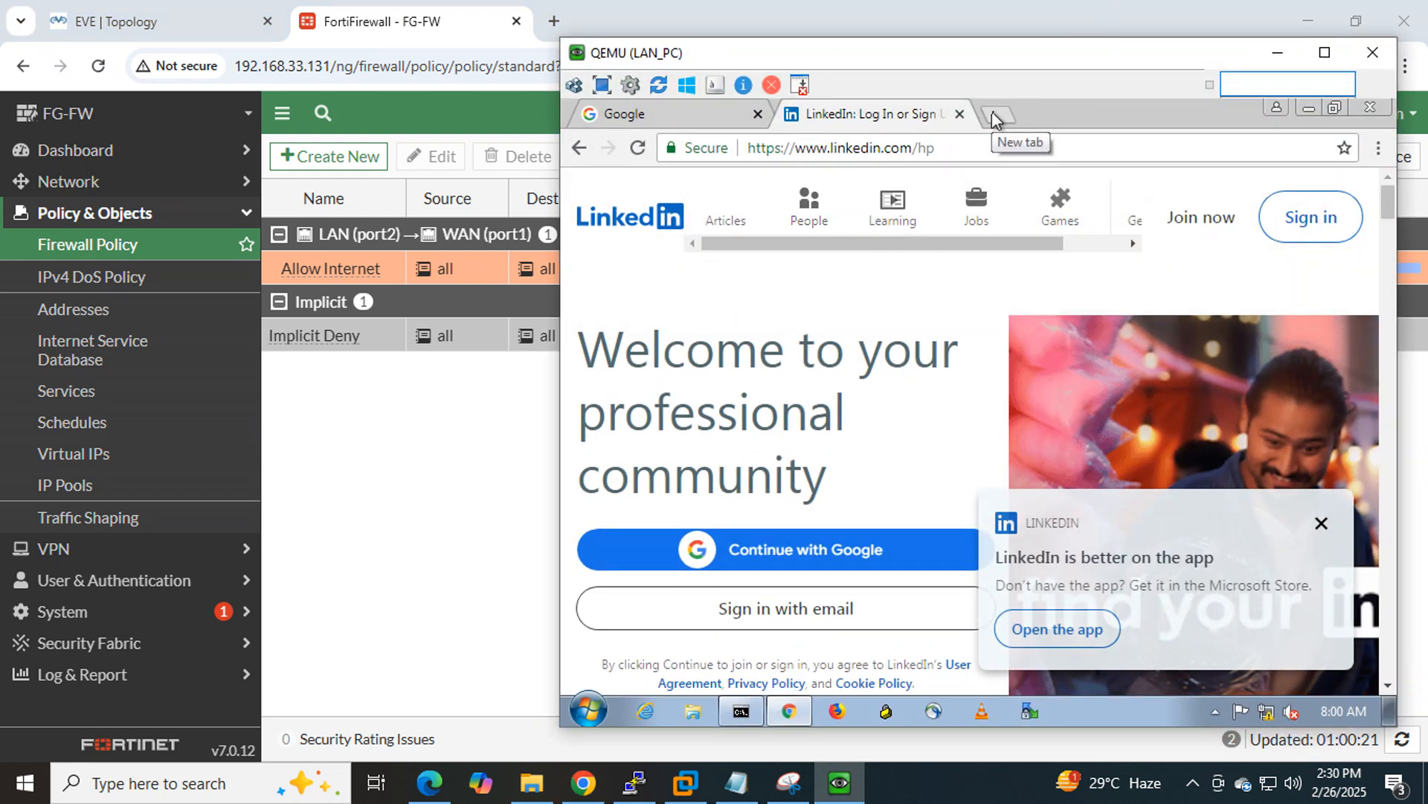
{"action": "left_click", "coordinate": [993, 116]}
{"action": "type", "text": "face"}
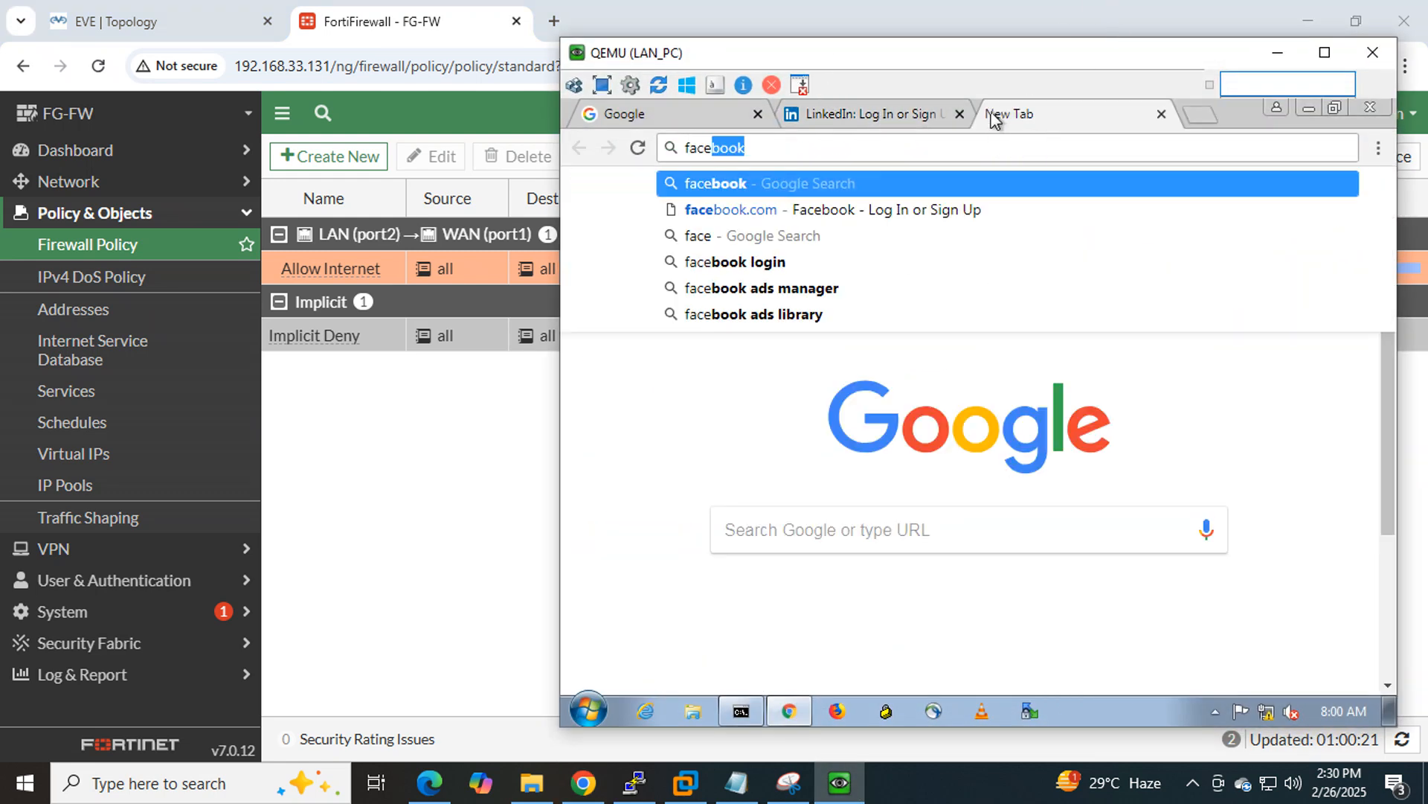
{"action": "type", "text": "boo"}
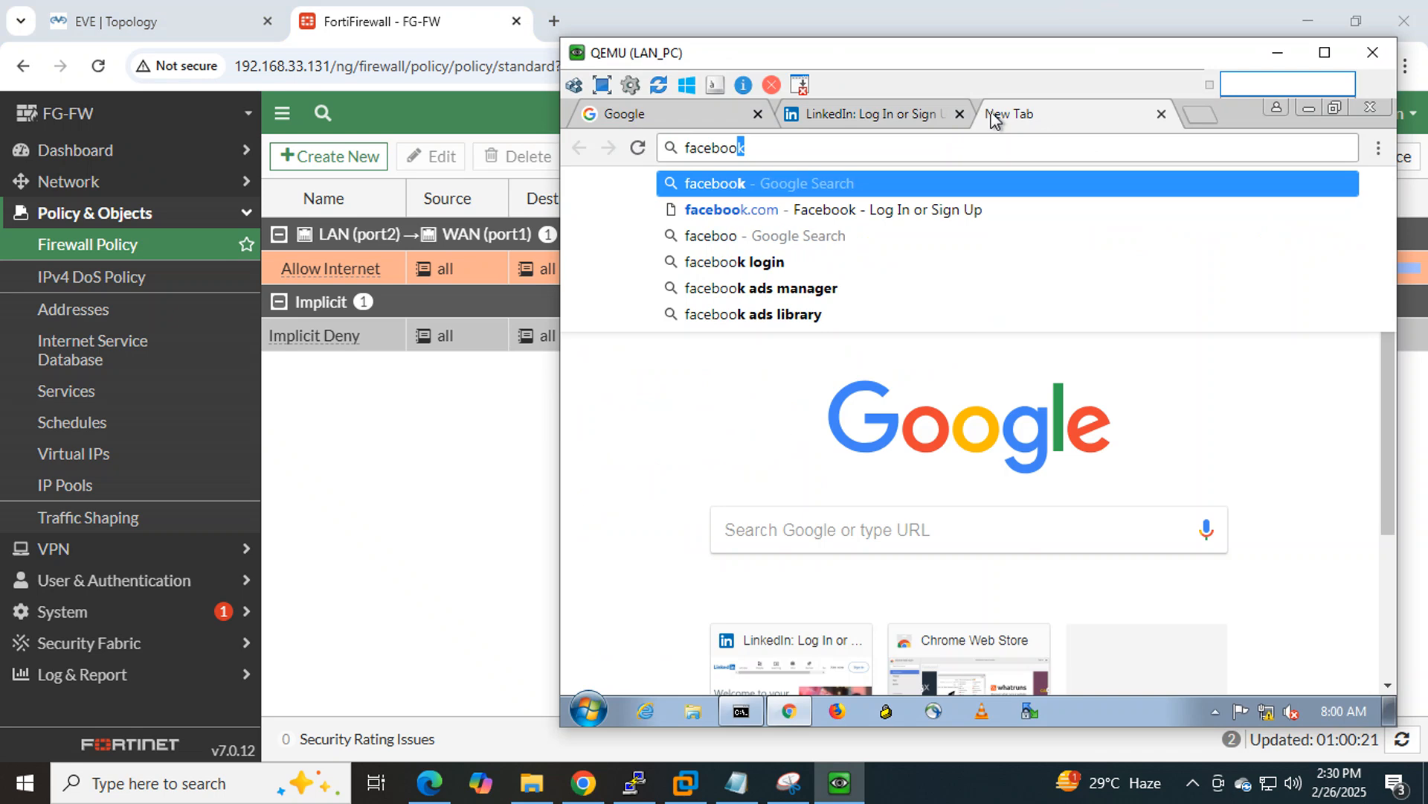
{"action": "type", "text": "k"}
{"action": "key", "text": "Return"}
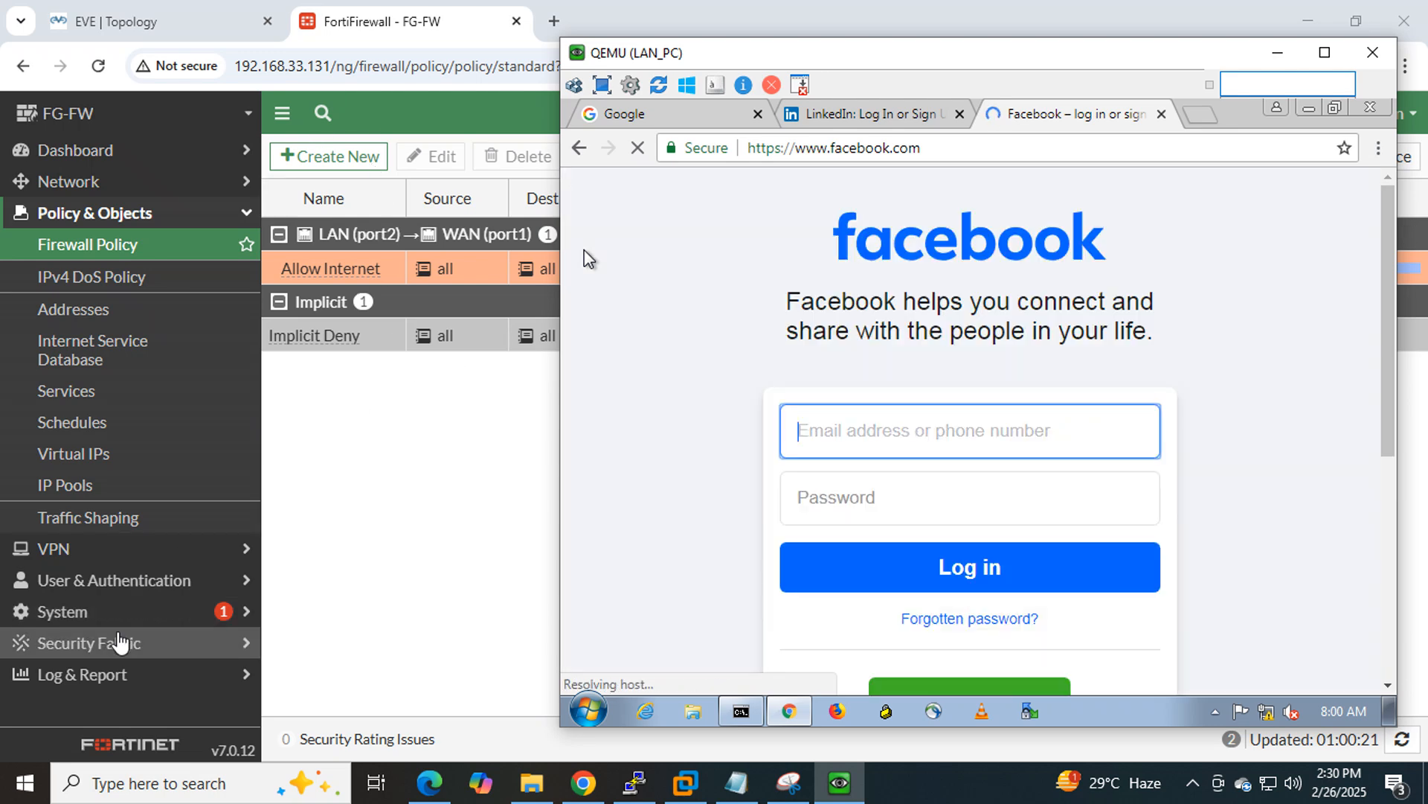
{"action": "left_click", "coordinate": [124, 678]}
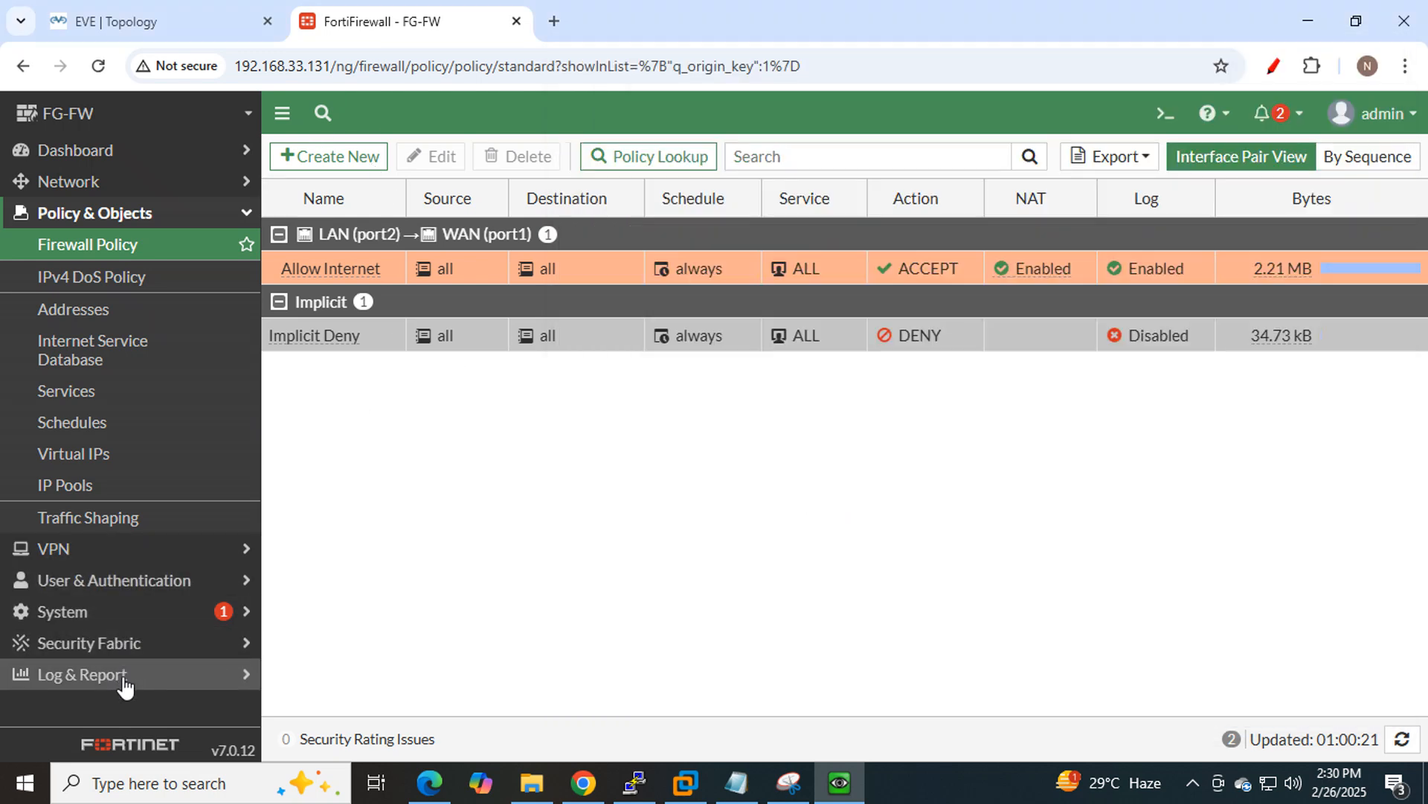
{"action": "left_click", "coordinate": [124, 679]}
Refresh the Forward Traffic log to review the Facebook and LinkedIn entries, then show the LAN PC window.
{"action": "left_click", "coordinate": [137, 404]}
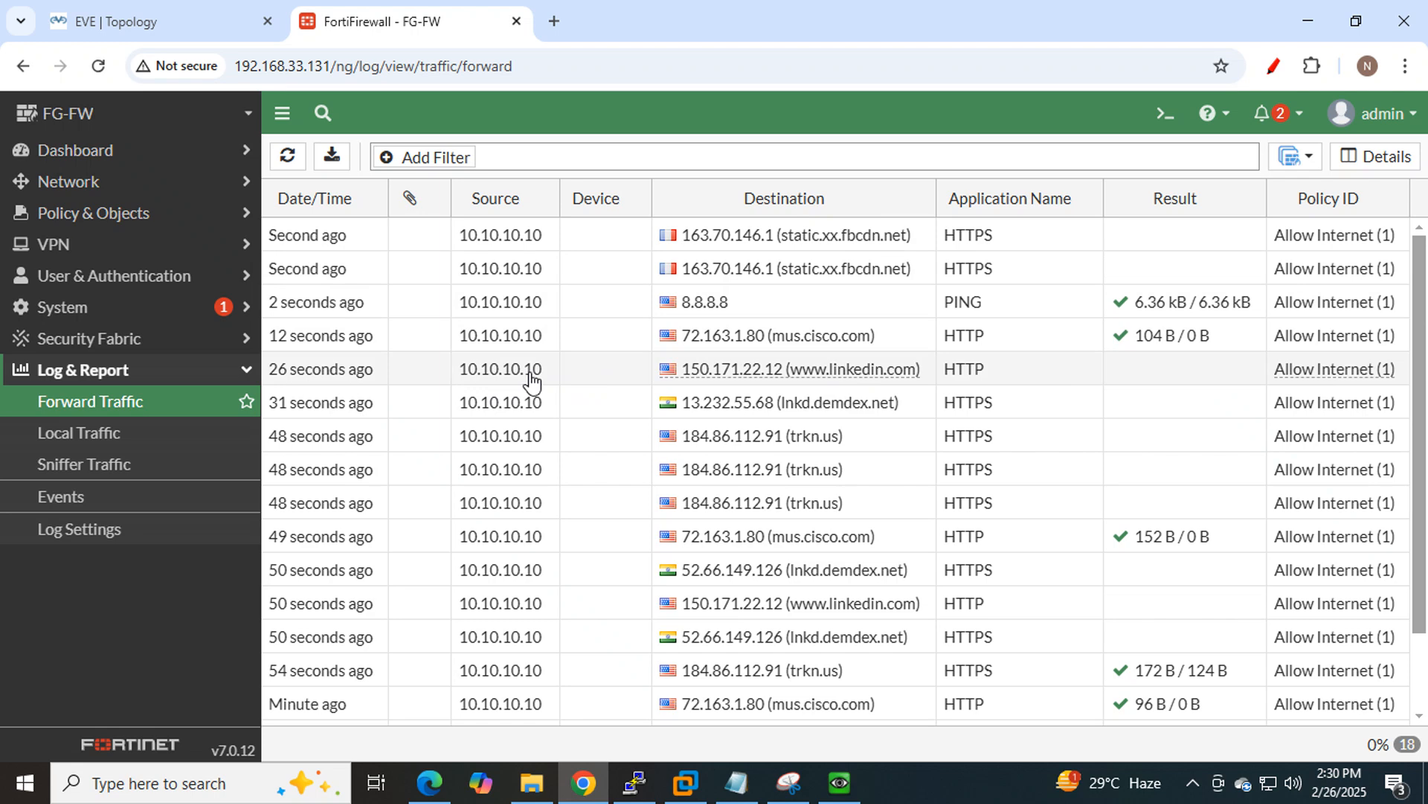
{"action": "mouse_move", "coordinate": [776, 383]}
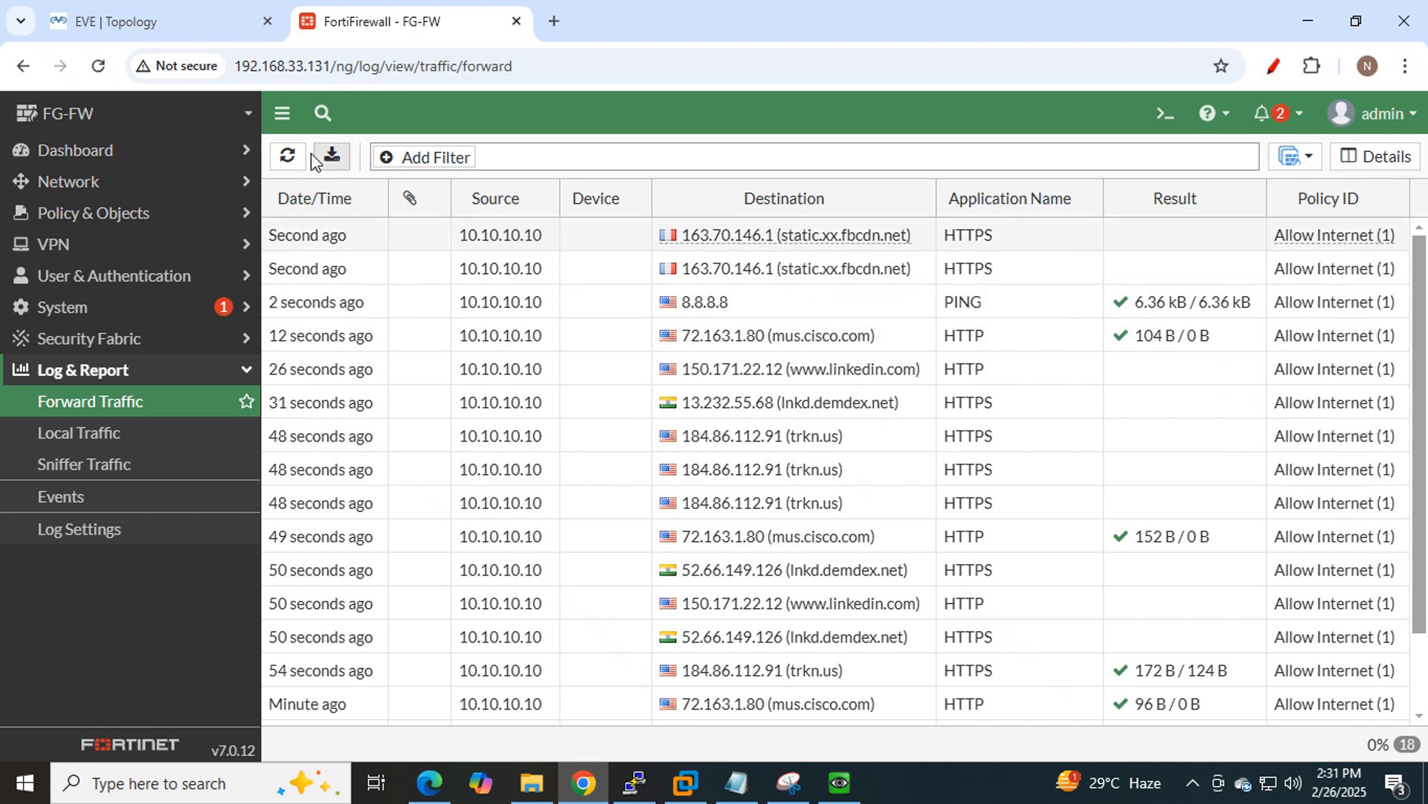
{"action": "left_click", "coordinate": [288, 165]}
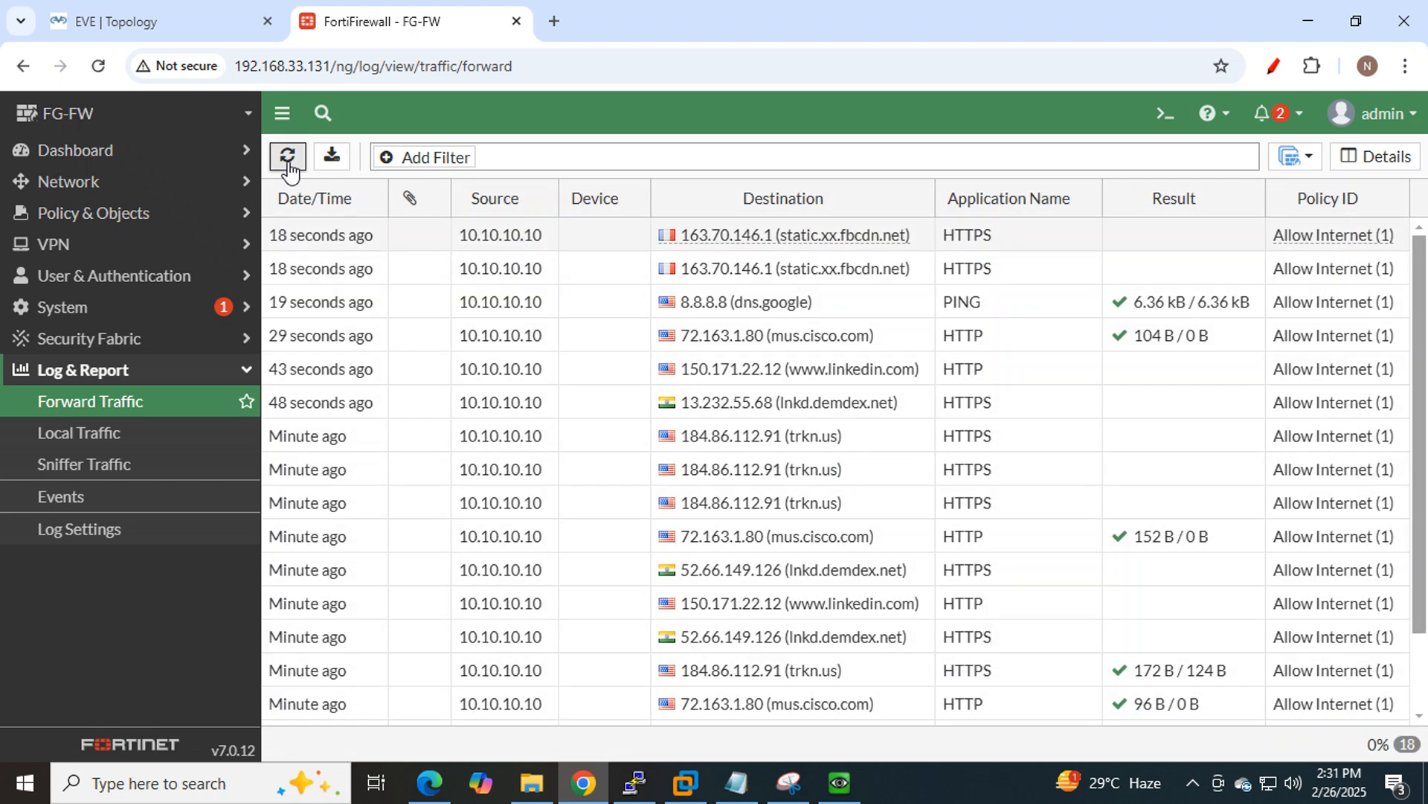
{"action": "left_click", "coordinate": [289, 165]}
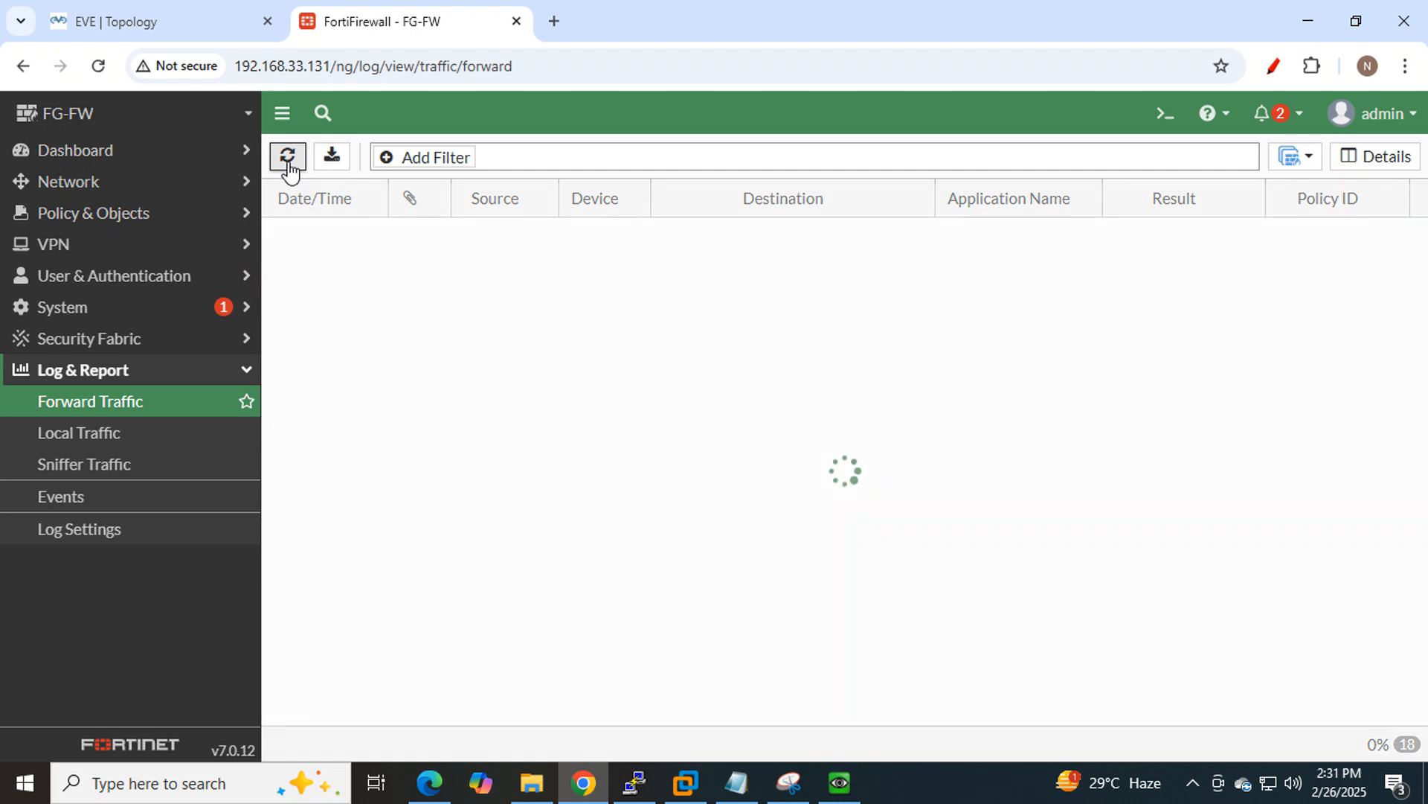
{"action": "left_click", "coordinate": [289, 165]}
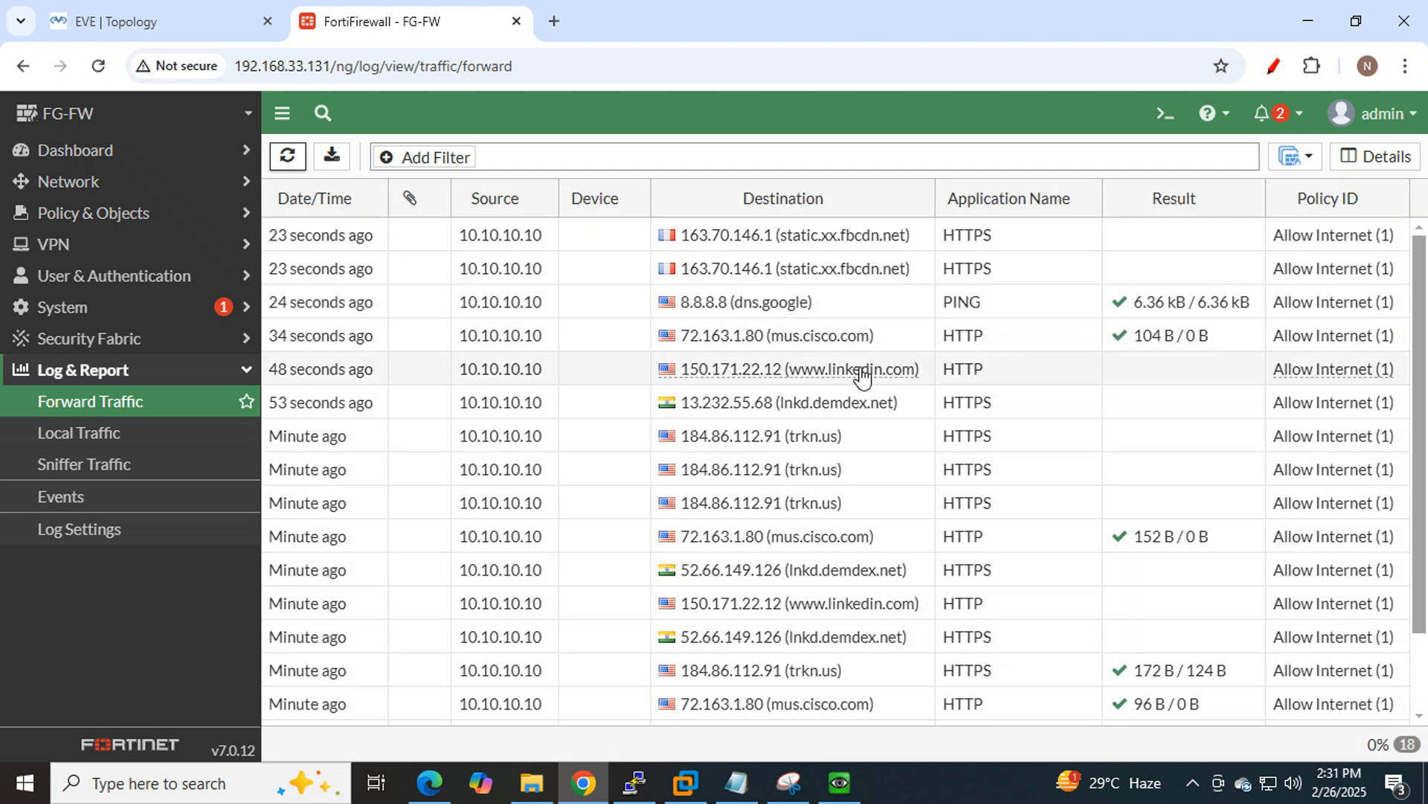
{"action": "scroll", "coordinate": [867, 381], "scroll_direction": "down", "scroll_amount": 2}
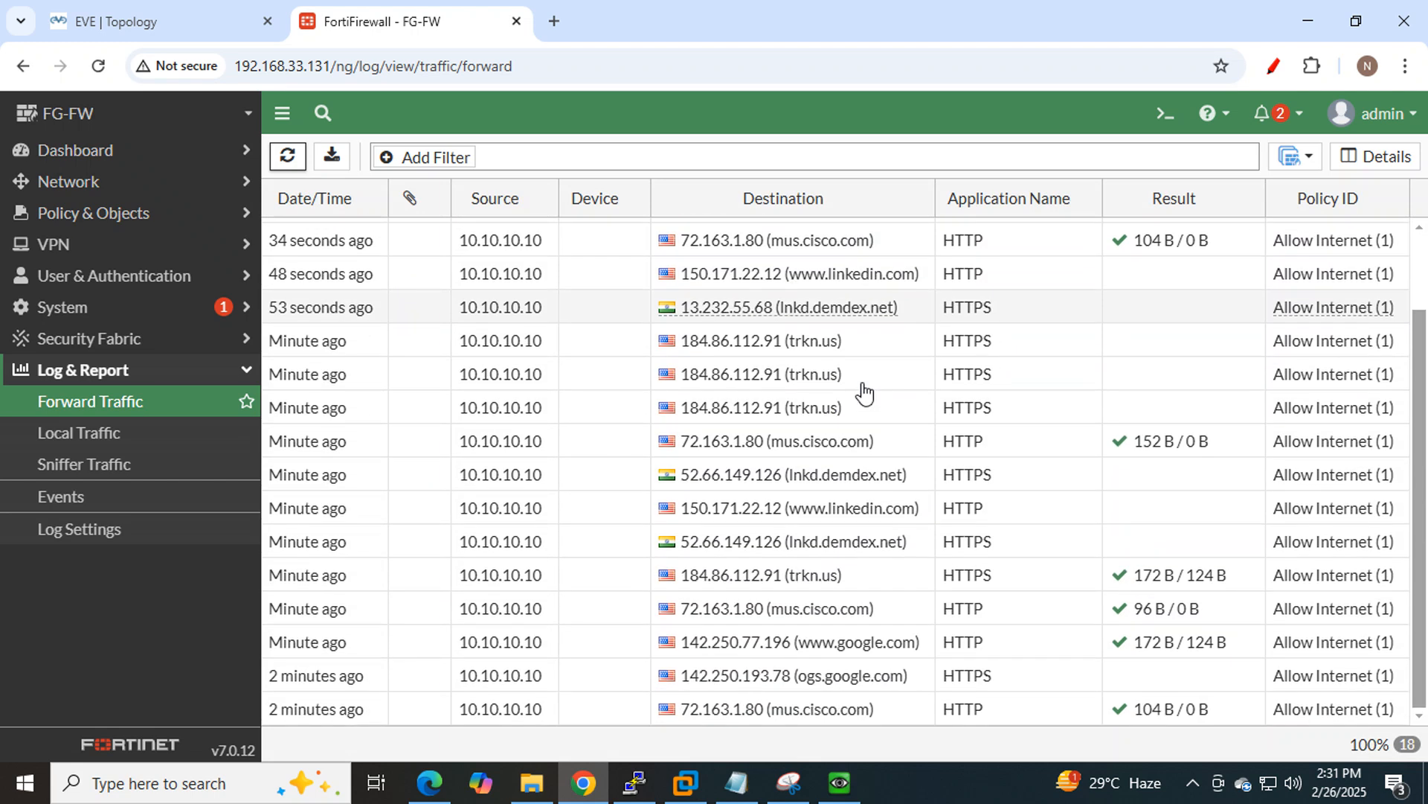
{"action": "scroll", "coordinate": [863, 392], "scroll_direction": "up", "scroll_amount": 2}
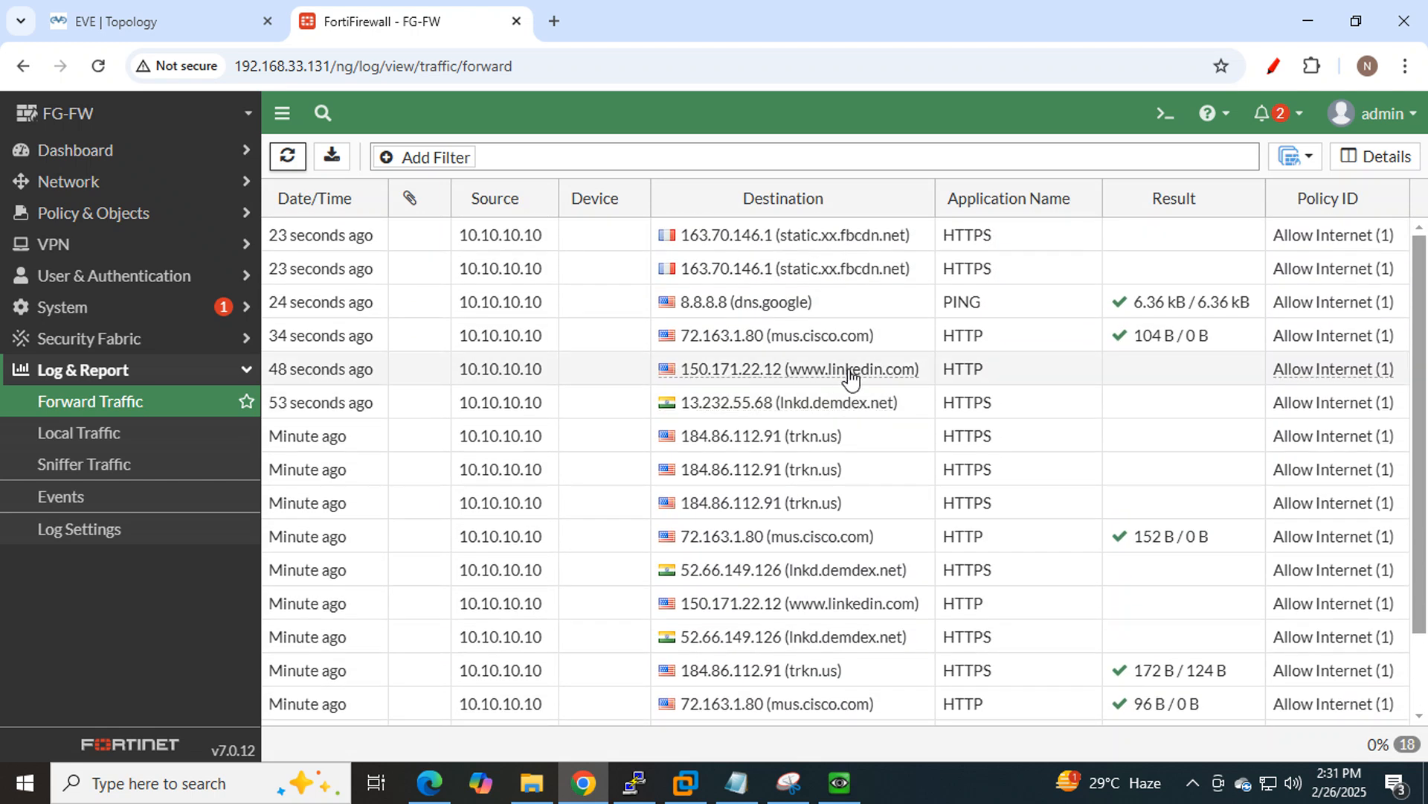
{"action": "left_click", "coordinate": [841, 790]}
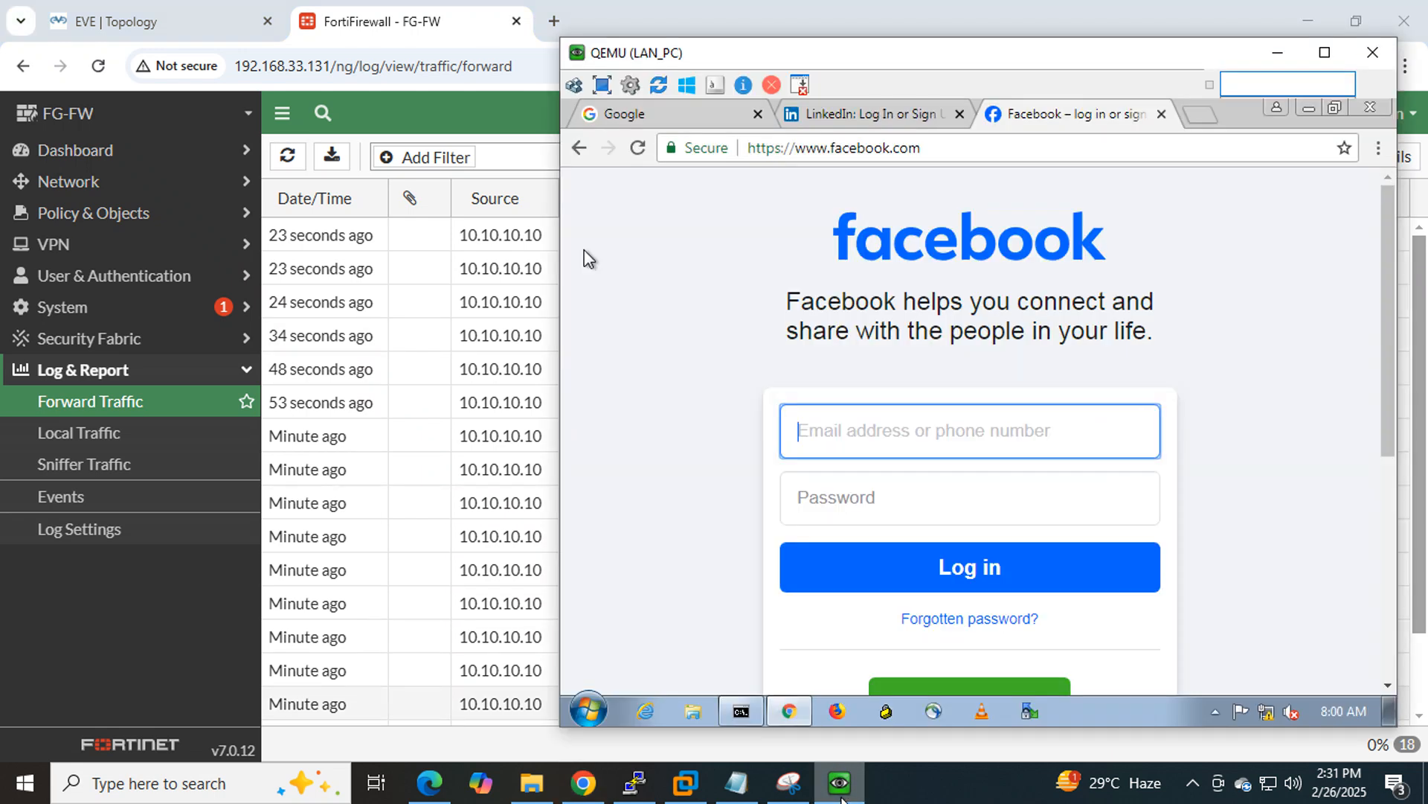
Show the EVE topology with LAN_PC linked through Fortinet to the Internet+Mgmt cloud.
{"action": "left_click", "coordinate": [149, 21]}
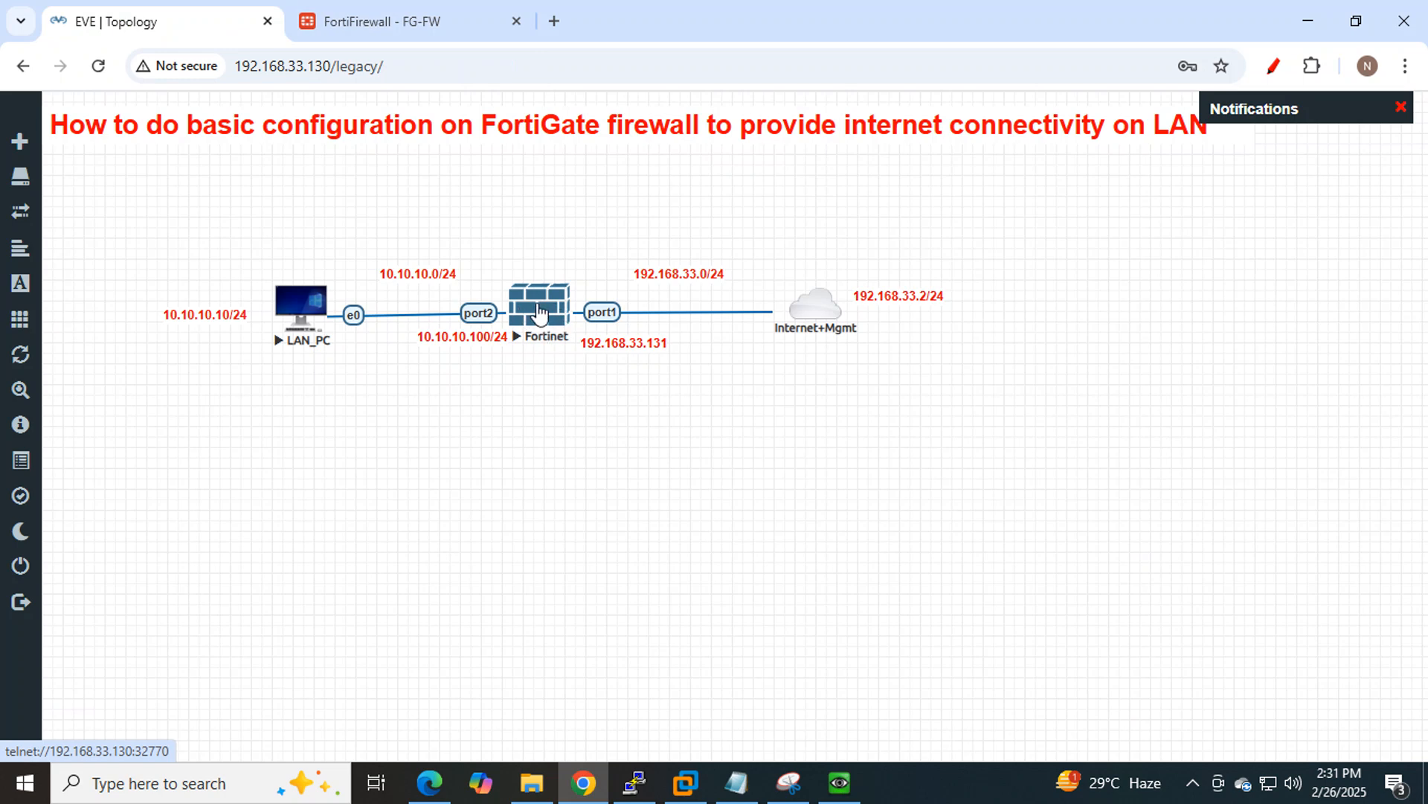
{"action": "left_click", "coordinate": [936, 783]}
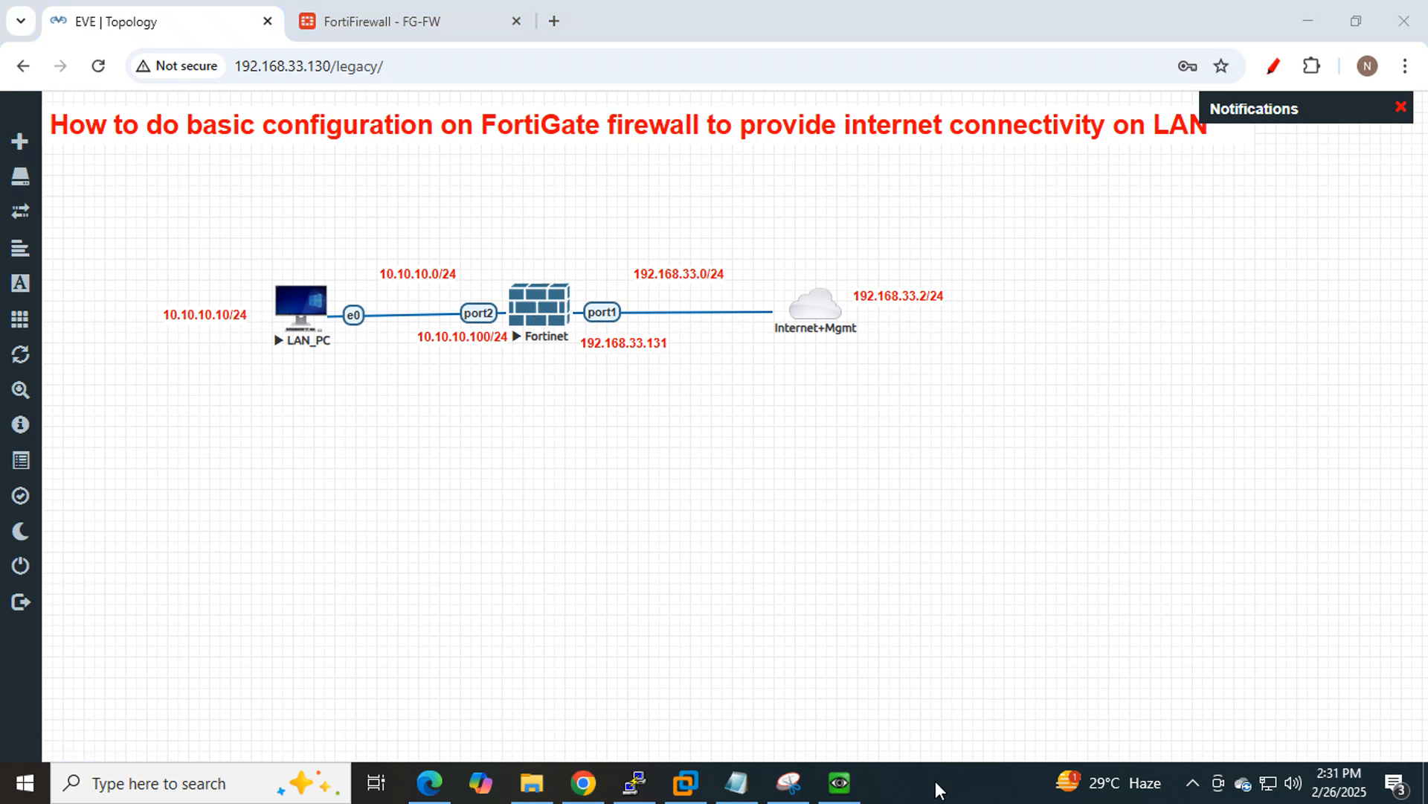